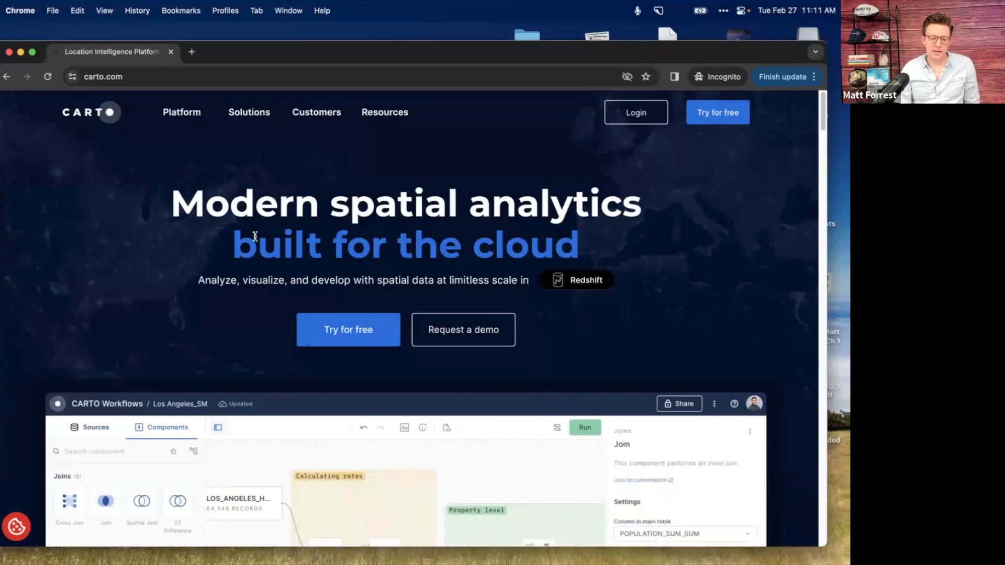
- Scroll the carto.com homepage and open the 'Try for free' 14-day trial sign-up page
{"action": "scroll", "coordinate": [255, 236], "scroll_direction": "down", "scroll_amount": 1}
{"action": "scroll", "coordinate": [255, 237], "scroll_direction": "down", "scroll_amount": 10}
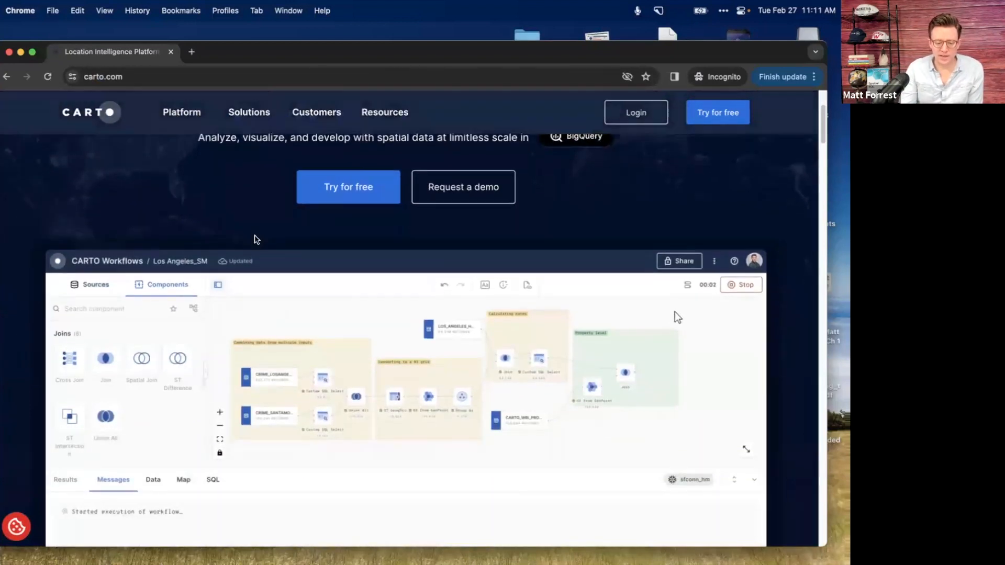
{"action": "scroll", "coordinate": [255, 232], "scroll_direction": "down", "scroll_amount": 6}
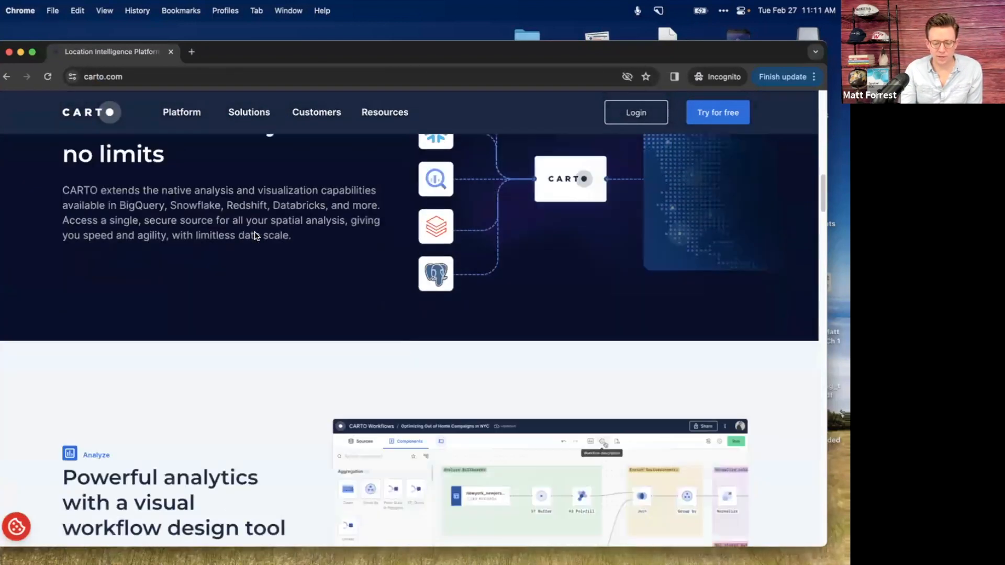
{"action": "scroll", "coordinate": [255, 232], "scroll_direction": "up", "scroll_amount": 20}
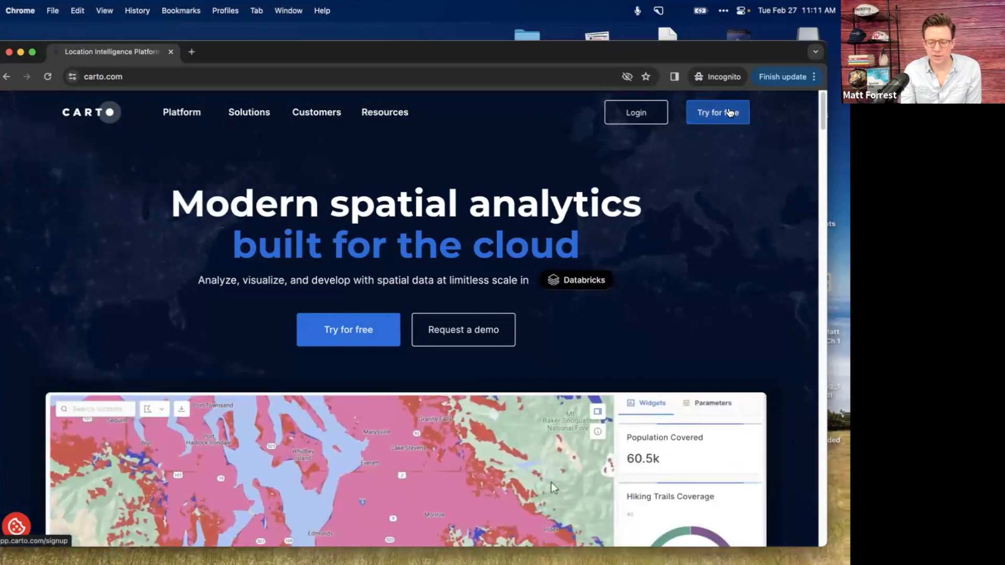
{"action": "left_click", "coordinate": [729, 112]}
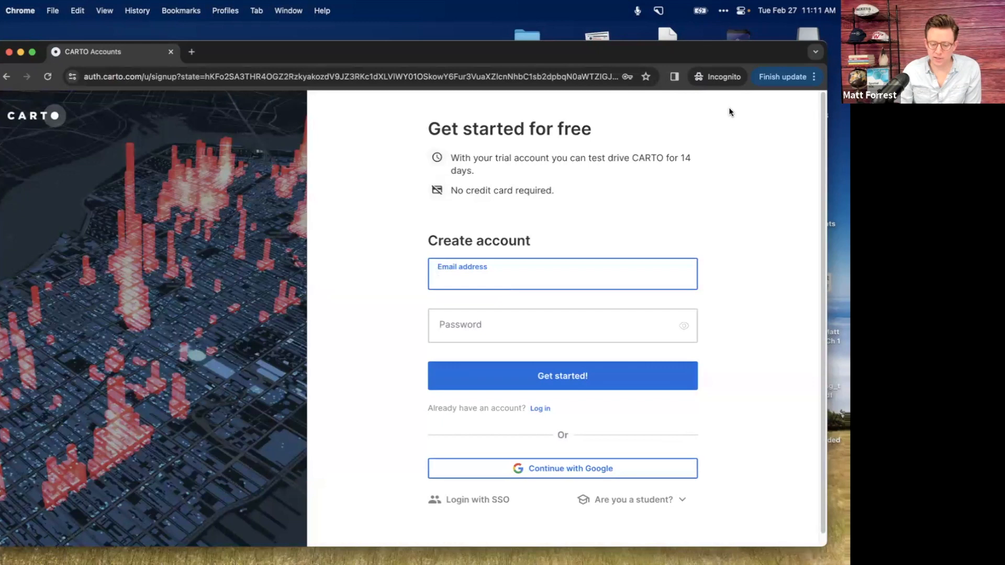
- Fill in the account e-mail address on the trial sign-up form
{"action": "left_click", "coordinate": [683, 499]}
{"action": "scroll", "coordinate": [654, 508], "scroll_direction": "down", "scroll_amount": 1}
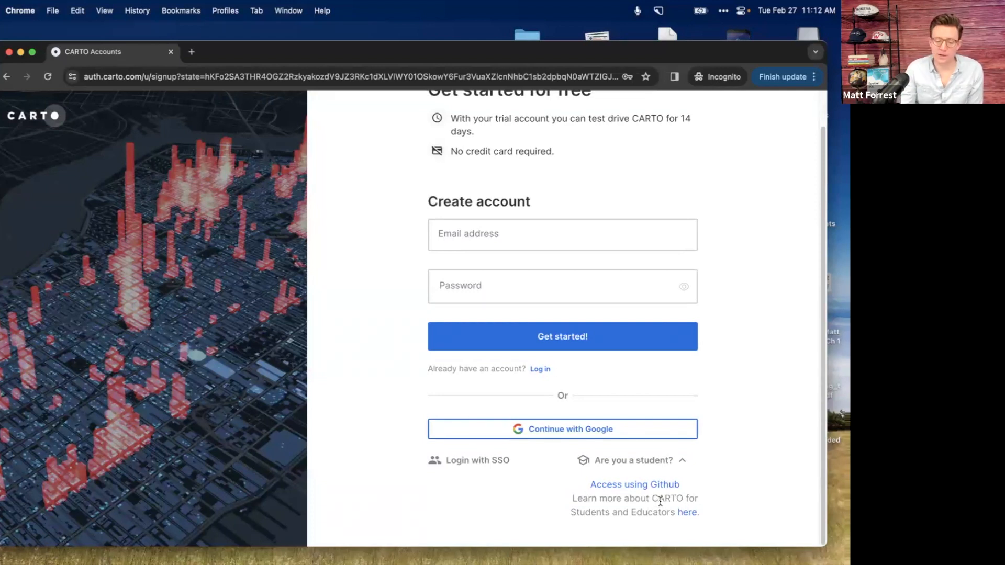
{"action": "scroll", "coordinate": [660, 502], "scroll_direction": "up", "scroll_amount": 2}
{"action": "left_click", "coordinate": [537, 285]}
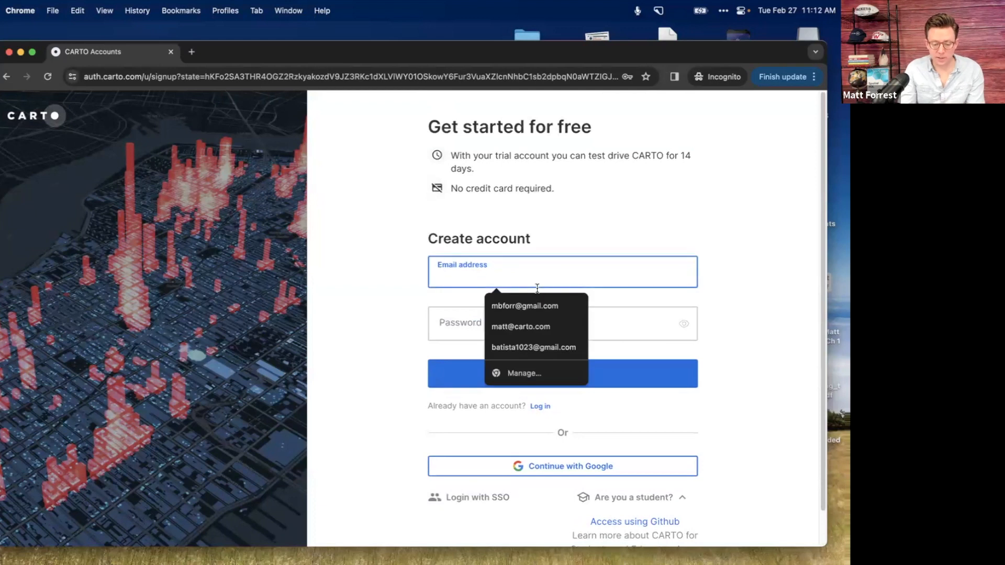
{"action": "left_click", "coordinate": [402, 331]}
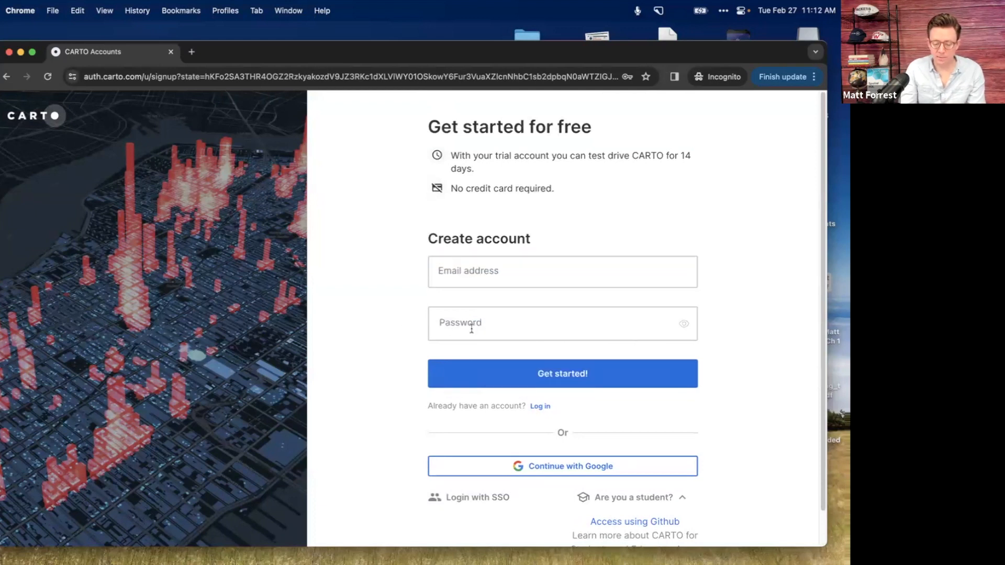
{"action": "left_click", "coordinate": [461, 279]}
{"action": "type", "text": "matt@"}
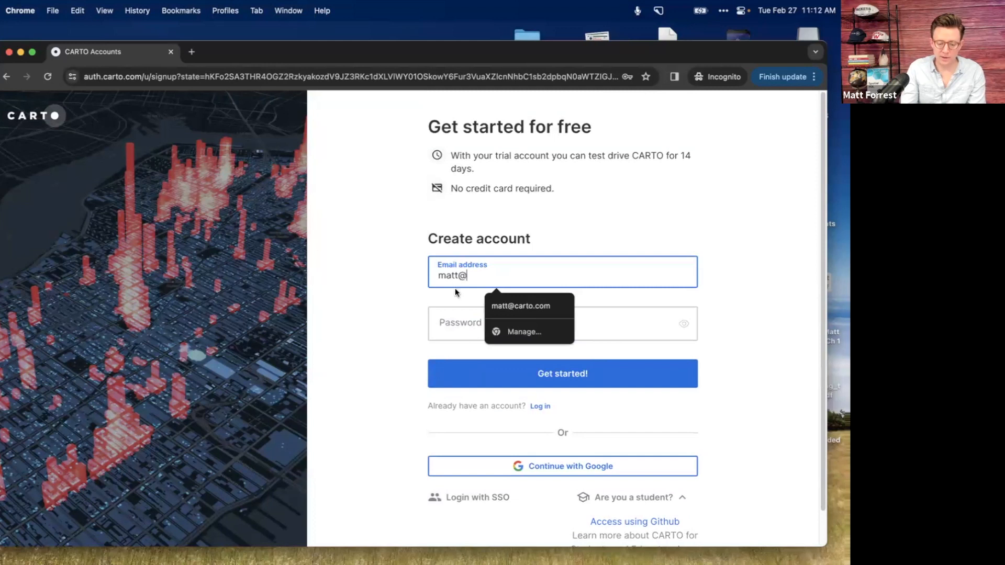
{"action": "left_click", "coordinate": [513, 308]}
- Enter the account password and submit the sign-up with Get started!
{"action": "left_click", "coordinate": [472, 325]}
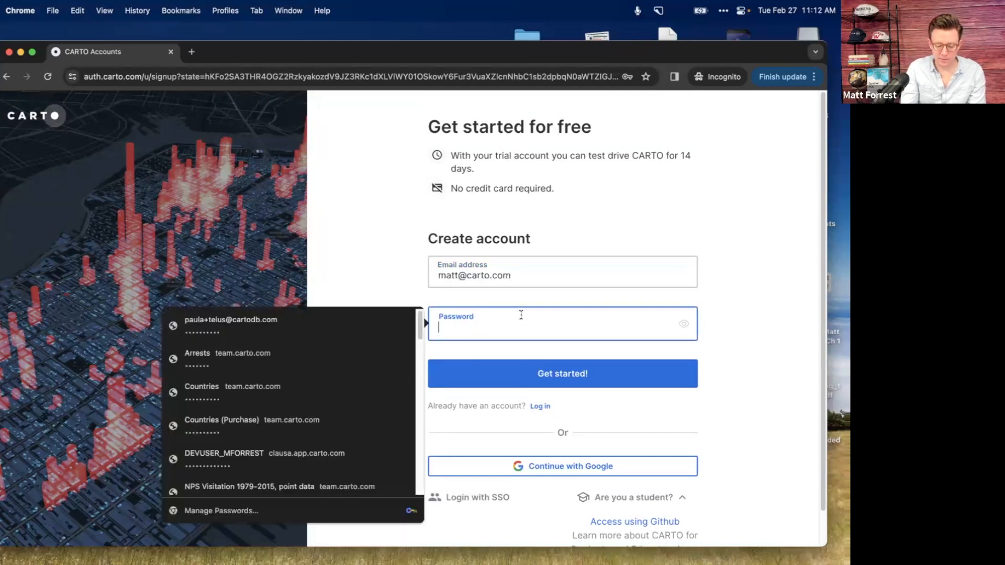
{"action": "type", "text": "••••••••"}
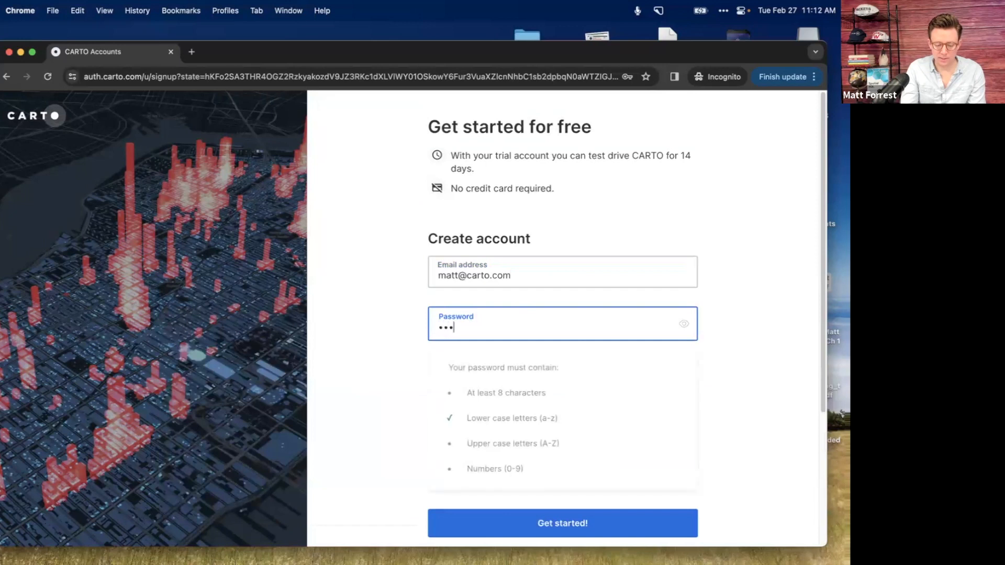
{"action": "type", "text": "••"}
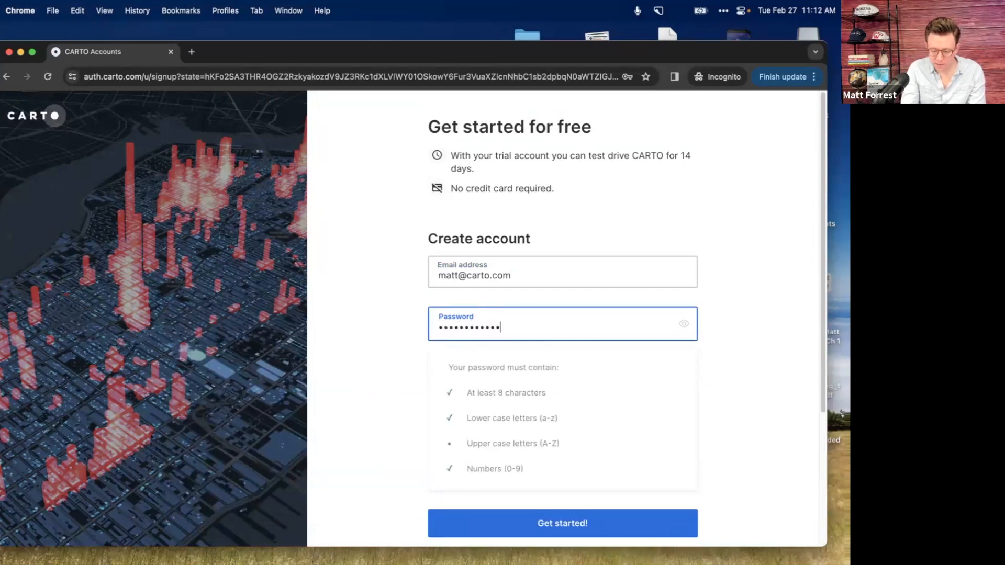
{"action": "type", "text": "•"}
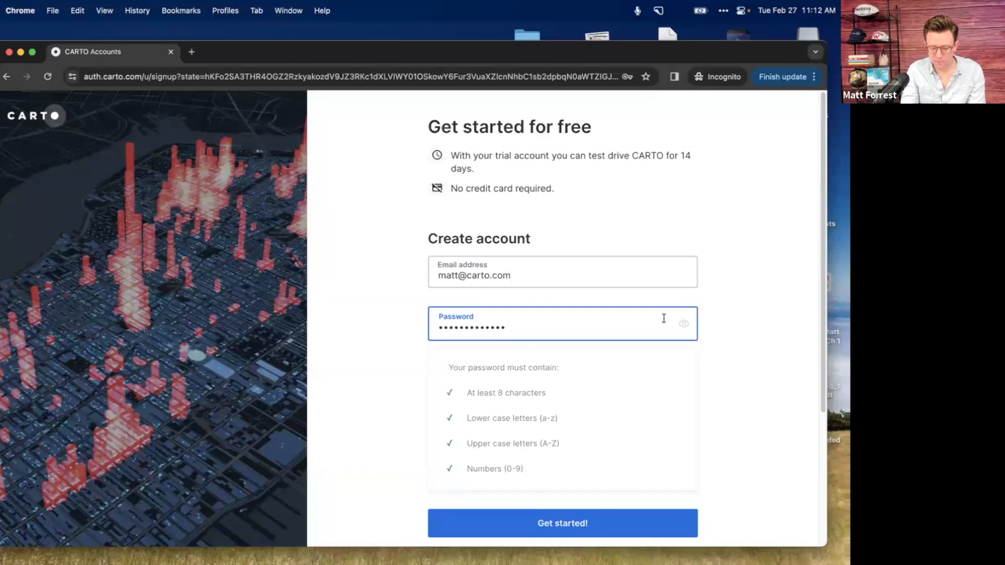
{"action": "left_click", "coordinate": [721, 329]}
{"action": "scroll", "coordinate": [716, 327], "scroll_direction": "down", "scroll_amount": 4}
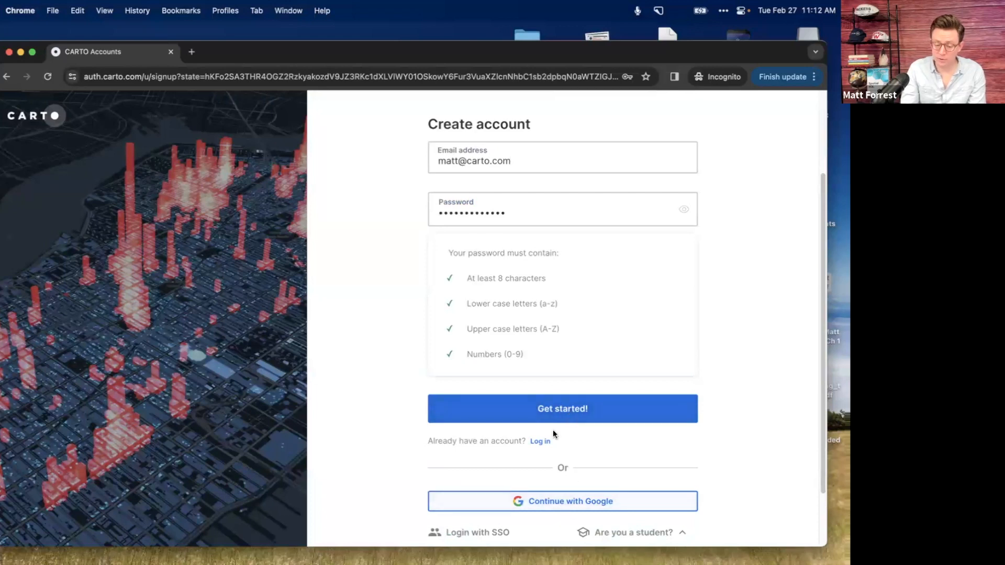
{"action": "left_click", "coordinate": [552, 412]}
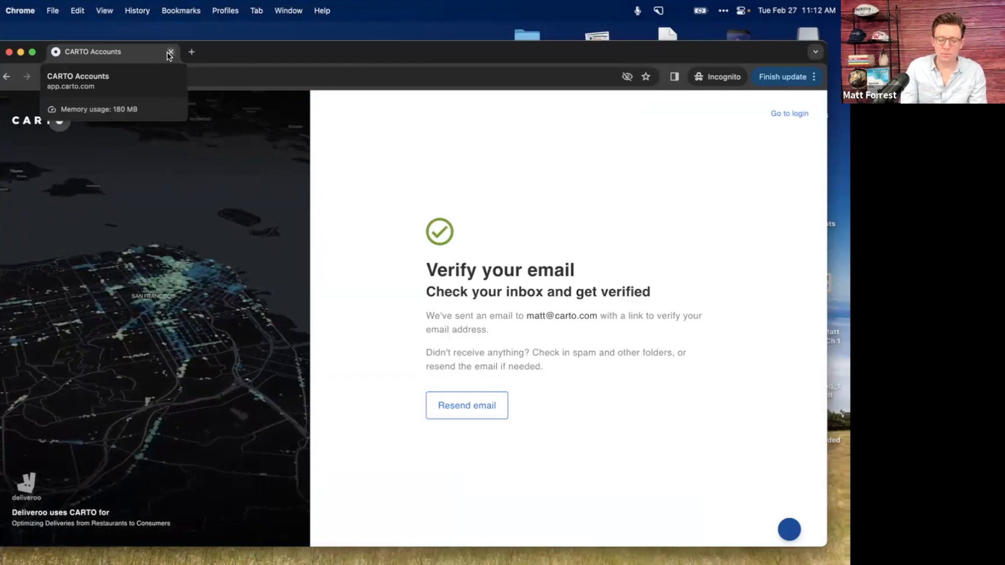
- Close the sign-up window and expand the Overview section in the CARTO documentation
{"action": "left_click", "coordinate": [170, 52]}
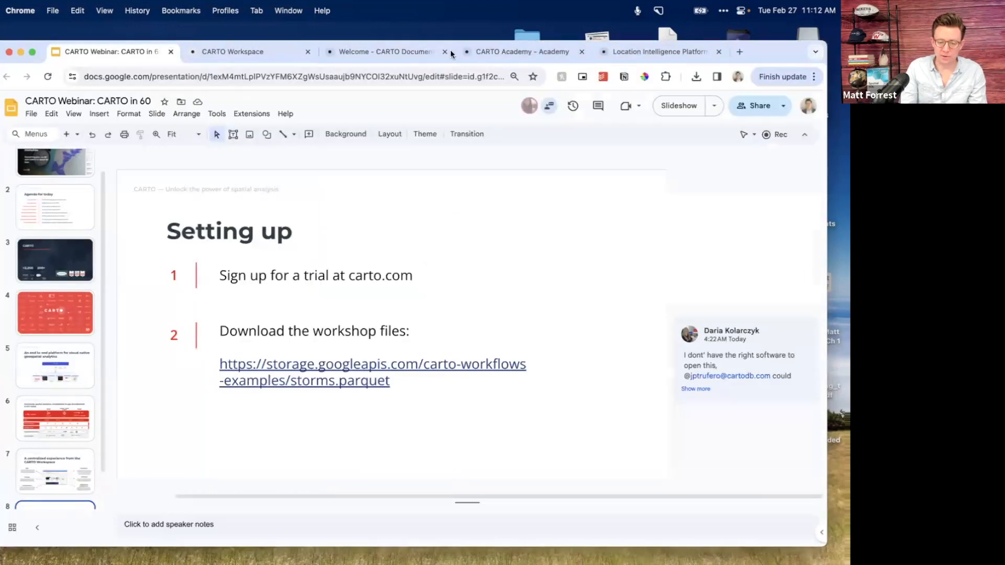
{"action": "left_click", "coordinate": [399, 54]}
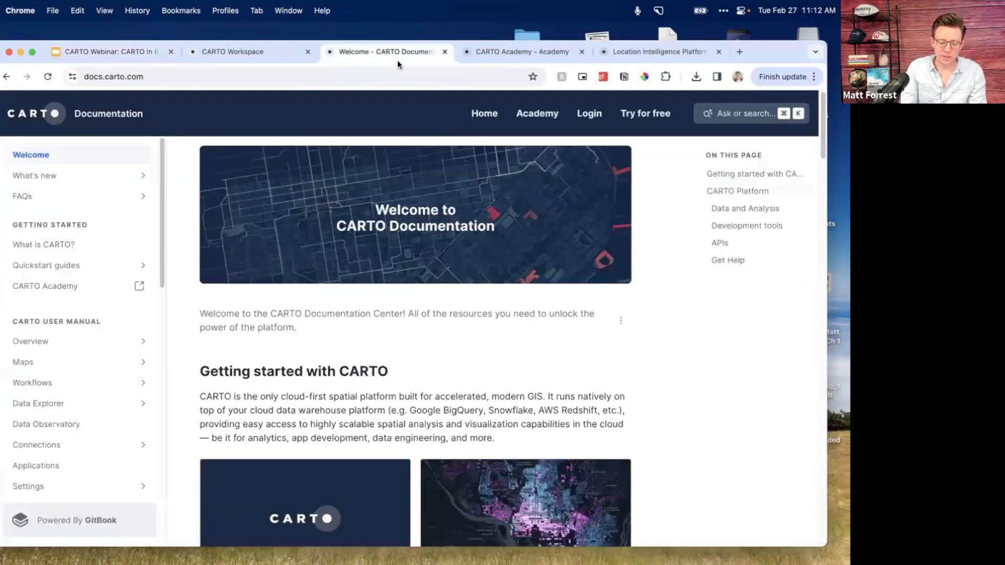
{"action": "left_click", "coordinate": [58, 353]}
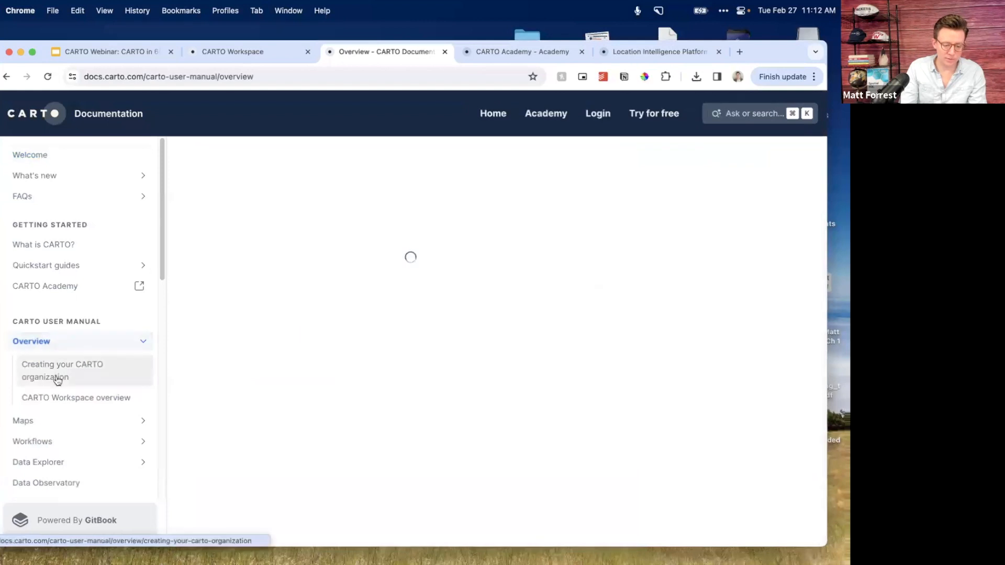
{"action": "left_click", "coordinate": [105, 358]}
{"action": "scroll", "coordinate": [418, 307], "scroll_direction": "down", "scroll_amount": 10}
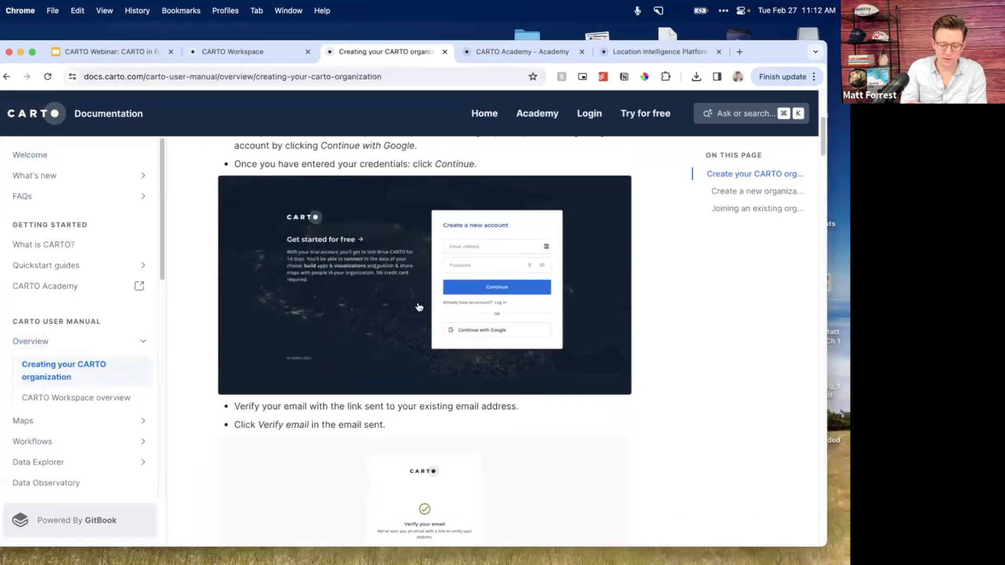
{"action": "scroll", "coordinate": [418, 307], "scroll_direction": "down", "scroll_amount": 4}
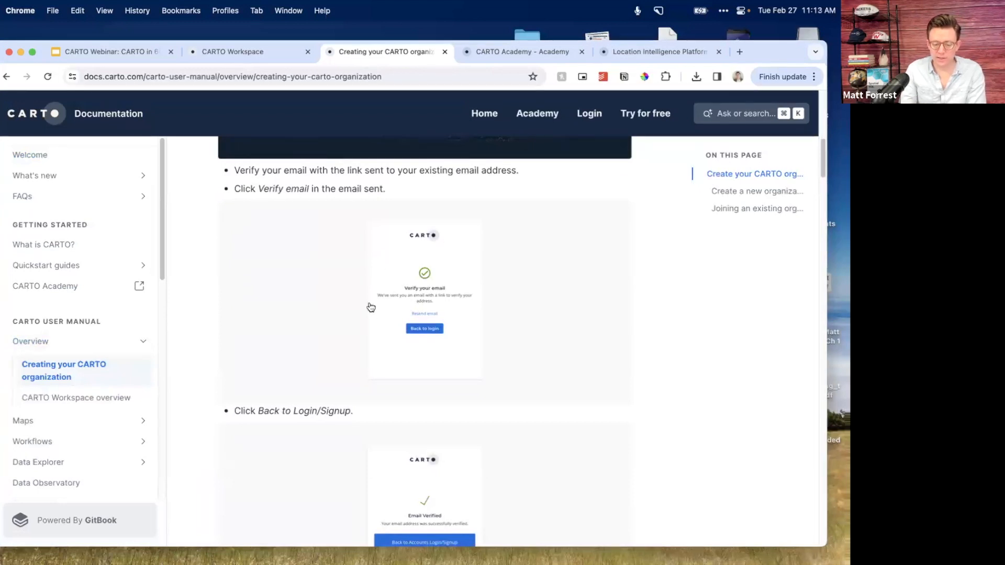
{"action": "scroll", "coordinate": [467, 322], "scroll_direction": "down", "scroll_amount": 3}
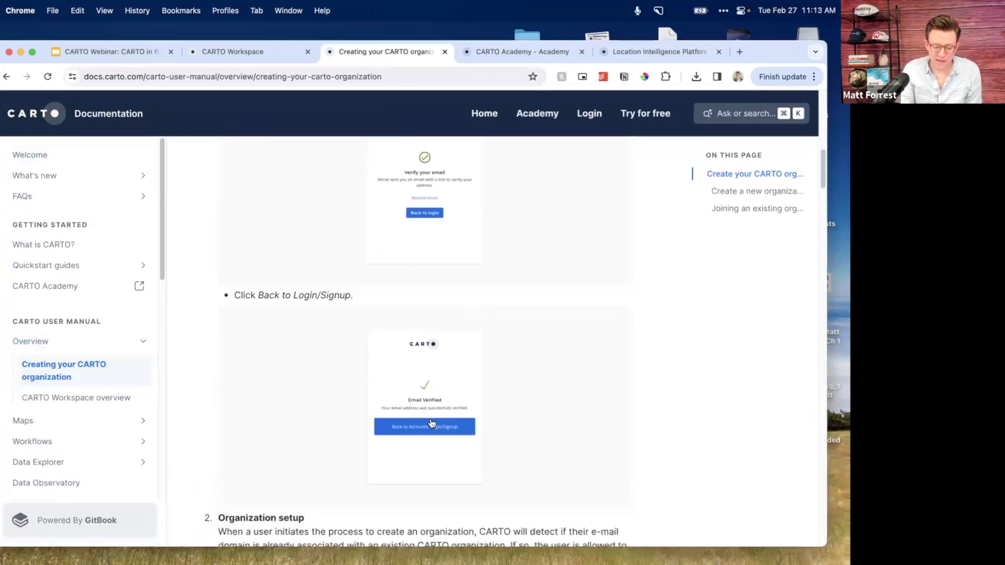
{"action": "scroll", "coordinate": [432, 423], "scroll_direction": "down", "scroll_amount": 3}
{"action": "scroll", "coordinate": [432, 423], "scroll_direction": "down", "scroll_amount": 3}
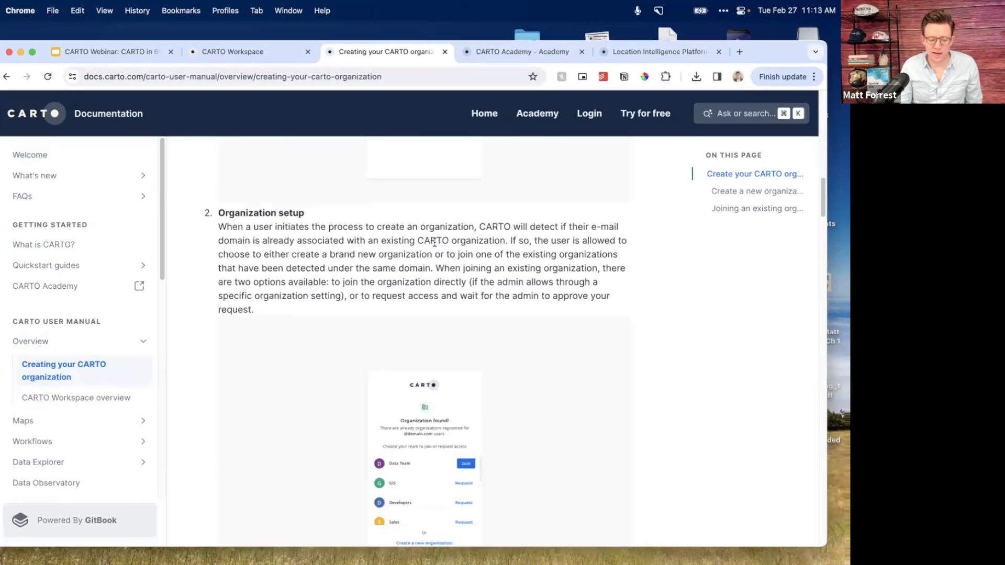
{"action": "scroll", "coordinate": [422, 252], "scroll_direction": "down", "scroll_amount": 2}
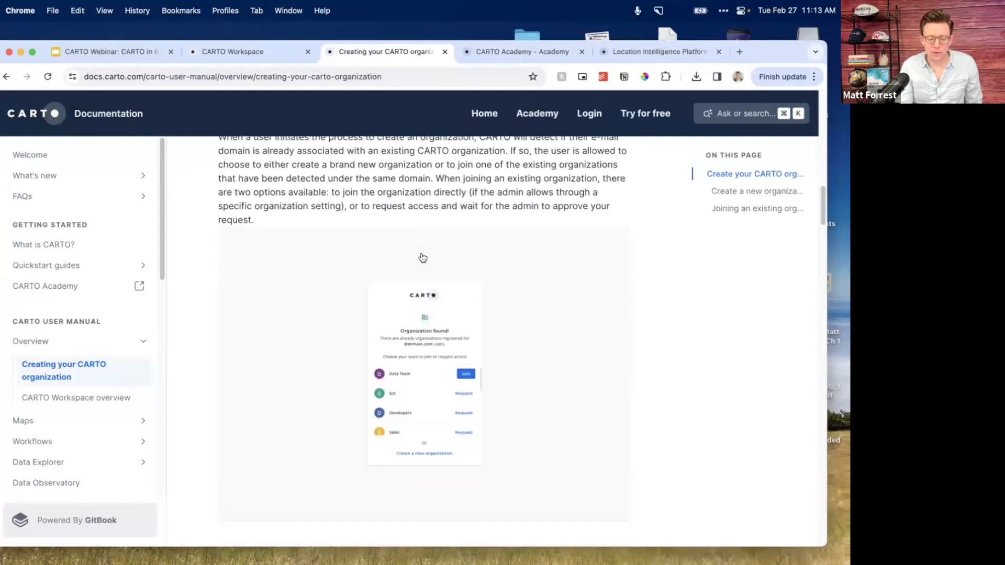
{"action": "scroll", "coordinate": [427, 264], "scroll_direction": "down", "scroll_amount": 1}
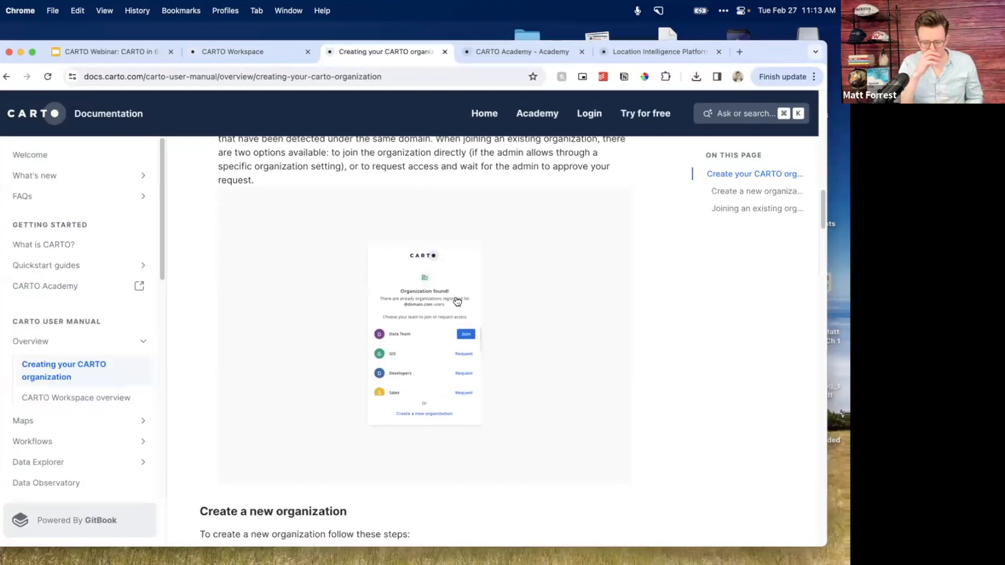
{"action": "scroll", "coordinate": [457, 301], "scroll_direction": "down", "scroll_amount": 6}
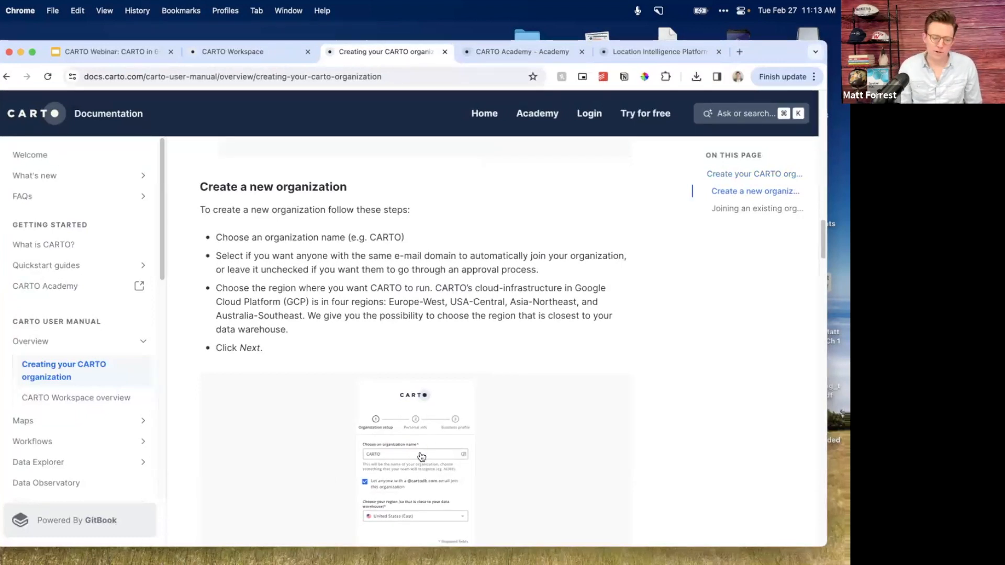
- Read through the Creating your CARTO organization guide, briefly highlighting the available regions list
{"action": "scroll", "coordinate": [422, 457], "scroll_direction": "down", "scroll_amount": 3}
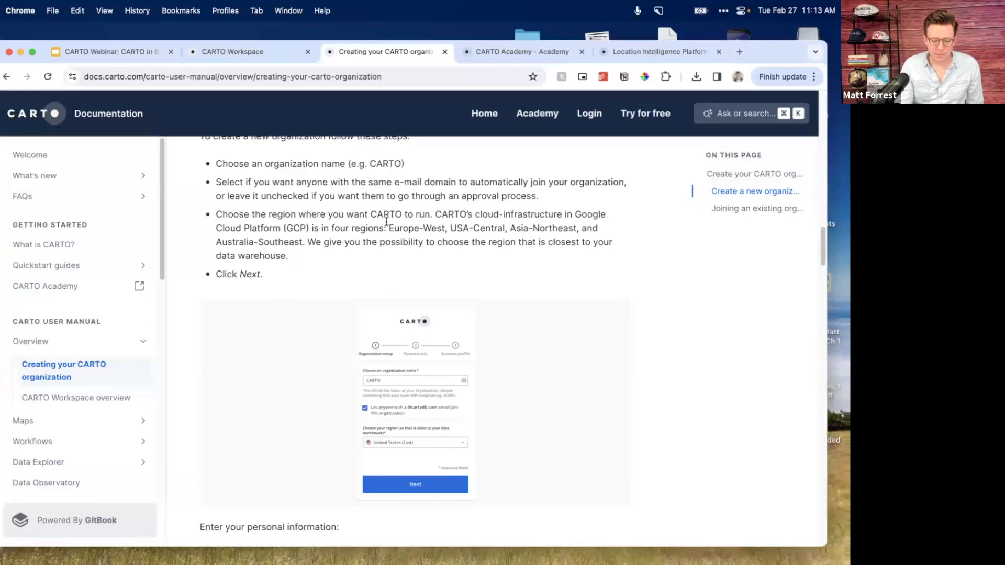
{"action": "left_click_drag", "start_coordinate": [389, 224], "coordinate": [303, 244]}
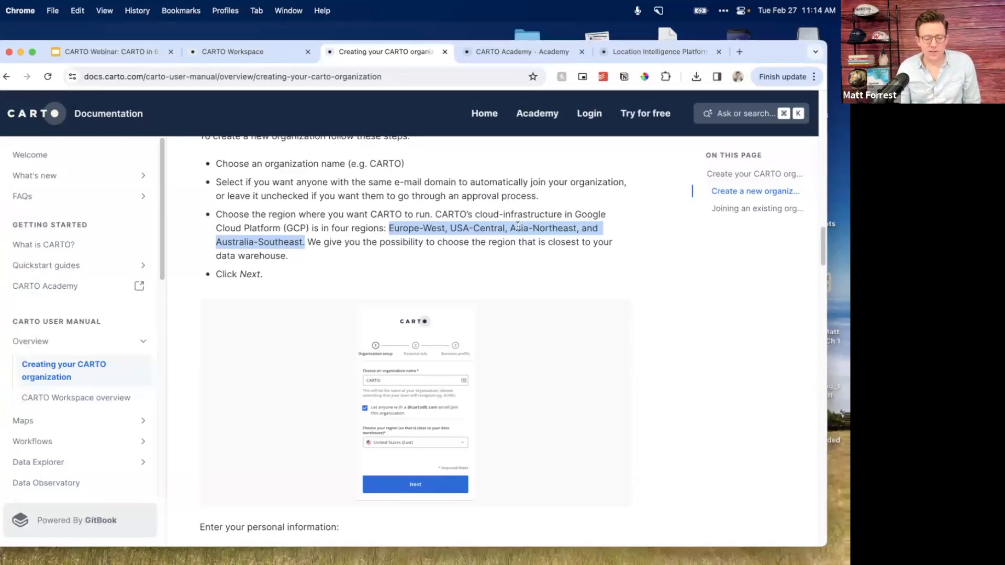
{"action": "left_click", "coordinate": [425, 255]}
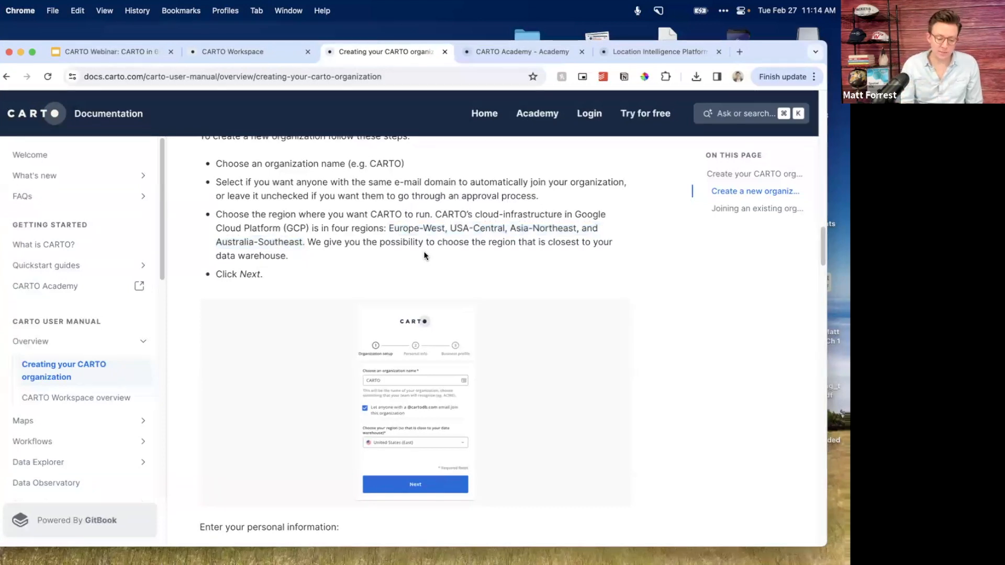
{"action": "scroll", "coordinate": [425, 256], "scroll_direction": "down", "scroll_amount": 5}
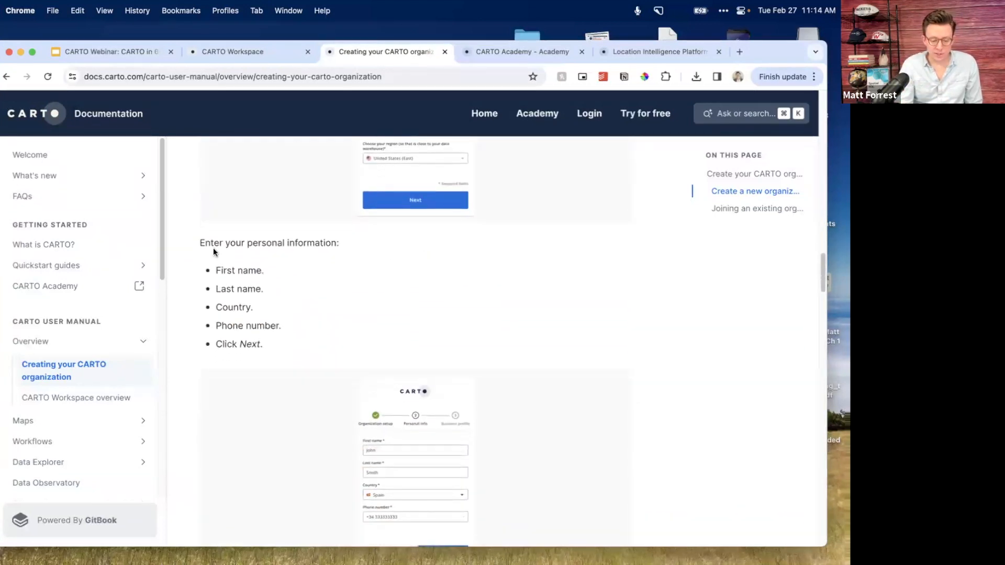
{"action": "scroll", "coordinate": [277, 357], "scroll_direction": "down", "scroll_amount": 5}
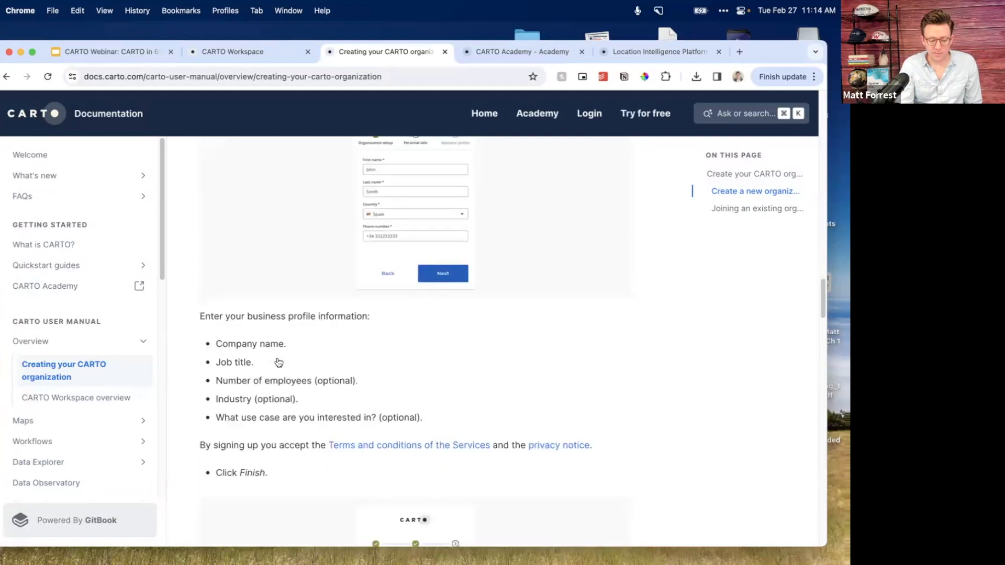
{"action": "scroll", "coordinate": [271, 475], "scroll_direction": "down", "scroll_amount": 4}
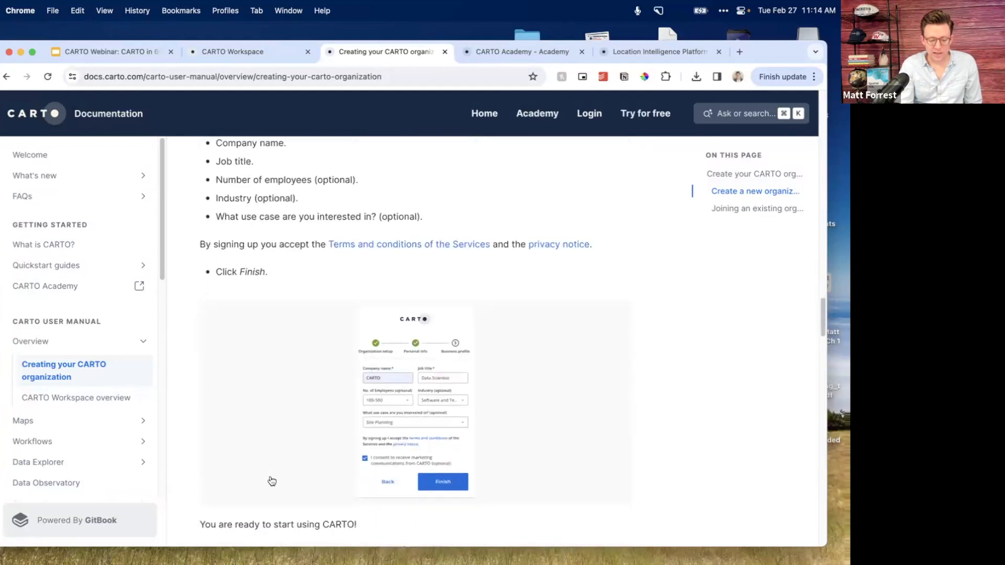
{"action": "scroll", "coordinate": [450, 484], "scroll_direction": "down", "scroll_amount": 3}
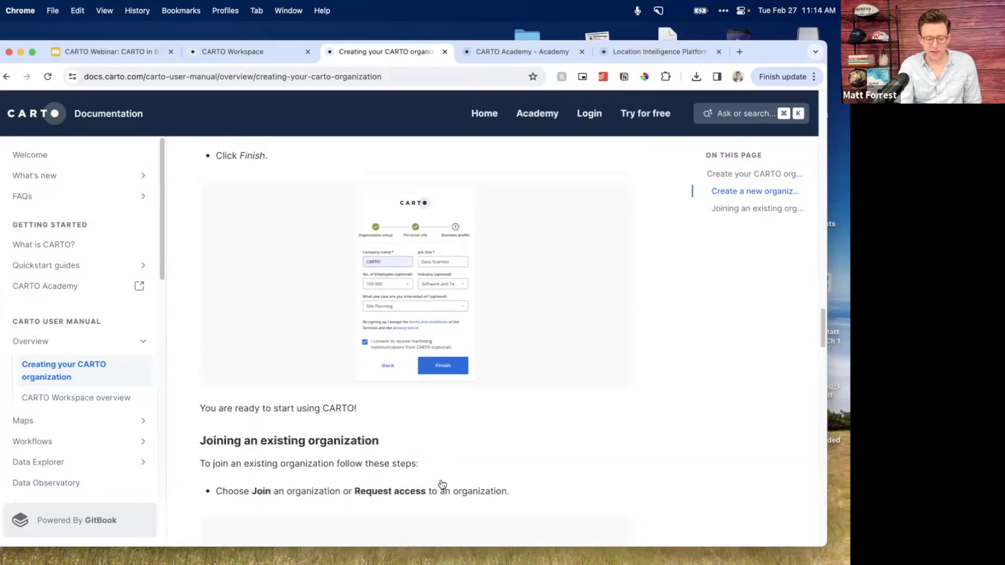
{"action": "scroll", "coordinate": [442, 484], "scroll_direction": "up", "scroll_amount": 3}
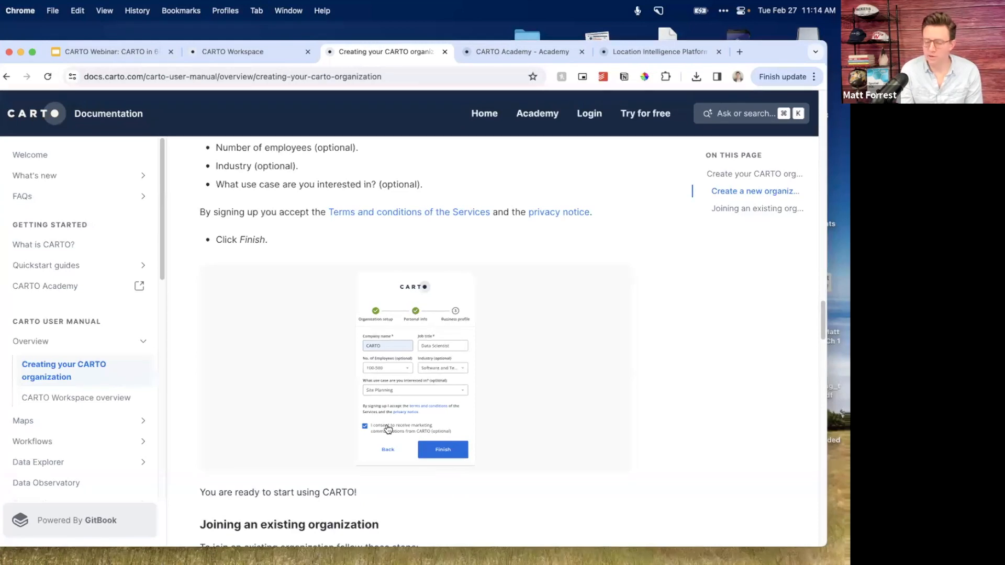
- Load the documentation Welcome page via the CARTO logo, then return to the CARTO Academy home
{"action": "left_click", "coordinate": [253, 59]}
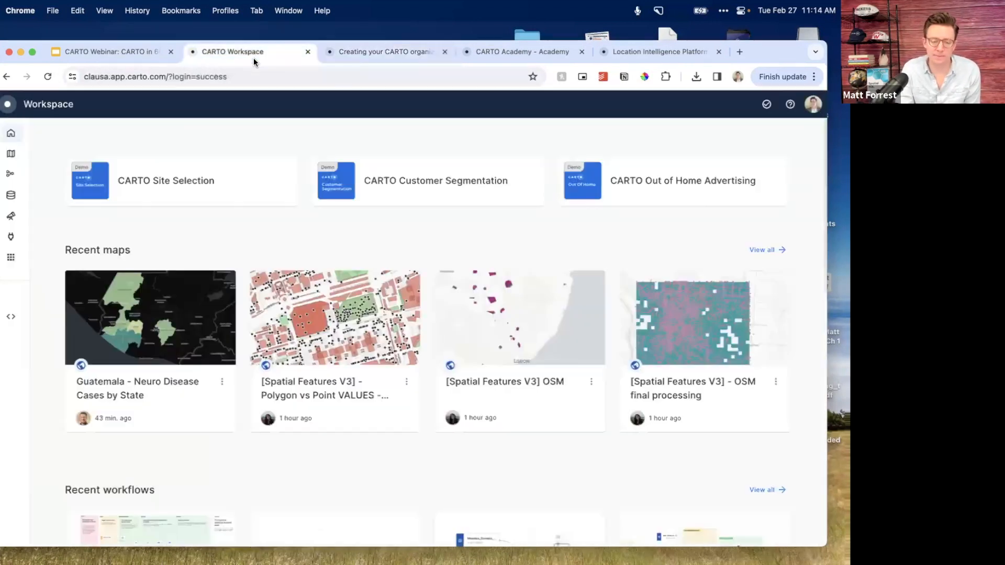
{"action": "left_click", "coordinate": [467, 58]}
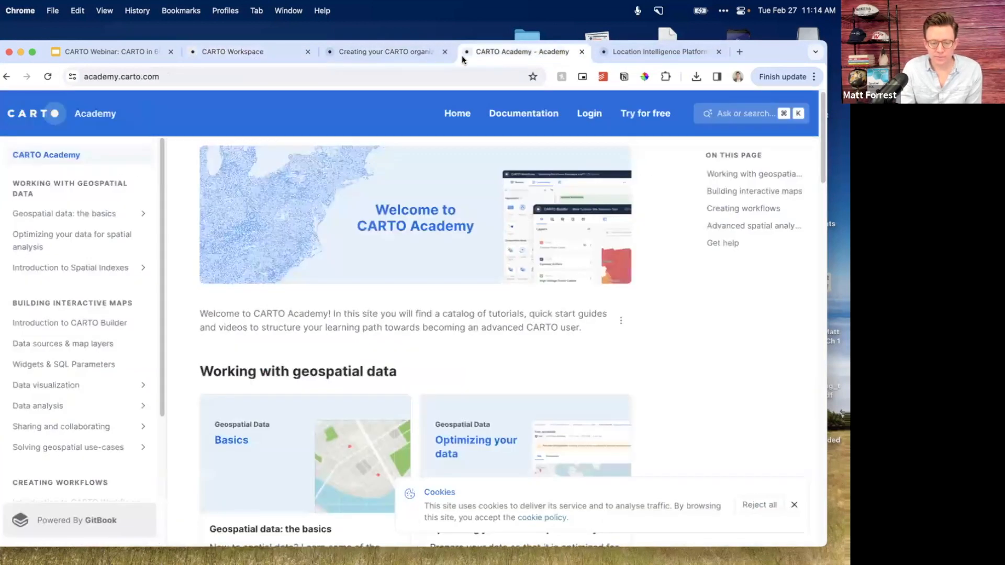
{"action": "left_click", "coordinate": [412, 57]}
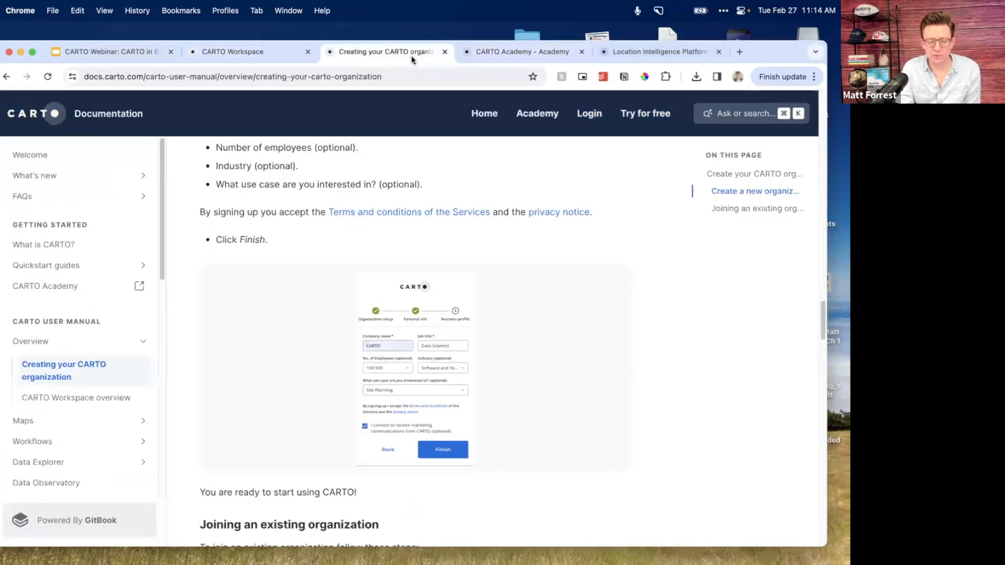
{"action": "left_click", "coordinate": [54, 114]}
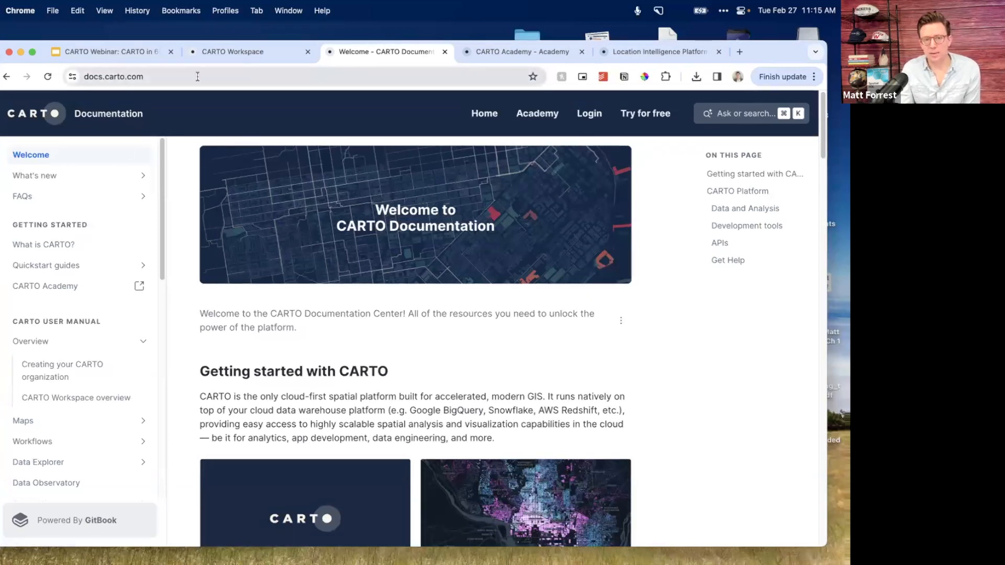
{"action": "left_click", "coordinate": [506, 51]}
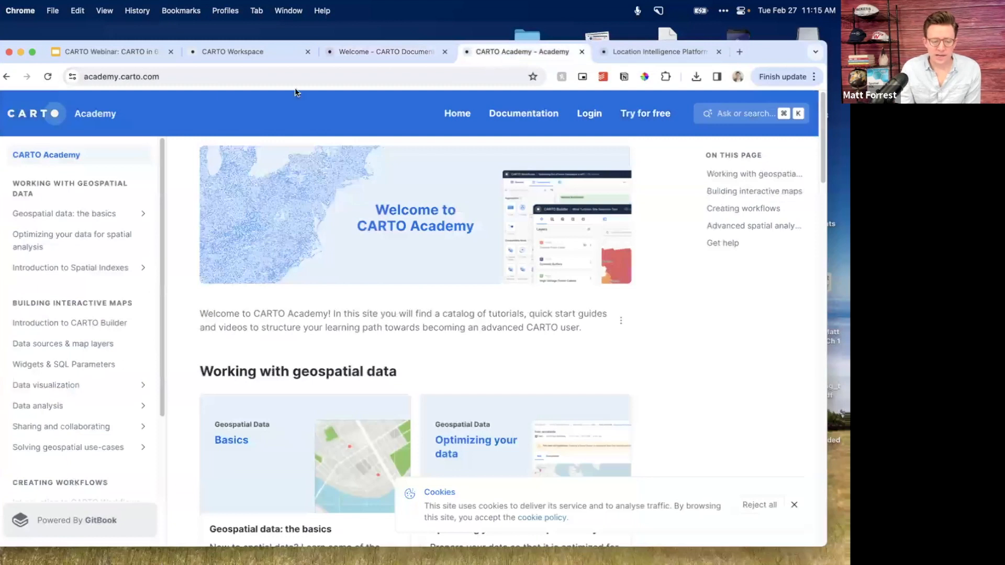
{"action": "scroll", "coordinate": [95, 259], "scroll_direction": "down", "scroll_amount": 1}
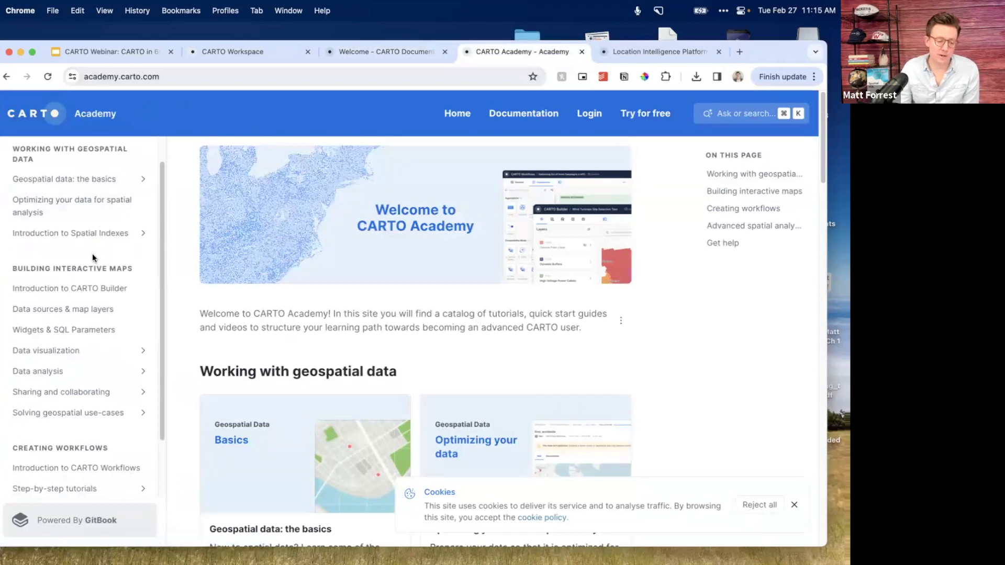
{"action": "scroll", "coordinate": [92, 255], "scroll_direction": "down", "scroll_amount": 1}
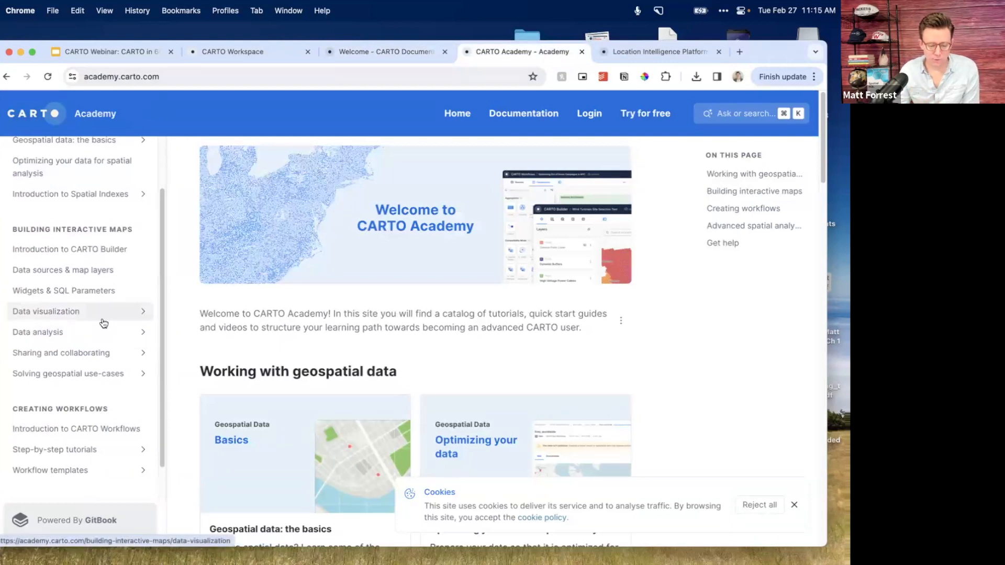
{"action": "scroll", "coordinate": [101, 320], "scroll_direction": "down", "scroll_amount": 3}
{"action": "scroll", "coordinate": [209, 375], "scroll_direction": "down", "scroll_amount": 3}
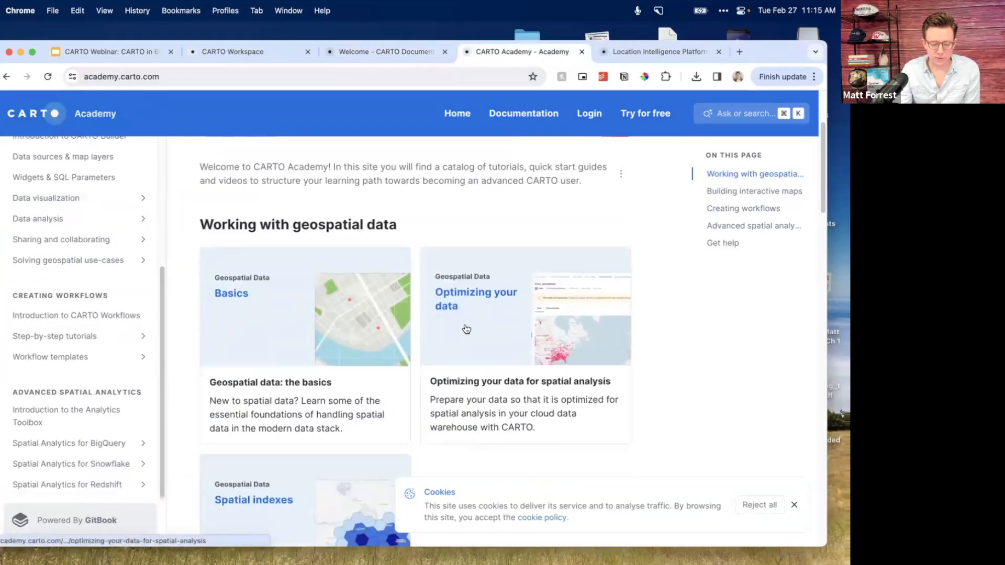
{"action": "scroll", "coordinate": [321, 364], "scroll_direction": "down", "scroll_amount": 2}
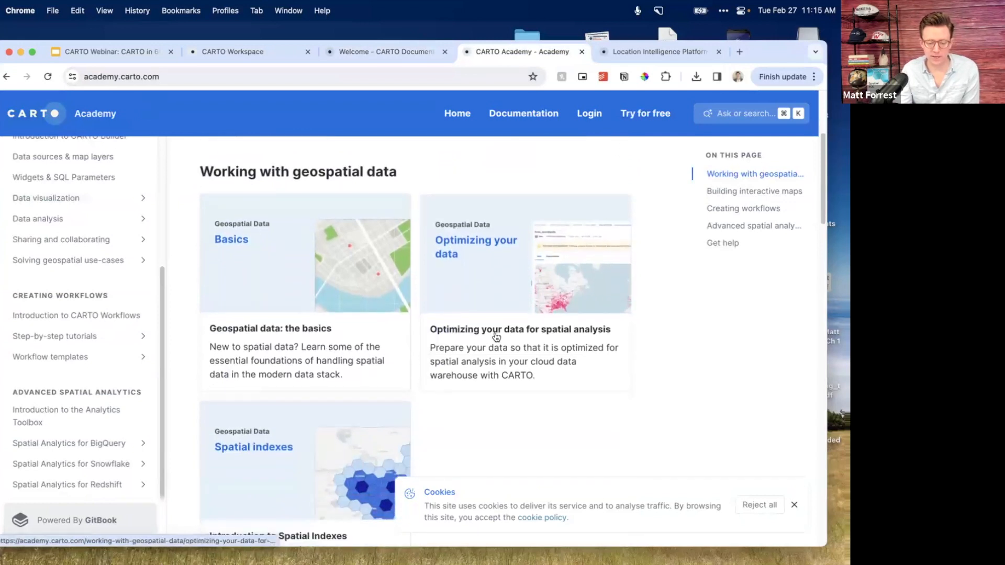
{"action": "scroll", "coordinate": [349, 379], "scroll_direction": "down", "scroll_amount": 3}
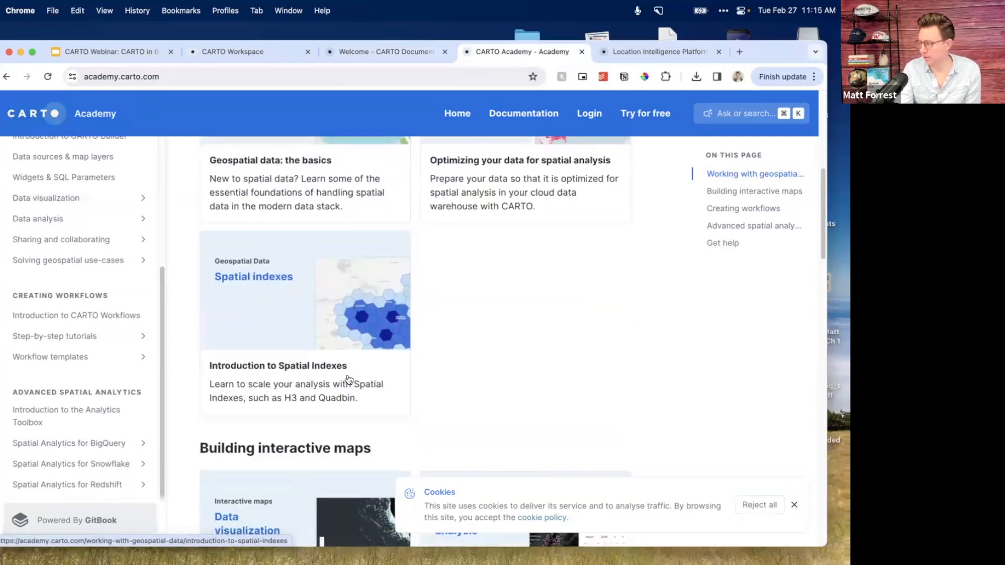
{"action": "scroll", "coordinate": [348, 379], "scroll_direction": "down", "scroll_amount": 7}
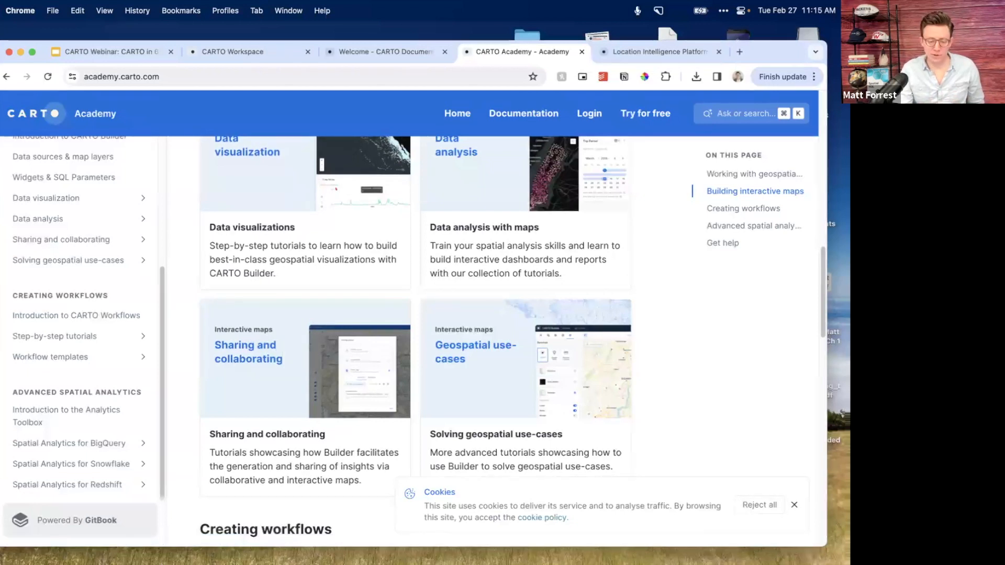
- Show the webinar's Setting up slide with the storms.parquet download link, maximizing the browser window
{"action": "key", "text": "super+1"}
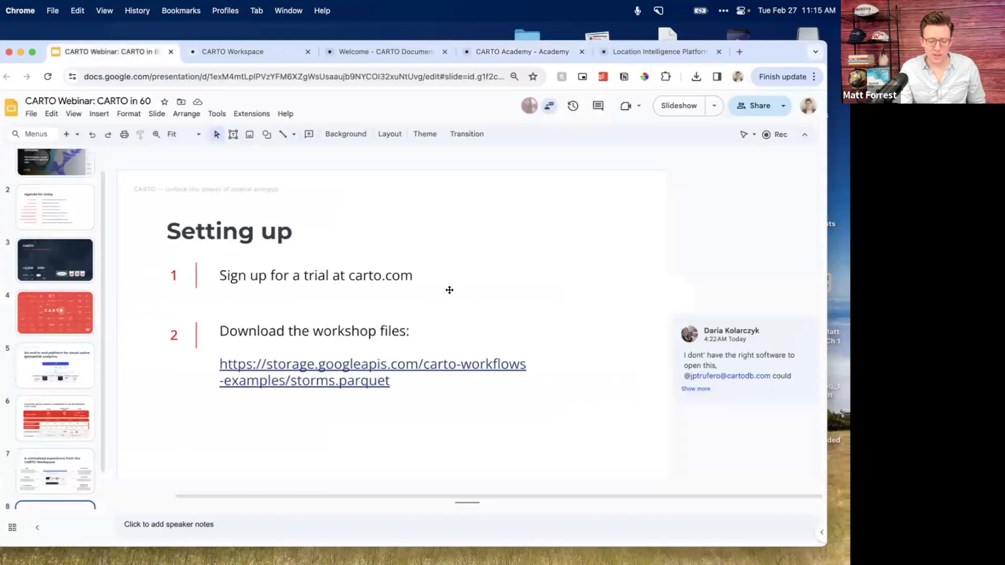
{"action": "left_click_drag", "start_coordinate": [426, 390], "coordinate": [222, 367]}
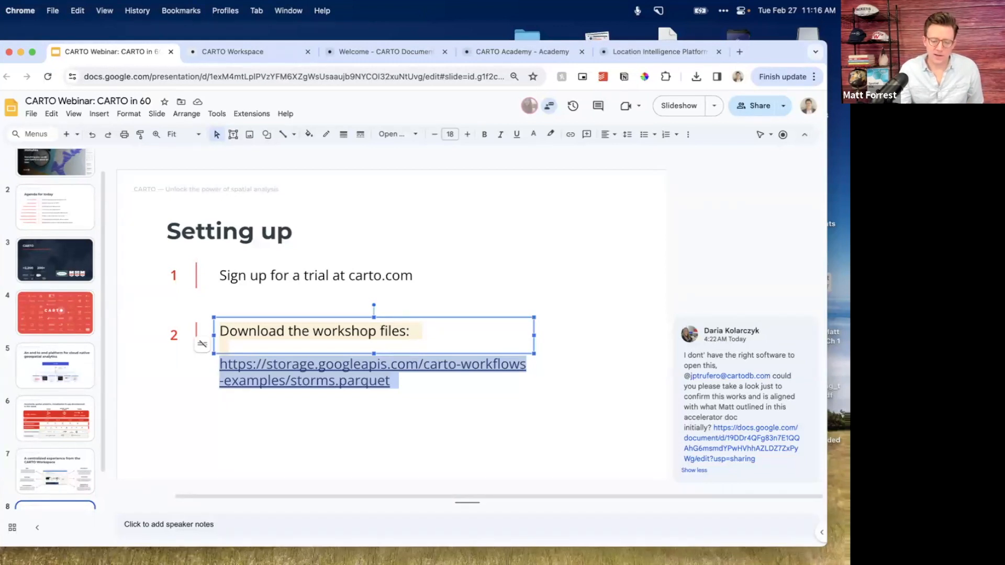
{"action": "left_click", "coordinate": [366, 305]}
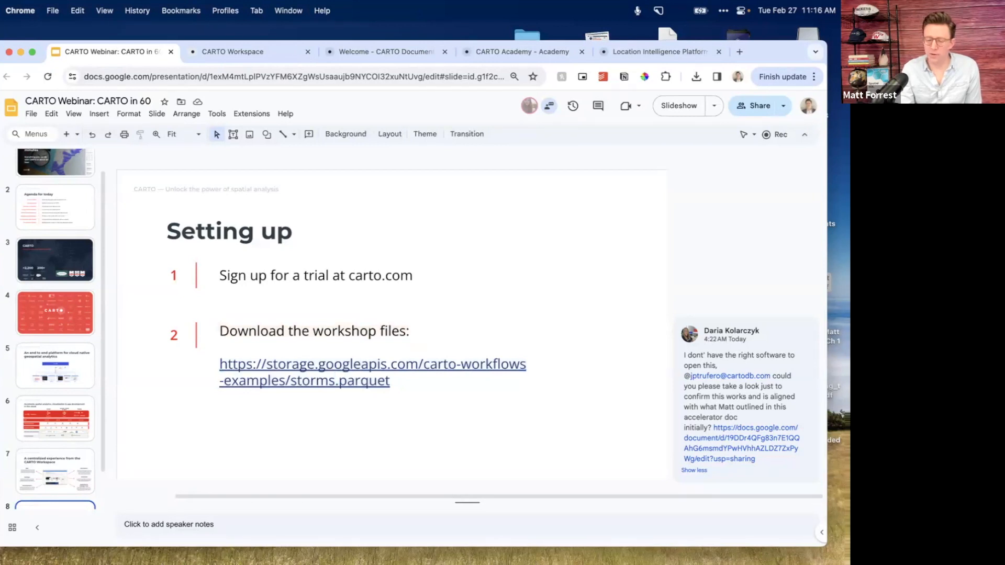
{"action": "double_click", "coordinate": [756, 55]}
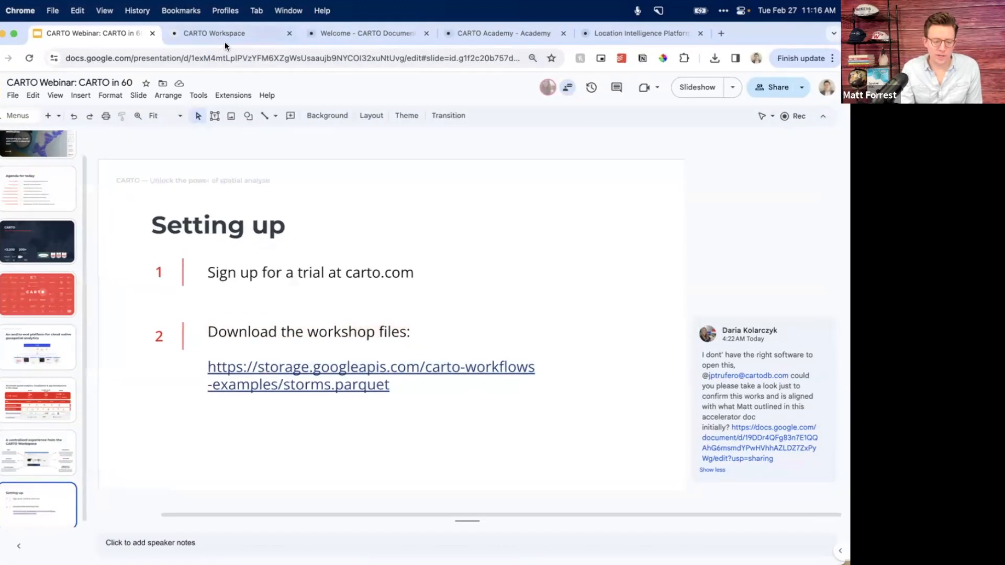
- Return to the CARTO Workspace home and scroll past its demos, recent maps and workflows
{"action": "left_click", "coordinate": [225, 43]}
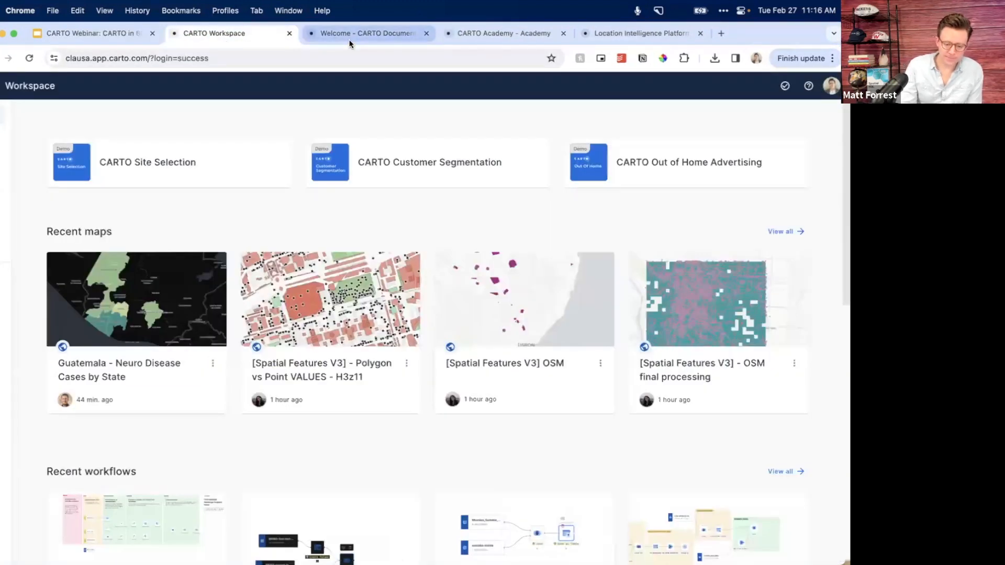
{"action": "mouse_move", "coordinate": [10, 118]}
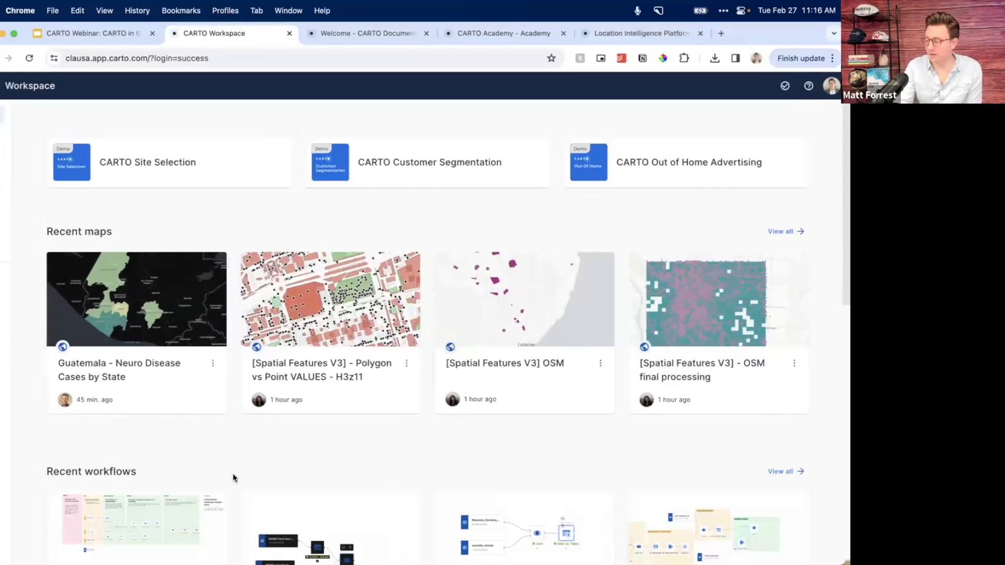
{"action": "scroll", "coordinate": [233, 473], "scroll_direction": "down", "scroll_amount": 2}
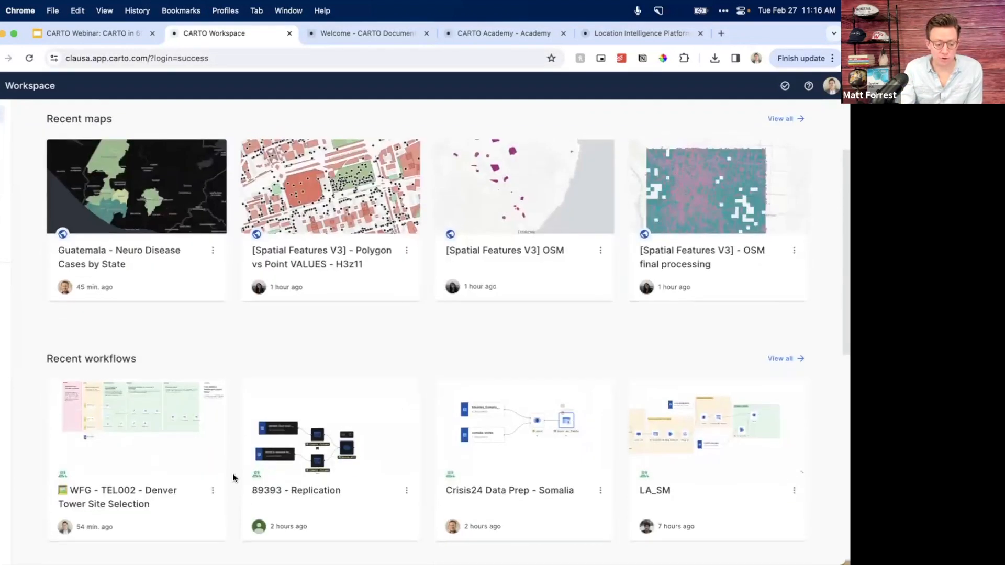
{"action": "scroll", "coordinate": [402, 429], "scroll_direction": "up", "scroll_amount": 2}
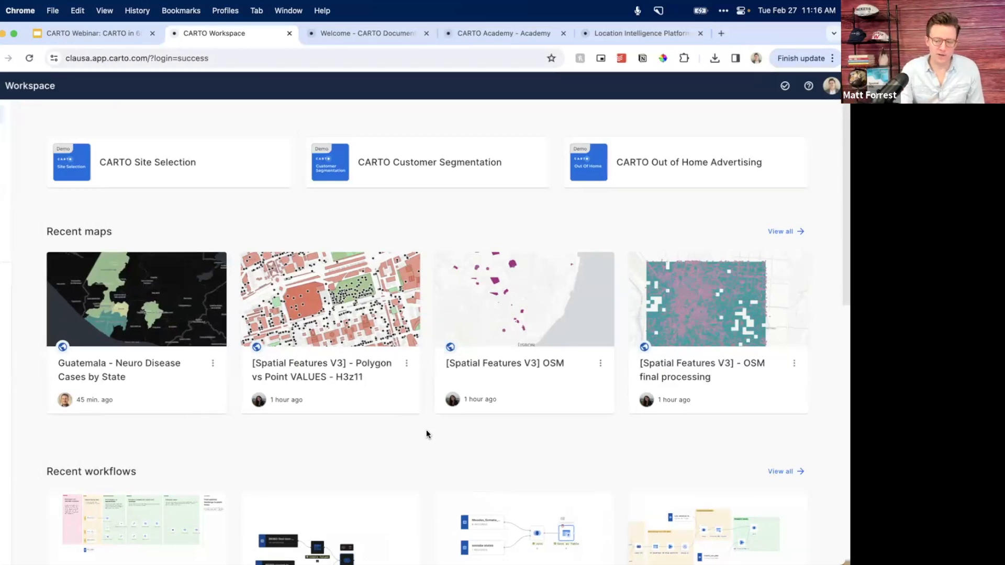
- Browse the help panel's What's new and Maps, Apps, Workflows tutorials, then open the account menu
{"action": "left_click", "coordinate": [808, 85]}
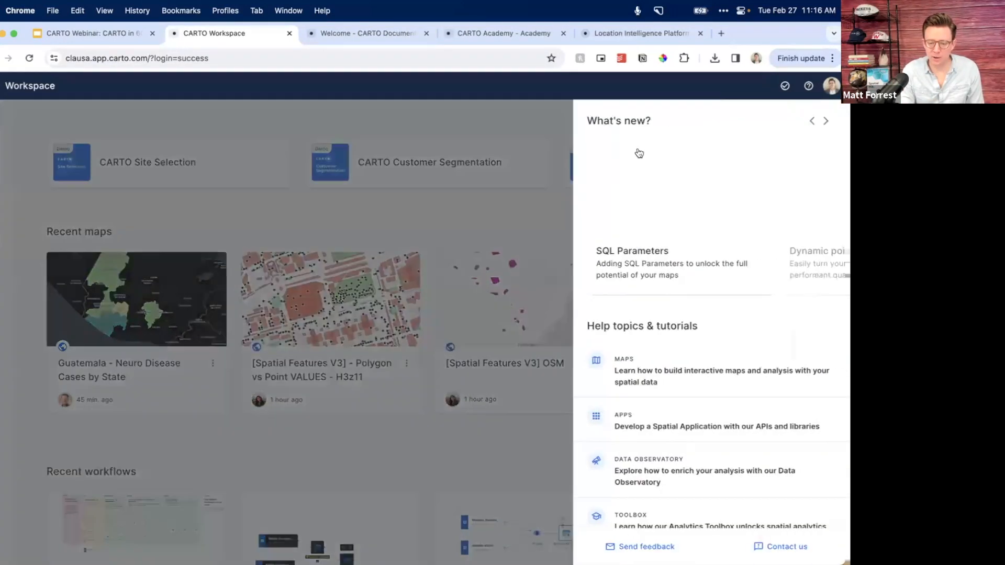
{"action": "scroll", "coordinate": [667, 380], "scroll_direction": "down", "scroll_amount": 3}
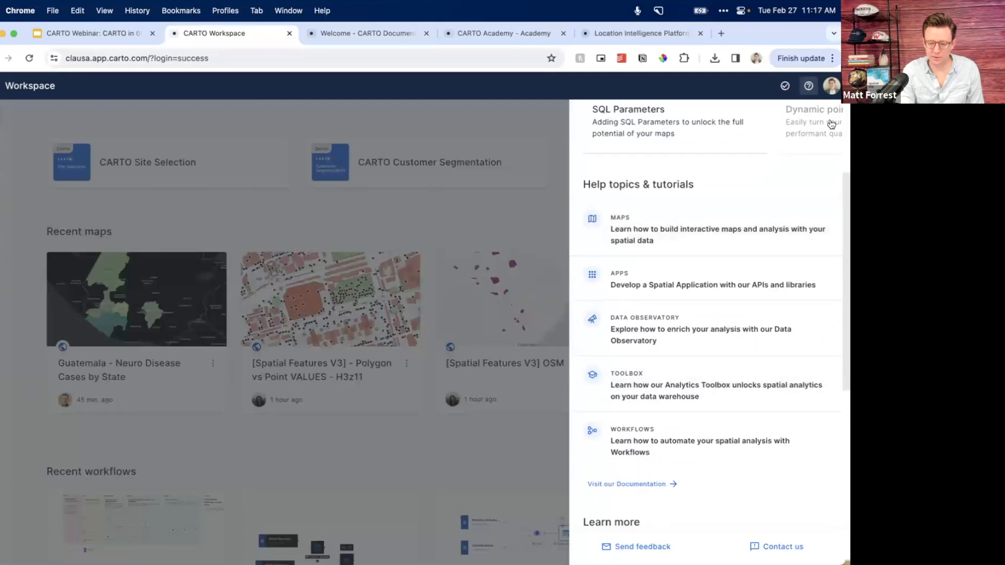
{"action": "left_click", "coordinate": [495, 133]}
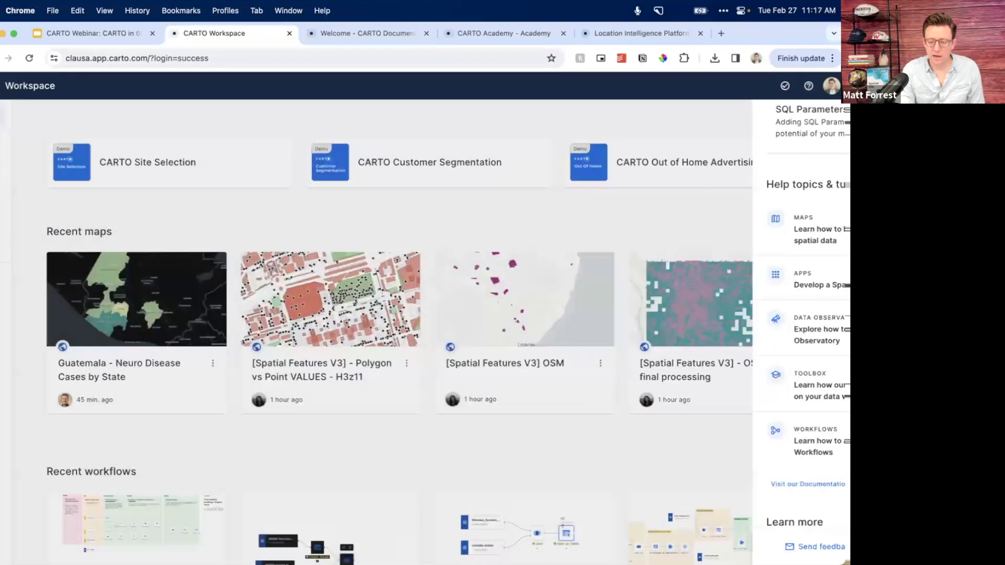
{"action": "left_click", "coordinate": [832, 85]}
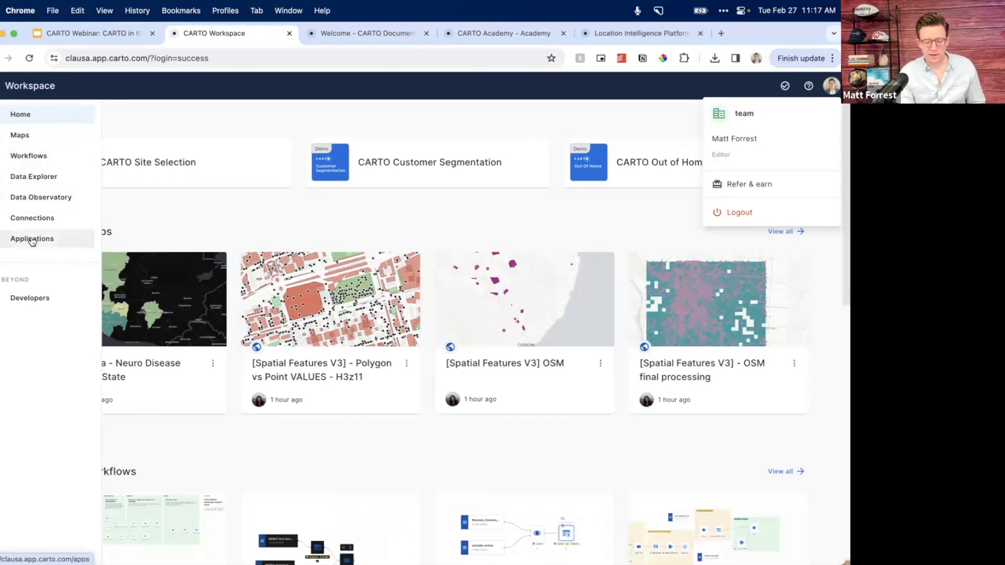
- Expand the left sidebar and open Connections, listing CARTO Data Warehouse, BigQuery, Snowflake and Redshift
{"action": "scroll", "coordinate": [219, 224], "scroll_direction": "down", "scroll_amount": 4}
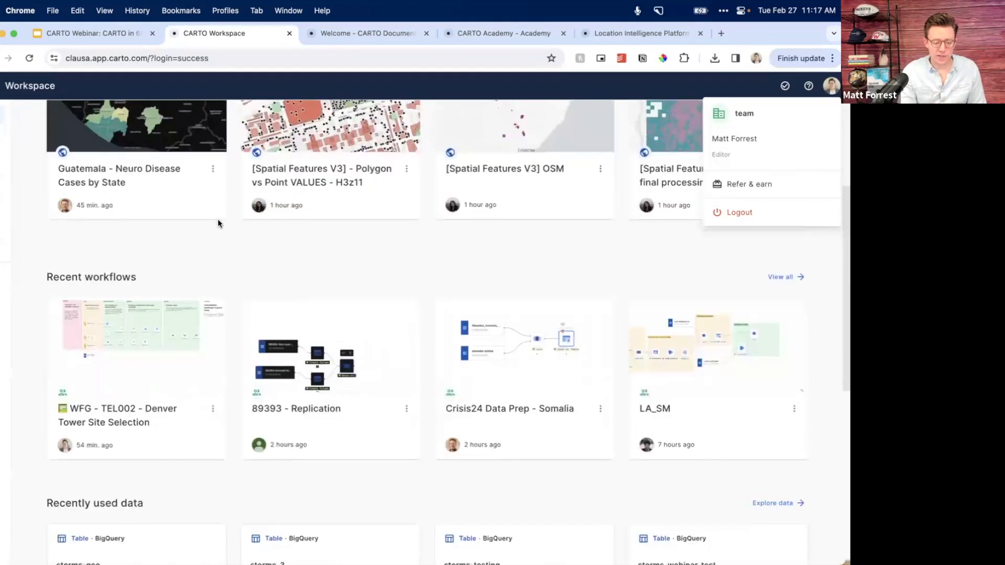
{"action": "scroll", "coordinate": [219, 223], "scroll_direction": "down", "scroll_amount": 5}
{"action": "scroll", "coordinate": [219, 223], "scroll_direction": "up", "scroll_amount": 7}
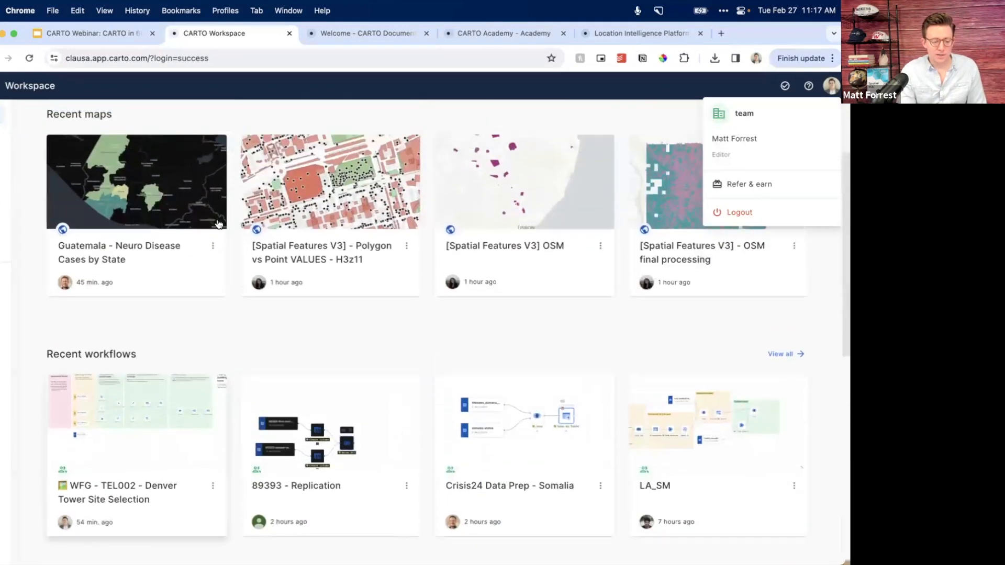
{"action": "scroll", "coordinate": [219, 224], "scroll_direction": "up", "scroll_amount": 2}
{"action": "scroll", "coordinate": [610, 318], "scroll_direction": "down", "scroll_amount": 5}
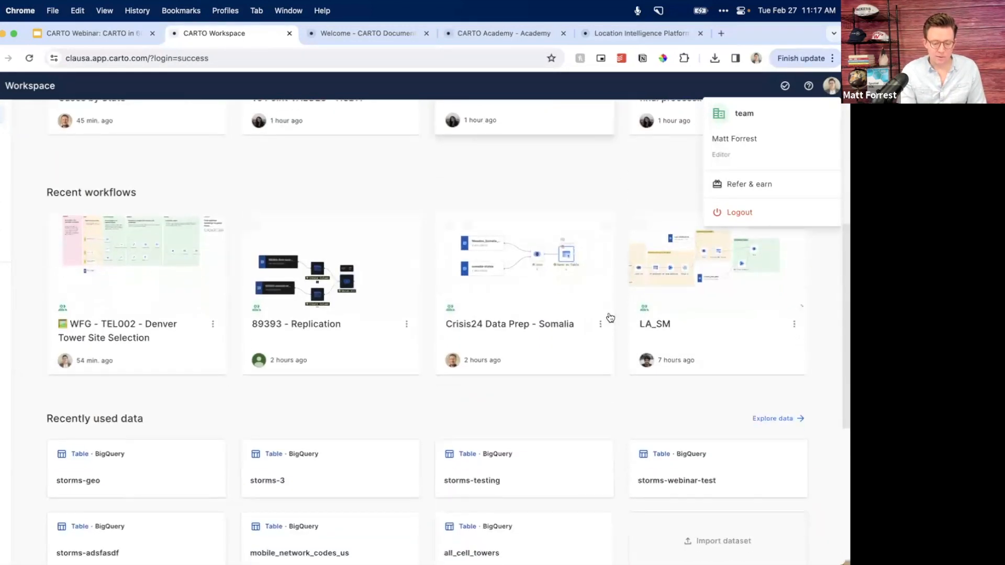
{"action": "scroll", "coordinate": [146, 345], "scroll_direction": "down", "scroll_amount": 3}
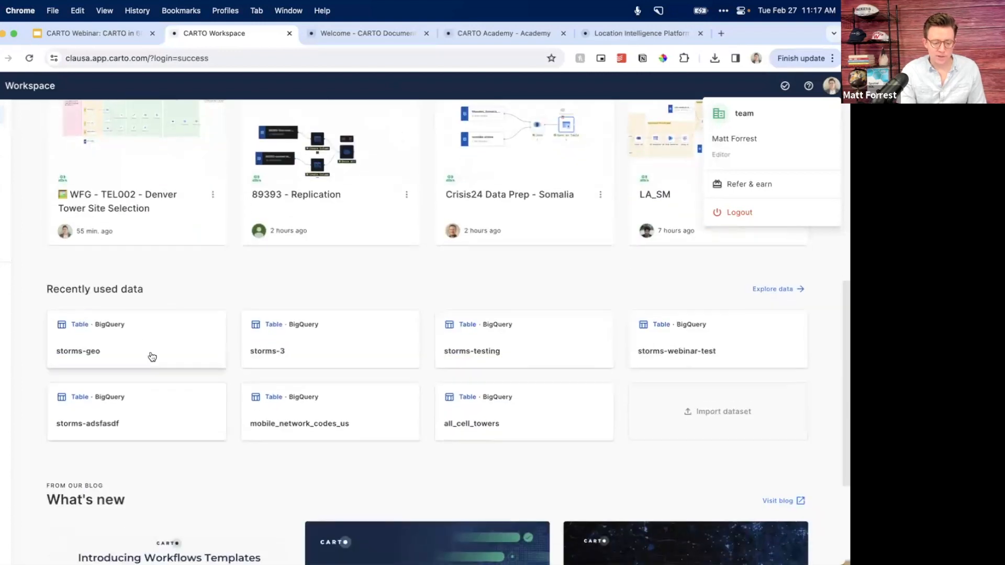
{"action": "scroll", "coordinate": [493, 433], "scroll_direction": "down", "scroll_amount": 4}
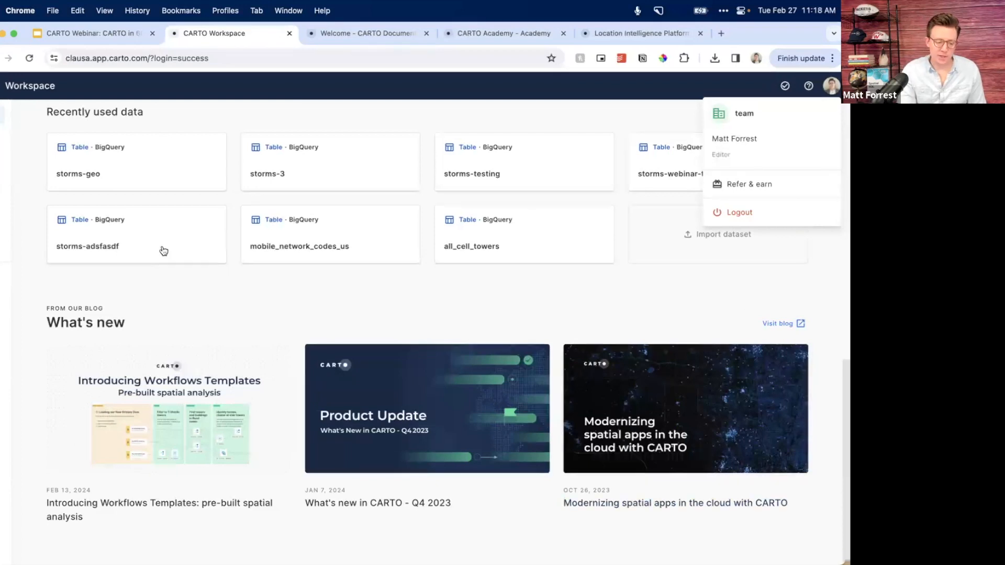
{"action": "left_click", "coordinate": [3, 224]}
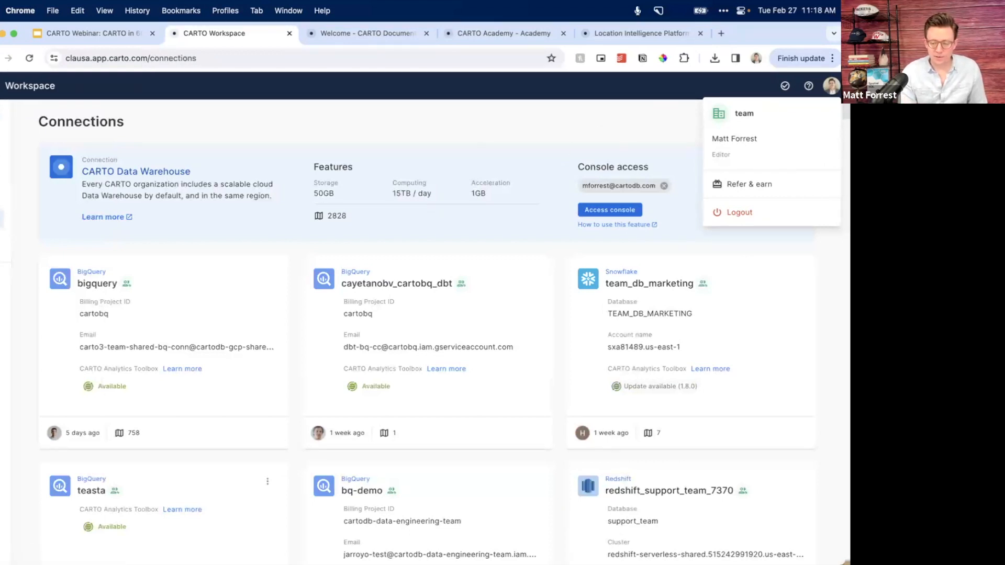
- Close the profile menu, deny the zoom.us accessibility prompt, and start a New connection
{"action": "left_click", "coordinate": [831, 87]}
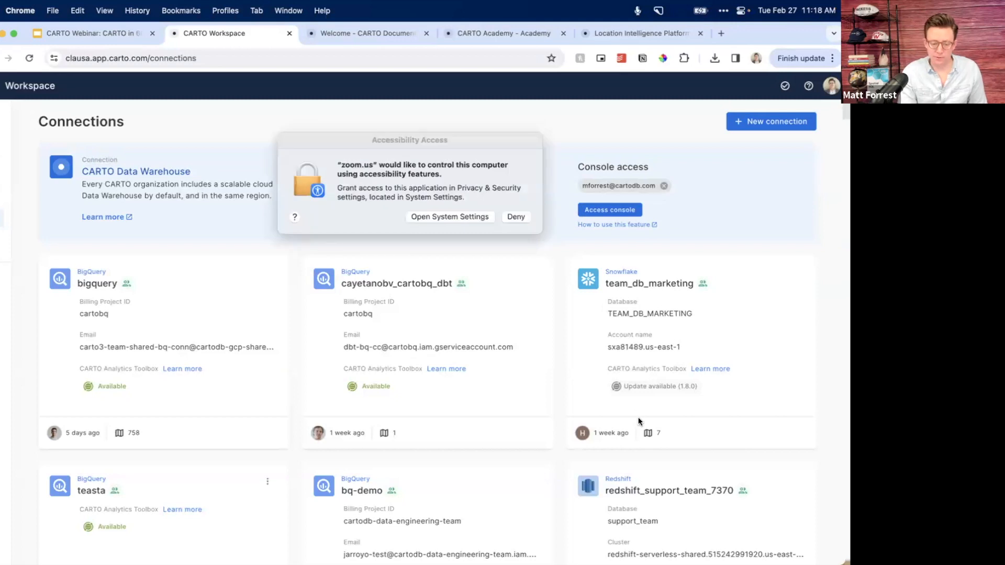
{"action": "left_click", "coordinate": [509, 217]}
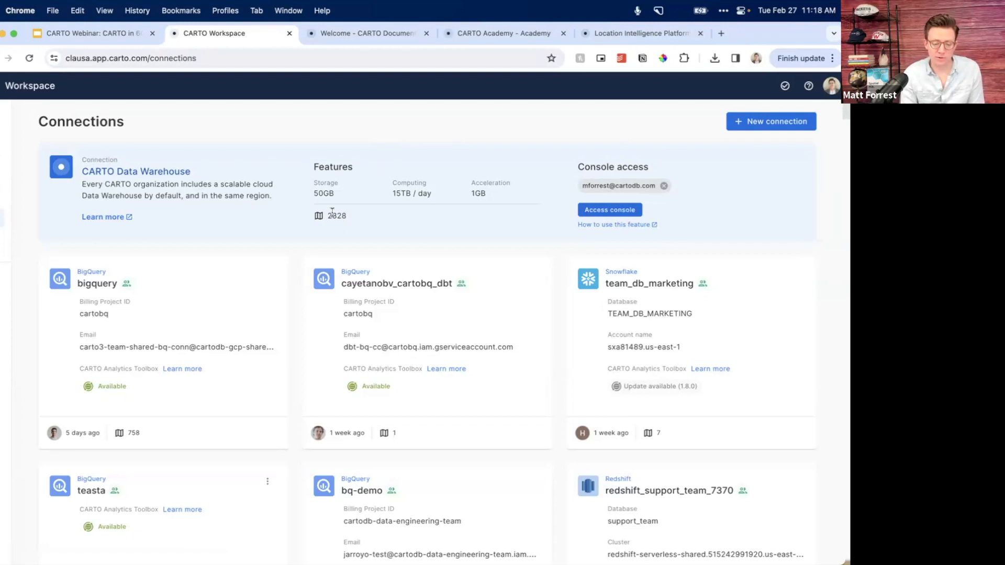
{"action": "left_click", "coordinate": [779, 124]}
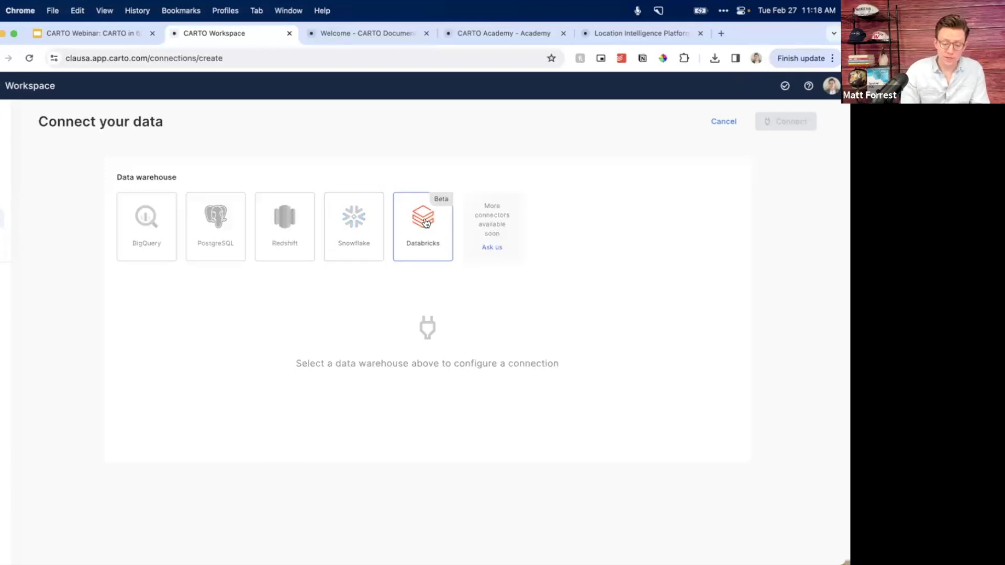
- Choose PostgreSQL among the warehouse tiles and open its connection setup form
{"action": "left_click", "coordinate": [137, 220]}
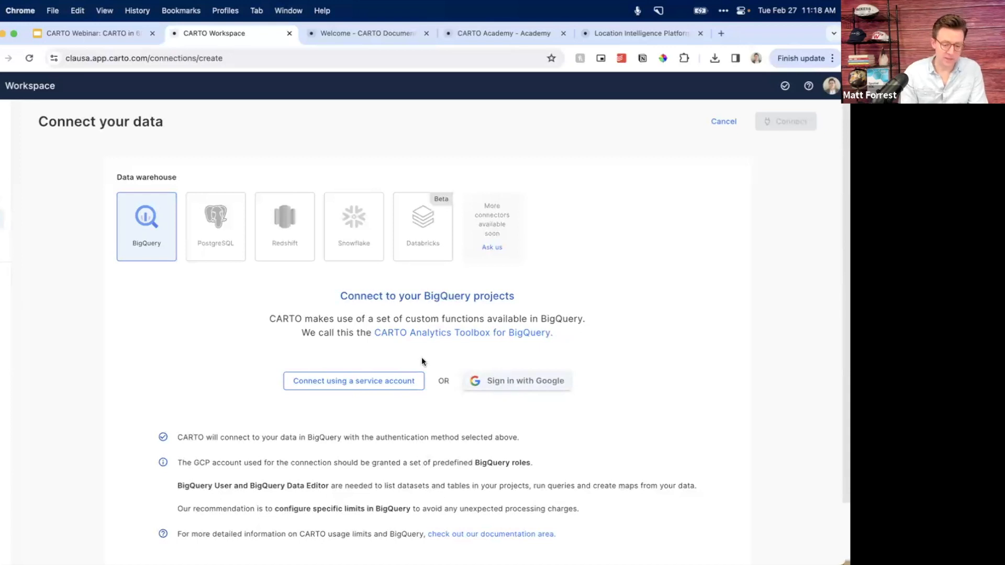
{"action": "left_click", "coordinate": [291, 246]}
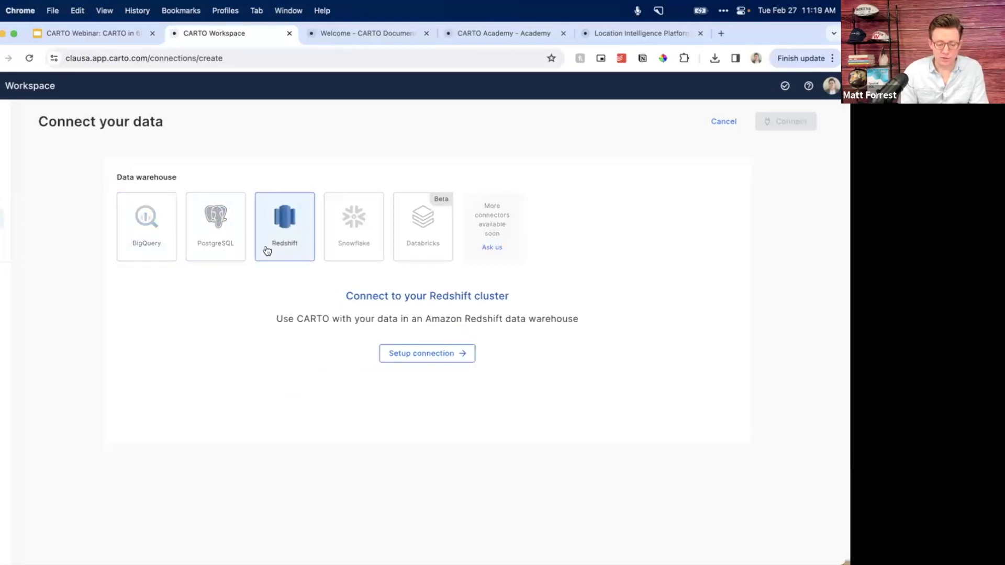
{"action": "left_click", "coordinate": [212, 251]}
{"action": "left_click", "coordinate": [414, 369]}
- Step through the Name, Server, Password, Database and Port fields, then open Sharing options
{"action": "scroll", "coordinate": [275, 389], "scroll_direction": "down", "scroll_amount": 3}
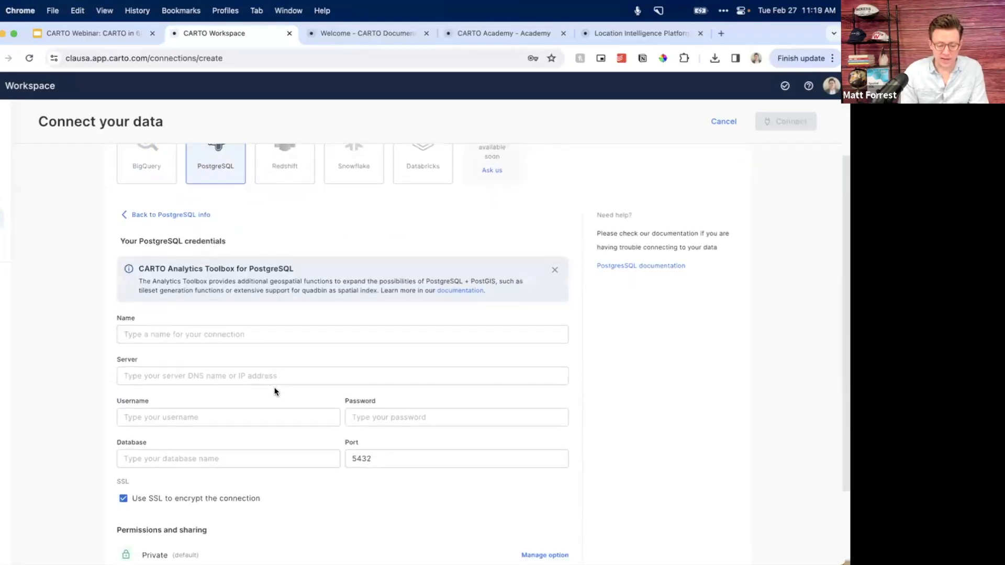
{"action": "left_click", "coordinate": [246, 308]}
{"action": "left_click", "coordinate": [158, 351]}
{"action": "left_click", "coordinate": [109, 397]}
{"action": "left_click", "coordinate": [265, 434]}
{"action": "left_click", "coordinate": [419, 434]}
{"action": "left_click", "coordinate": [399, 460]}
{"action": "scroll", "coordinate": [397, 462], "scroll_direction": "down", "scroll_amount": 3}
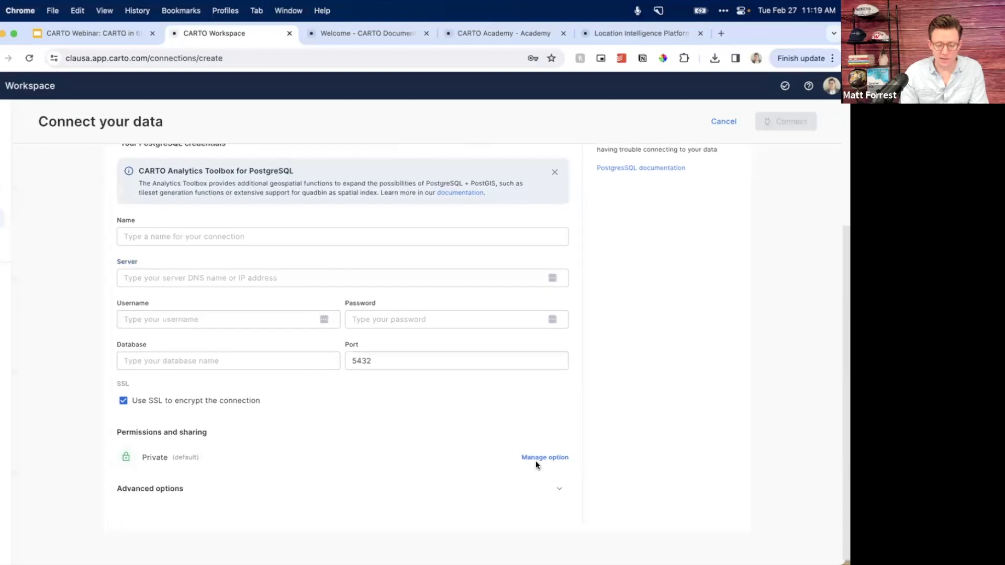
{"action": "left_click", "coordinate": [536, 457]}
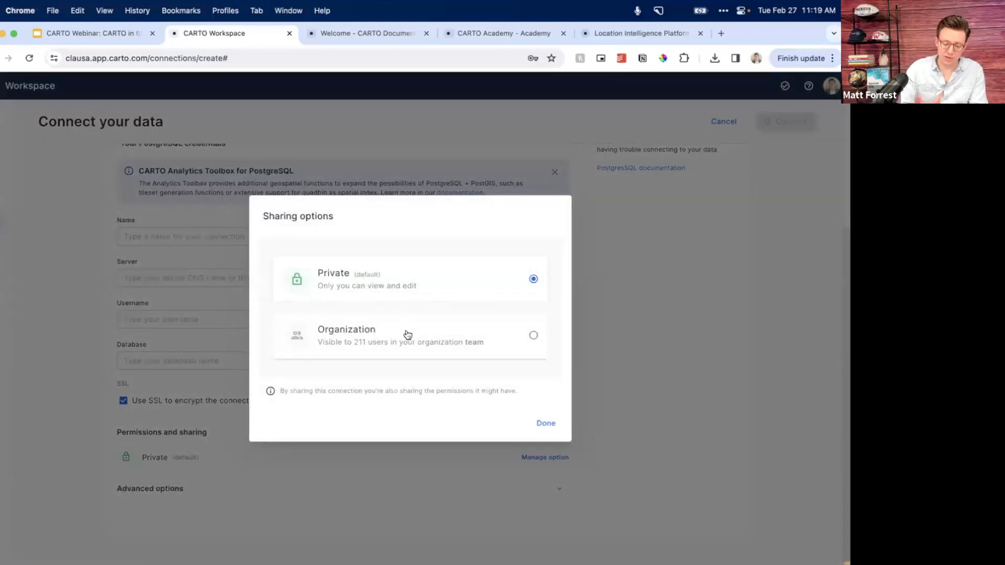
- Share the PostgreSQL connection with the entire organization
{"action": "left_click", "coordinate": [408, 335]}
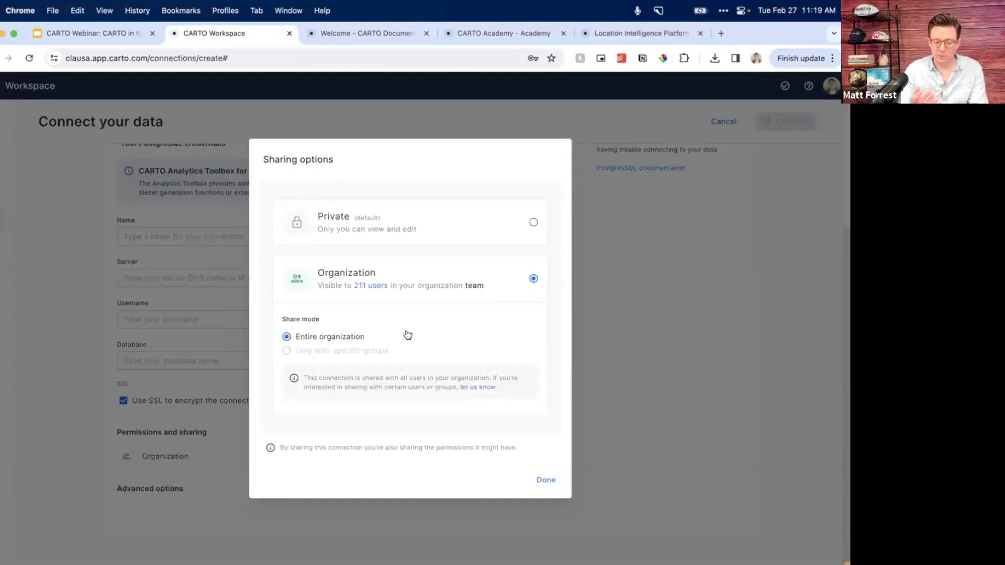
{"action": "left_click", "coordinate": [547, 481]}
{"action": "left_click", "coordinate": [534, 457]}
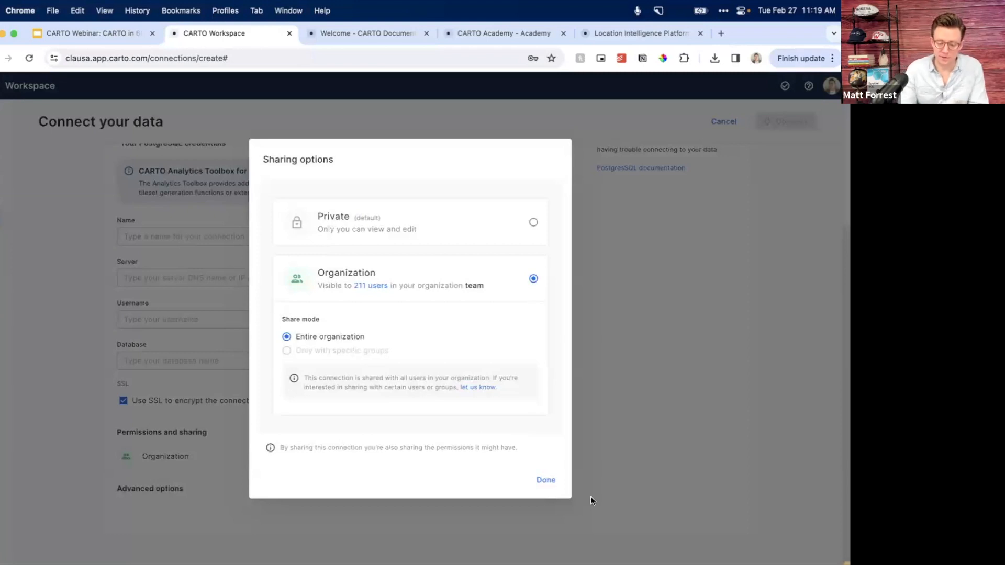
{"action": "left_click", "coordinate": [545, 480]}
- Review the advanced options, then switch between the Redshift, PostgreSQL and Snowflake connection types
{"action": "left_click", "coordinate": [154, 487]}
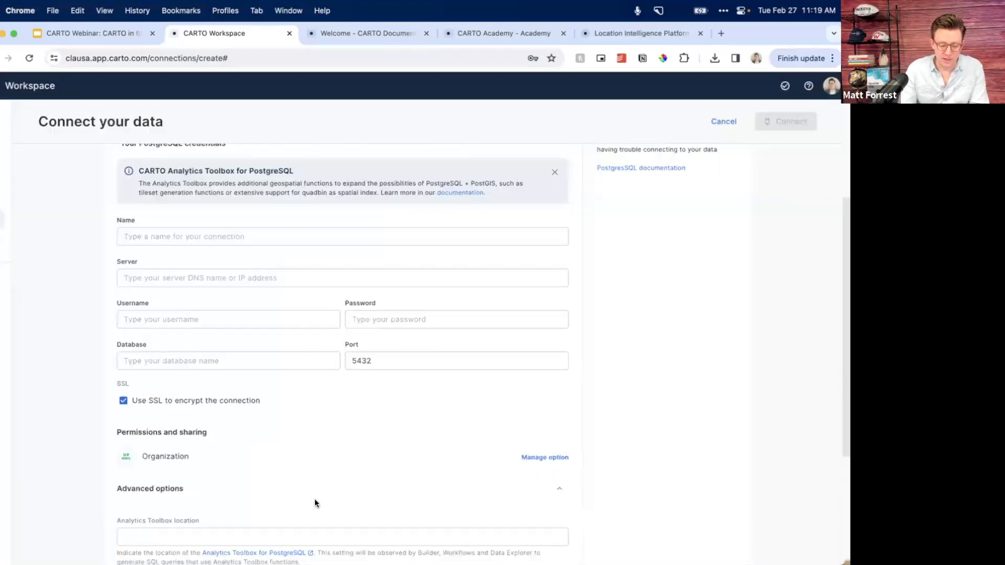
{"action": "scroll", "coordinate": [314, 503], "scroll_direction": "down", "scroll_amount": 2}
{"action": "scroll", "coordinate": [285, 451], "scroll_direction": "up", "scroll_amount": 5}
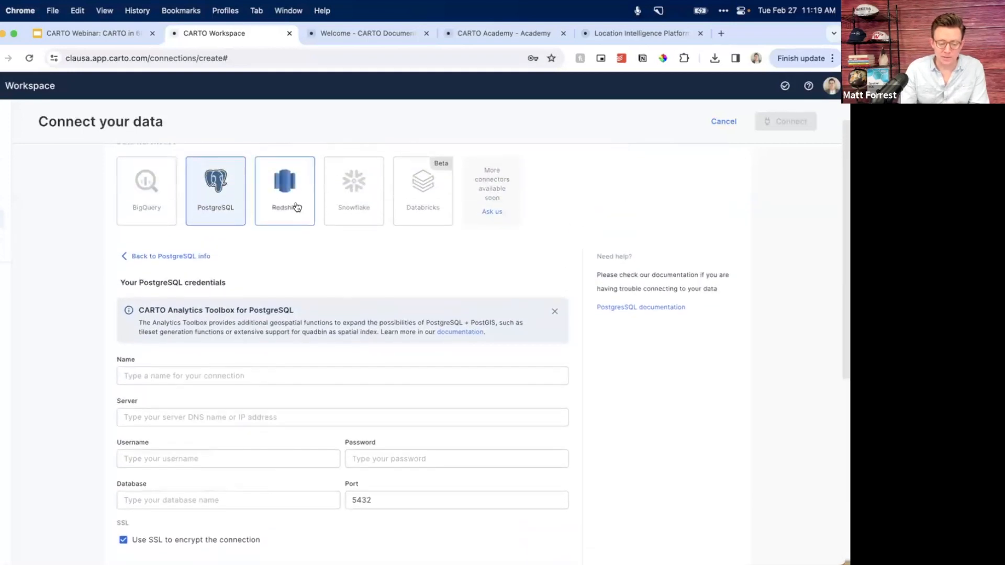
{"action": "left_click", "coordinate": [298, 209]}
{"action": "left_click", "coordinate": [225, 232]}
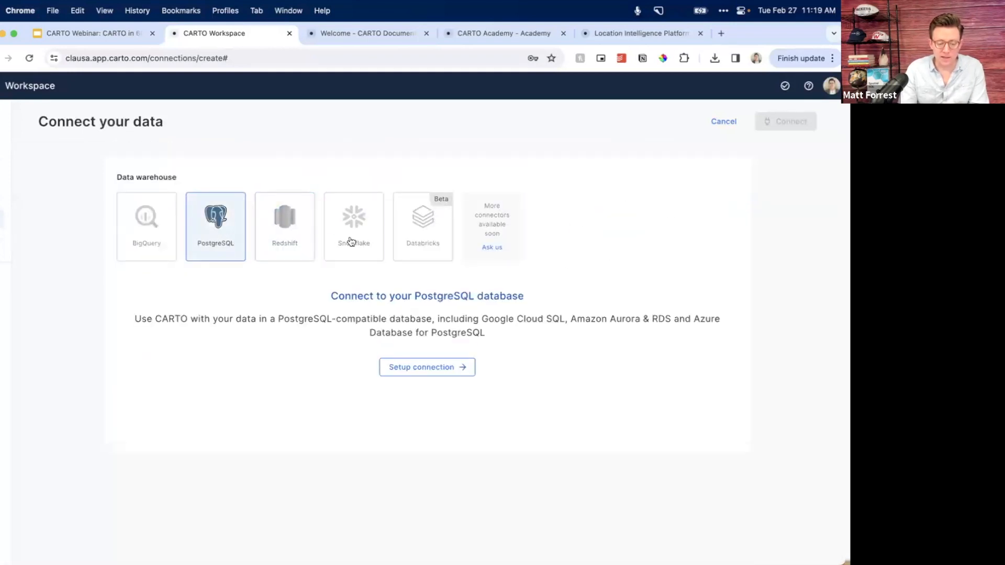
{"action": "left_click", "coordinate": [369, 242]}
- Choose username/password for Snowflake, look over the form, then cancel the setup
{"action": "left_click", "coordinate": [422, 354]}
{"action": "scroll", "coordinate": [244, 345], "scroll_direction": "down", "scroll_amount": 1}
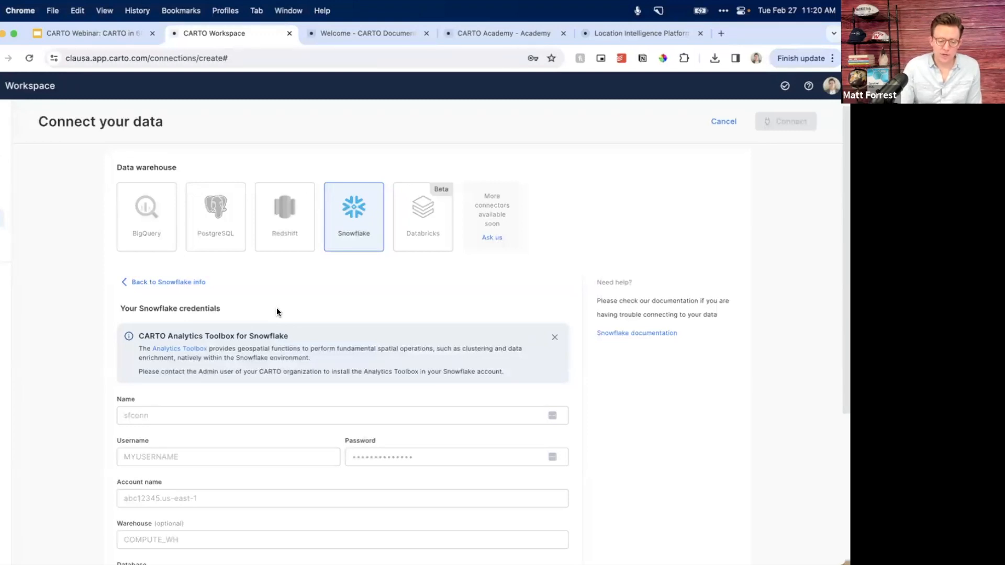
{"action": "scroll", "coordinate": [276, 310], "scroll_direction": "down", "scroll_amount": 5}
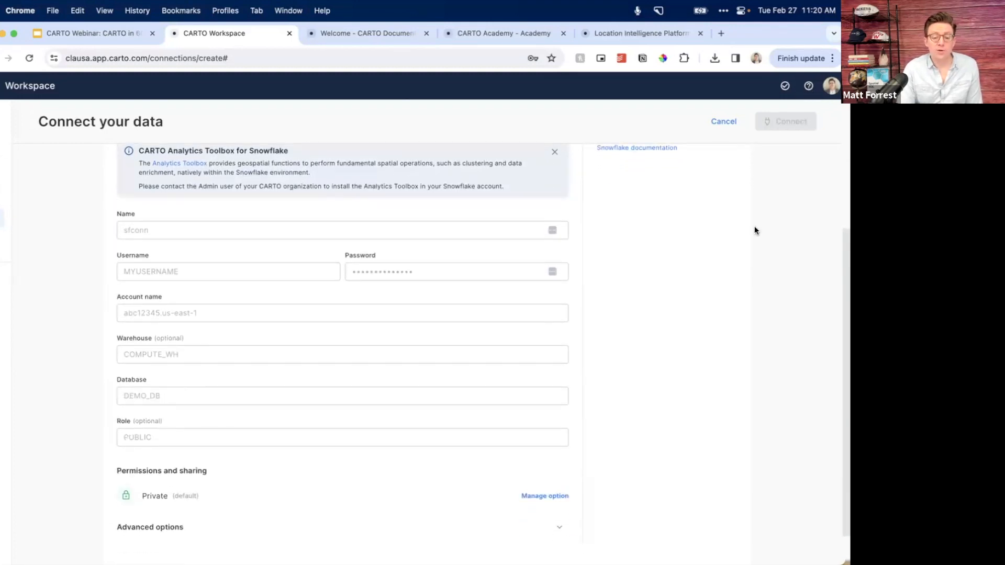
{"action": "scroll", "coordinate": [755, 225], "scroll_direction": "up", "scroll_amount": 5}
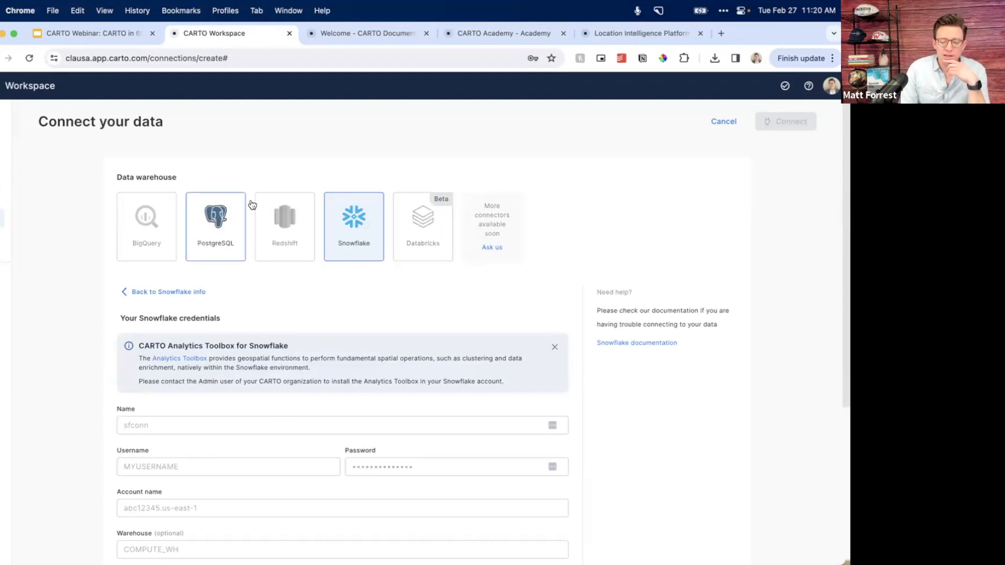
{"action": "left_click", "coordinate": [724, 127]}
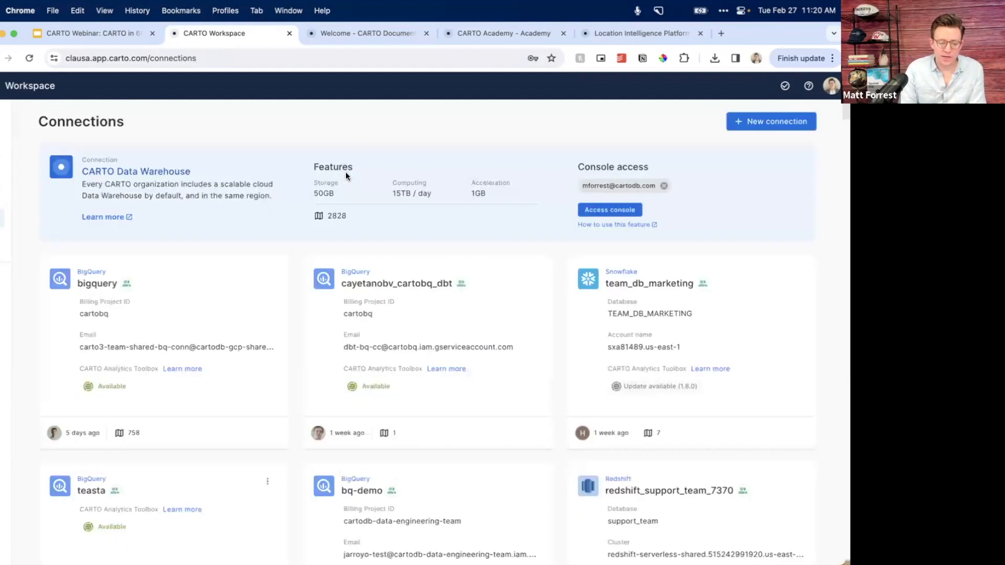
- Find the personal BigQuery connection by name on the page and open its actions menu
{"action": "scroll", "coordinate": [288, 324], "scroll_direction": "down", "scroll_amount": 1}
{"action": "key", "text": "super+f"}
{"action": "type", "text": "matt-g"}
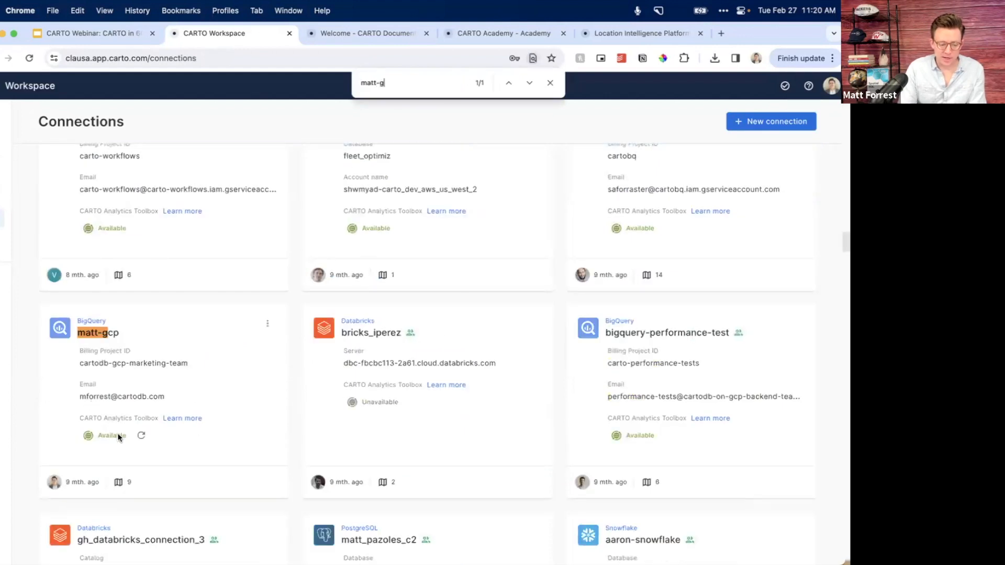
{"action": "left_click", "coordinate": [267, 323]}
- Open the BigQuery connection's edit form, then cancel it without changes
{"action": "left_click", "coordinate": [186, 367]}
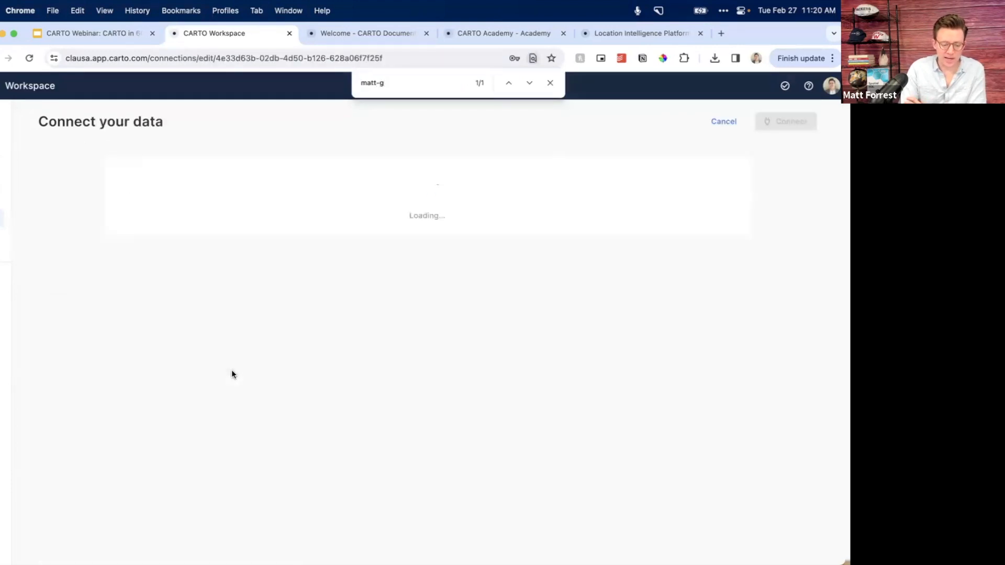
{"action": "scroll", "coordinate": [253, 272], "scroll_direction": "down", "scroll_amount": 1}
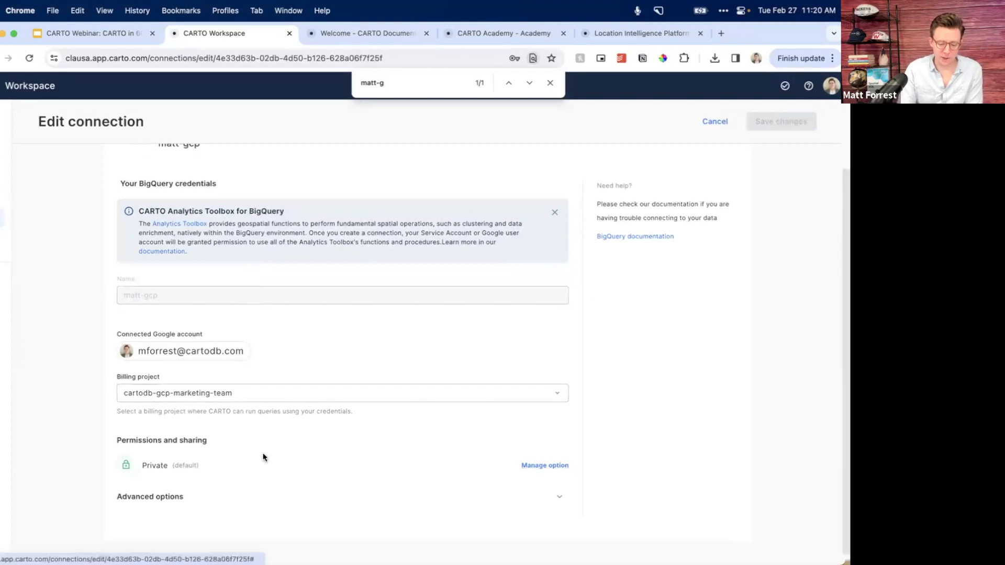
{"action": "scroll", "coordinate": [205, 416], "scroll_direction": "up", "scroll_amount": 4}
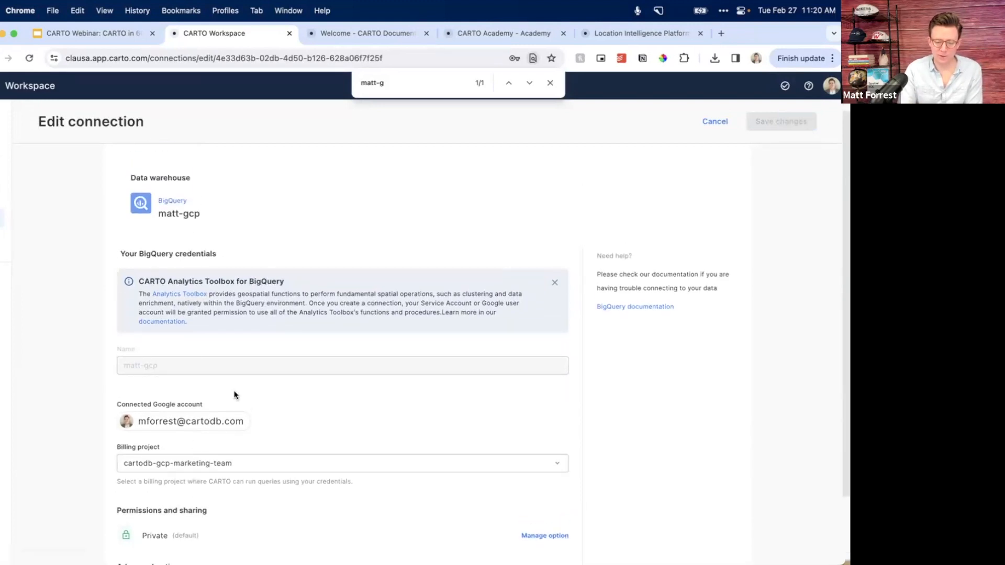
{"action": "scroll", "coordinate": [234, 394], "scroll_direction": "up", "scroll_amount": 1}
{"action": "left_click", "coordinate": [720, 122]}
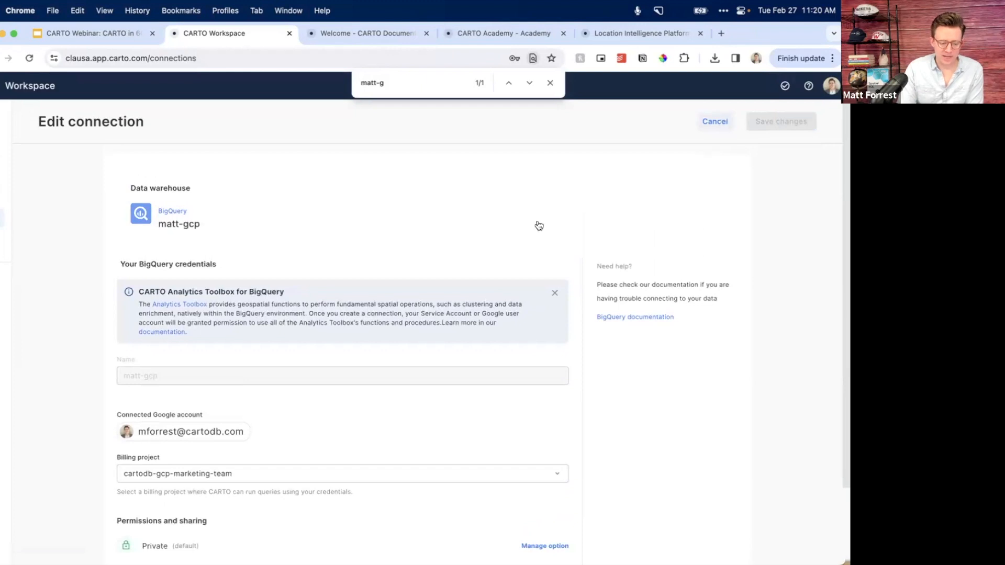
- Jump to the matching connection, close the find bar, and scroll to the top of Connections
{"action": "left_click", "coordinate": [388, 86]}
{"action": "key", "text": "Return"}
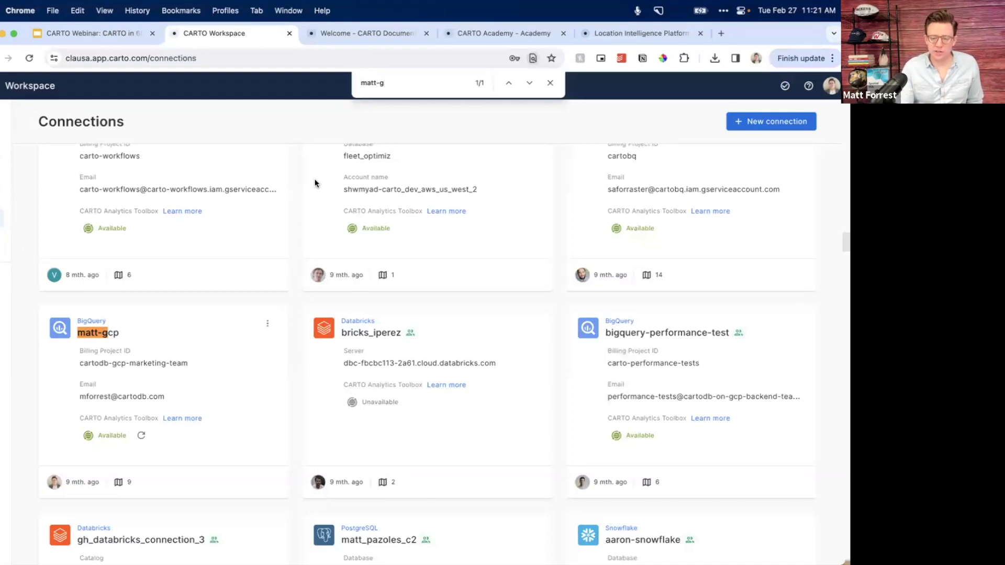
{"action": "left_click", "coordinate": [550, 84]}
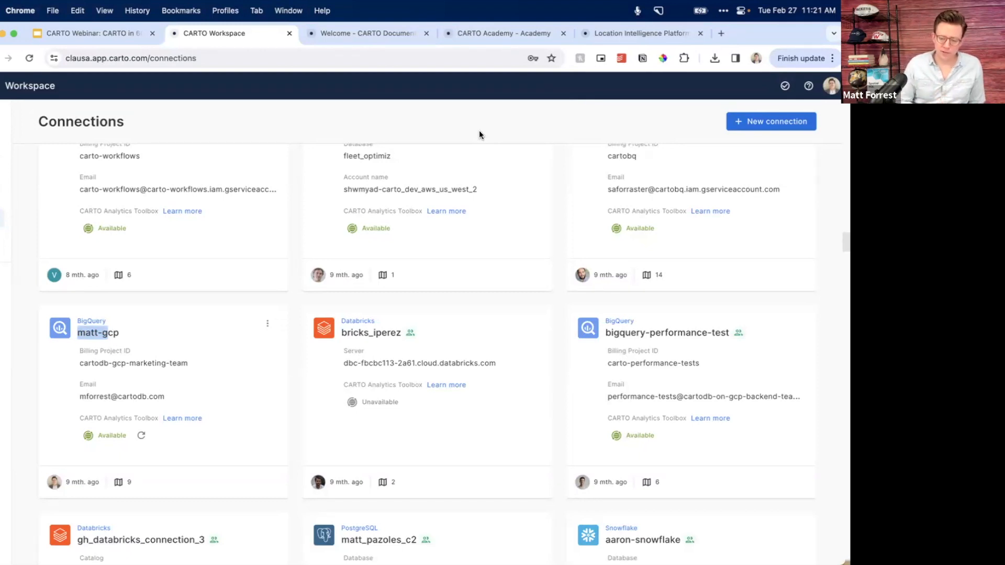
{"action": "scroll", "coordinate": [454, 199], "scroll_direction": "up", "scroll_amount": 10}
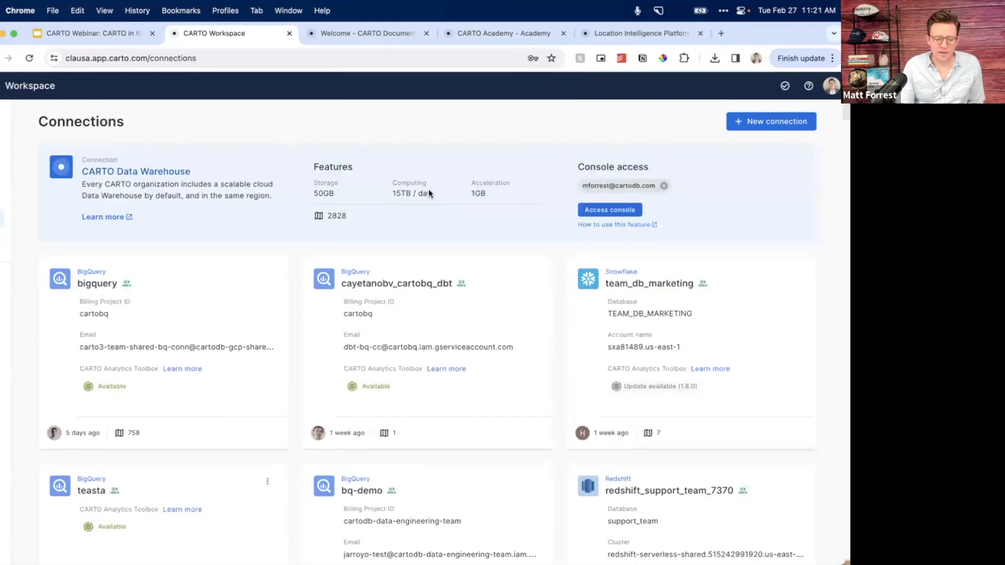
- Read through the CARTO Data Warehouse documentation, then close it to return to Connections
{"action": "left_click", "coordinate": [100, 219]}
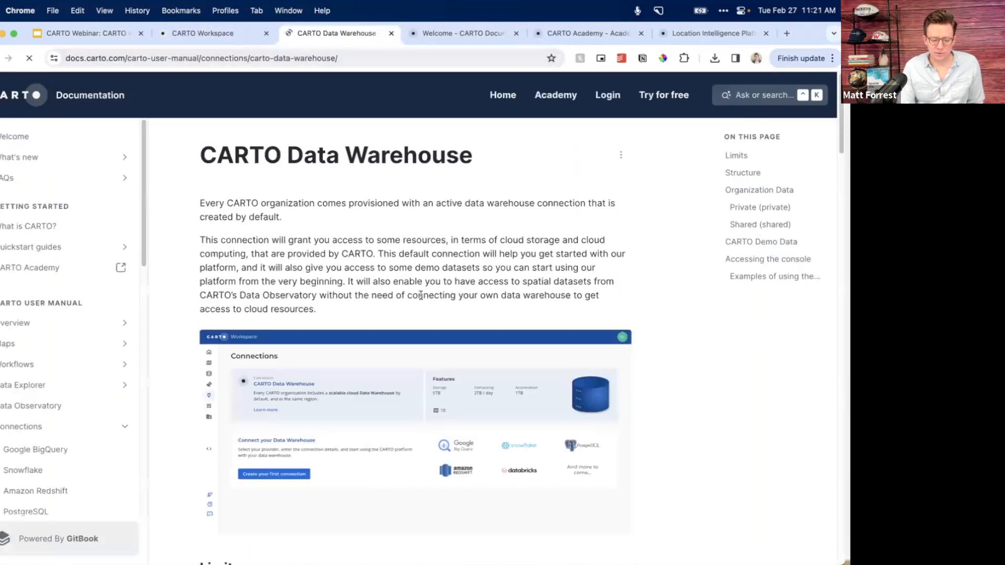
{"action": "scroll", "coordinate": [421, 296], "scroll_direction": "down", "scroll_amount": 10}
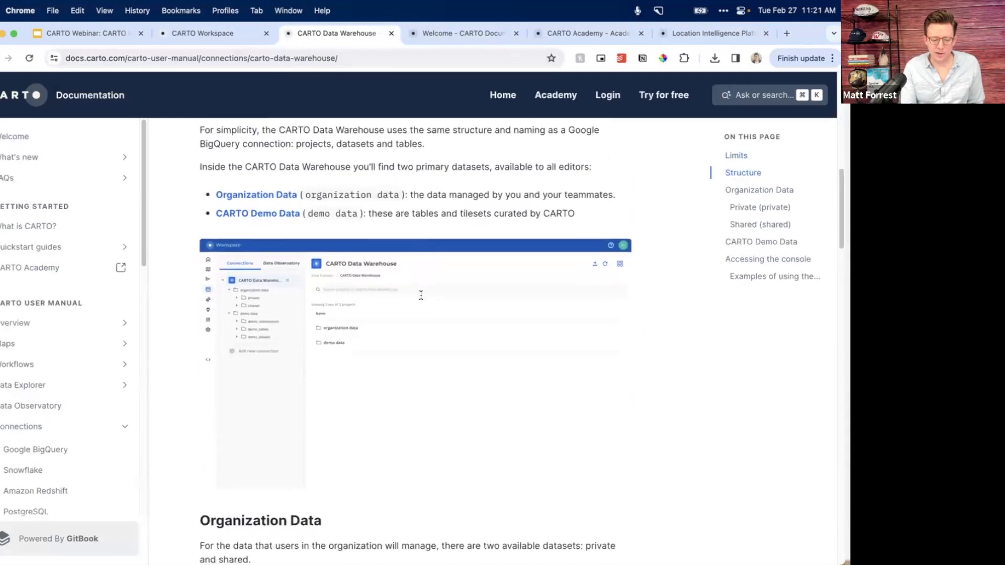
{"action": "scroll", "coordinate": [421, 296], "scroll_direction": "down", "scroll_amount": 6}
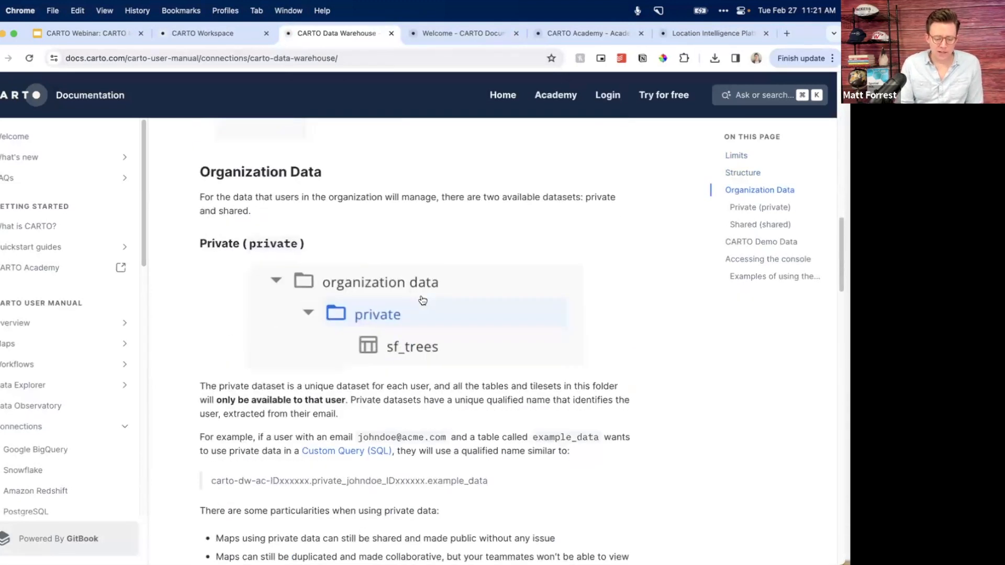
{"action": "scroll", "coordinate": [422, 300], "scroll_direction": "down", "scroll_amount": 5}
{"action": "left_click", "coordinate": [391, 33]}
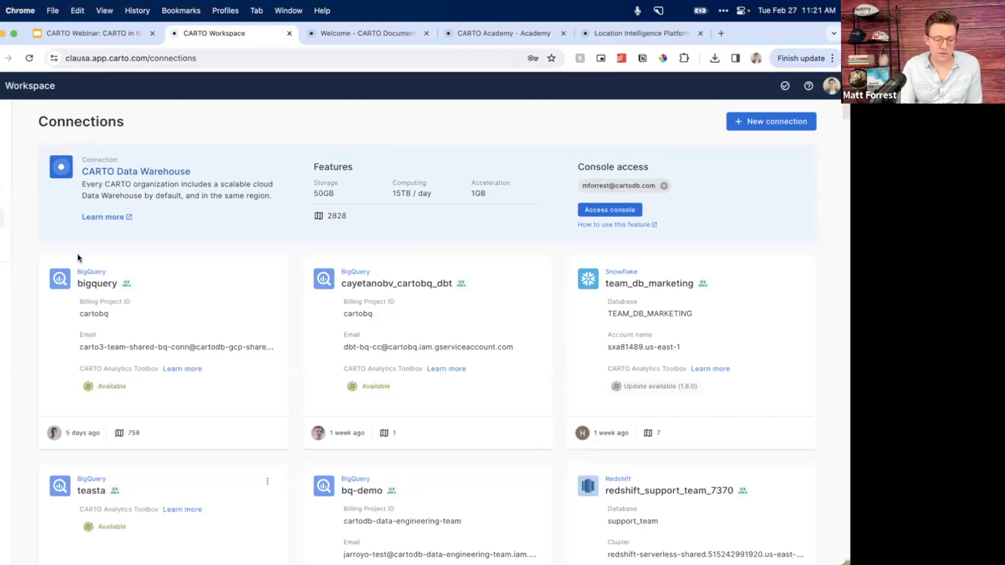
- Open Data Explorer from the left navigation rail and scroll through its connections tree
{"action": "mouse_move", "coordinate": [7, 153]}
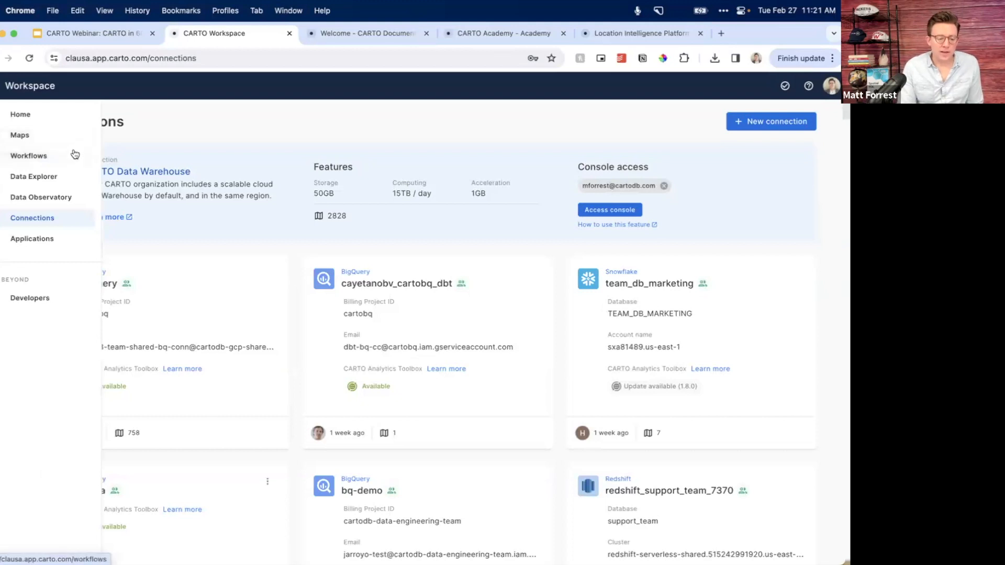
{"action": "left_click", "coordinate": [25, 181]}
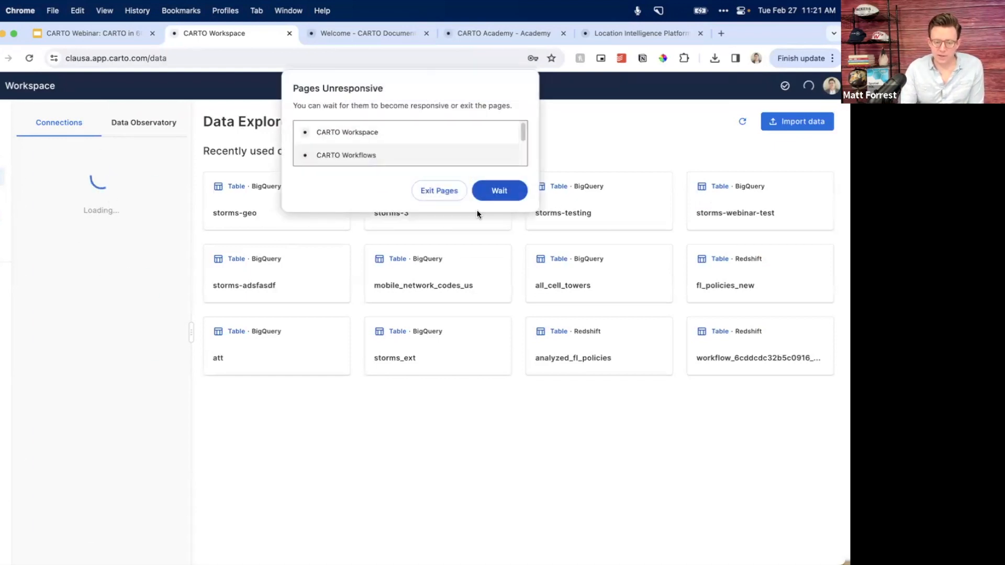
{"action": "scroll", "coordinate": [78, 270], "scroll_direction": "down", "scroll_amount": 20}
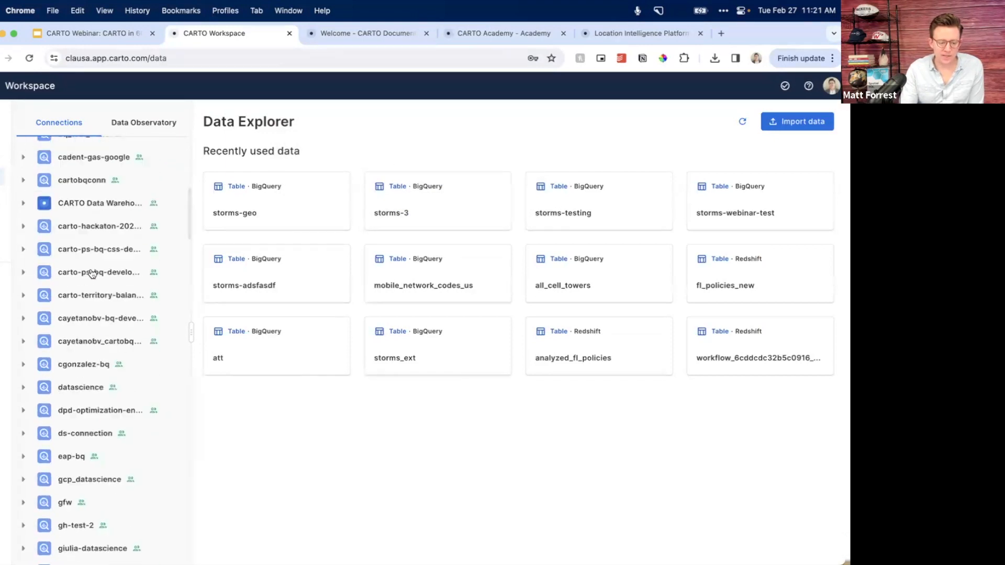
{"action": "scroll", "coordinate": [92, 274], "scroll_direction": "down", "scroll_amount": 20}
{"action": "scroll", "coordinate": [93, 274], "scroll_direction": "up", "scroll_amount": 20}
{"action": "scroll", "coordinate": [92, 274], "scroll_direction": "up", "scroll_amount": 20}
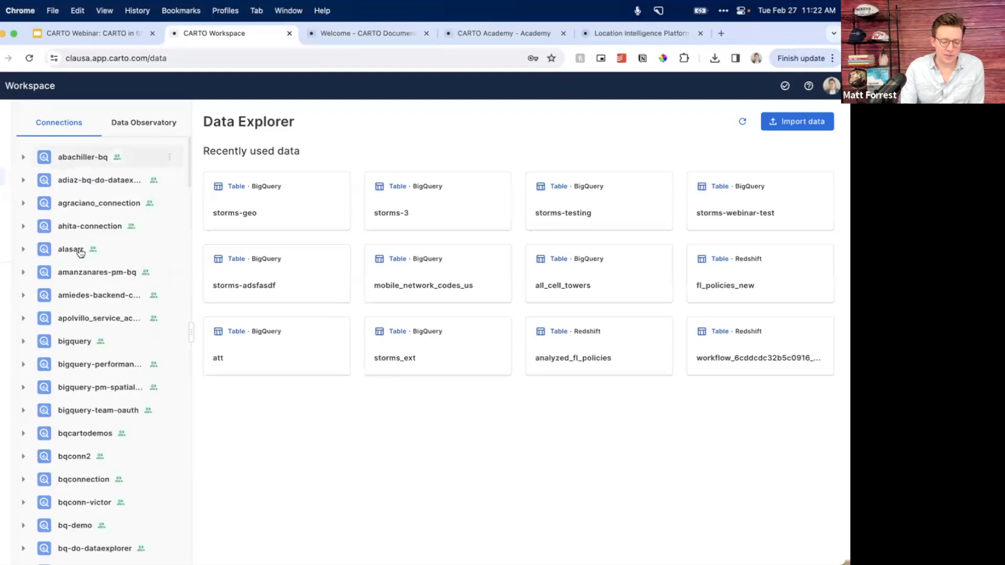
{"action": "scroll", "coordinate": [76, 268], "scroll_direction": "down", "scroll_amount": 8}
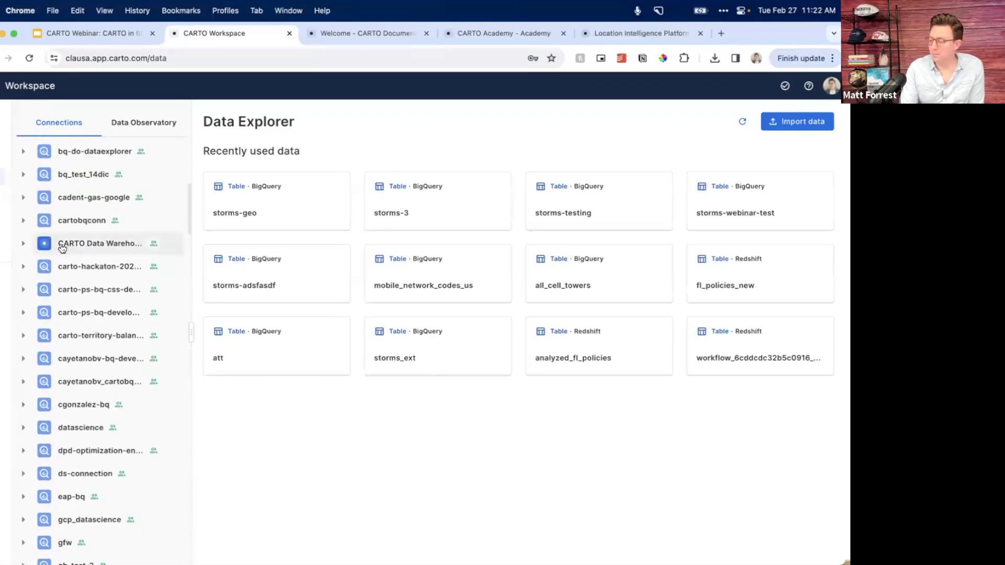
- Expand CARTO Data Warehouse, its organization data and the shared folder, then collapse shared
{"action": "left_click", "coordinate": [24, 244]}
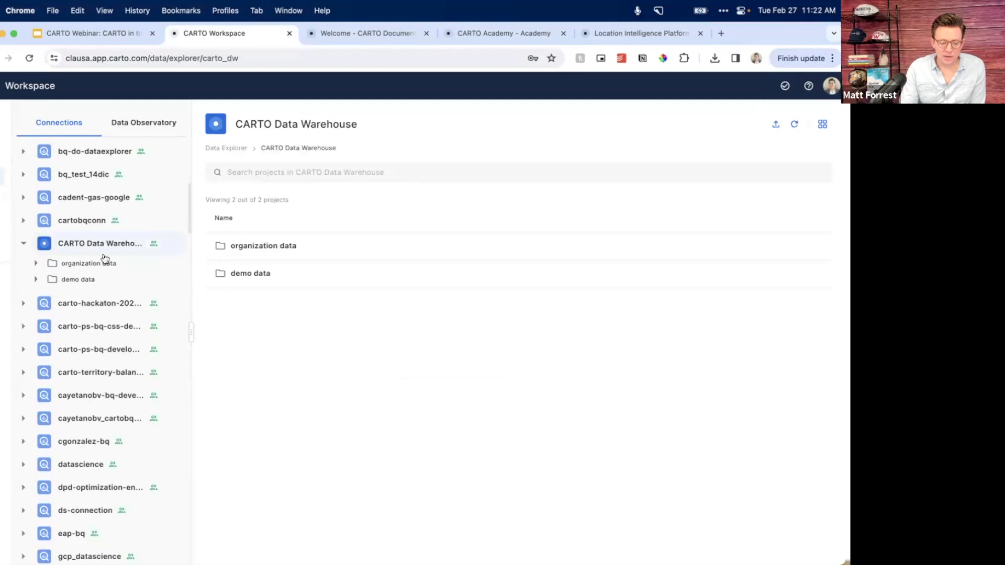
{"action": "left_click", "coordinate": [38, 264]}
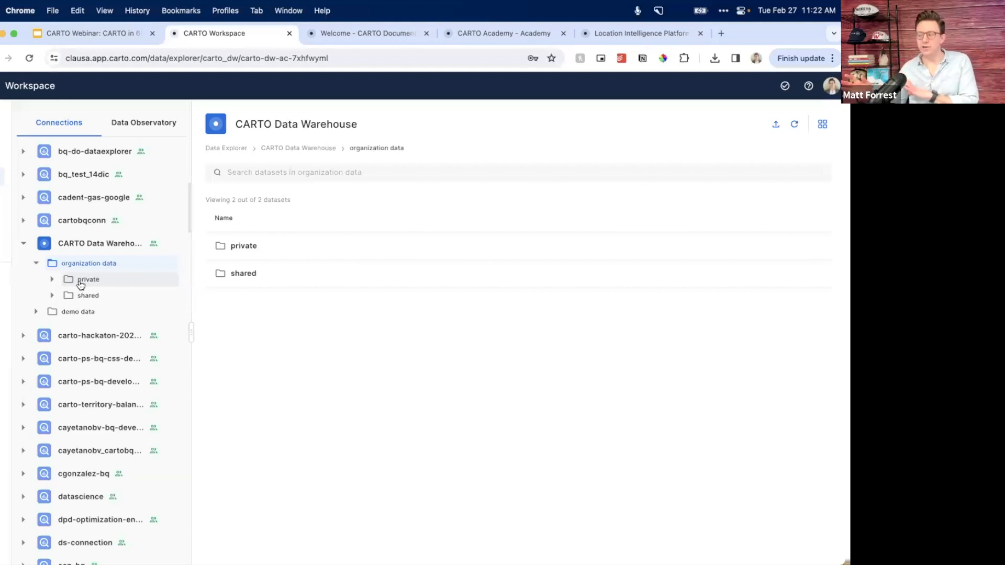
{"action": "left_click", "coordinate": [53, 296]}
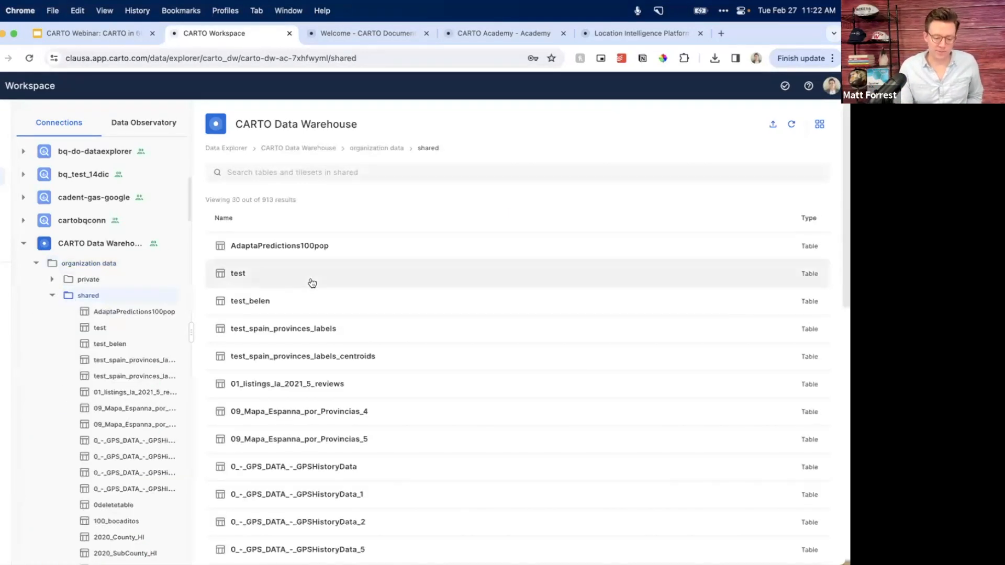
{"action": "scroll", "coordinate": [312, 283], "scroll_direction": "down", "scroll_amount": 2}
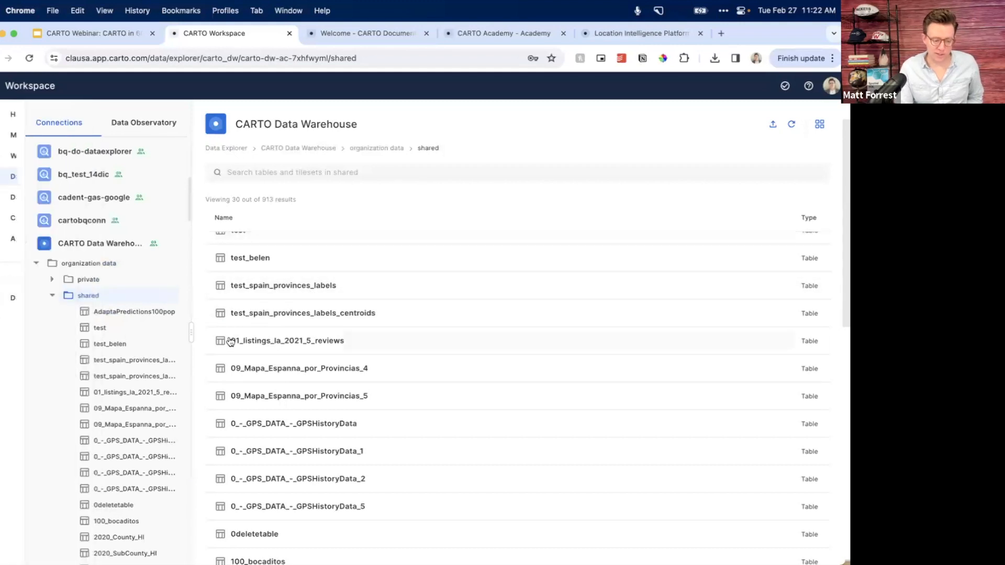
{"action": "left_click", "coordinate": [52, 296]}
- Open demo data, browse demo_tables and demo_tilesets, and end on demo_tables' 50 tables
{"action": "left_click", "coordinate": [38, 312]}
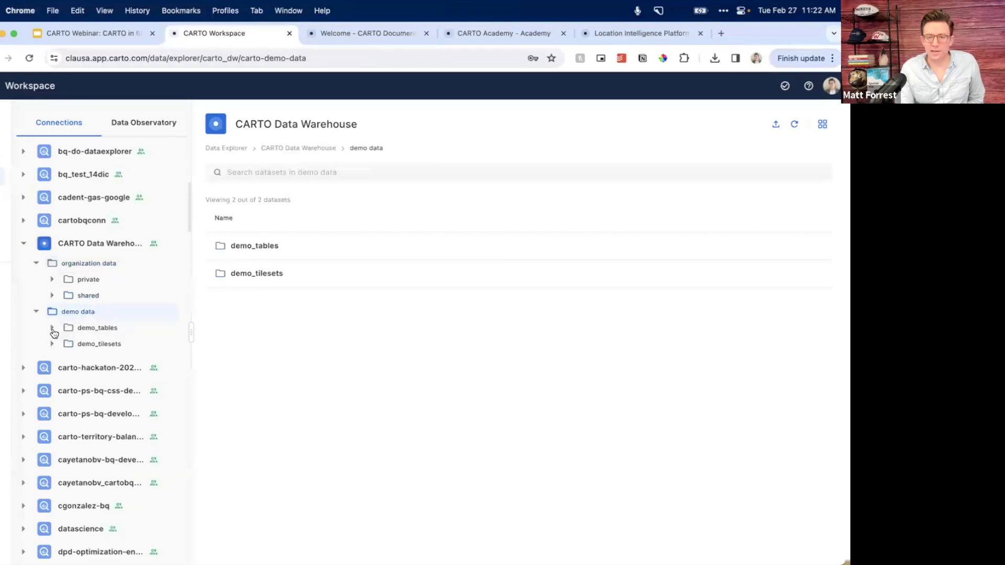
{"action": "left_click", "coordinate": [52, 328]}
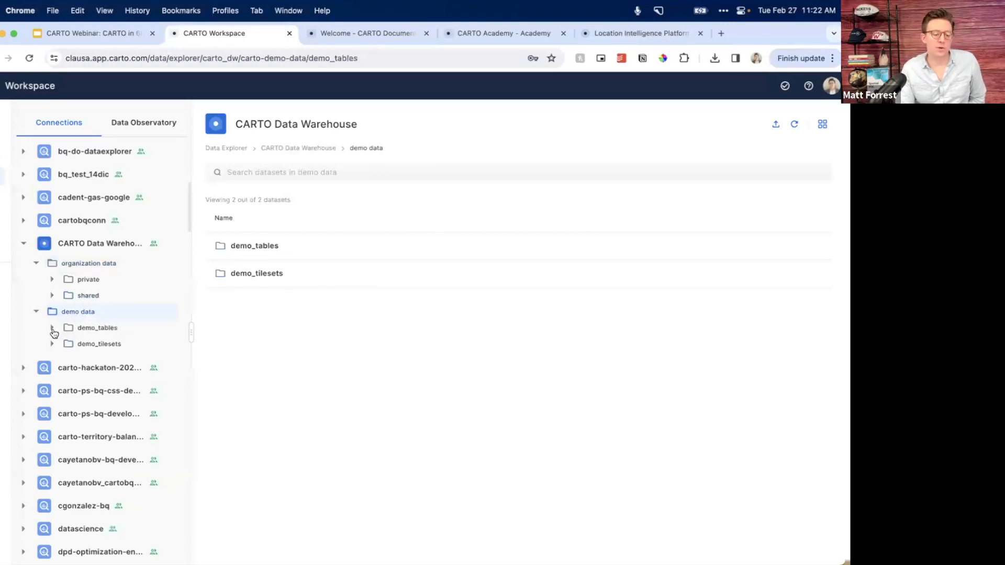
{"action": "scroll", "coordinate": [110, 350], "scroll_direction": "down", "scroll_amount": 4}
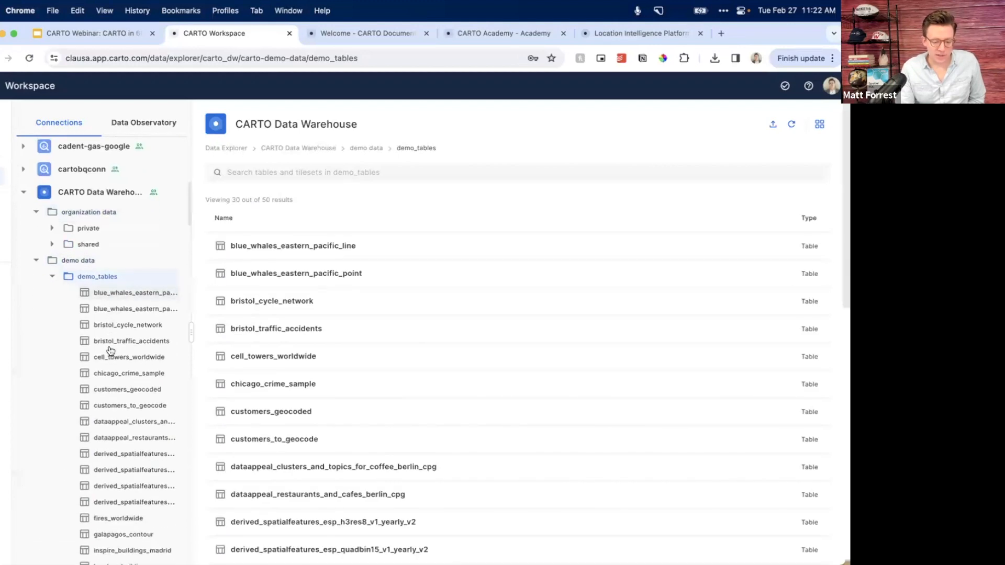
{"action": "scroll", "coordinate": [291, 369], "scroll_direction": "down", "scroll_amount": 2}
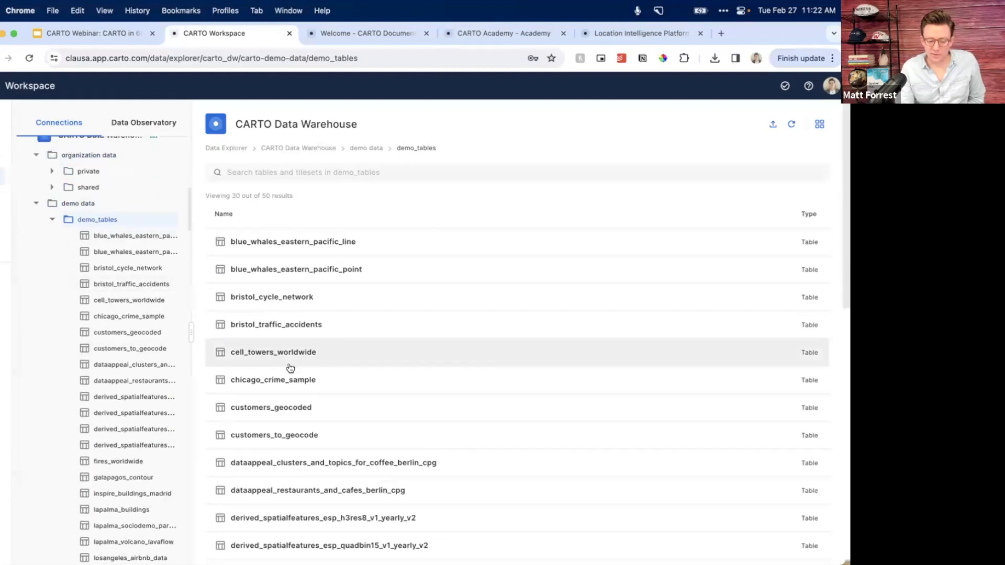
{"action": "scroll", "coordinate": [290, 368], "scroll_direction": "up", "scroll_amount": 2}
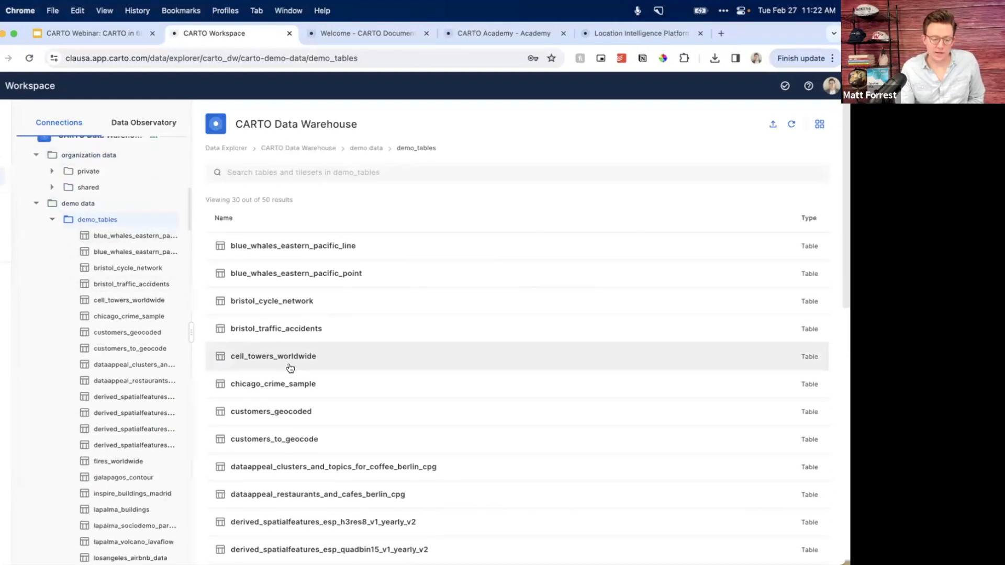
{"action": "left_click", "coordinate": [52, 219]}
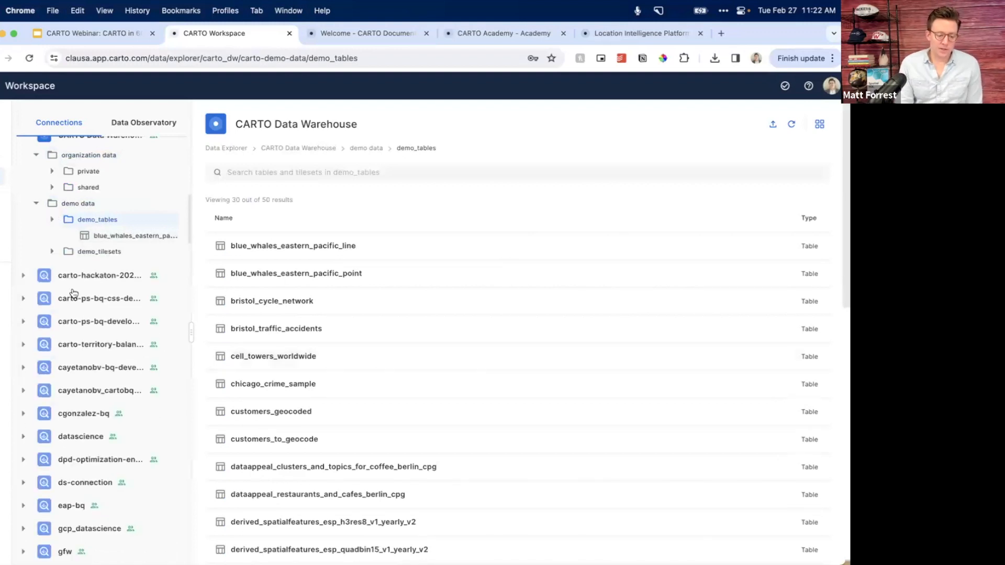
{"action": "left_click", "coordinate": [53, 237]}
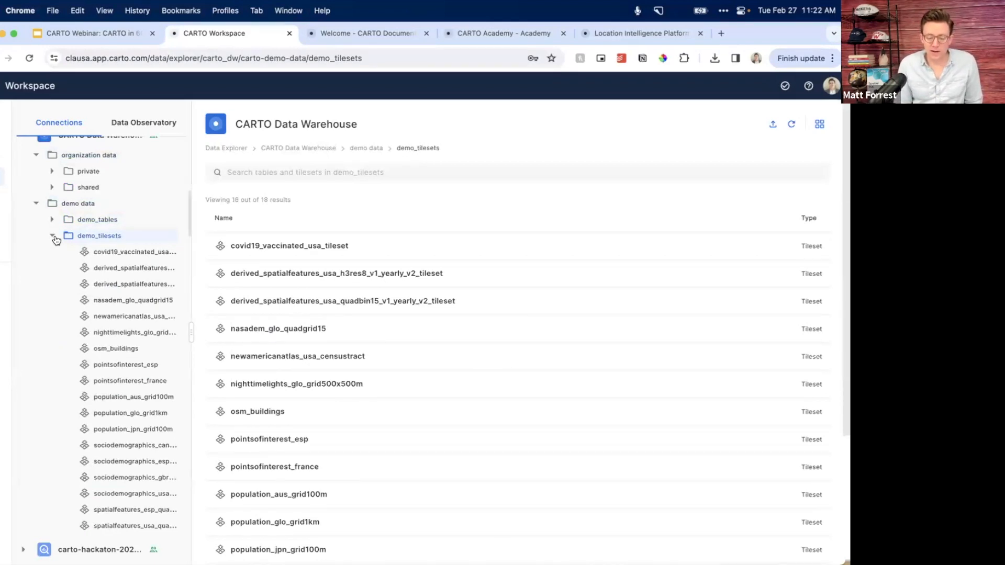
{"action": "scroll", "coordinate": [321, 384], "scroll_direction": "down", "scroll_amount": 4}
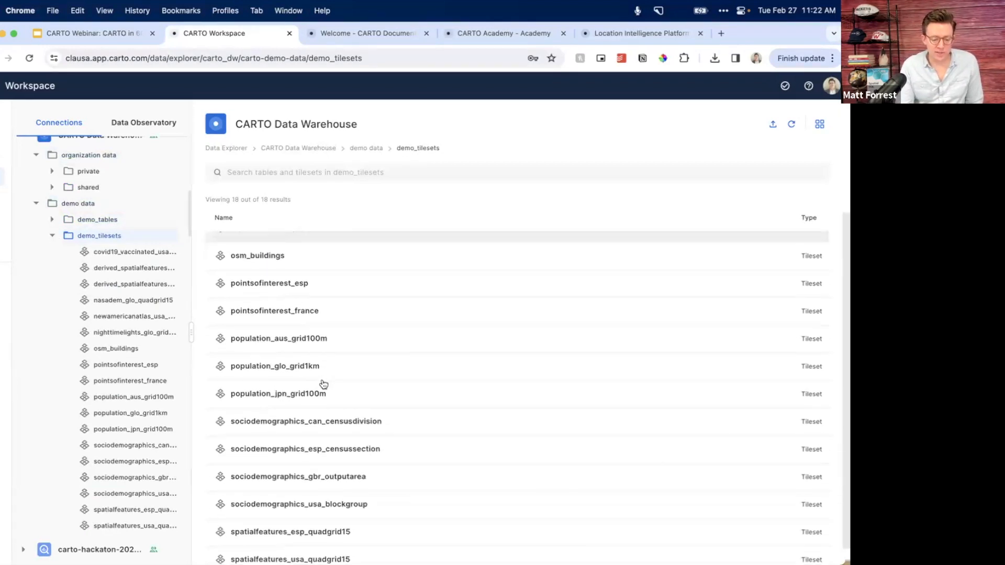
{"action": "scroll", "coordinate": [321, 384], "scroll_direction": "up", "scroll_amount": 4}
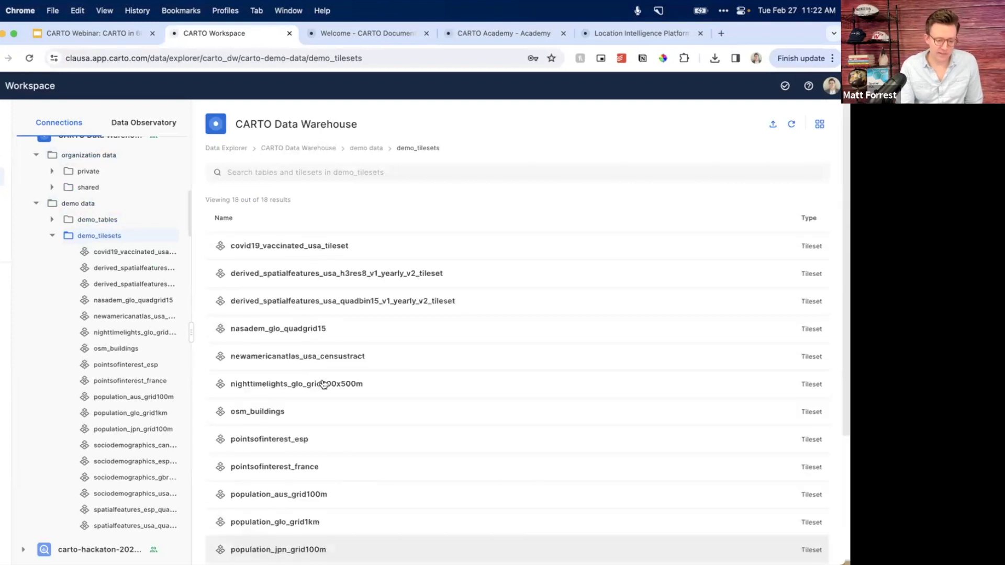
{"action": "left_click", "coordinate": [54, 236]}
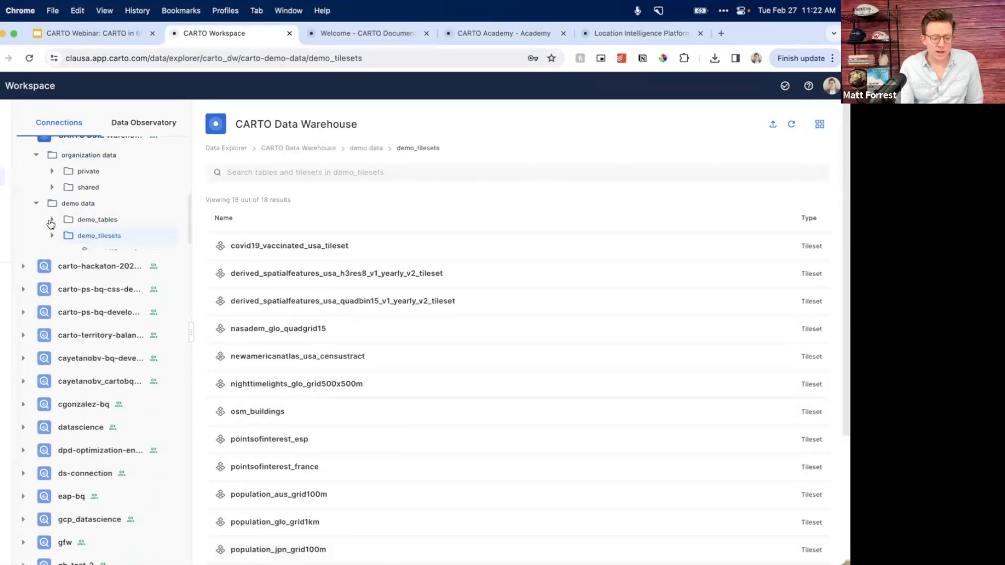
{"action": "left_click", "coordinate": [52, 220]}
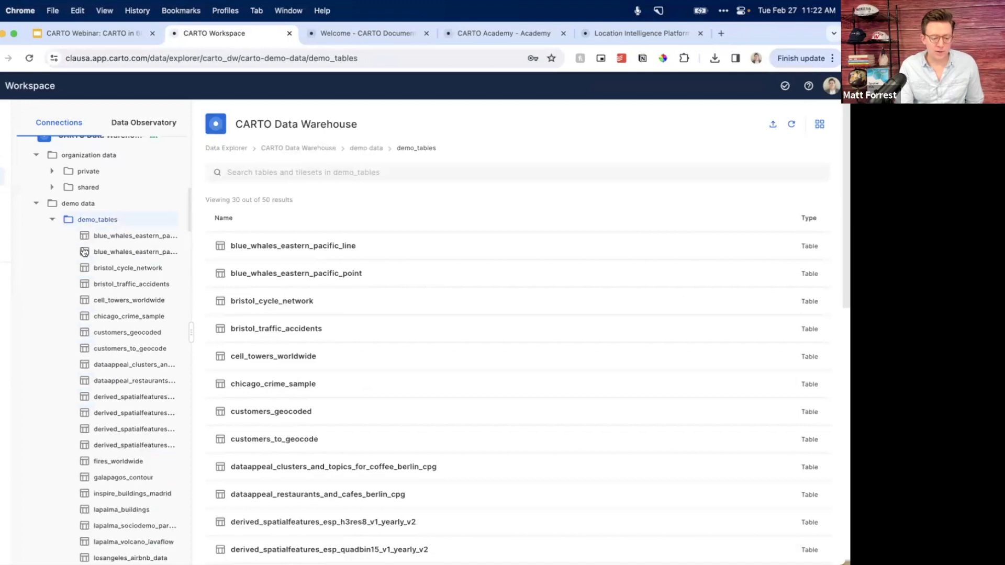
- Open the cell_towers_worldwide table and browse its rows and columns
{"action": "left_click", "coordinate": [296, 361]}
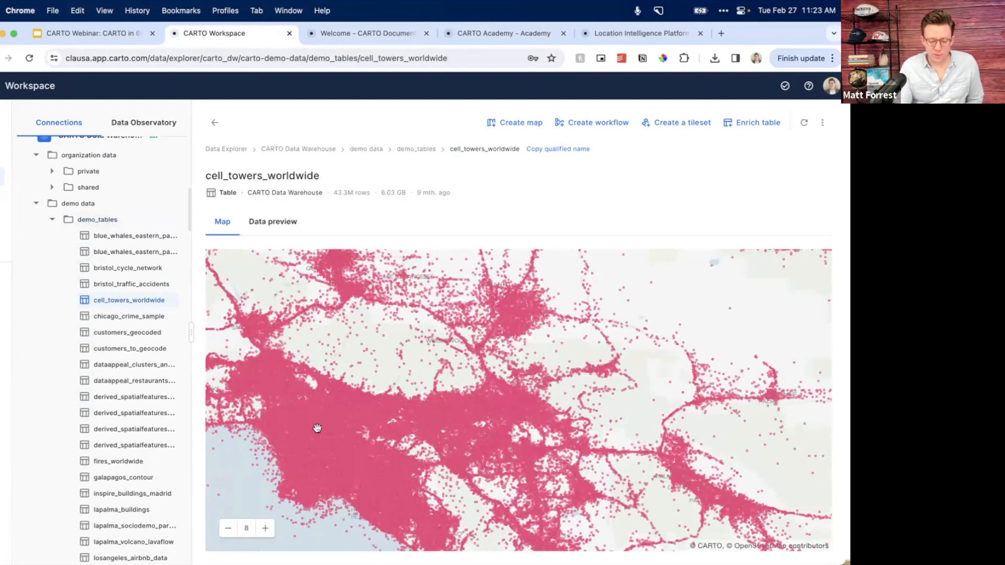
{"action": "scroll", "coordinate": [317, 429], "scroll_direction": "up", "scroll_amount": 5}
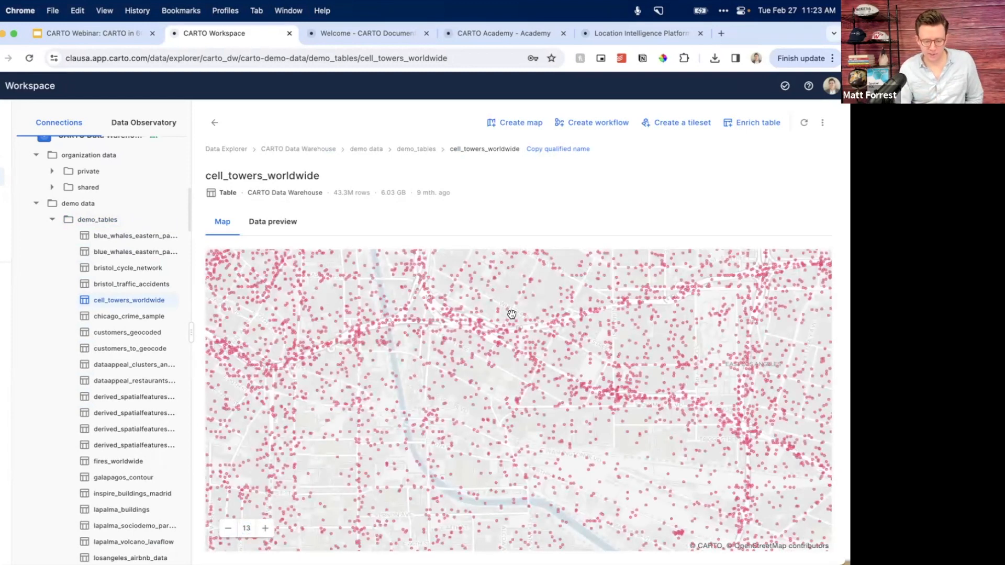
{"action": "left_click", "coordinate": [271, 232]}
{"action": "scroll", "coordinate": [381, 319], "scroll_direction": "right", "scroll_amount": 5}
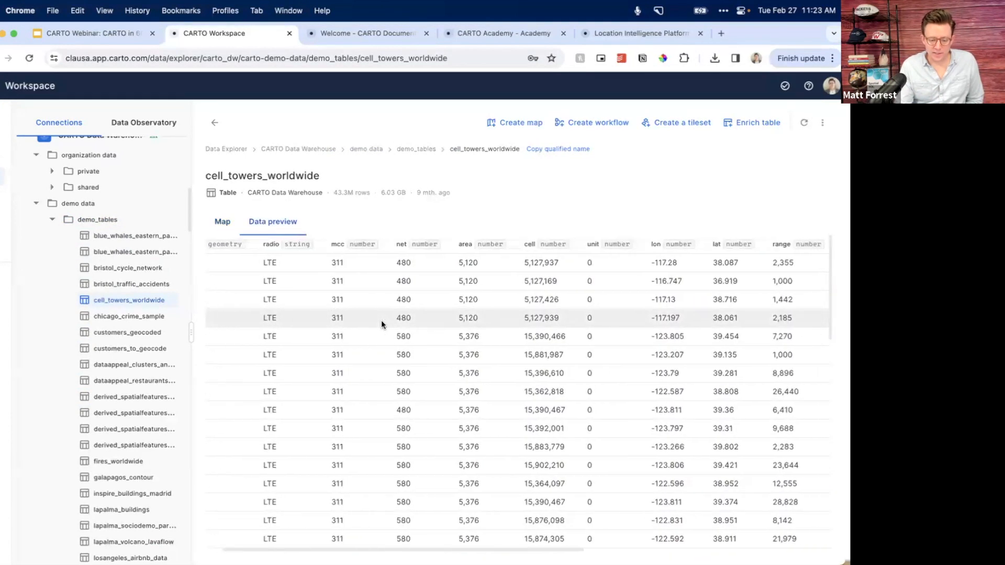
{"action": "scroll", "coordinate": [381, 319], "scroll_direction": "right", "scroll_amount": 6}
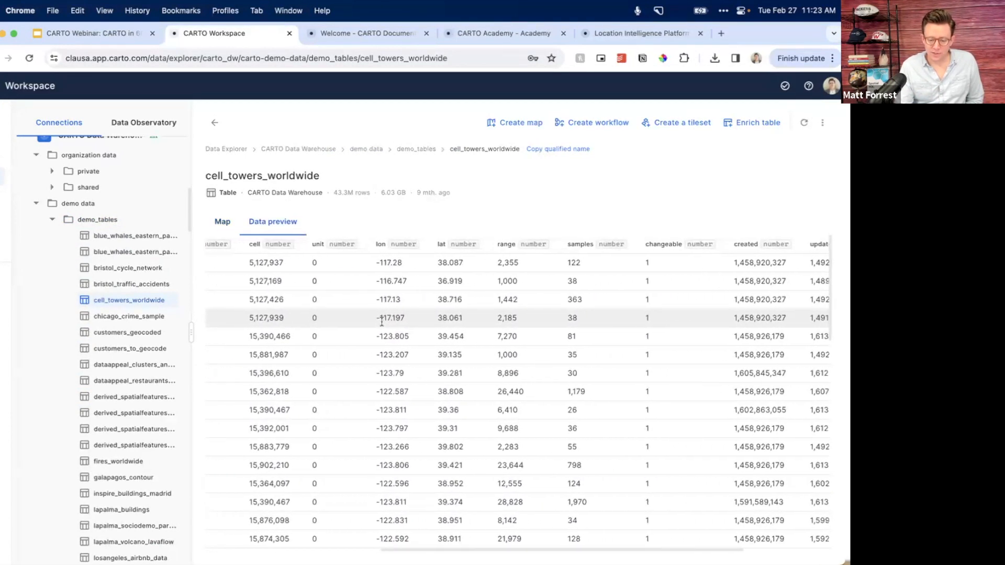
{"action": "scroll", "coordinate": [382, 322], "scroll_direction": "right", "scroll_amount": 3}
{"action": "scroll", "coordinate": [381, 324], "scroll_direction": "left", "scroll_amount": 10}
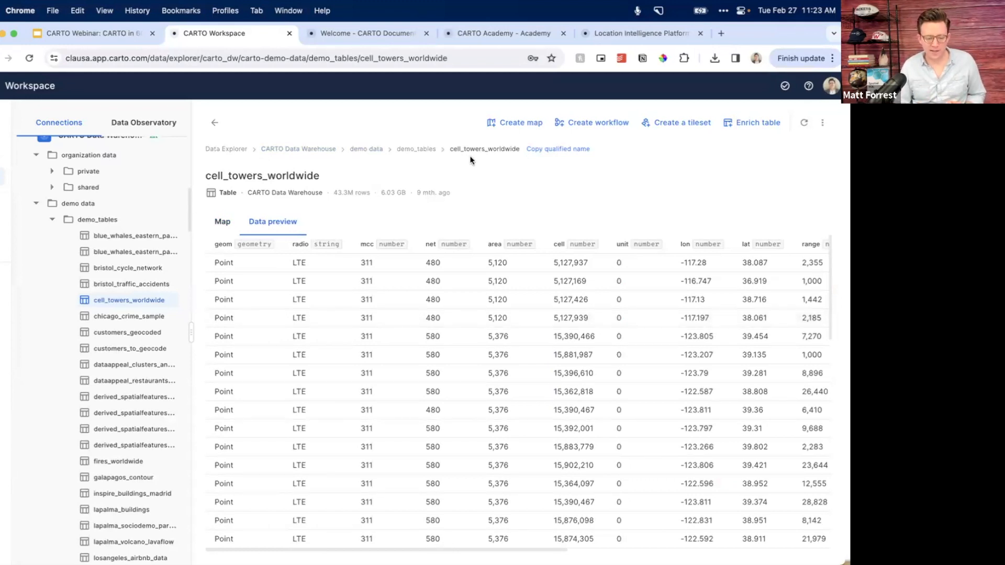
- Back on the map preview, highlight the 6.03 GB size and update time, and frame North America
{"action": "left_click", "coordinate": [223, 222]}
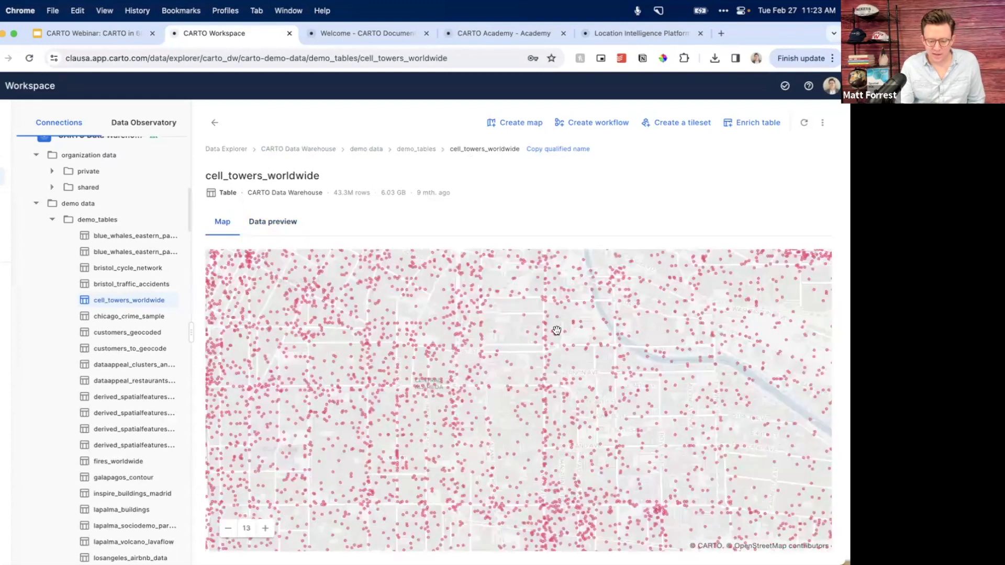
{"action": "scroll", "coordinate": [661, 355], "scroll_direction": "up", "scroll_amount": 5}
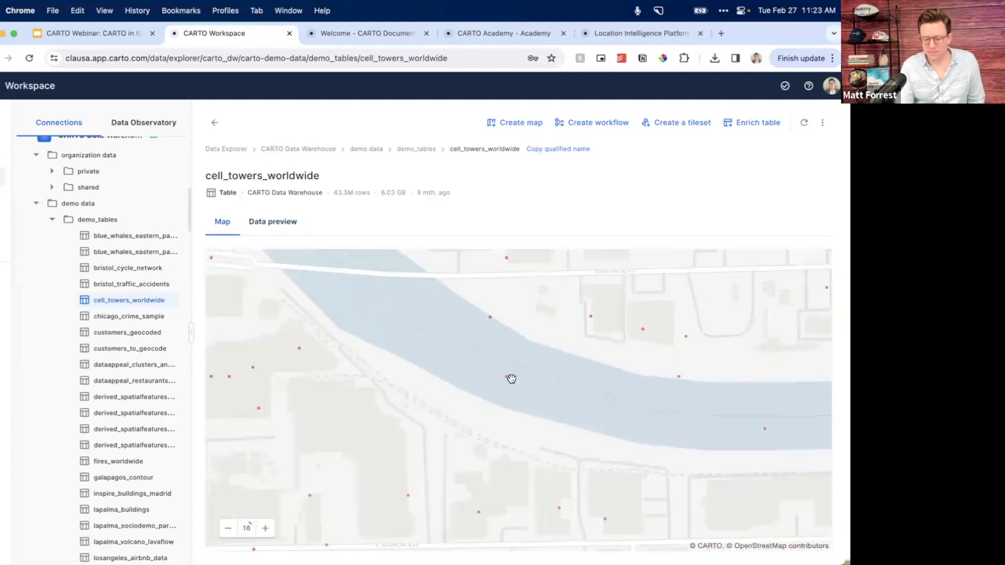
{"action": "scroll", "coordinate": [511, 381], "scroll_direction": "down", "scroll_amount": 5}
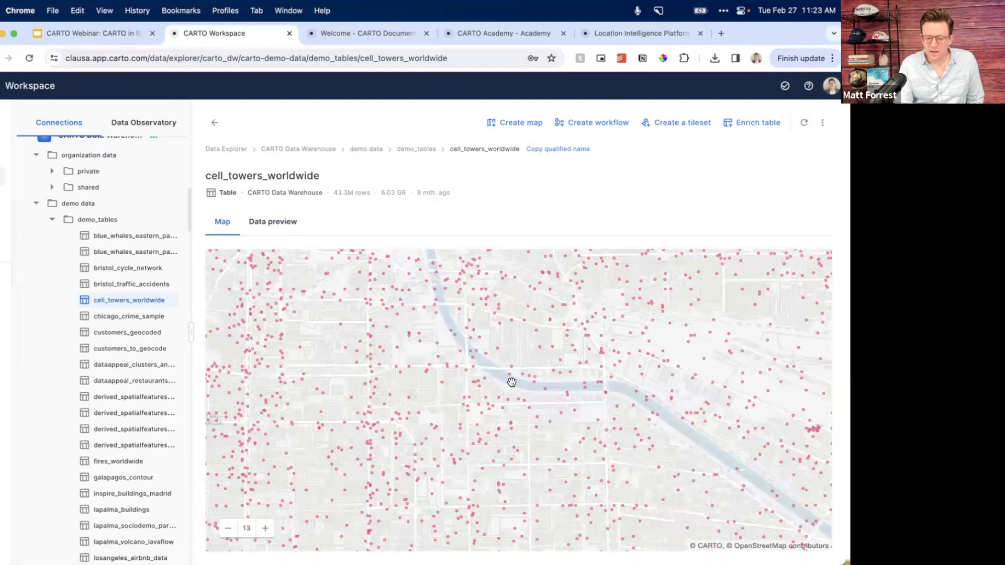
{"action": "scroll", "coordinate": [512, 382], "scroll_direction": "down", "scroll_amount": 2}
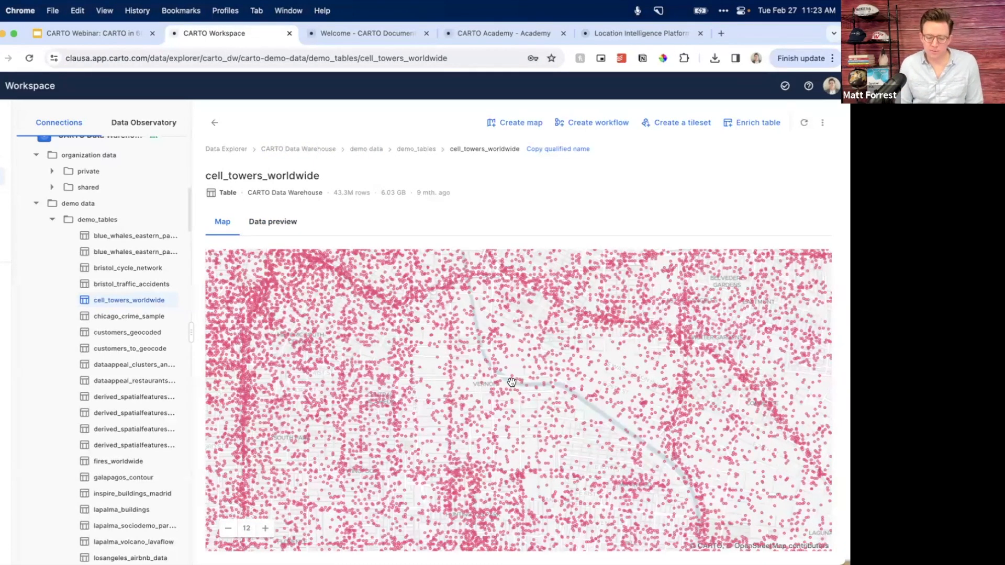
{"action": "scroll", "coordinate": [512, 381], "scroll_direction": "down", "scroll_amount": 2}
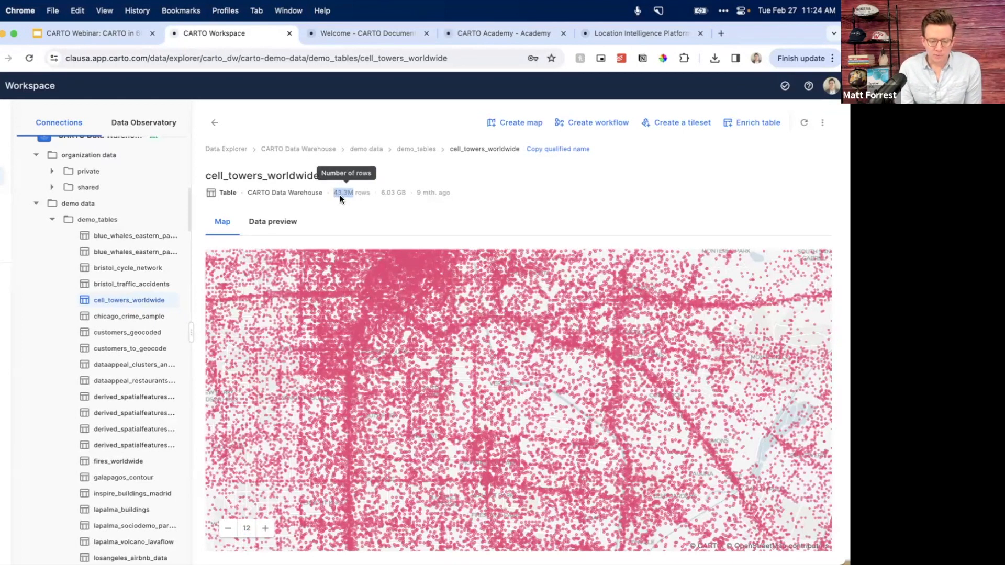
{"action": "double_click", "coordinate": [393, 193]}
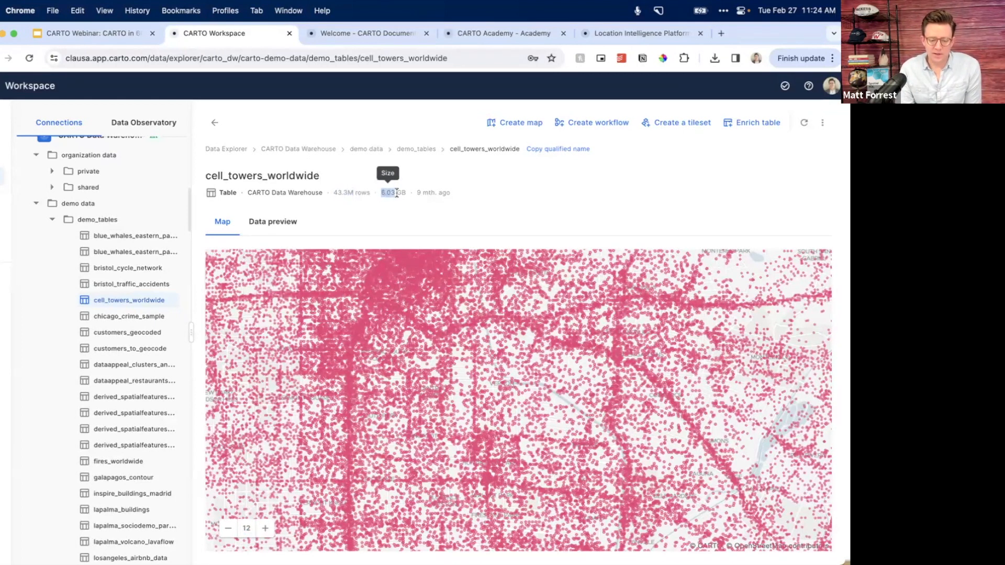
{"action": "left_click_drag", "start_coordinate": [416, 192], "coordinate": [441, 193]}
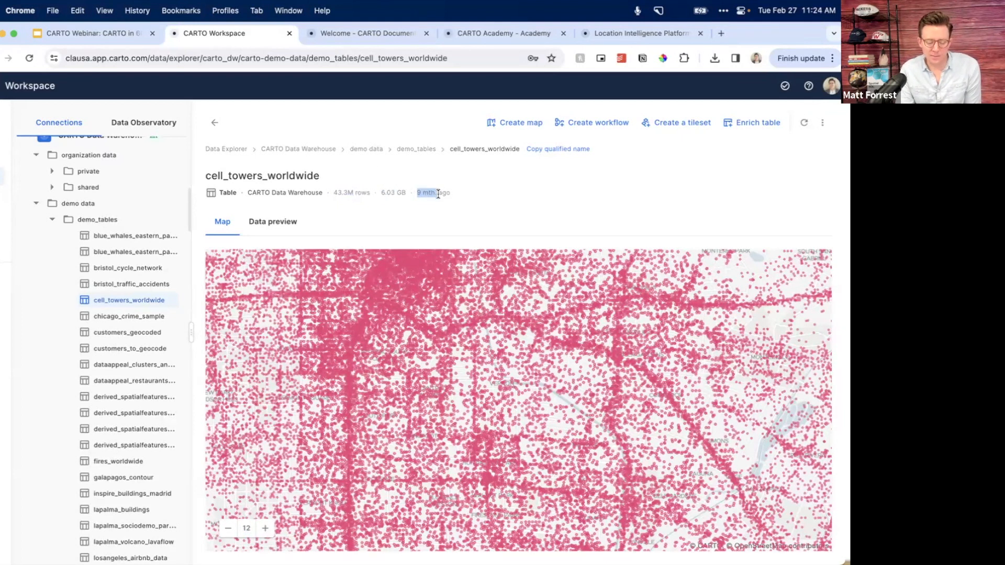
{"action": "scroll", "coordinate": [492, 389], "scroll_direction": "down", "scroll_amount": 9}
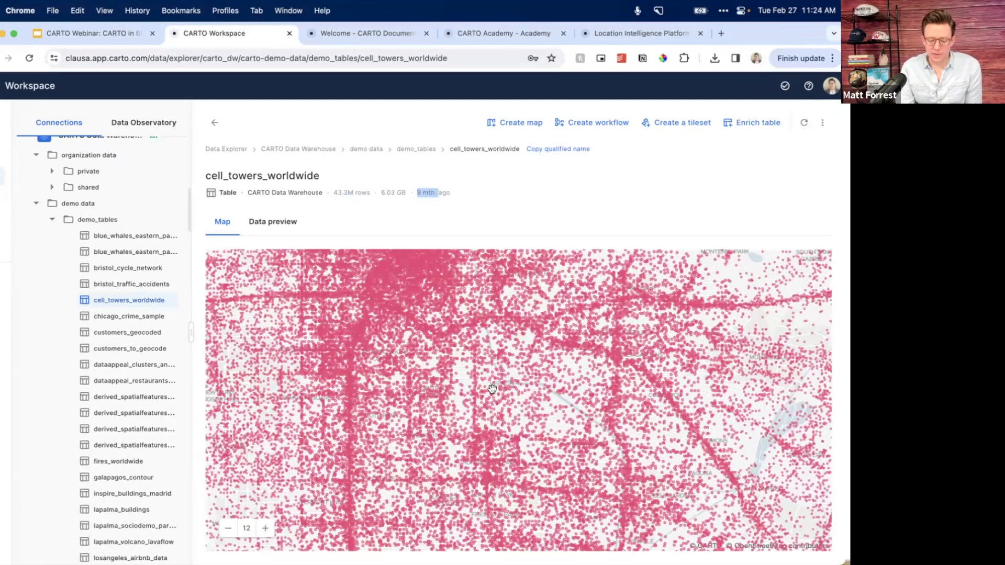
{"action": "left_click_drag", "start_coordinate": [526, 366], "coordinate": [424, 375]}
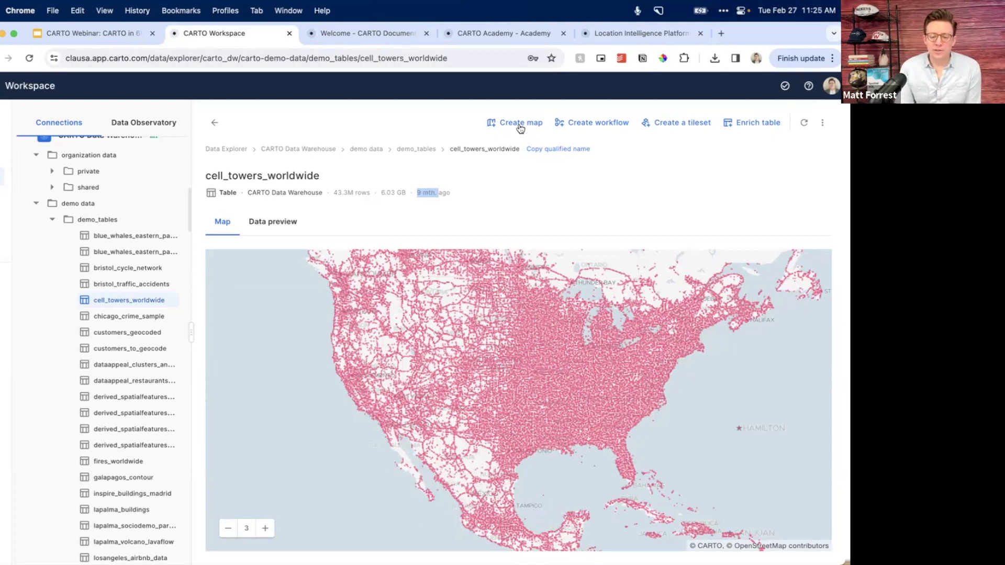
- Check the table's additional actions menu twice, then launch Enrich table for cell_towers_worldwide
{"action": "left_click", "coordinate": [822, 122]}
{"action": "left_click", "coordinate": [667, 197]}
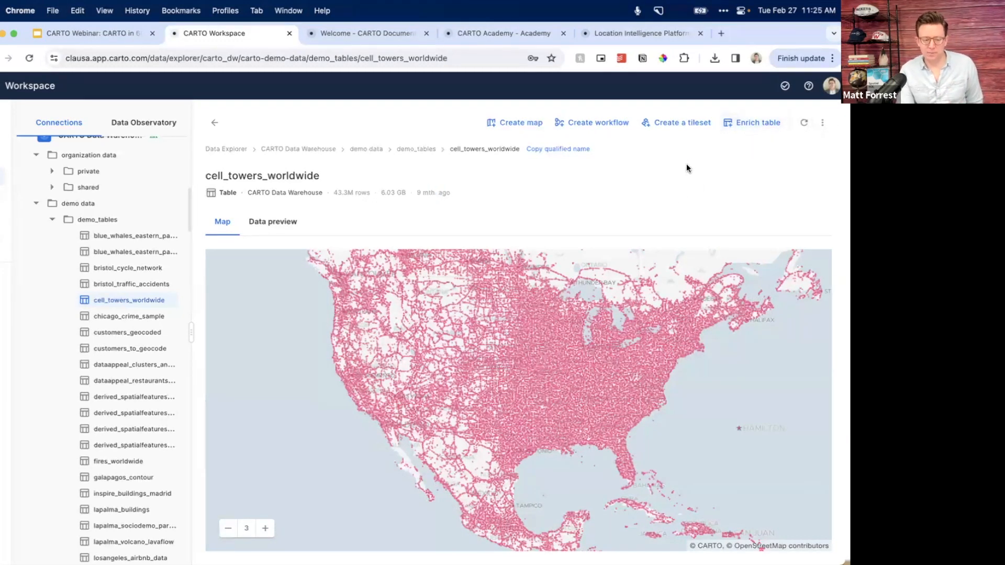
{"action": "left_click", "coordinate": [822, 123]}
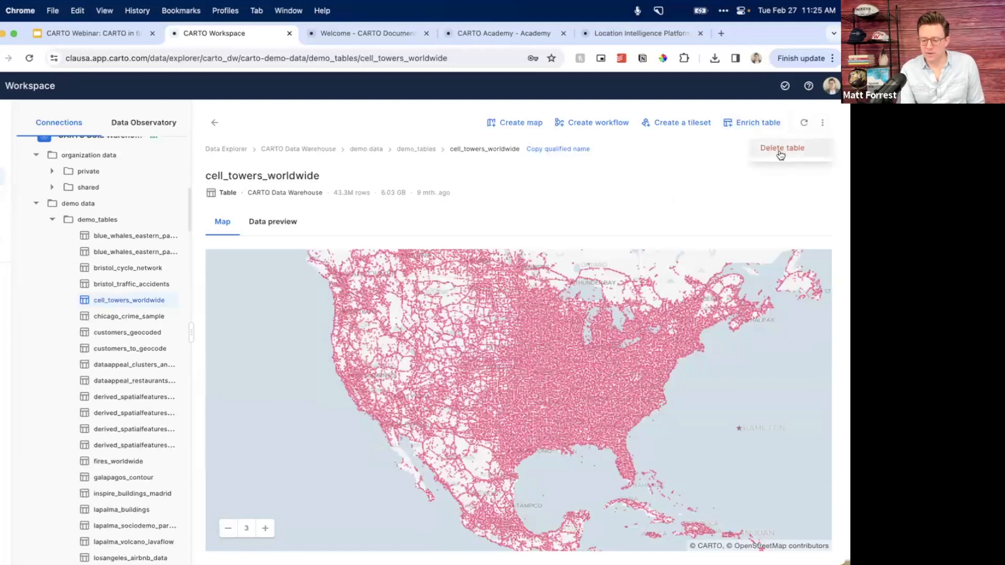
{"action": "left_click", "coordinate": [662, 159]}
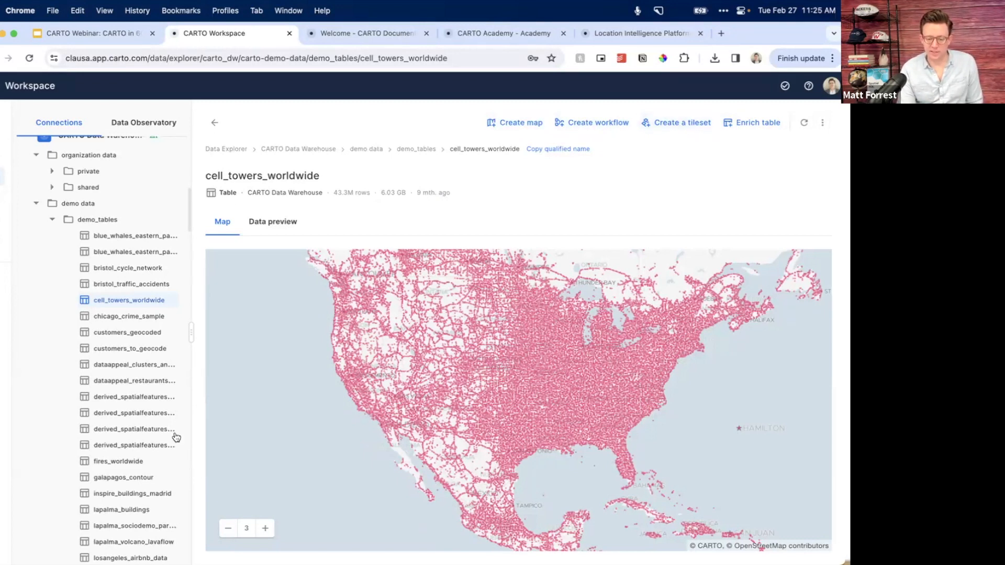
{"action": "left_click", "coordinate": [763, 132]}
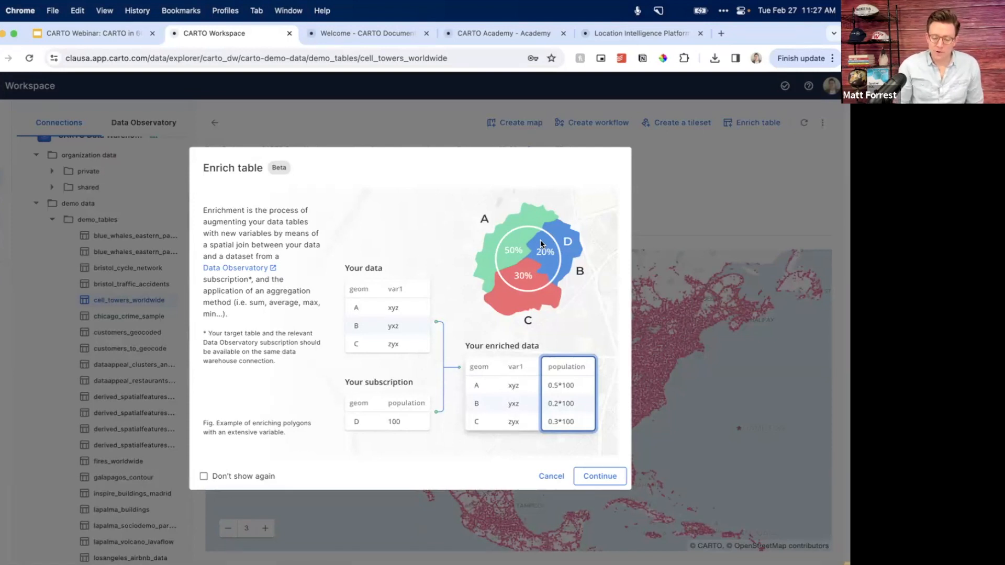
- Pick the 2010 Census Block Group dataset from American Community Survey subscriptions as enrichment source
{"action": "left_click", "coordinate": [600, 476]}
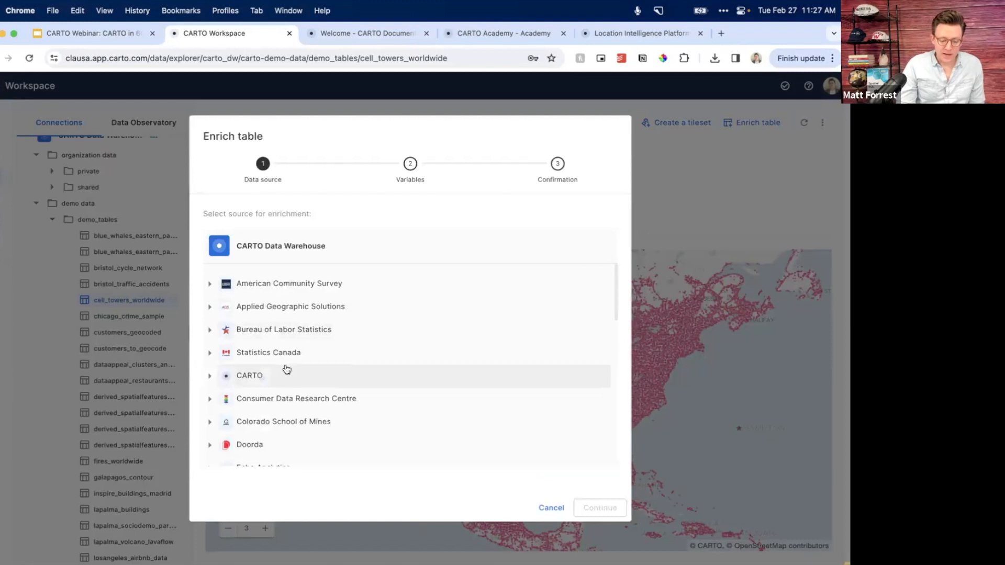
{"action": "scroll", "coordinate": [287, 372], "scroll_direction": "down", "scroll_amount": 2}
{"action": "scroll", "coordinate": [287, 369], "scroll_direction": "up", "scroll_amount": 2}
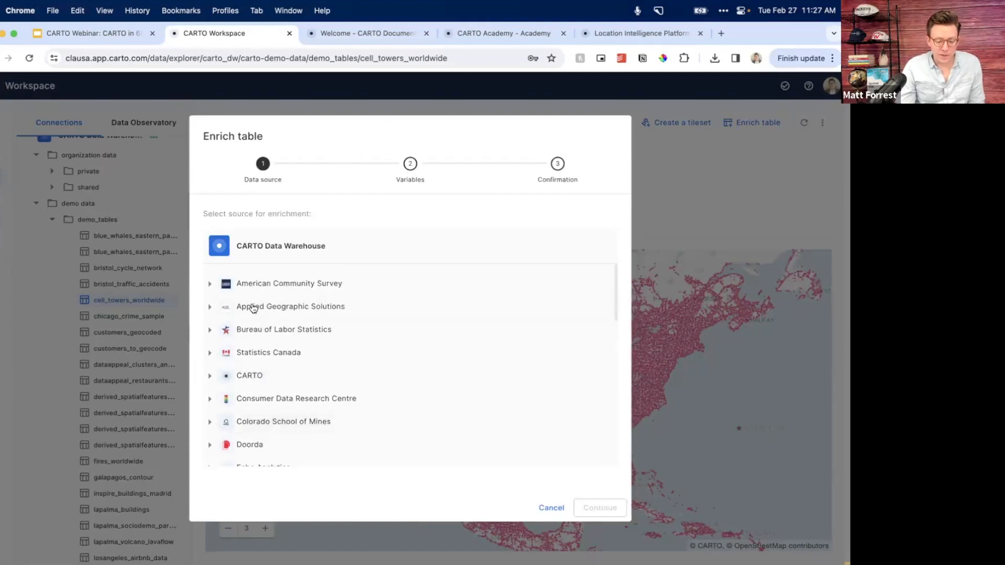
{"action": "left_click", "coordinate": [211, 285]}
{"action": "left_click", "coordinate": [223, 303]}
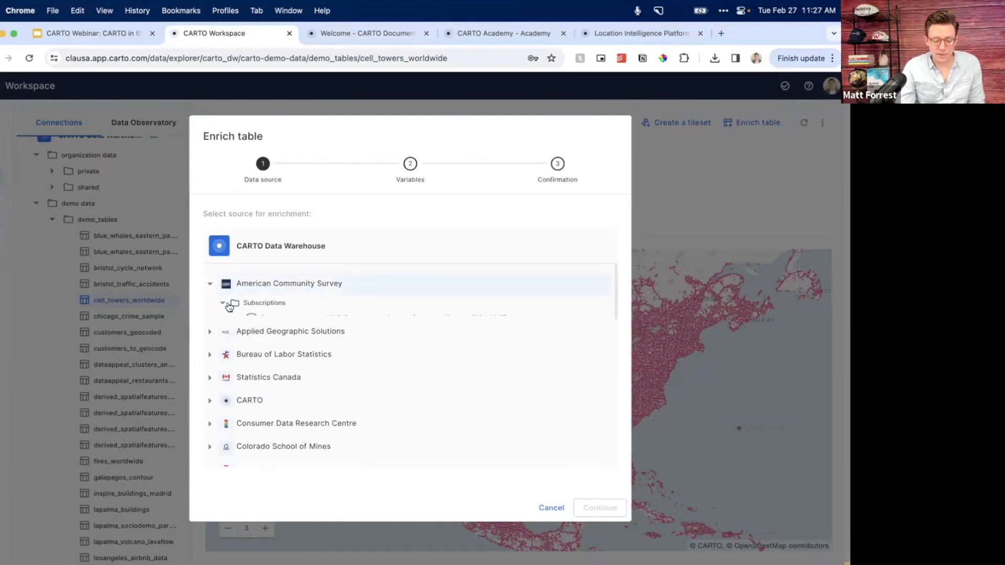
{"action": "scroll", "coordinate": [241, 339], "scroll_direction": "down", "scroll_amount": 1}
{"action": "scroll", "coordinate": [241, 340], "scroll_direction": "down", "scroll_amount": 1}
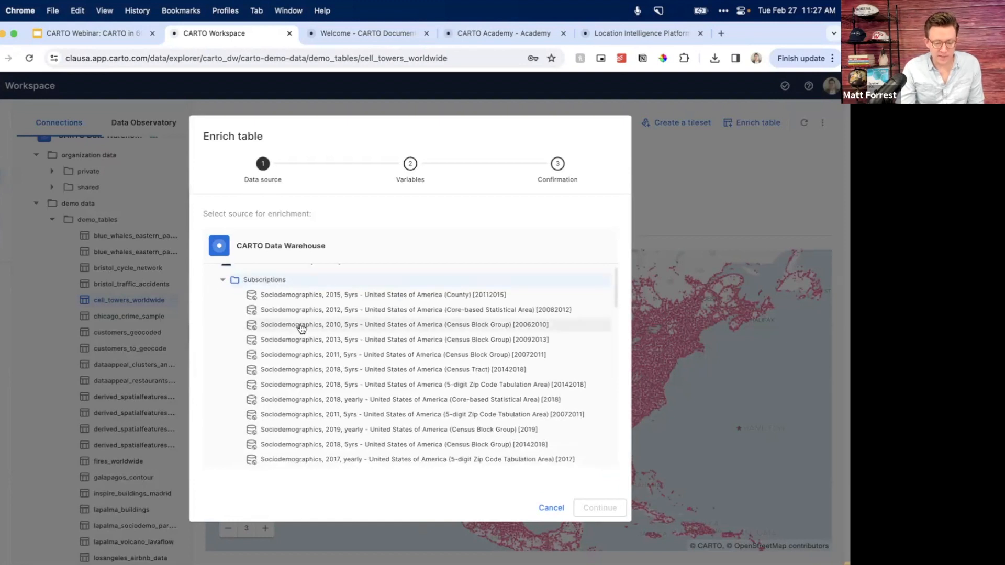
{"action": "left_click", "coordinate": [301, 326]}
{"action": "left_click", "coordinate": [601, 506]}
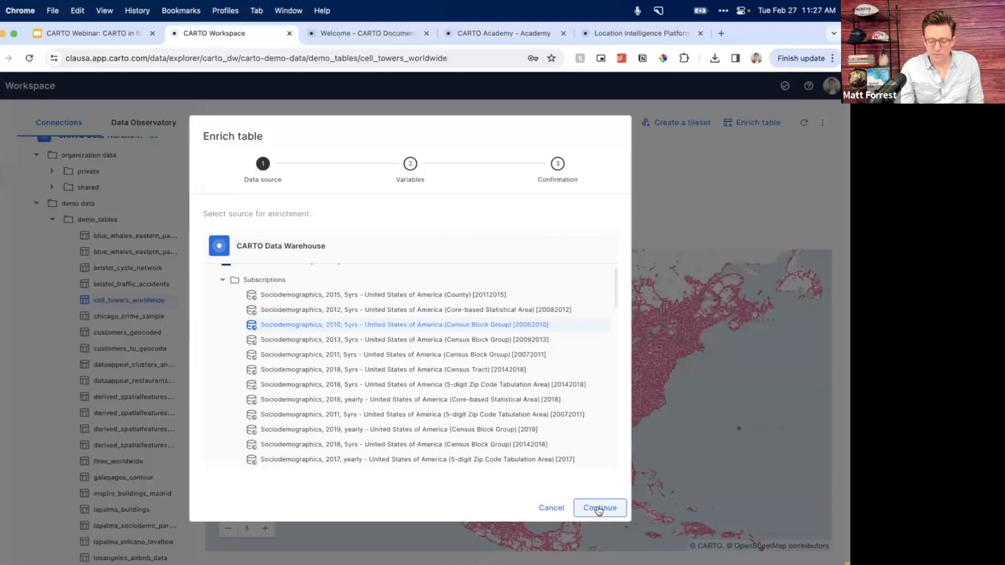
- Add total_pop aggregated by Sum, reach the confirmation summary, then cancel the enrichment
{"action": "scroll", "coordinate": [400, 354], "scroll_direction": "down", "scroll_amount": 2}
{"action": "left_click", "coordinate": [220, 328]}
{"action": "left_click", "coordinate": [566, 338]}
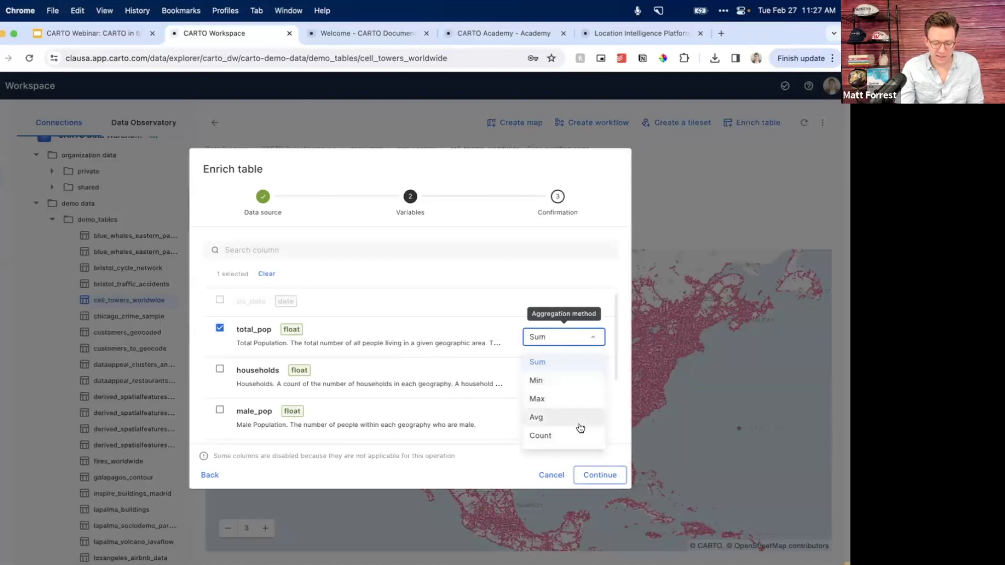
{"action": "left_click", "coordinate": [407, 308]}
{"action": "scroll", "coordinate": [407, 314], "scroll_direction": "down", "scroll_amount": 8}
{"action": "scroll", "coordinate": [407, 318], "scroll_direction": "down", "scroll_amount": 4}
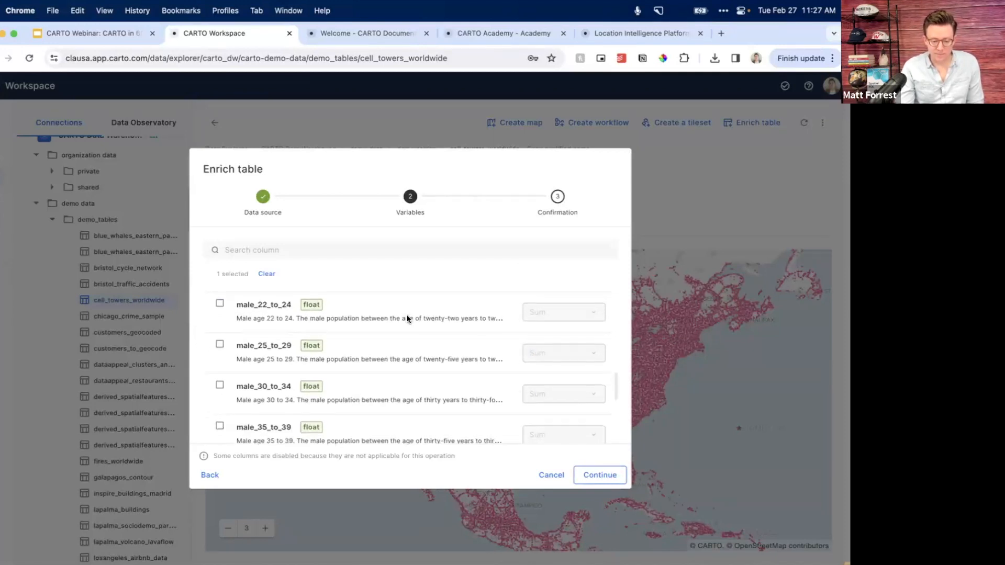
{"action": "left_click", "coordinate": [600, 476]}
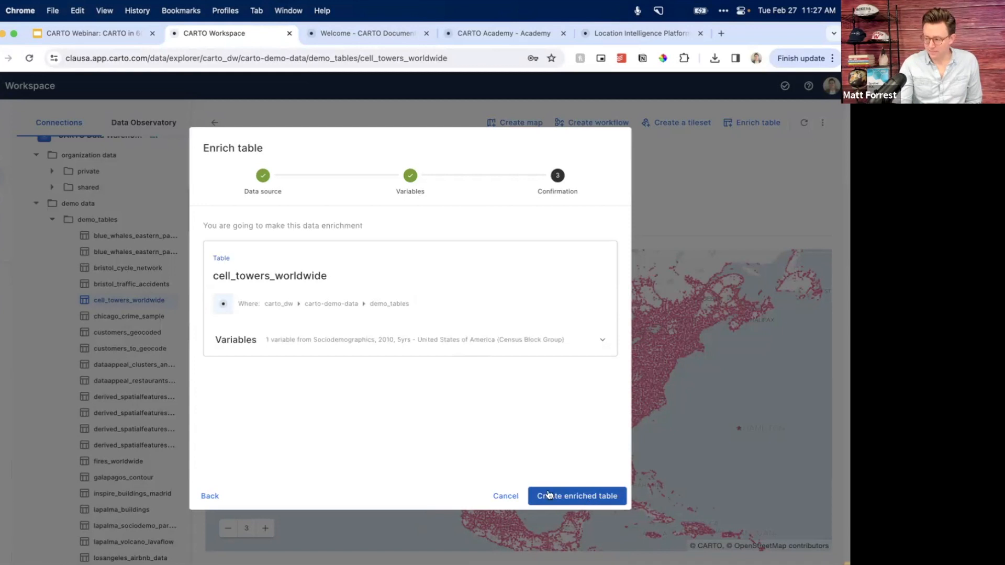
{"action": "left_click", "coordinate": [506, 495]}
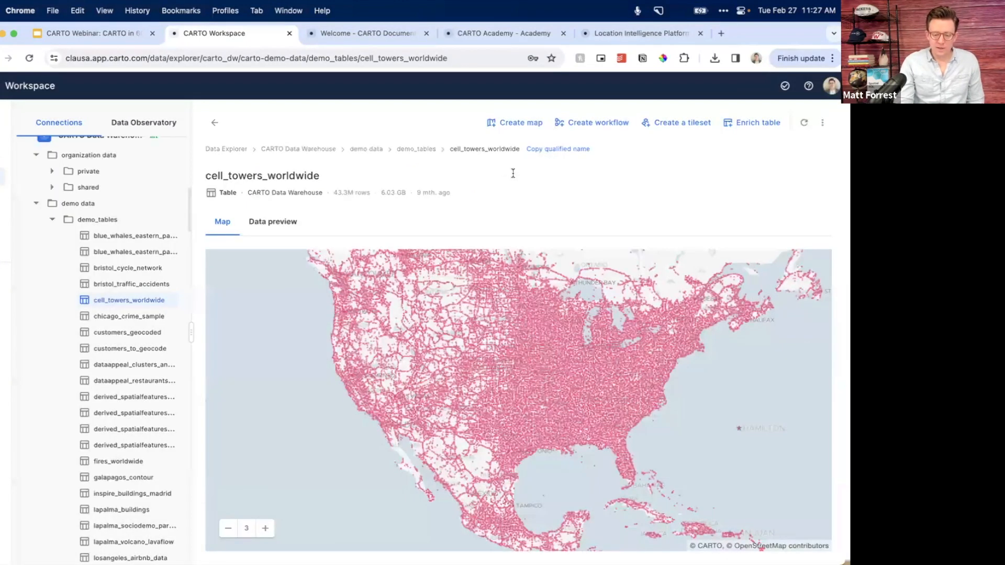
- Open the organization data folder and start importing a new dataset
{"action": "scroll", "coordinate": [88, 212], "scroll_direction": "up", "scroll_amount": 1}
{"action": "left_click", "coordinate": [92, 167]}
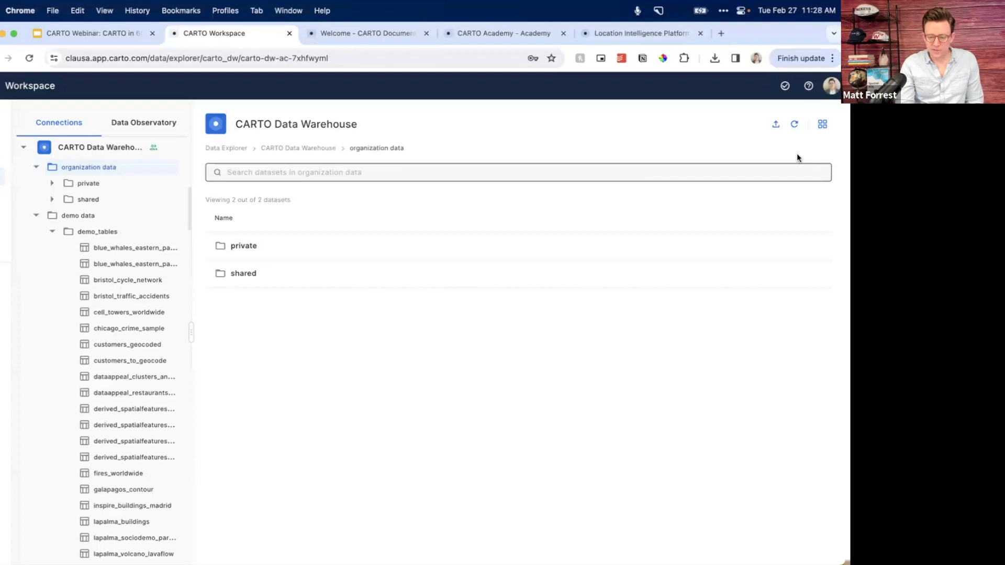
{"action": "left_click", "coordinate": [776, 126]}
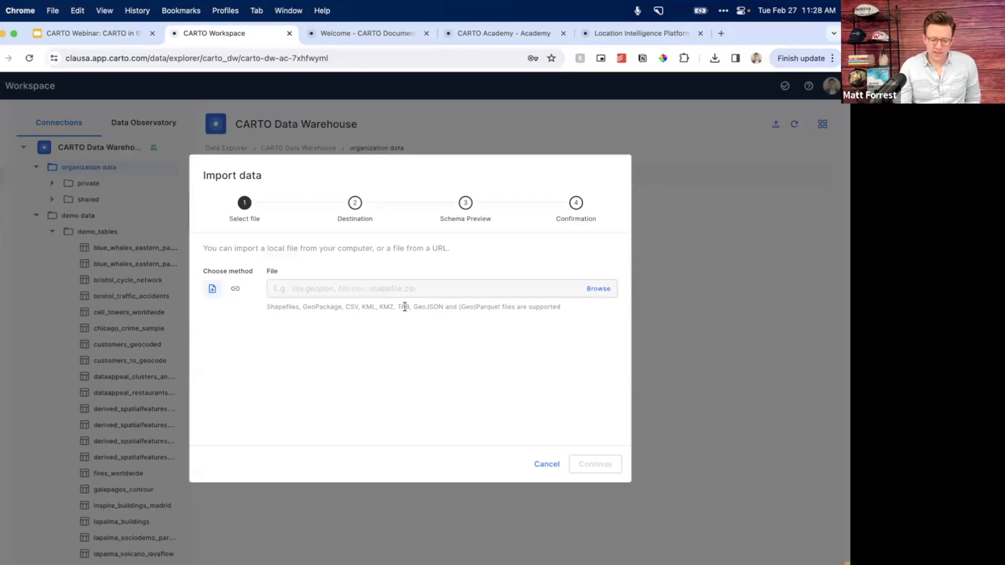
- Pick storms.parquet from Documents as the import file and continue to the Destination step
{"action": "left_click_drag", "start_coordinate": [446, 307], "coordinate": [269, 315]}
{"action": "left_click", "coordinate": [275, 307]}
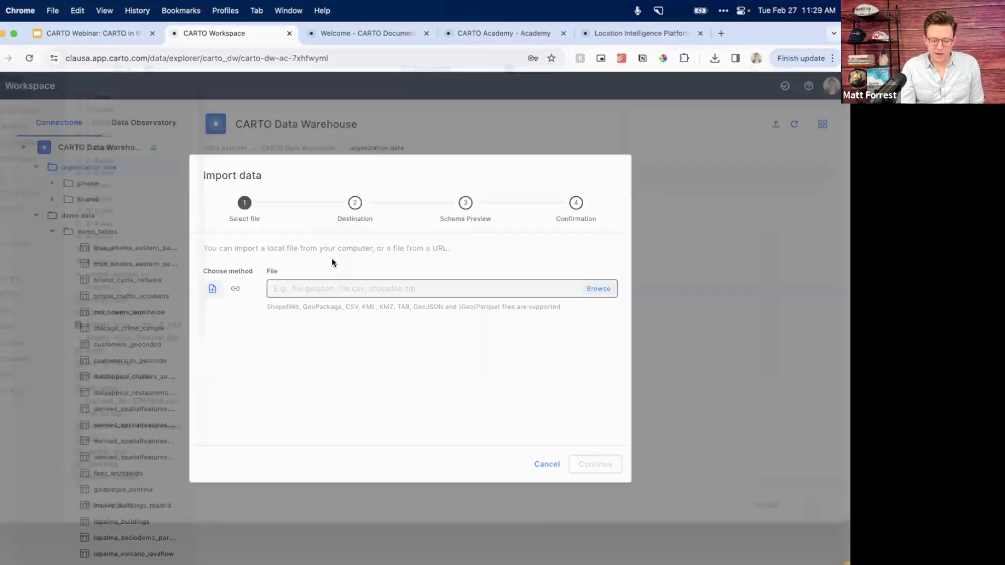
{"action": "left_click", "coordinate": [349, 289]}
{"action": "scroll", "coordinate": [150, 376], "scroll_direction": "down", "scroll_amount": 10}
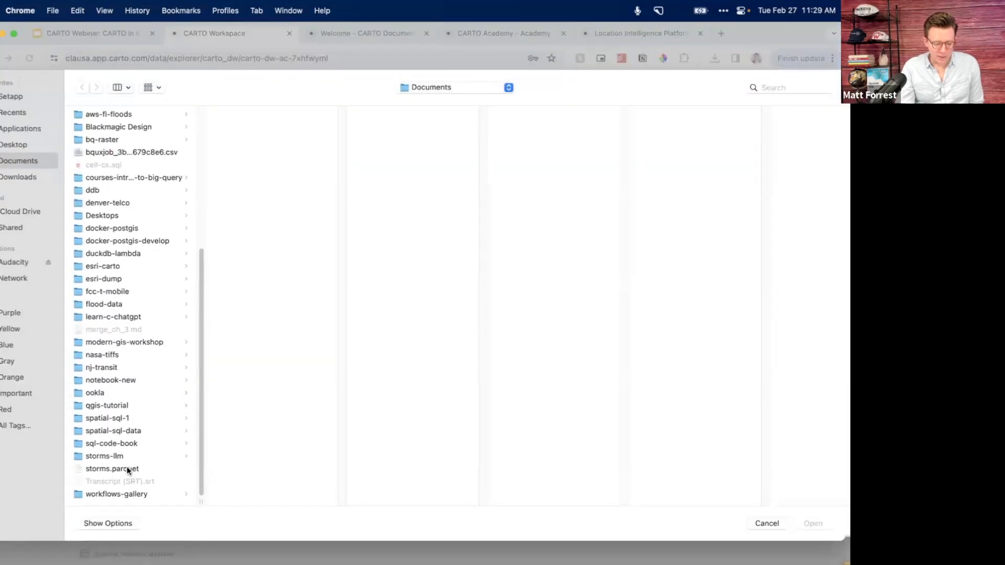
{"action": "left_click", "coordinate": [125, 470]}
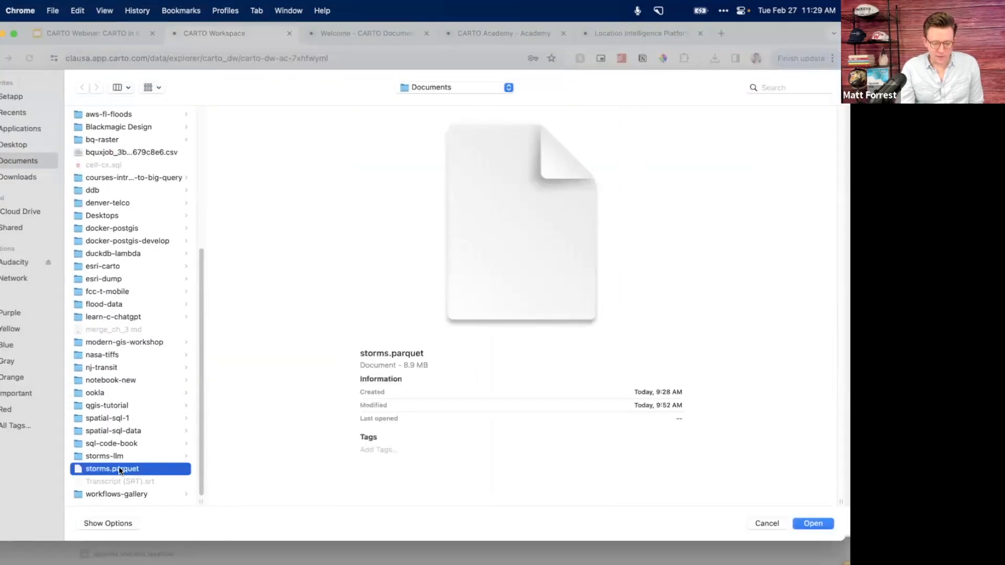
{"action": "left_click", "coordinate": [813, 523]}
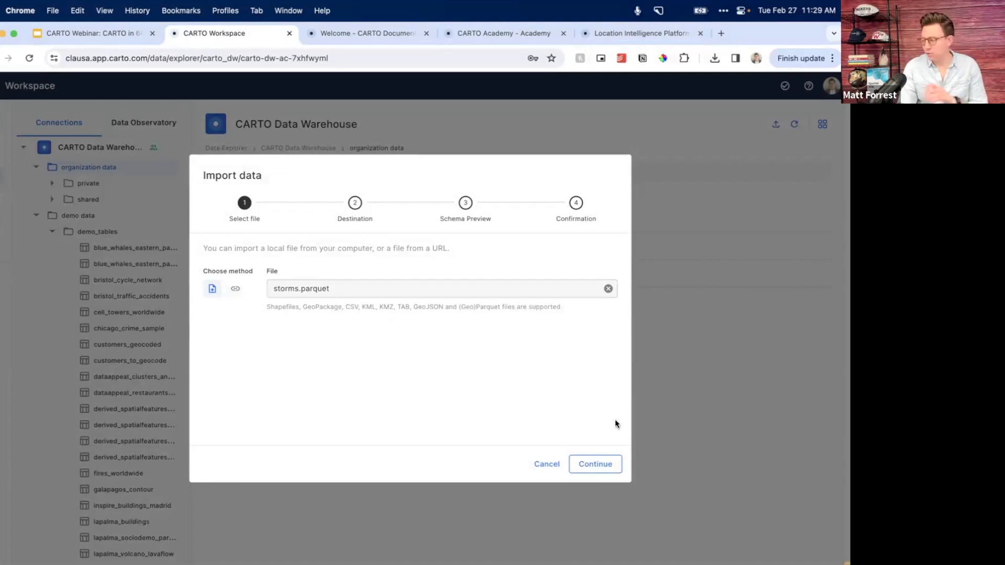
{"action": "left_click", "coordinate": [597, 466]}
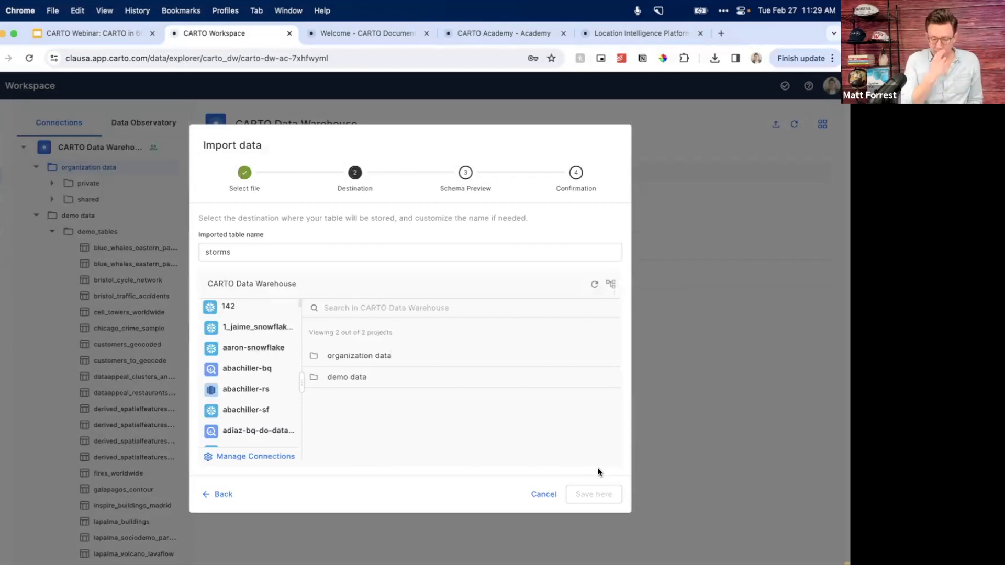
- Set the storms table's destination to the private folder of organization data
{"action": "left_click", "coordinate": [389, 361]}
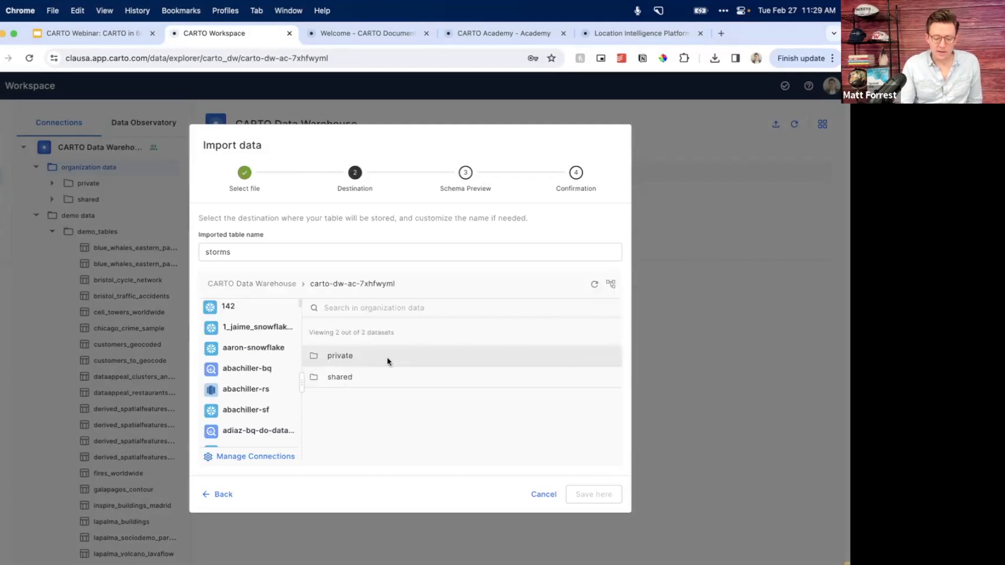
{"action": "left_click", "coordinate": [389, 361]}
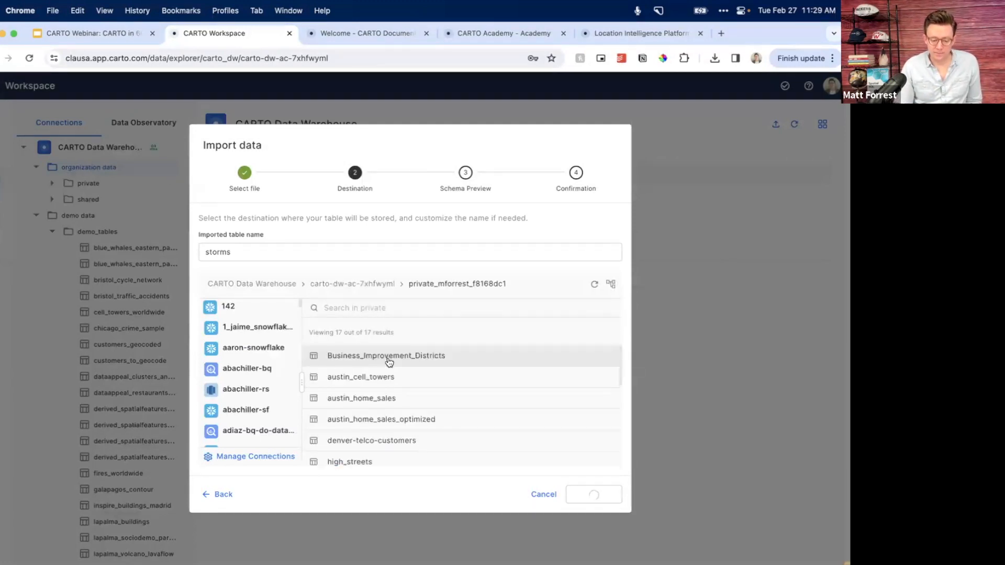
{"action": "scroll", "coordinate": [389, 361], "scroll_direction": "down", "scroll_amount": 3}
{"action": "scroll", "coordinate": [389, 362], "scroll_direction": "up", "scroll_amount": 3}
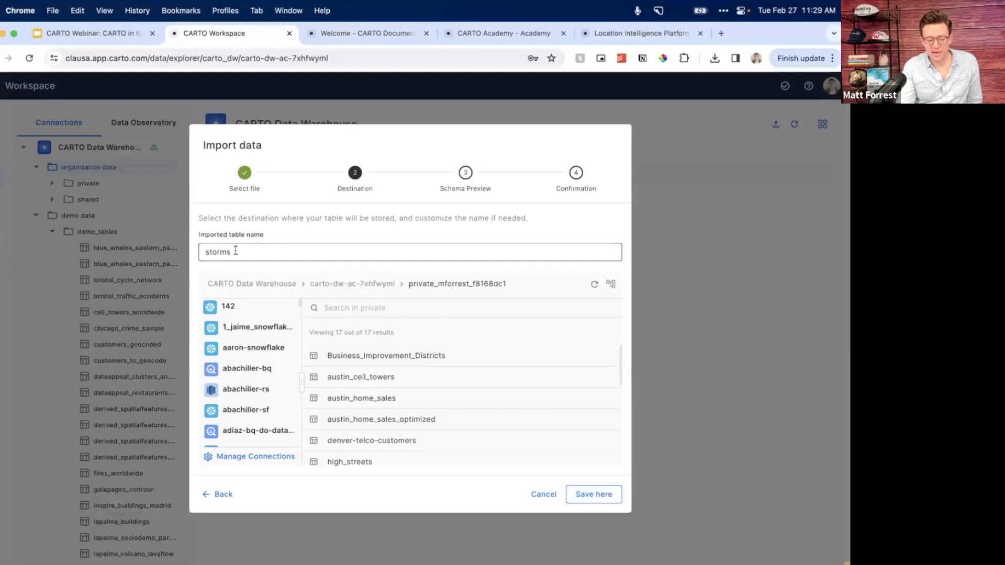
{"action": "left_click", "coordinate": [616, 494]}
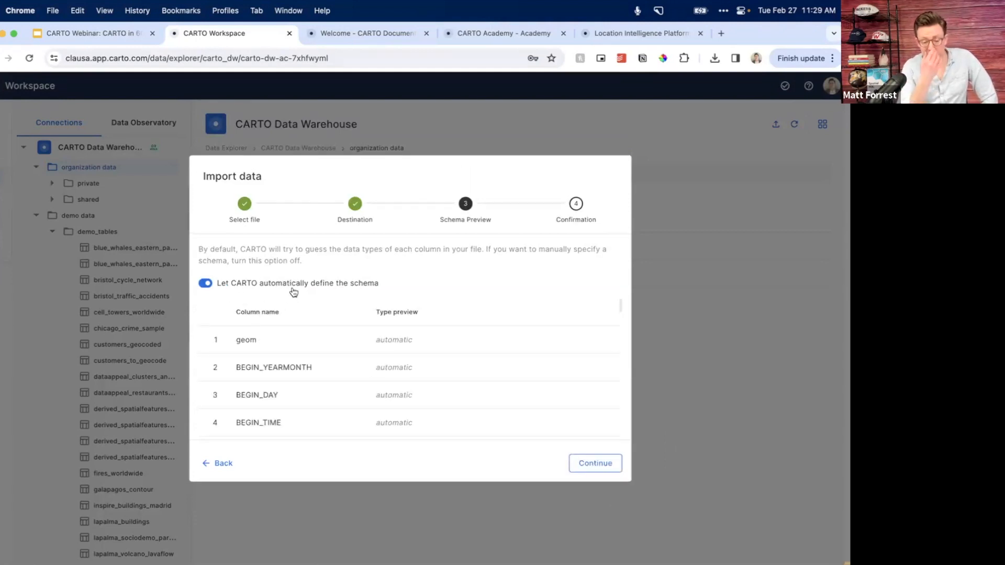
- Review the auto-detected schema columns such as geom, BEGIN_YEARMONTH, STATE and CZ_TIMEZONE
{"action": "scroll", "coordinate": [277, 400], "scroll_direction": "down", "scroll_amount": 2}
{"action": "scroll", "coordinate": [277, 400], "scroll_direction": "up", "scroll_amount": 2}
{"action": "scroll", "coordinate": [271, 390], "scroll_direction": "down", "scroll_amount": 6}
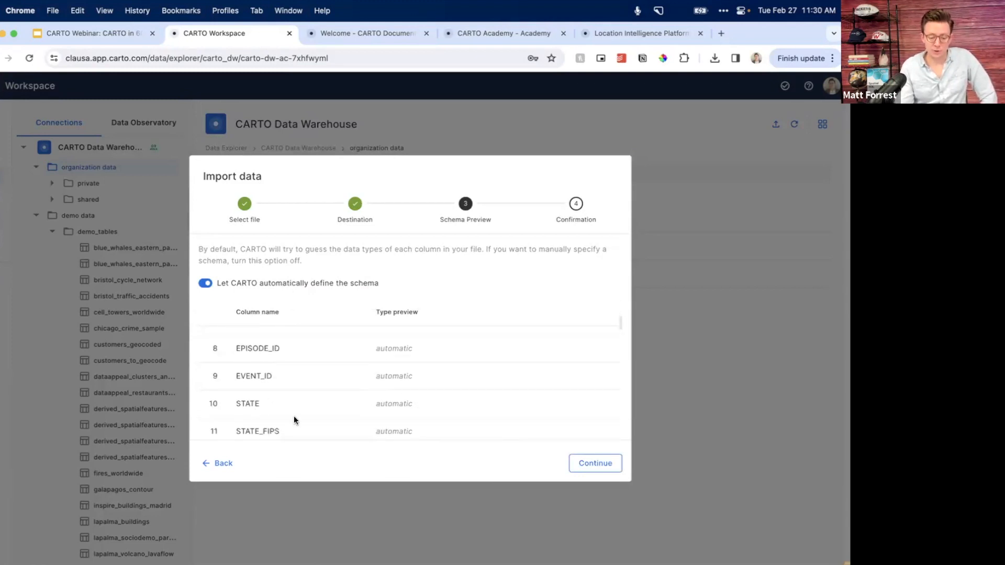
{"action": "scroll", "coordinate": [232, 388], "scroll_direction": "down", "scroll_amount": 3}
{"action": "scroll", "coordinate": [298, 403], "scroll_direction": "down", "scroll_amount": 7}
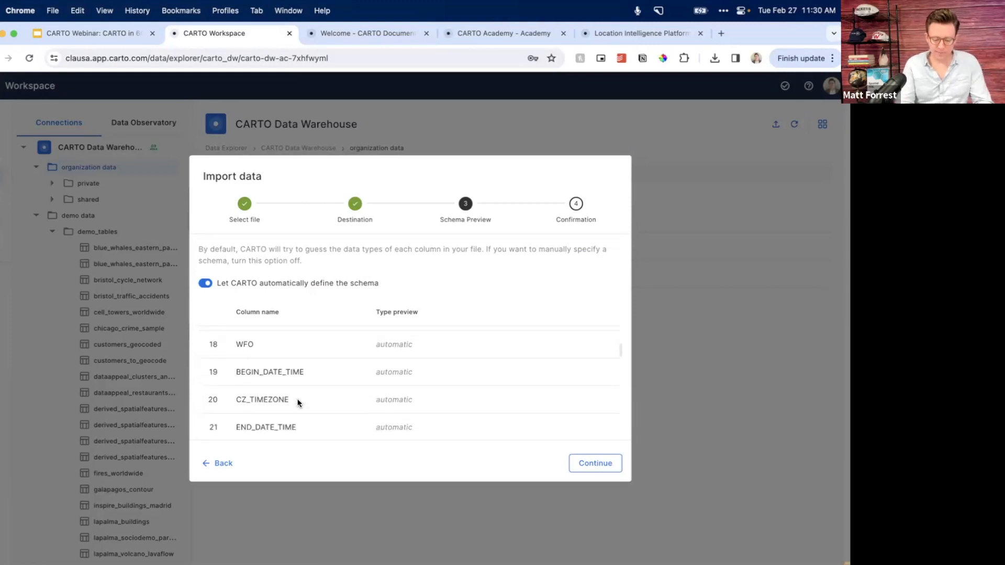
{"action": "key", "text": "ctrl+t"}
{"action": "type", "text": "noa"}
{"action": "key", "text": "Return"}
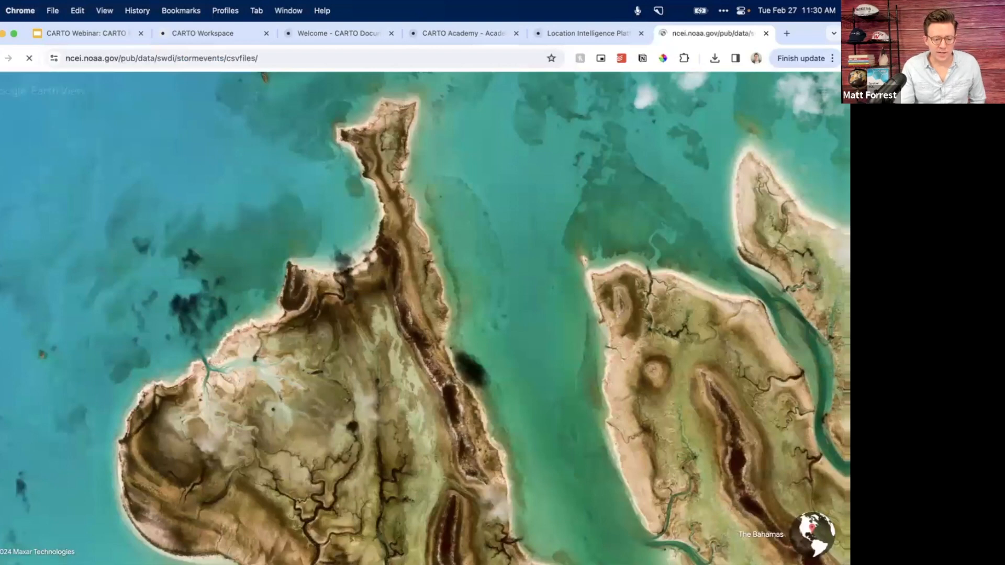
{"action": "scroll", "coordinate": [131, 368], "scroll_direction": "down", "scroll_amount": 20}
{"action": "scroll", "coordinate": [131, 368], "scroll_direction": "up", "scroll_amount": 10}
{"action": "scroll", "coordinate": [129, 173], "scroll_direction": "up", "scroll_amount": 10}
{"action": "scroll", "coordinate": [129, 173], "scroll_direction": "up", "scroll_amount": 1}
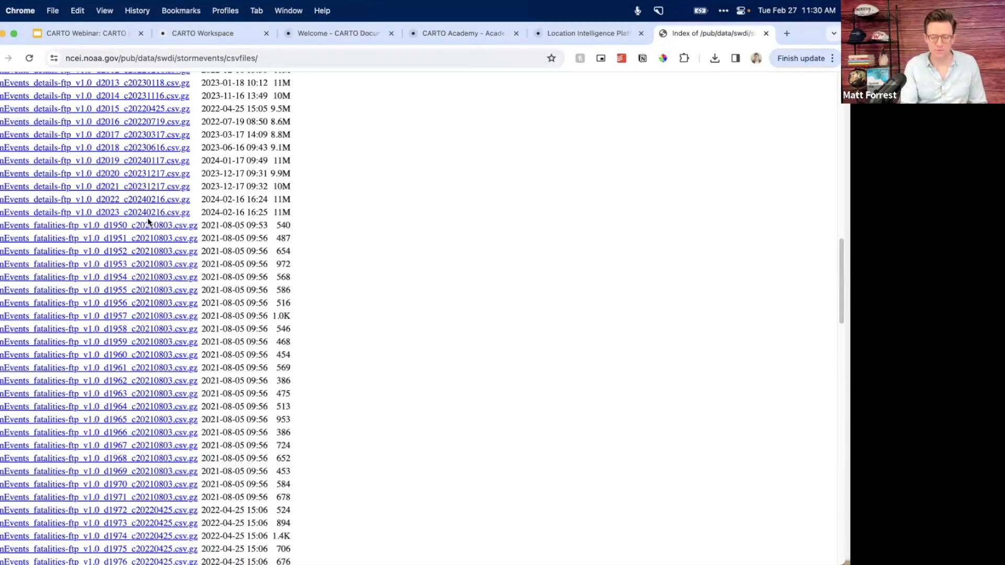
{"action": "left_click", "coordinate": [764, 34]}
- Confirm and start the storms import into carto_dw, then minimize its progress dialog
{"action": "left_click", "coordinate": [605, 463]}
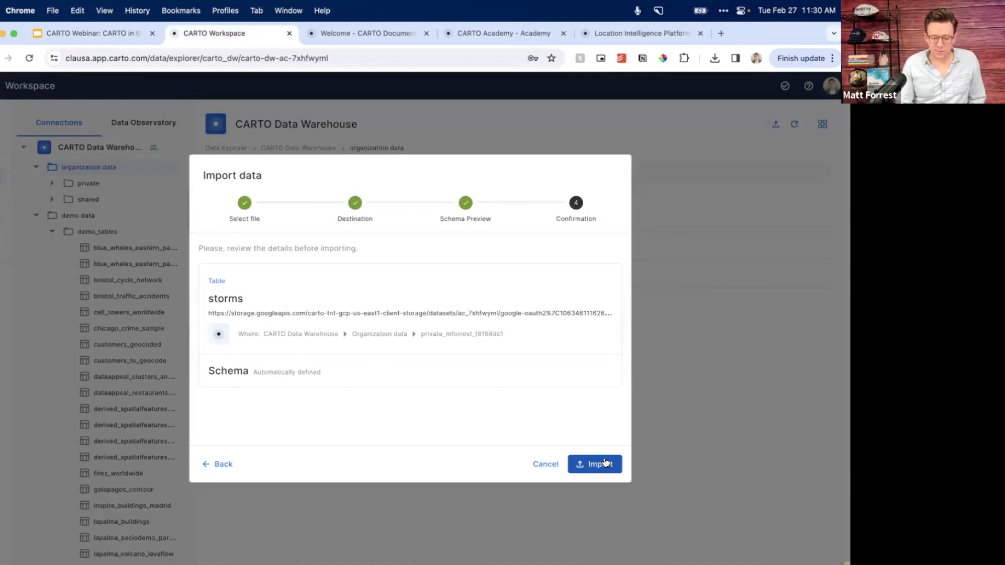
{"action": "left_click", "coordinate": [606, 463]}
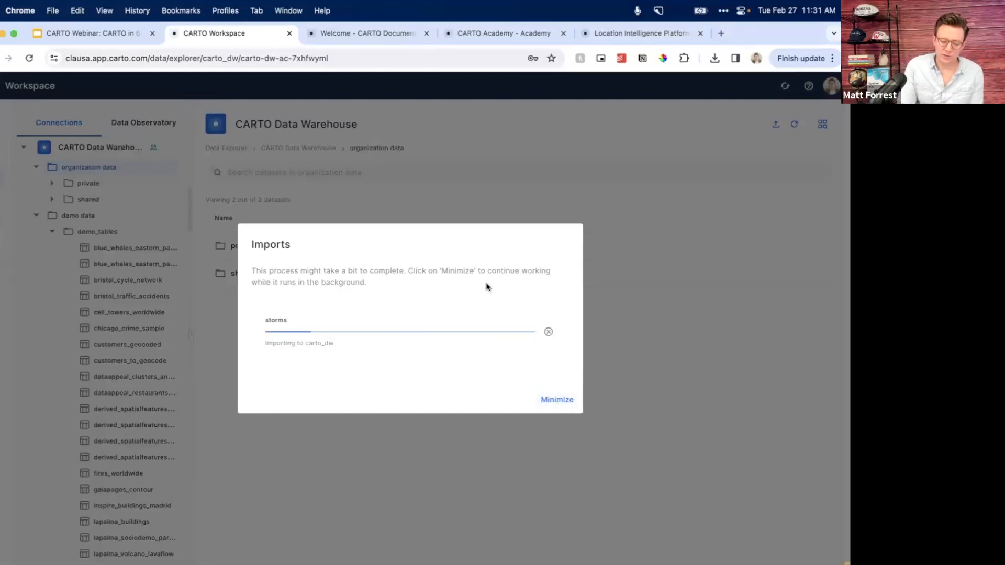
{"action": "left_click", "coordinate": [564, 401]}
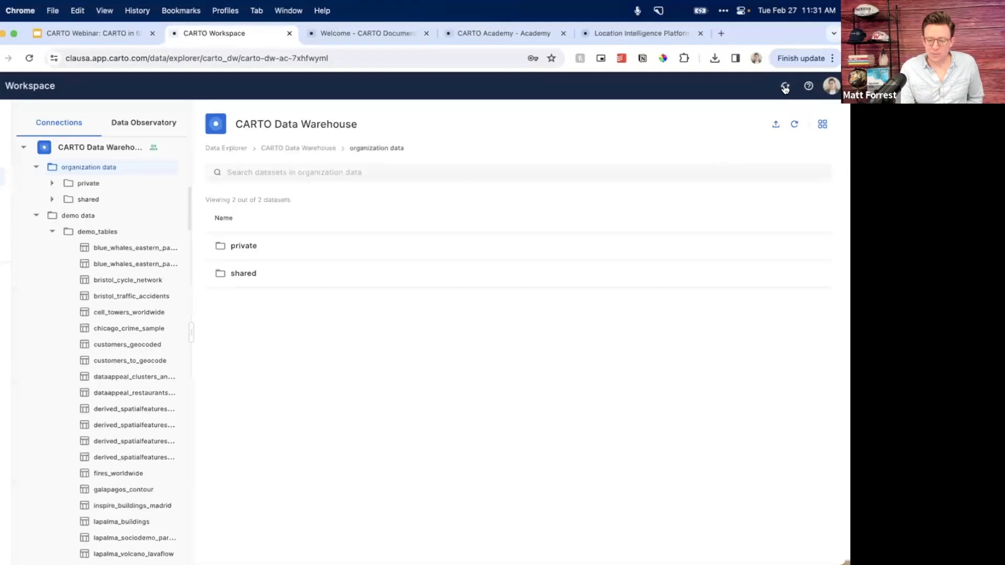
- Open the imported storms-geo table from recent imports and note its 80.2K rows
{"action": "left_click", "coordinate": [785, 88]}
{"action": "left_click", "coordinate": [650, 246]}
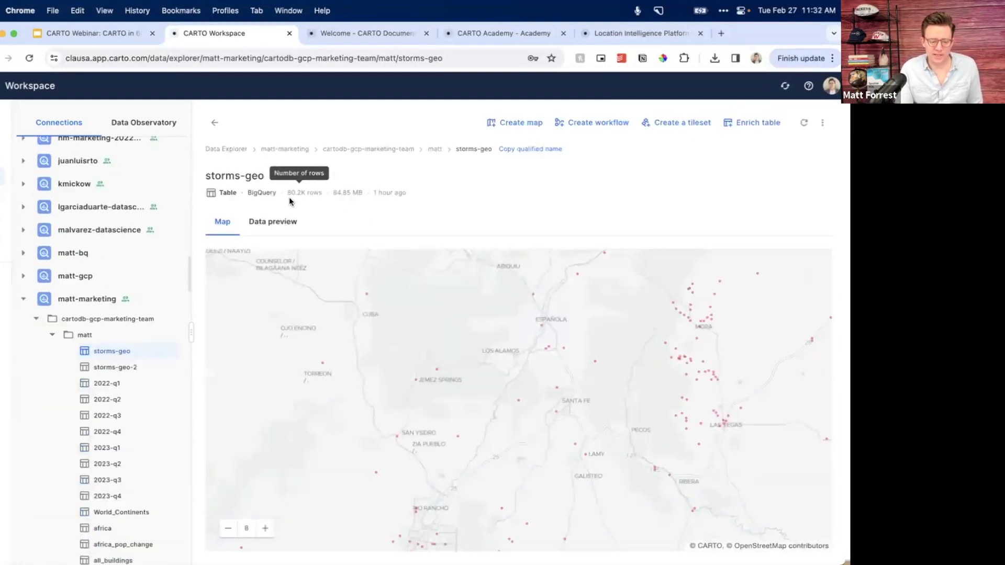
{"action": "left_click_drag", "start_coordinate": [287, 193], "coordinate": [308, 193]}
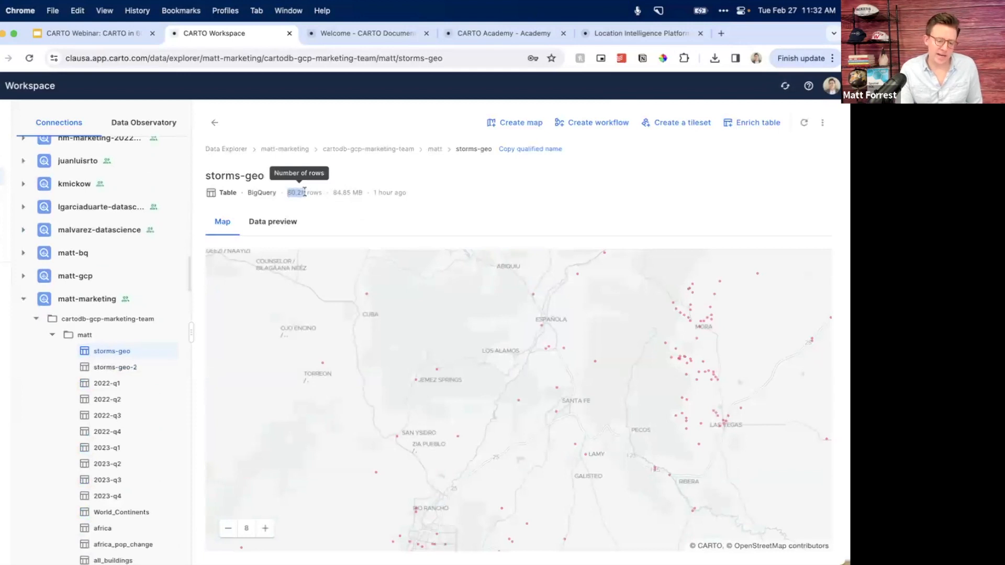
{"action": "scroll", "coordinate": [447, 430], "scroll_direction": "down", "scroll_amount": 10}
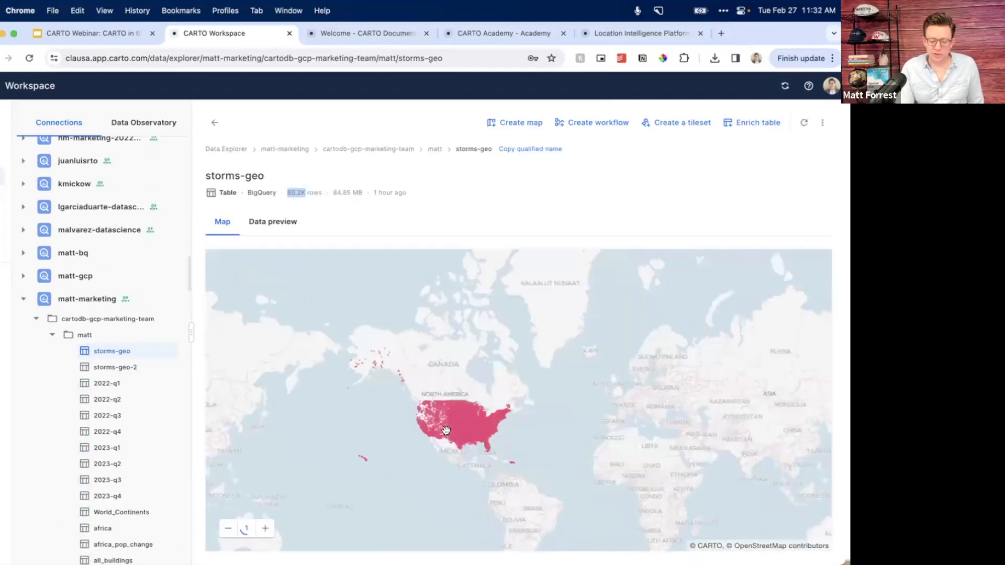
{"action": "scroll", "coordinate": [446, 430], "scroll_direction": "up", "scroll_amount": 3}
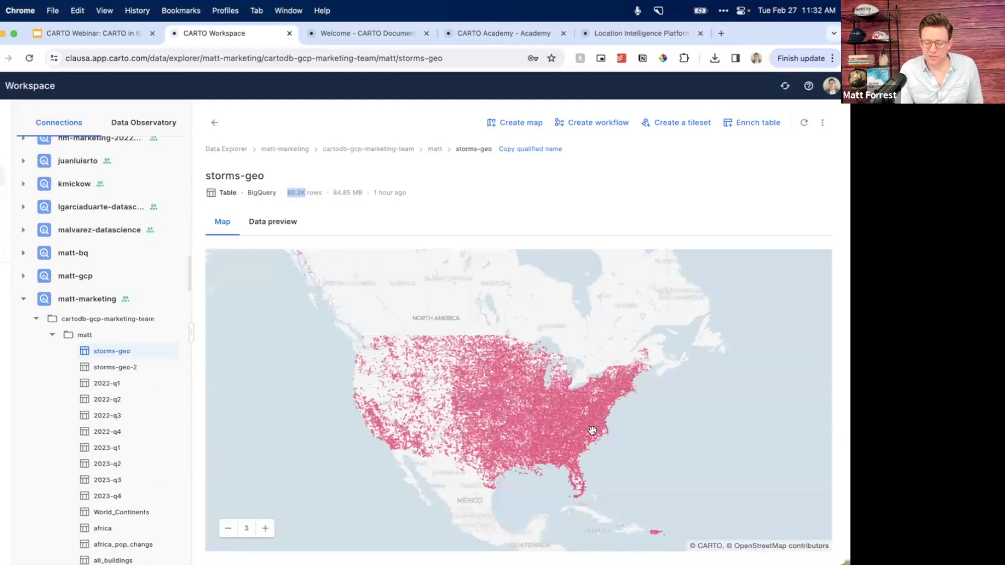
- Switch to the data preview and scroll right through all the storms-geo attribute columns
{"action": "left_click", "coordinate": [273, 222]}
{"action": "scroll", "coordinate": [379, 380], "scroll_direction": "right", "scroll_amount": 2}
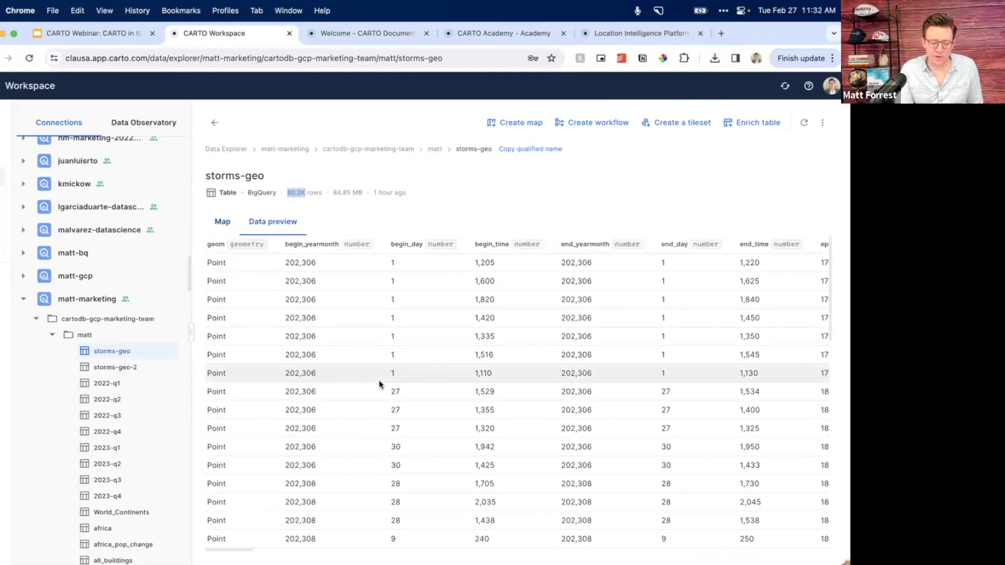
{"action": "scroll", "coordinate": [271, 278], "scroll_direction": "right", "scroll_amount": 2}
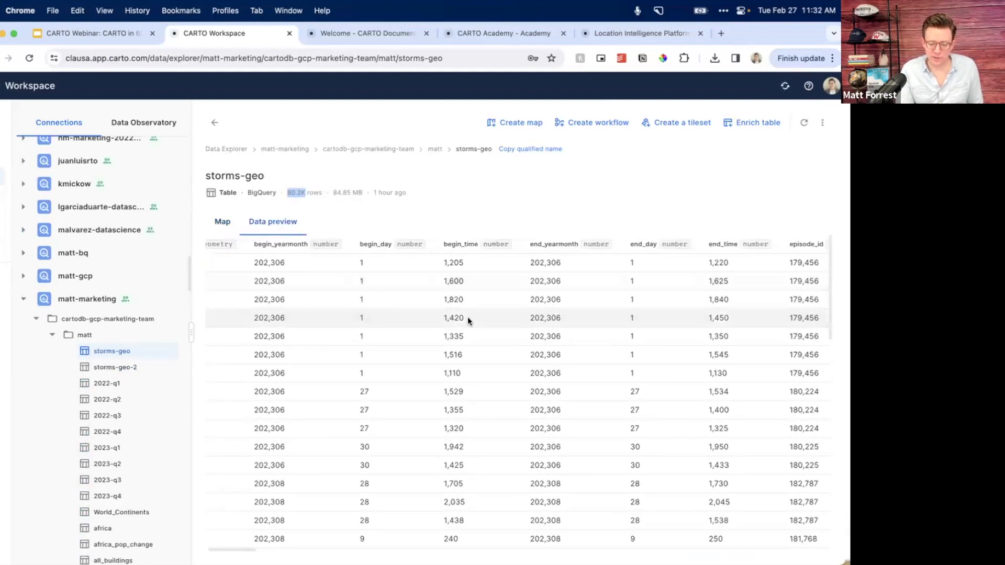
{"action": "scroll", "coordinate": [468, 321], "scroll_direction": "right", "scroll_amount": 5}
{"action": "scroll", "coordinate": [511, 279], "scroll_direction": "right", "scroll_amount": 2}
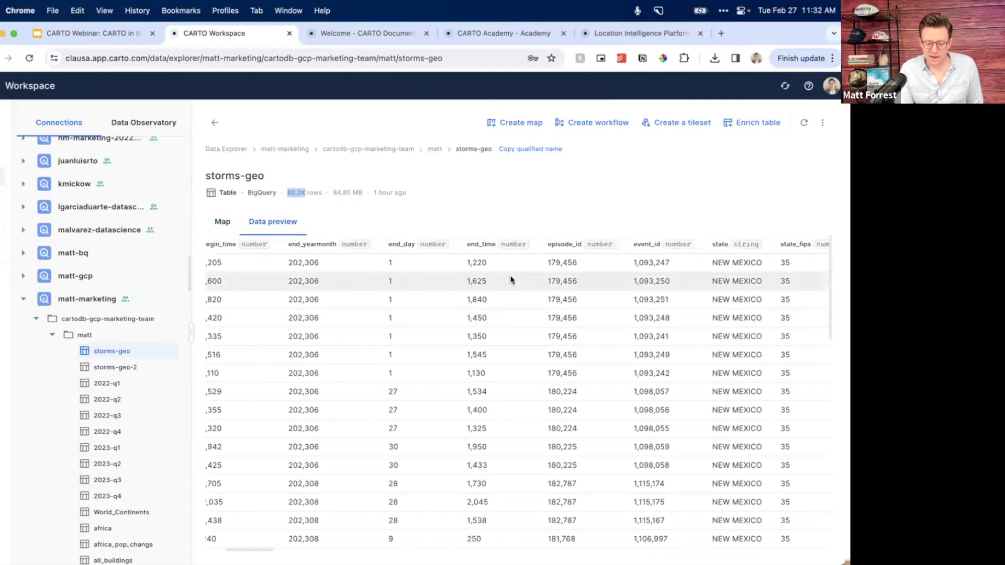
{"action": "scroll", "coordinate": [510, 280], "scroll_direction": "right", "scroll_amount": 5}
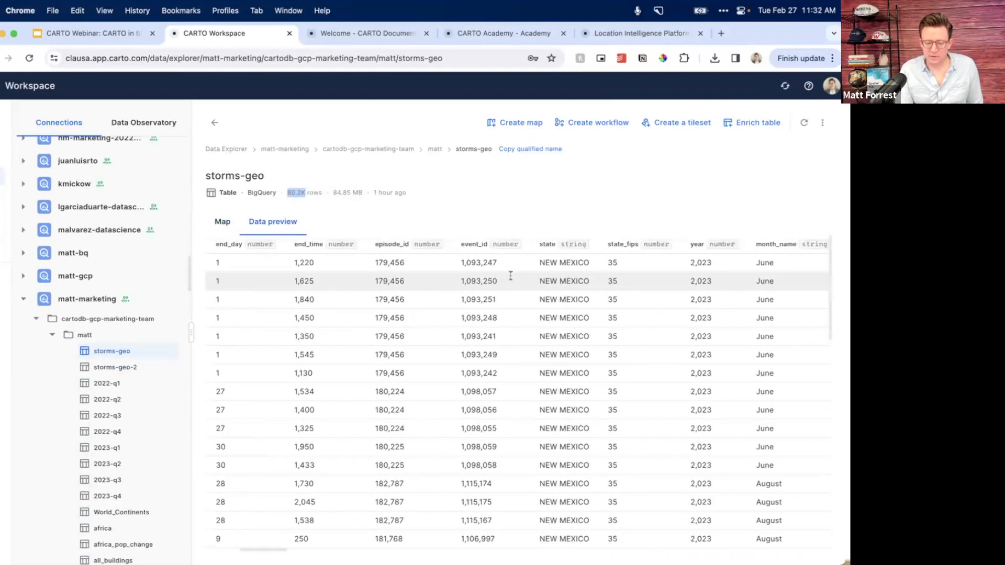
{"action": "scroll", "coordinate": [570, 350], "scroll_direction": "right", "scroll_amount": 10}
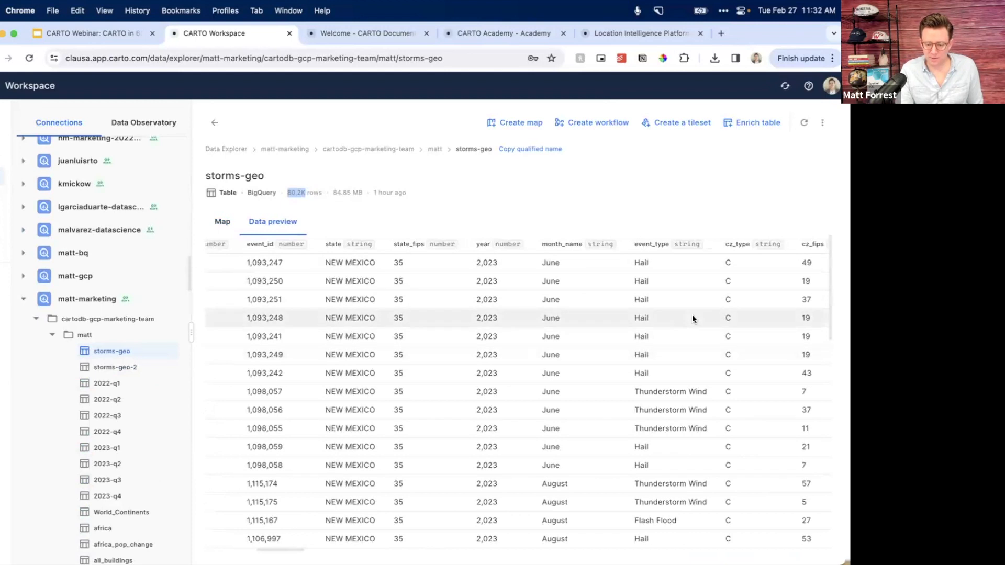
{"action": "scroll", "coordinate": [585, 348], "scroll_direction": "right", "scroll_amount": 6}
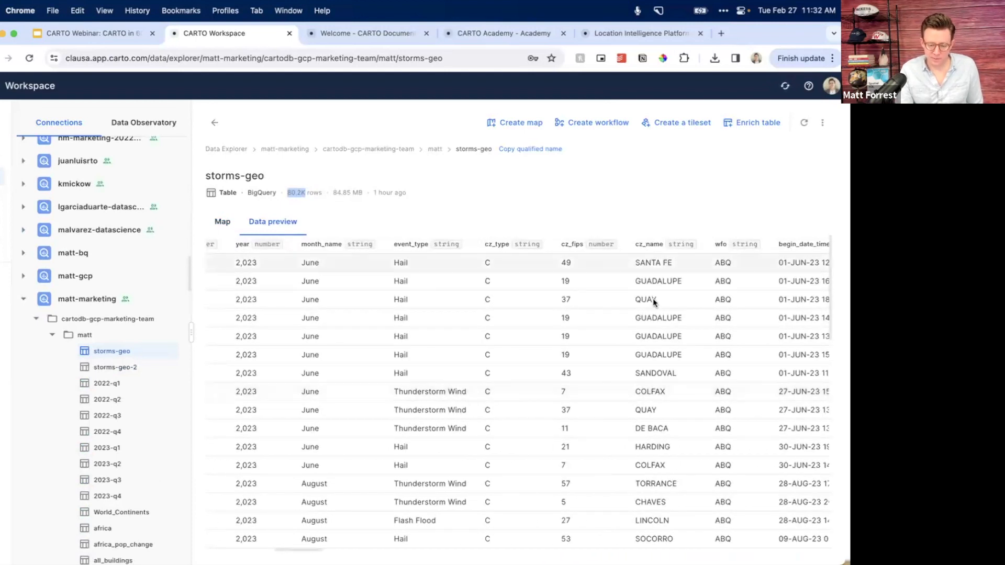
{"action": "scroll", "coordinate": [679, 318], "scroll_direction": "right", "scroll_amount": 20}
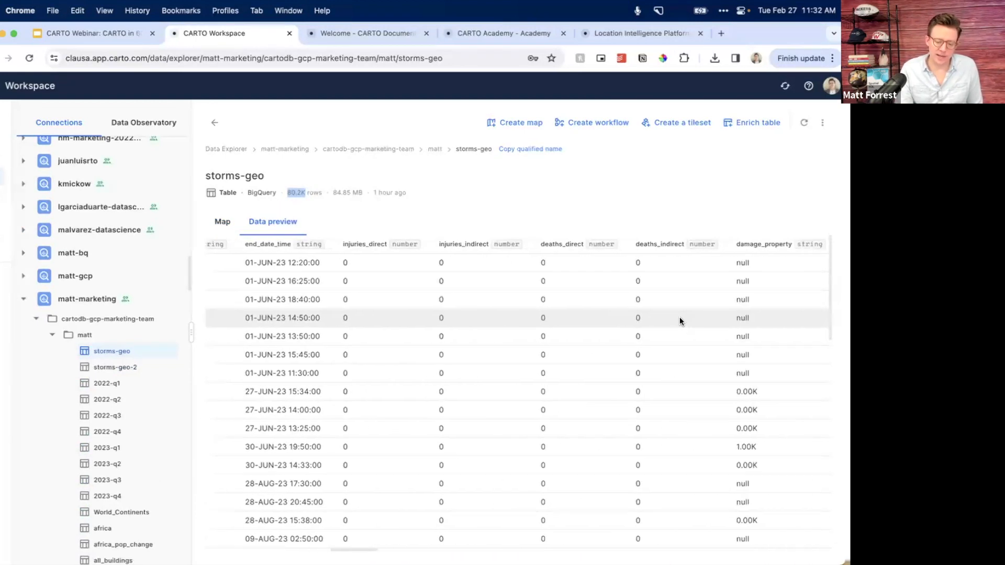
{"action": "scroll", "coordinate": [680, 316], "scroll_direction": "right", "scroll_amount": 8}
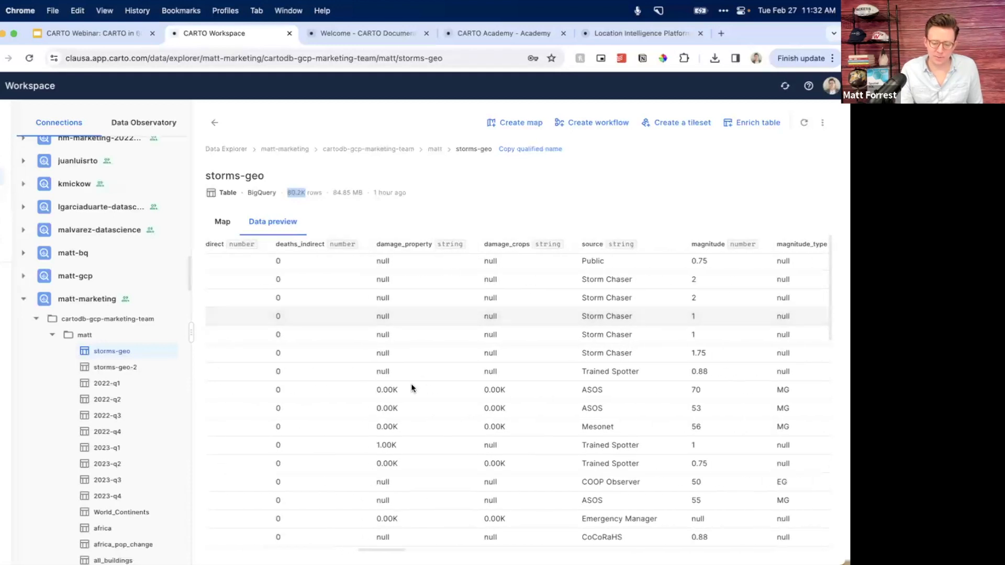
{"action": "scroll", "coordinate": [415, 414], "scroll_direction": "right", "scroll_amount": 3}
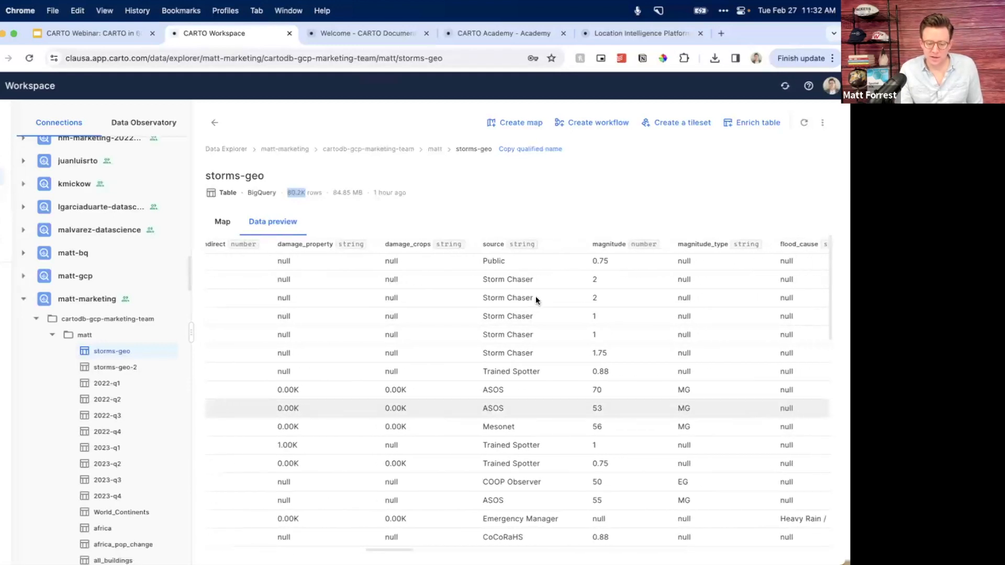
{"action": "scroll", "coordinate": [523, 482], "scroll_direction": "right", "scroll_amount": 7}
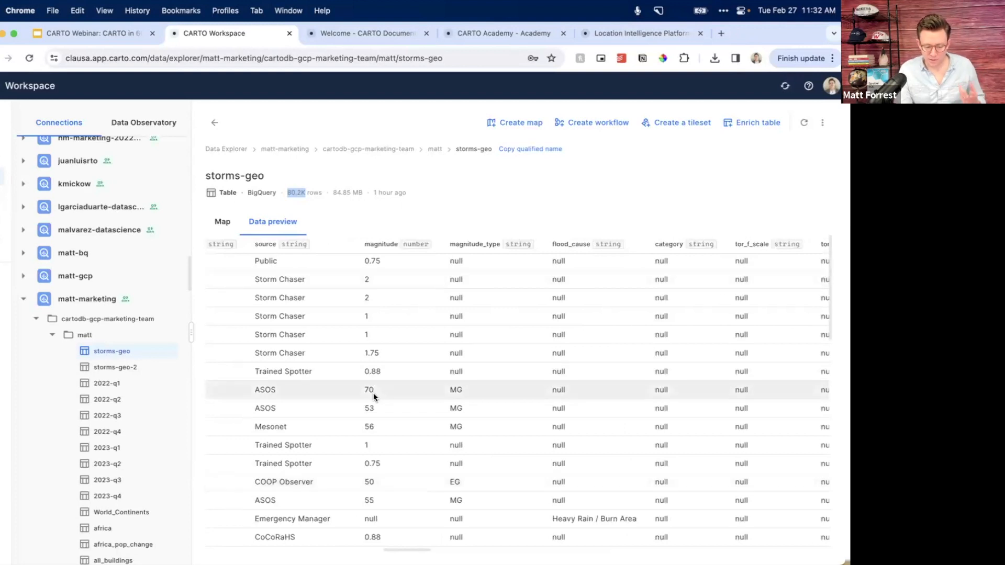
{"action": "scroll", "coordinate": [373, 394], "scroll_direction": "right", "scroll_amount": 15}
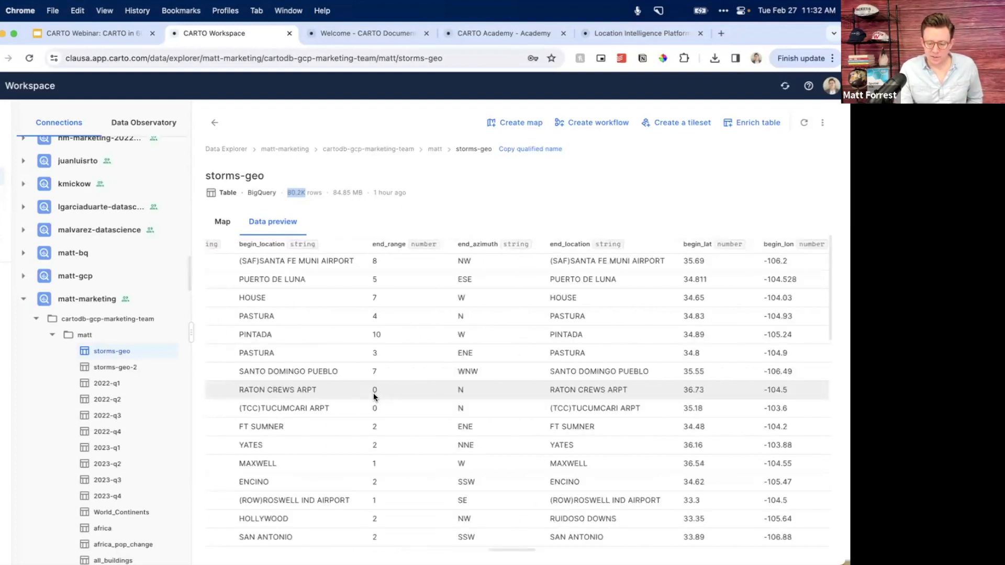
{"action": "scroll", "coordinate": [372, 392], "scroll_direction": "right", "scroll_amount": 15}
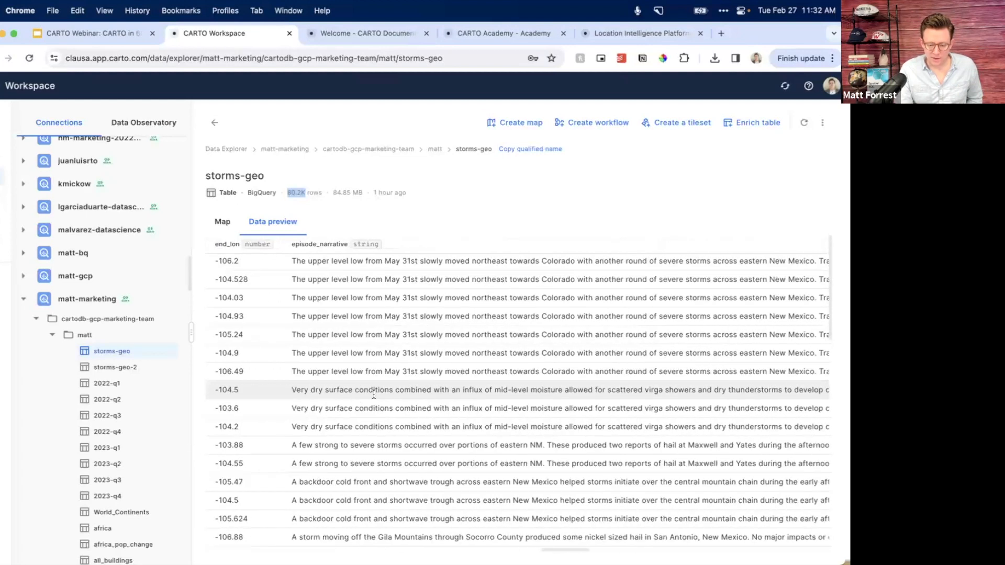
{"action": "scroll", "coordinate": [553, 313], "scroll_direction": "right", "scroll_amount": 15}
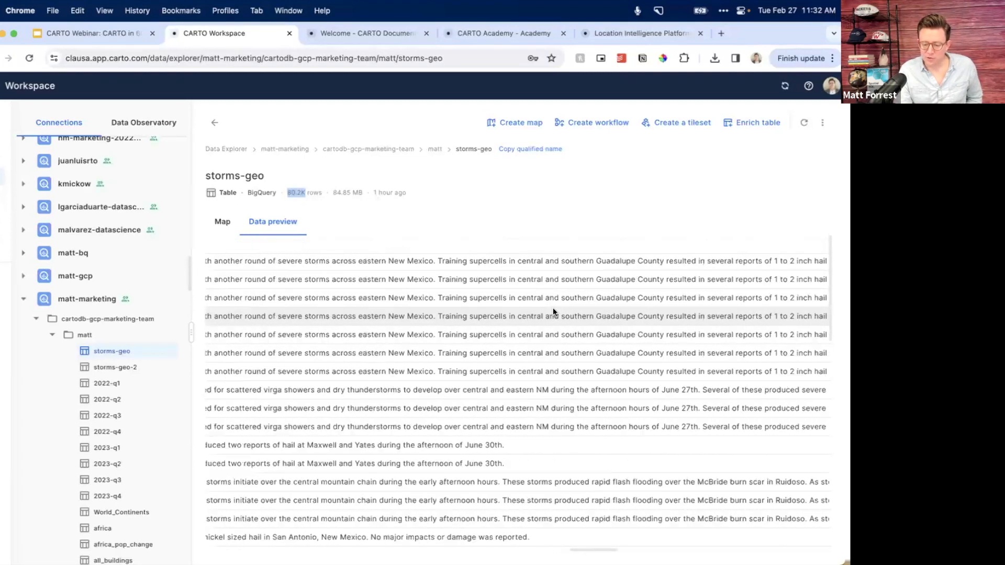
{"action": "scroll", "coordinate": [552, 312], "scroll_direction": "right", "scroll_amount": 15}
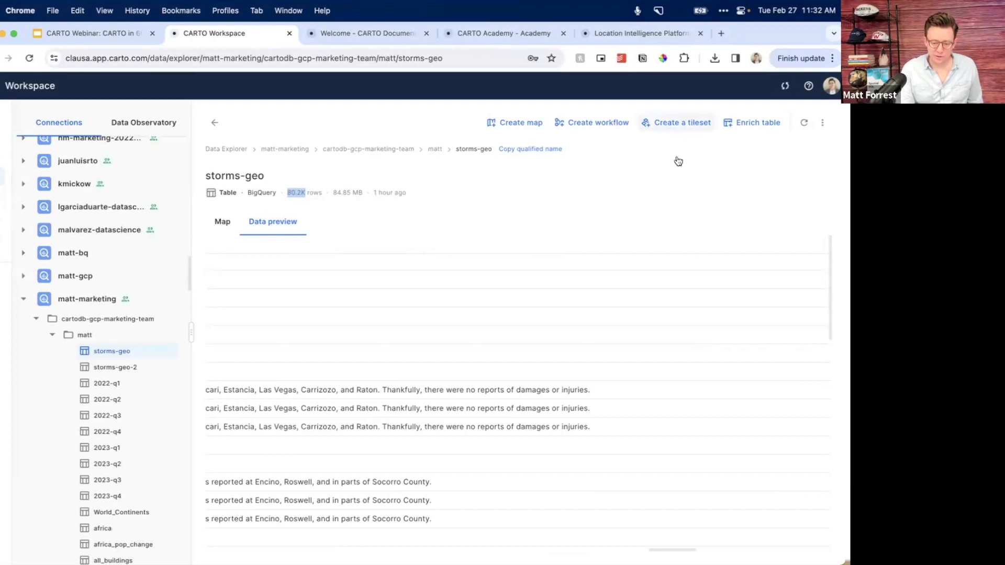
- Start a simple-points tileset from storms-geo, keeping the suggested storms-geo_tileset name and destination
{"action": "left_click", "coordinate": [677, 123]}
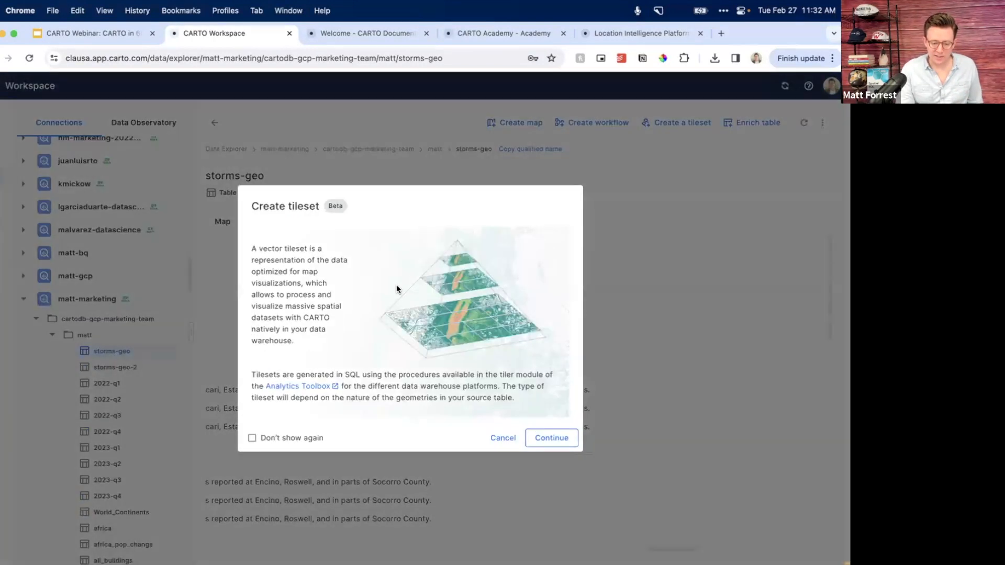
{"action": "left_click", "coordinate": [544, 442]}
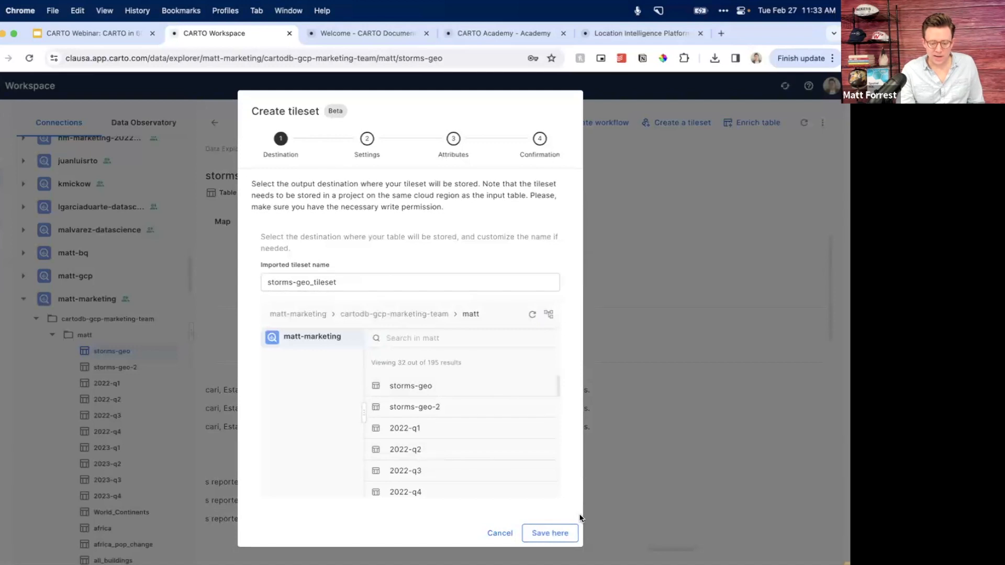
{"action": "left_click", "coordinate": [576, 534]}
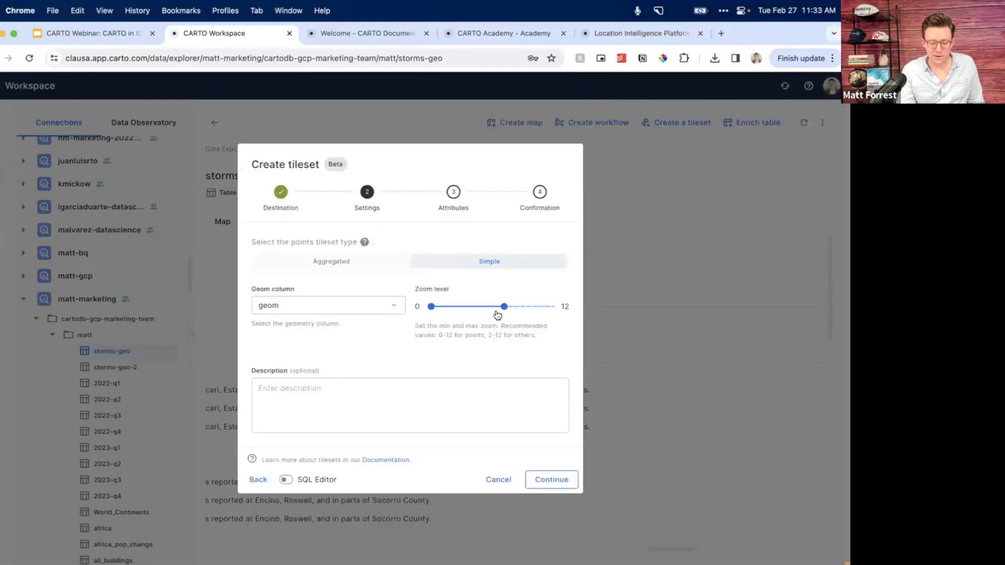
{"action": "left_click", "coordinate": [341, 265]}
{"action": "left_click", "coordinate": [476, 216]}
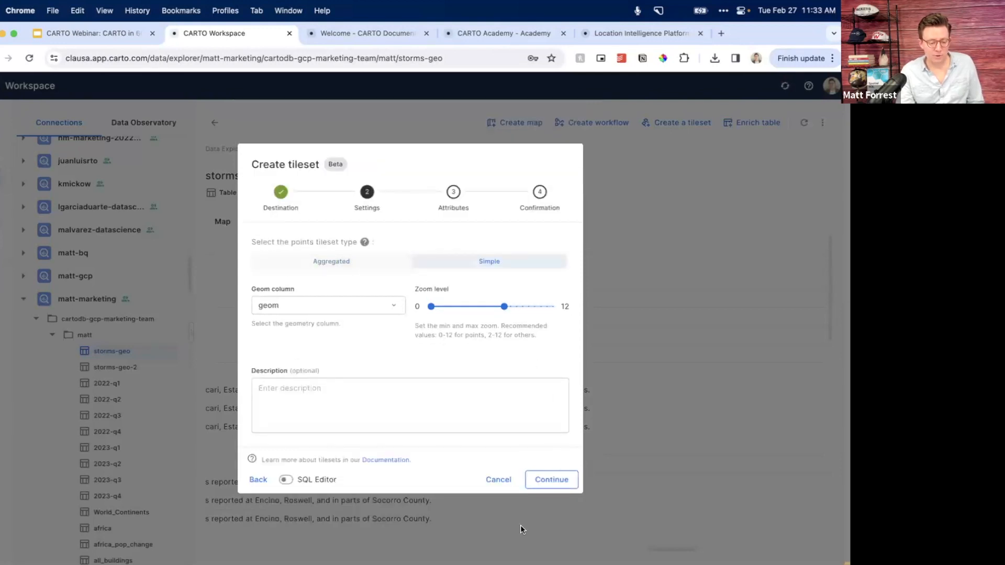
{"action": "left_click", "coordinate": [567, 480]}
- Include begin_yearmonth, begin_day, deaths_direct, injuries_direct, end_date_time, magnitude_type and magnitude, then create it
{"action": "left_click", "coordinate": [269, 329]}
{"action": "left_click", "coordinate": [269, 359]}
{"action": "scroll", "coordinate": [267, 361], "scroll_direction": "down", "scroll_amount": 10}
{"action": "left_click", "coordinate": [268, 405]}
{"action": "left_click", "coordinate": [268, 347]}
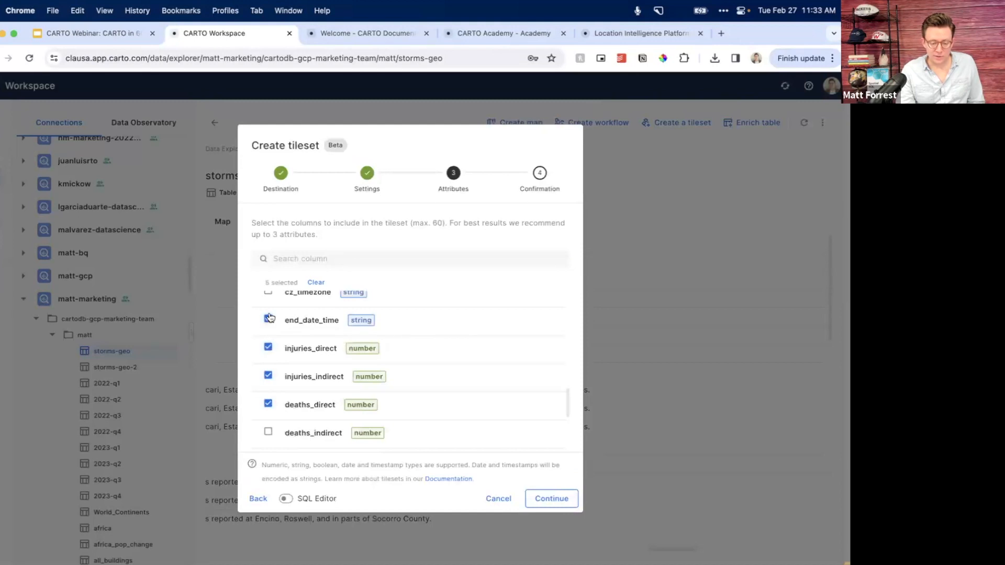
{"action": "left_click", "coordinate": [268, 319]}
{"action": "scroll", "coordinate": [268, 367], "scroll_direction": "down", "scroll_amount": 5}
{"action": "left_click", "coordinate": [268, 400]}
{"action": "left_click", "coordinate": [268, 372]}
{"action": "left_click", "coordinate": [542, 491]}
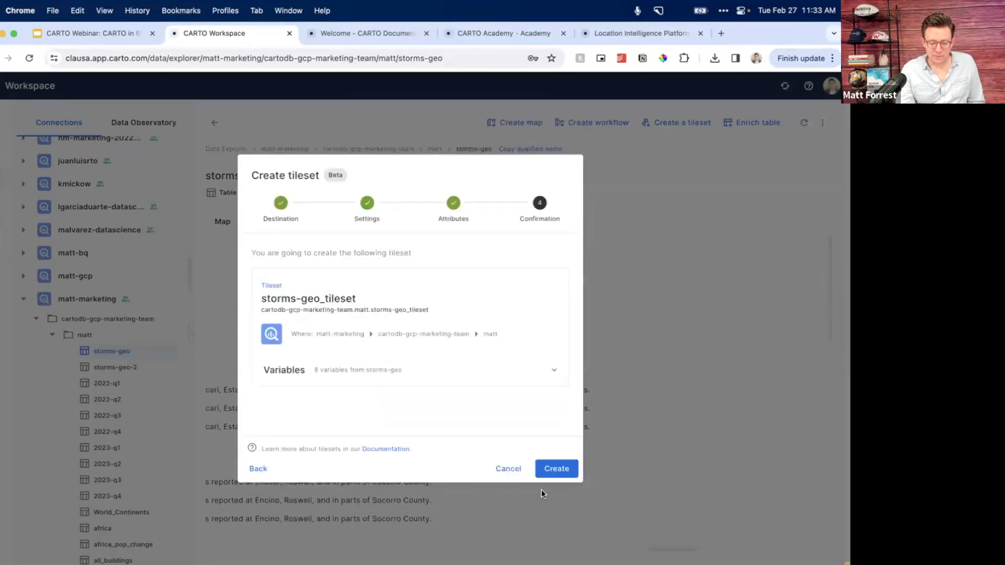
{"action": "left_click", "coordinate": [552, 474]}
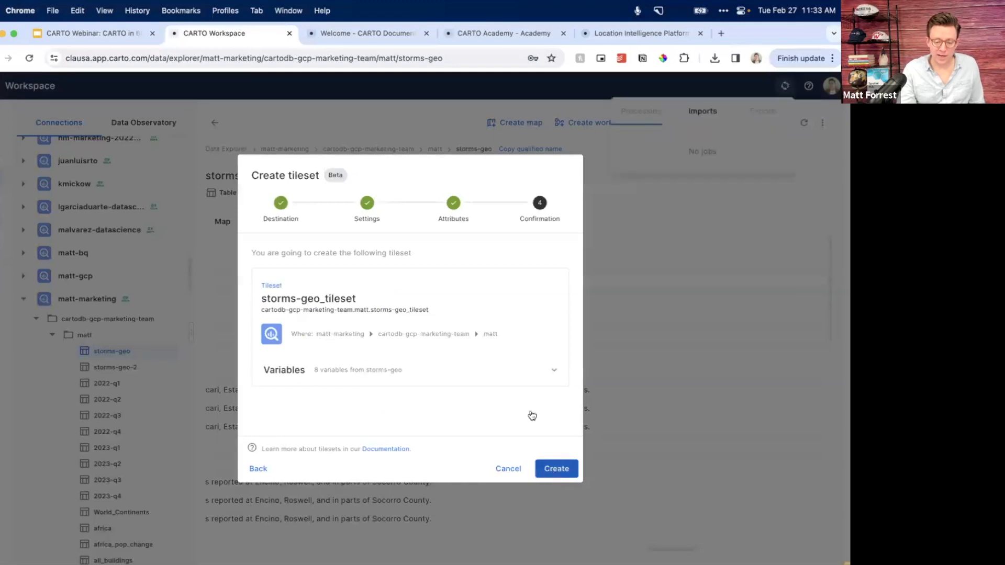
- Go to CARTO Data Warehouse demo data and open demo_tables, then demo_tilesets
{"action": "scroll", "coordinate": [105, 220], "scroll_direction": "up", "scroll_amount": 20}
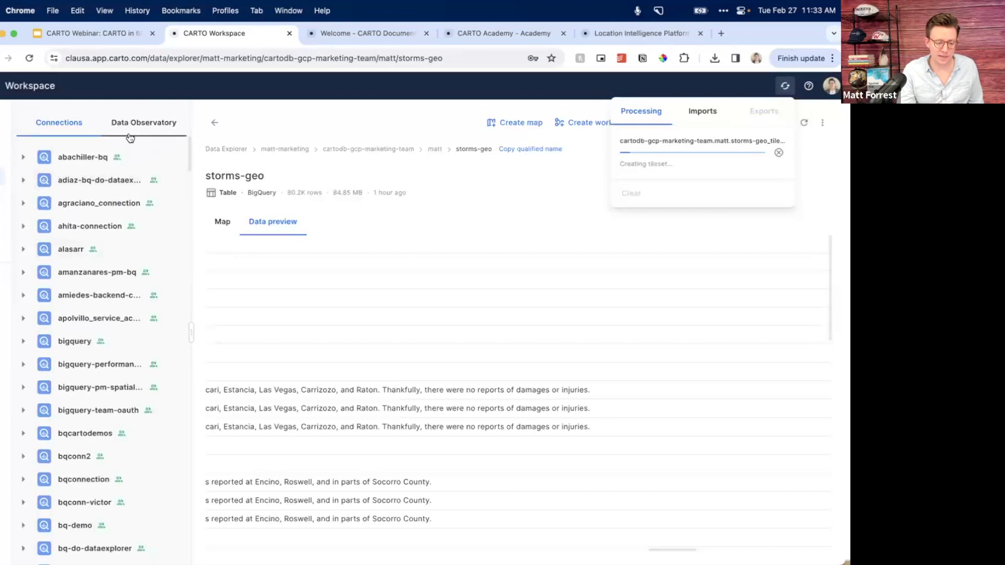
{"action": "scroll", "coordinate": [110, 367], "scroll_direction": "down", "scroll_amount": 8}
{"action": "scroll", "coordinate": [105, 503], "scroll_direction": "down", "scroll_amount": 4}
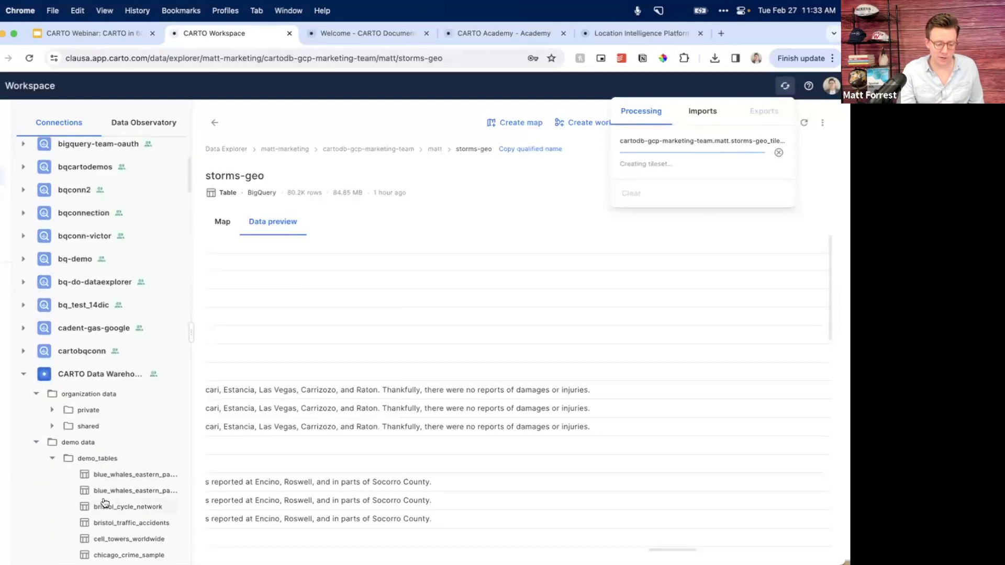
{"action": "left_click", "coordinate": [48, 396]}
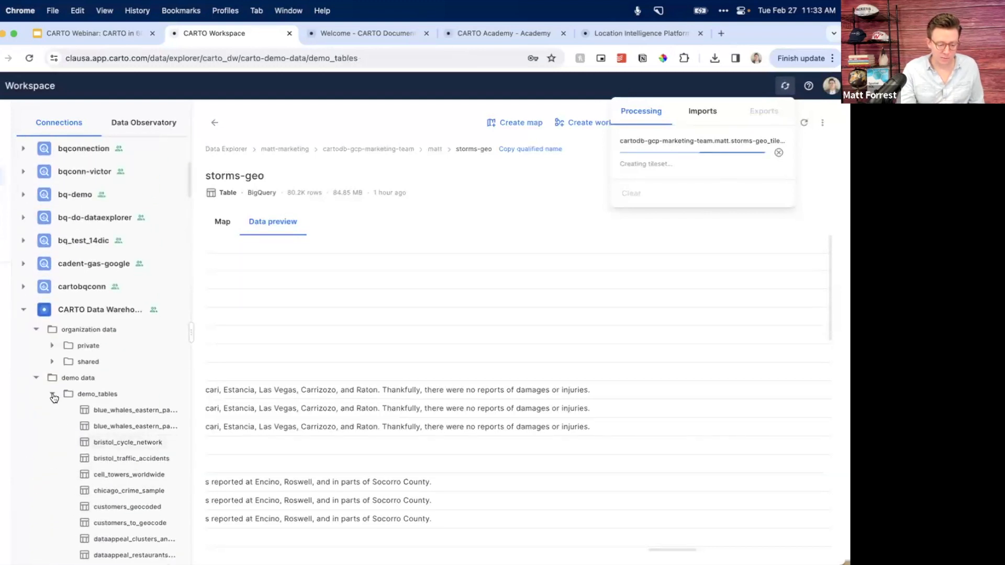
{"action": "scroll", "coordinate": [61, 416], "scroll_direction": "down", "scroll_amount": 3}
{"action": "left_click", "coordinate": [52, 294]}
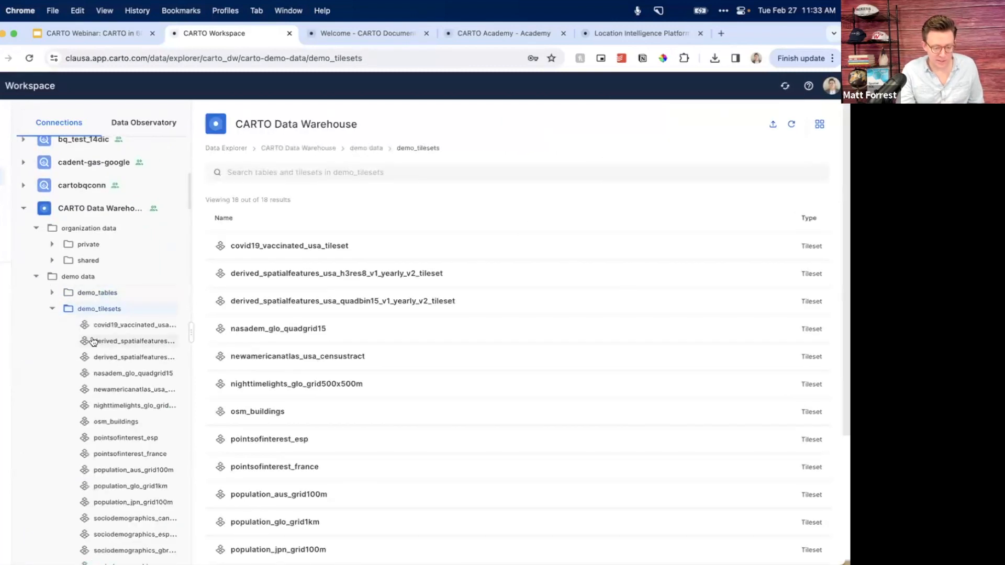
- Open the osm_buildings tileset preview and explore building density around the Pyrenees
{"action": "left_click", "coordinate": [127, 423]}
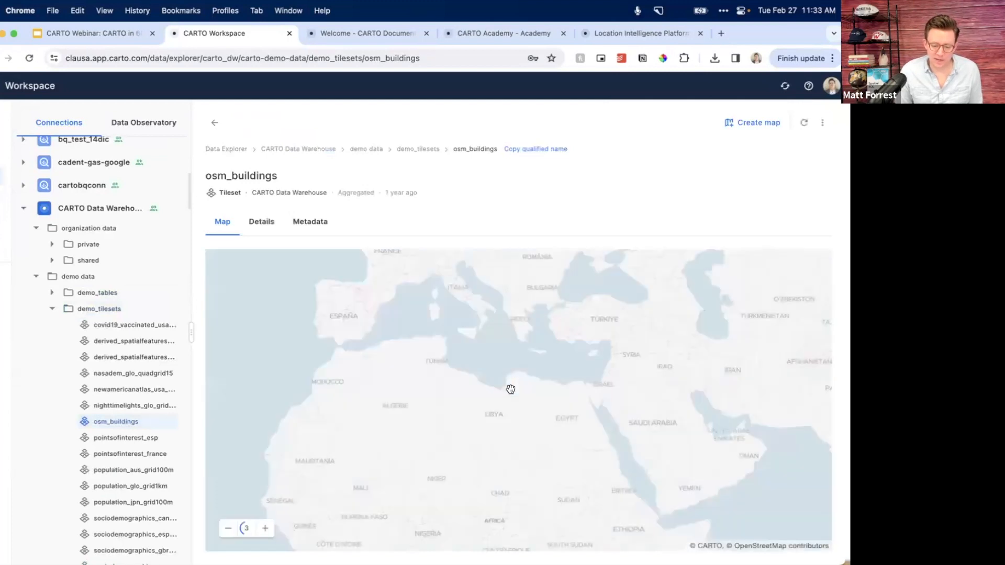
{"action": "mouse_move", "coordinate": [379, 266]}
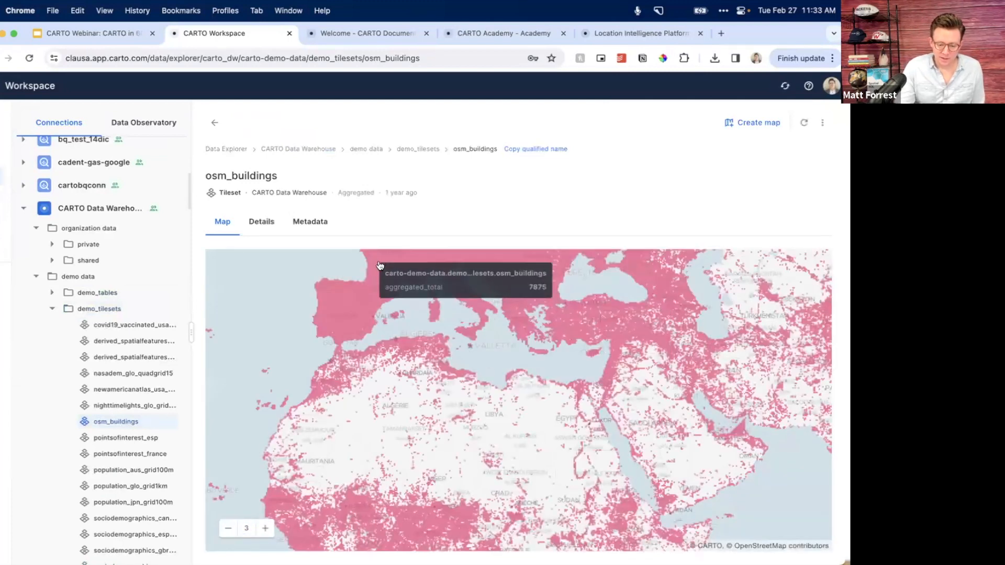
{"action": "scroll", "coordinate": [376, 288], "scroll_direction": "up", "scroll_amount": 10}
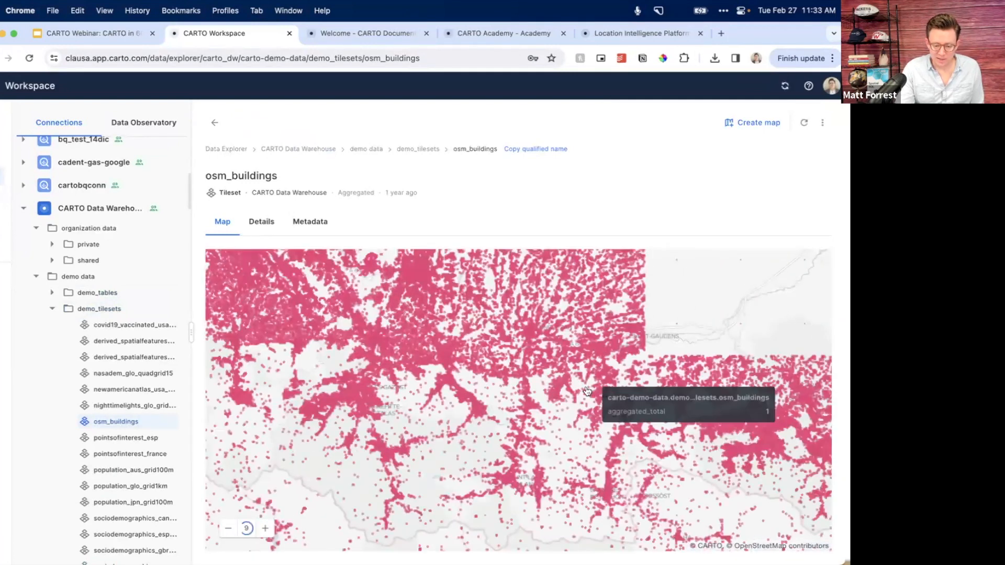
{"action": "left_click_drag", "start_coordinate": [353, 333], "coordinate": [600, 433]}
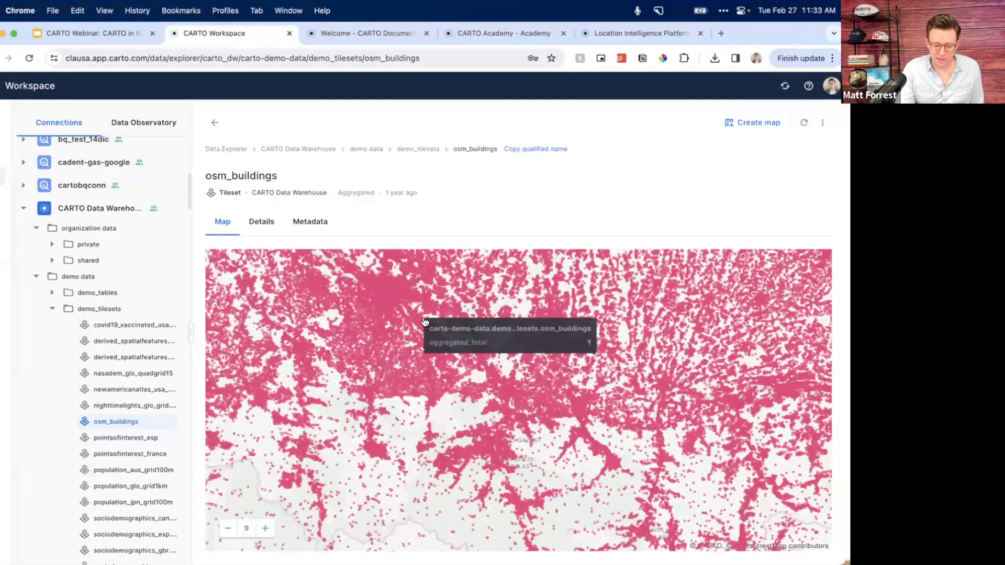
{"action": "scroll", "coordinate": [570, 420], "scroll_direction": "down", "scroll_amount": 10}
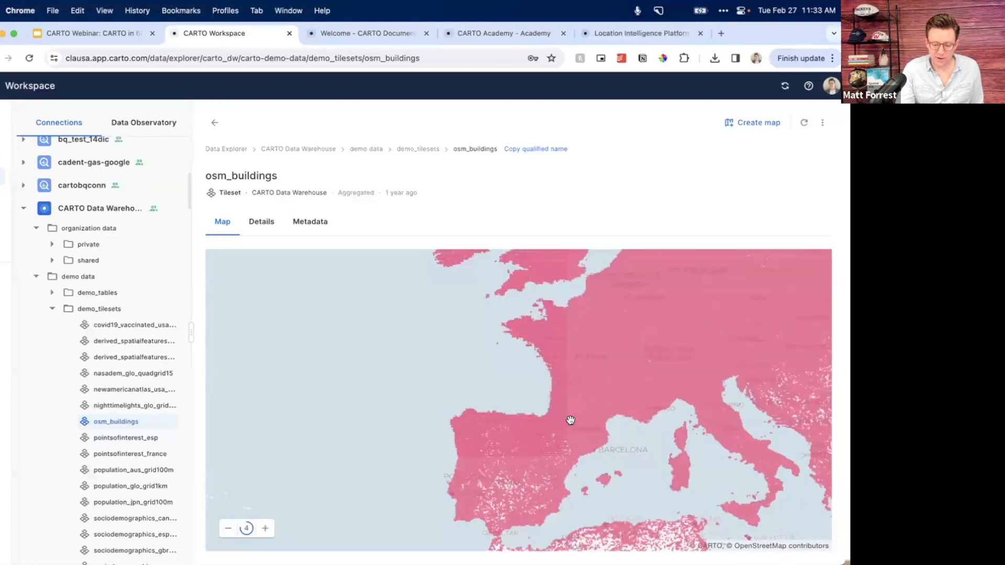
- Pan to the US East Coast, zoom into New York street level, then zoom back out
{"action": "left_click_drag", "start_coordinate": [677, 334], "coordinate": [749, 340]}
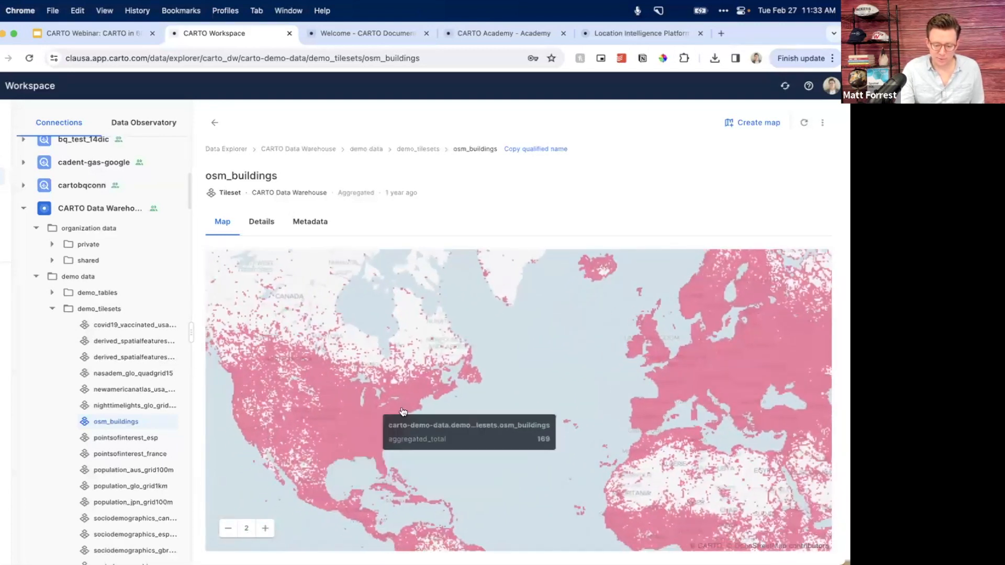
{"action": "left_click_drag", "start_coordinate": [403, 399], "coordinate": [418, 421]}
{"action": "scroll", "coordinate": [413, 416], "scroll_direction": "up", "scroll_amount": 6}
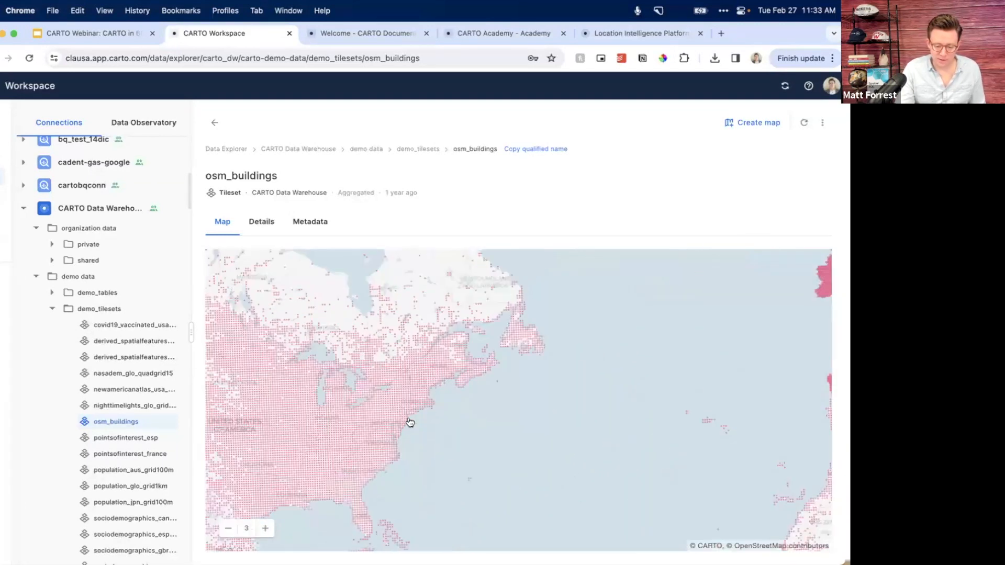
{"action": "scroll", "coordinate": [405, 404], "scroll_direction": "up", "scroll_amount": 4}
{"action": "left_click_drag", "start_coordinate": [406, 409], "coordinate": [460, 319]}
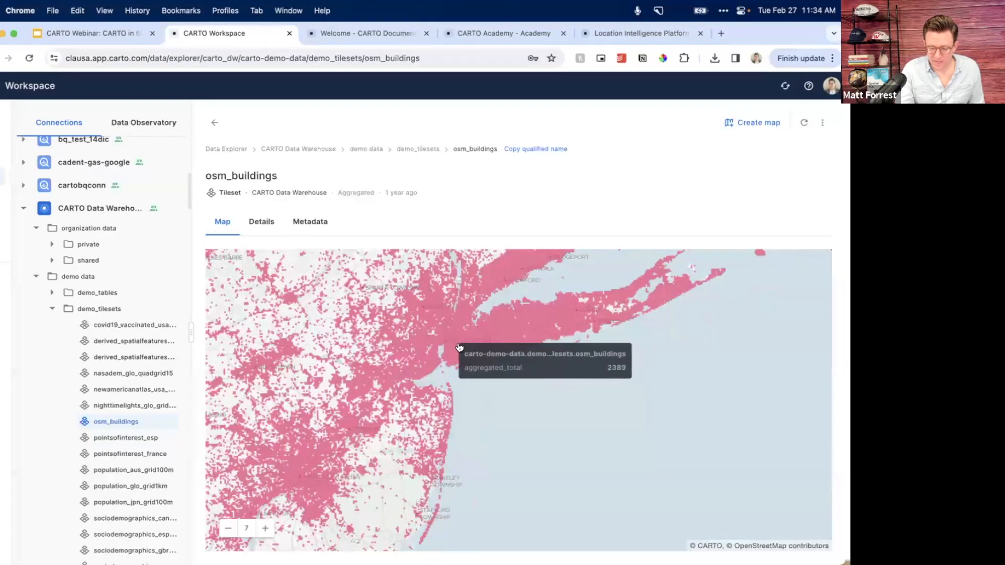
{"action": "scroll", "coordinate": [447, 342], "scroll_direction": "up", "scroll_amount": 7}
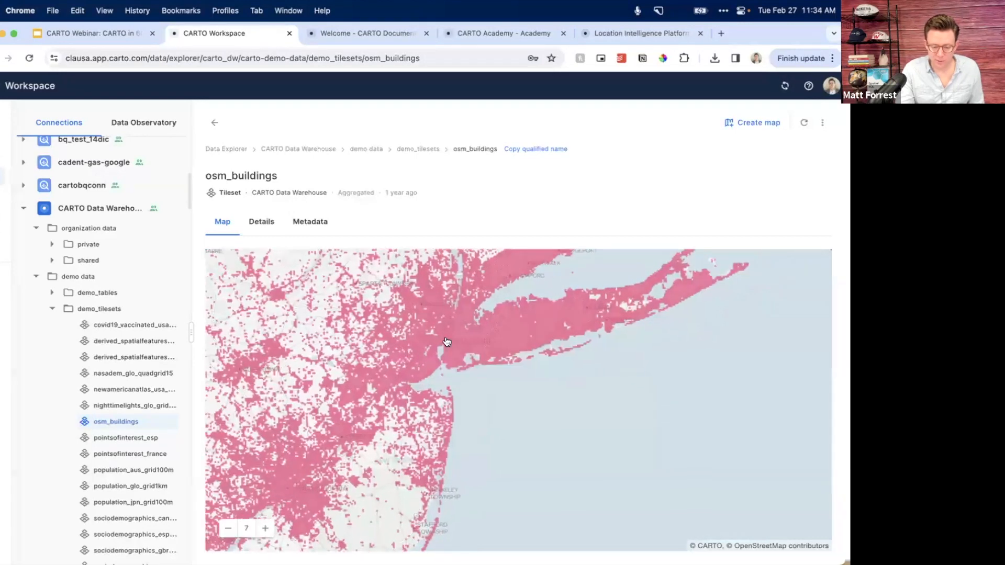
{"action": "scroll", "coordinate": [686, 309], "scroll_direction": "up", "scroll_amount": 4}
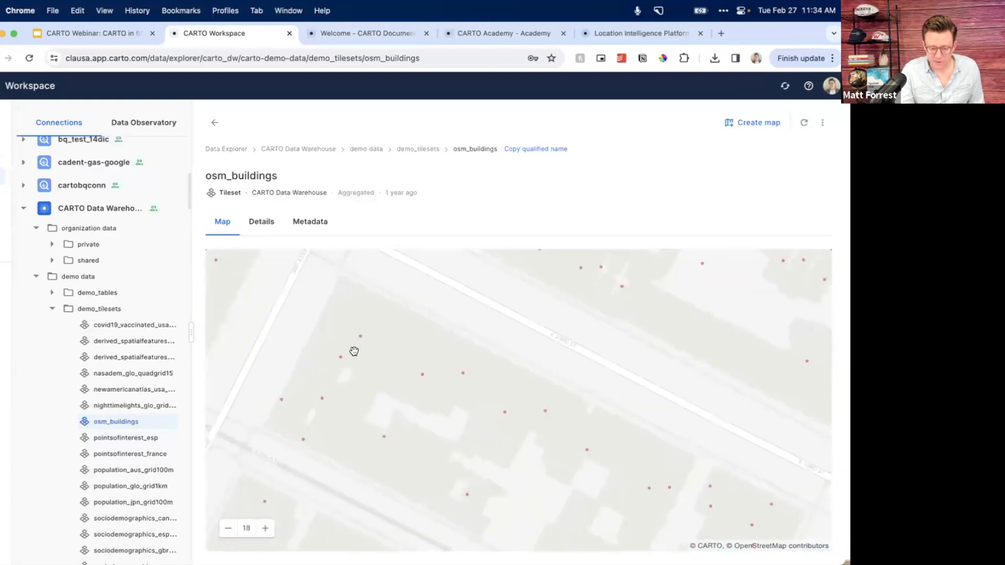
{"action": "scroll", "coordinate": [376, 399], "scroll_direction": "down", "scroll_amount": 1}
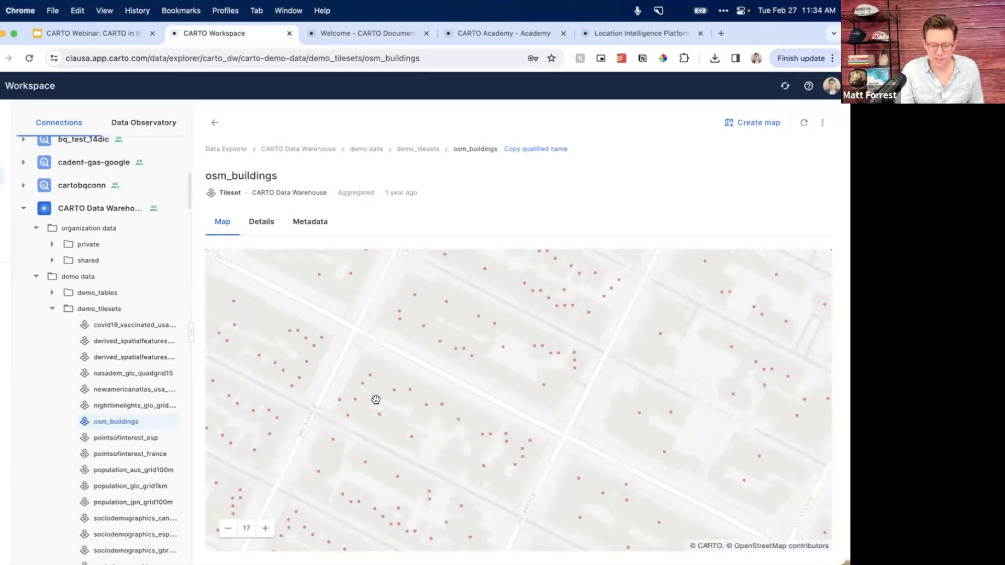
{"action": "scroll", "coordinate": [376, 400], "scroll_direction": "down", "scroll_amount": 13}
{"action": "scroll", "coordinate": [376, 400], "scroll_direction": "down", "scroll_amount": 2}
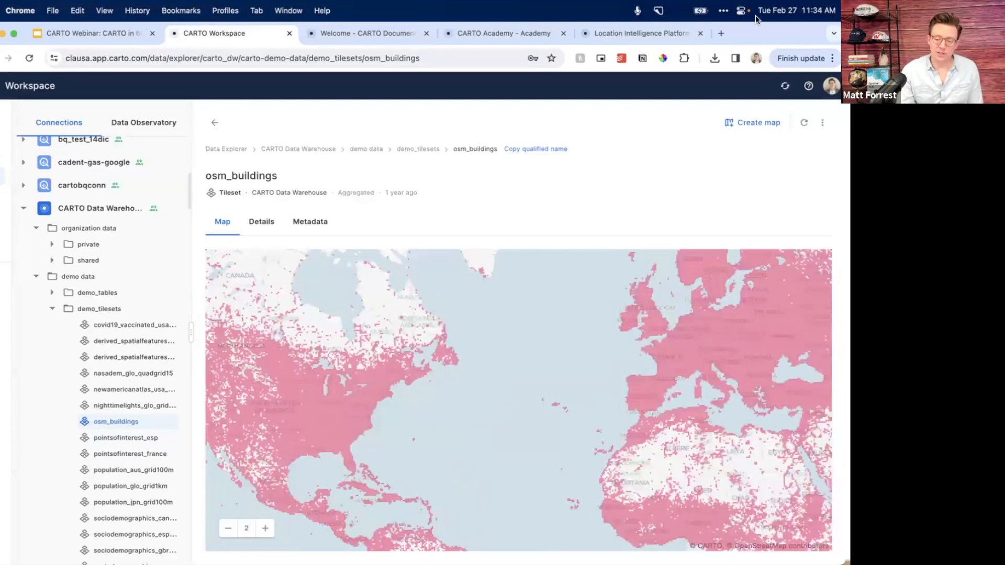
- Check the Processing and Imports job lists, then open the finished storms-geo_tileset
{"action": "left_click", "coordinate": [784, 89]}
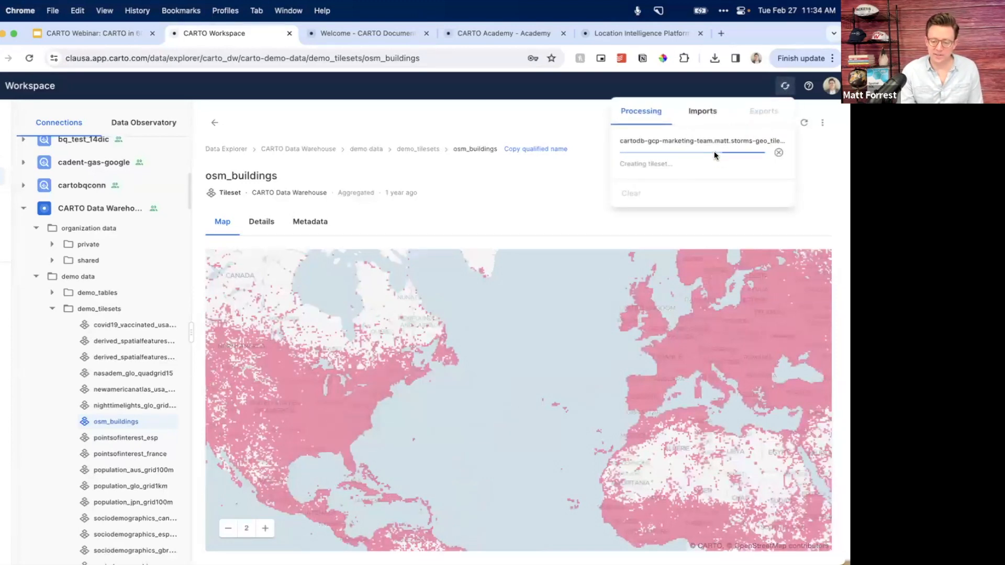
{"action": "left_click", "coordinate": [701, 112]}
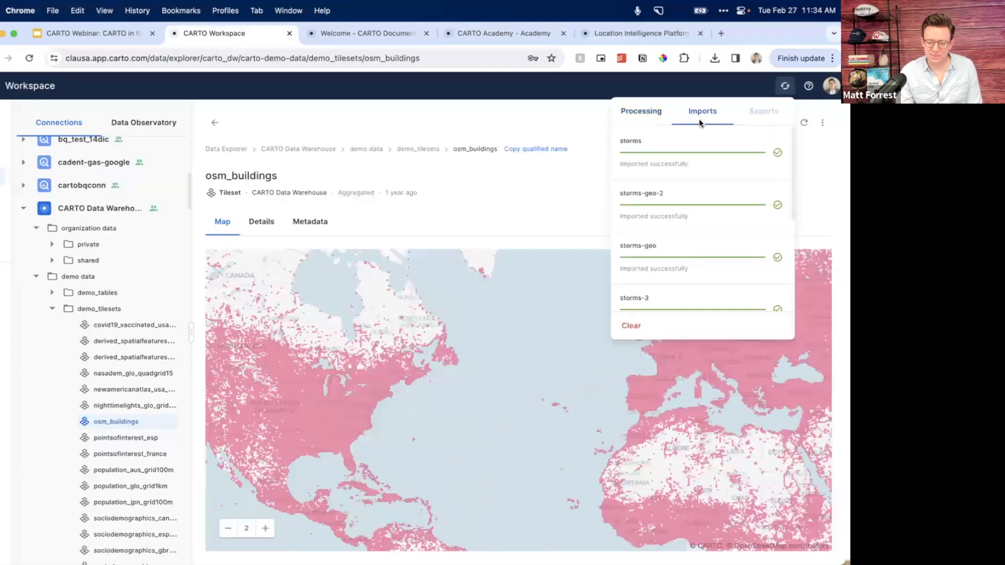
{"action": "left_click", "coordinate": [692, 160]}
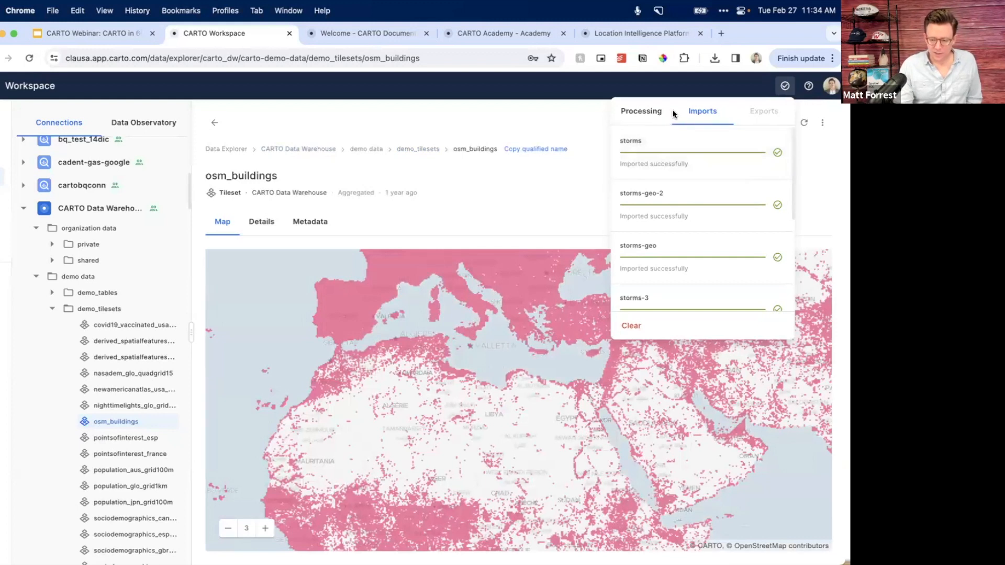
{"action": "left_click", "coordinate": [657, 111]}
{"action": "left_click", "coordinate": [663, 155]}
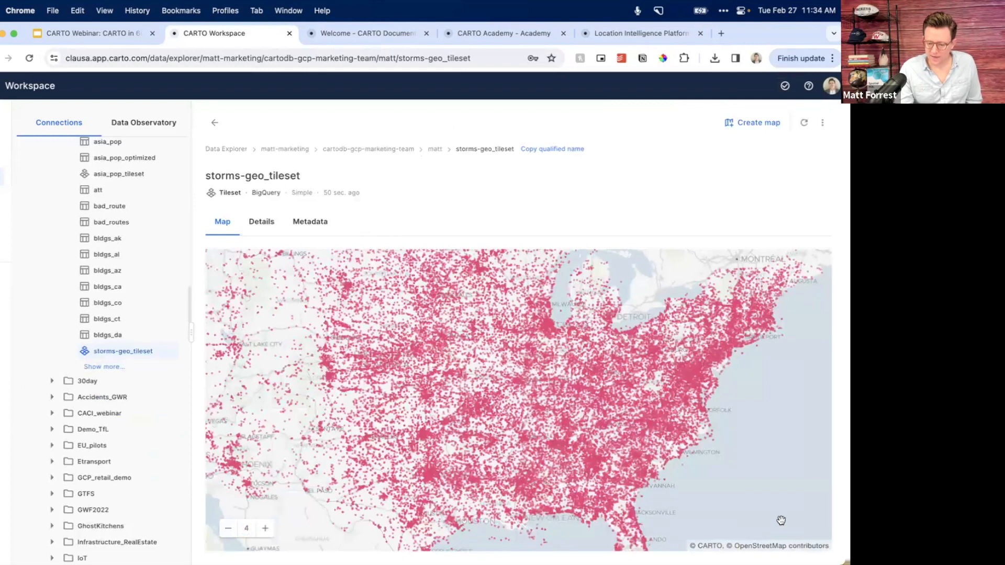
- Inspect a storm point's tooltip and zoom the storms-geo_tileset map in on Illinois
{"action": "mouse_move", "coordinate": [589, 367]}
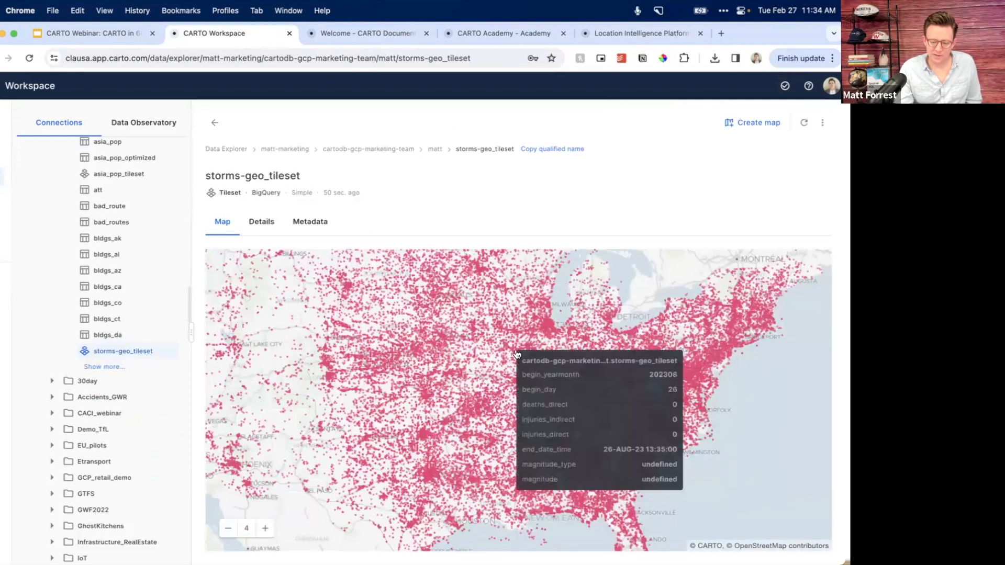
{"action": "scroll", "coordinate": [517, 355], "scroll_direction": "up", "scroll_amount": 5}
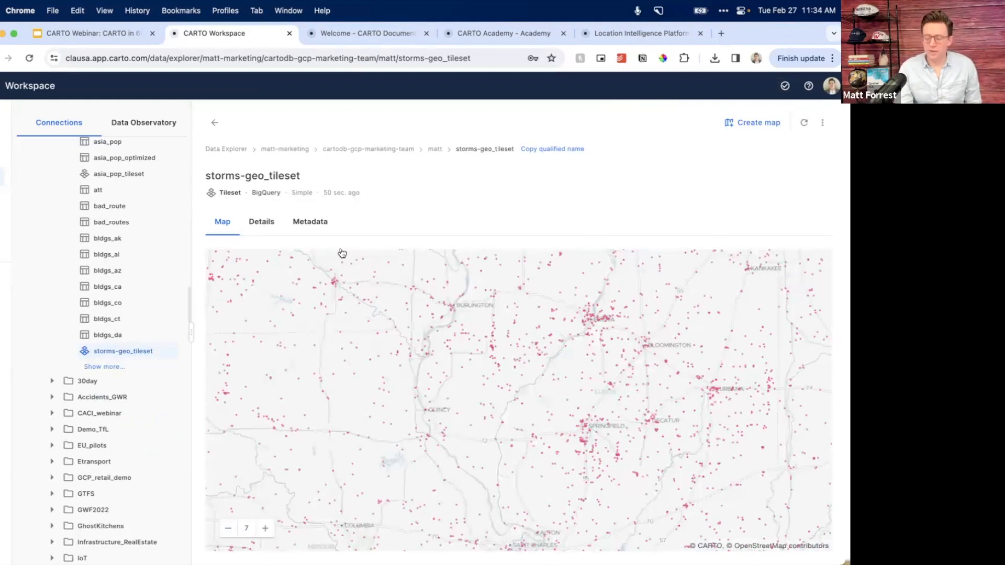
{"action": "mouse_move", "coordinate": [8, 172]}
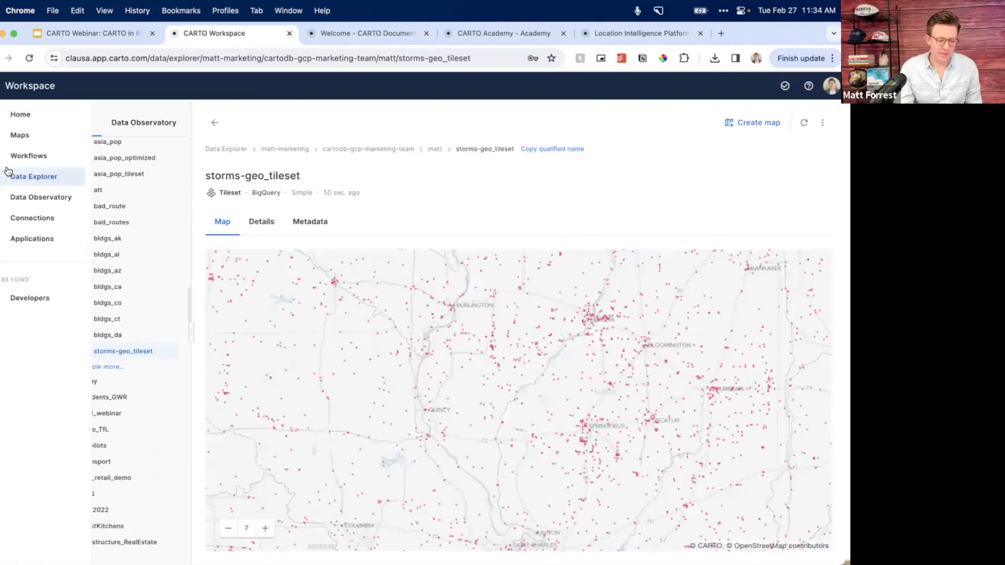
{"action": "left_click", "coordinate": [23, 202]}
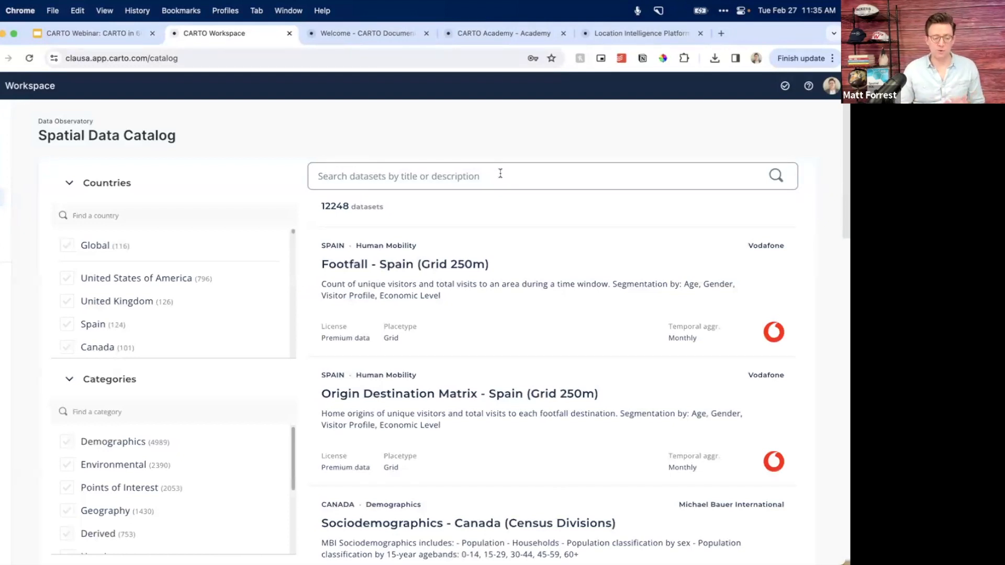
{"action": "scroll", "coordinate": [66, 328], "scroll_direction": "down", "scroll_amount": 2}
{"action": "scroll", "coordinate": [67, 331], "scroll_direction": "up", "scroll_amount": 2}
{"action": "scroll", "coordinate": [45, 316], "scroll_direction": "down", "scroll_amount": 1}
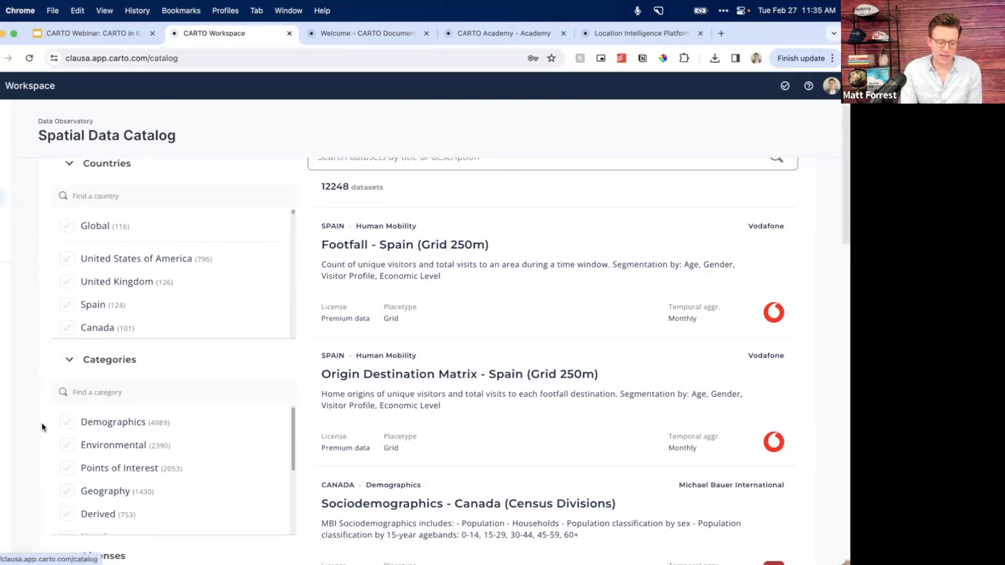
{"action": "scroll", "coordinate": [42, 424], "scroll_direction": "down", "scroll_amount": 4}
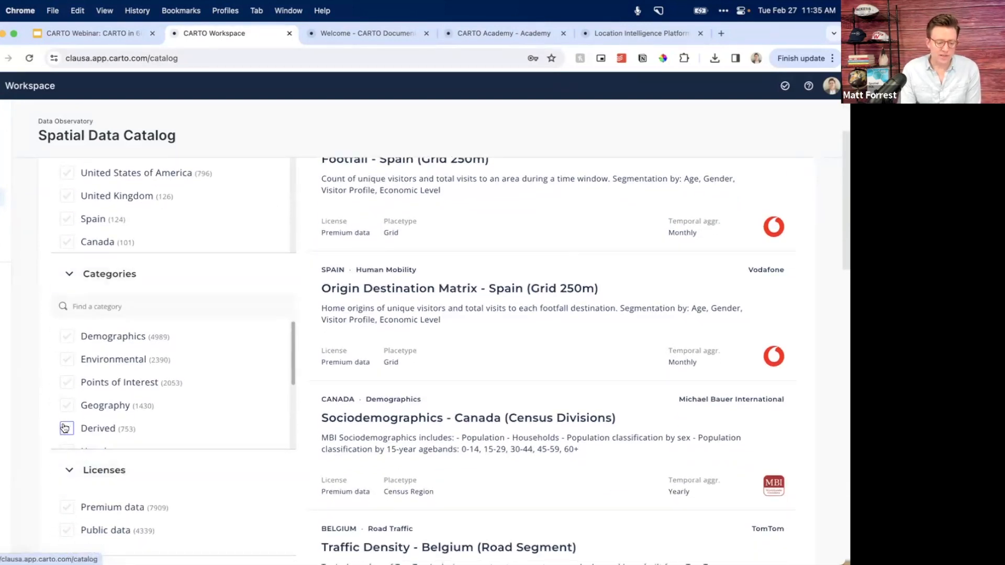
{"action": "scroll", "coordinate": [82, 443], "scroll_direction": "down", "scroll_amount": 4}
{"action": "scroll", "coordinate": [52, 489], "scroll_direction": "down", "scroll_amount": 7}
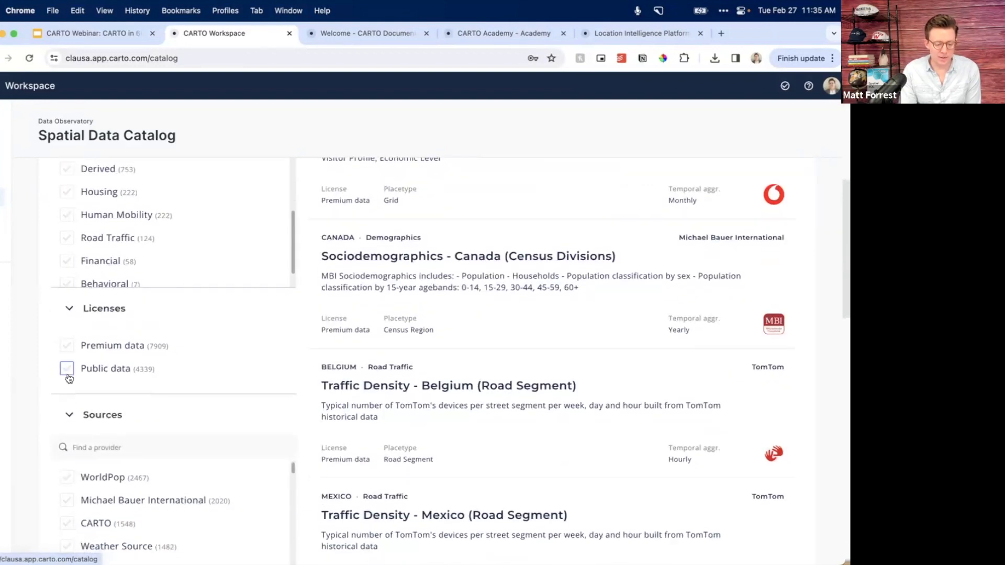
{"action": "scroll", "coordinate": [66, 430], "scroll_direction": "down", "scroll_amount": 4}
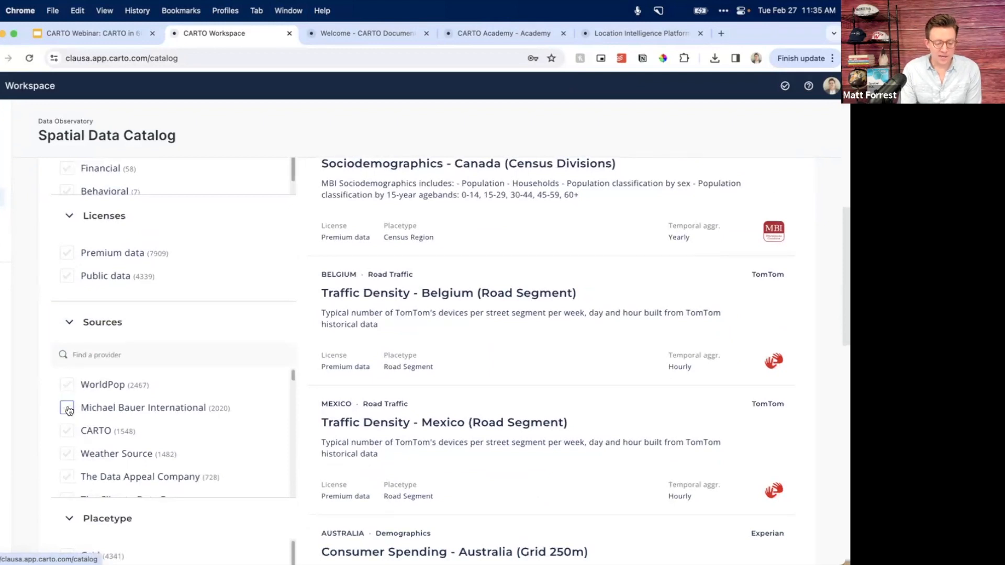
{"action": "scroll", "coordinate": [68, 442], "scroll_direction": "down", "scroll_amount": 10}
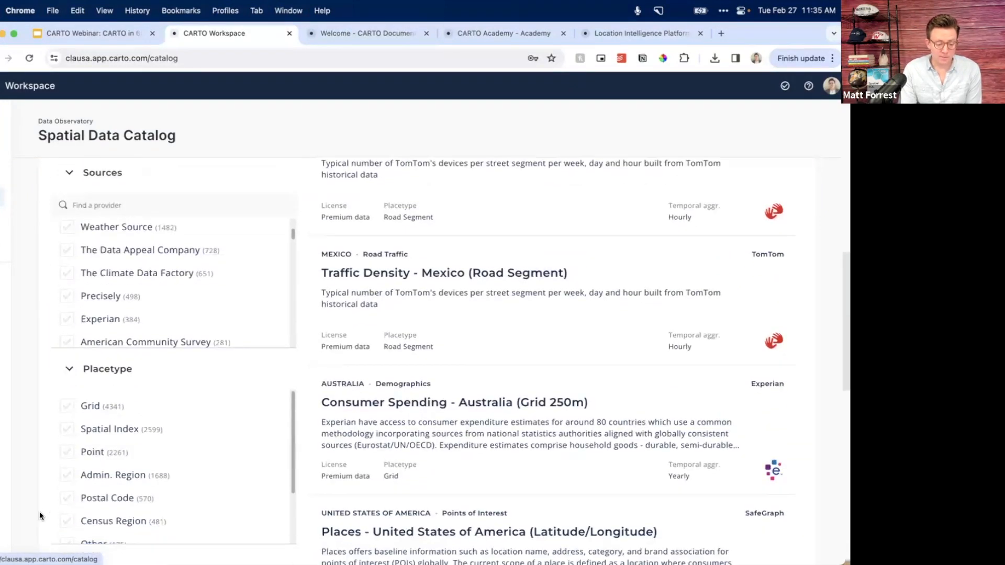
{"action": "scroll", "coordinate": [64, 438], "scroll_direction": "down", "scroll_amount": 3}
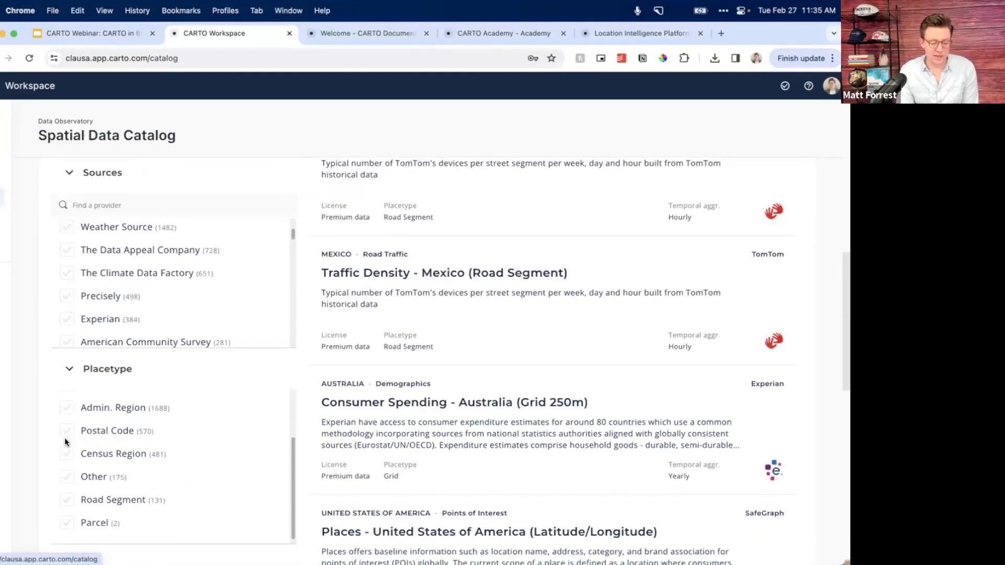
{"action": "scroll", "coordinate": [37, 505], "scroll_direction": "down", "scroll_amount": 3}
{"action": "scroll", "coordinate": [37, 506], "scroll_direction": "up", "scroll_amount": 12}
{"action": "scroll", "coordinate": [116, 454], "scroll_direction": "up", "scroll_amount": 2}
{"action": "scroll", "coordinate": [116, 450], "scroll_direction": "up", "scroll_amount": 1}
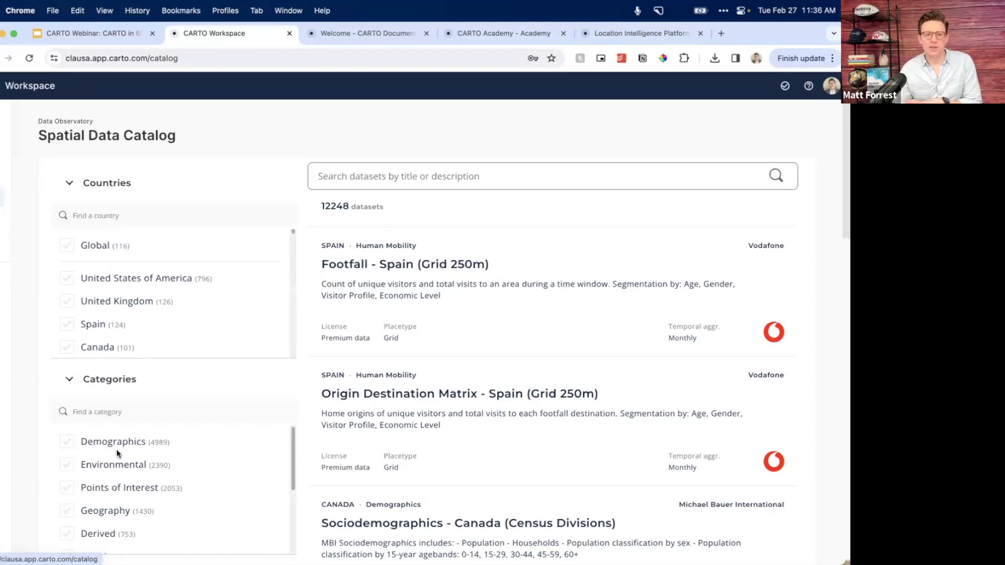
{"action": "scroll", "coordinate": [47, 455], "scroll_direction": "down", "scroll_amount": 5}
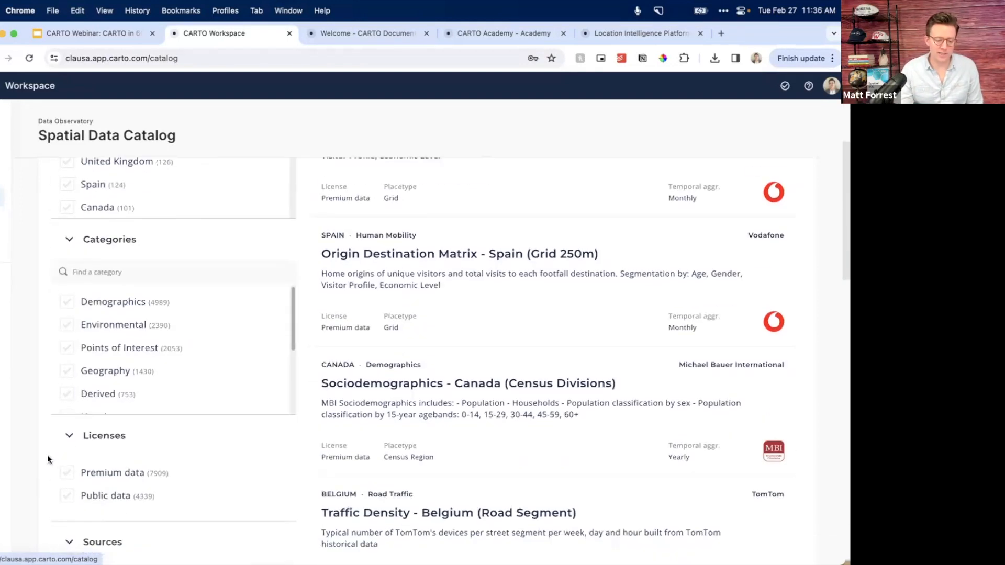
- Filter the catalog by the Public data license and the United States of America country
{"action": "left_click", "coordinate": [66, 496]}
{"action": "mouse_move", "coordinate": [31, 466]}
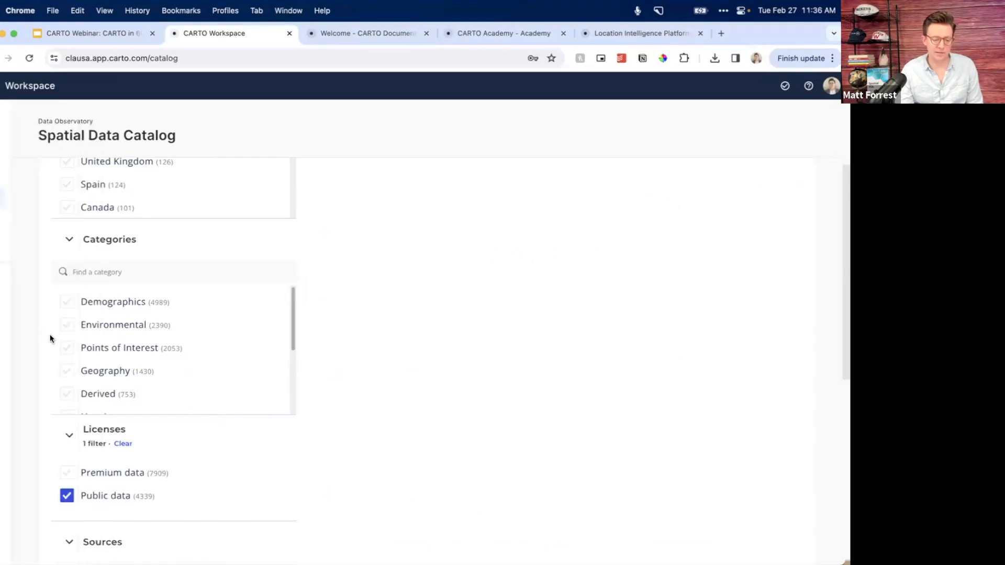
{"action": "scroll", "coordinate": [50, 339], "scroll_direction": "up", "scroll_amount": 4}
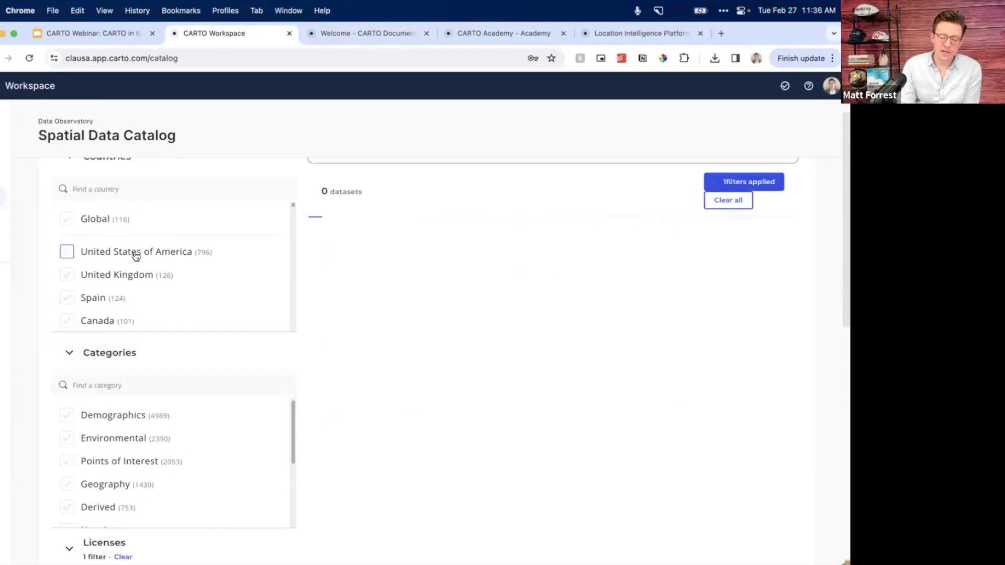
{"action": "left_click", "coordinate": [65, 256]}
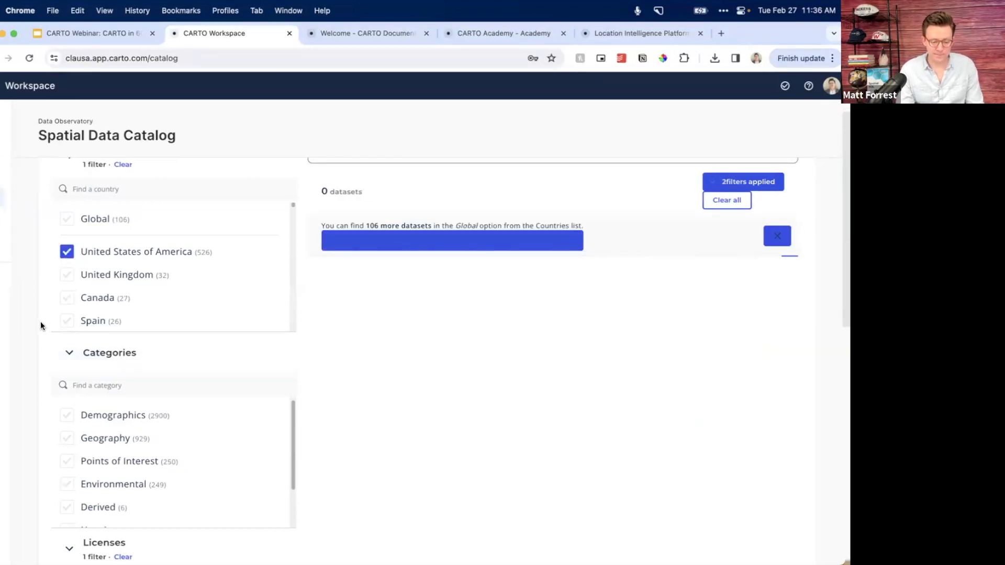
- Scroll the results to WorldPop grids such as Population Mosaics, 2020 (Grid 1km)
{"action": "scroll", "coordinate": [40, 325], "scroll_direction": "down", "scroll_amount": 1}
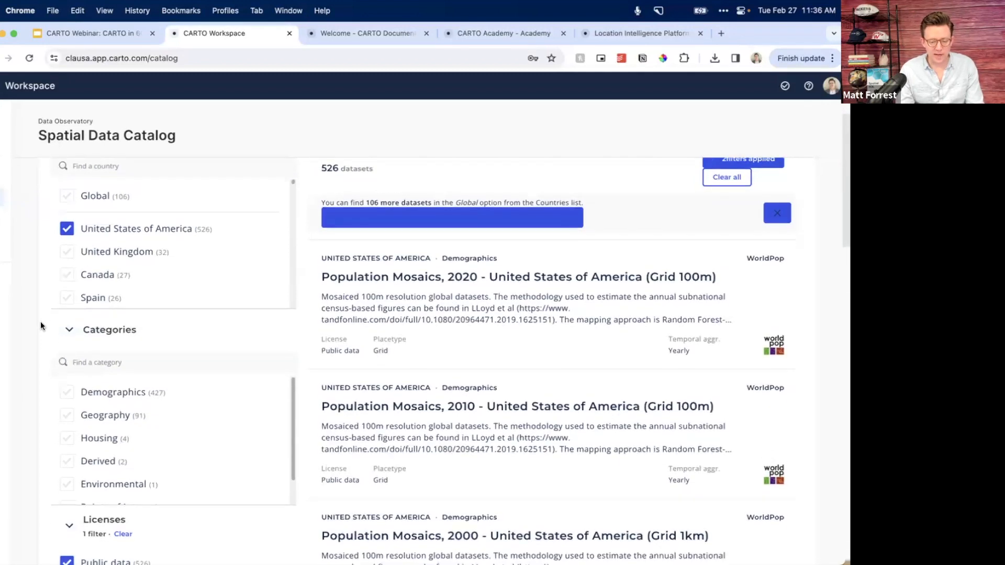
{"action": "scroll", "coordinate": [40, 325], "scroll_direction": "down", "scroll_amount": 5}
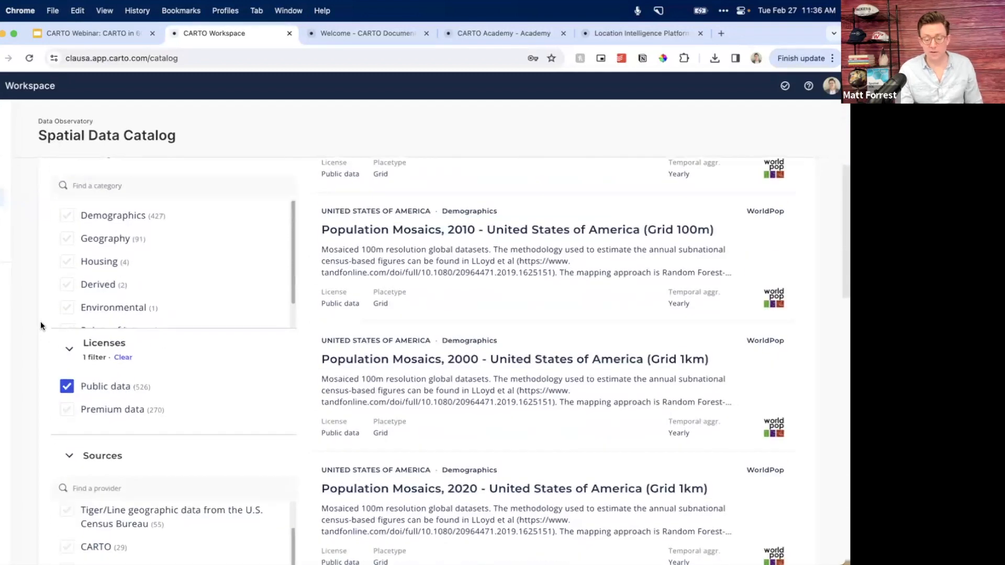
{"action": "scroll", "coordinate": [41, 325], "scroll_direction": "down", "scroll_amount": 1}
{"action": "scroll", "coordinate": [41, 326], "scroll_direction": "down", "scroll_amount": 2}
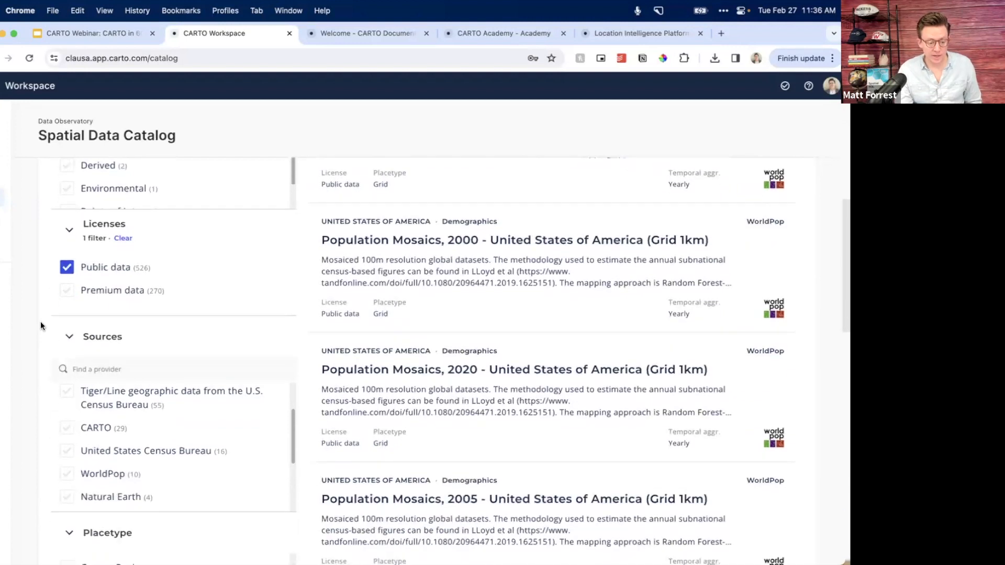
{"action": "scroll", "coordinate": [93, 418], "scroll_direction": "down", "scroll_amount": 3}
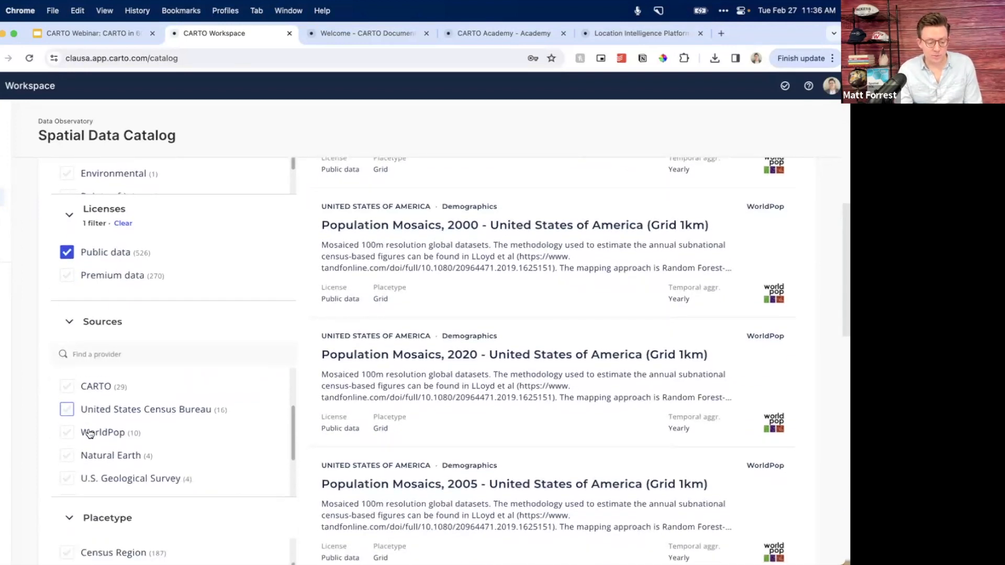
{"action": "scroll", "coordinate": [89, 432], "scroll_direction": "down", "scroll_amount": 1}
{"action": "scroll", "coordinate": [89, 433], "scroll_direction": "up", "scroll_amount": 4}
{"action": "scroll", "coordinate": [89, 428], "scroll_direction": "up", "scroll_amount": 1}
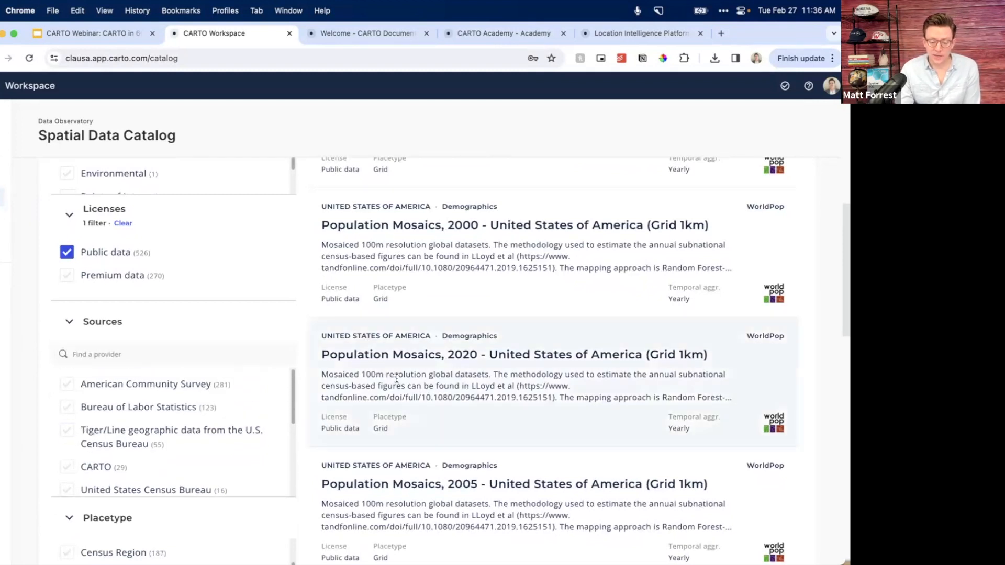
{"action": "scroll", "coordinate": [398, 344], "scroll_direction": "down", "scroll_amount": 1}
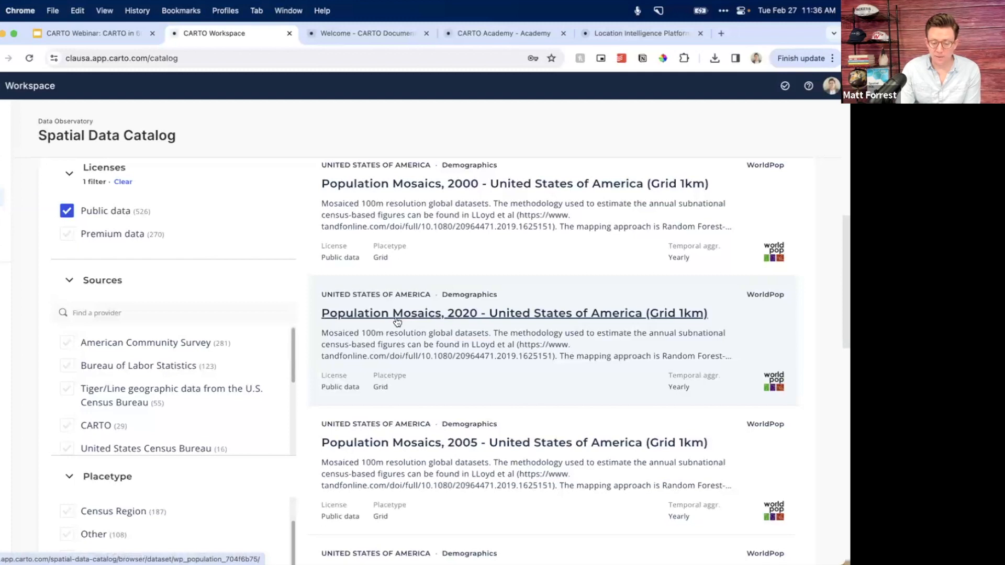
- Open the Population Mosaics, 2020 (Grid 1km) dataset, preview its data table, then its population grid map
{"action": "left_click", "coordinate": [661, 313]}
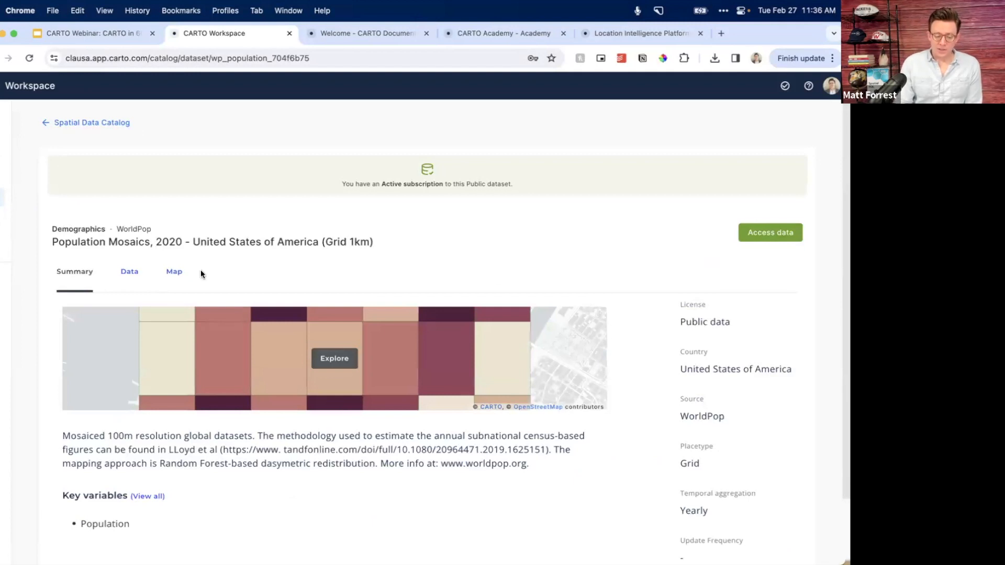
{"action": "scroll", "coordinate": [142, 362], "scroll_direction": "down", "scroll_amount": 3}
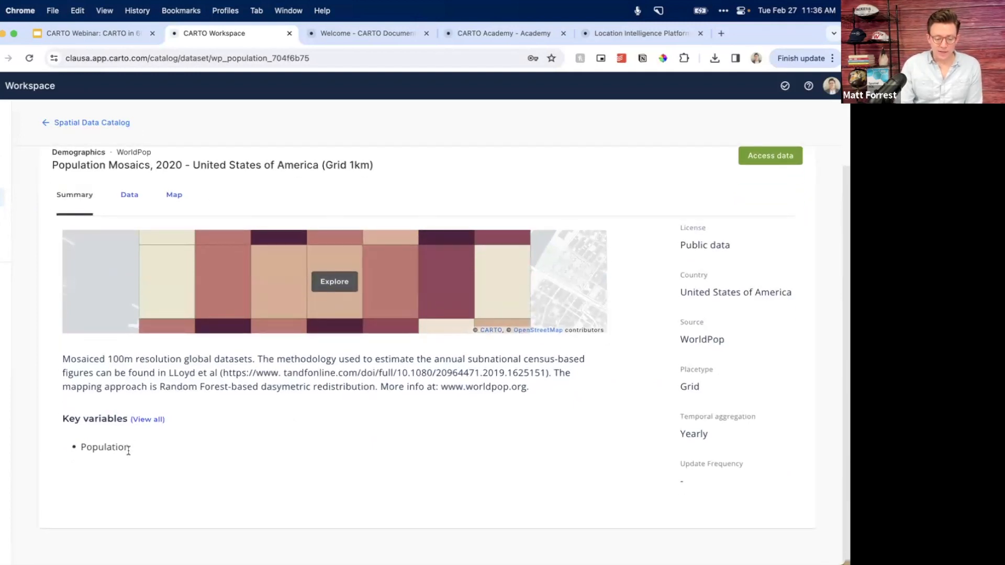
{"action": "left_click", "coordinate": [129, 195]}
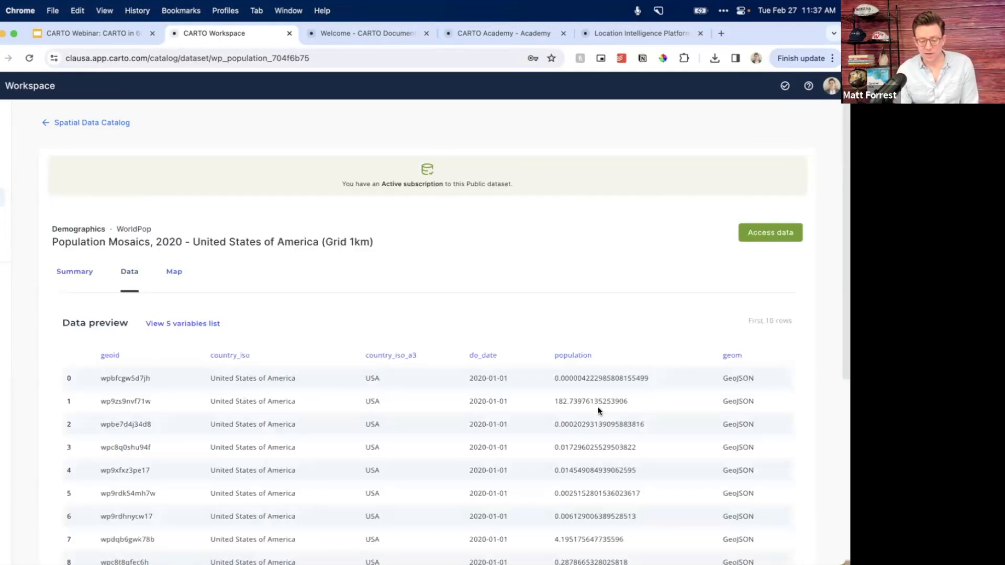
{"action": "left_click", "coordinate": [174, 272]}
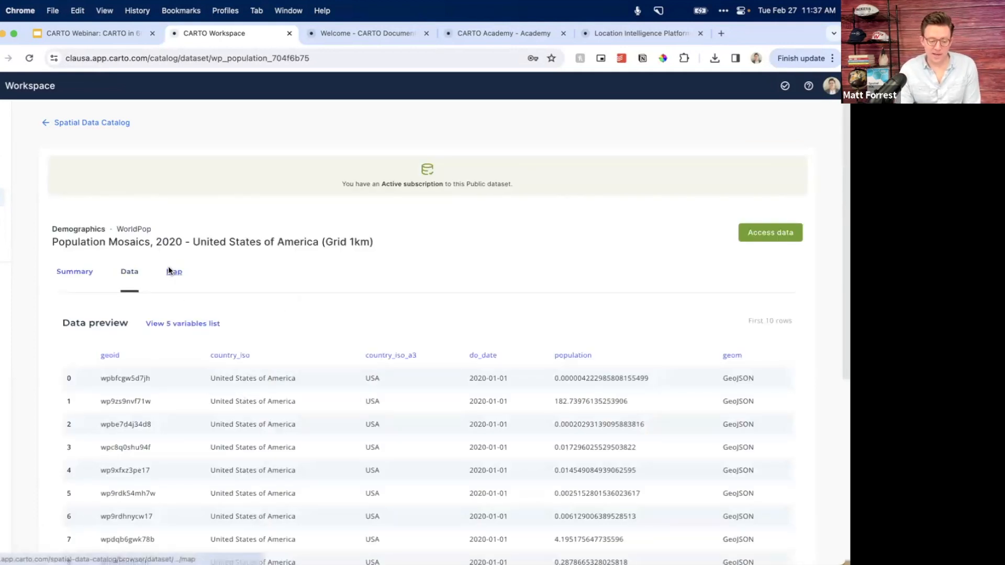
{"action": "scroll", "coordinate": [367, 442], "scroll_direction": "down", "scroll_amount": 3}
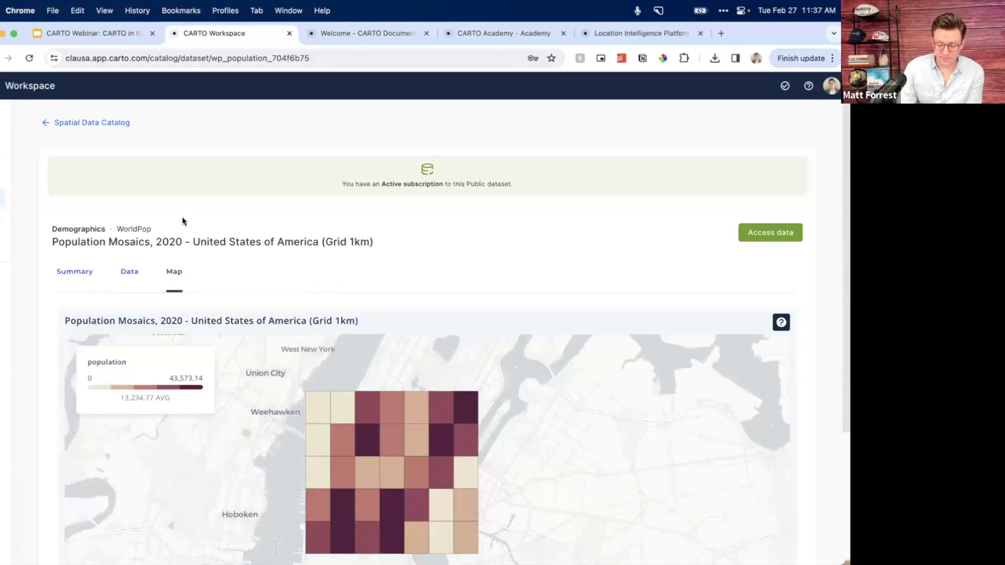
- Back in the Spatial Data Catalog, add WorldPop as a Sources filter
{"action": "left_click", "coordinate": [47, 122]}
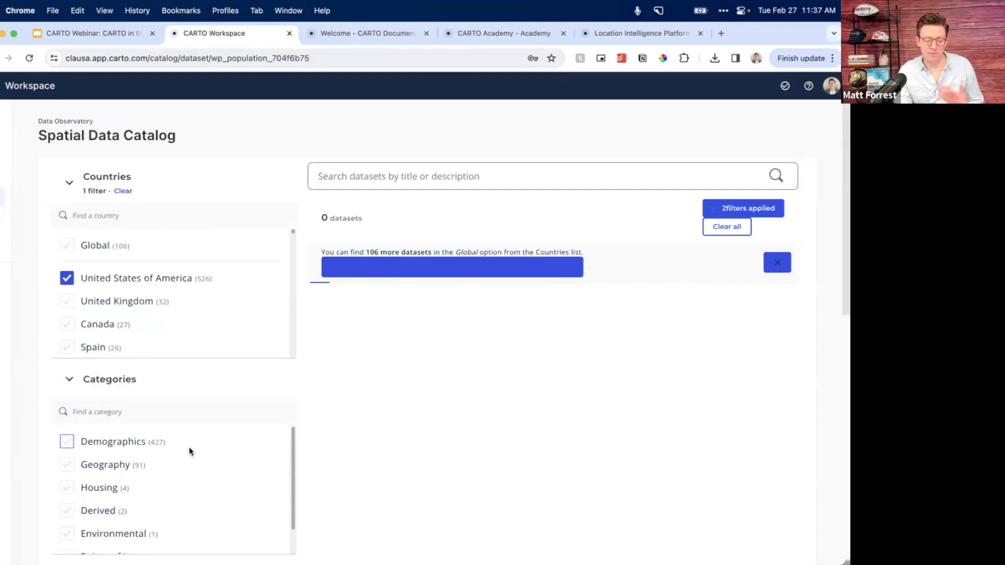
{"action": "scroll", "coordinate": [190, 447], "scroll_direction": "down", "scroll_amount": 1}
{"action": "scroll", "coordinate": [67, 461], "scroll_direction": "down", "scroll_amount": 2}
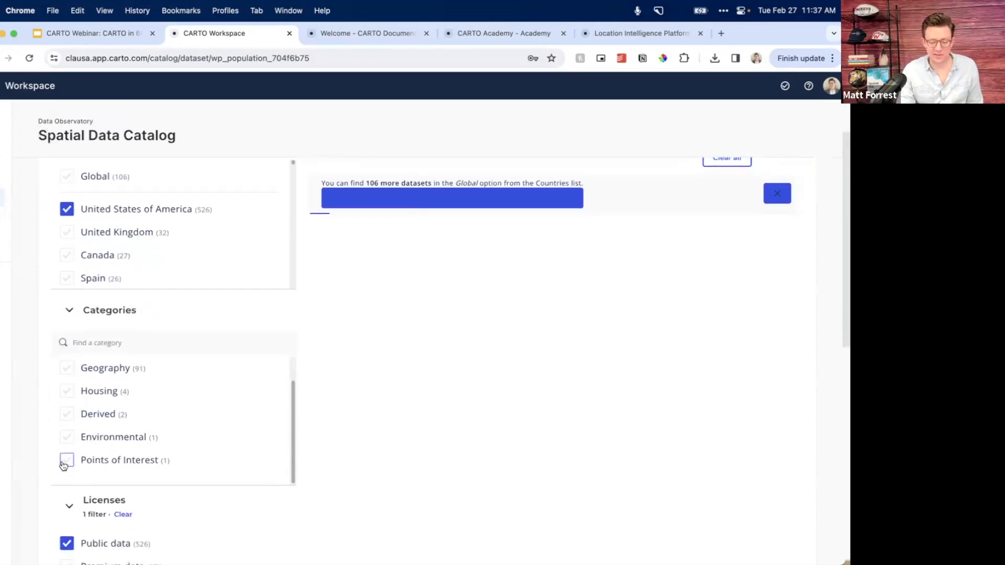
{"action": "scroll", "coordinate": [388, 394], "scroll_direction": "down", "scroll_amount": 1}
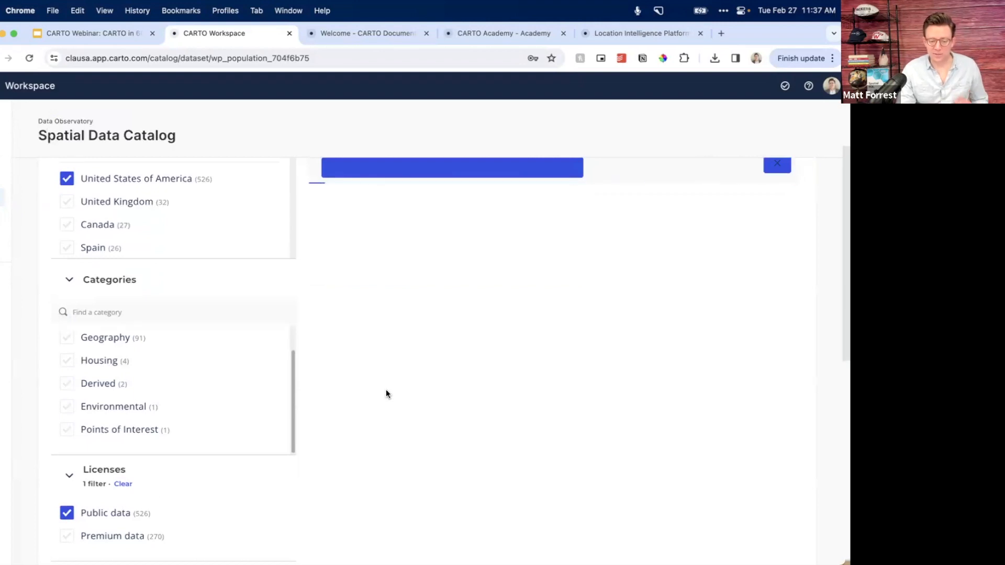
{"action": "scroll", "coordinate": [385, 390], "scroll_direction": "down", "scroll_amount": 10}
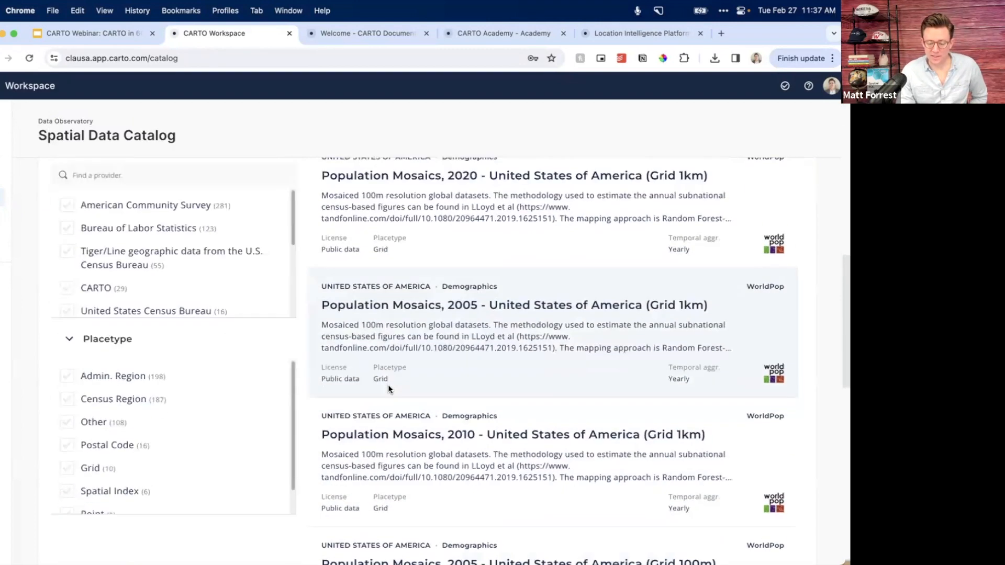
{"action": "scroll", "coordinate": [388, 385], "scroll_direction": "up", "scroll_amount": 3}
{"action": "scroll", "coordinate": [388, 384], "scroll_direction": "up", "scroll_amount": 3}
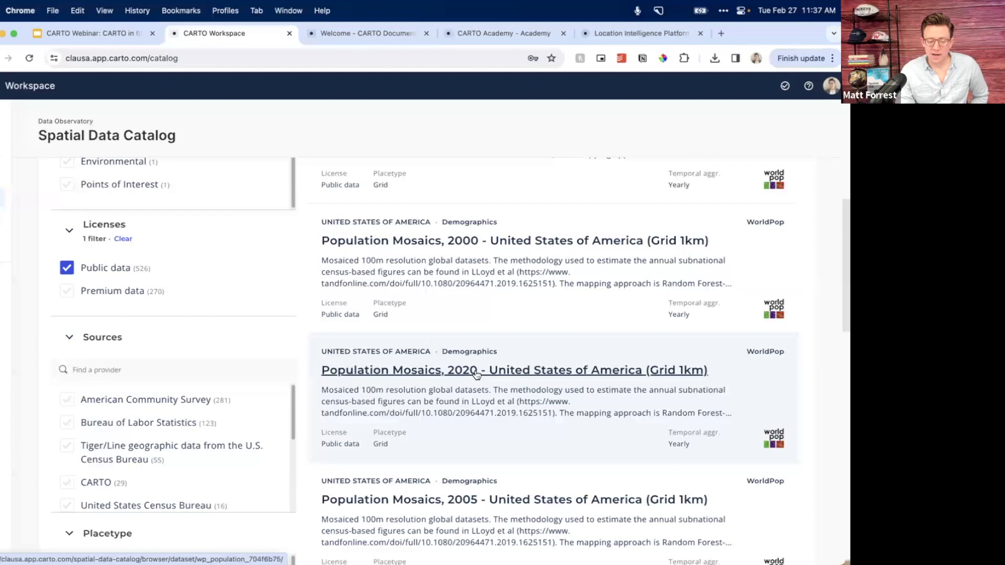
{"action": "scroll", "coordinate": [49, 450], "scroll_direction": "down", "scroll_amount": 6}
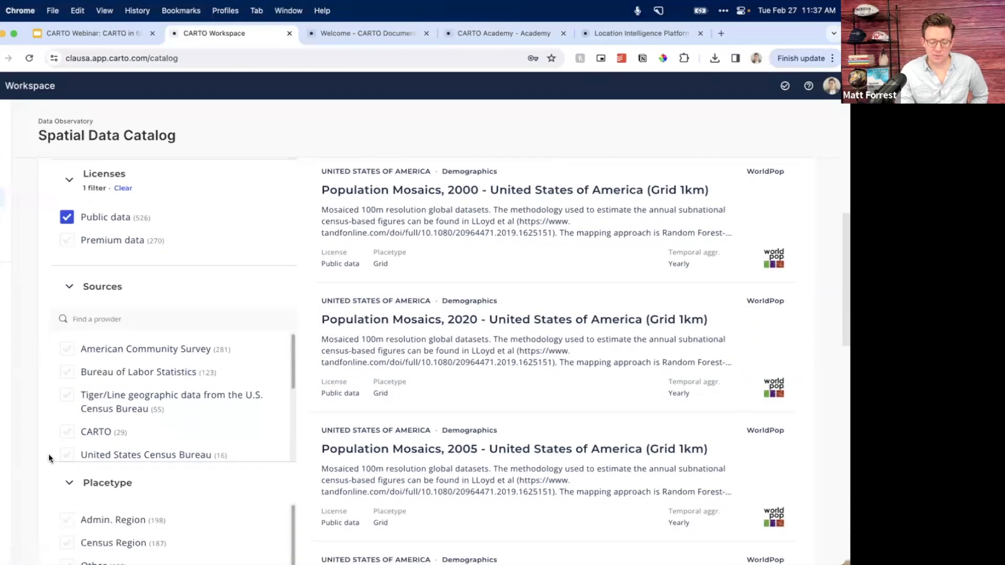
{"action": "scroll", "coordinate": [50, 459], "scroll_direction": "up", "scroll_amount": 3}
{"action": "scroll", "coordinate": [60, 403], "scroll_direction": "down", "scroll_amount": 3}
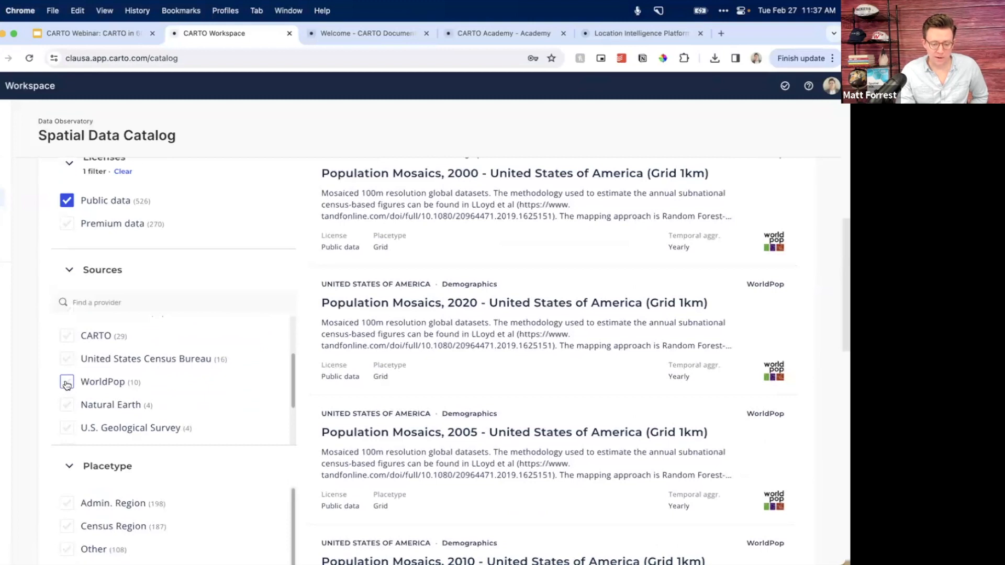
{"action": "left_click", "coordinate": [66, 384]}
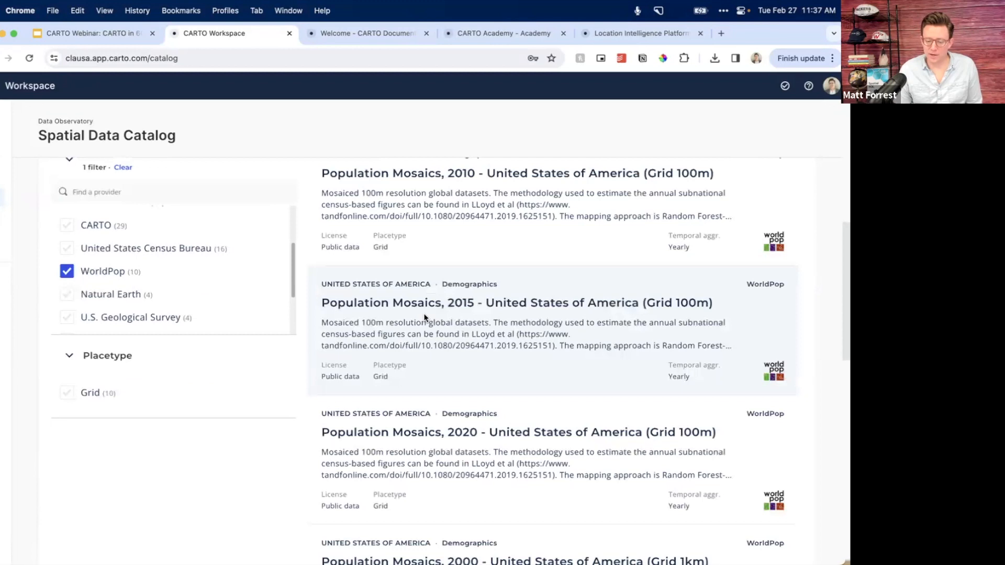
- Reopen the Population Mosaics, 2020 (Grid 1km) dataset from the filtered results
{"action": "scroll", "coordinate": [424, 317], "scroll_direction": "down", "scroll_amount": 5}
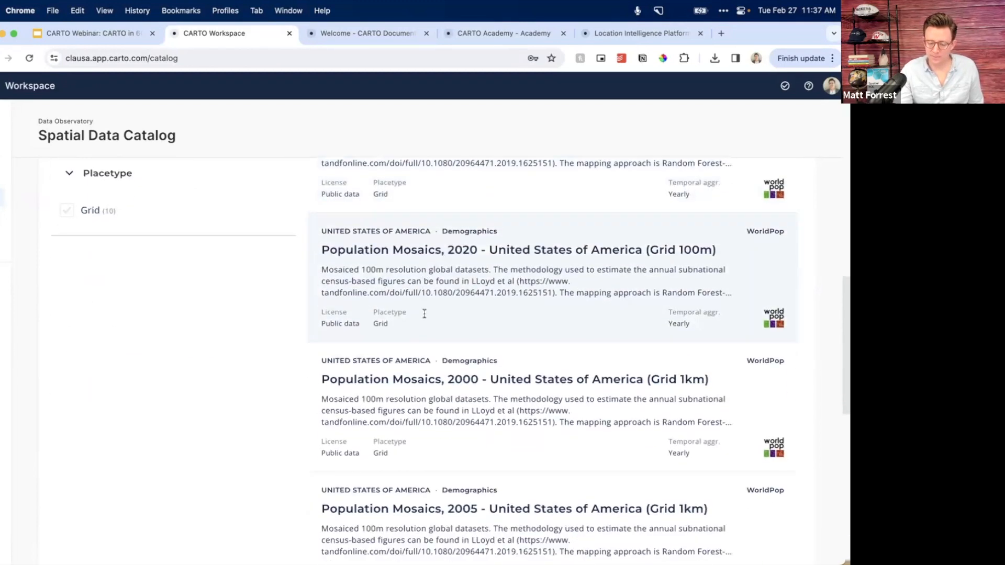
{"action": "scroll", "coordinate": [430, 440], "scroll_direction": "down", "scroll_amount": 3}
{"action": "scroll", "coordinate": [430, 436], "scroll_direction": "down", "scroll_amount": 4}
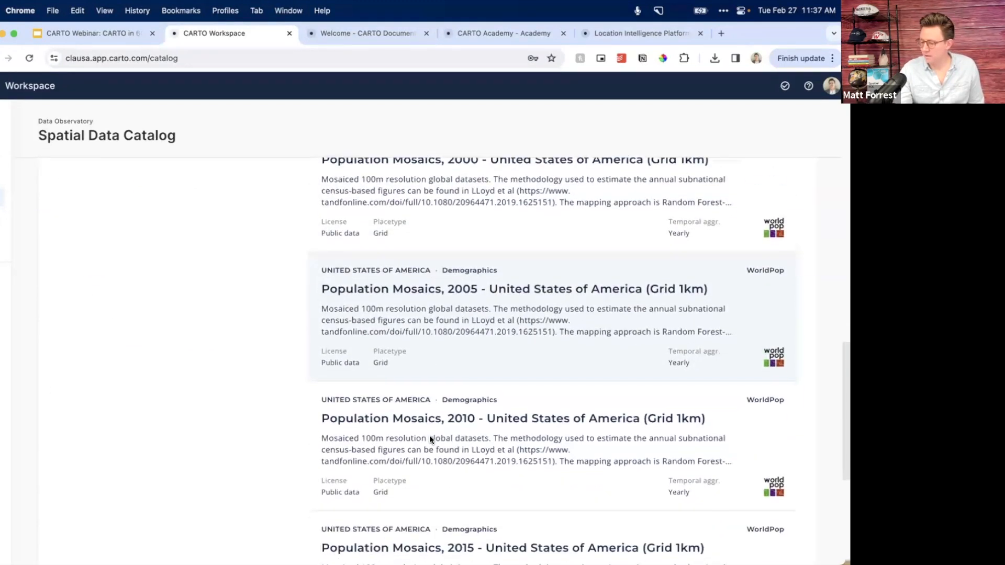
{"action": "scroll", "coordinate": [429, 435], "scroll_direction": "down", "scroll_amount": 5}
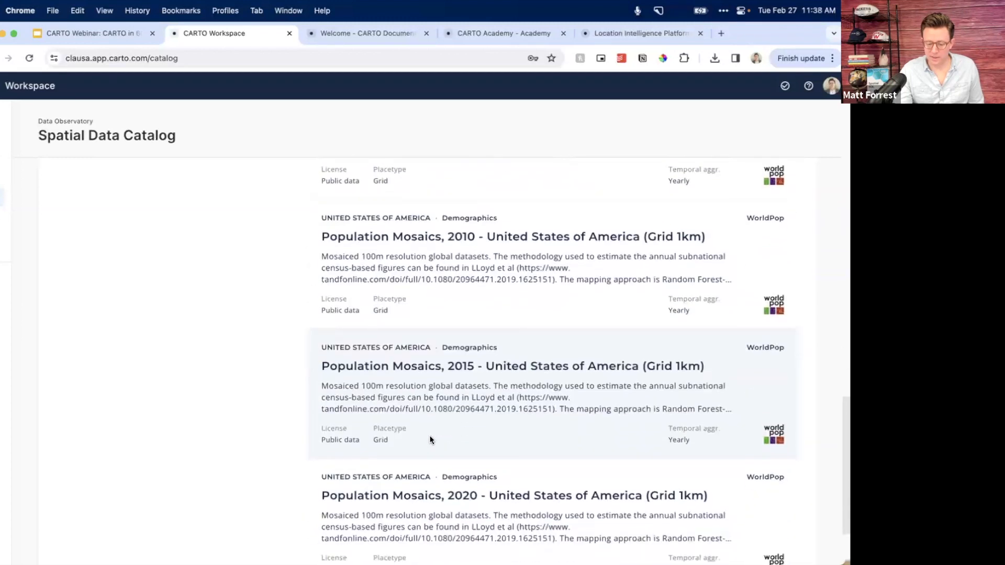
{"action": "left_click", "coordinate": [442, 411]}
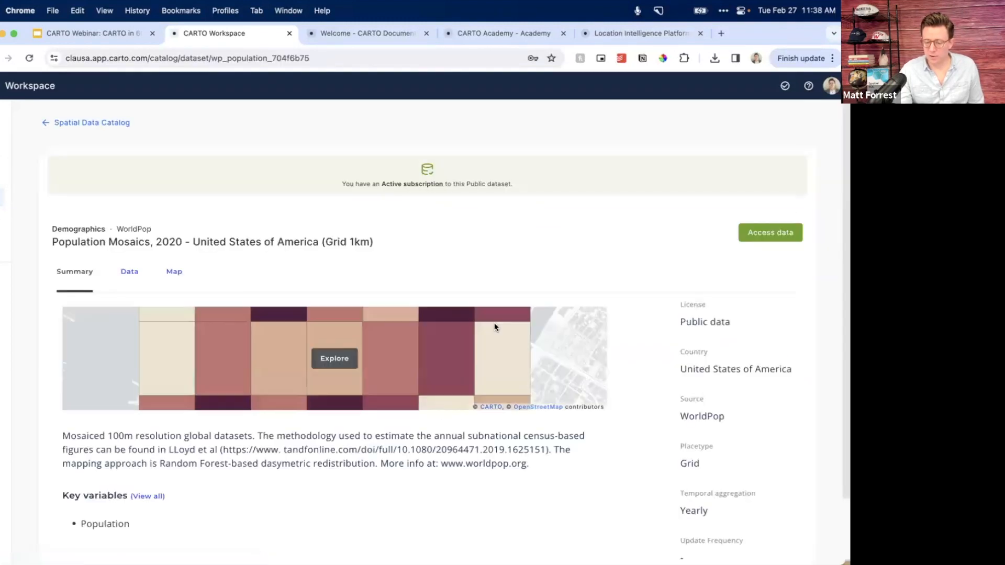
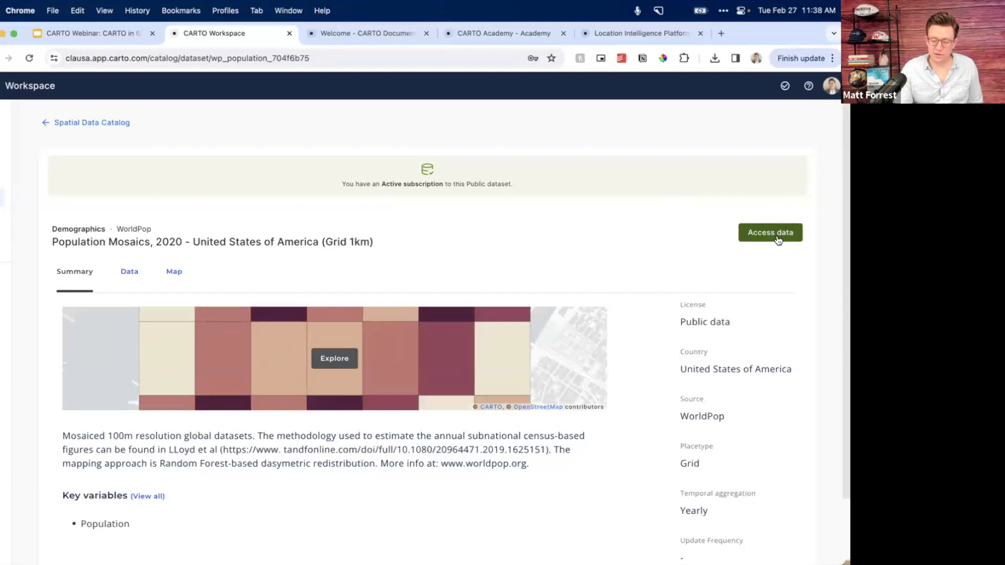
- Open the subscribed Population Mosaics, 2020 – United States (Grid 1km) dataset page via Access data
{"action": "left_click", "coordinate": [778, 240]}
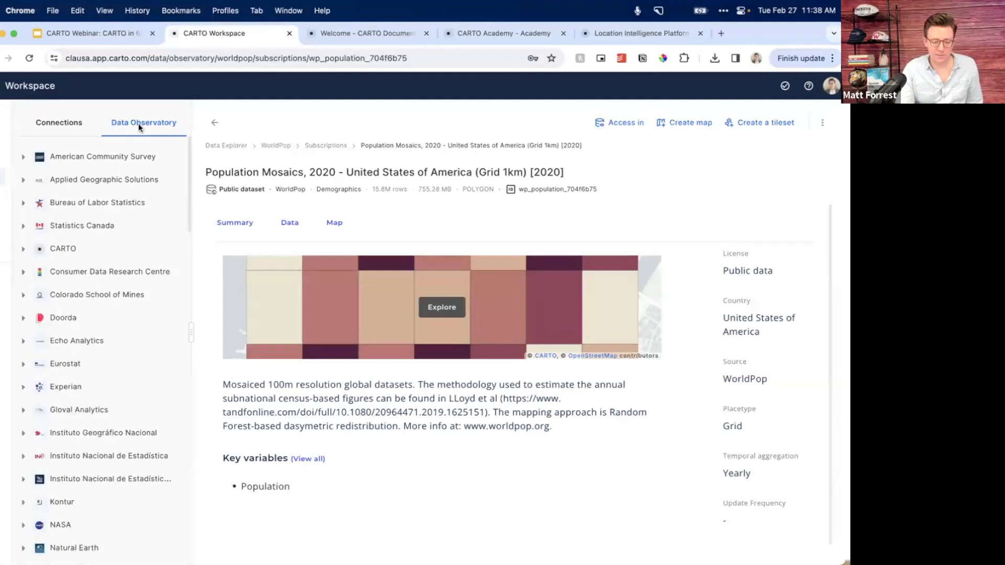
- Preview the population dataset's data table and its map
{"action": "scroll", "coordinate": [78, 292], "scroll_direction": "down", "scroll_amount": 15}
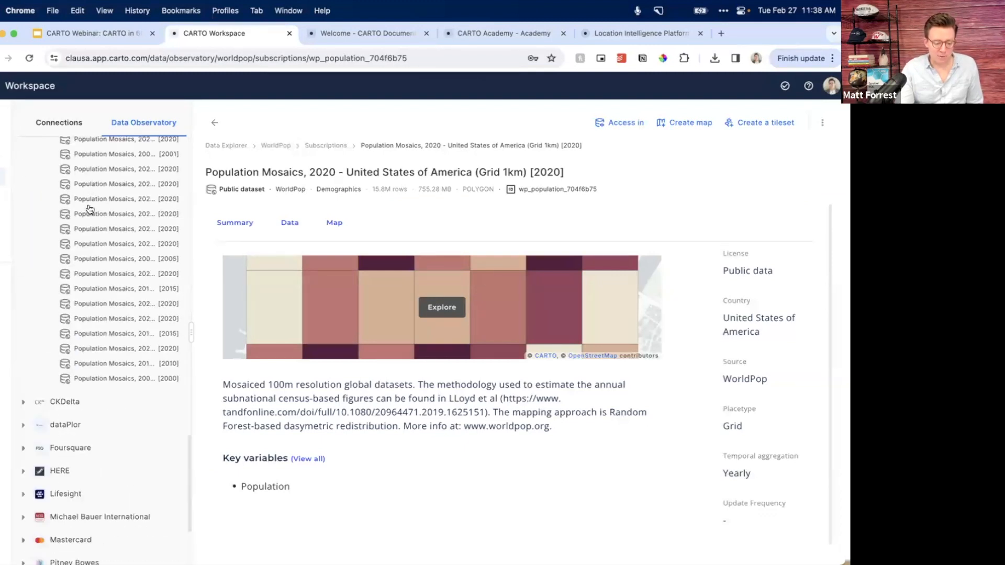
{"action": "scroll", "coordinate": [77, 291], "scroll_direction": "up", "scroll_amount": 10}
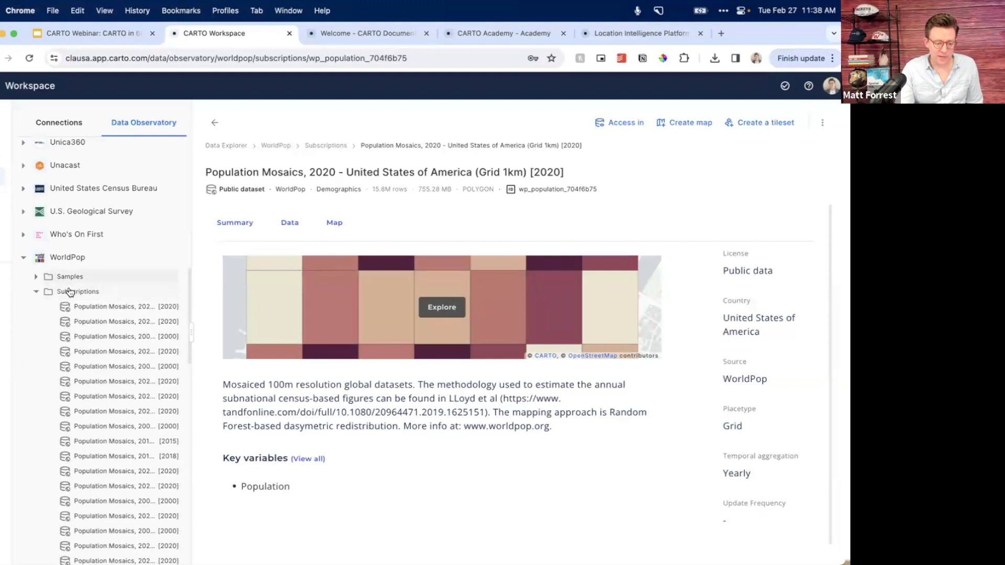
{"action": "scroll", "coordinate": [91, 364], "scroll_direction": "down", "scroll_amount": 2}
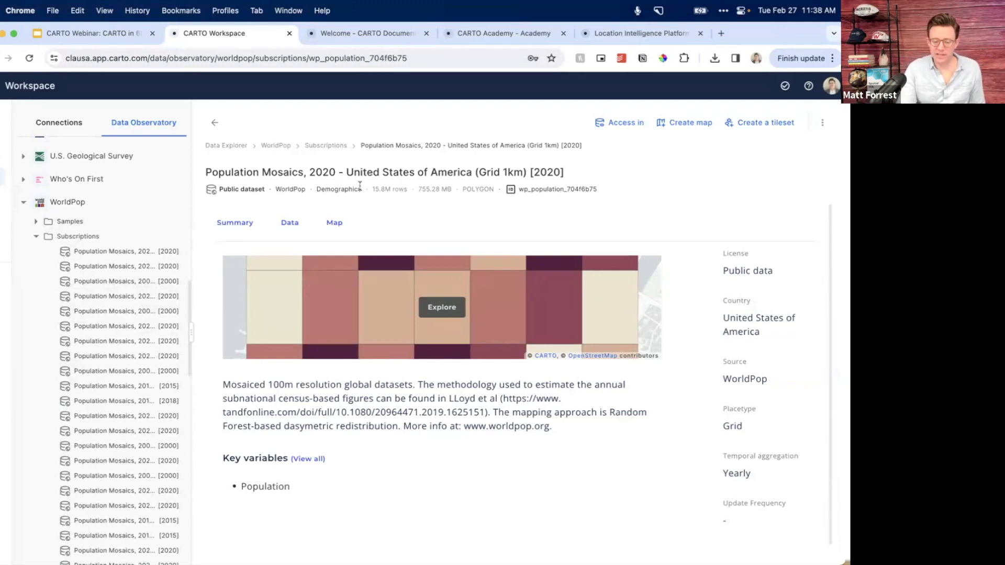
{"action": "left_click", "coordinate": [291, 225]}
{"action": "left_click", "coordinate": [334, 222]}
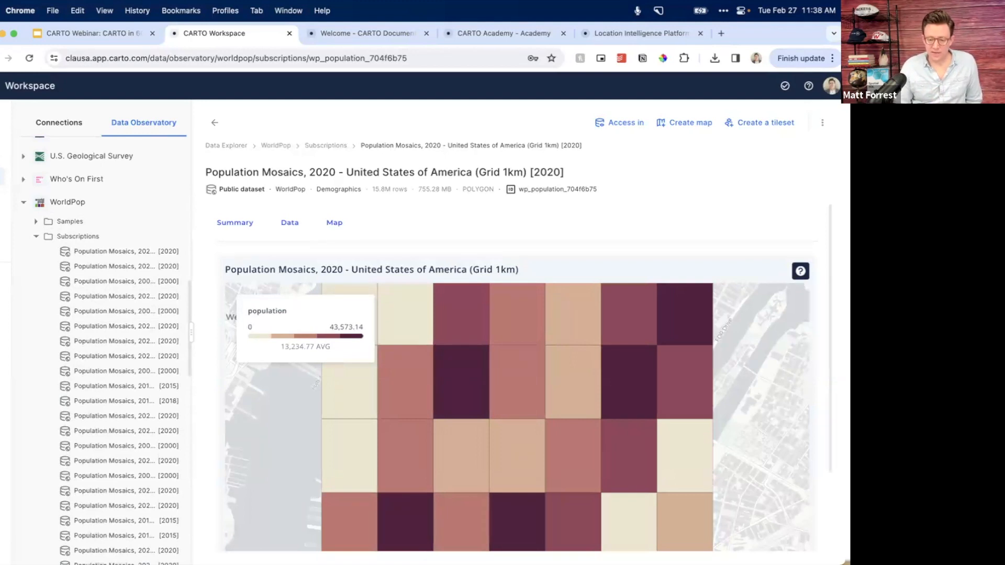
- Check the dataset's Access in connections and options menu, then go to the Workflows list
{"action": "left_click", "coordinate": [621, 123]}
{"action": "left_click", "coordinate": [658, 146]}
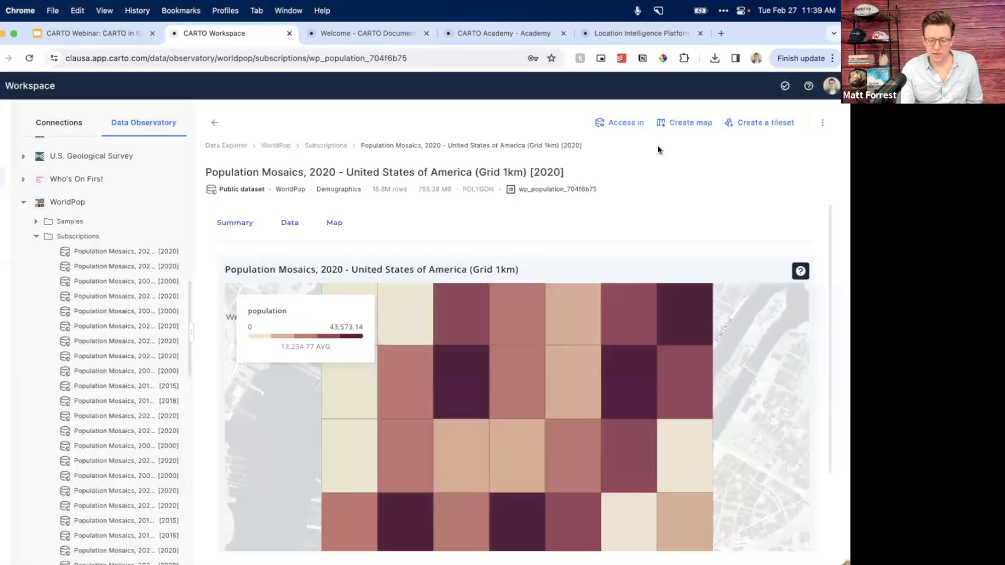
{"action": "left_click", "coordinate": [823, 122]}
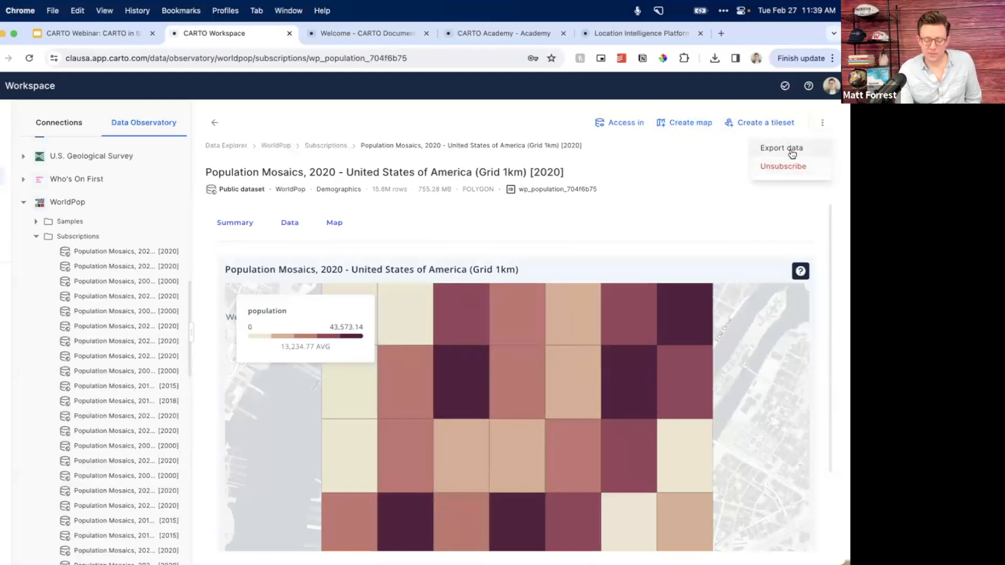
{"action": "left_click", "coordinate": [642, 180]}
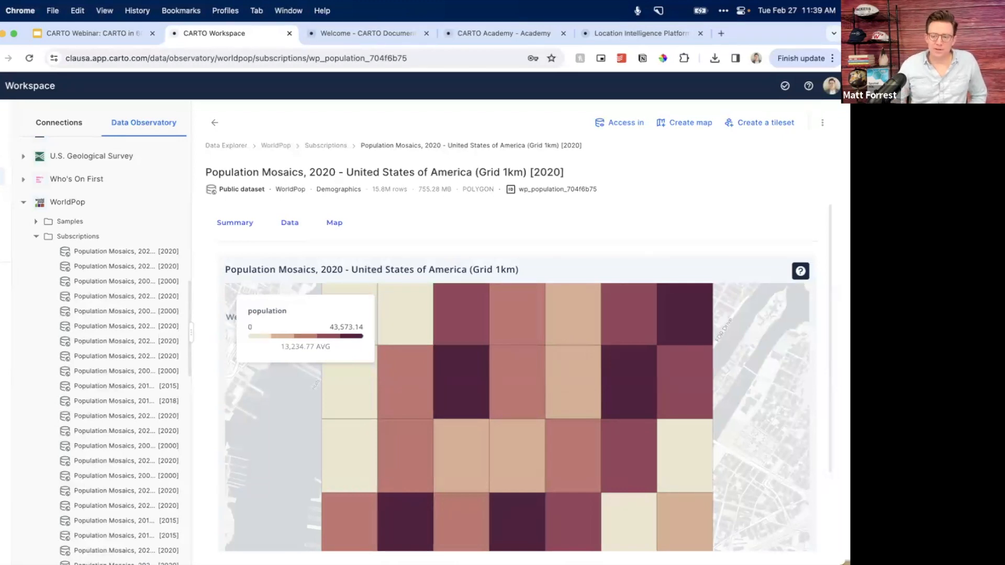
{"action": "left_click", "coordinate": [79, 156]}
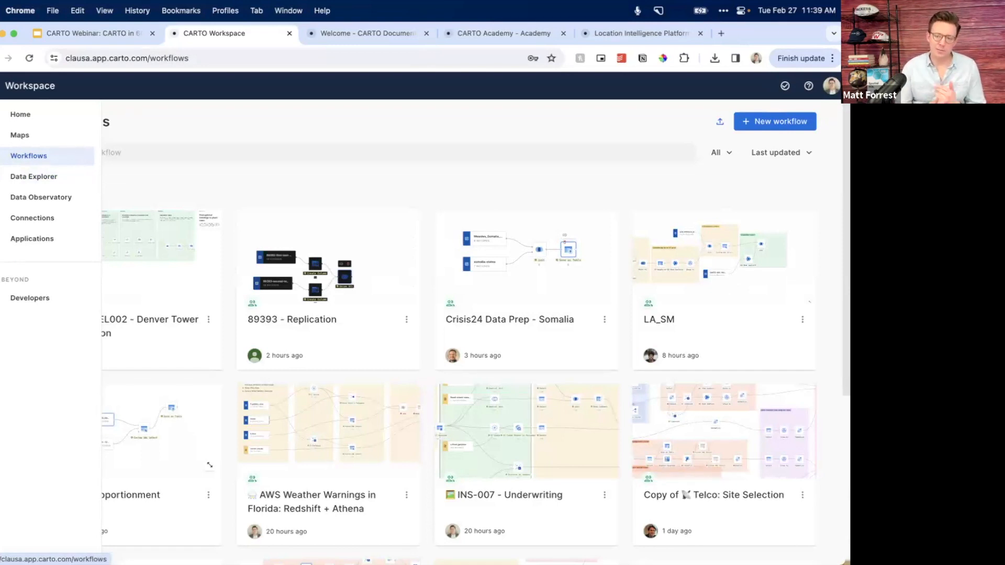
- Create a new workflow using the CARTO Data Warehouse connection
{"action": "left_click", "coordinate": [778, 127]}
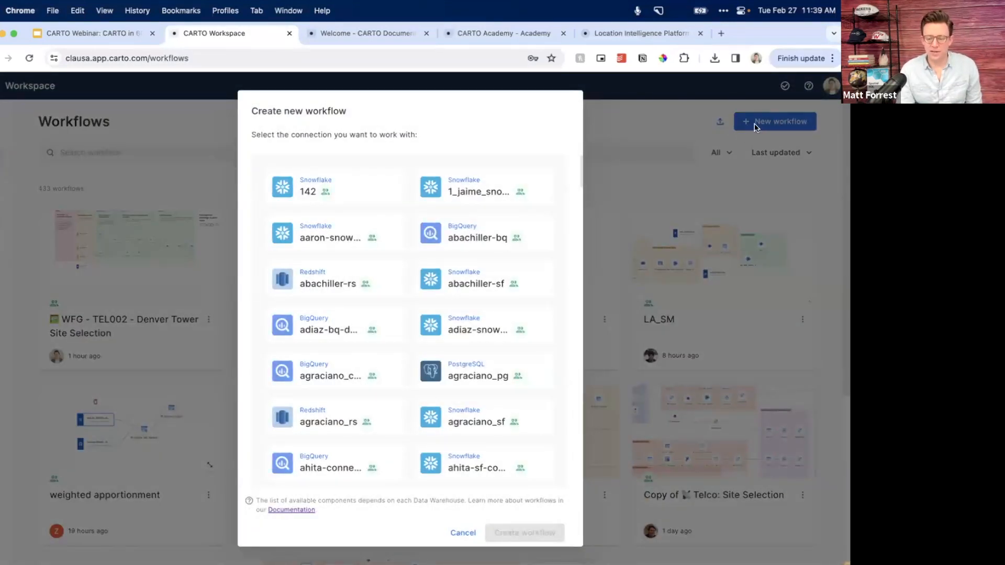
{"action": "scroll", "coordinate": [473, 325], "scroll_direction": "down", "scroll_amount": 8}
{"action": "scroll", "coordinate": [474, 325], "scroll_direction": "down", "scroll_amount": 5}
{"action": "left_click", "coordinate": [455, 401]}
{"action": "left_click", "coordinate": [534, 532]}
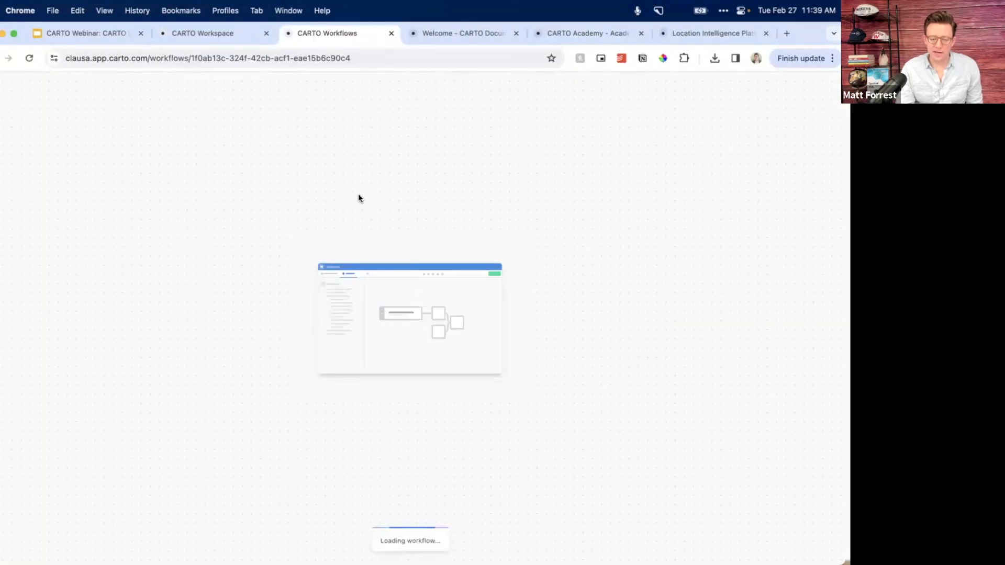
- Return to the workflows list and create another workflow on the CARTO Data Warehouse connection
{"action": "left_click", "coordinate": [221, 33]}
{"action": "left_click", "coordinate": [775, 121]}
{"action": "scroll", "coordinate": [477, 382], "scroll_direction": "down", "scroll_amount": 4}
{"action": "scroll", "coordinate": [478, 383], "scroll_direction": "down", "scroll_amount": 6}
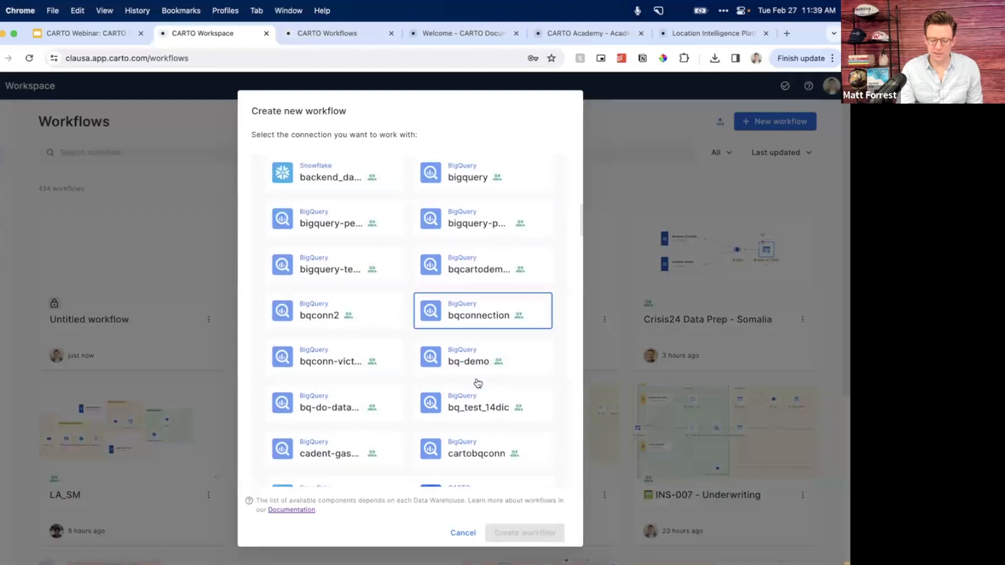
{"action": "left_click", "coordinate": [485, 321]}
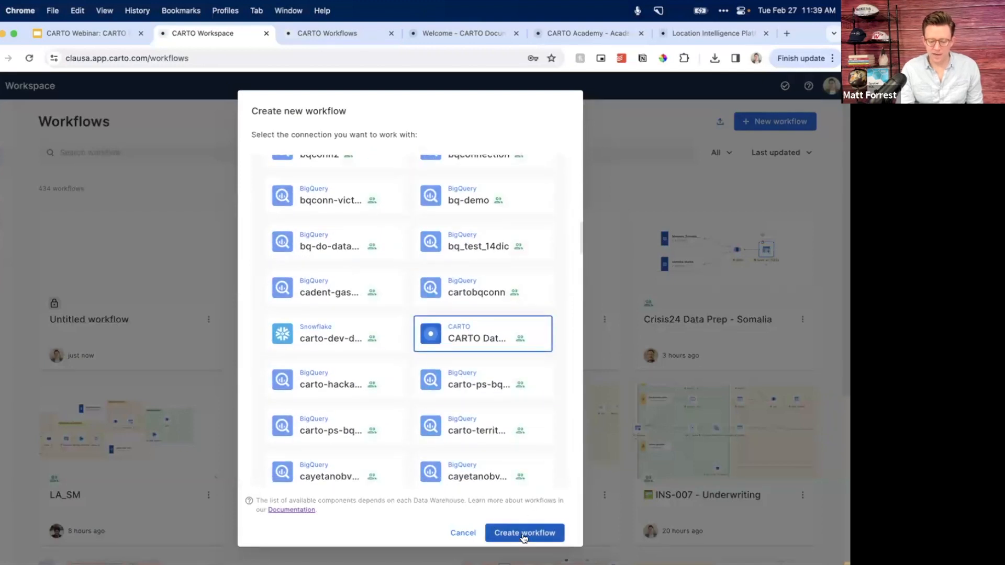
{"action": "left_click", "coordinate": [522, 533]}
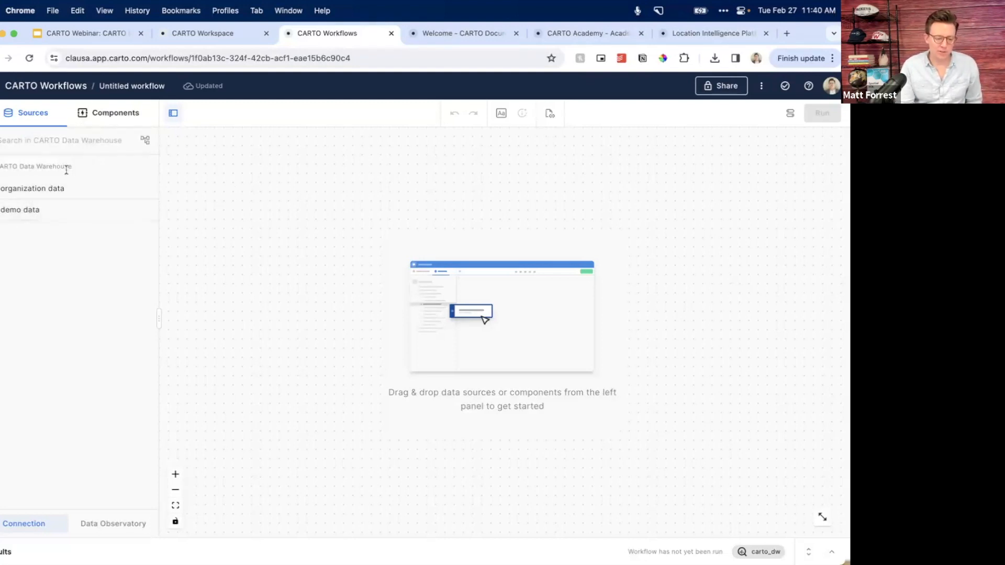
- Show workflow components as a categorized list and expand the Aggregation and Data Preparation groups
{"action": "left_click", "coordinate": [95, 114]}
{"action": "left_click", "coordinate": [144, 140]}
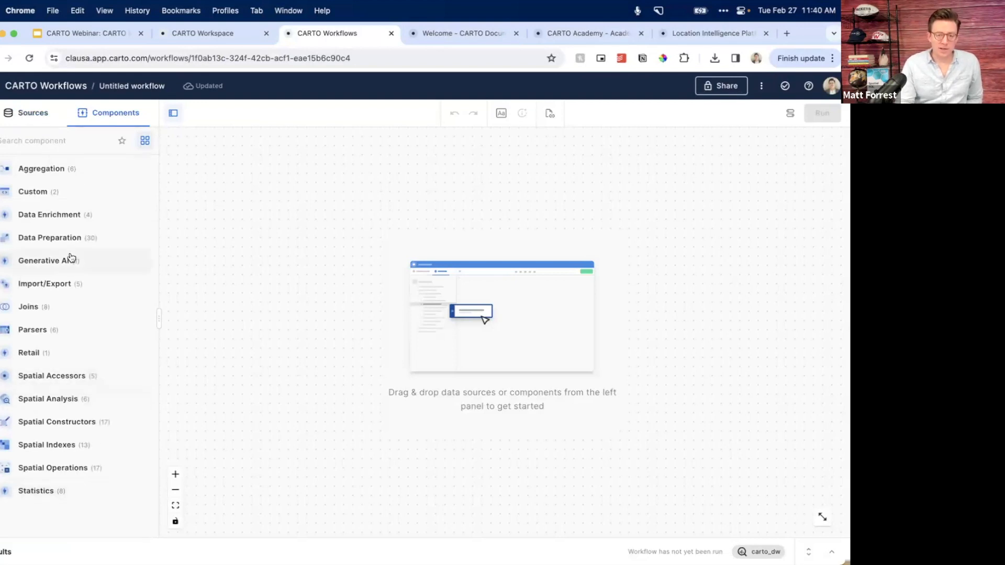
{"action": "left_click", "coordinate": [57, 174]}
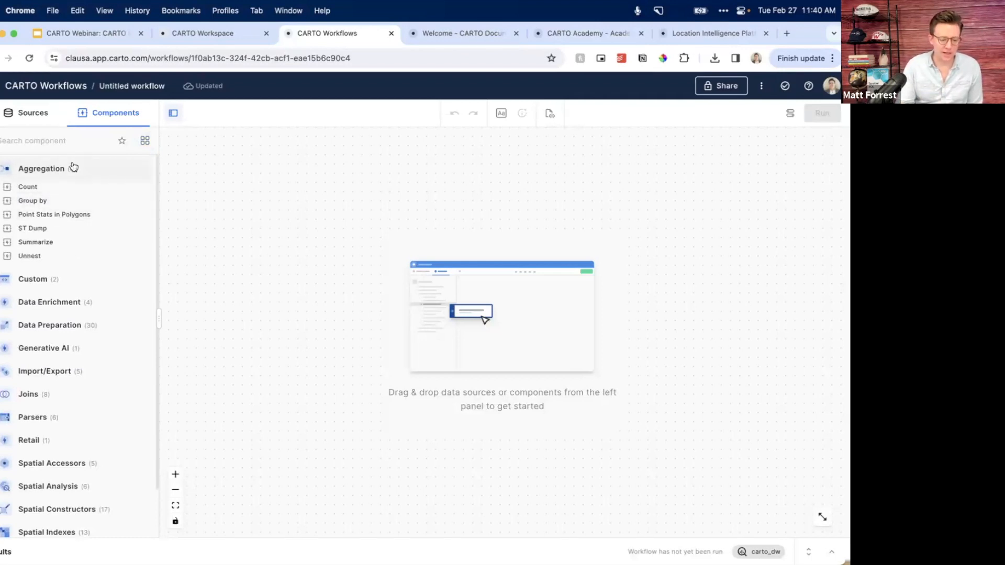
{"action": "left_click", "coordinate": [74, 168]}
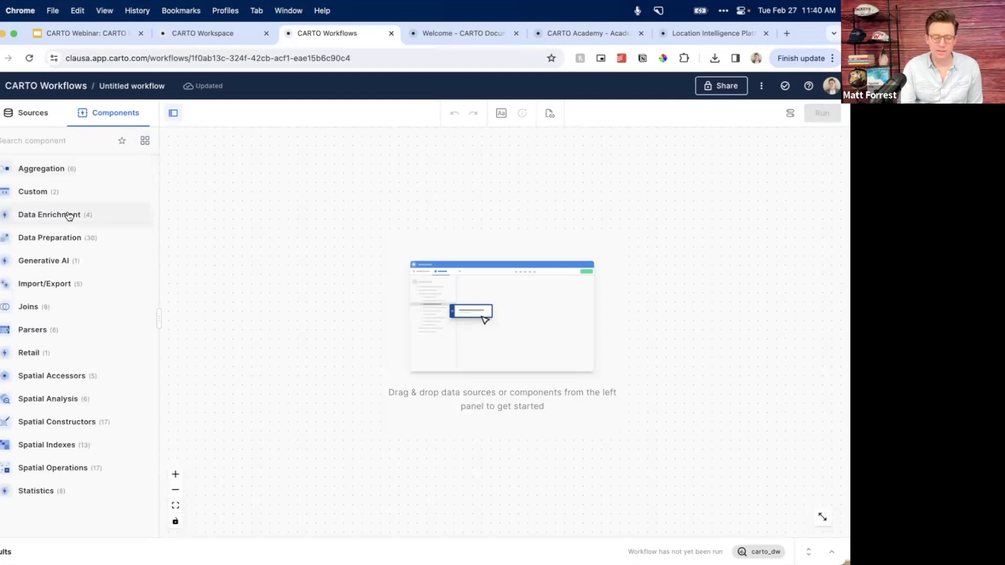
{"action": "left_click", "coordinate": [61, 237]}
{"action": "scroll", "coordinate": [61, 300], "scroll_direction": "down", "scroll_amount": 1}
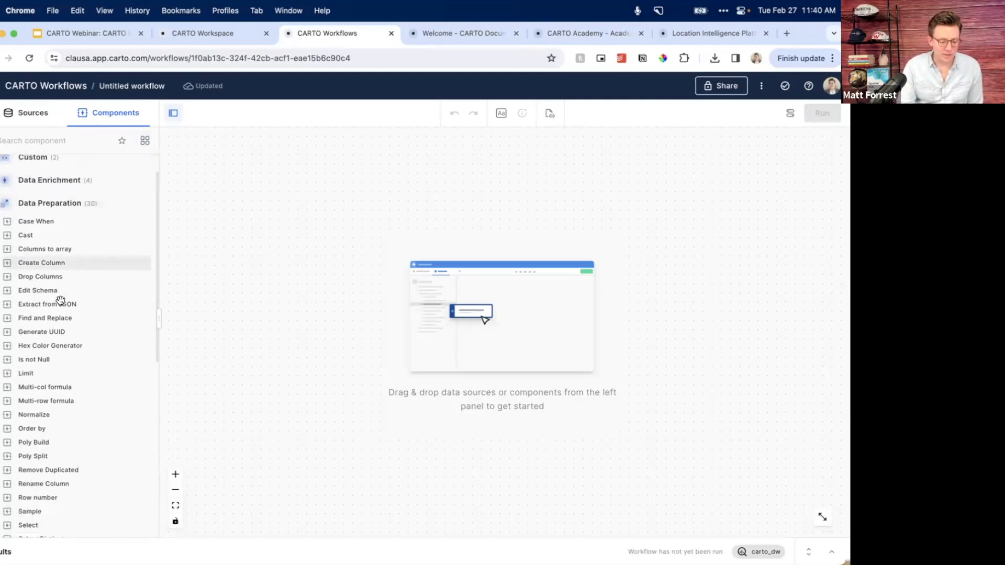
{"action": "scroll", "coordinate": [58, 244], "scroll_direction": "down", "scroll_amount": 2}
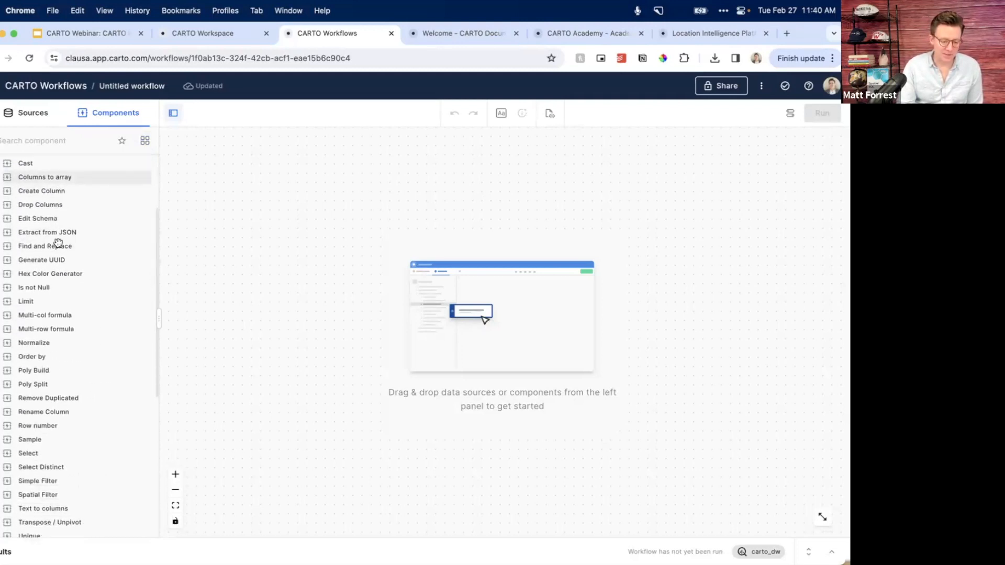
{"action": "scroll", "coordinate": [58, 243], "scroll_direction": "down", "scroll_amount": 1}
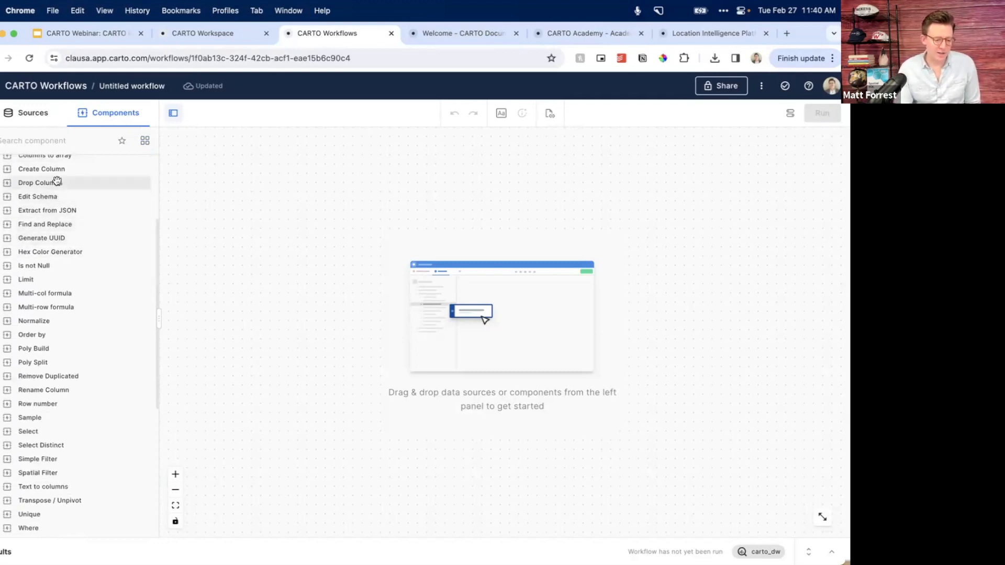
{"action": "scroll", "coordinate": [59, 451], "scroll_direction": "down", "scroll_amount": 2}
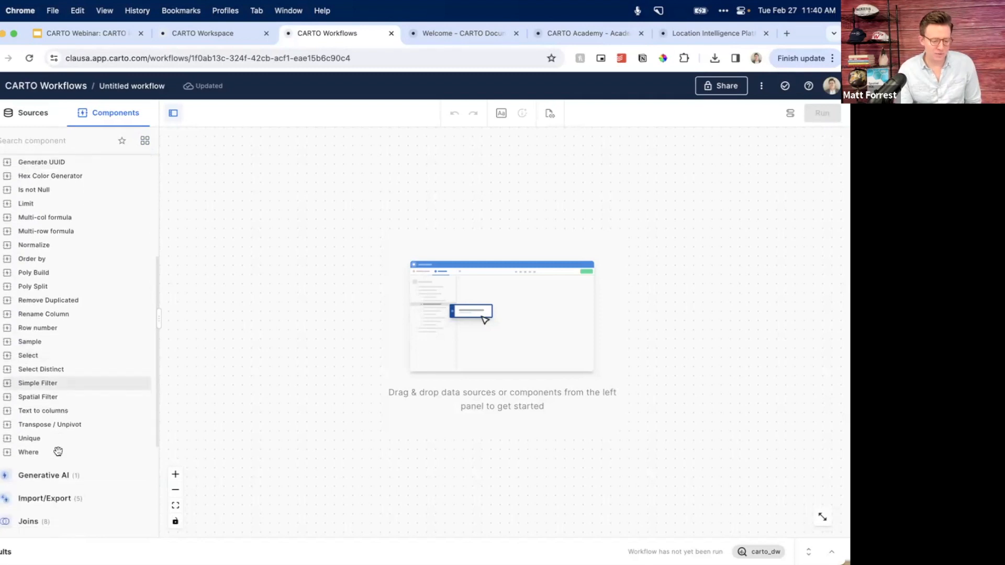
{"action": "scroll", "coordinate": [40, 450], "scroll_direction": "down", "scroll_amount": 2}
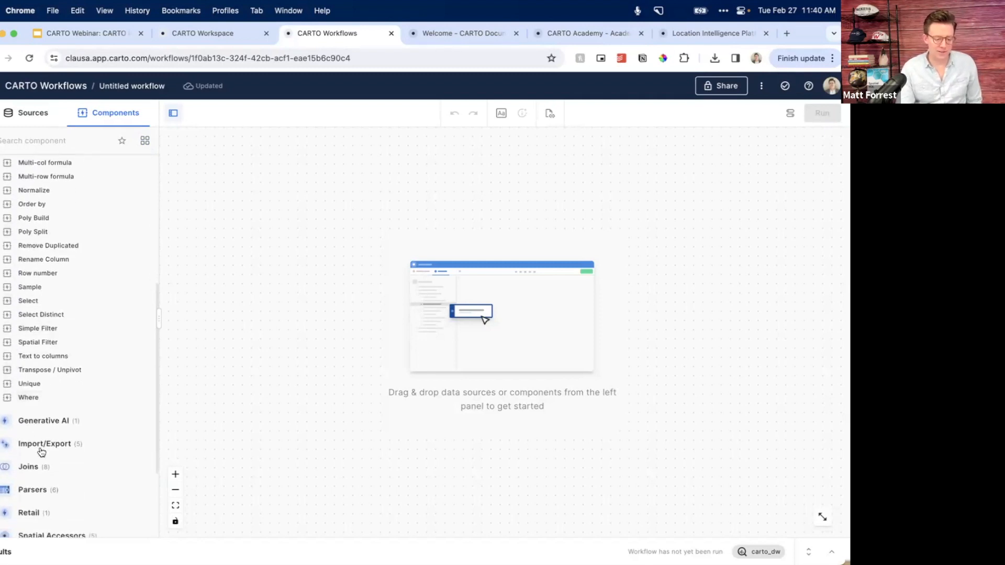
- Expand the Generative AI, Import/Export, Spatial Accessors, Spatial Analysis and Spatial Constructors groups
{"action": "left_click", "coordinate": [56, 421]}
{"action": "scroll", "coordinate": [55, 422], "scroll_direction": "down", "scroll_amount": 2}
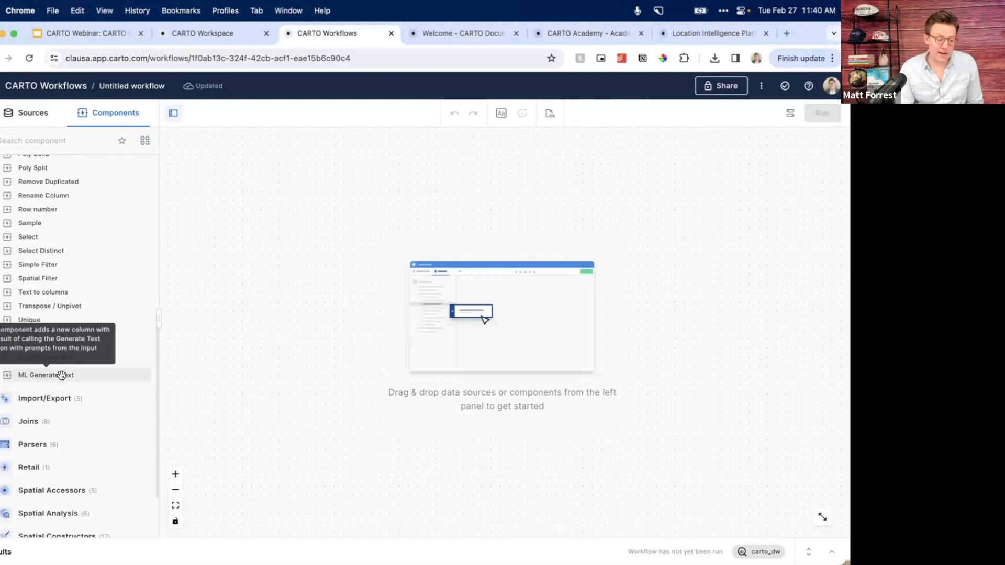
{"action": "scroll", "coordinate": [61, 375], "scroll_direction": "down", "scroll_amount": 3}
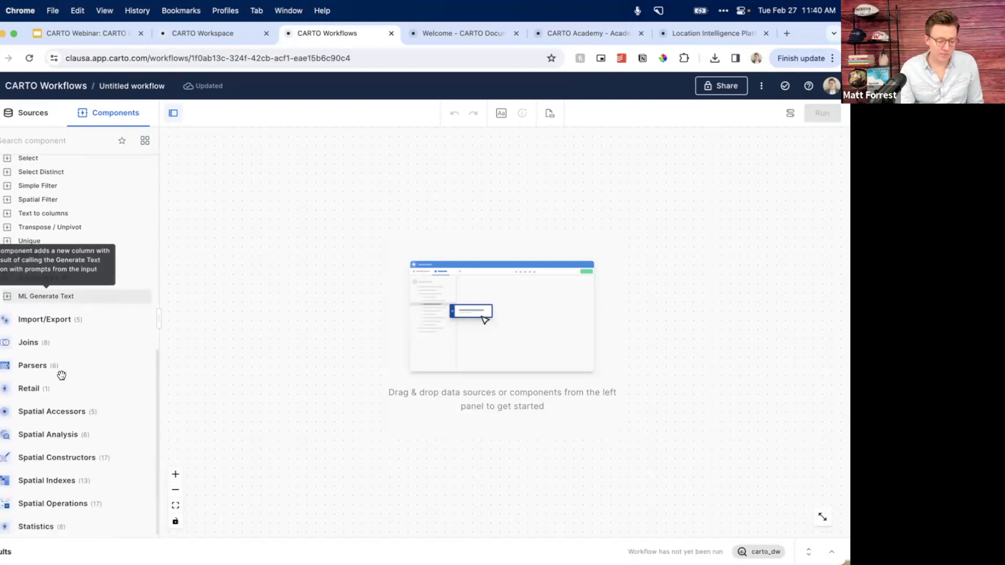
{"action": "left_click", "coordinate": [63, 324]}
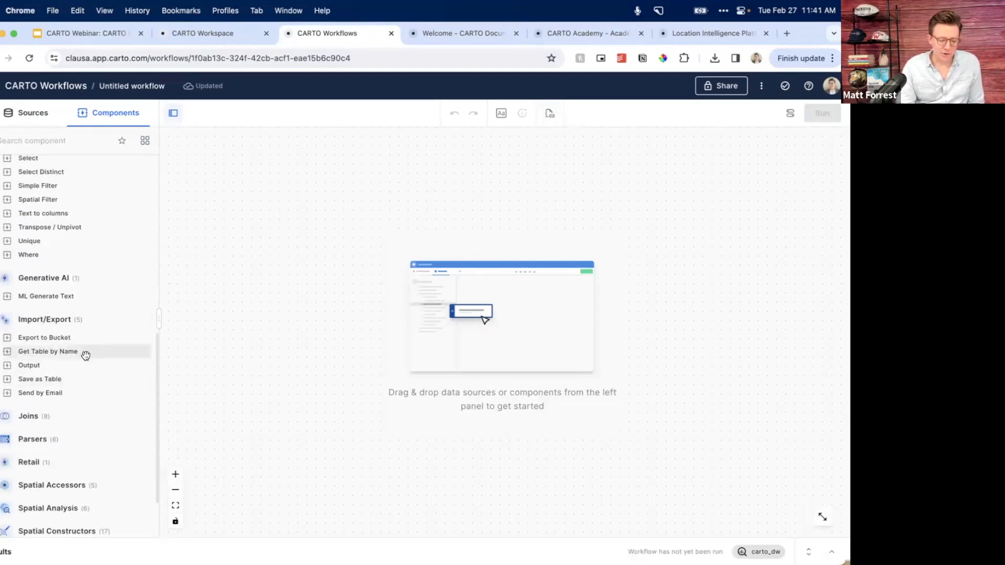
{"action": "scroll", "coordinate": [85, 356], "scroll_direction": "down", "scroll_amount": 3}
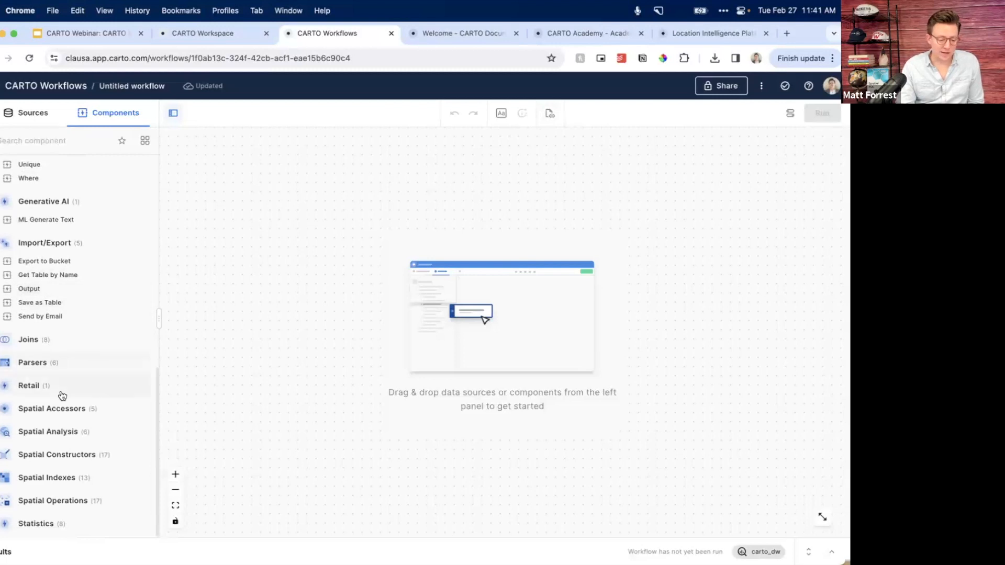
{"action": "left_click", "coordinate": [63, 408]}
{"action": "scroll", "coordinate": [63, 409], "scroll_direction": "down", "scroll_amount": 3}
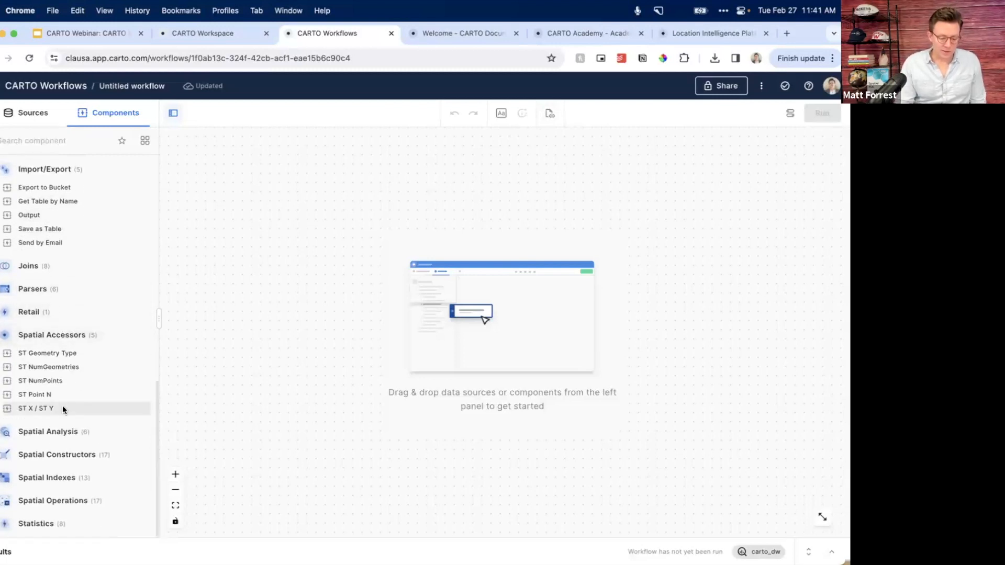
{"action": "left_click", "coordinate": [60, 433]}
{"action": "scroll", "coordinate": [65, 442], "scroll_direction": "down", "scroll_amount": 3}
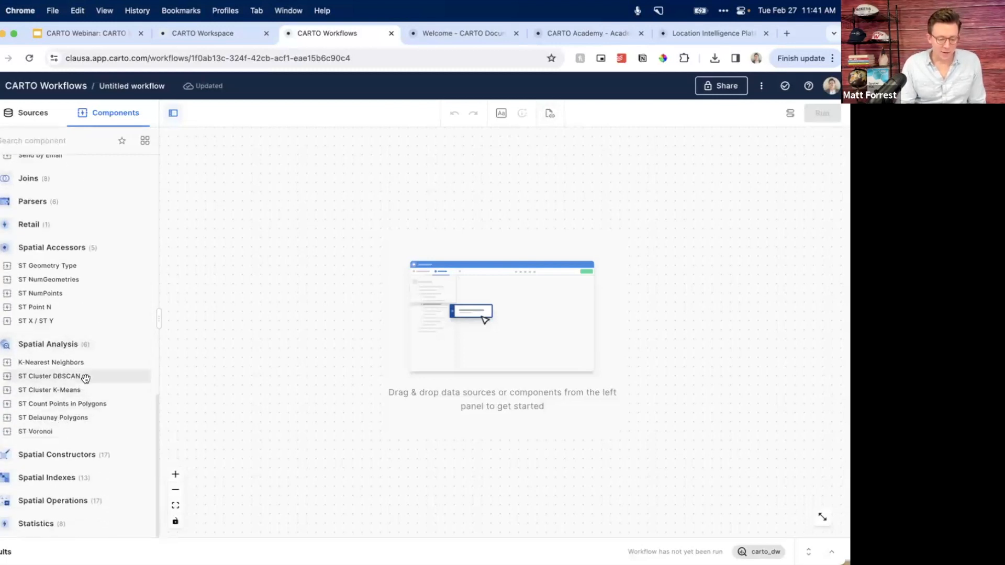
{"action": "left_click", "coordinate": [67, 462]}
{"action": "scroll", "coordinate": [67, 464], "scroll_direction": "down", "scroll_amount": 9}
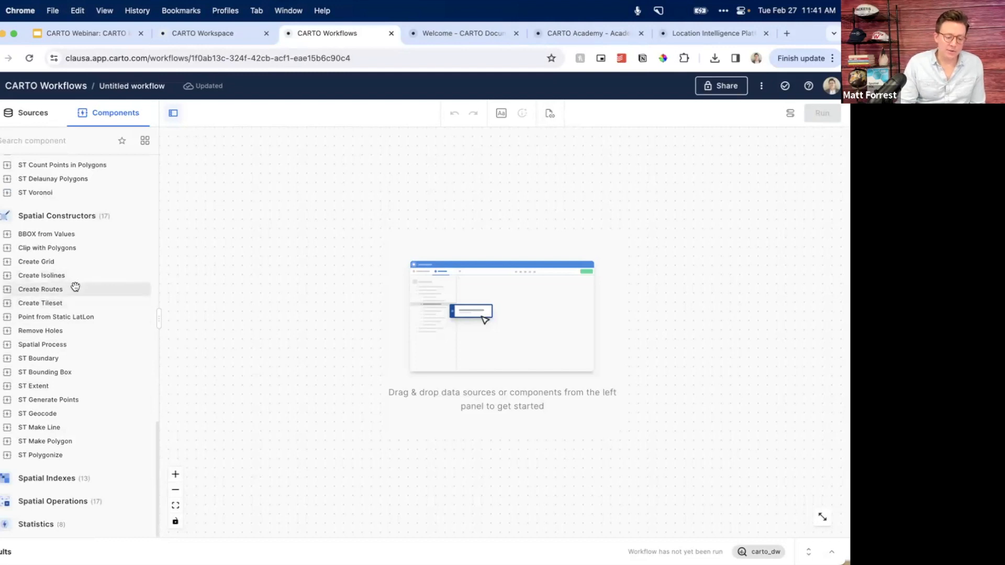
- Expand Spatial Indexes, Spatial Operations and Statistics, then bring up the CARTO Academy site
{"action": "left_click", "coordinate": [69, 485]}
{"action": "scroll", "coordinate": [70, 484], "scroll_direction": "down", "scroll_amount": 7}
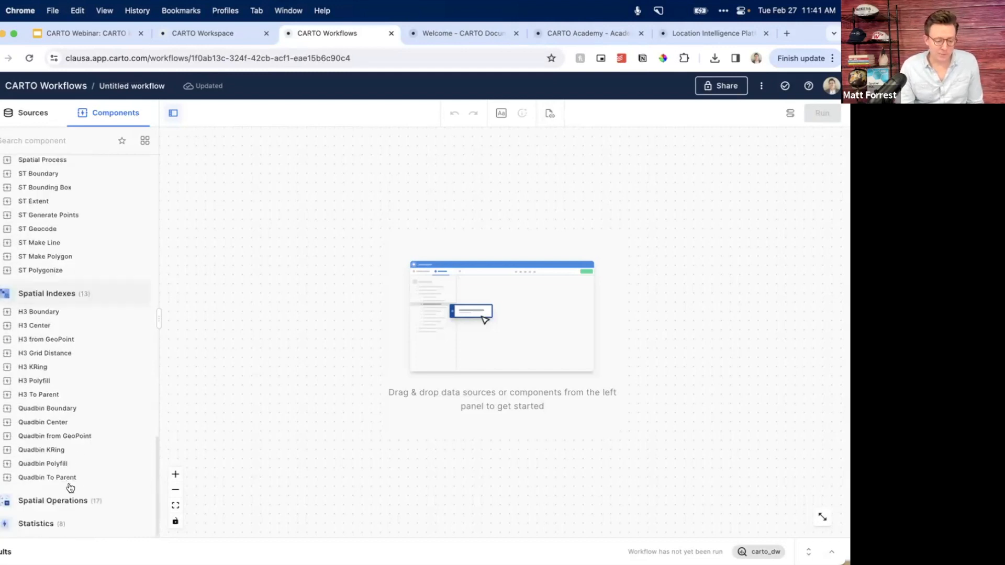
{"action": "left_click", "coordinate": [67, 500]}
{"action": "scroll", "coordinate": [68, 500], "scroll_direction": "down", "scroll_amount": 9}
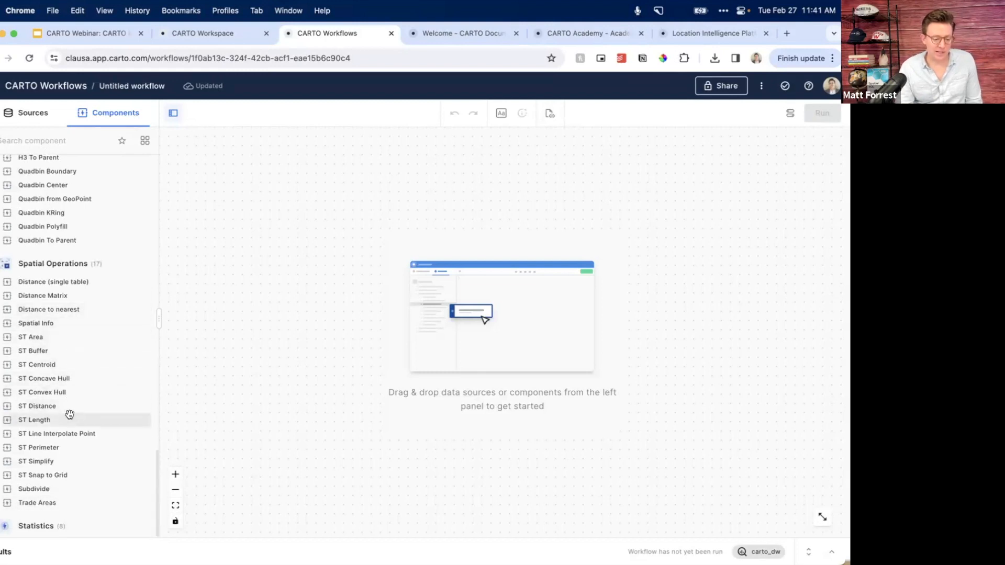
{"action": "left_click", "coordinate": [49, 524]}
{"action": "scroll", "coordinate": [50, 479], "scroll_direction": "down", "scroll_amount": 4}
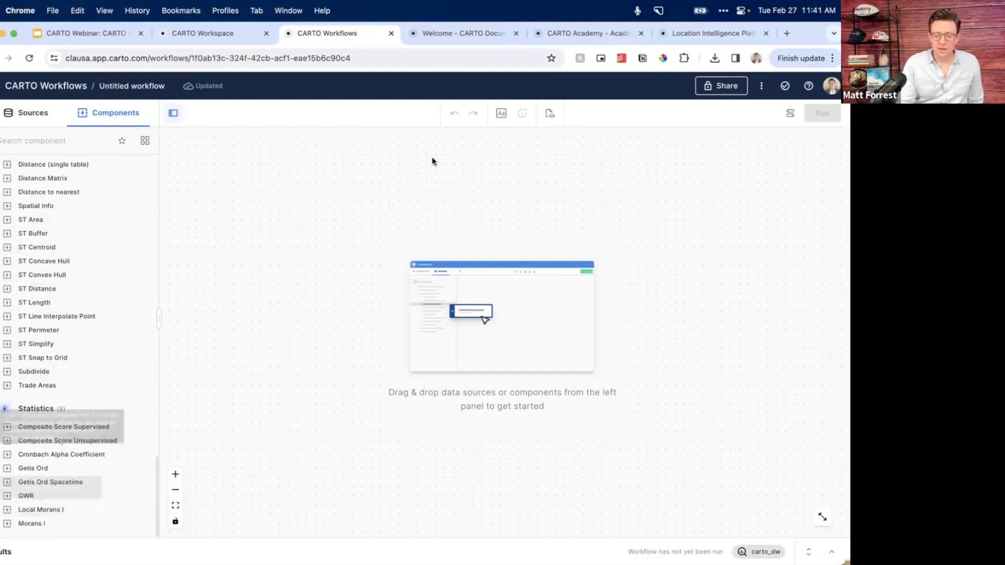
{"action": "left_click", "coordinate": [593, 33]}
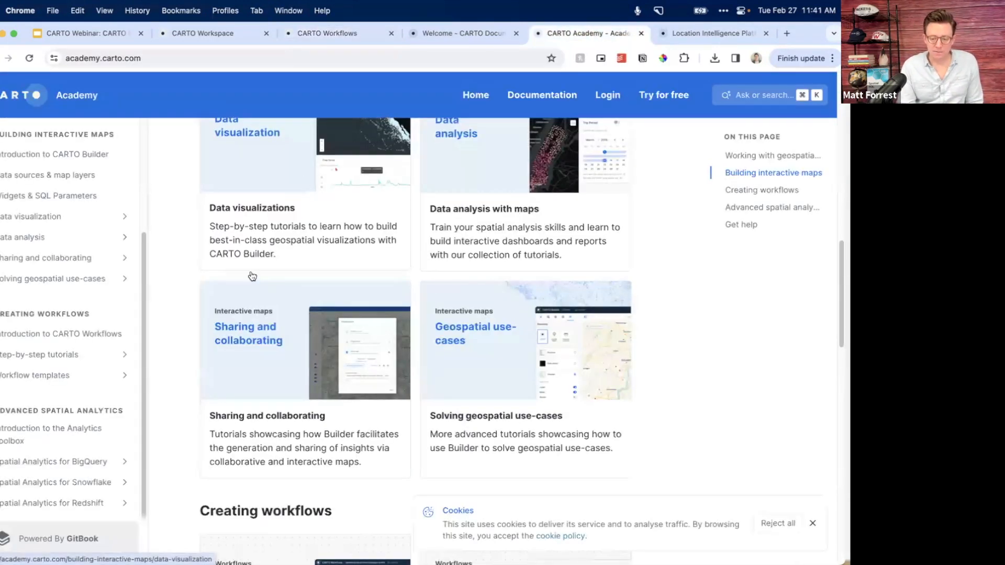
- Browse Academy's Spatial Analysis workflow templates down to the 'Find points that lie within a set of polygons' example
{"action": "left_click", "coordinate": [140, 62]}
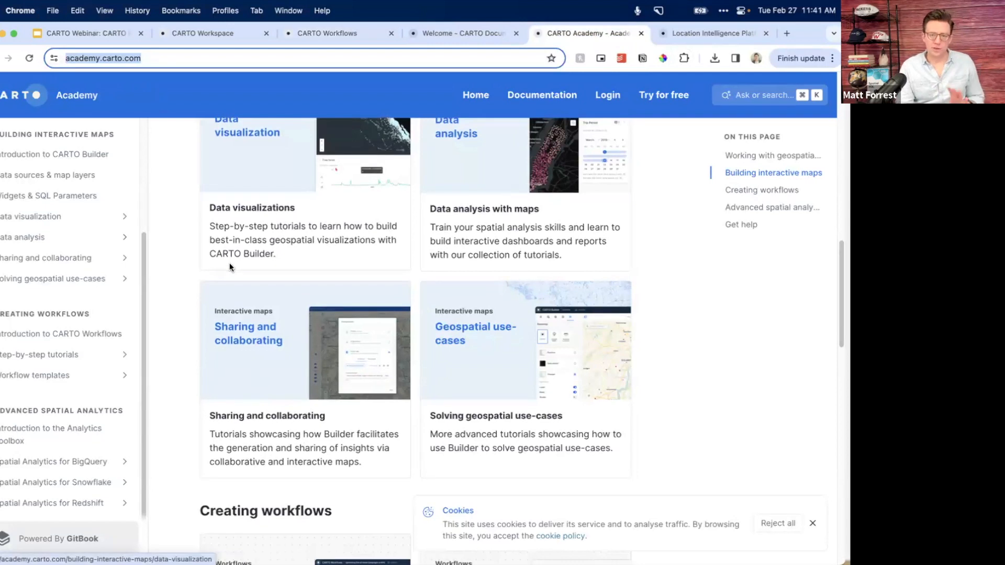
{"action": "scroll", "coordinate": [119, 251], "scroll_direction": "down", "scroll_amount": 3}
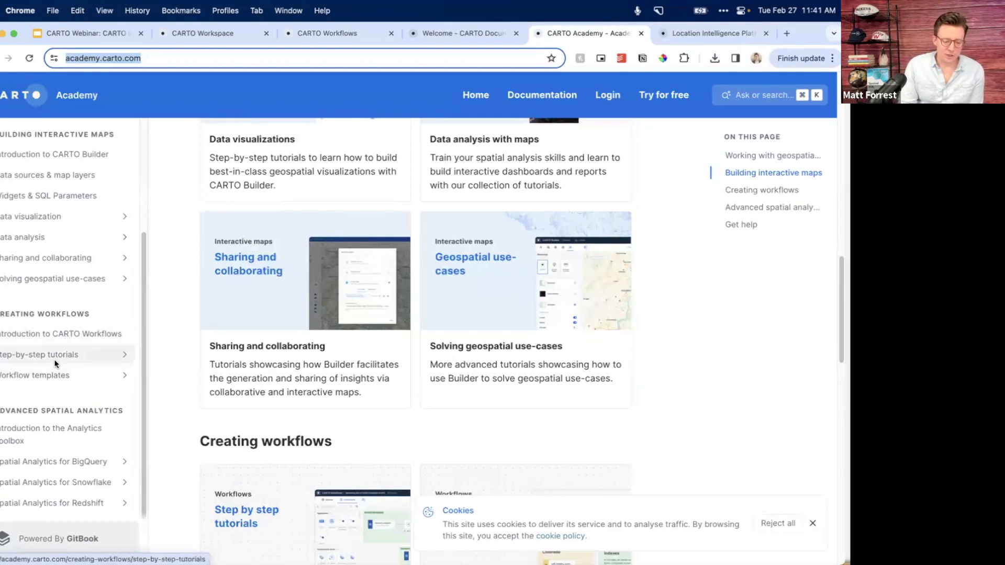
{"action": "left_click", "coordinate": [48, 374]}
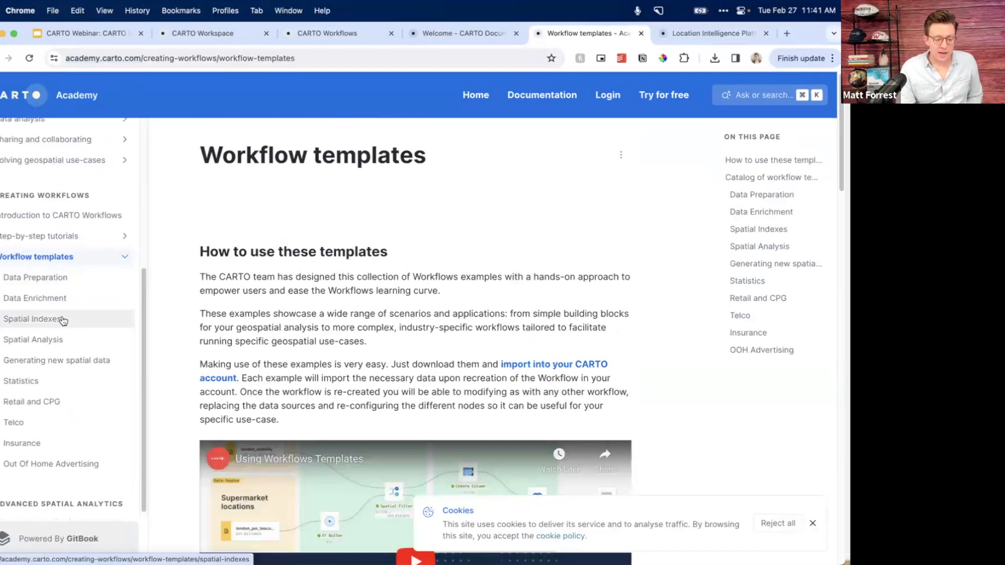
{"action": "left_click", "coordinate": [57, 339]}
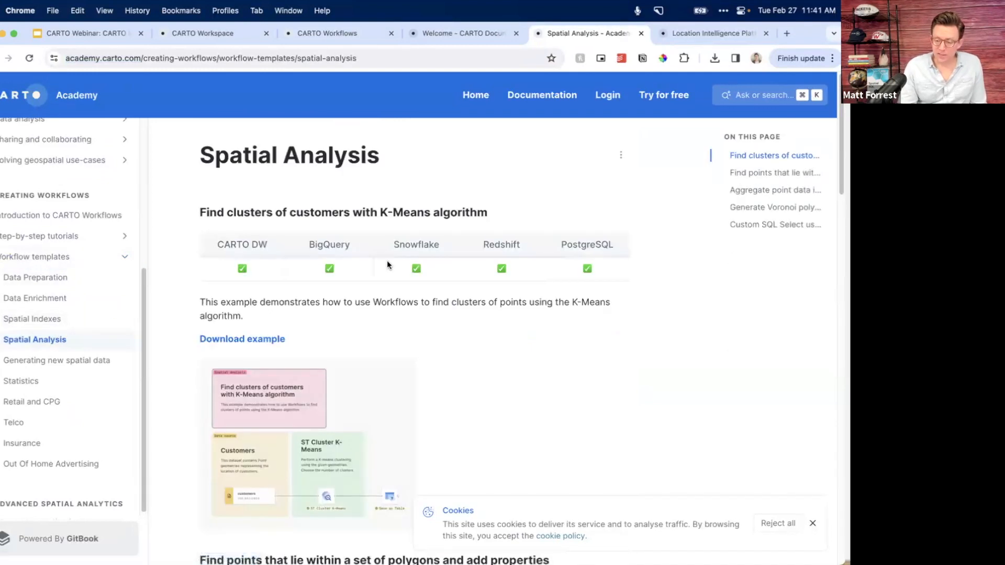
{"action": "scroll", "coordinate": [387, 260], "scroll_direction": "down", "scroll_amount": 5}
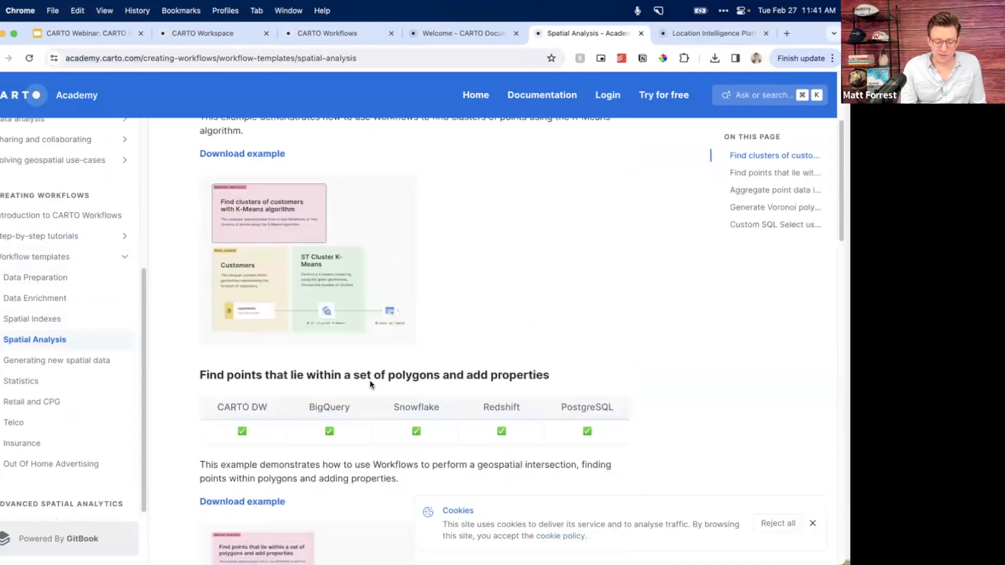
{"action": "scroll", "coordinate": [369, 384], "scroll_direction": "down", "scroll_amount": 5}
{"action": "scroll", "coordinate": [389, 393], "scroll_direction": "down", "scroll_amount": 1}
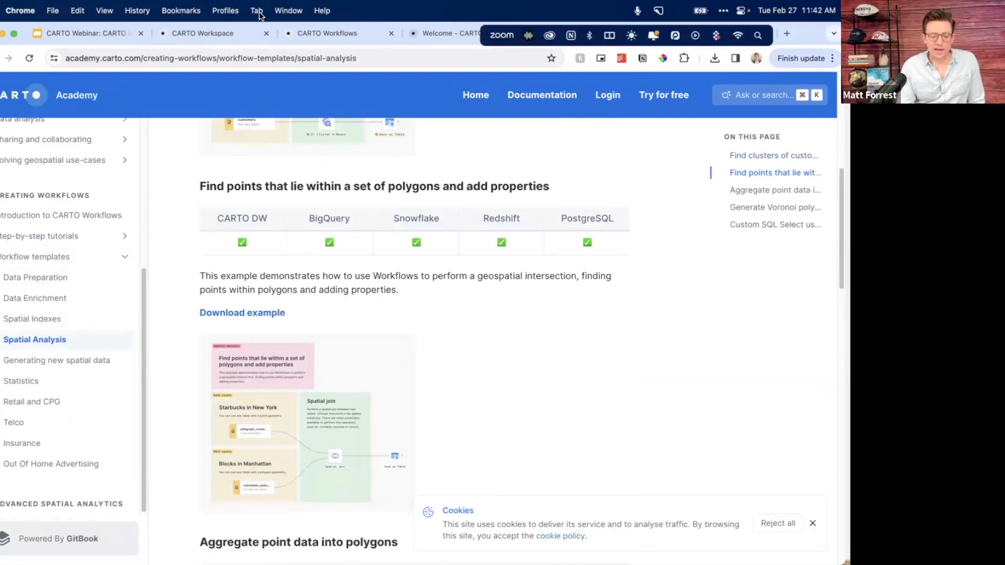
{"action": "left_click", "coordinate": [327, 33]}
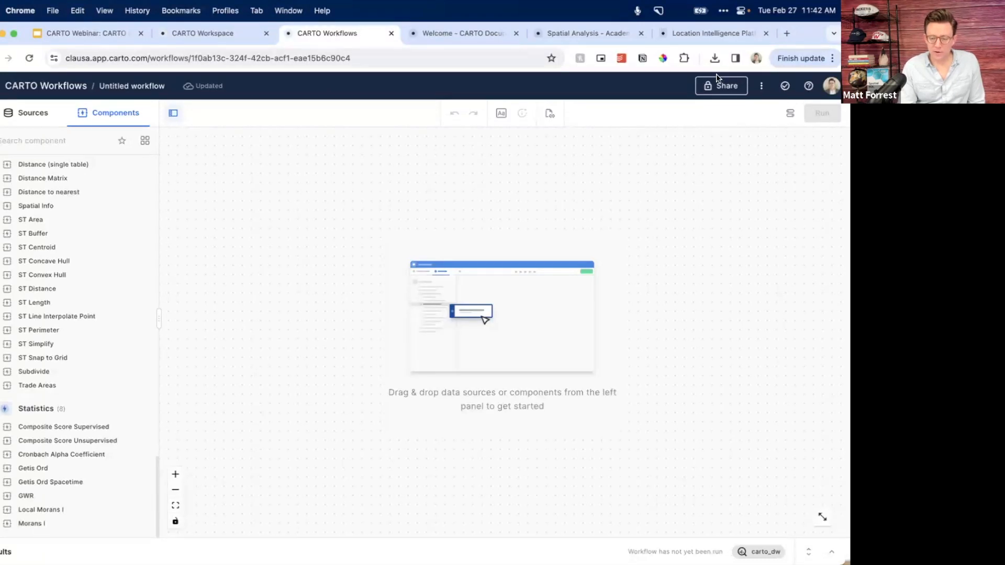
{"action": "left_click", "coordinate": [246, 34]}
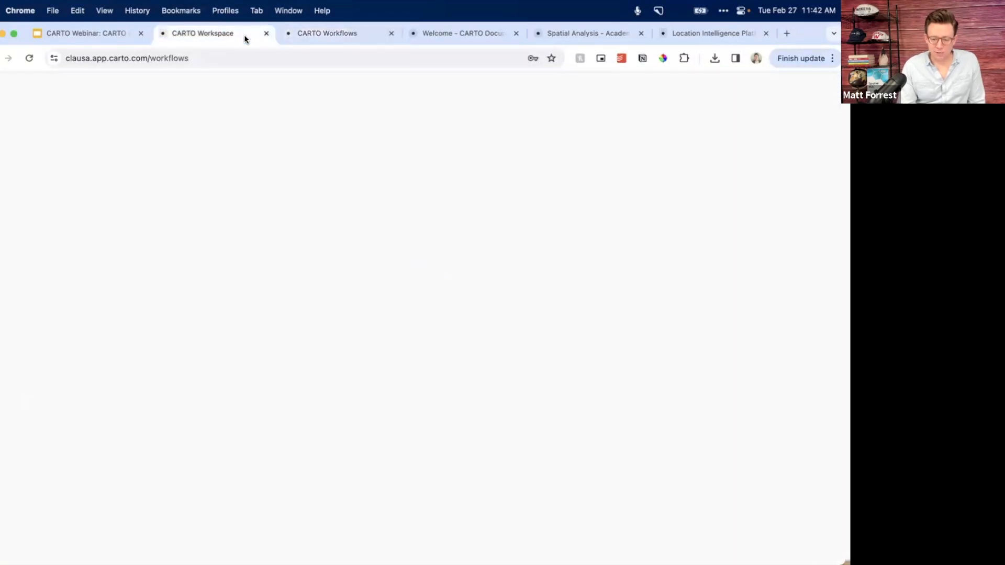
{"action": "left_click", "coordinate": [721, 124]}
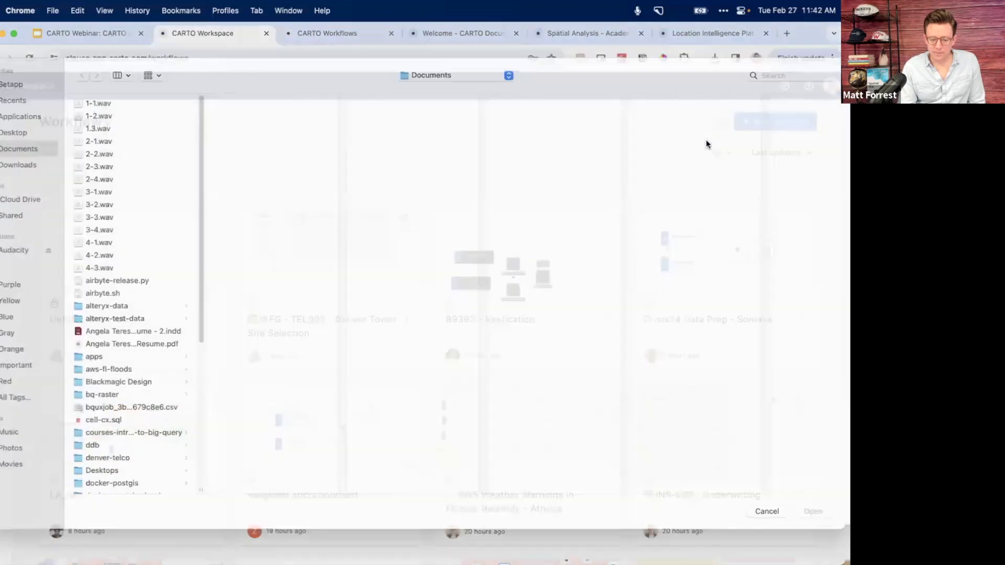
{"action": "left_click", "coordinate": [765, 523]}
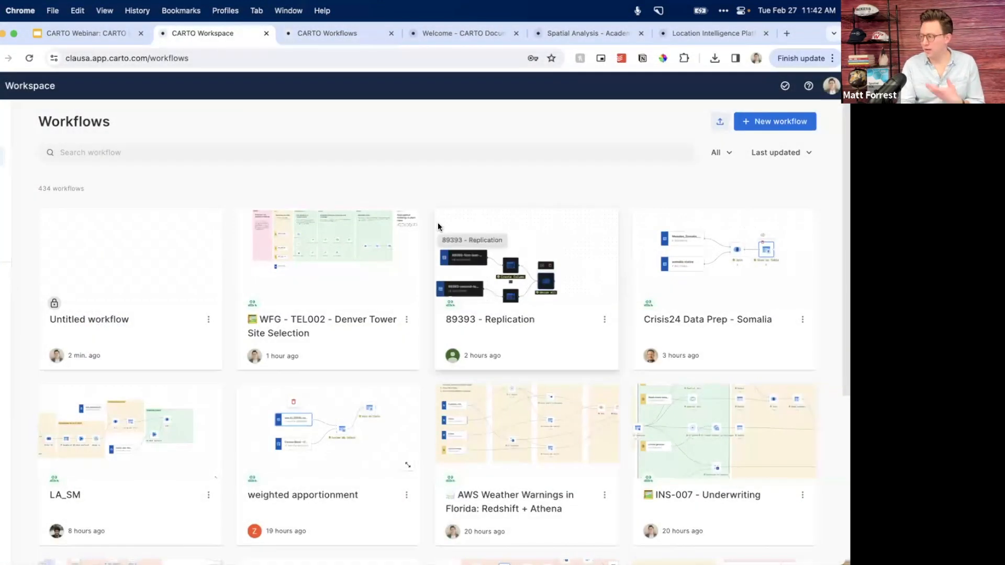
{"action": "left_click", "coordinate": [318, 32]}
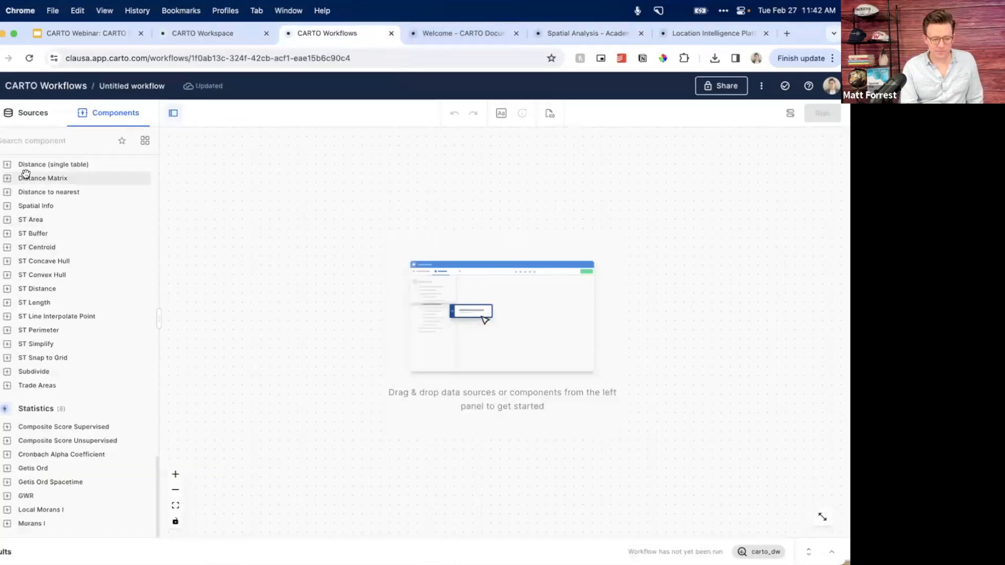
- Search private organization data for 'st' and drag the storms table (80,190 records) onto the canvas
{"action": "left_click", "coordinate": [29, 112]}
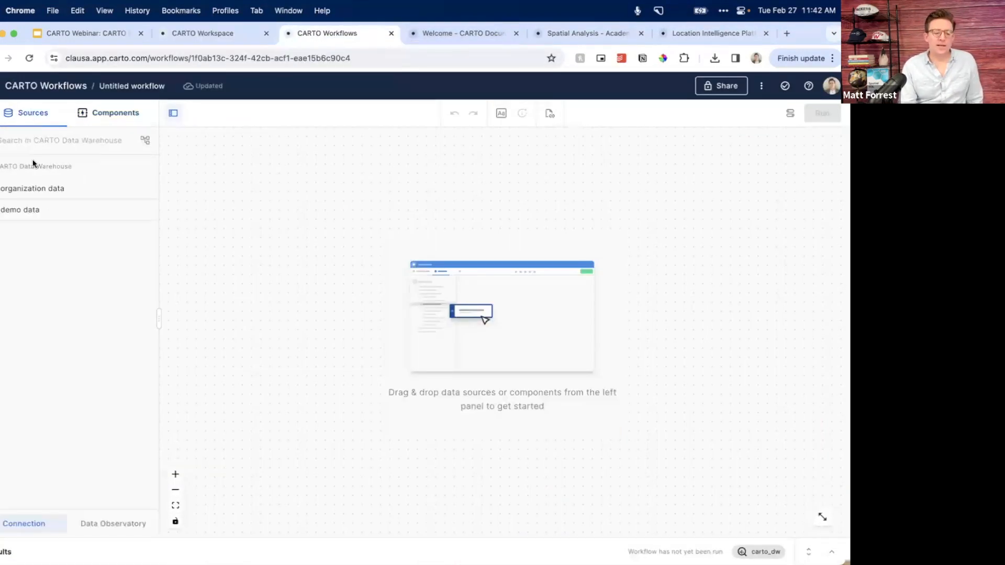
{"action": "left_click", "coordinate": [44, 199]}
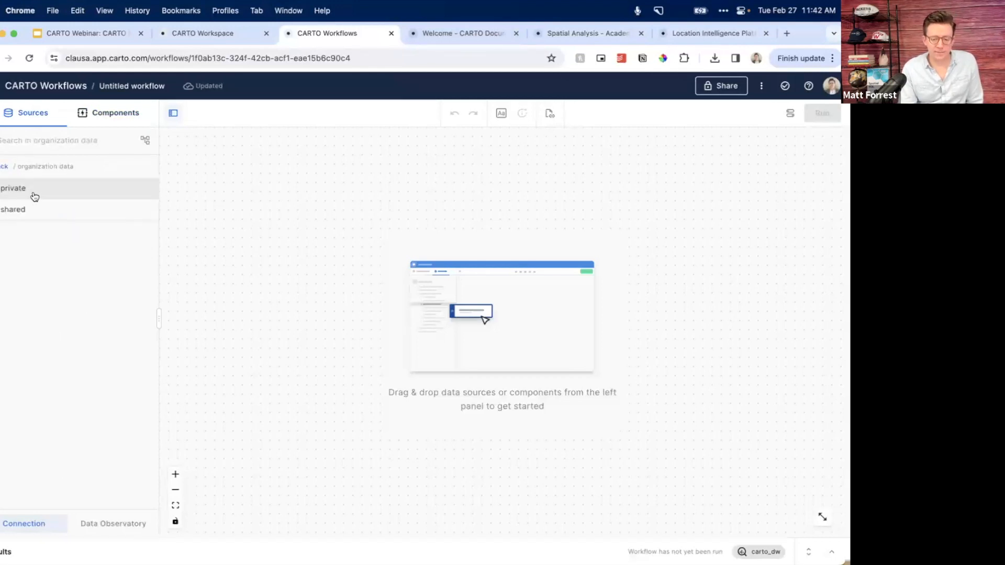
{"action": "left_click", "coordinate": [14, 189]}
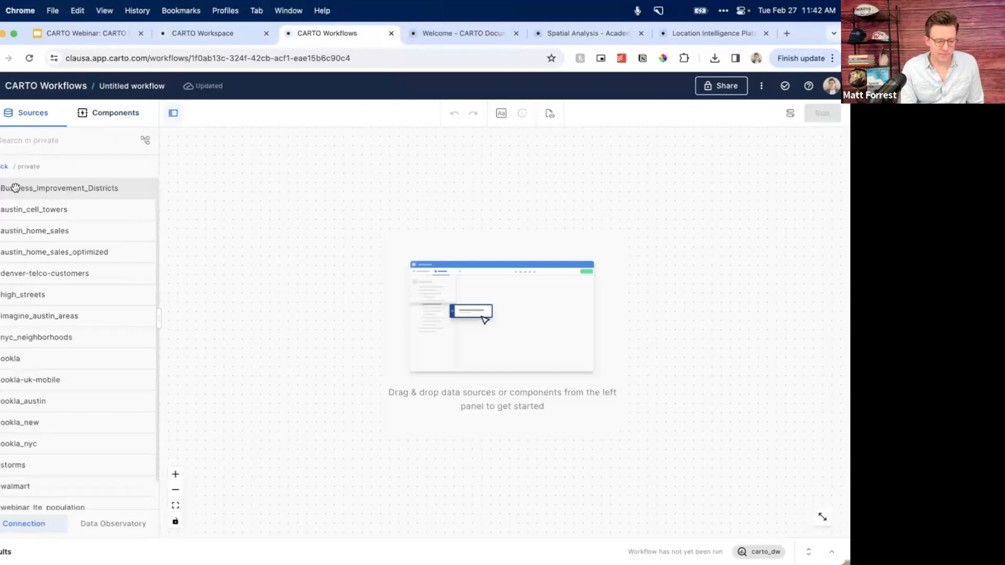
{"action": "left_click", "coordinate": [31, 141]}
{"action": "type", "text": "st"}
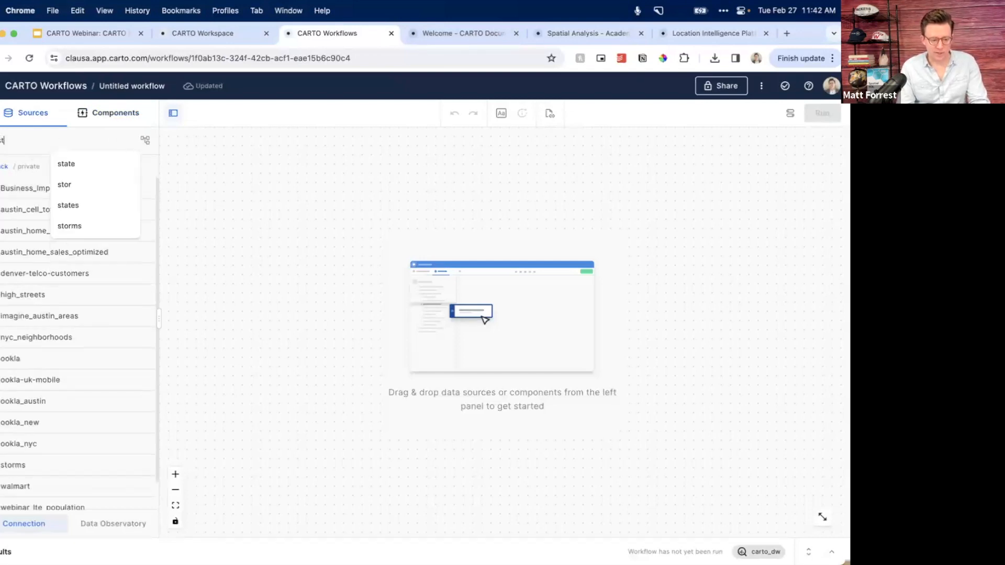
{"action": "left_click_drag", "start_coordinate": [13, 386], "coordinate": [306, 244]}
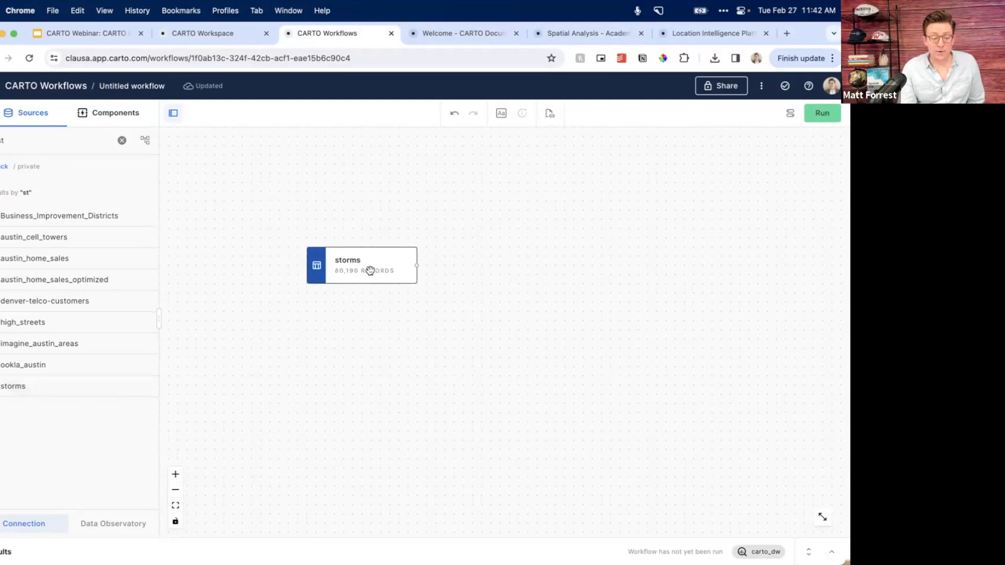
{"action": "left_click", "coordinate": [138, 524]}
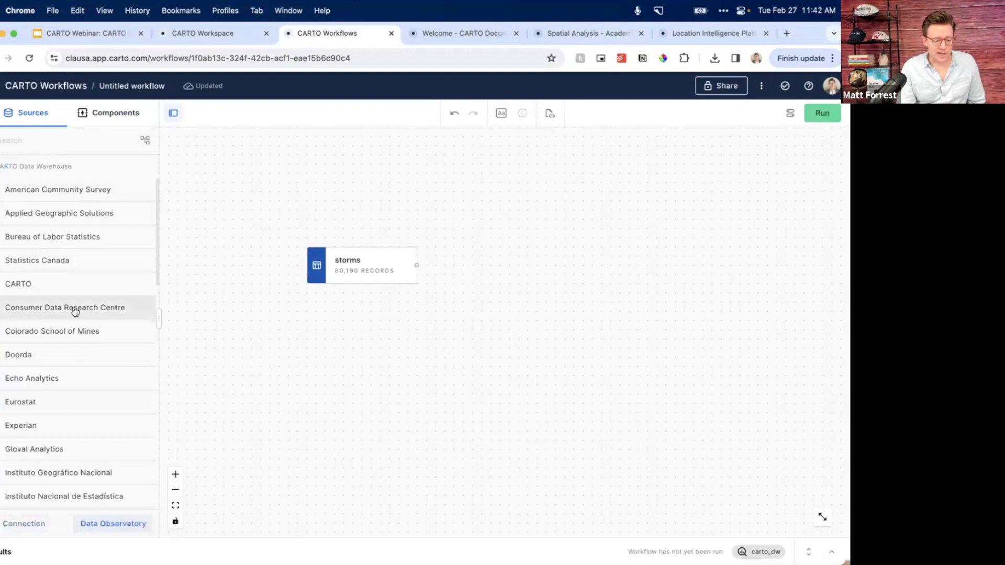
- Open WorldPop's subscribed datasets in the Data Observatory sources list
{"action": "scroll", "coordinate": [74, 312], "scroll_direction": "down", "scroll_amount": 5}
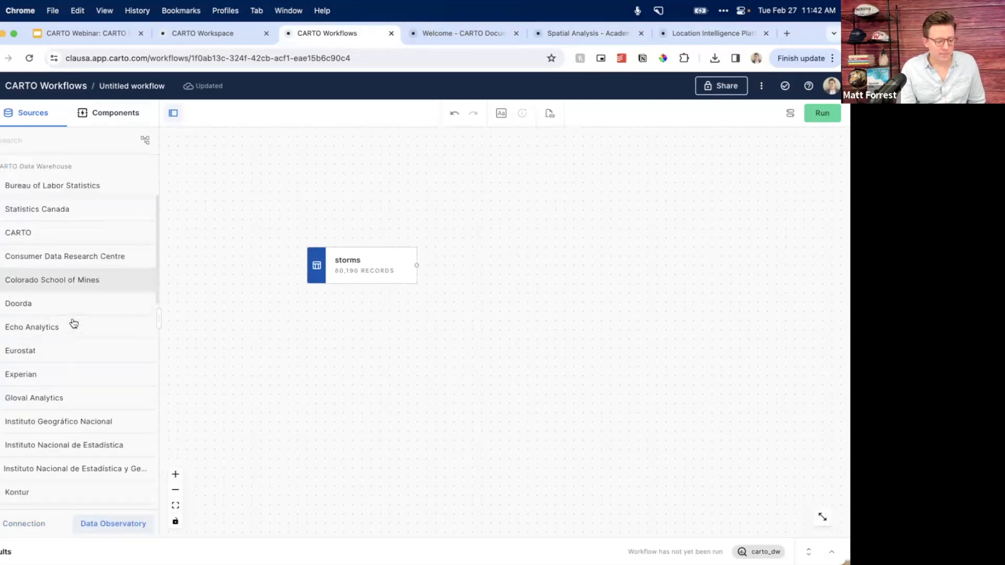
{"action": "scroll", "coordinate": [73, 323], "scroll_direction": "down", "scroll_amount": 15}
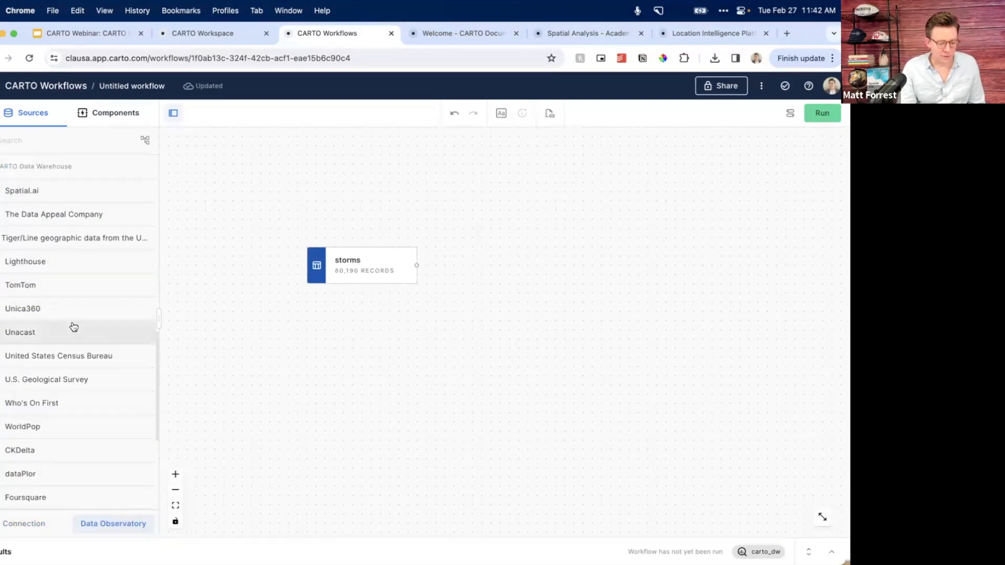
{"action": "scroll", "coordinate": [71, 325], "scroll_direction": "down", "scroll_amount": 2}
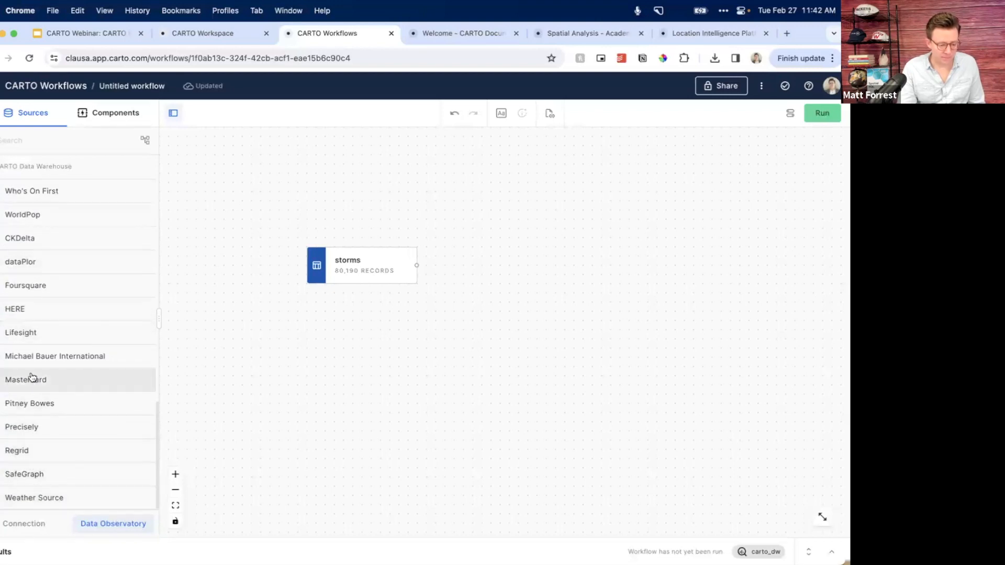
{"action": "scroll", "coordinate": [32, 378], "scroll_direction": "up", "scroll_amount": 15}
{"action": "scroll", "coordinate": [31, 377], "scroll_direction": "up", "scroll_amount": 4}
{"action": "scroll", "coordinate": [32, 377], "scroll_direction": "down", "scroll_amount": 8}
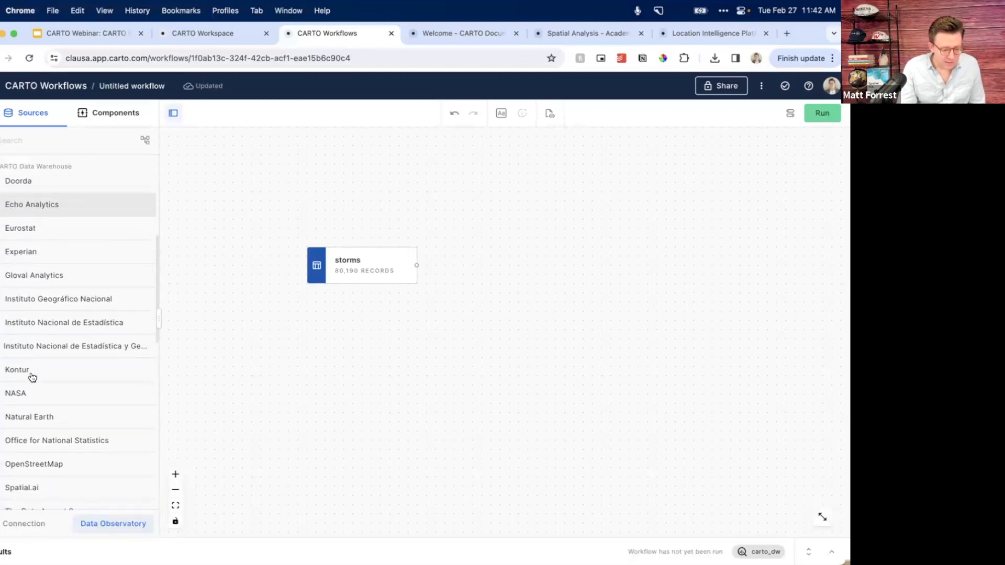
{"action": "scroll", "coordinate": [31, 377], "scroll_direction": "down", "scroll_amount": 5}
{"action": "left_click", "coordinate": [20, 415]}
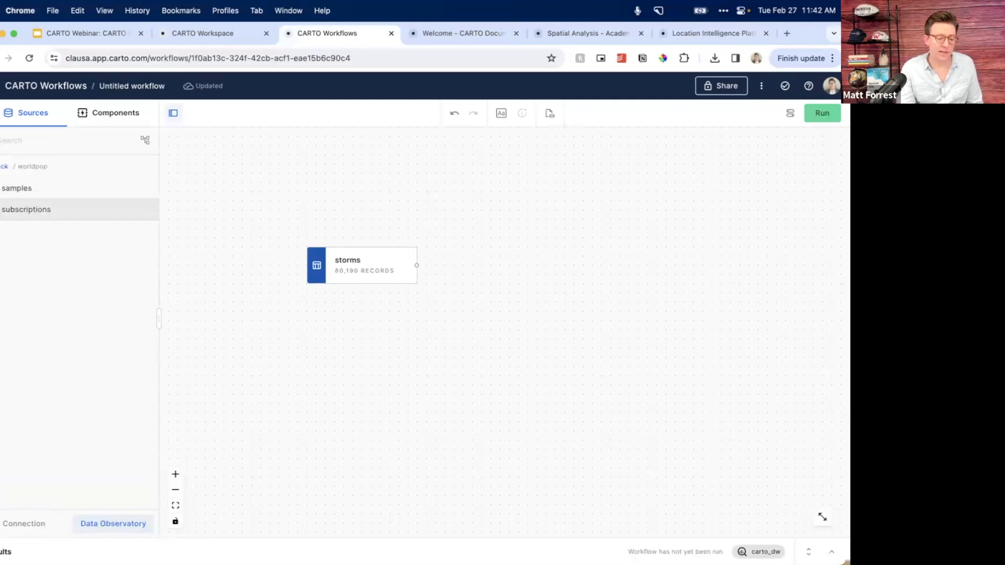
{"action": "left_click", "coordinate": [26, 210]}
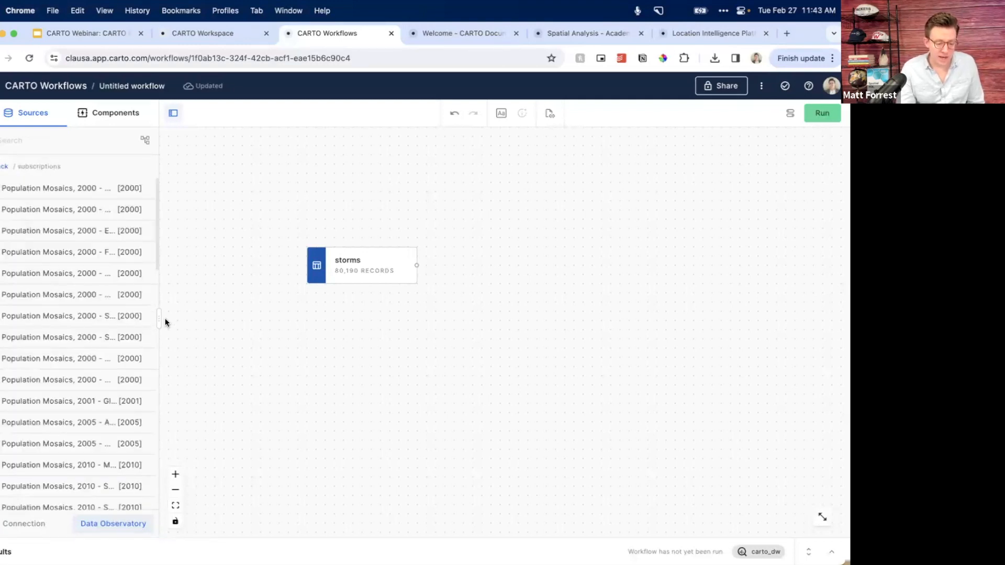
- Drag Population Mosaics, 2020 – United States of America (Grid 1km) onto the canvas beside storms
{"action": "left_click_drag", "start_coordinate": [160, 320], "coordinate": [346, 314]}
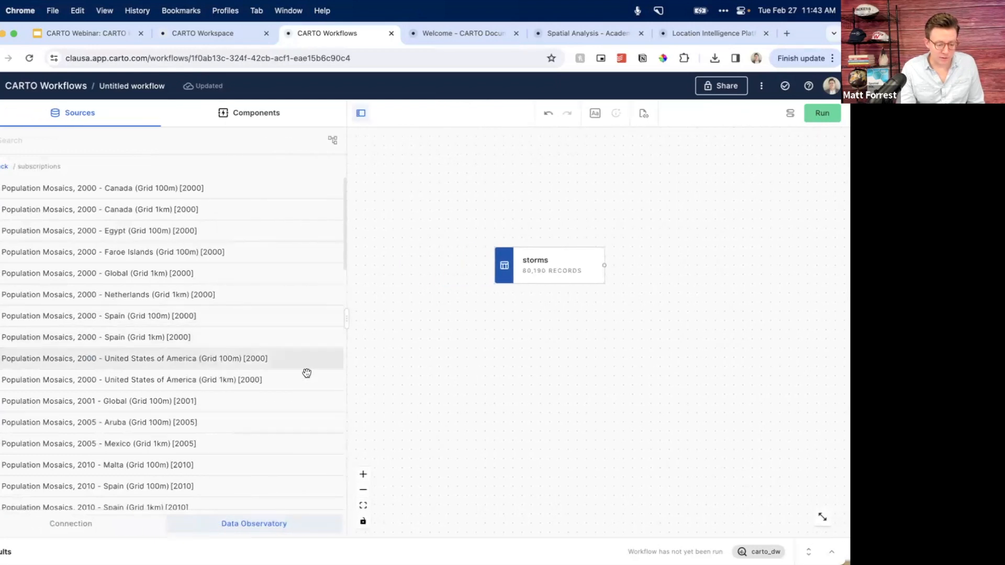
{"action": "scroll", "coordinate": [303, 383], "scroll_direction": "down", "scroll_amount": 5}
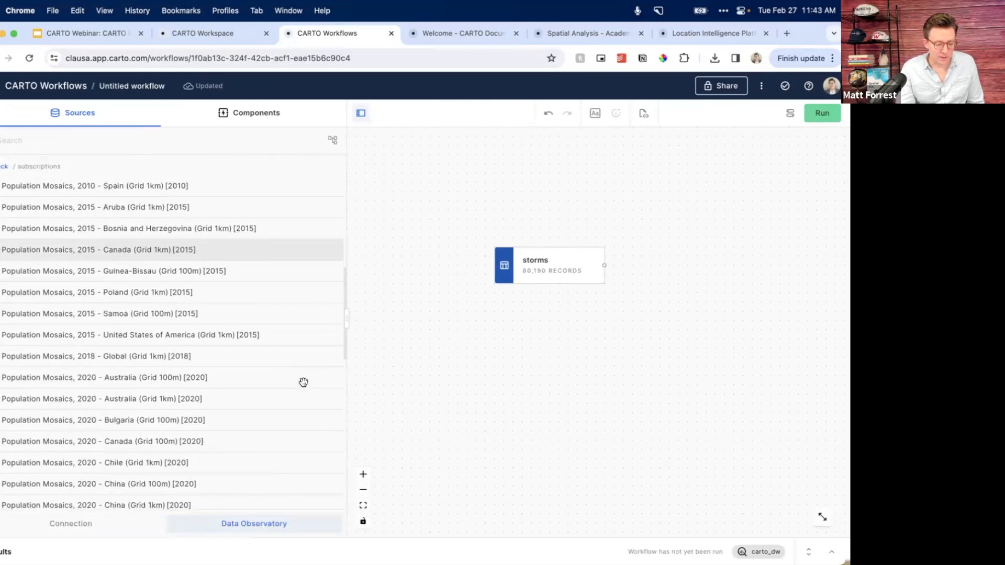
{"action": "scroll", "coordinate": [303, 382], "scroll_direction": "down", "scroll_amount": 4}
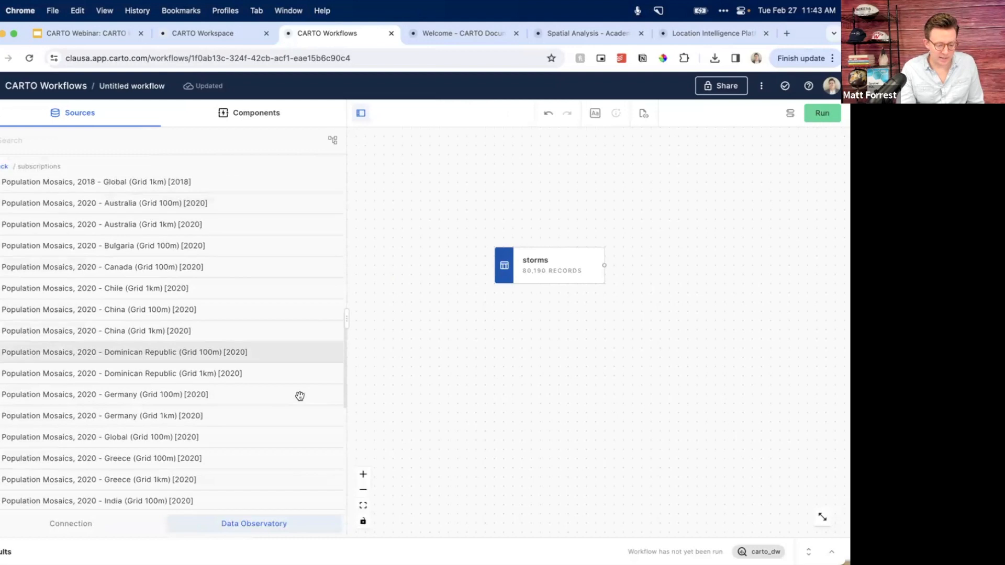
{"action": "scroll", "coordinate": [300, 396], "scroll_direction": "down", "scroll_amount": 6}
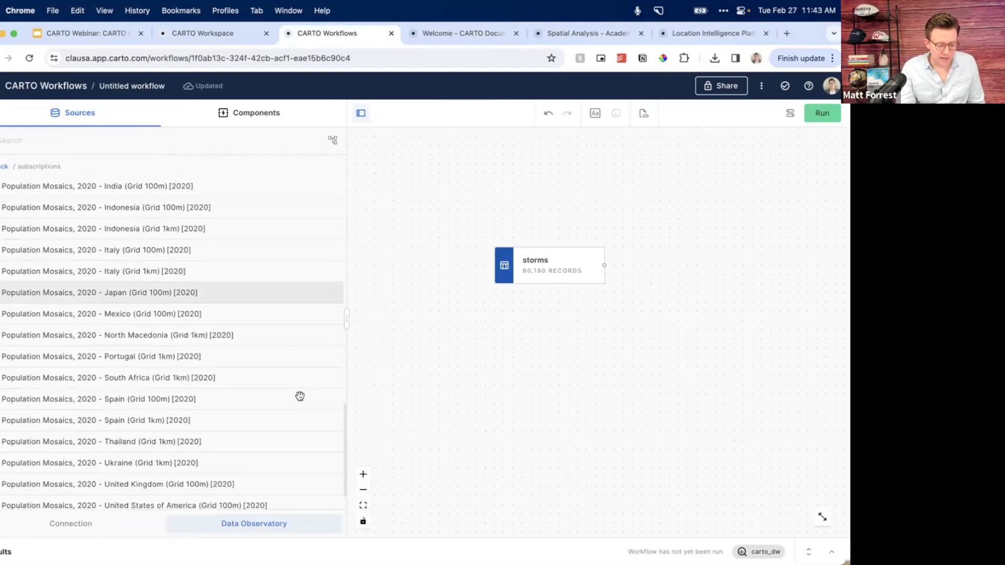
{"action": "scroll", "coordinate": [300, 396], "scroll_direction": "down", "scroll_amount": 1}
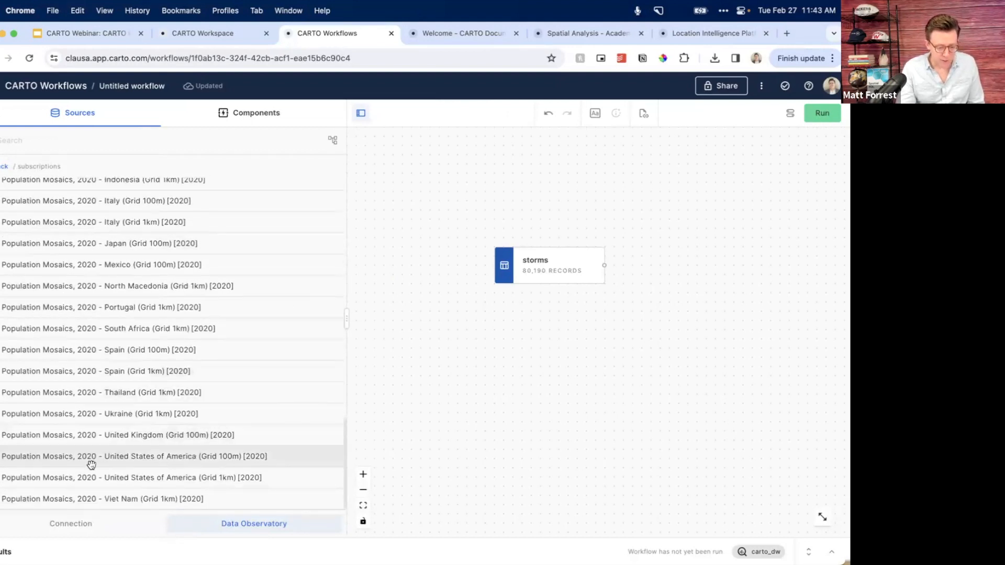
{"action": "left_click_drag", "start_coordinate": [184, 478], "coordinate": [527, 319]}
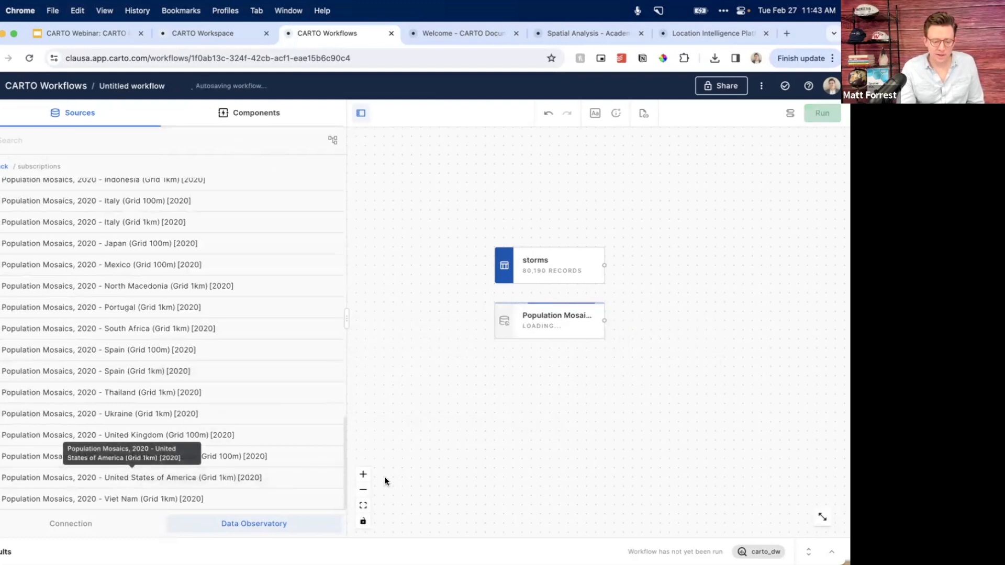
{"action": "left_click_drag", "start_coordinate": [348, 330], "coordinate": [206, 318]}
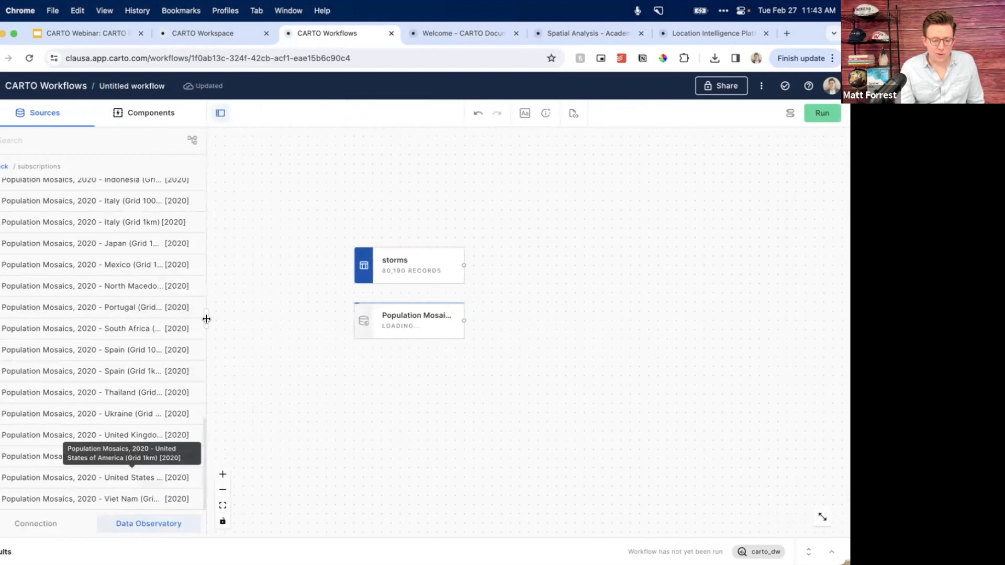
- Search components for 'bu' and add an ST Buffer step connected to storms
{"action": "left_click", "coordinate": [139, 114]}
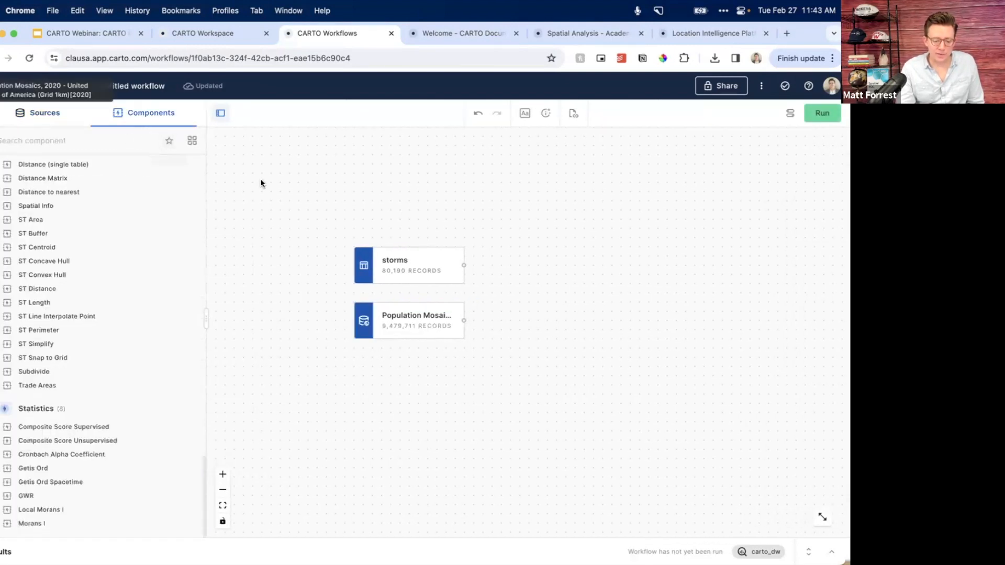
{"action": "left_click", "coordinate": [45, 146]}
{"action": "type", "text": "bu"}
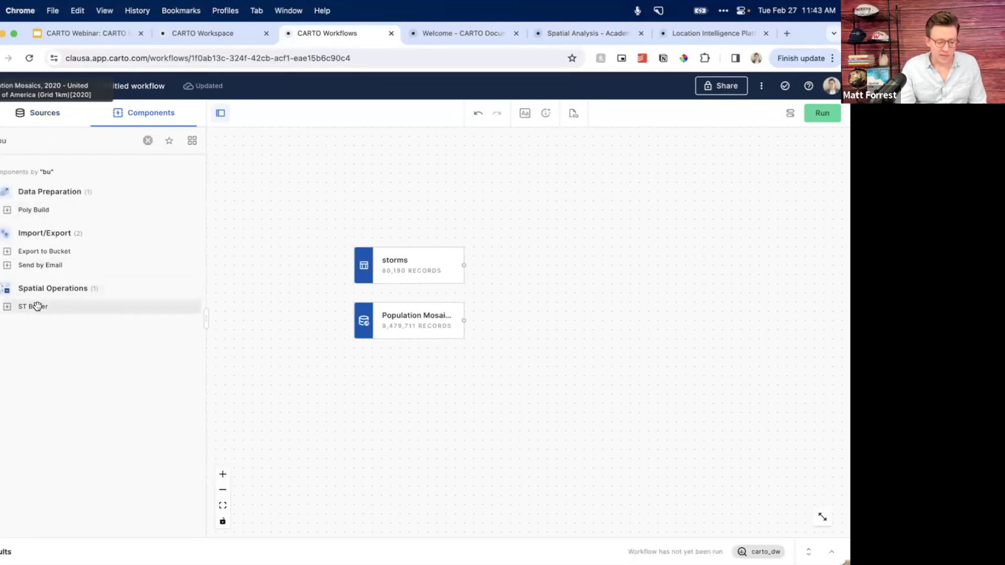
{"action": "left_click_drag", "start_coordinate": [33, 309], "coordinate": [513, 268]}
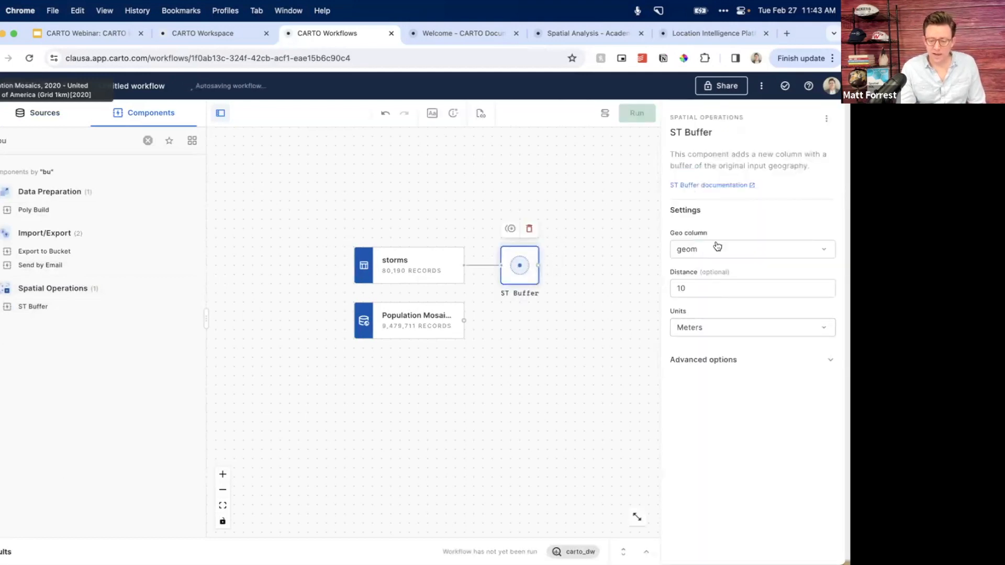
- Preview the storms table's data rows and its points on the map in the results panel
{"action": "left_click", "coordinate": [389, 272]}
{"action": "left_click", "coordinate": [646, 552]}
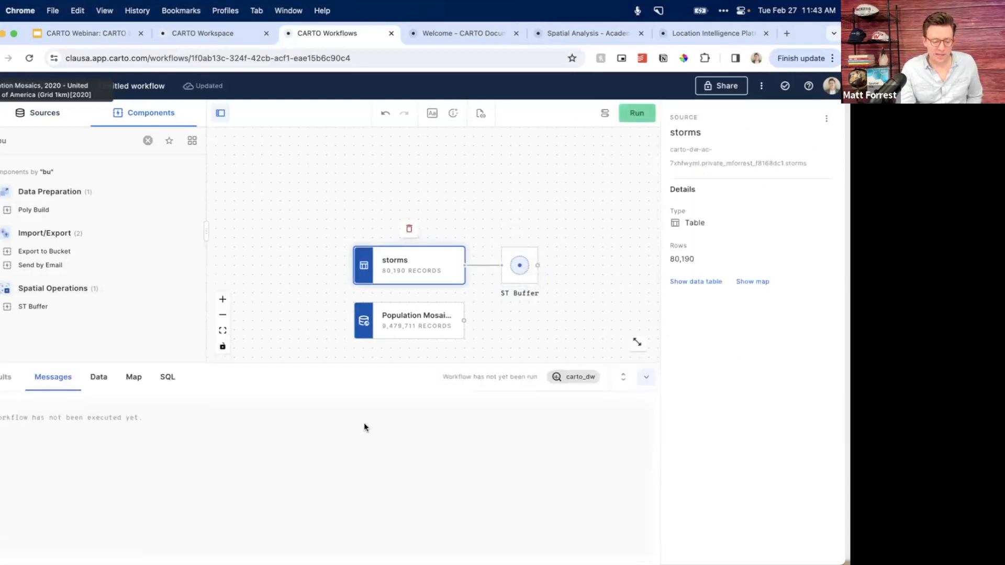
{"action": "left_click", "coordinate": [646, 378]}
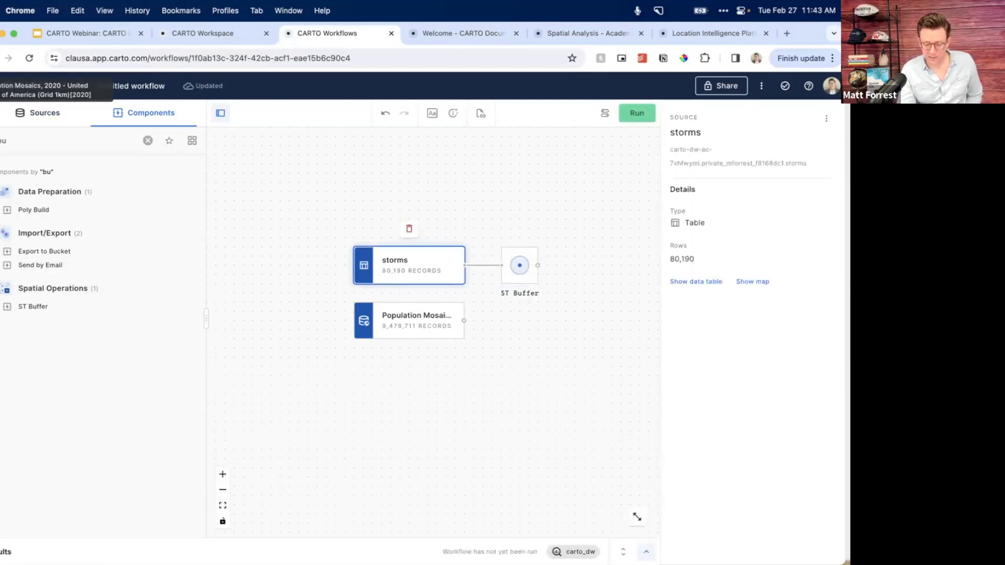
{"action": "left_click", "coordinate": [646, 552]}
{"action": "left_click", "coordinate": [99, 381]}
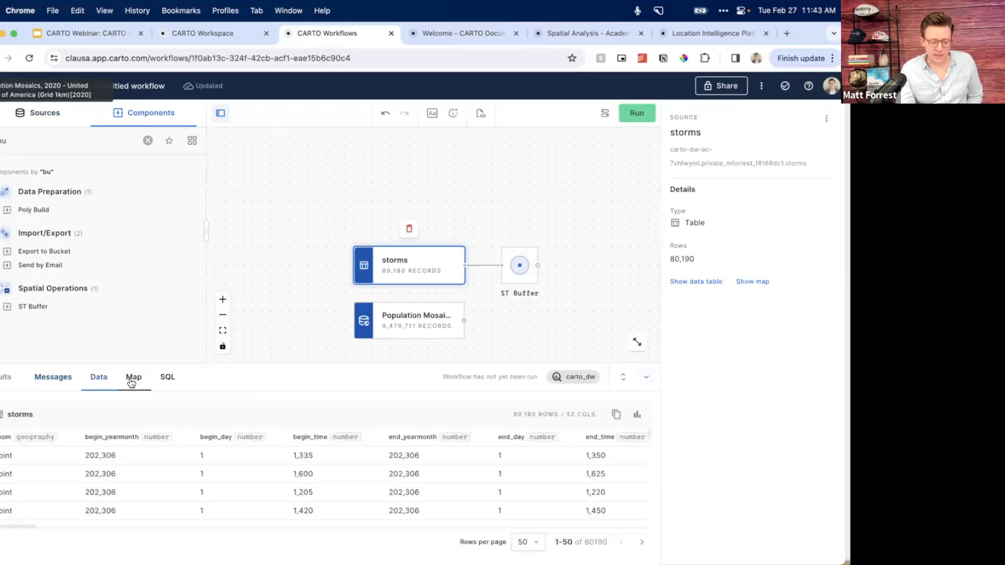
{"action": "left_click", "coordinate": [131, 383]}
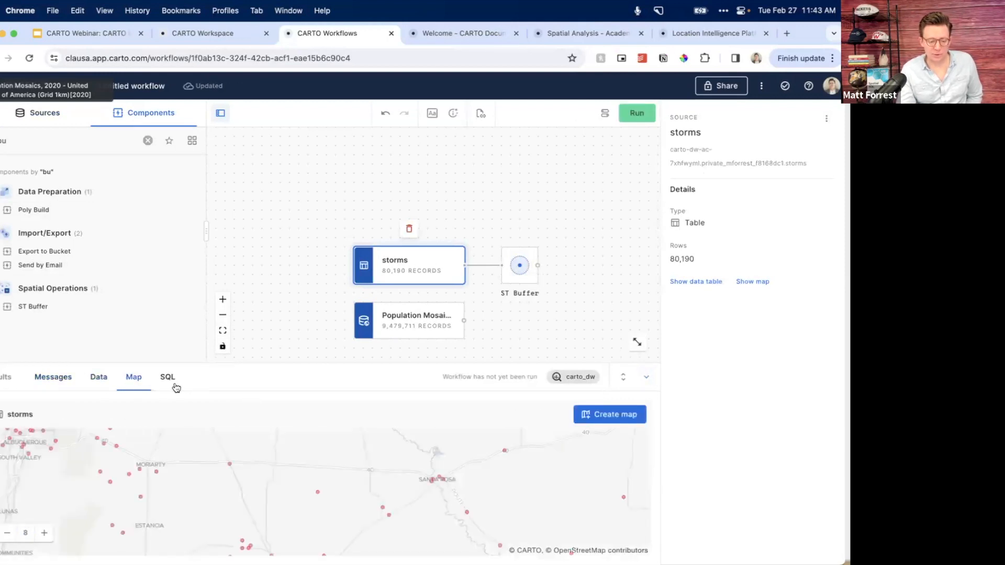
- Set the ST Buffer distance to 3 with units in Miles
{"action": "left_click", "coordinate": [647, 378]}
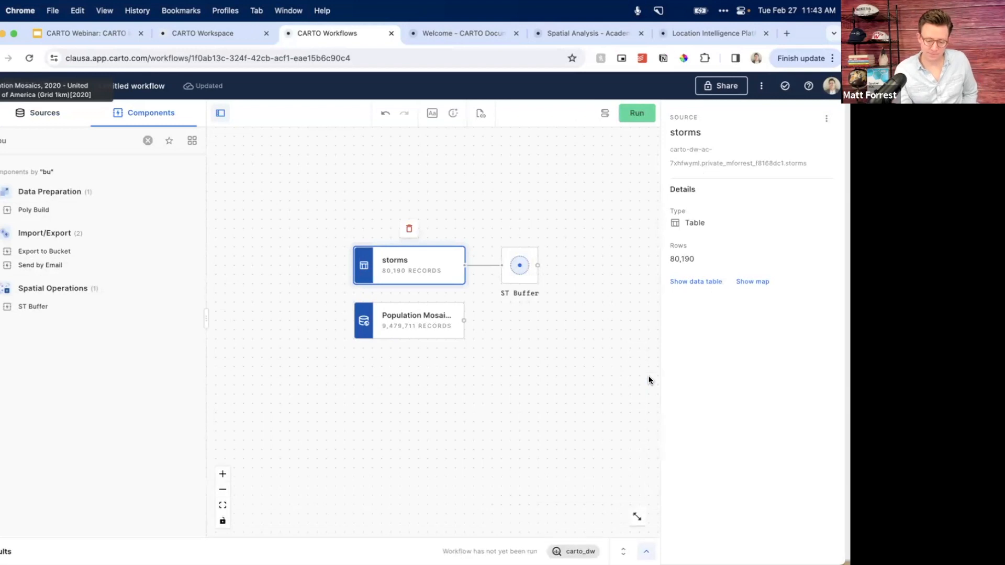
{"action": "left_click", "coordinate": [521, 265]}
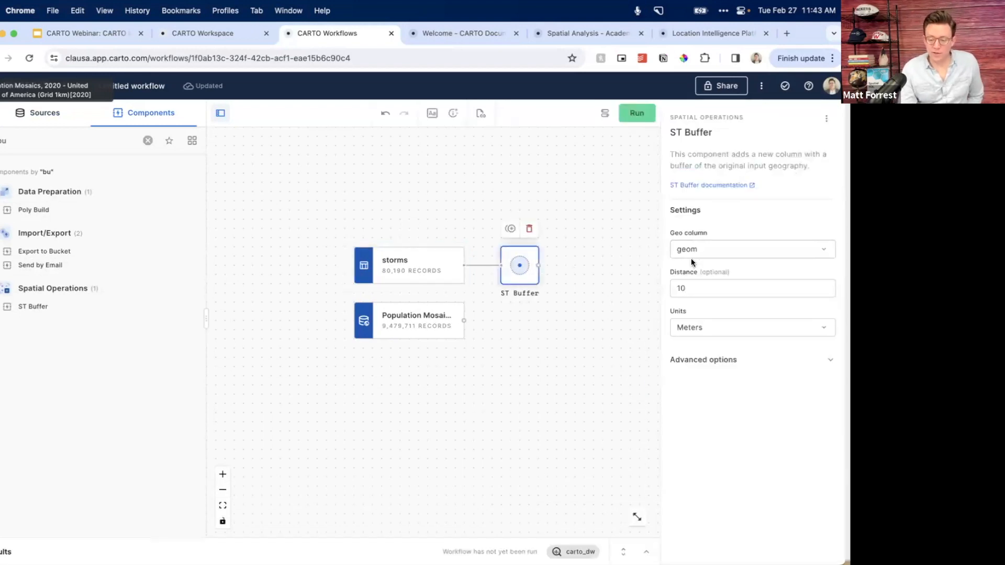
{"action": "left_click", "coordinate": [704, 329]}
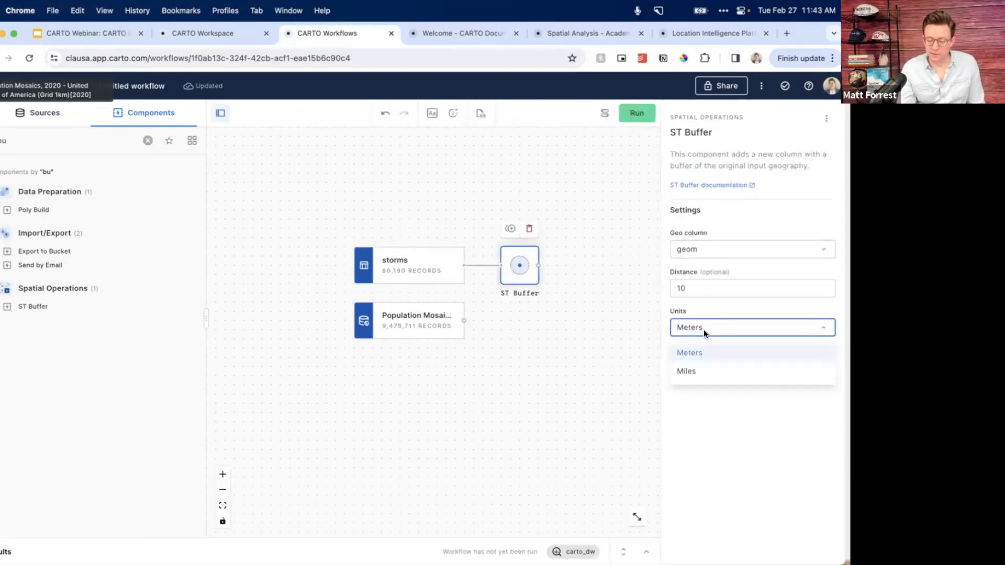
{"action": "left_click", "coordinate": [702, 372]}
{"action": "double_click", "coordinate": [691, 290]}
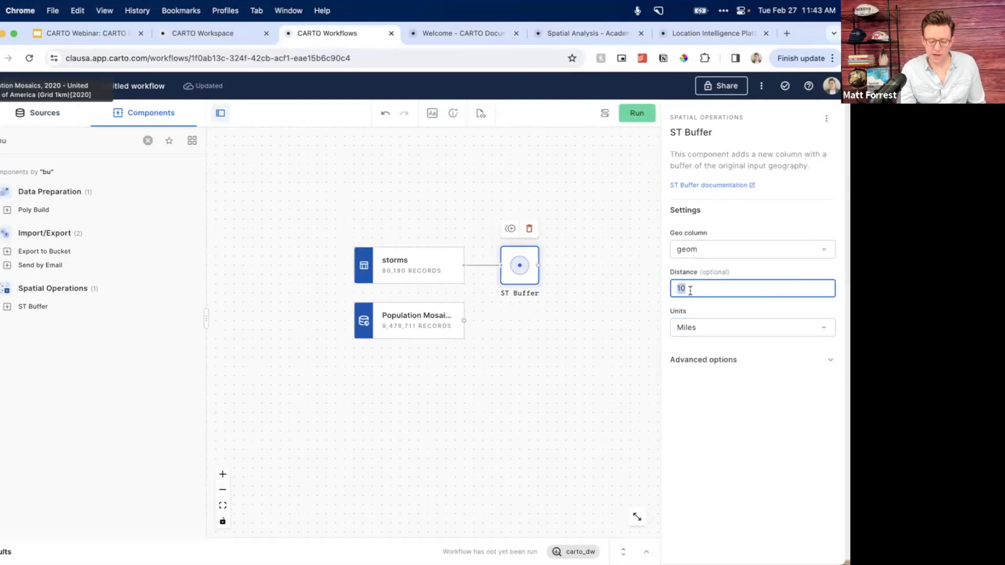
{"action": "type", "text": "3"}
{"action": "left_click_drag", "start_coordinate": [609, 296], "coordinate": [558, 296]}
{"action": "left_click_drag", "start_coordinate": [471, 269], "coordinate": [500, 272]}
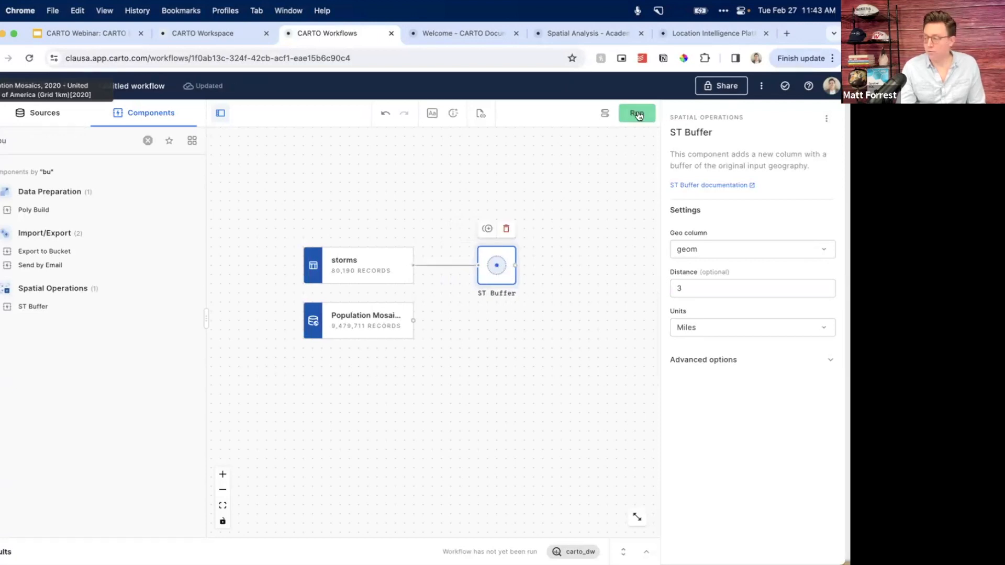
- Run the workflow and check its Use cached results setting
{"action": "left_click", "coordinate": [637, 114]}
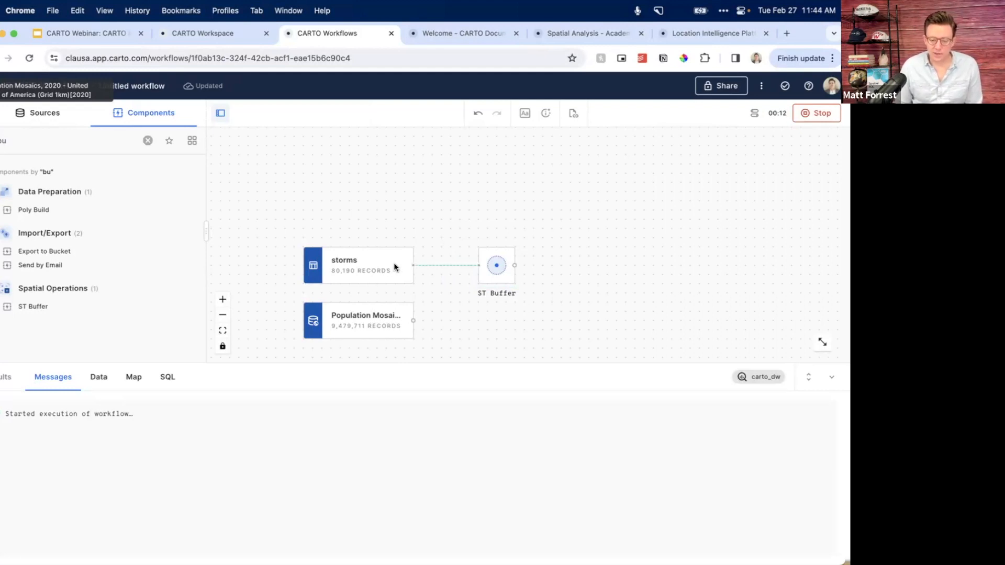
{"action": "left_click", "coordinate": [752, 115]}
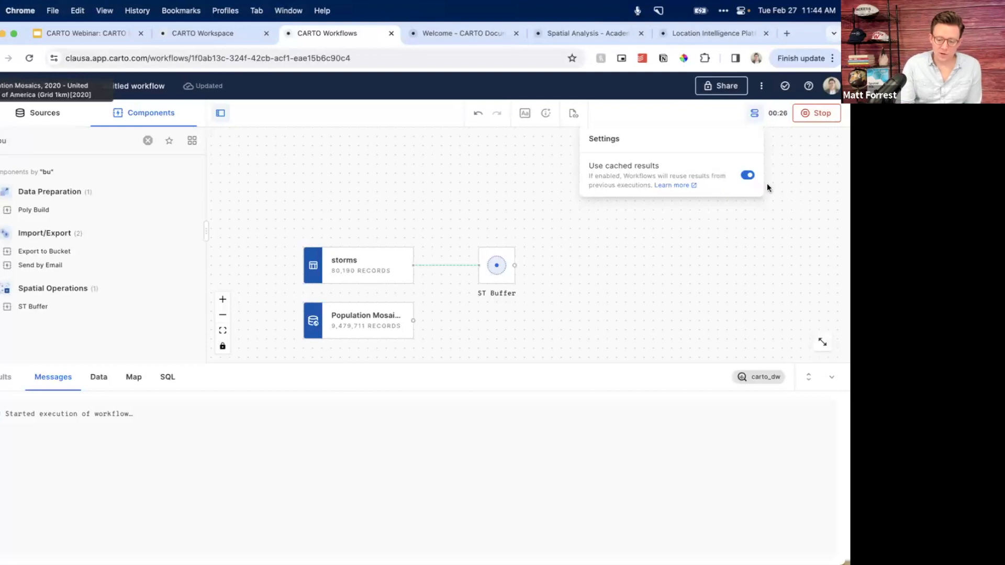
{"action": "left_click", "coordinate": [716, 266]}
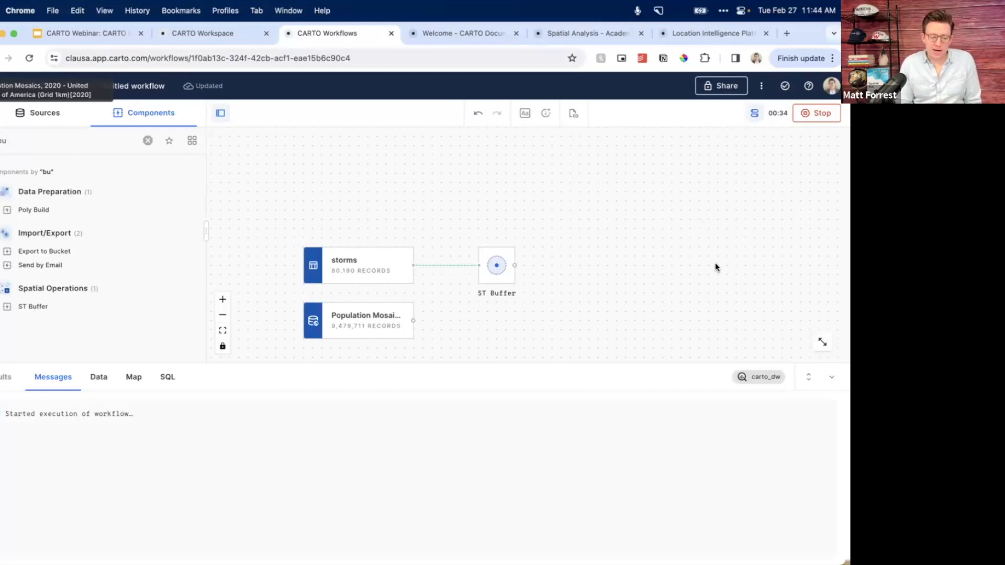
{"action": "scroll", "coordinate": [715, 263], "scroll_direction": "down", "scroll_amount": 2}
{"action": "left_click_drag", "start_coordinate": [715, 264], "coordinate": [669, 213]}
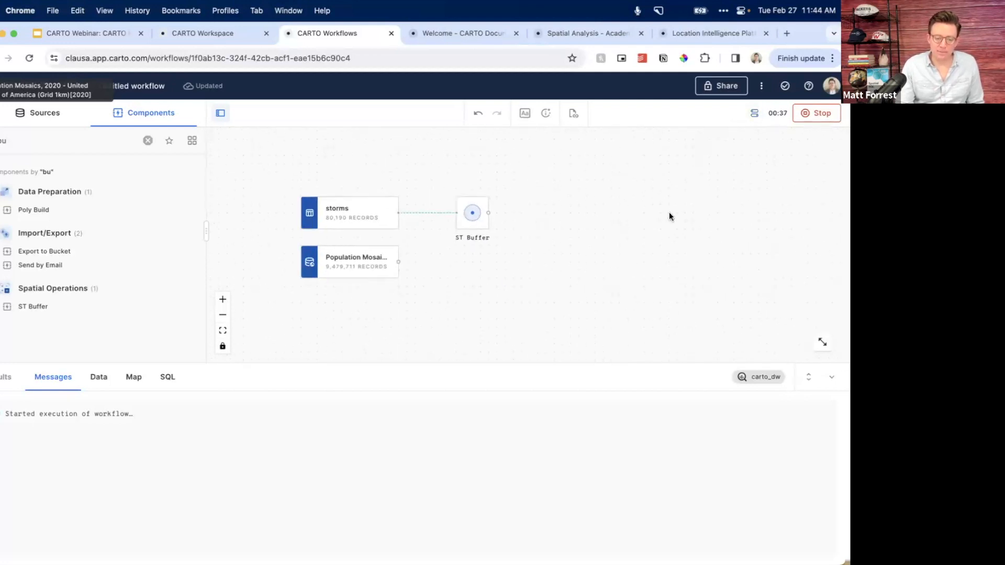
{"action": "left_click", "coordinate": [237, 33]}
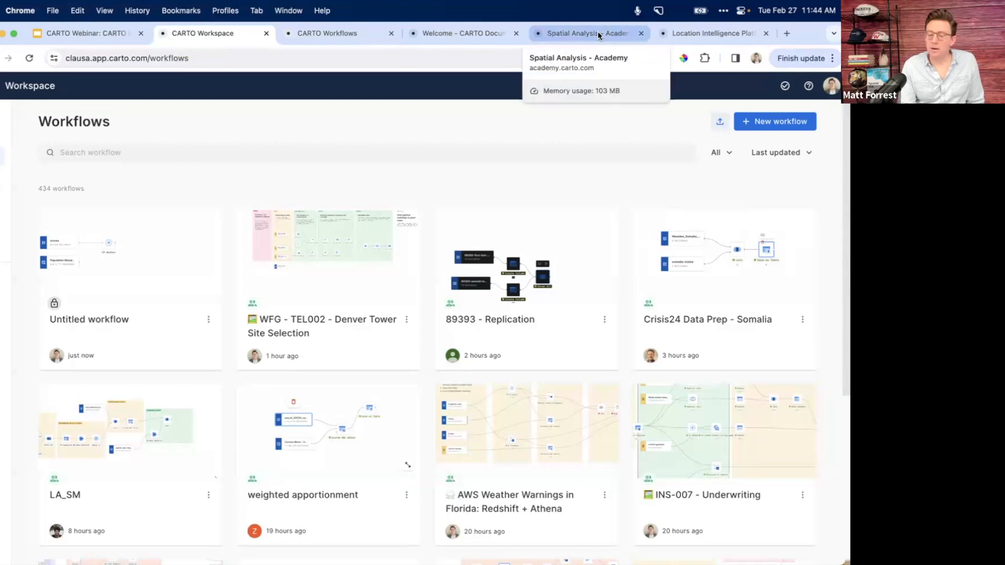
- Open Academy's Insurance workflow templates at the Coastal Flood Risk example for Savannah, GA
{"action": "left_click", "coordinate": [581, 34]}
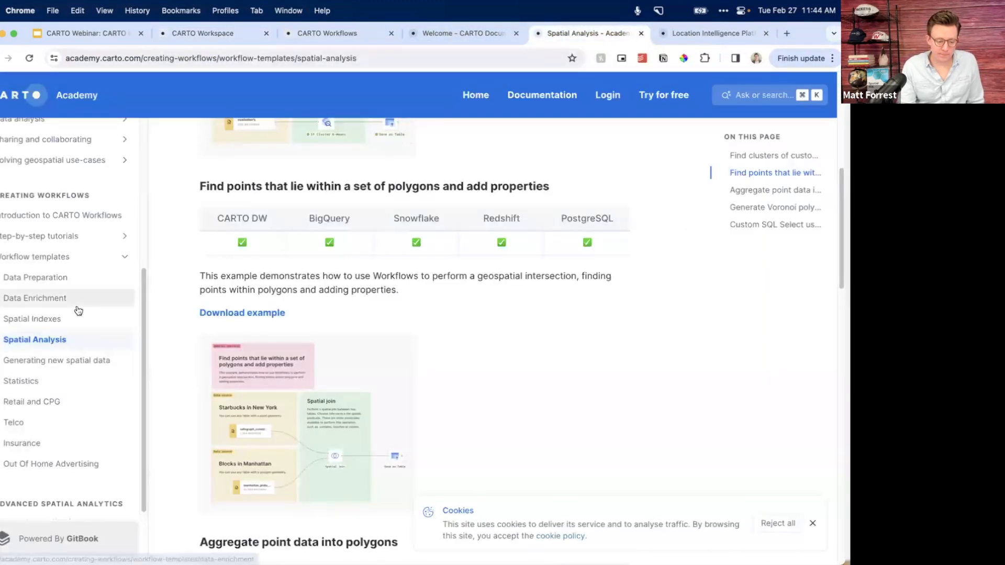
{"action": "scroll", "coordinate": [47, 411], "scroll_direction": "down", "scroll_amount": 2}
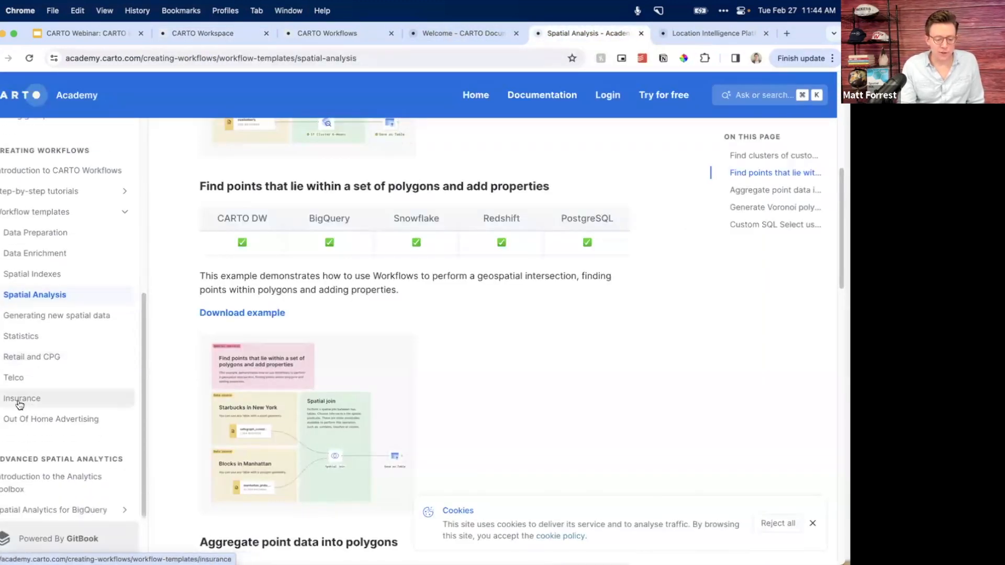
{"action": "left_click", "coordinate": [19, 399]}
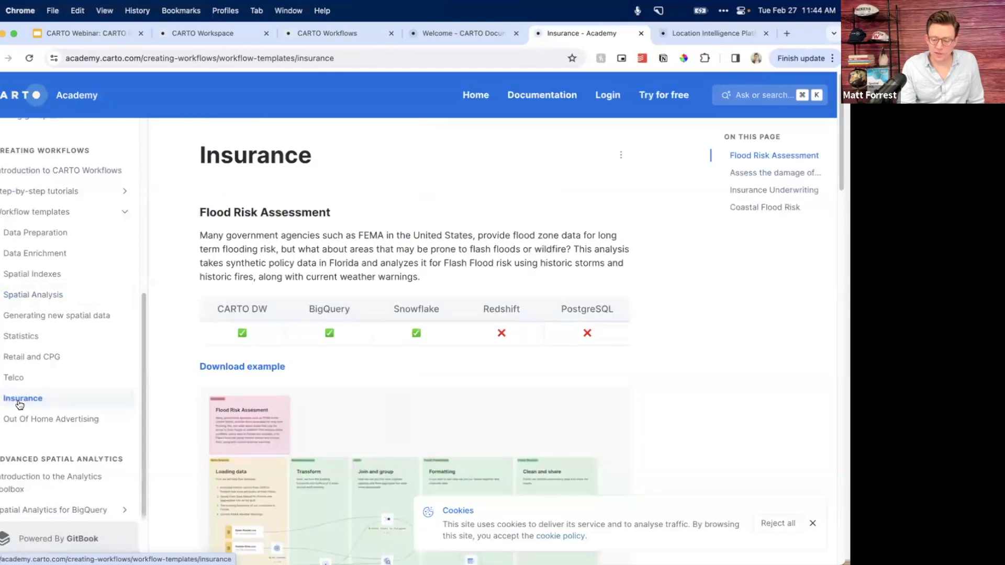
{"action": "scroll", "coordinate": [391, 447], "scroll_direction": "down", "scroll_amount": 3}
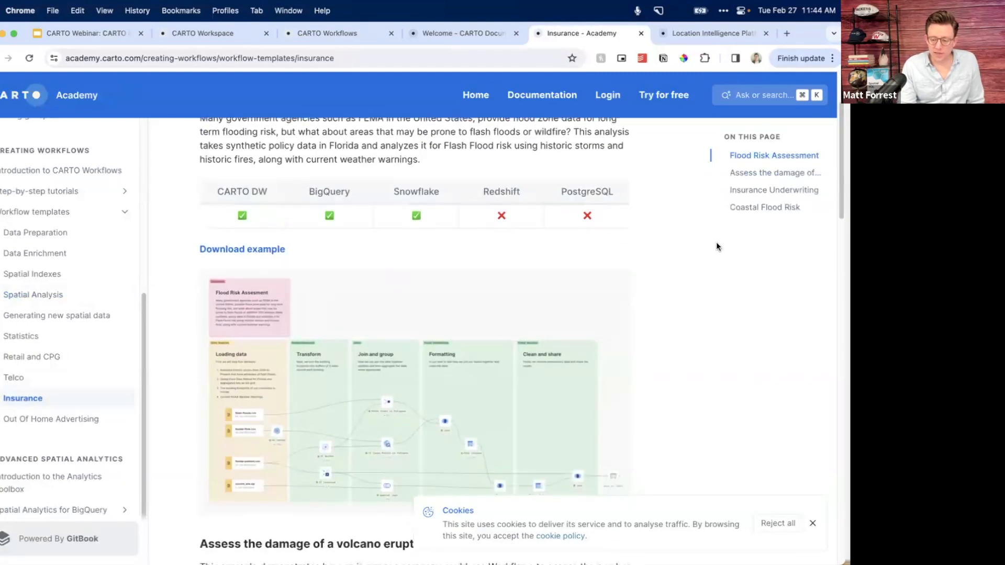
{"action": "left_click", "coordinate": [761, 208]}
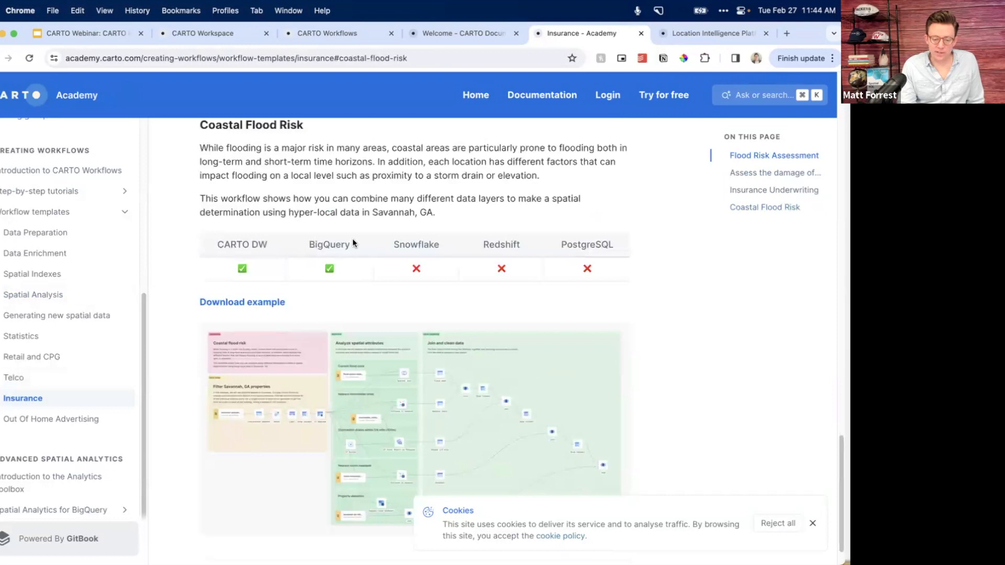
{"action": "scroll", "coordinate": [353, 239], "scroll_direction": "down", "scroll_amount": 1}
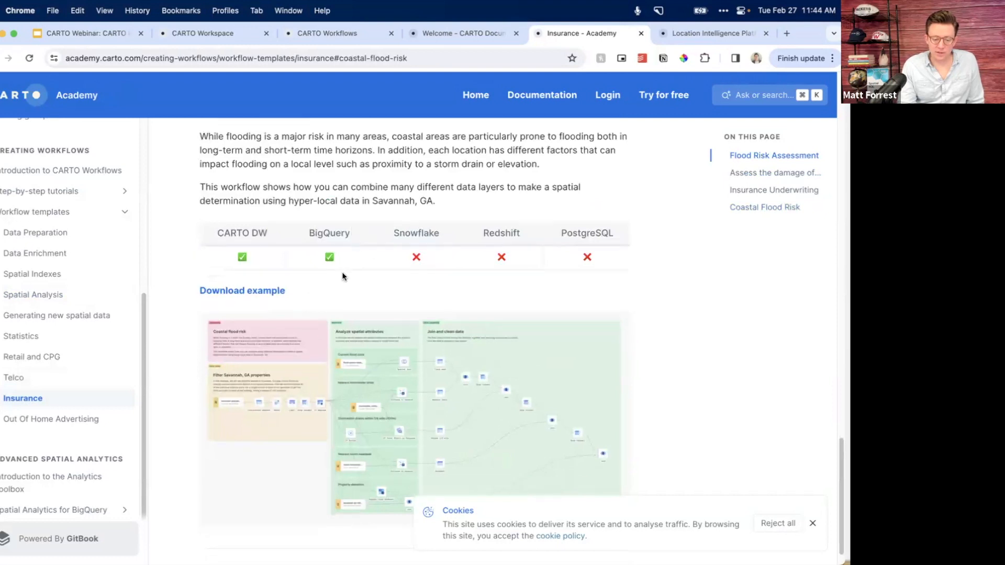
- Download the Coastal Flood Risk example workflow and start importing a workflow from file
{"action": "left_click", "coordinate": [263, 292]}
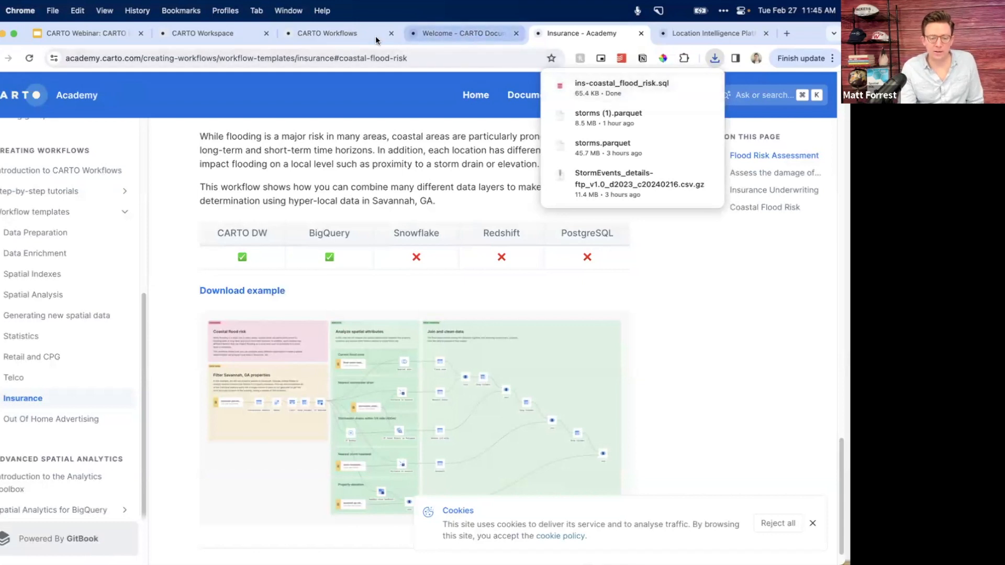
{"action": "left_click", "coordinate": [209, 26]}
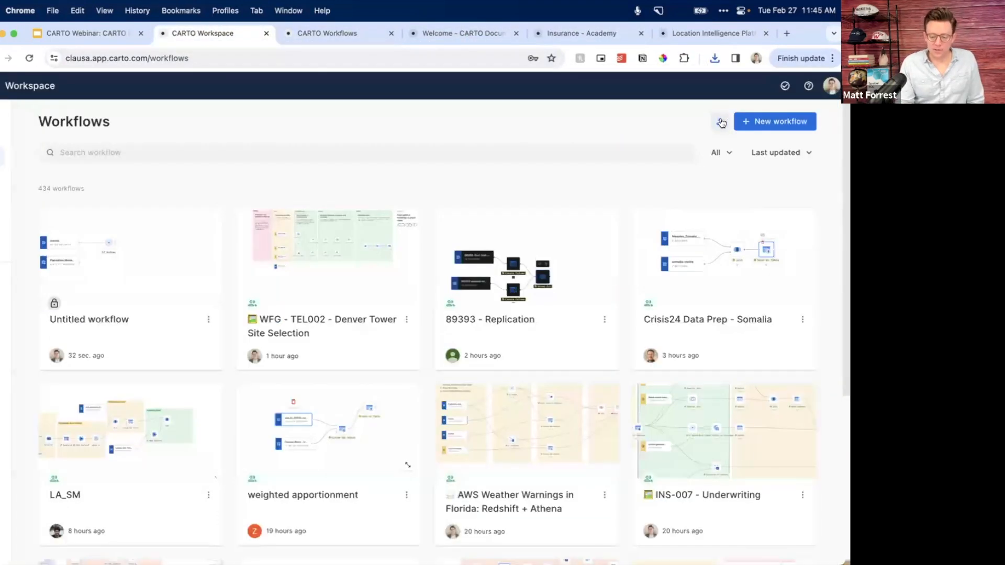
{"action": "left_click", "coordinate": [720, 118]}
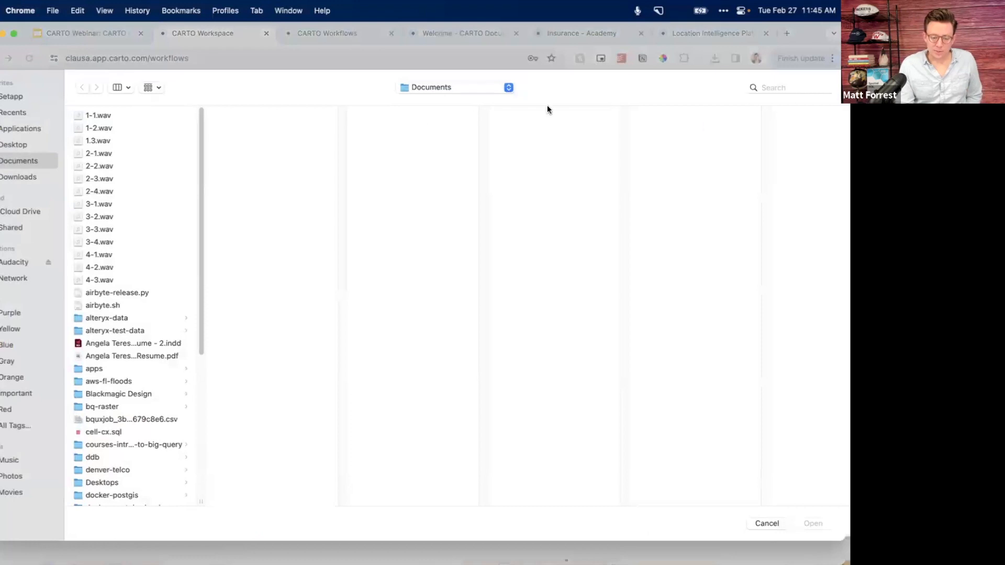
- Import ins-coastal_flood_risk.sql from Downloads using the CARTO Data connection as a new workflow
{"action": "left_click", "coordinate": [9, 178]}
{"action": "scroll", "coordinate": [147, 323], "scroll_direction": "down", "scroll_amount": 1}
{"action": "scroll", "coordinate": [145, 323], "scroll_direction": "down", "scroll_amount": 15}
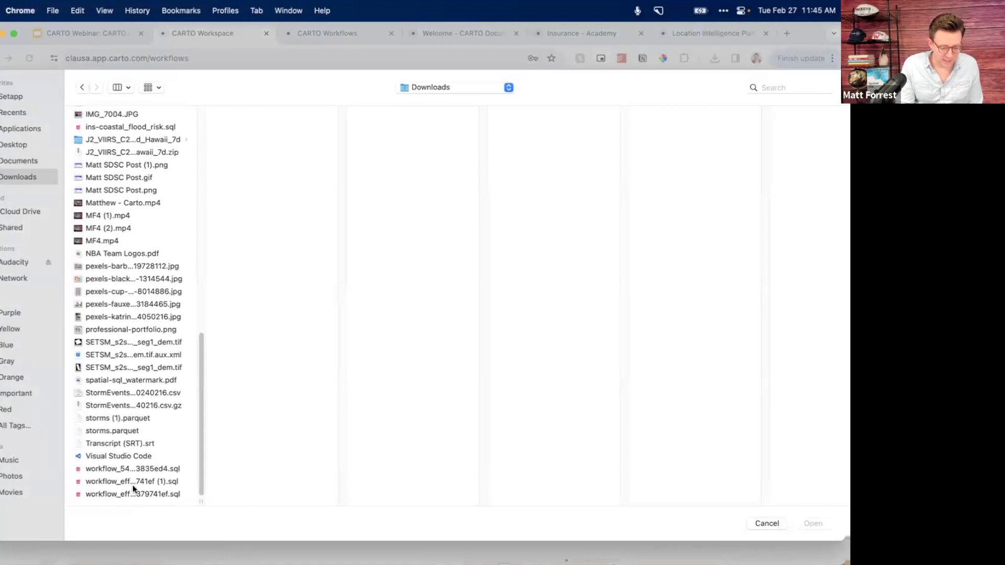
{"action": "scroll", "coordinate": [163, 338], "scroll_direction": "up", "scroll_amount": 5}
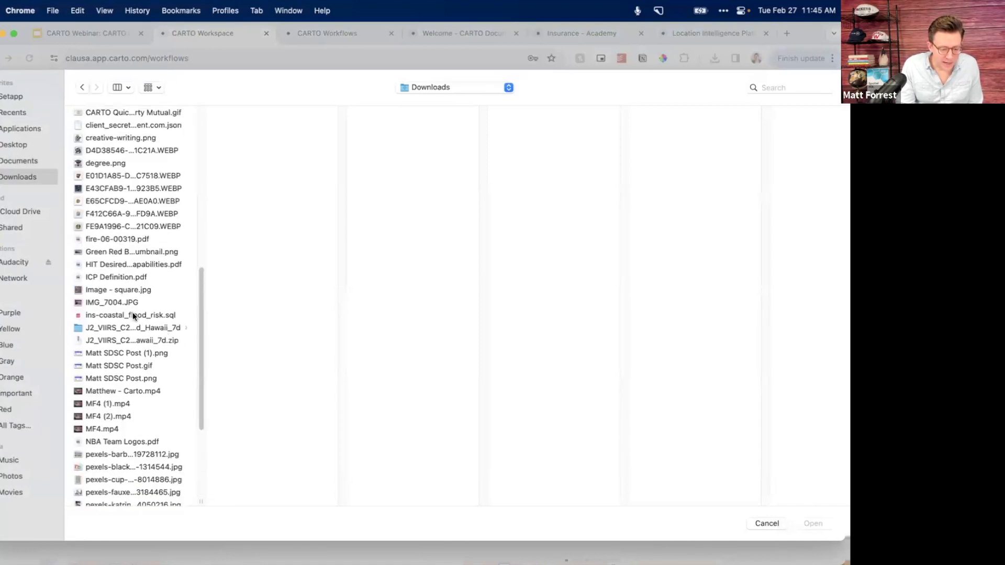
{"action": "left_click", "coordinate": [137, 314]}
{"action": "left_click", "coordinate": [814, 524]}
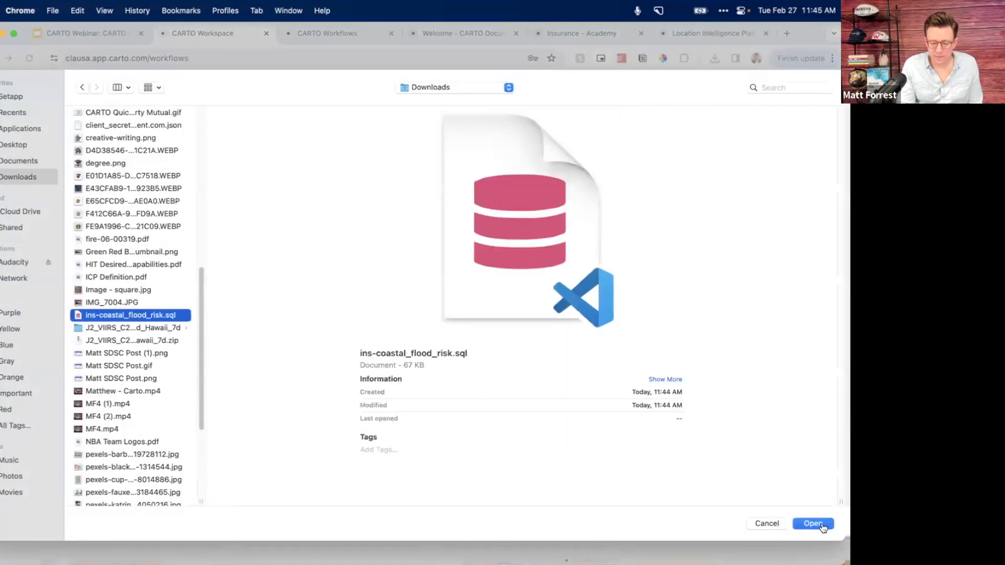
{"action": "scroll", "coordinate": [489, 313], "scroll_direction": "down", "scroll_amount": 10}
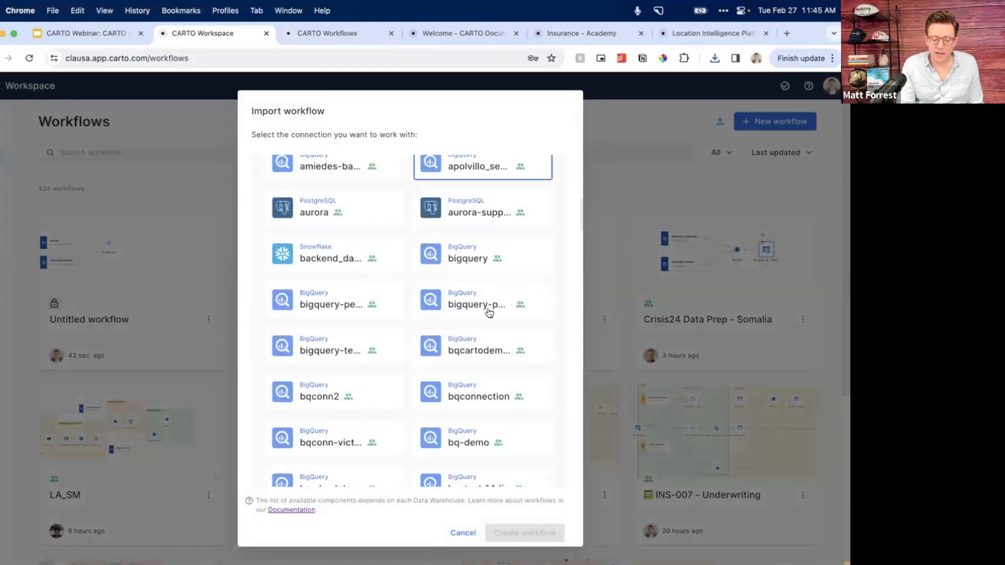
{"action": "left_click", "coordinate": [486, 290]}
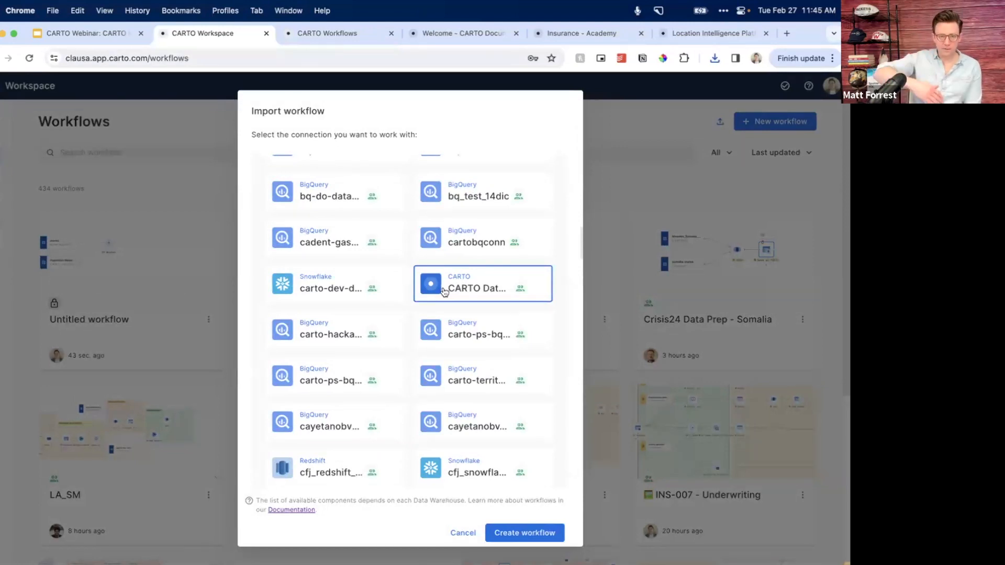
{"action": "left_click", "coordinate": [535, 533]}
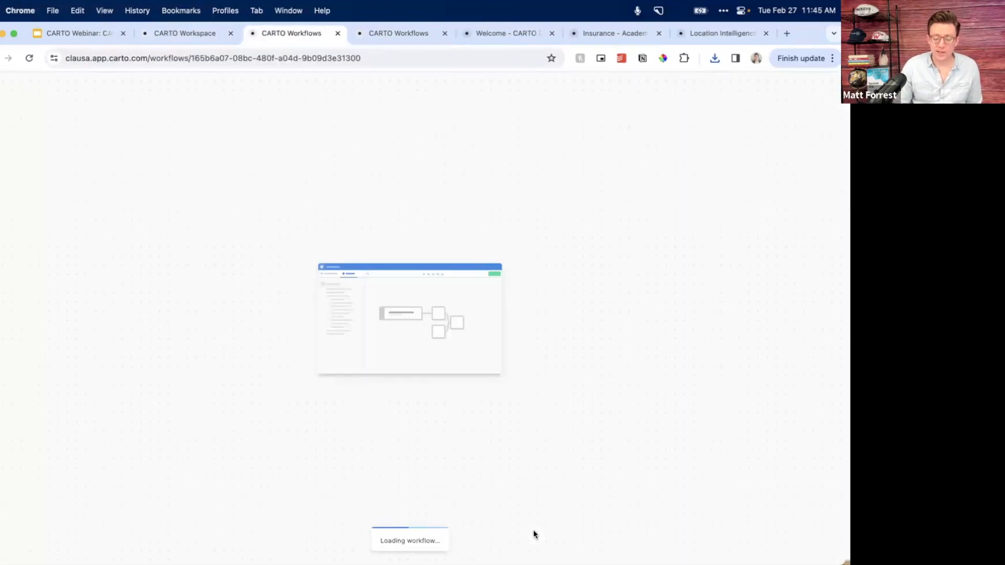
- In the storms workflow, place Enrich Polygons beside ST Buffer and view ST Buffer's 80,190-row output
{"action": "left_click", "coordinate": [389, 33]}
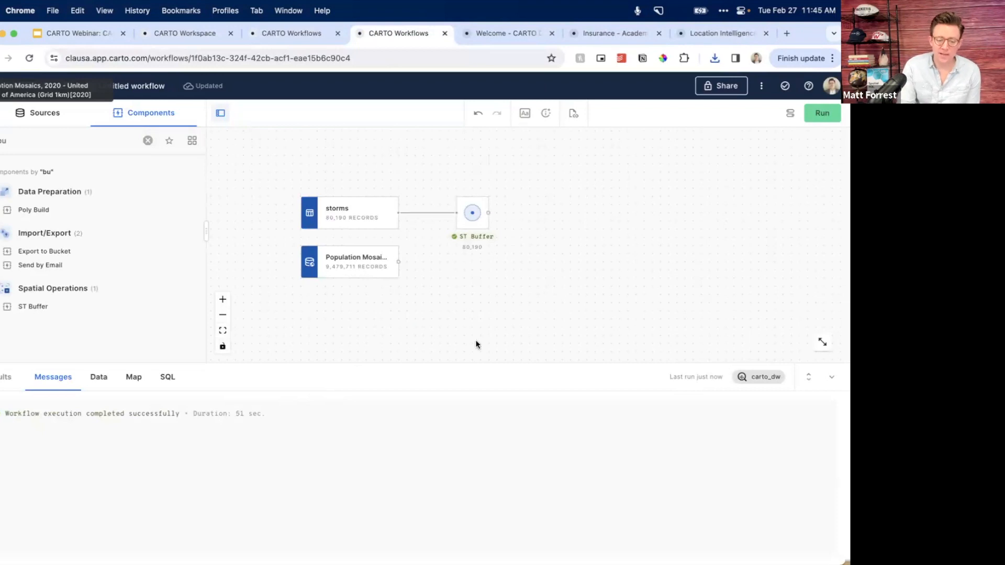
{"action": "left_click", "coordinate": [149, 142]}
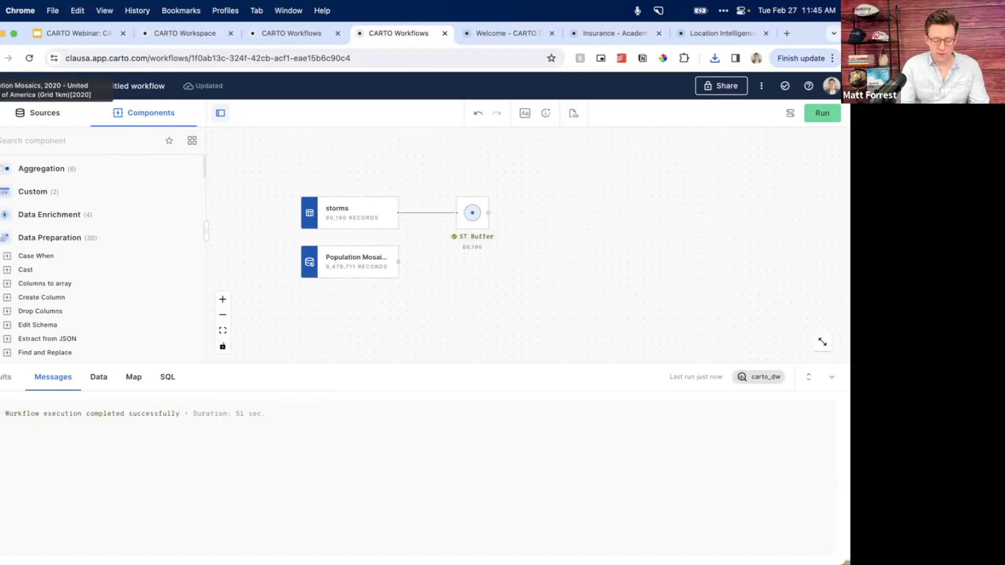
{"action": "type", "text": "enri"}
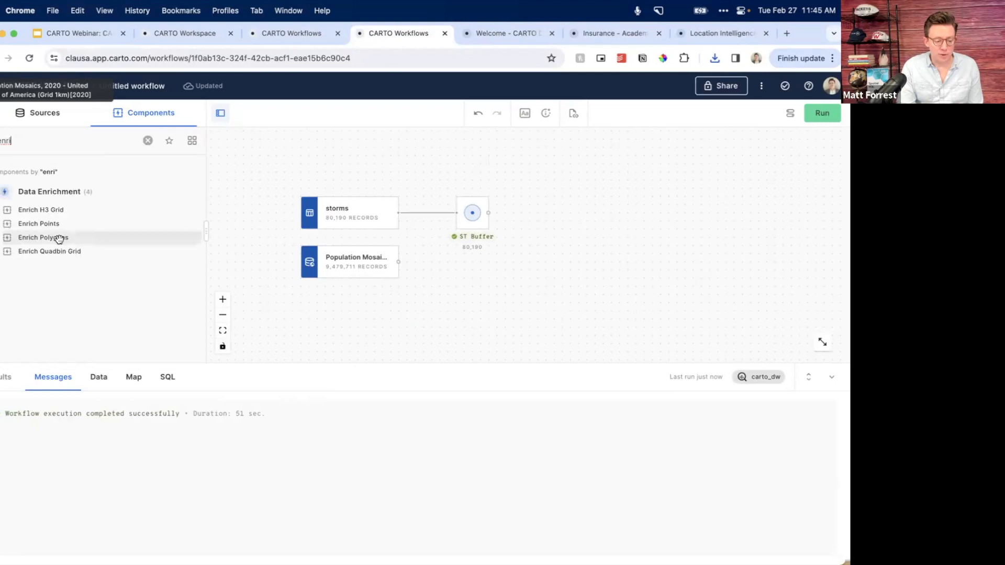
{"action": "left_click_drag", "start_coordinate": [59, 239], "coordinate": [570, 221]}
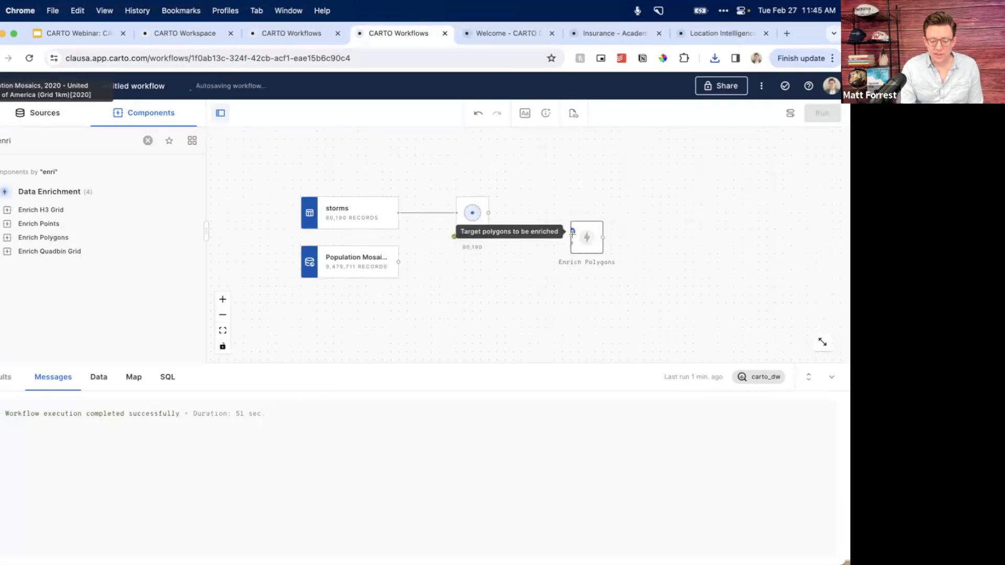
{"action": "left_click", "coordinate": [472, 214]}
{"action": "left_click", "coordinate": [100, 374]}
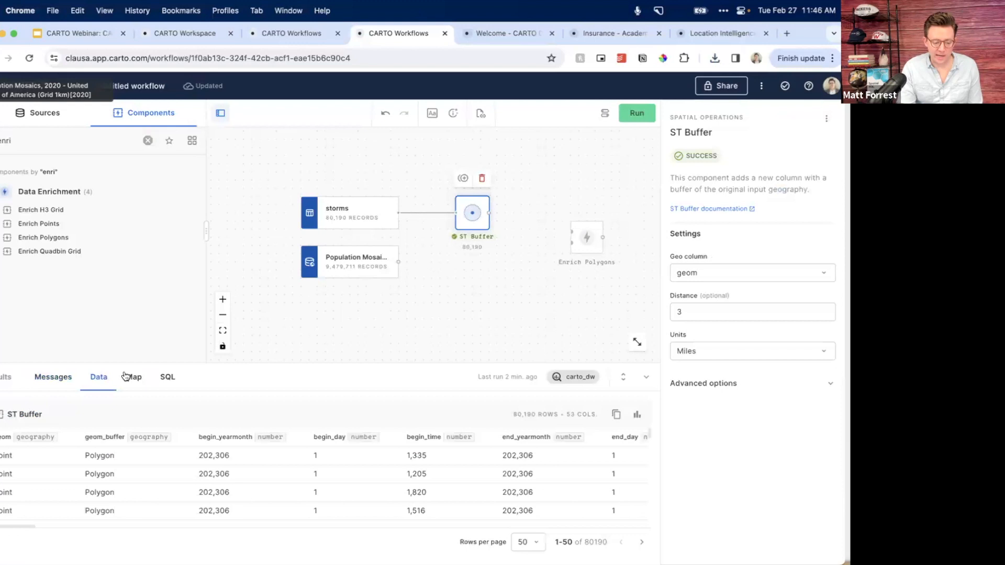
- Wire the ST Buffer output and the Population Mosaics source into Enrich Polygons' two inputs
{"action": "left_click", "coordinate": [128, 377]}
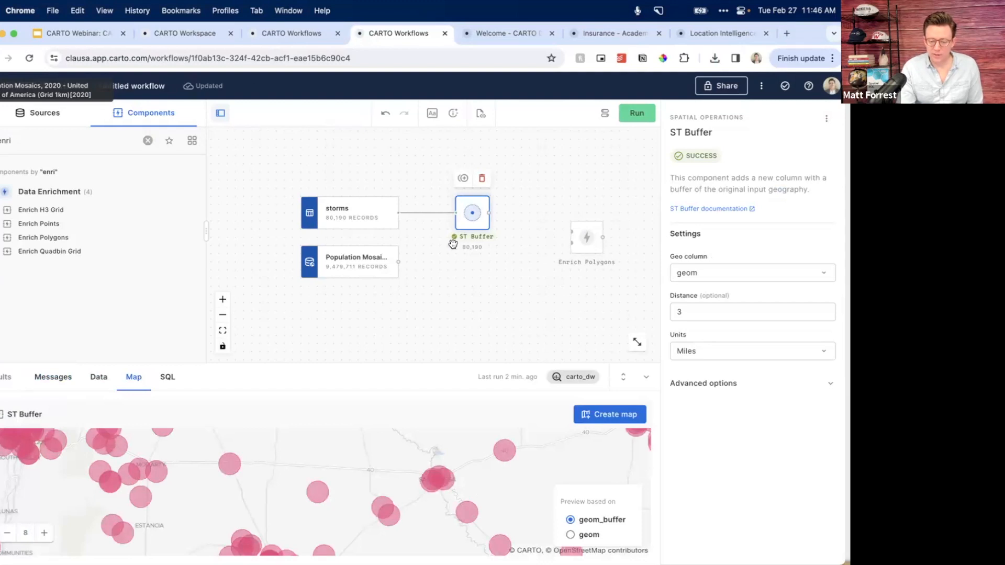
{"action": "left_click_drag", "start_coordinate": [572, 231], "coordinate": [489, 212]}
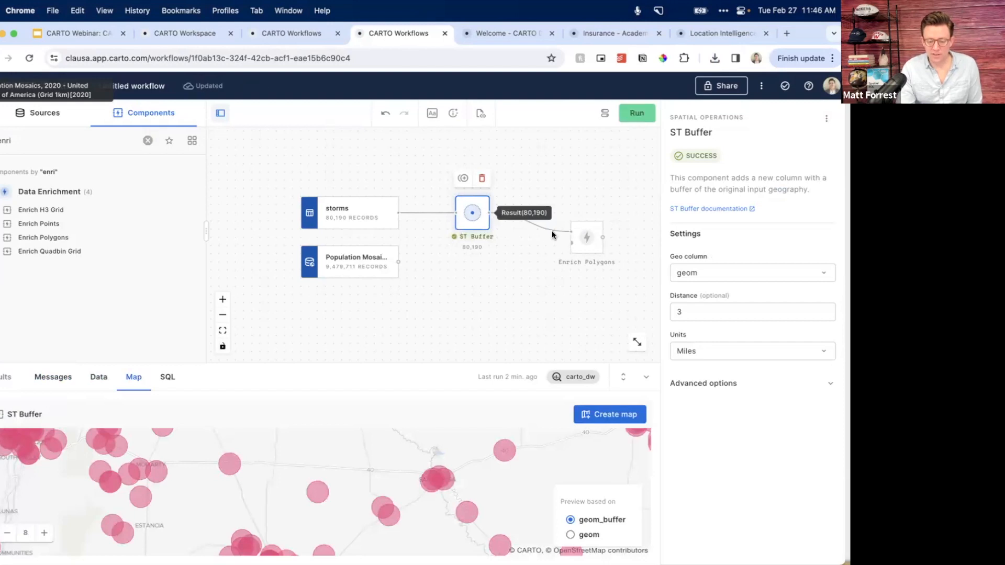
{"action": "left_click_drag", "start_coordinate": [572, 243], "coordinate": [494, 267]}
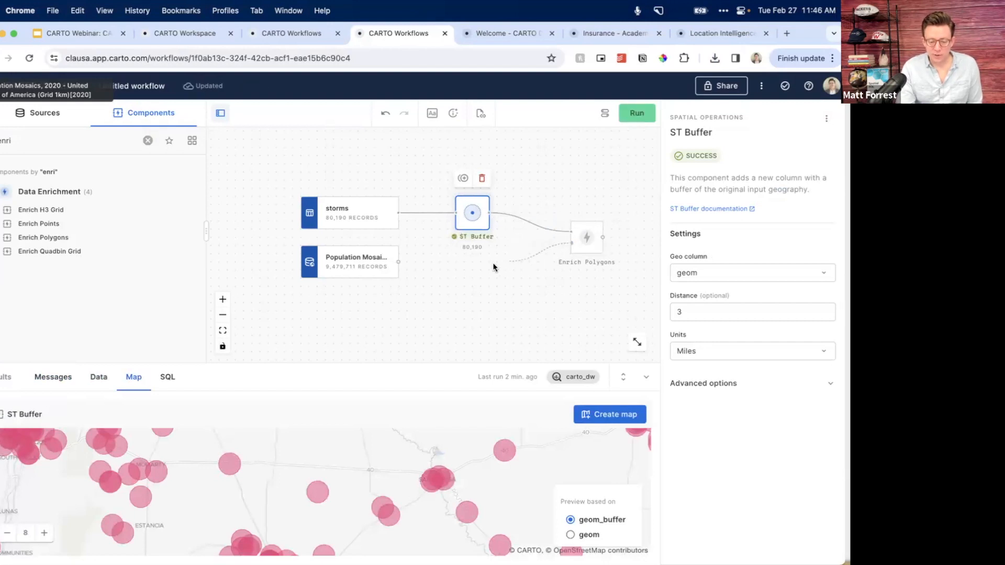
{"action": "left_click_drag", "start_coordinate": [425, 264], "coordinate": [399, 262]}
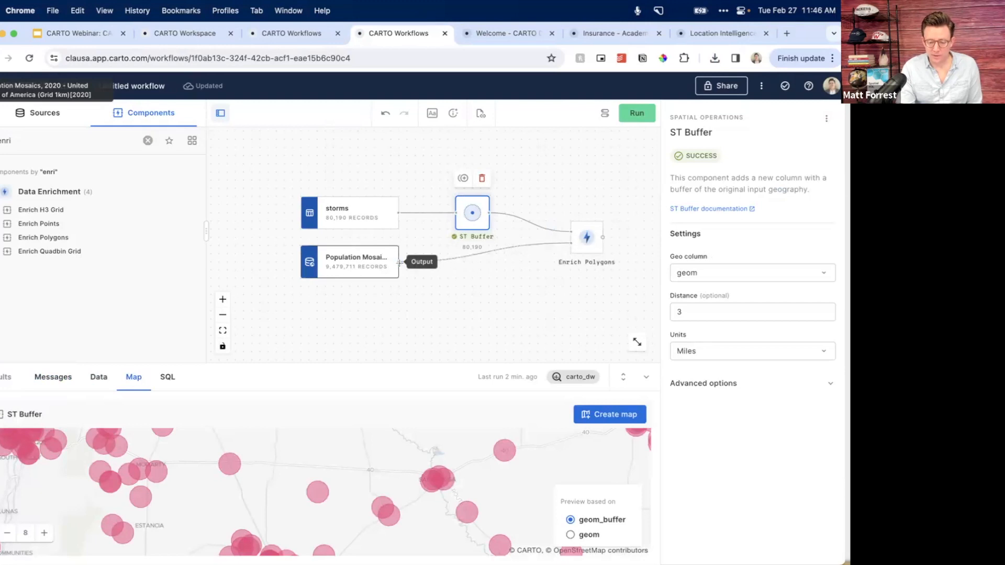
{"action": "left_click", "coordinate": [586, 237]}
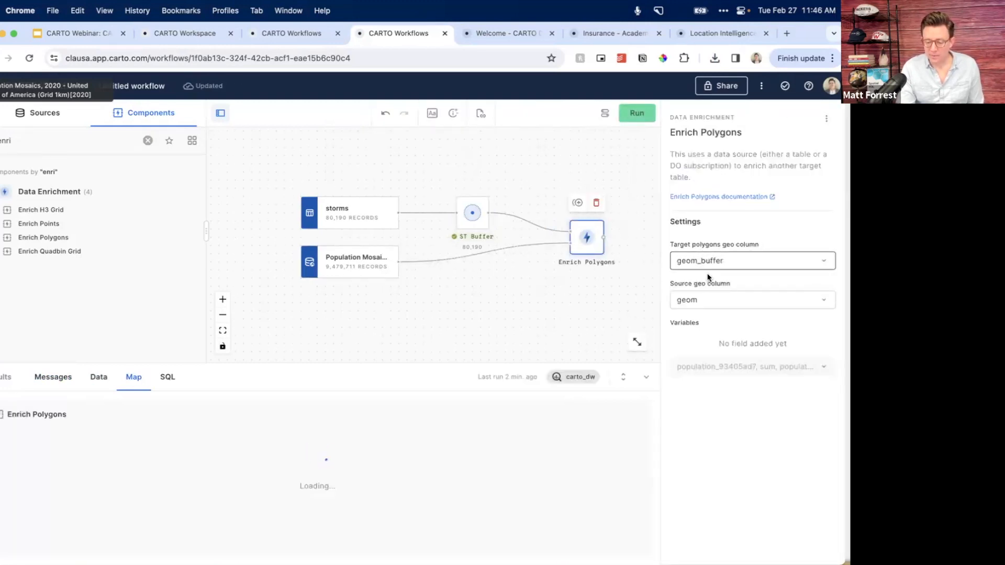
- Enrich geom_buffer polygons with the SUM of population_e3a78133 from geom, then run the workflow
{"action": "left_click", "coordinate": [742, 378]}
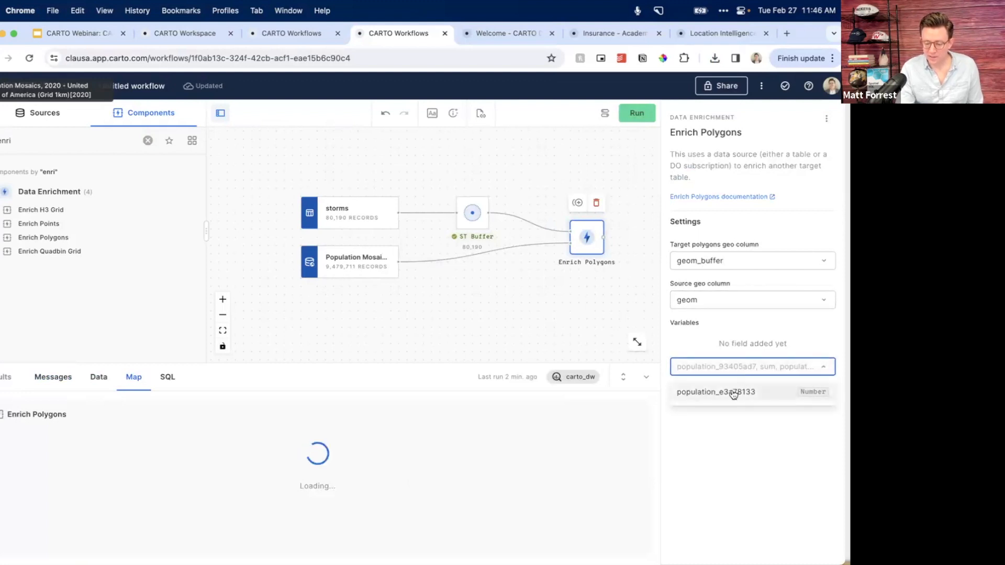
{"action": "left_click", "coordinate": [707, 394]}
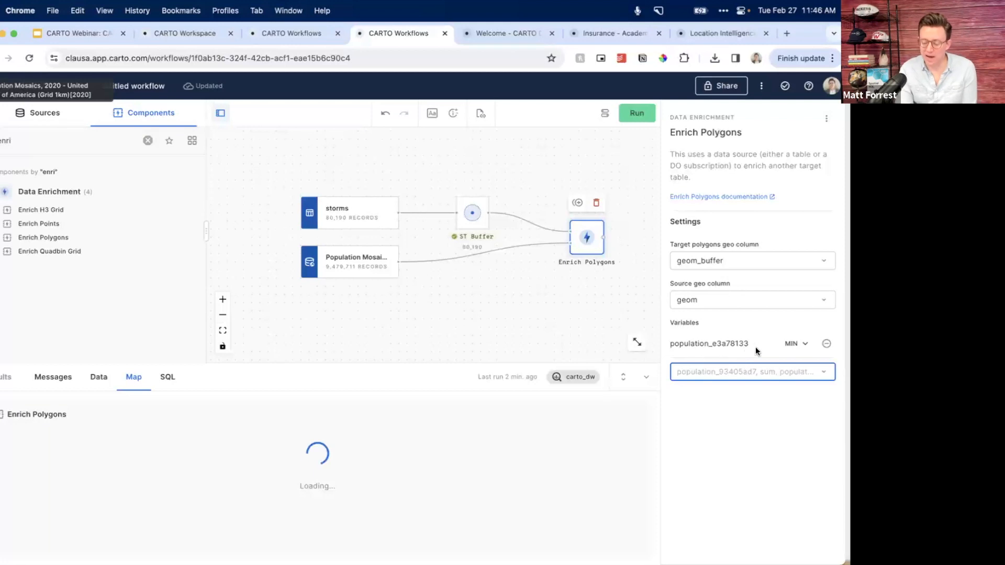
{"action": "left_click", "coordinate": [696, 262]}
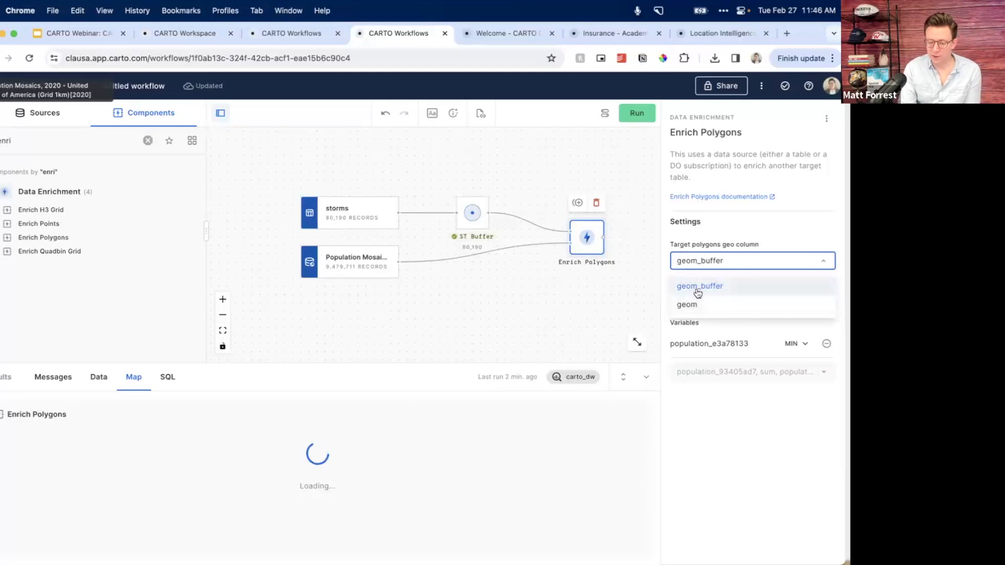
{"action": "left_click", "coordinate": [698, 263]}
{"action": "left_click", "coordinate": [698, 297]}
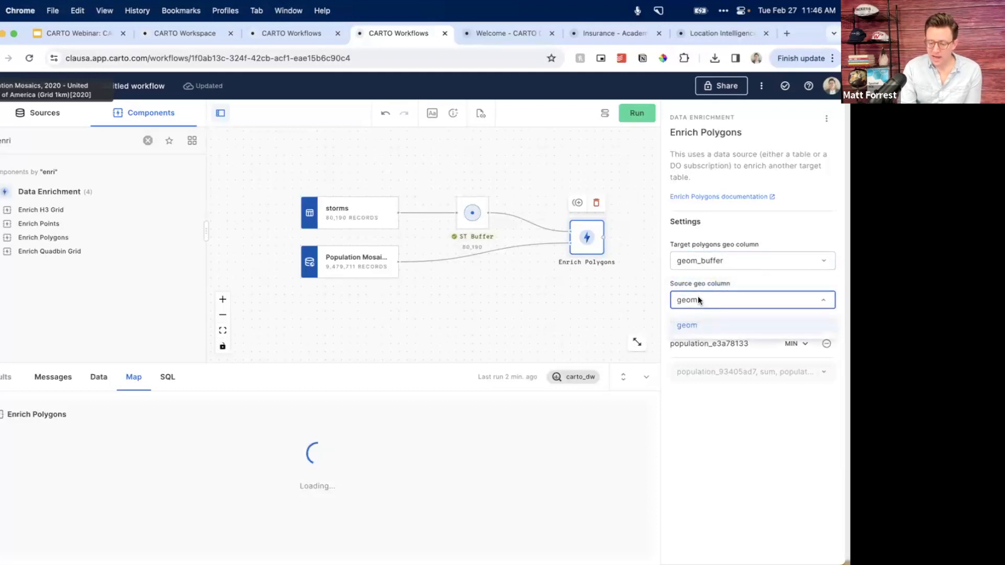
{"action": "left_click", "coordinate": [700, 324]}
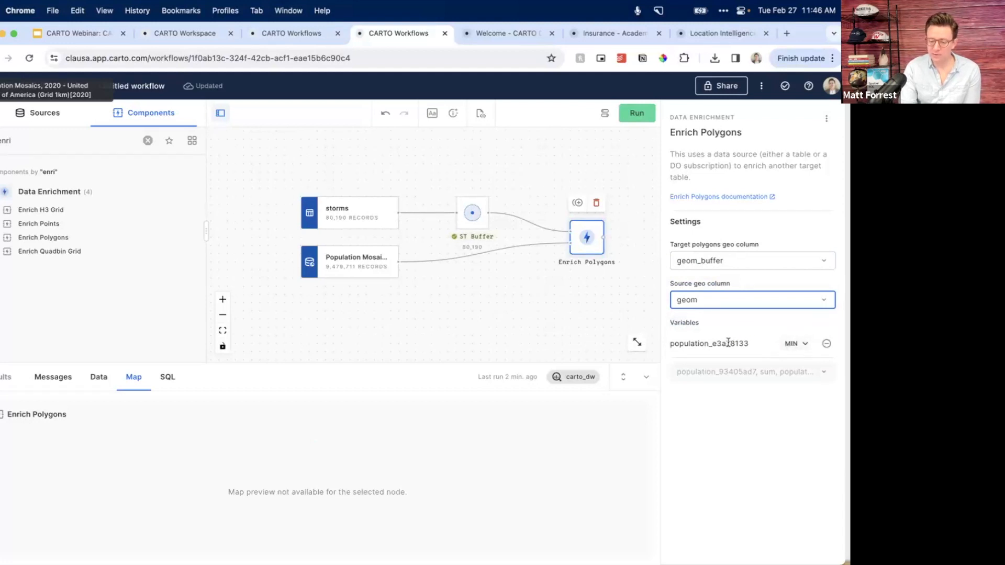
{"action": "left_click", "coordinate": [789, 345]}
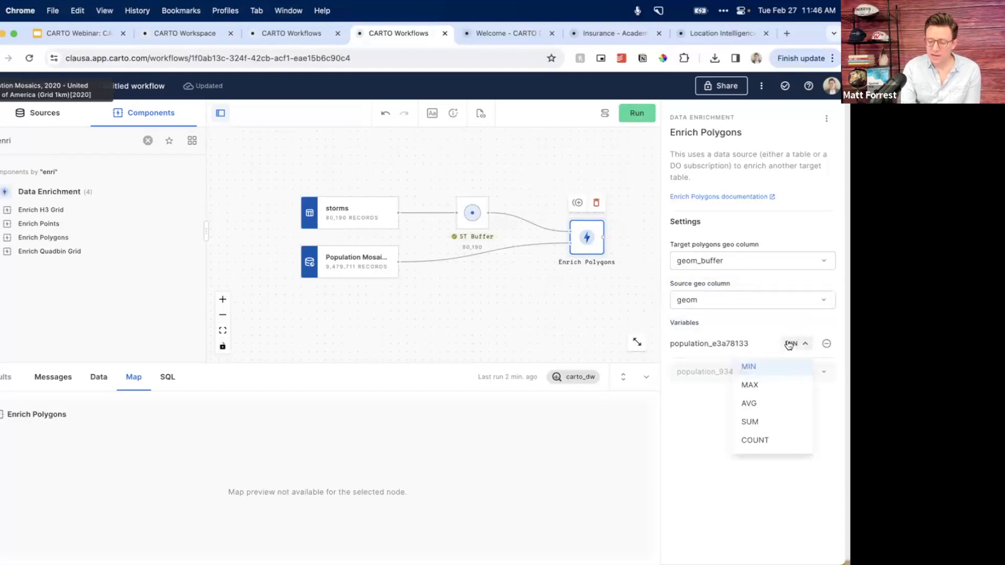
{"action": "left_click", "coordinate": [771, 419]}
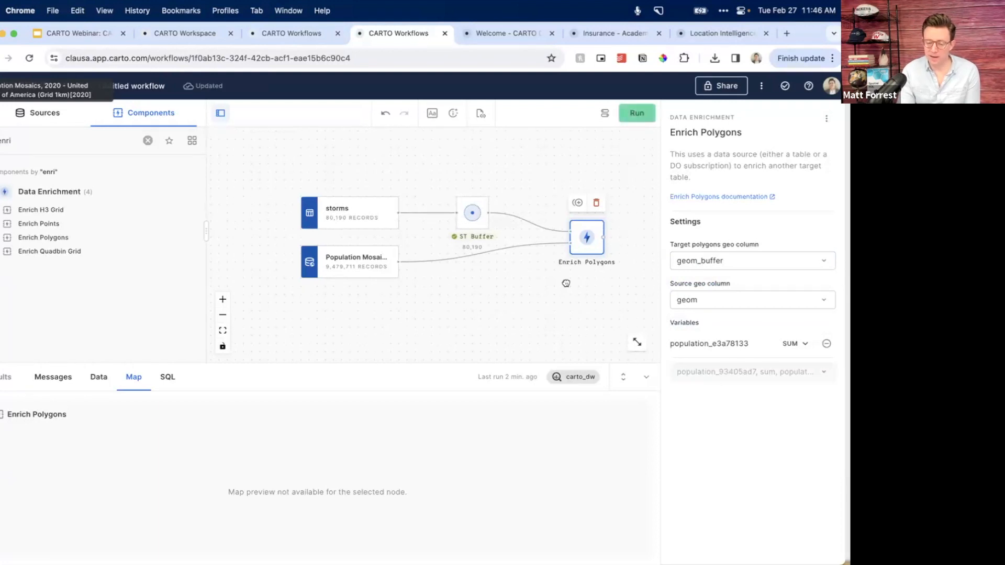
{"action": "scroll", "coordinate": [548, 286], "scroll_direction": "right", "scroll_amount": 2}
{"action": "scroll", "coordinate": [550, 285], "scroll_direction": "down", "scroll_amount": 1}
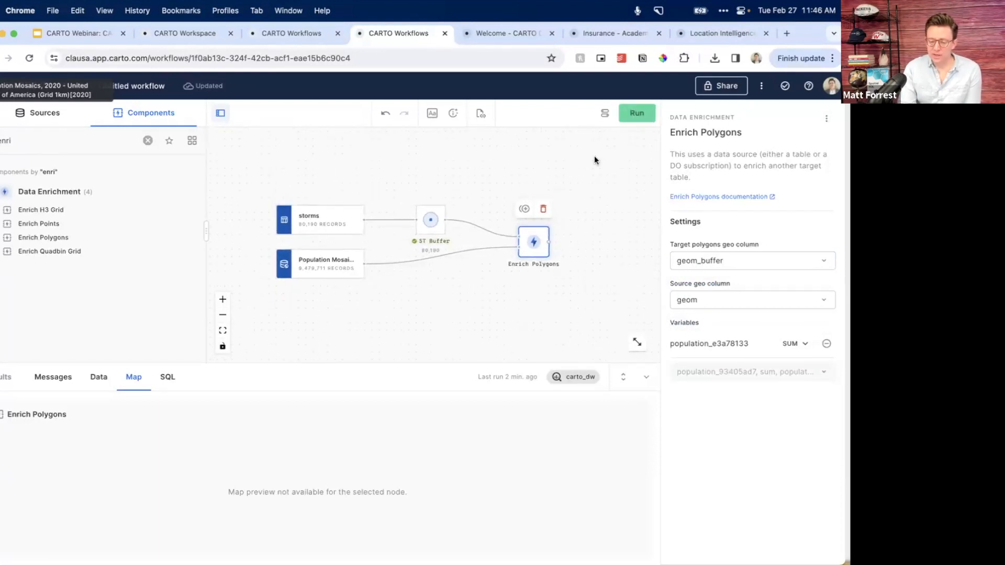
{"action": "left_click", "coordinate": [636, 113]}
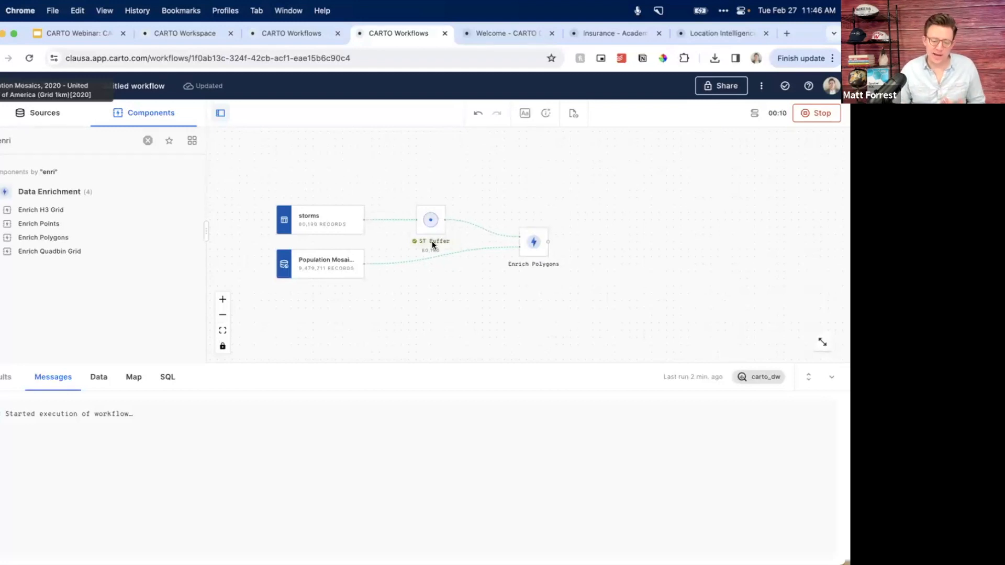
- Switch to the ins-coastal_flood_risk workflow and pan to the Filter Savannah, GA properties group
{"action": "left_click", "coordinate": [282, 34]}
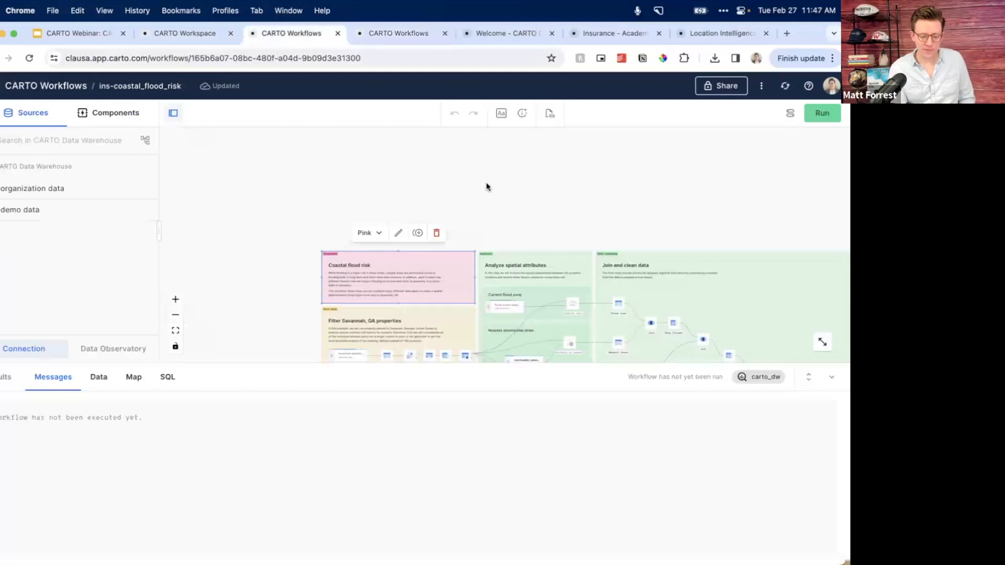
{"action": "left_click_drag", "start_coordinate": [498, 192], "coordinate": [462, 123]}
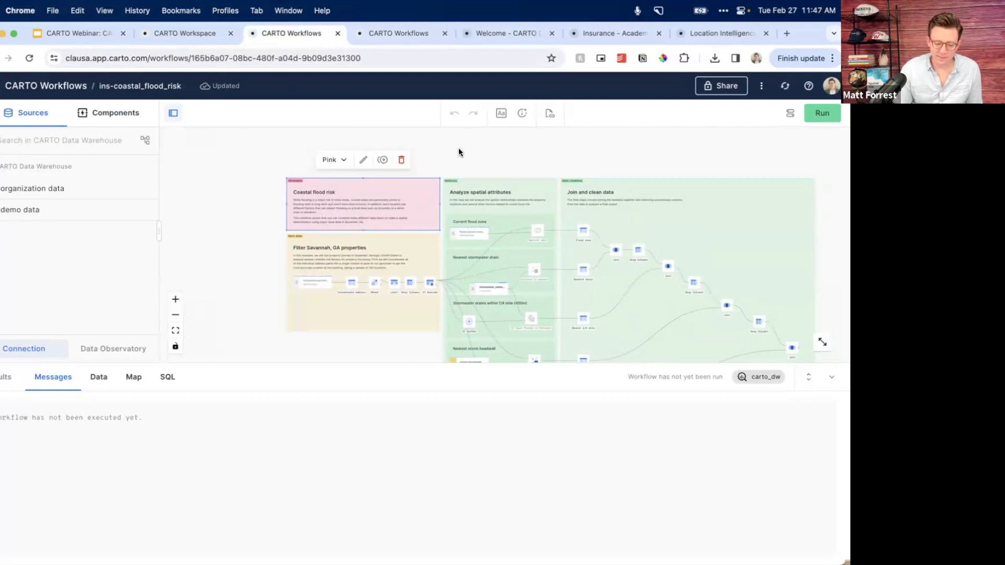
{"action": "scroll", "coordinate": [458, 152], "scroll_direction": "up", "scroll_amount": 2}
{"action": "left_click_drag", "start_coordinate": [225, 242], "coordinate": [237, 184]}
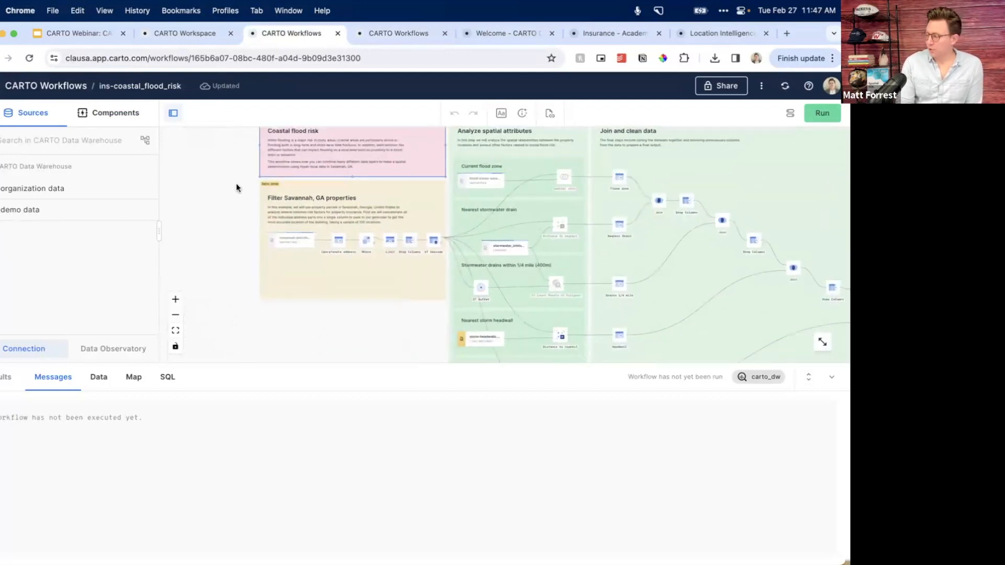
{"action": "scroll", "coordinate": [237, 183], "scroll_direction": "up", "scroll_amount": 5}
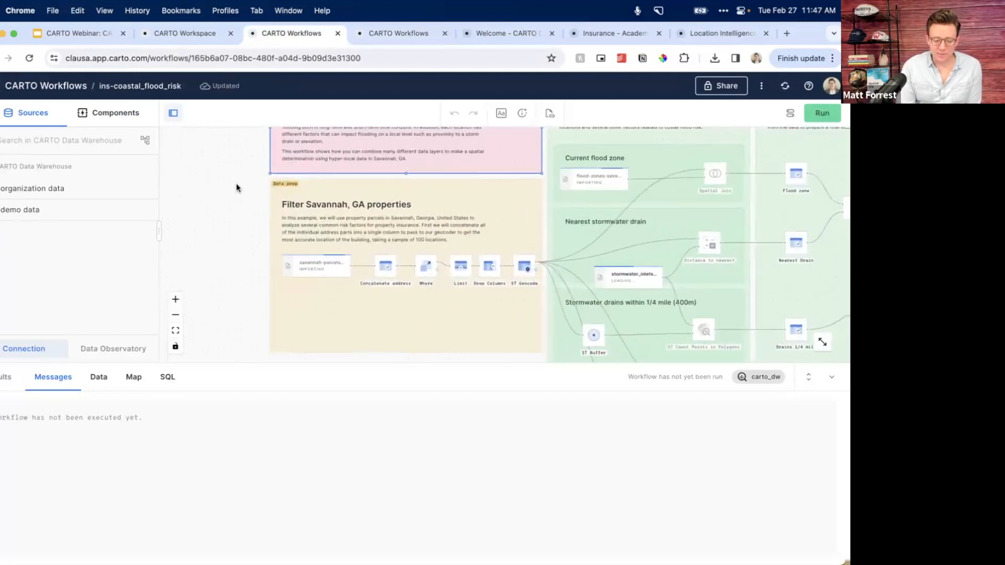
{"action": "left_click_drag", "start_coordinate": [237, 204], "coordinate": [220, 166]}
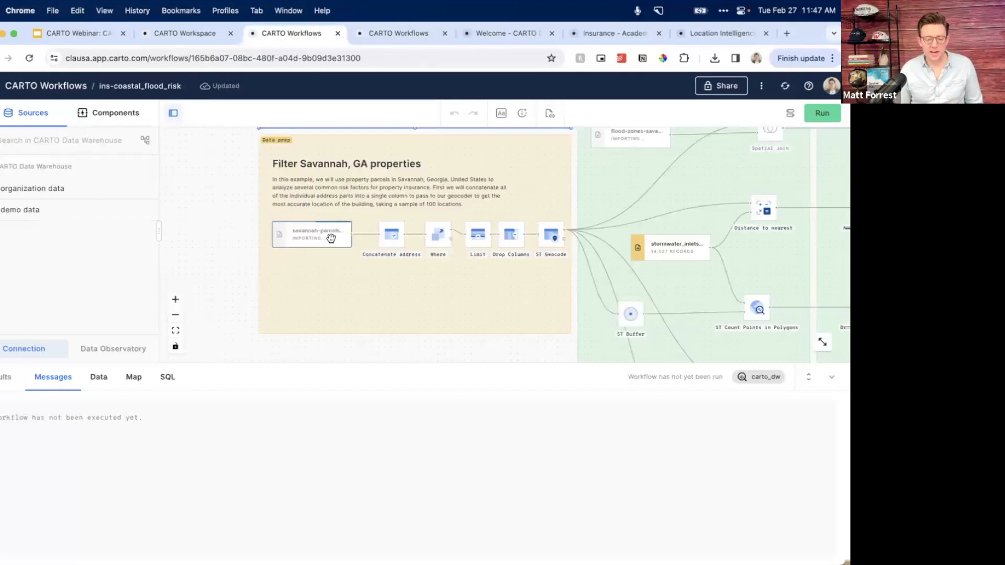
- Search Google for 'savannah' and pick the Savannah, Georgia city result
{"action": "key", "text": "cmd+t"}
{"action": "type", "text": "svannach"}
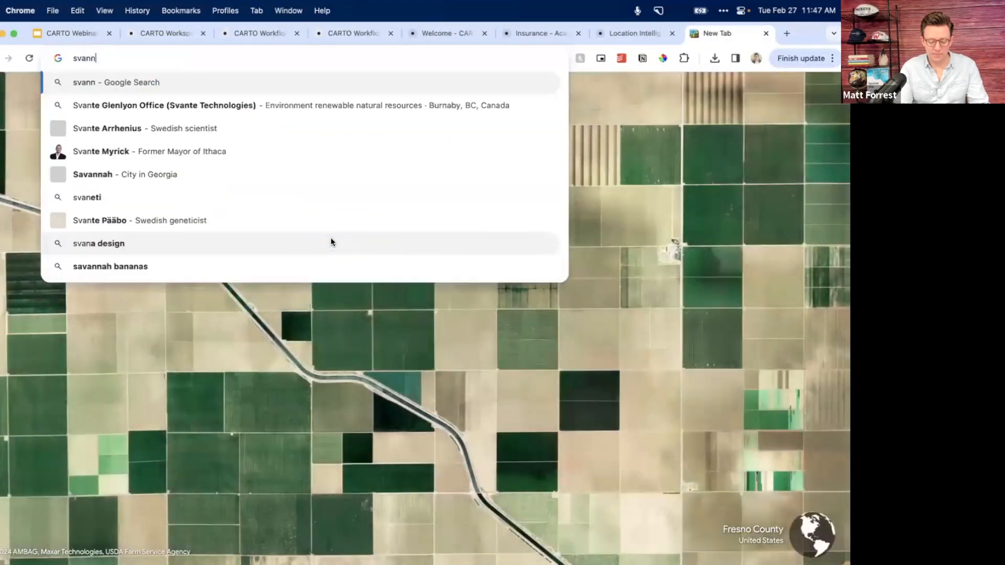
{"action": "key", "text": "BackSpace"}
{"action": "key", "text": "BackSpace"}
{"action": "type", "text": "h"}
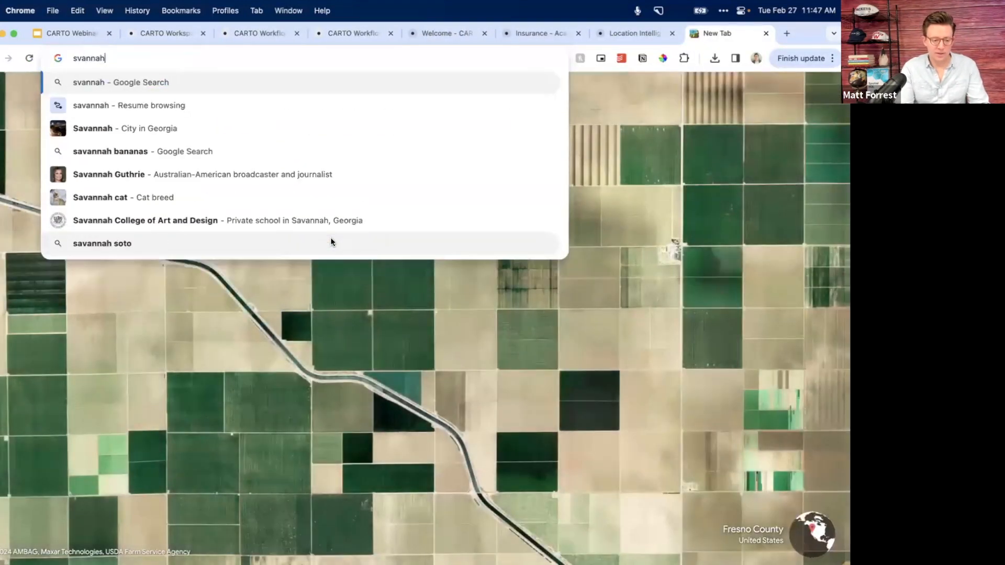
{"action": "left_click", "coordinate": [208, 130]}
- Expand and pan the Savannah map to see the city and coastline, then close the tab
{"action": "left_click", "coordinate": [482, 295]}
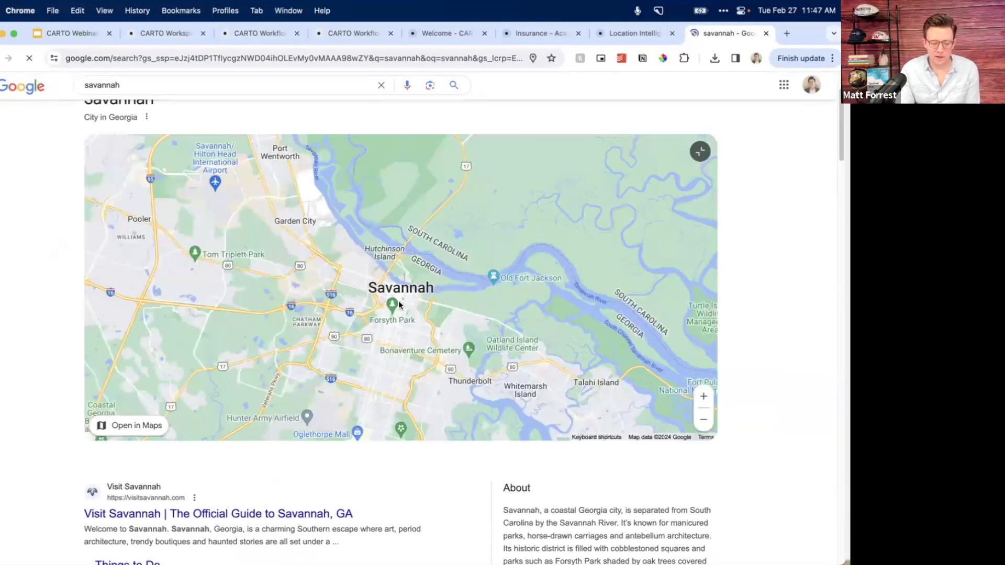
{"action": "mouse_move", "coordinate": [399, 320]}
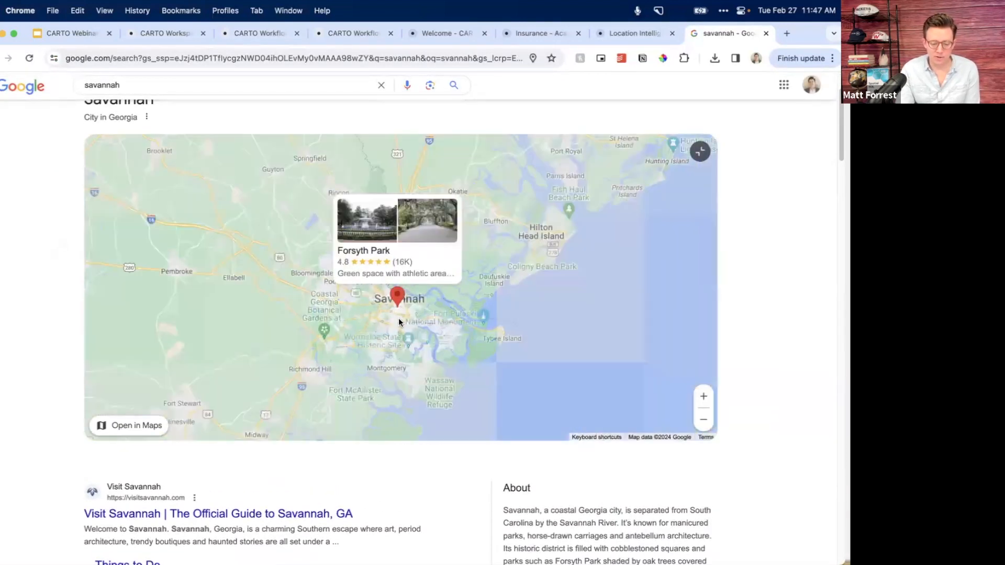
{"action": "scroll", "coordinate": [398, 321], "scroll_direction": "down", "scroll_amount": 5}
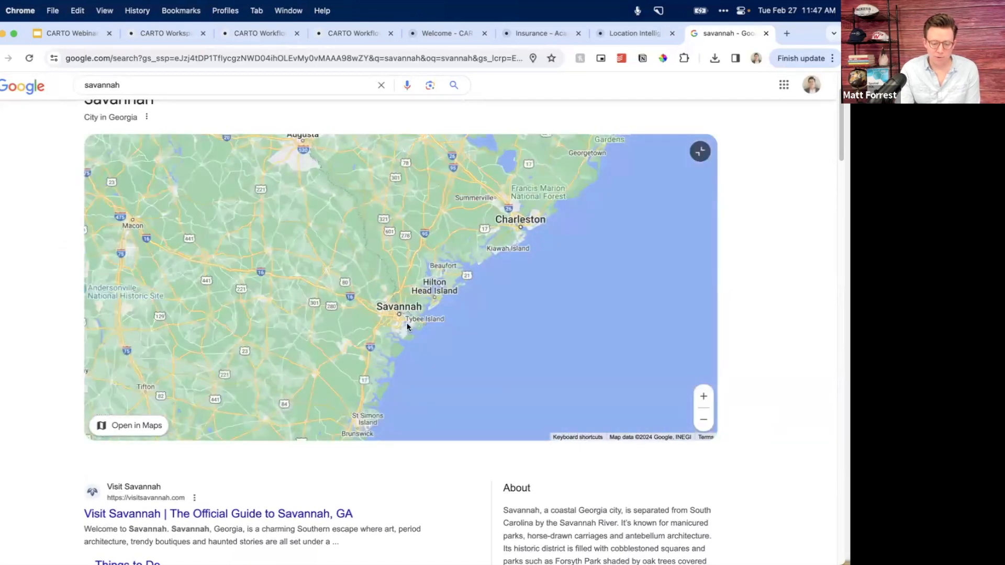
{"action": "scroll", "coordinate": [407, 326], "scroll_direction": "up", "scroll_amount": 5}
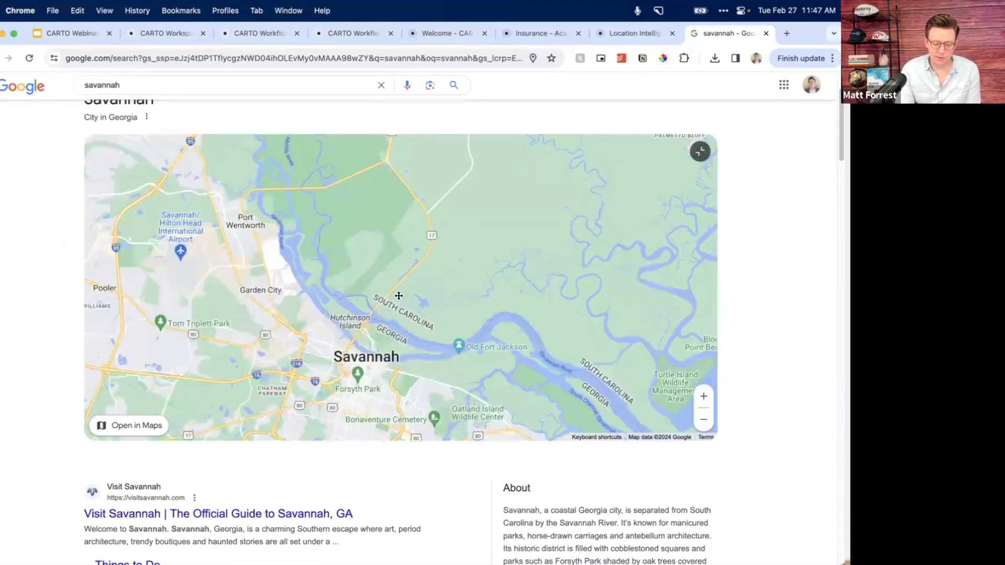
{"action": "left_click_drag", "start_coordinate": [394, 361], "coordinate": [409, 196]}
{"action": "scroll", "coordinate": [409, 195], "scroll_direction": "up", "scroll_amount": 5}
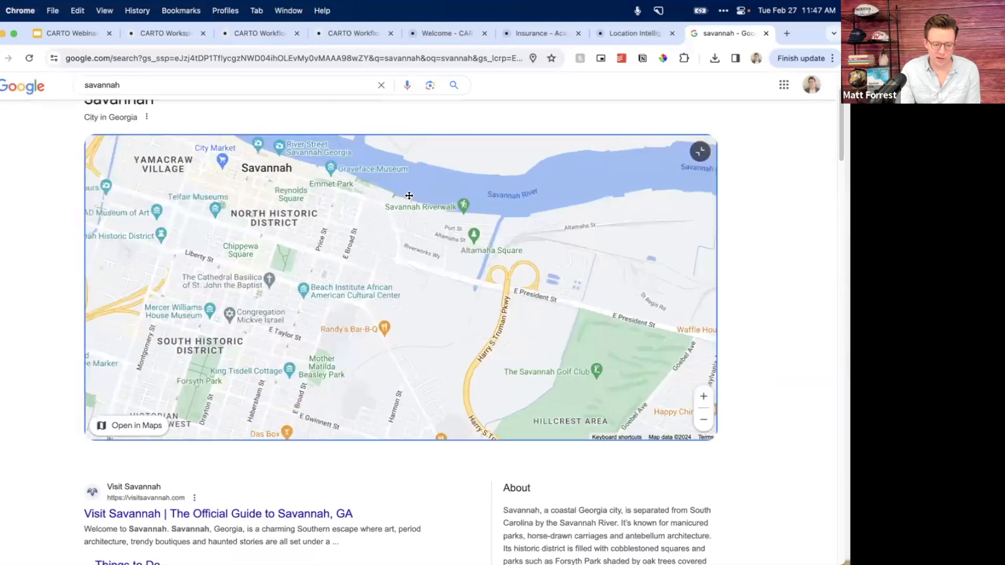
{"action": "scroll", "coordinate": [450, 245], "scroll_direction": "down", "scroll_amount": 4}
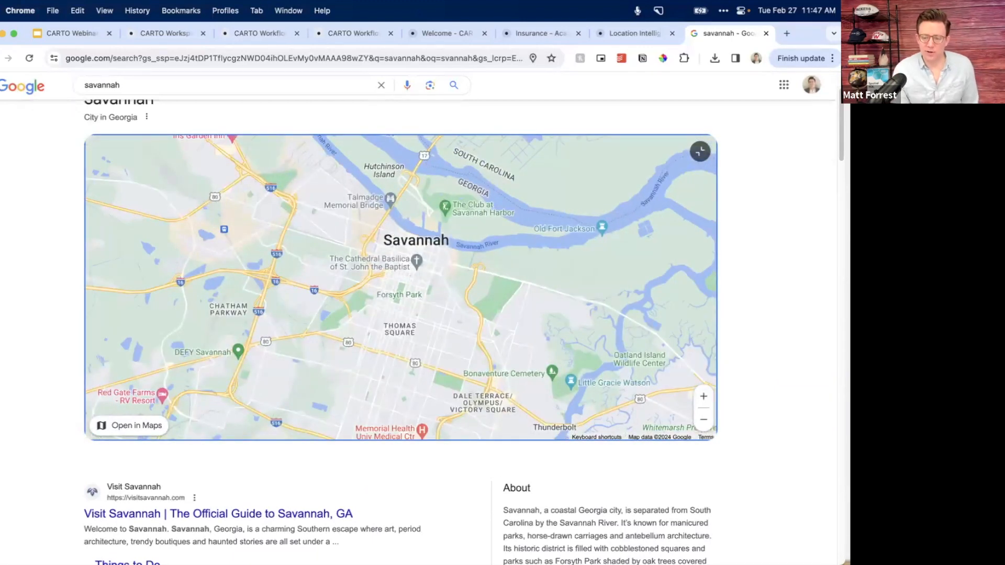
{"action": "left_click", "coordinate": [766, 33]}
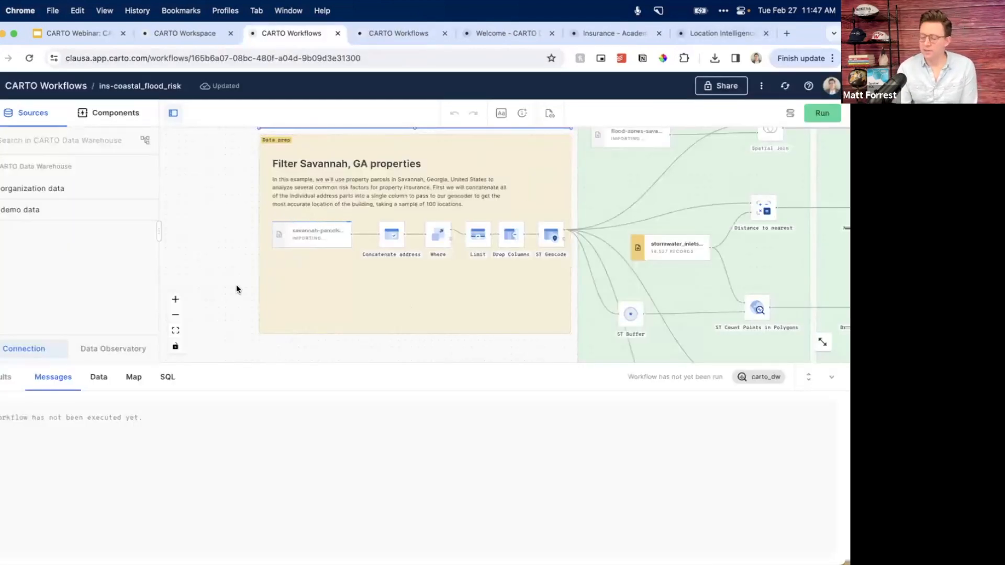
- Navigate to the storm-headwalls branch and open the storm-headwalls.geojson source (1,262 rows)
{"action": "scroll", "coordinate": [237, 284], "scroll_direction": "down", "scroll_amount": 3}
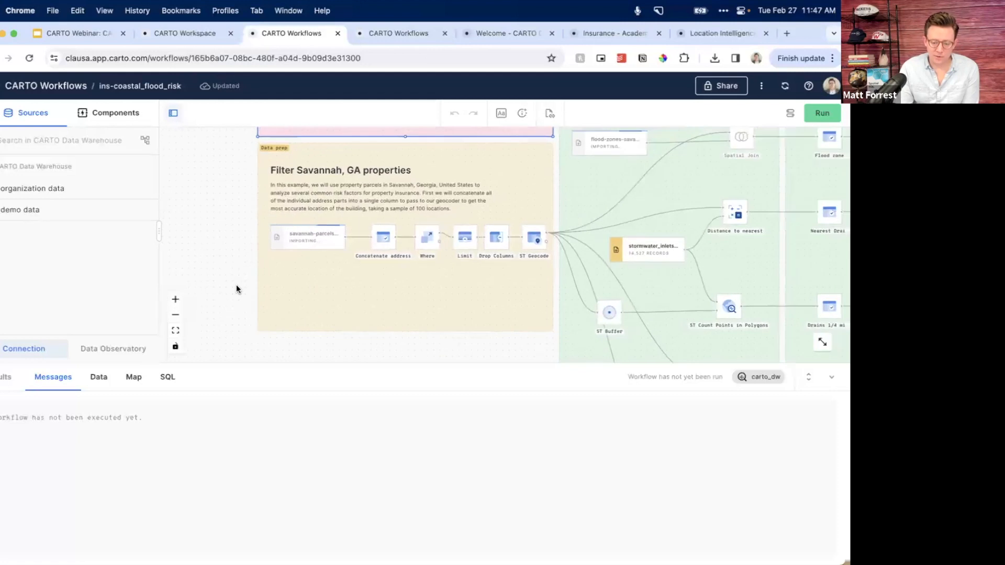
{"action": "scroll", "coordinate": [237, 275], "scroll_direction": "down", "scroll_amount": 2}
{"action": "left_click_drag", "start_coordinate": [228, 214], "coordinate": [211, 271]}
{"action": "left_click_drag", "start_coordinate": [315, 238], "coordinate": [309, 241]}
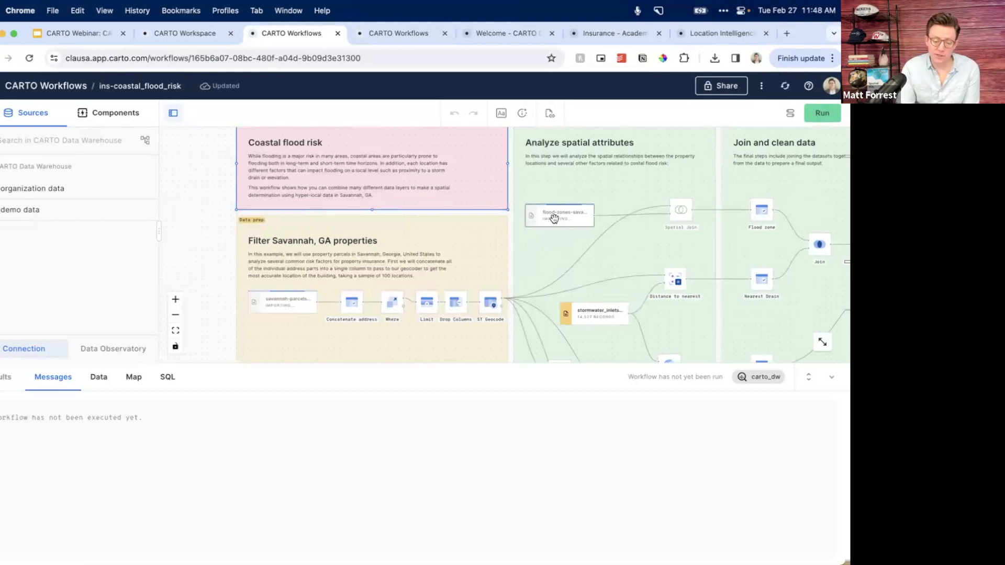
{"action": "left_click_drag", "start_coordinate": [212, 268], "coordinate": [197, 162]}
{"action": "left_click_drag", "start_coordinate": [395, 291], "coordinate": [301, 278]}
{"action": "left_click", "coordinate": [440, 303]}
- Preview the storm-headwalls points on the map, zoomed in around the Savannah coast
{"action": "left_click", "coordinate": [100, 378]}
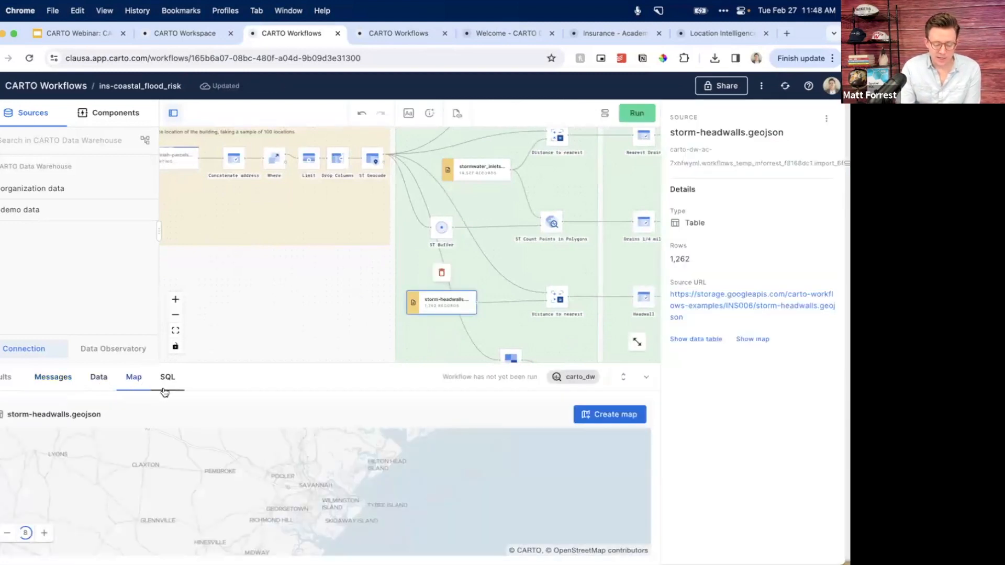
{"action": "scroll", "coordinate": [325, 465], "scroll_direction": "up", "scroll_amount": 5}
{"action": "scroll", "coordinate": [325, 465], "scroll_direction": "up", "scroll_amount": 2}
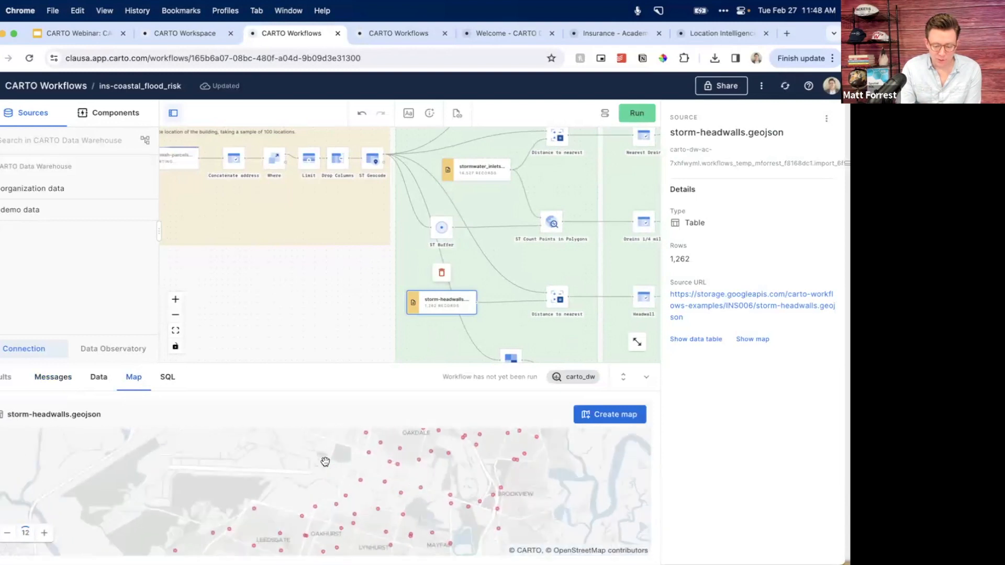
{"action": "scroll", "coordinate": [419, 452], "scroll_direction": "up", "scroll_amount": 3}
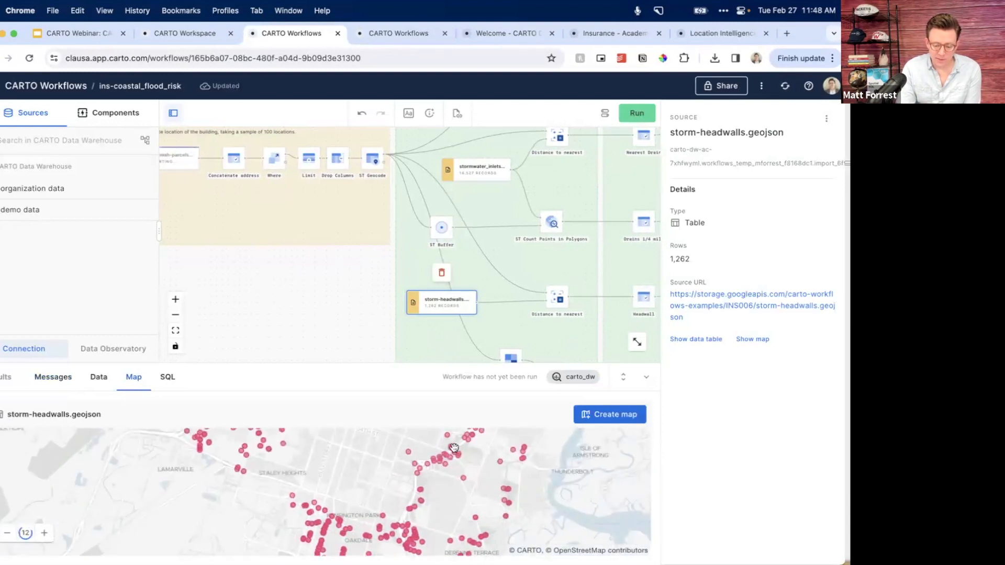
{"action": "scroll", "coordinate": [428, 452], "scroll_direction": "up", "scroll_amount": 5}
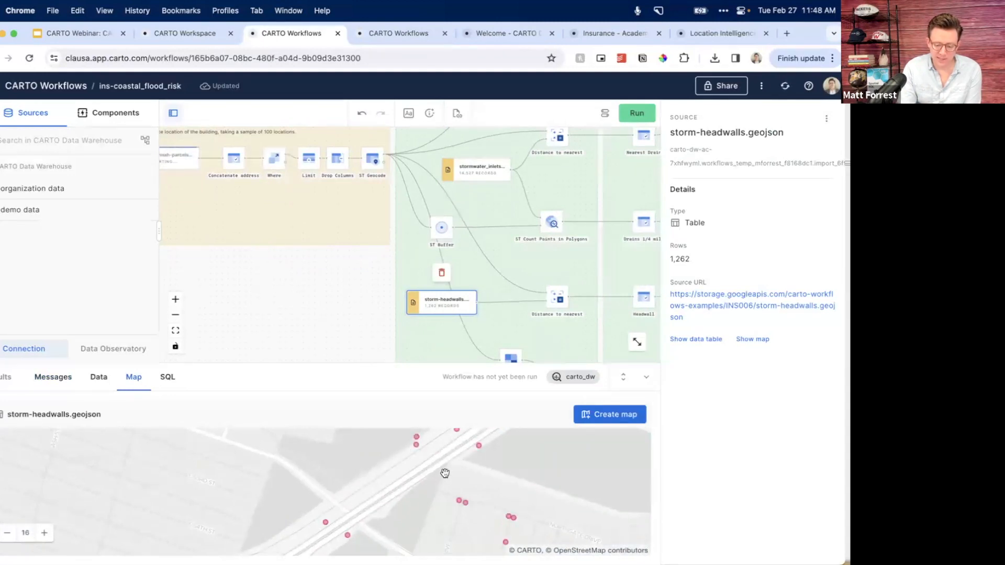
{"action": "scroll", "coordinate": [436, 475], "scroll_direction": "down", "scroll_amount": 3}
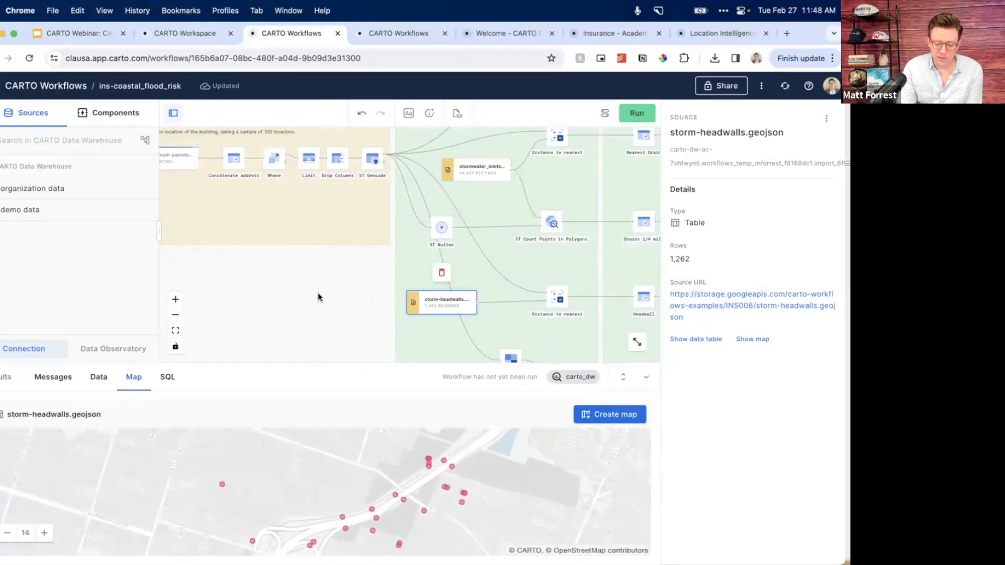
{"action": "left_click_drag", "start_coordinate": [333, 302], "coordinate": [285, 342]}
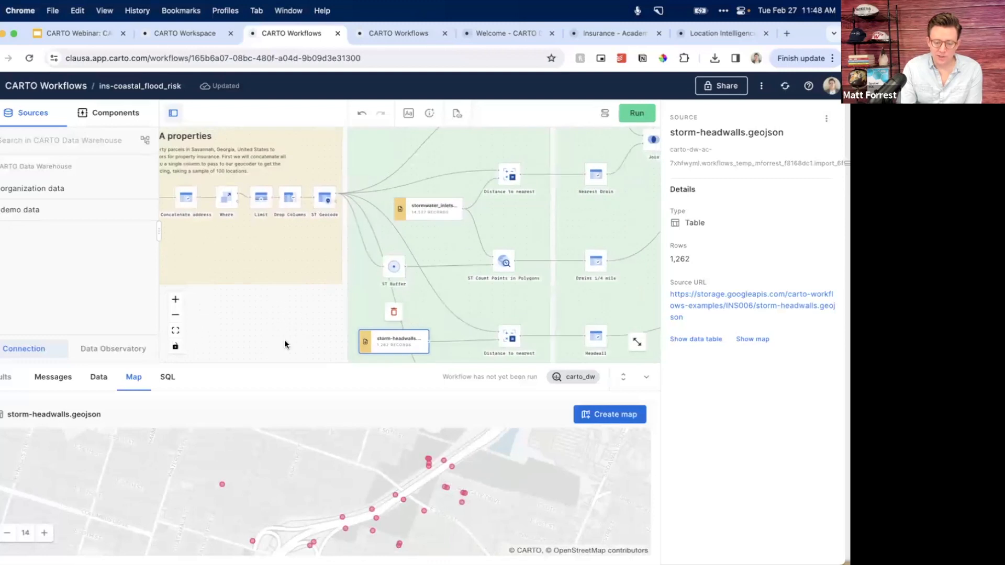
- Inspect the stormwater_inlets source's SQL, data, messages and zoomed map of inlet points
{"action": "left_click", "coordinate": [423, 209]}
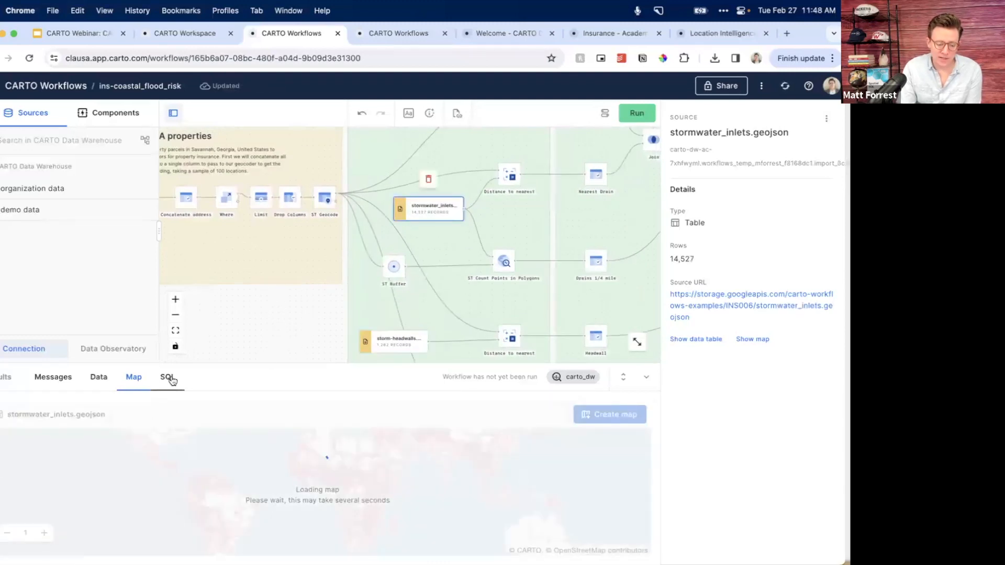
{"action": "left_click", "coordinate": [168, 377]}
{"action": "left_click", "coordinate": [98, 377]}
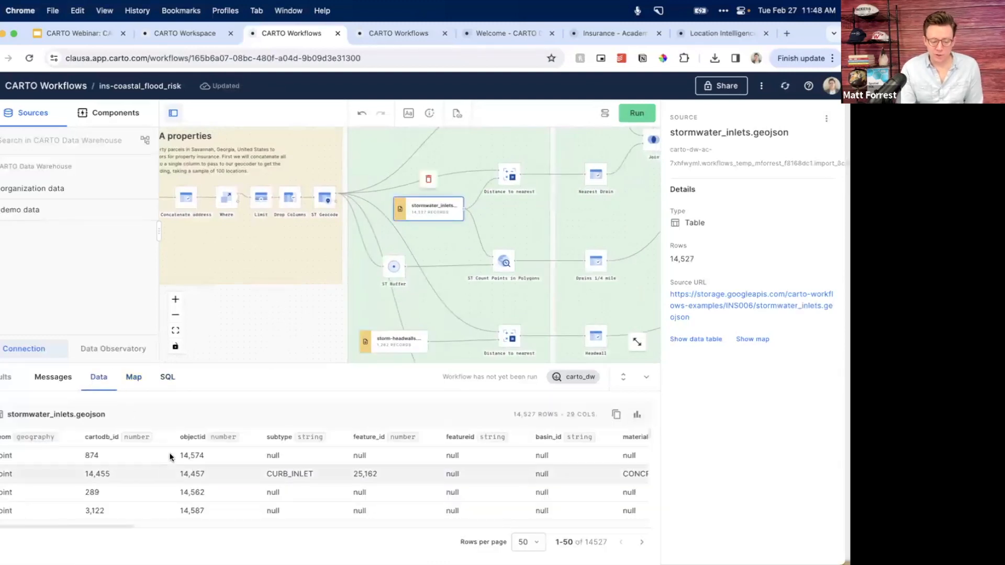
{"action": "left_click", "coordinate": [46, 377]}
{"action": "left_click", "coordinate": [101, 377]}
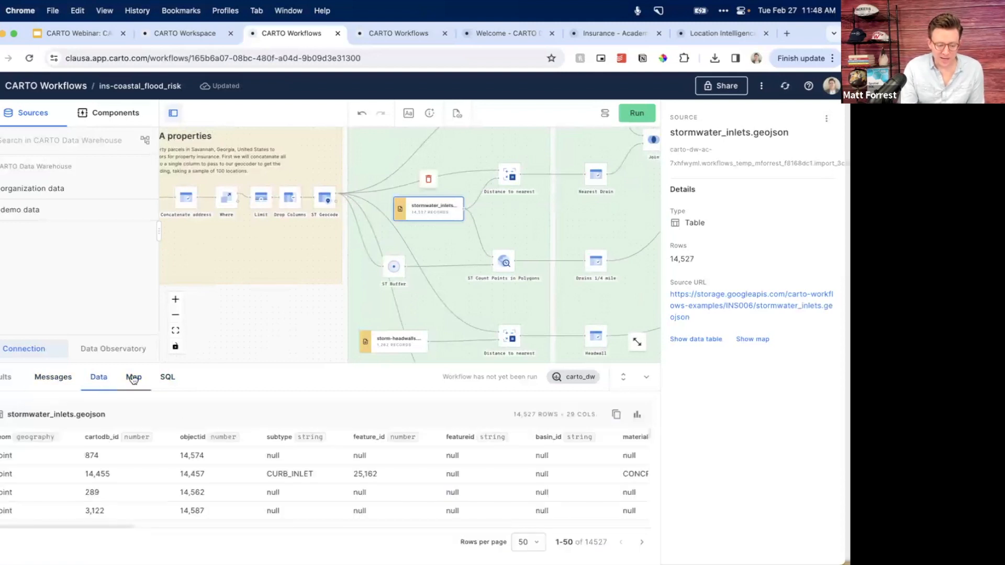
{"action": "left_click", "coordinate": [134, 378]}
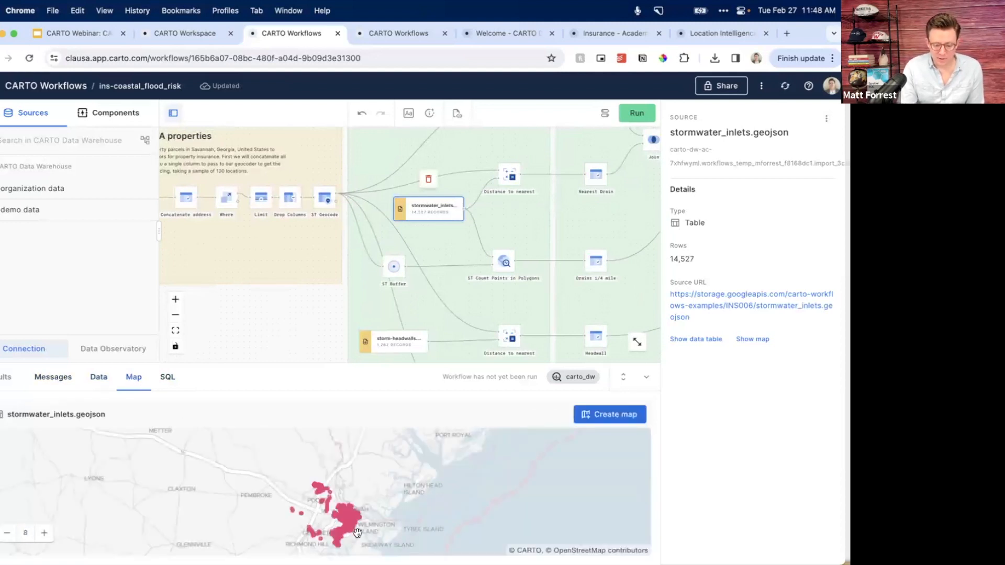
{"action": "scroll", "coordinate": [358, 464], "scroll_direction": "up", "scroll_amount": 4}
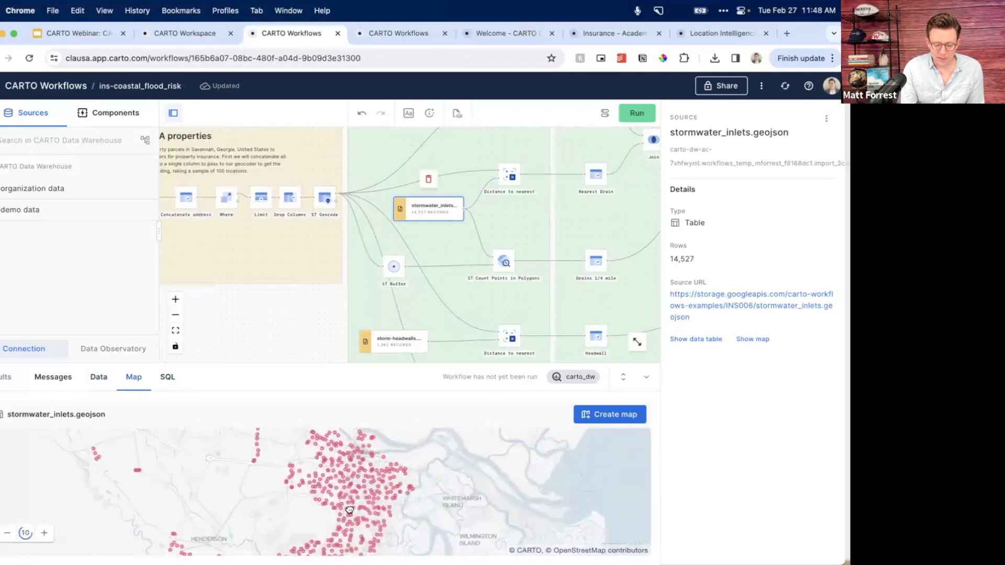
{"action": "scroll", "coordinate": [352, 454], "scroll_direction": "up", "scroll_amount": 8}
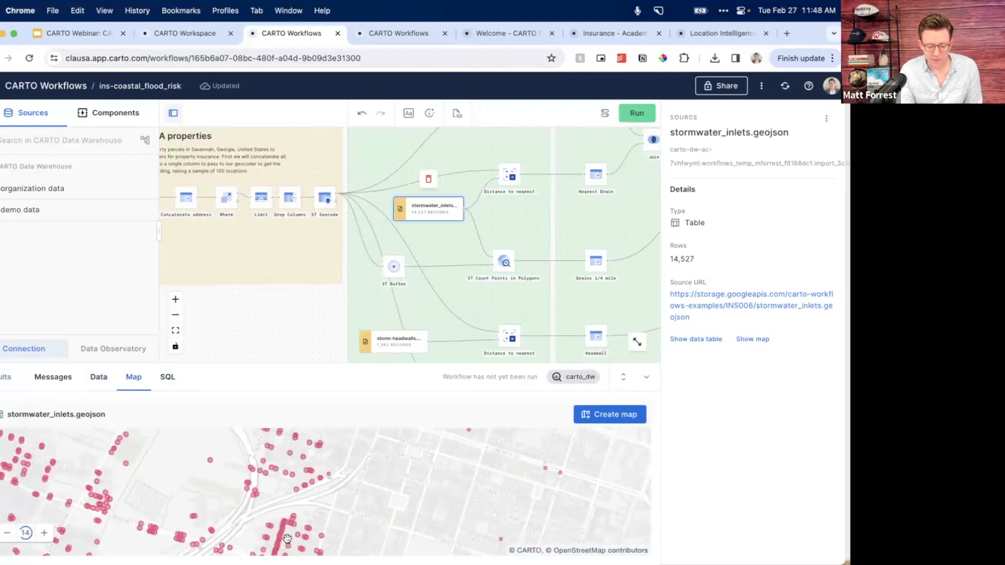
{"action": "scroll", "coordinate": [310, 466], "scroll_direction": "up", "scroll_amount": 6}
{"action": "scroll", "coordinate": [311, 466], "scroll_direction": "up", "scroll_amount": 2}
{"action": "scroll", "coordinate": [244, 478], "scroll_direction": "down", "scroll_amount": 2}
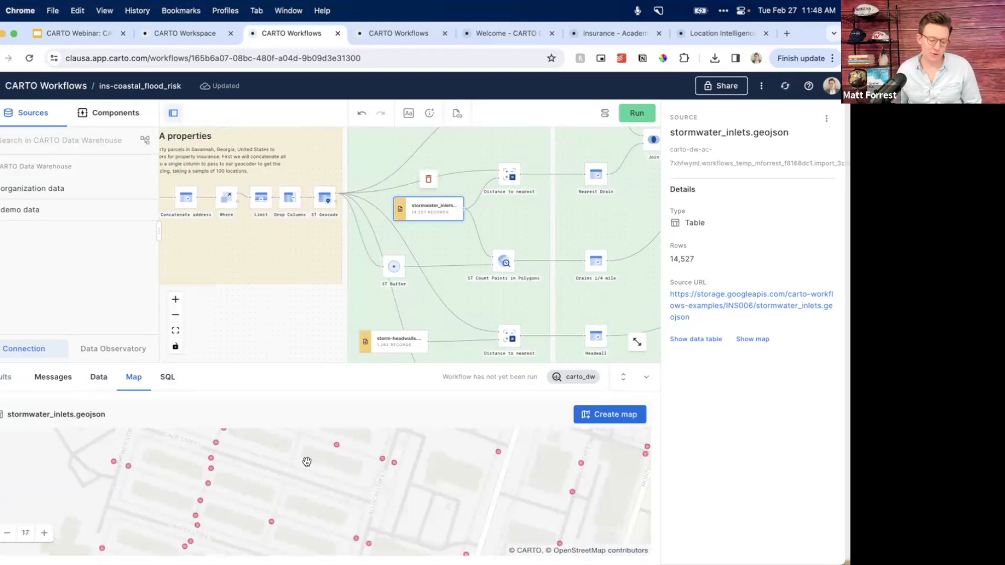
{"action": "left_click_drag", "start_coordinate": [294, 333], "coordinate": [263, 186]}
- Check the savannah-ga-elevation source (158,638 rows), then open the savannah-parcels.geojson source
{"action": "left_click", "coordinate": [370, 283]}
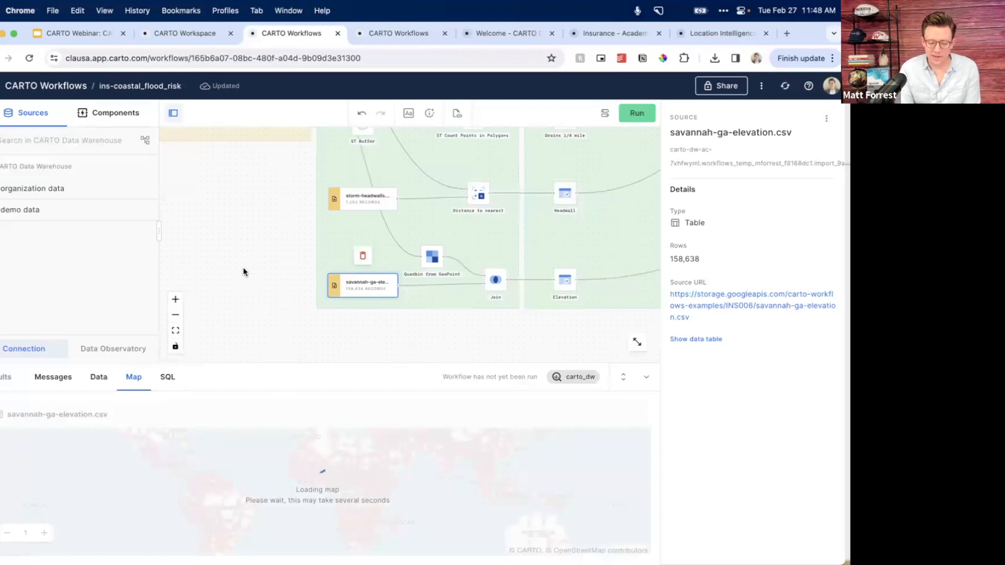
{"action": "scroll", "coordinate": [243, 272], "scroll_direction": "down", "scroll_amount": 2}
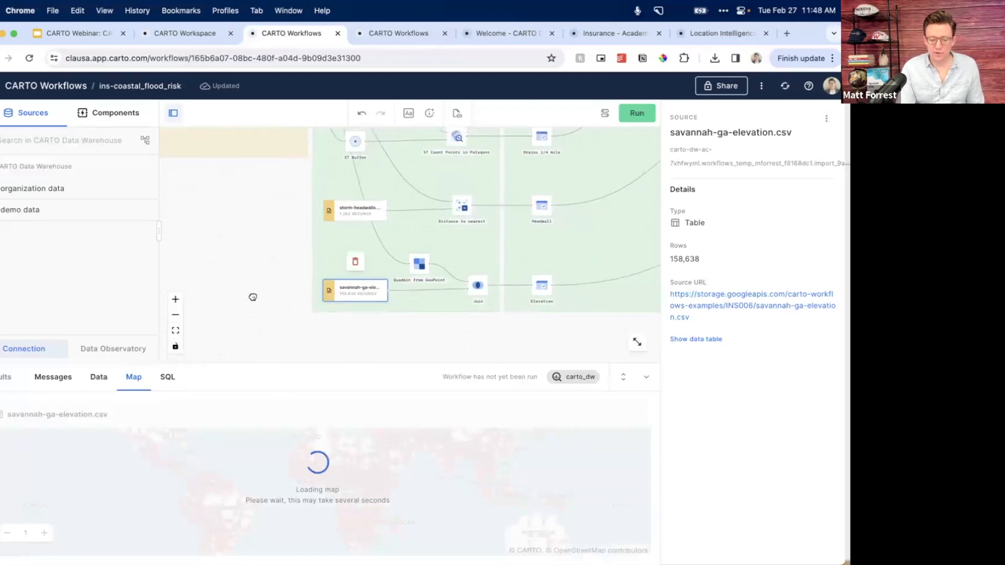
{"action": "scroll", "coordinate": [253, 298], "scroll_direction": "down", "scroll_amount": 5}
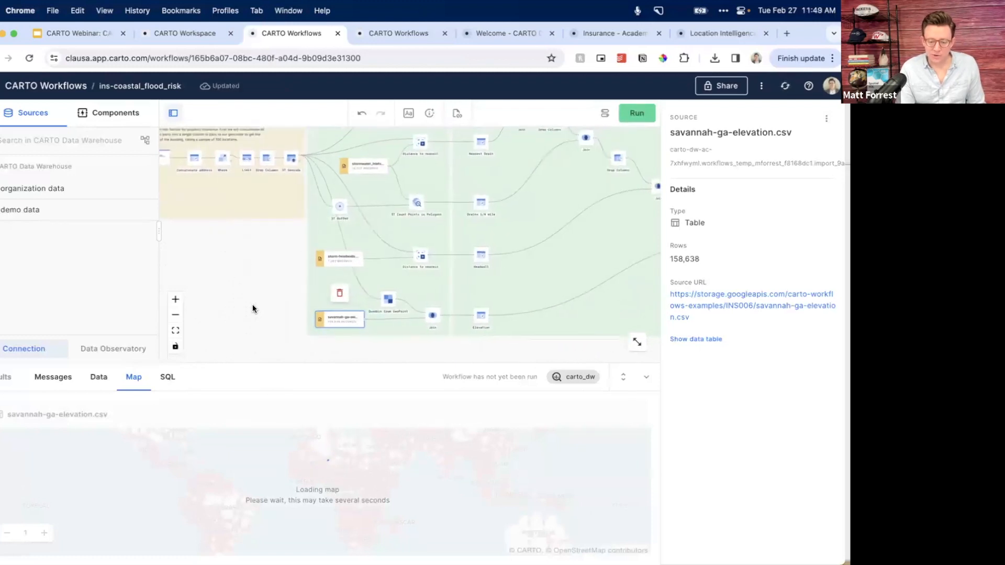
{"action": "scroll", "coordinate": [267, 314], "scroll_direction": "up", "scroll_amount": 3}
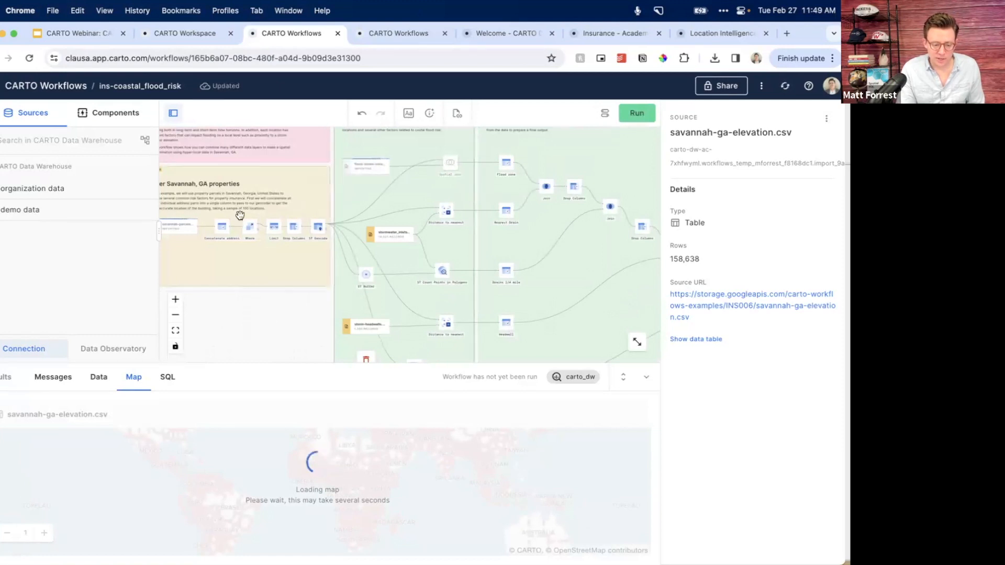
{"action": "left_click", "coordinate": [180, 227]}
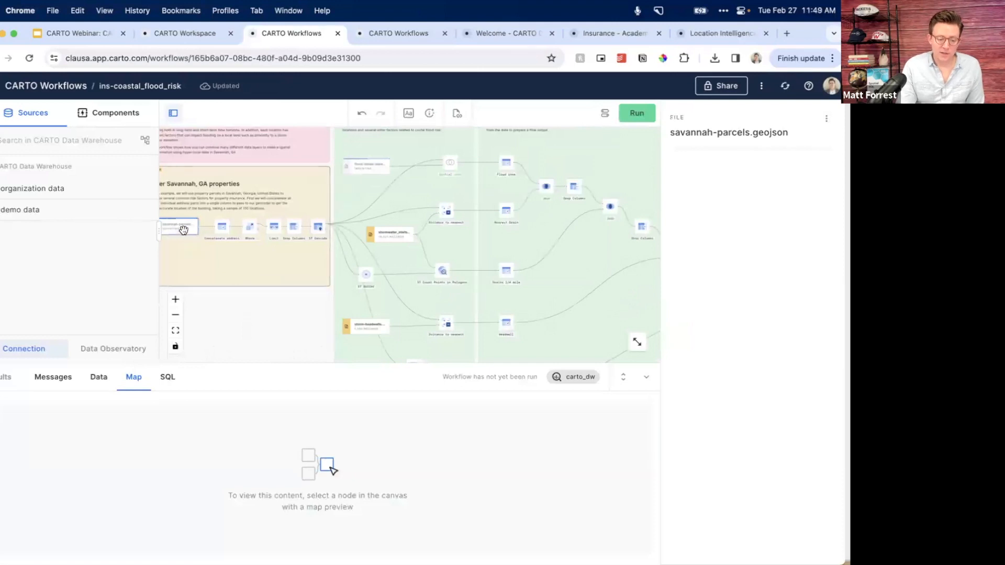
- Inspect the Concatenate address, Where, Limit, Drop Columns and ST Geocode step settings in turn
{"action": "left_click", "coordinate": [217, 231]}
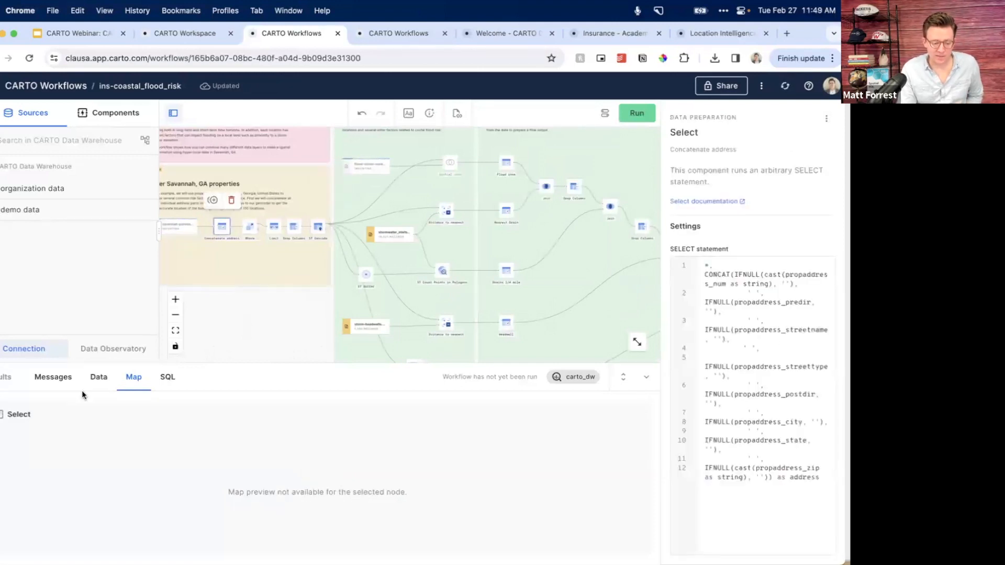
{"action": "left_click", "coordinate": [98, 378]}
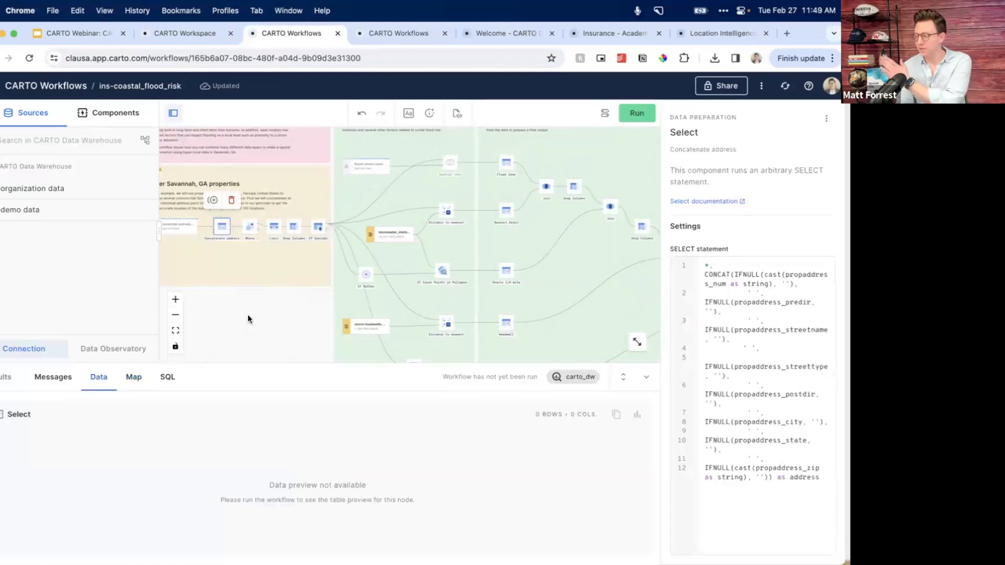
{"action": "left_click", "coordinate": [249, 228]}
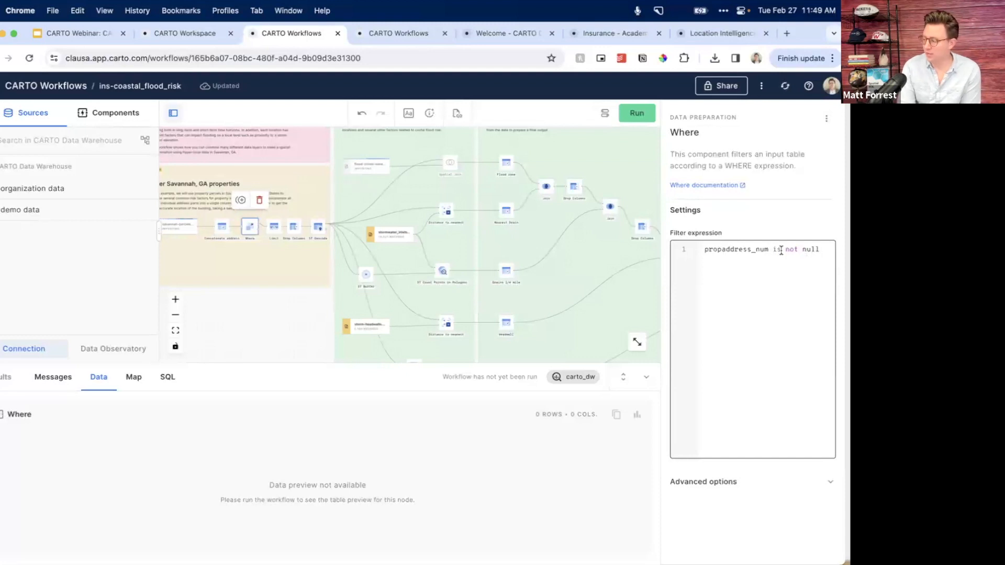
{"action": "left_click", "coordinate": [274, 227]}
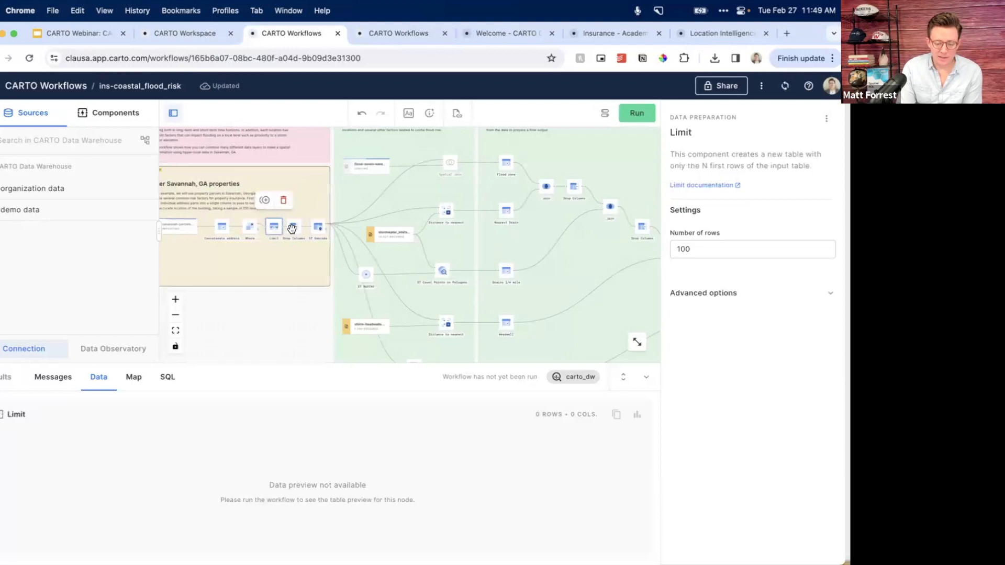
{"action": "left_click", "coordinate": [293, 227]}
{"action": "left_click", "coordinate": [317, 227]}
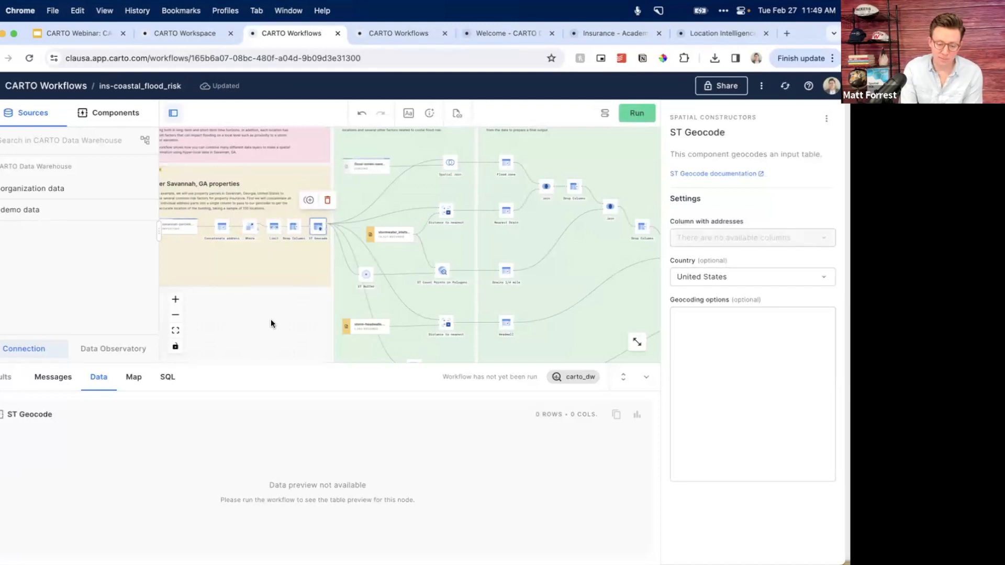
{"action": "scroll", "coordinate": [271, 320], "scroll_direction": "down", "scroll_amount": 2}
{"action": "scroll", "coordinate": [272, 325], "scroll_direction": "down", "scroll_amount": 3}
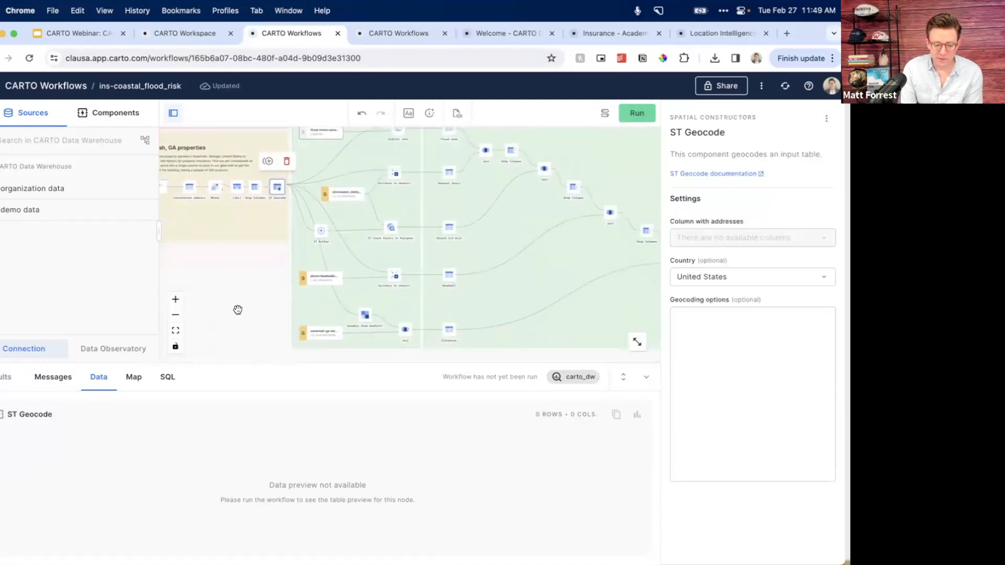
{"action": "left_click_drag", "start_coordinate": [240, 309], "coordinate": [237, 340]}
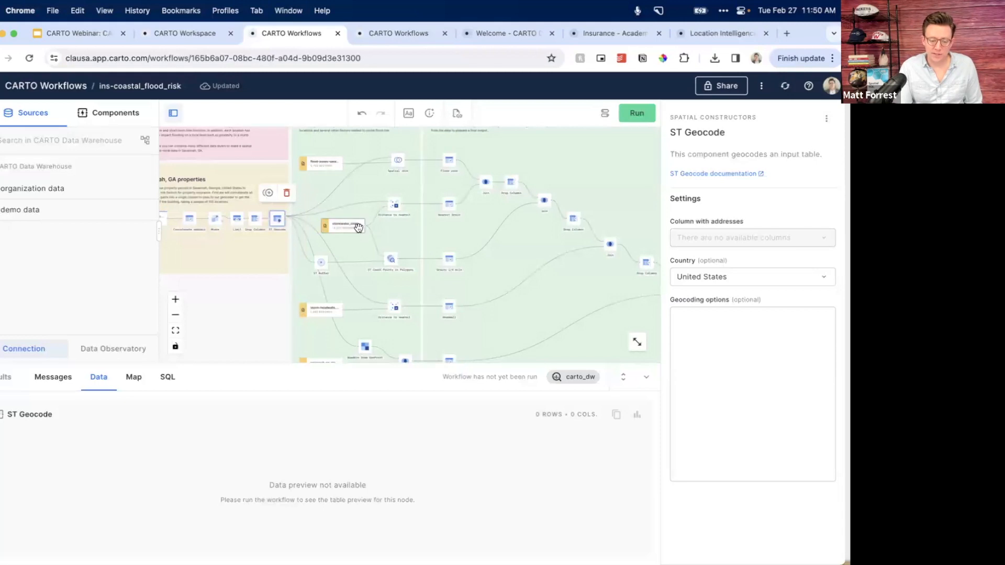
- Check the ST Buffer settings, then preview the savannah-ga-elevation.csv source's 158,638 elevation rows and map
{"action": "left_click", "coordinate": [320, 262]}
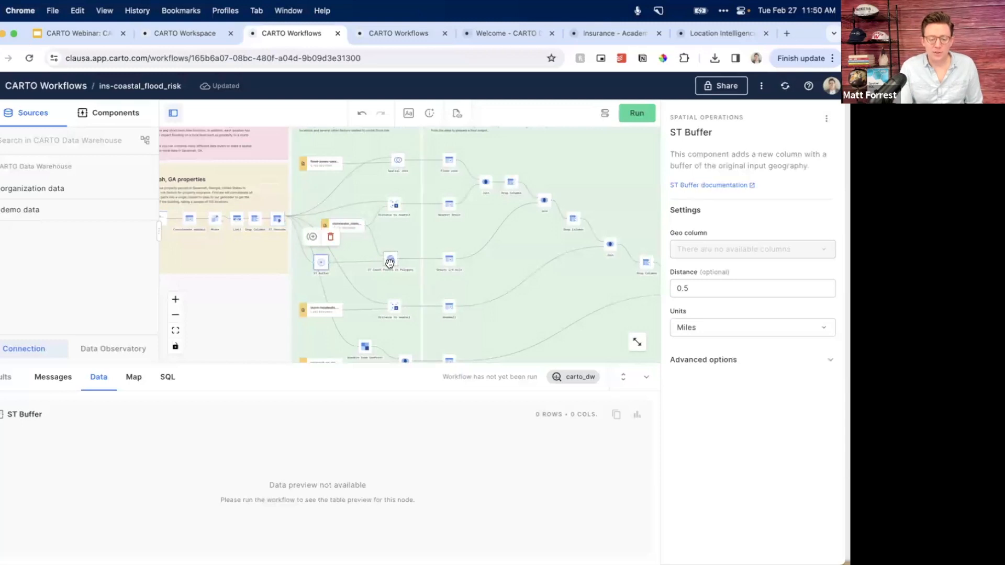
{"action": "left_click_drag", "start_coordinate": [258, 327], "coordinate": [258, 279]}
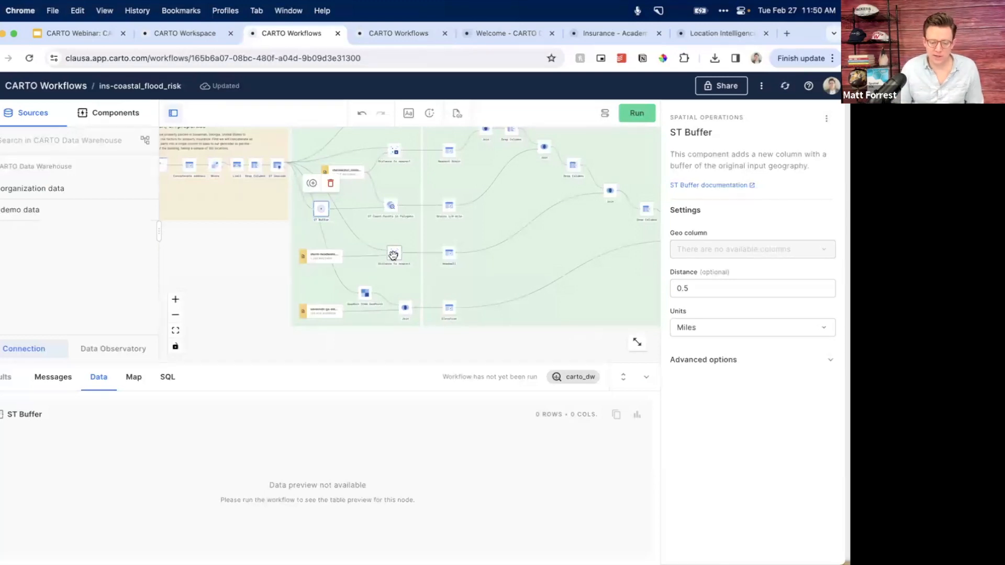
{"action": "left_click", "coordinate": [337, 318]}
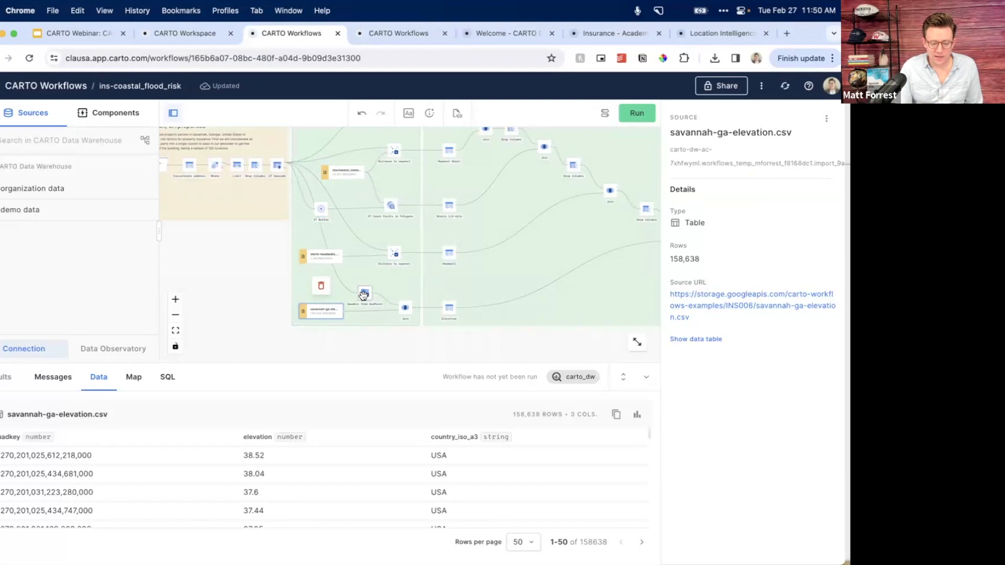
{"action": "scroll", "coordinate": [253, 294], "scroll_direction": "right", "scroll_amount": 2}
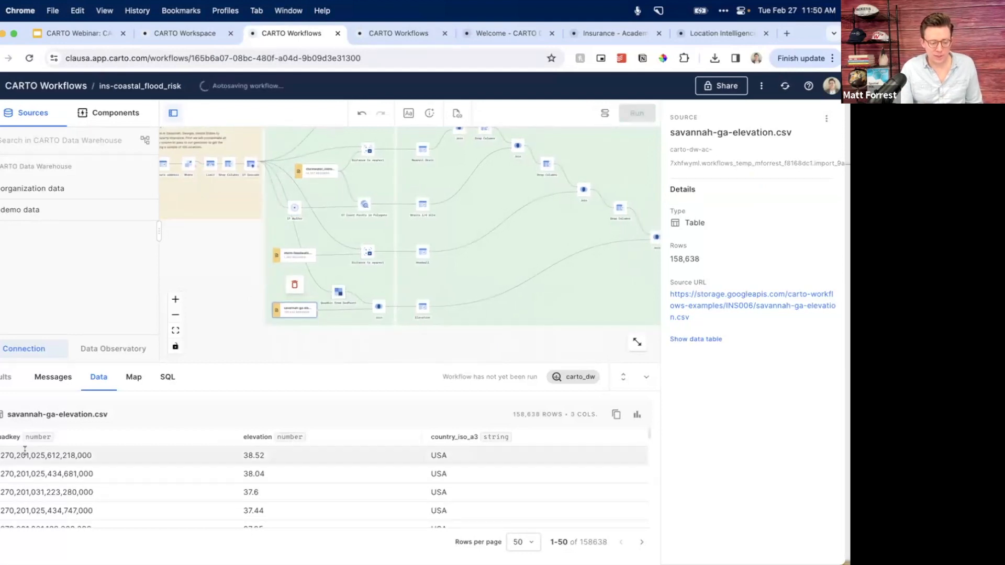
{"action": "left_click_drag", "start_coordinate": [6, 458], "coordinate": [72, 460]}
{"action": "left_click", "coordinate": [133, 377]}
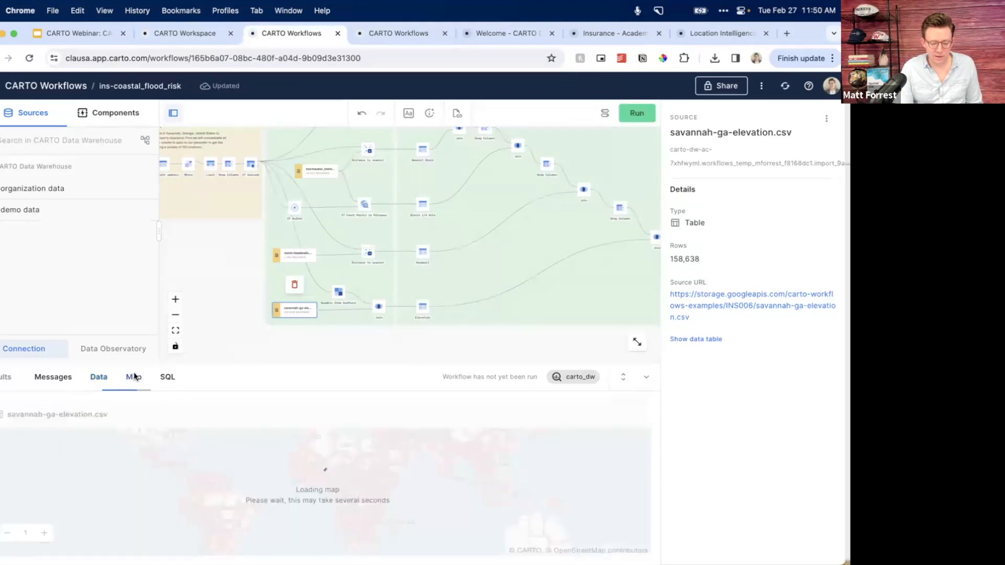
{"action": "left_click", "coordinate": [99, 377]}
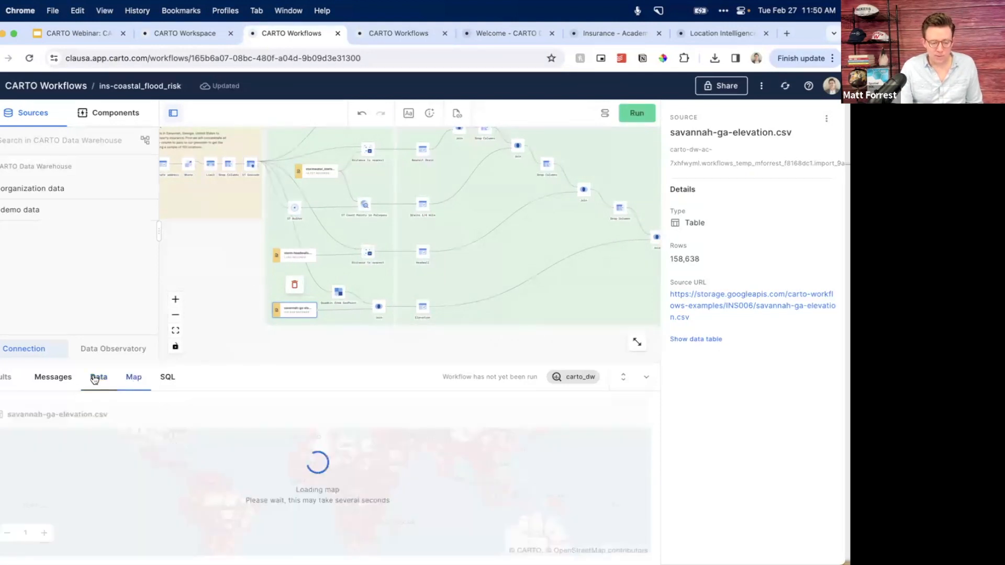
- Inspect the Quadbin, Elevation Select, both Drop Columns and Join nodes, then return to the storms workflow
{"action": "left_click", "coordinate": [338, 294]}
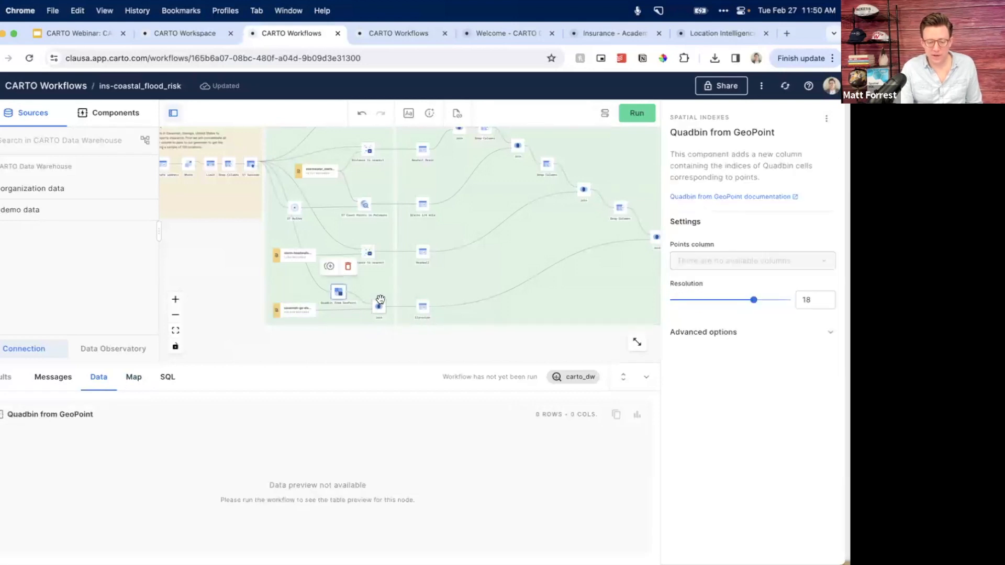
{"action": "scroll", "coordinate": [518, 341], "scroll_direction": "down", "scroll_amount": 3}
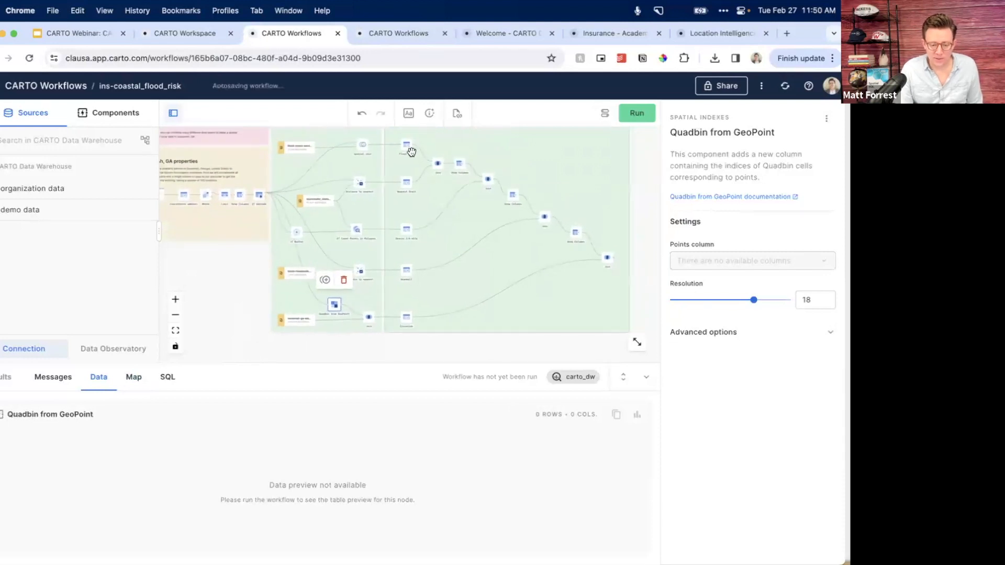
{"action": "left_click", "coordinate": [405, 317]}
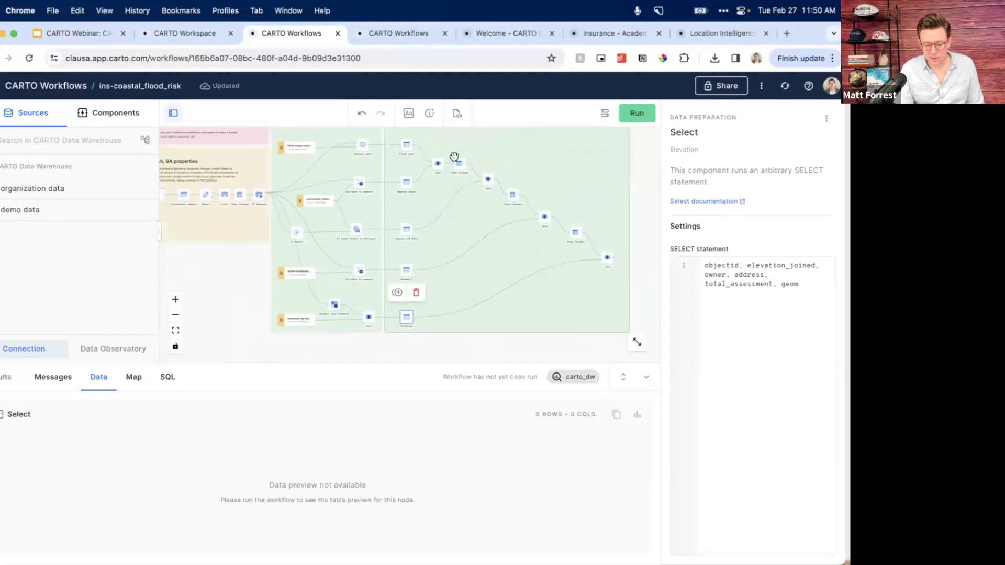
{"action": "left_click", "coordinate": [510, 192]}
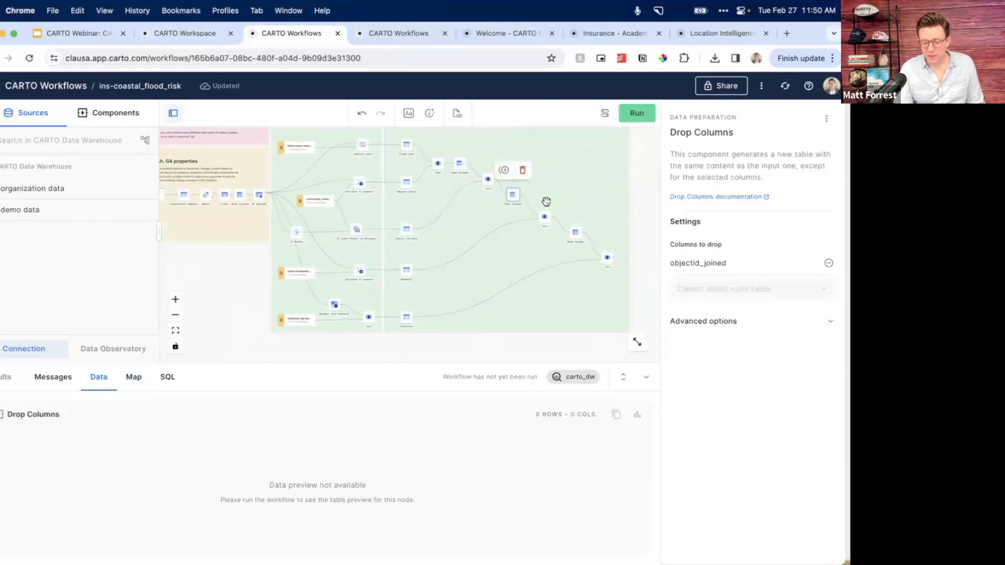
{"action": "left_click", "coordinate": [458, 163]}
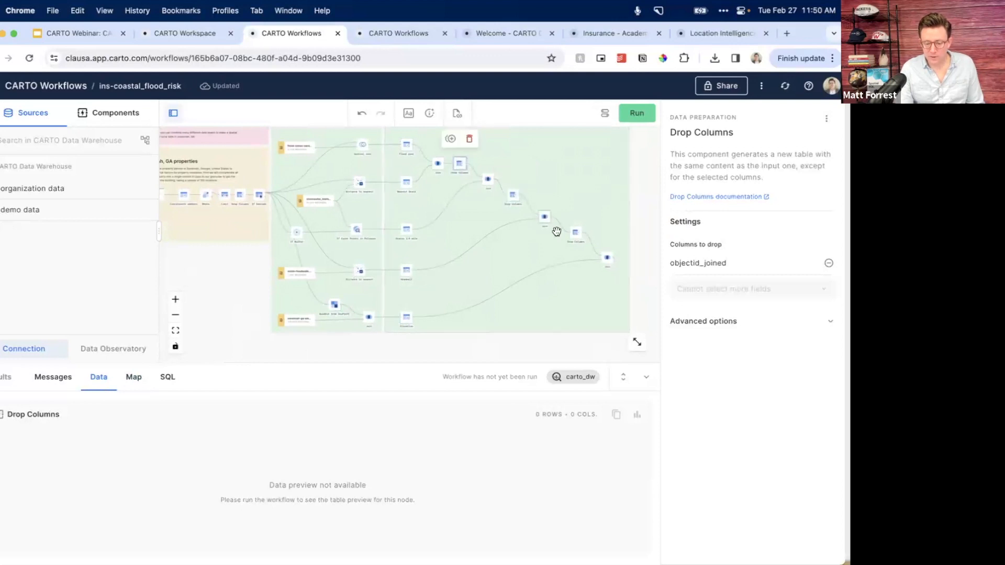
{"action": "left_click", "coordinate": [608, 257]}
{"action": "scroll", "coordinate": [608, 257], "scroll_direction": "down", "scroll_amount": 2}
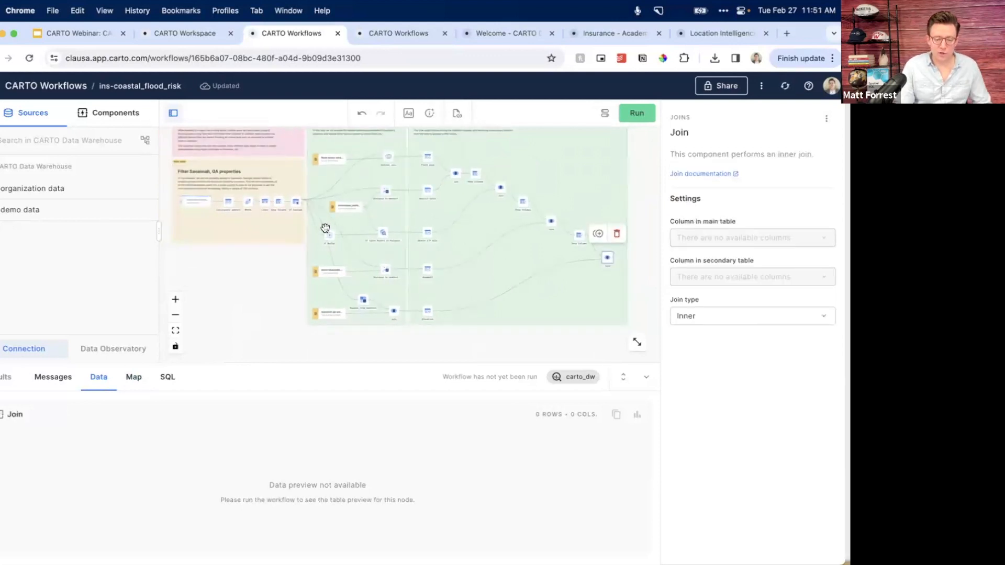
{"action": "left_click", "coordinate": [368, 34]}
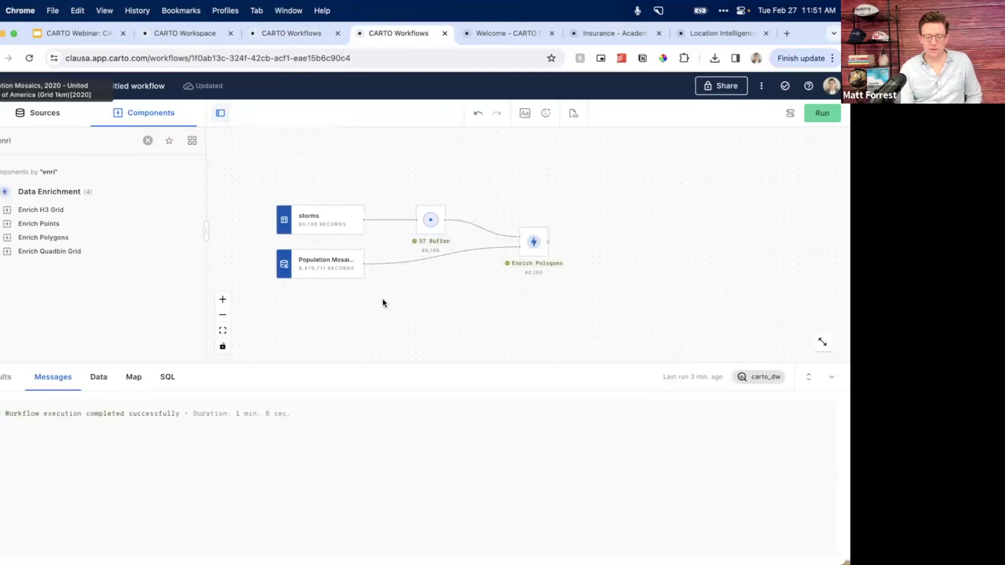
- Note the run's 1 min 8 sec duration and open the Enrich Polygons output table
{"action": "left_click_drag", "start_coordinate": [292, 414], "coordinate": [233, 414]}
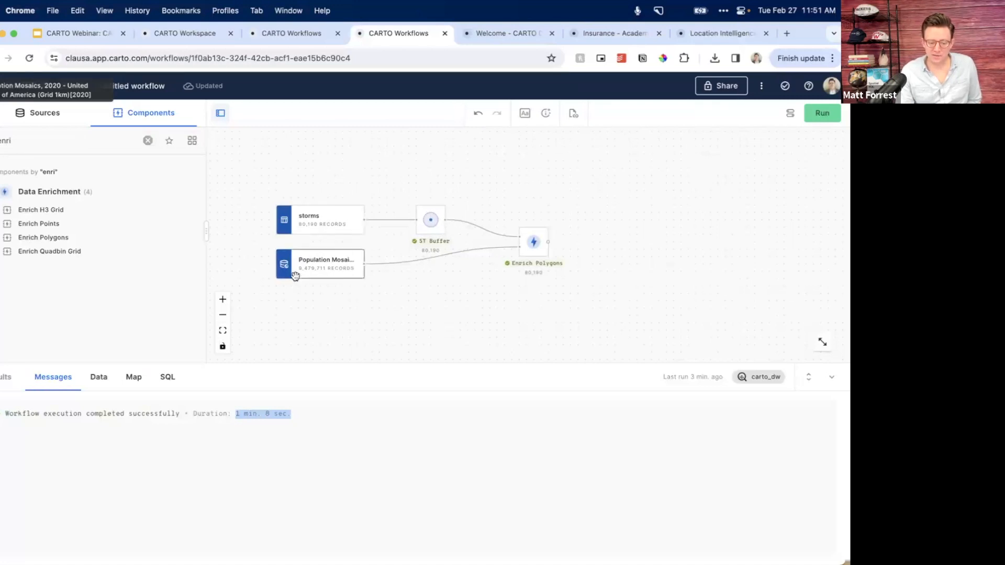
{"action": "left_click", "coordinate": [526, 239]}
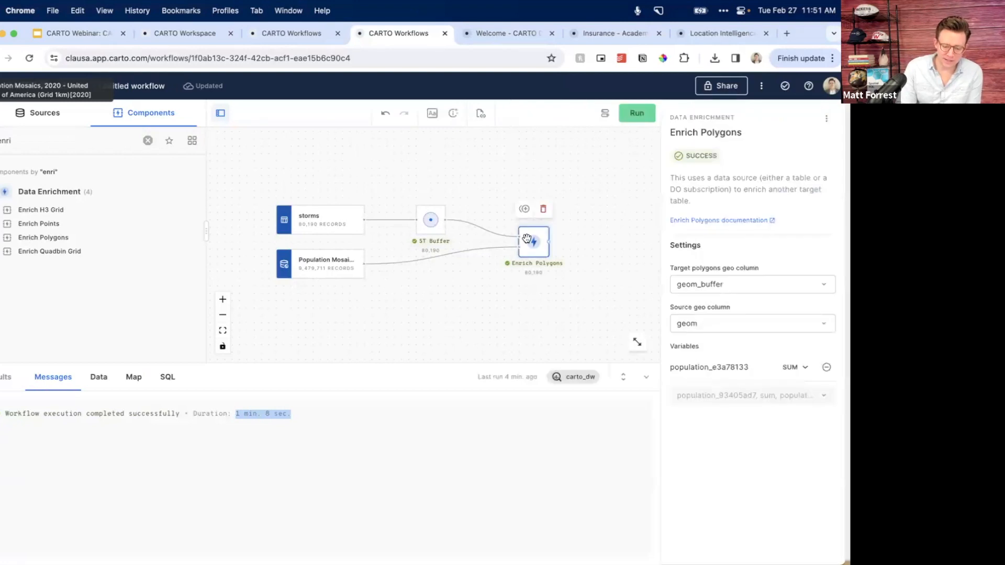
{"action": "left_click", "coordinate": [140, 383]}
{"action": "left_click", "coordinate": [92, 388]}
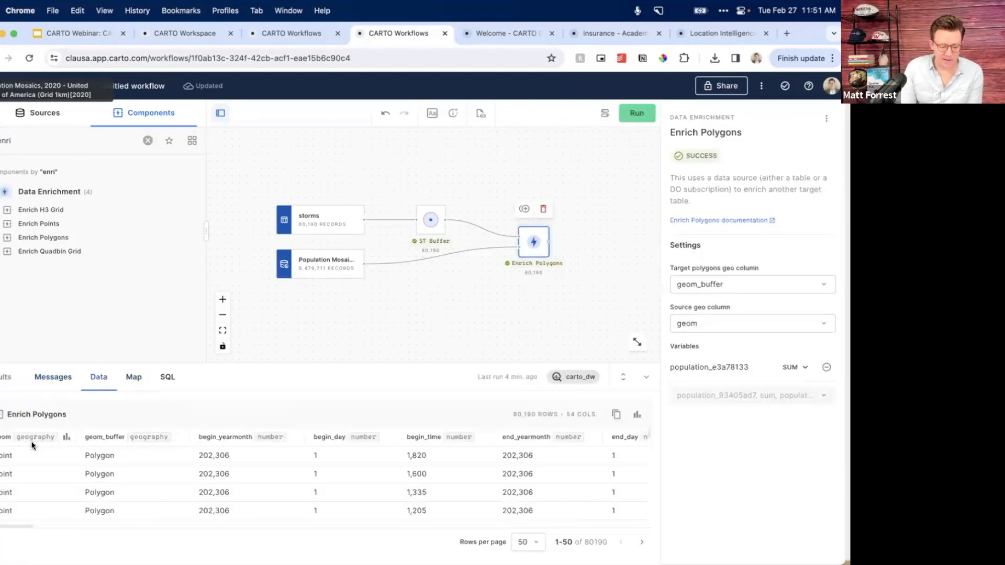
- Scroll to the population_e3a78133_sum column, then preview the enriched storm buffers on a map
{"action": "scroll", "coordinate": [174, 441], "scroll_direction": "right", "scroll_amount": 10}
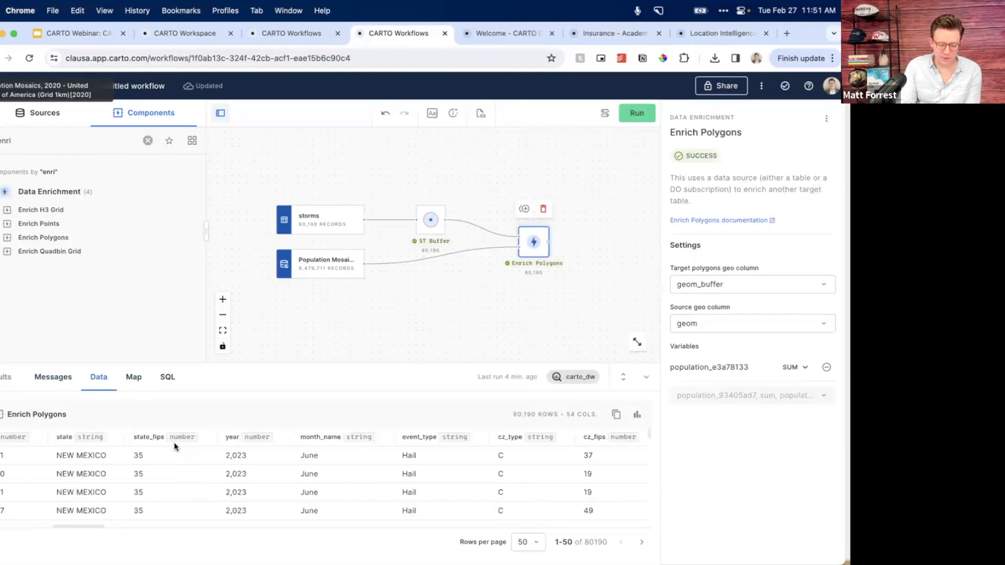
{"action": "scroll", "coordinate": [174, 442], "scroll_direction": "right", "scroll_amount": 15}
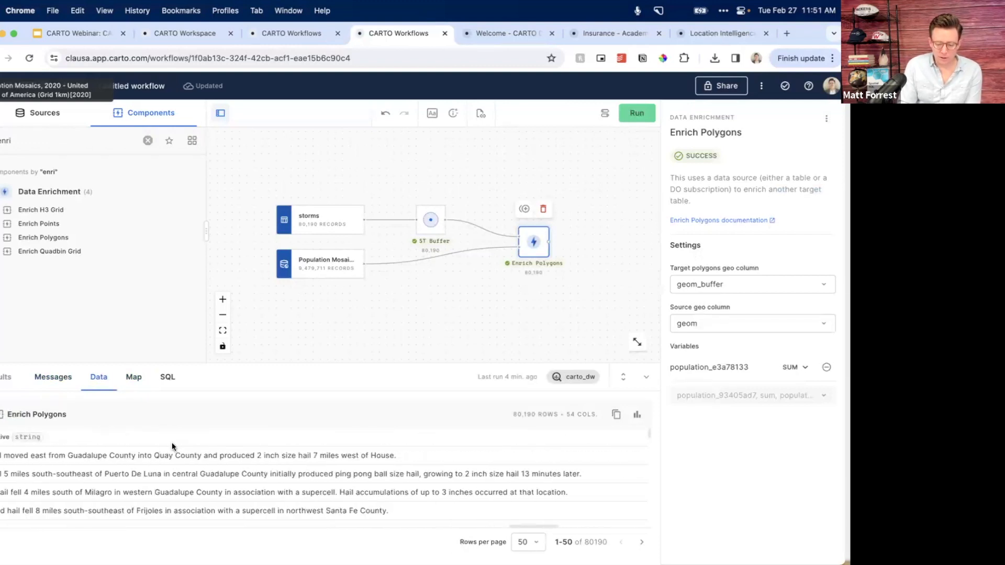
{"action": "scroll", "coordinate": [555, 456], "scroll_direction": "down", "scroll_amount": 5}
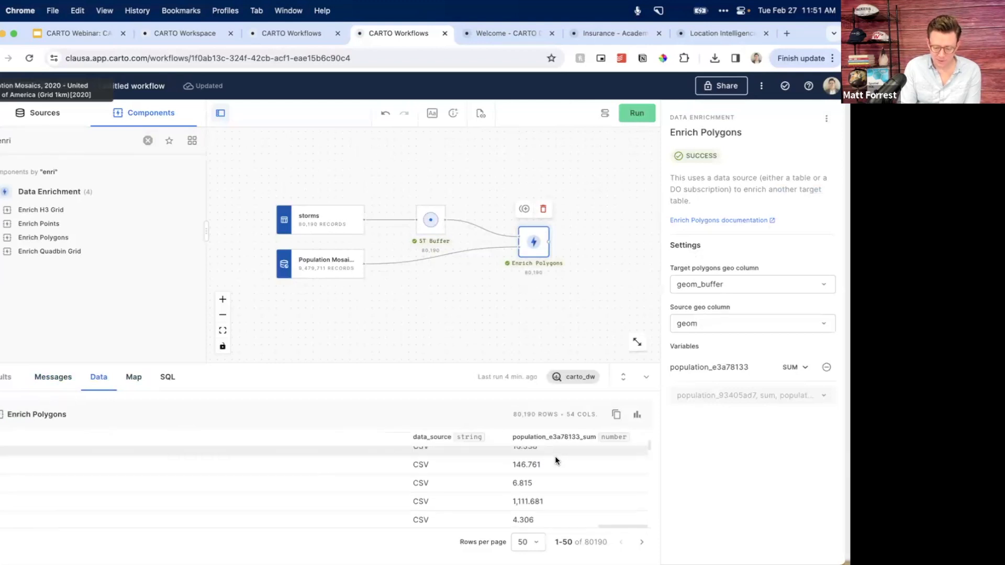
{"action": "scroll", "coordinate": [555, 457], "scroll_direction": "up", "scroll_amount": 5}
{"action": "scroll", "coordinate": [522, 511], "scroll_direction": "down", "scroll_amount": 1}
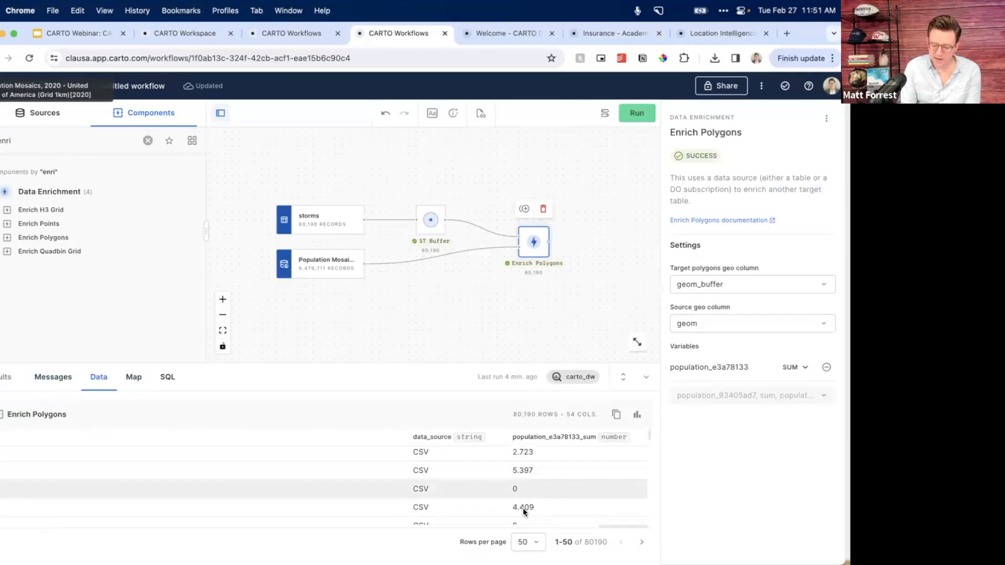
{"action": "scroll", "coordinate": [516, 487], "scroll_direction": "down", "scroll_amount": 3}
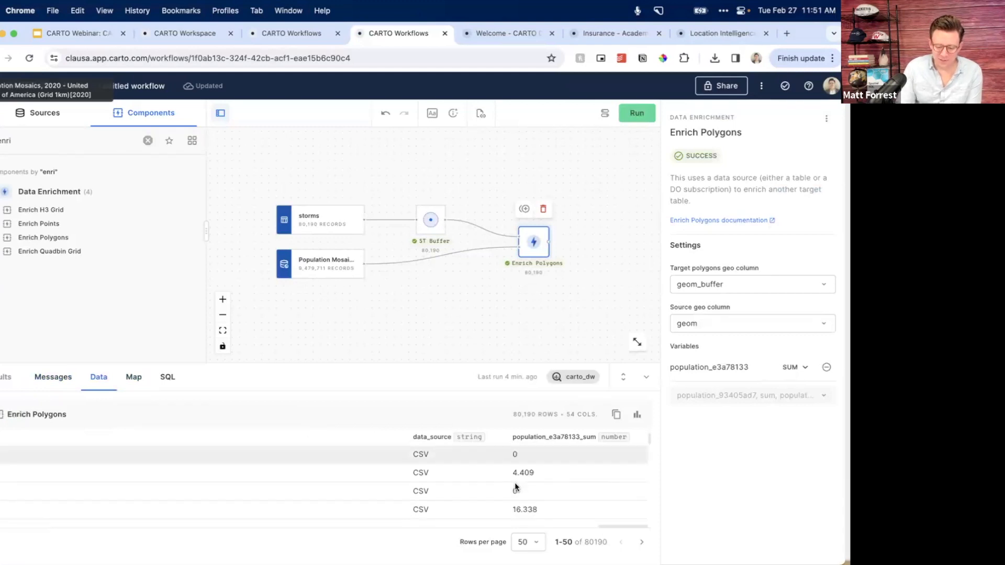
{"action": "scroll", "coordinate": [531, 499], "scroll_direction": "down", "scroll_amount": 3}
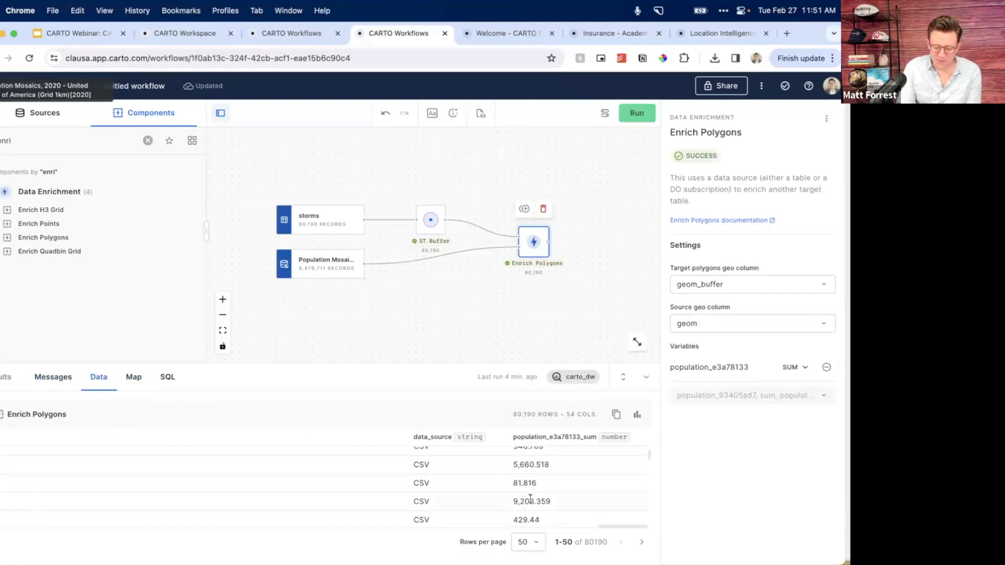
{"action": "left_click_drag", "start_coordinate": [534, 465], "coordinate": [506, 468]}
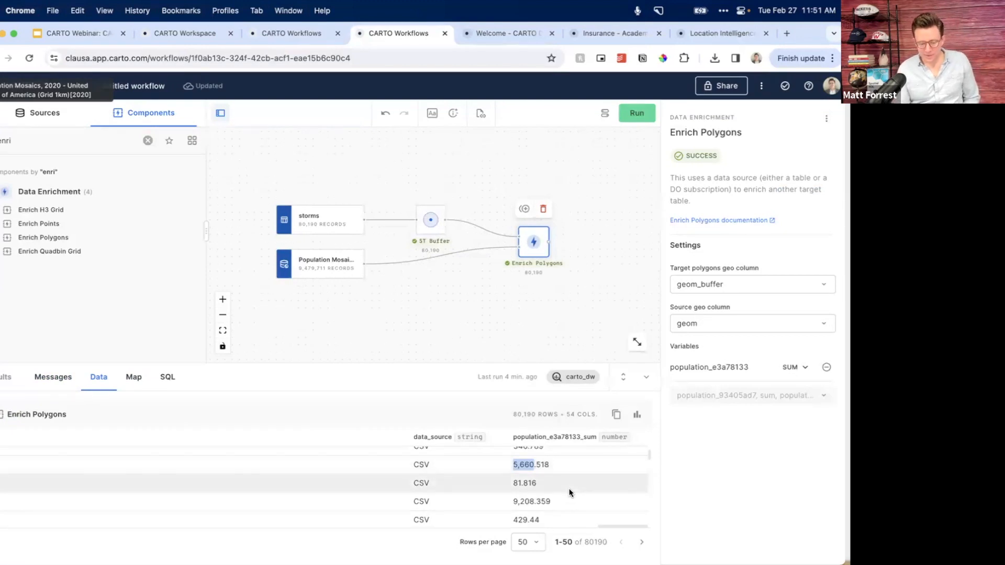
{"action": "left_click", "coordinate": [135, 379]}
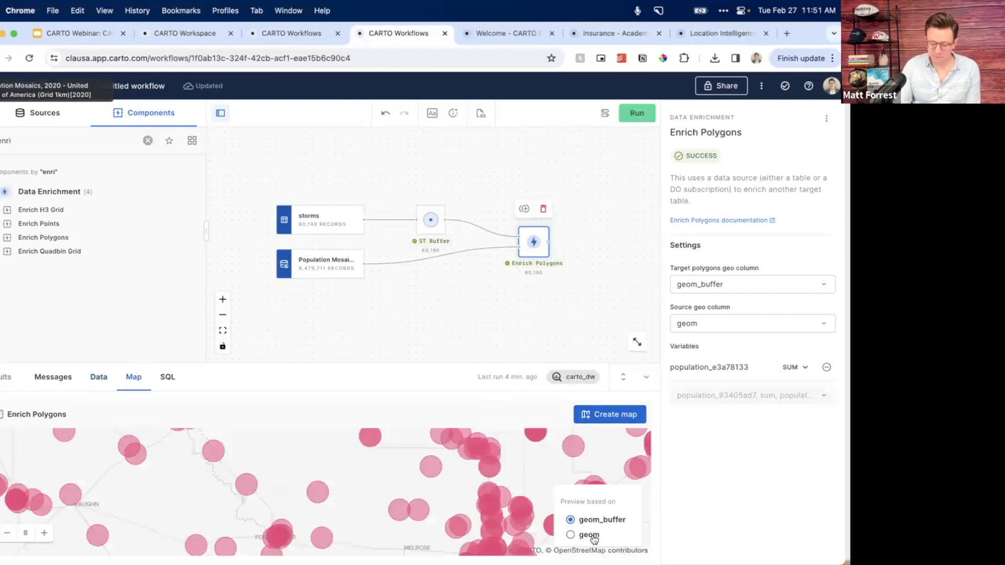
- Base the Enrich Polygons map preview on the geom column
{"action": "left_click", "coordinate": [593, 536]}
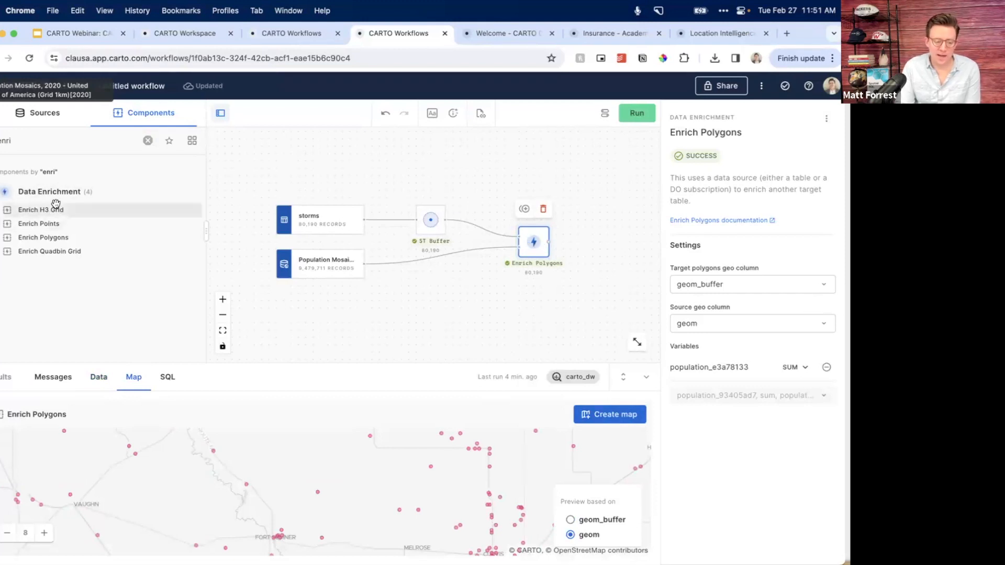
- Search 'h3' and place an H3 from GeoPoint step after Enrich Polygons
{"action": "left_click", "coordinate": [147, 141]}
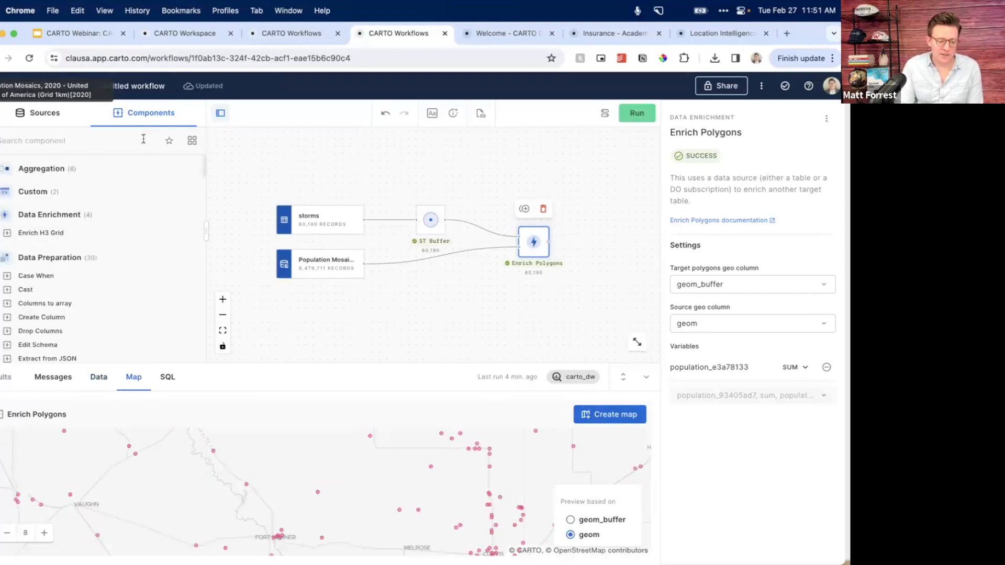
{"action": "type", "text": "h3"}
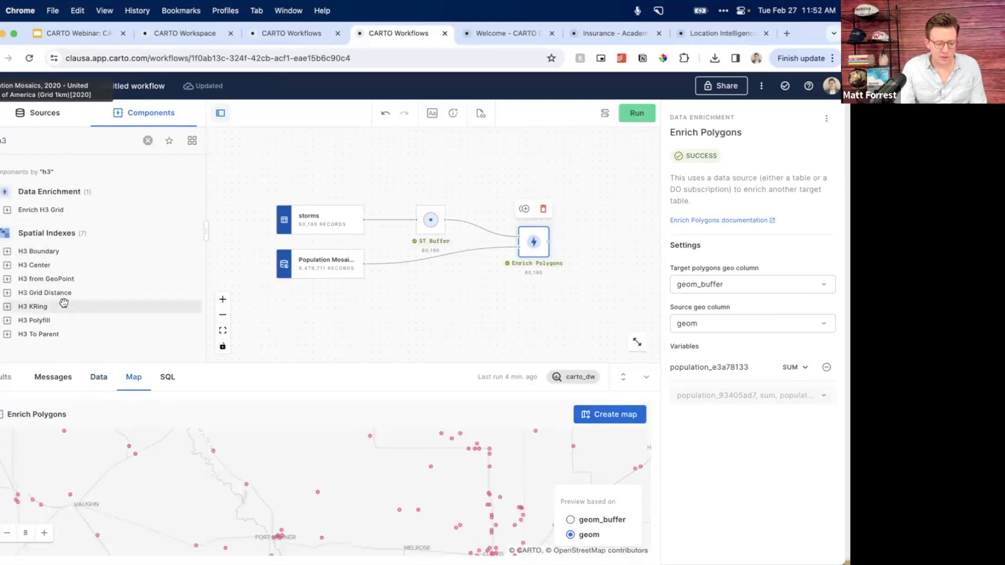
{"action": "left_click_drag", "start_coordinate": [37, 279], "coordinate": [613, 242]}
{"action": "left_click", "coordinate": [614, 242]}
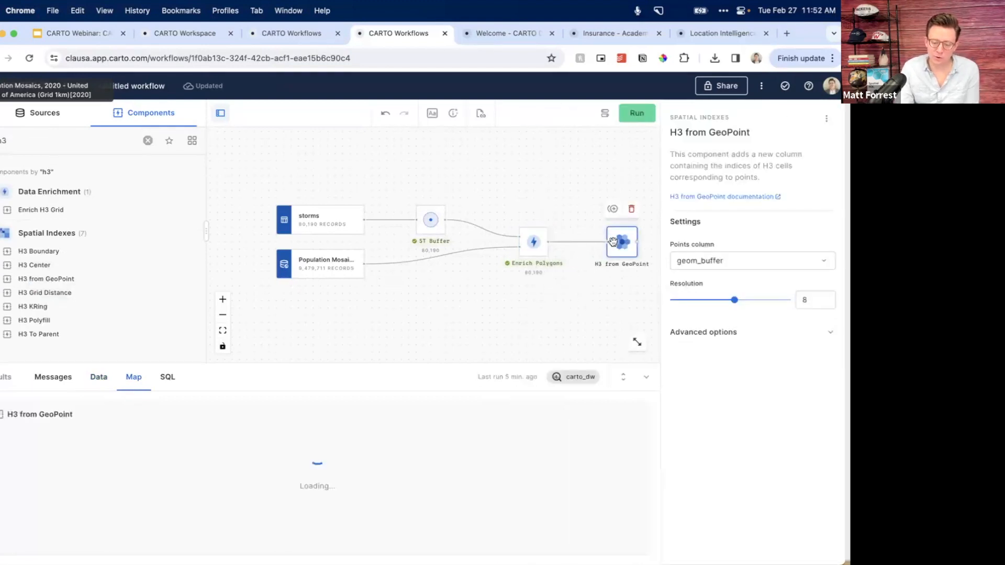
- Set the H3 step's points column to geom at resolution 9 and run the workflow
{"action": "left_click", "coordinate": [697, 261]}
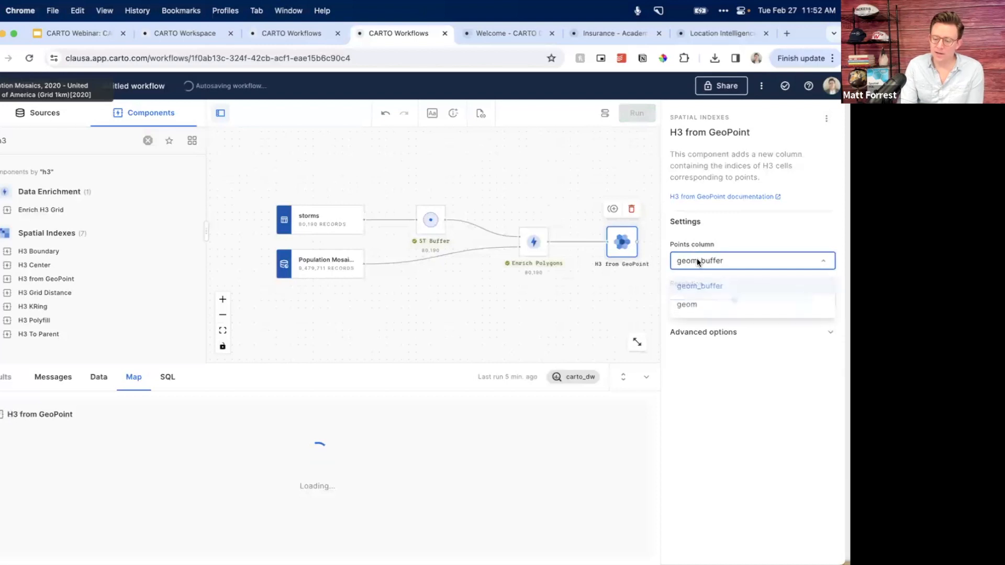
{"action": "left_click", "coordinate": [688, 306]}
{"action": "left_click", "coordinate": [803, 301]}
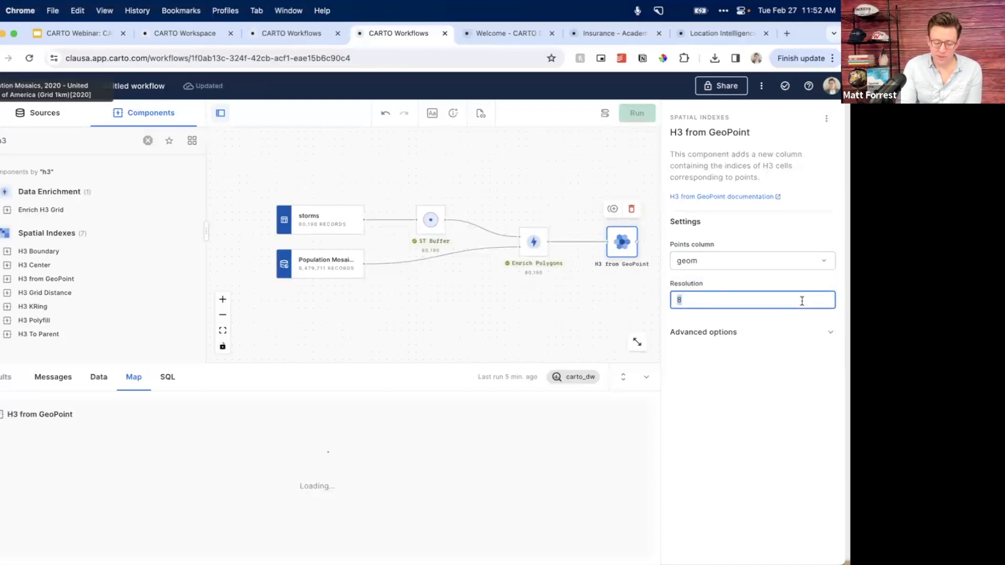
{"action": "left_click", "coordinate": [599, 304]}
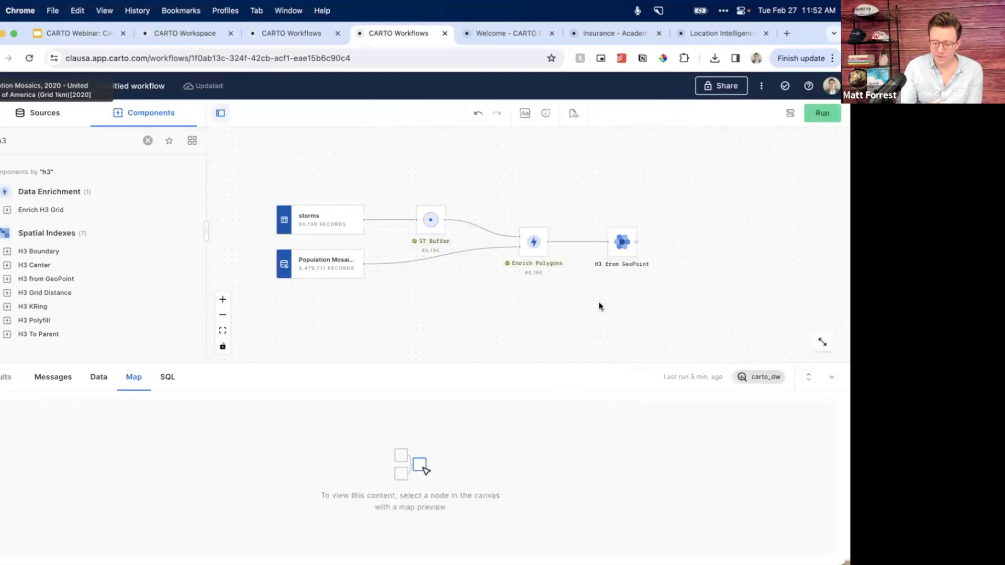
{"action": "left_click", "coordinate": [822, 114]}
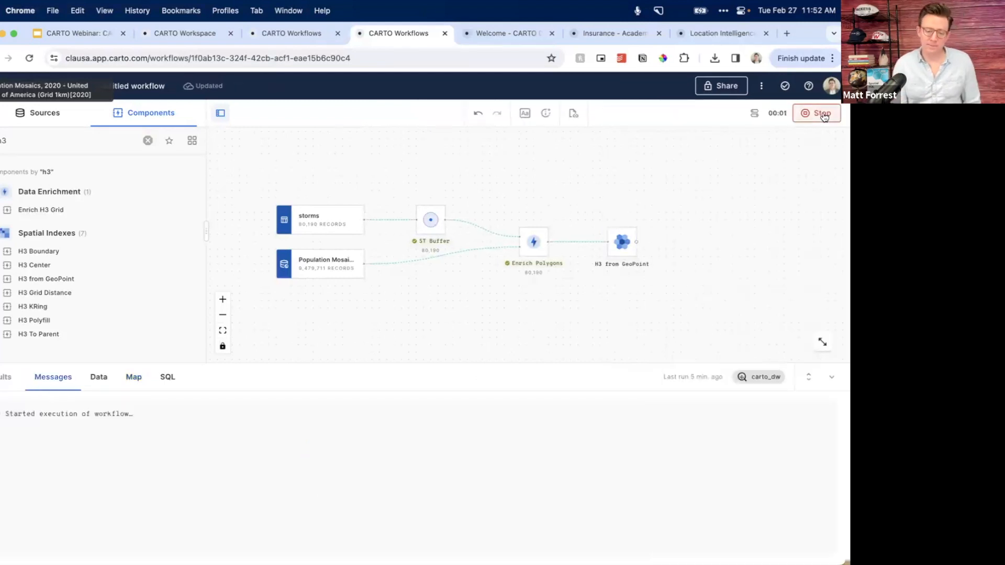
- Glance over the coastal flood risk workflow, then return to the storm workflow's completed 20 sec run
{"action": "left_click", "coordinate": [301, 35]}
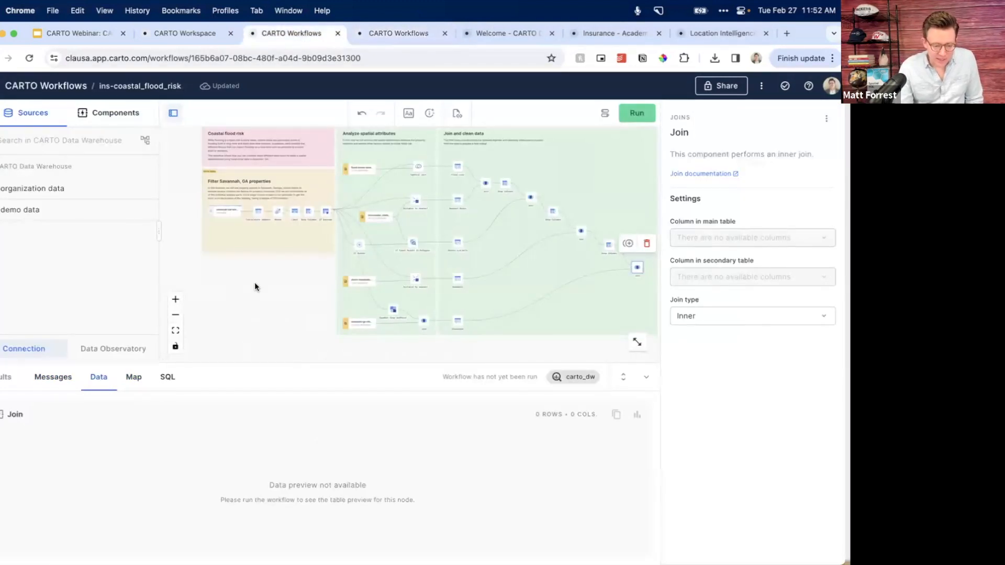
{"action": "left_click_drag", "start_coordinate": [258, 283], "coordinate": [235, 302]}
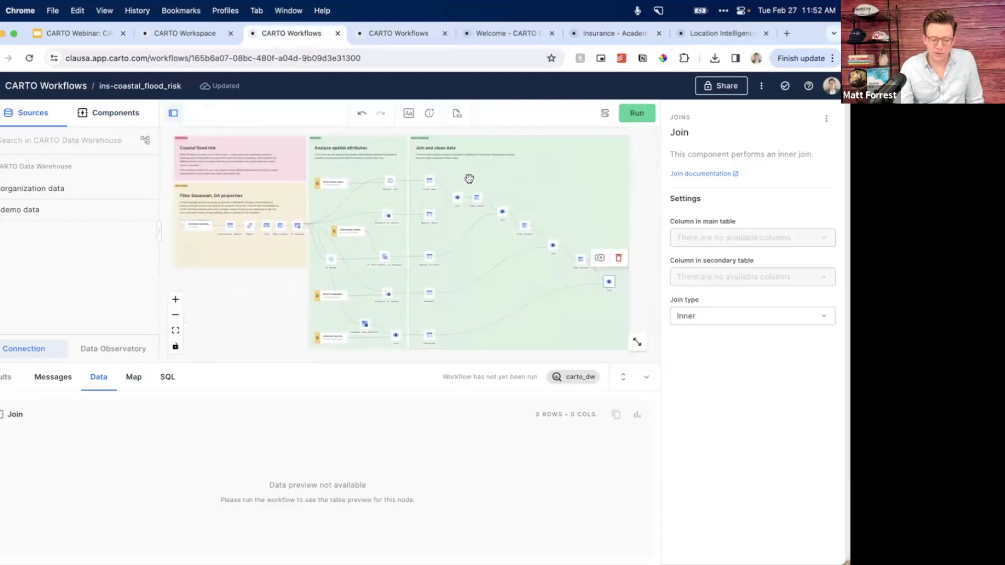
{"action": "left_click", "coordinate": [375, 34]}
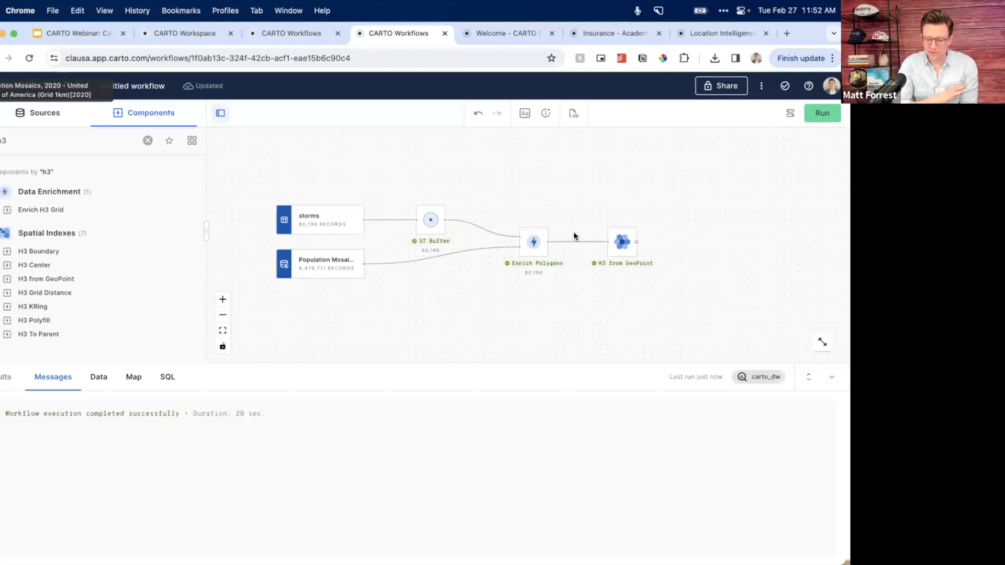
- Preview the H3 from GeoPoint output as hexagons and create a Builder map from it
{"action": "left_click", "coordinate": [623, 241]}
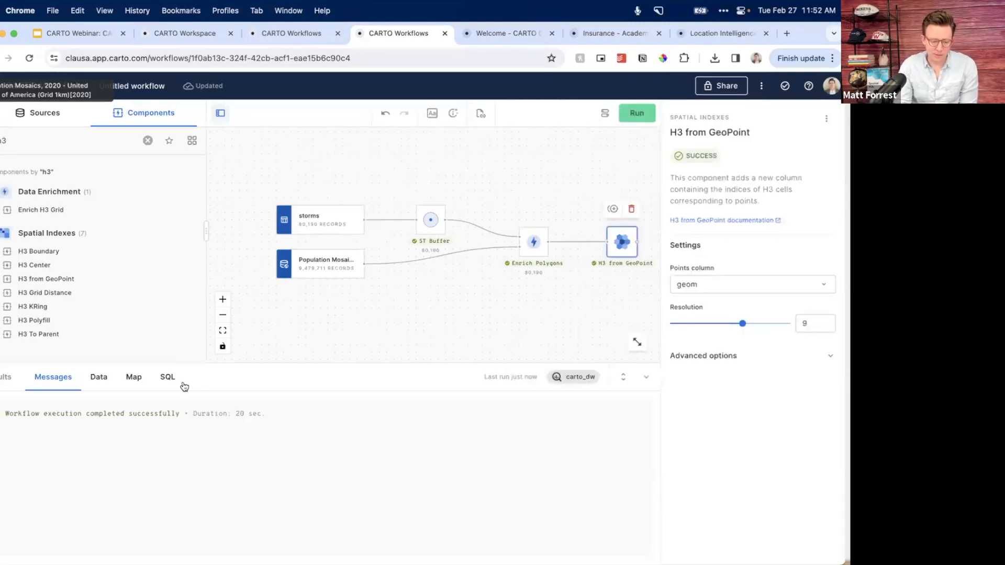
{"action": "left_click", "coordinate": [132, 379]}
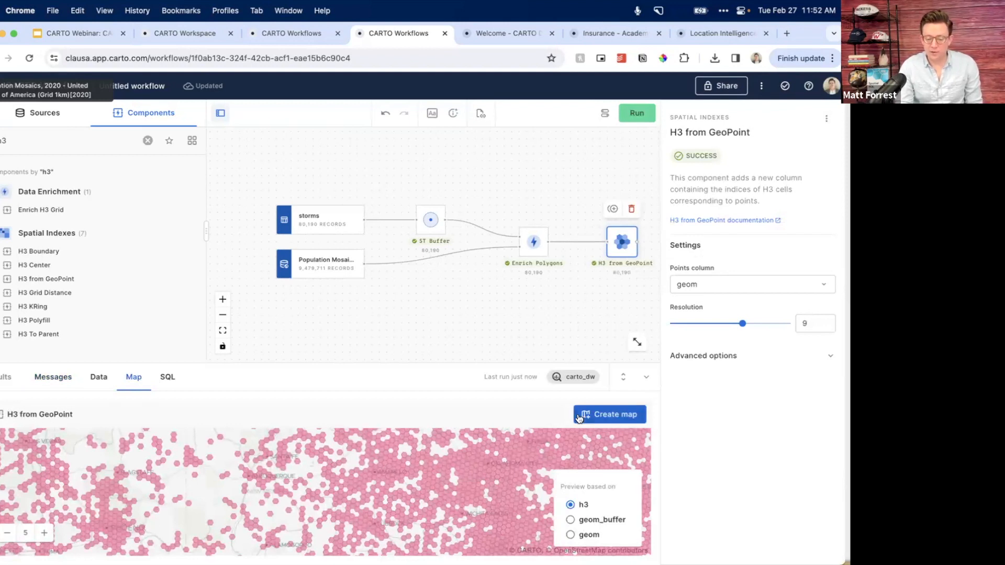
{"action": "left_click_drag", "start_coordinate": [534, 316], "coordinate": [446, 303]}
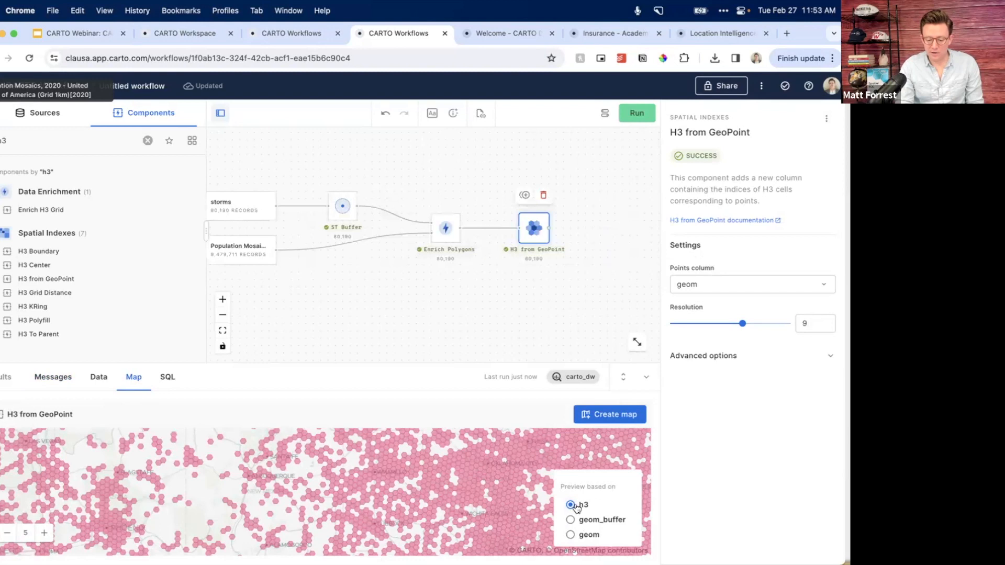
{"action": "left_click", "coordinate": [625, 416]}
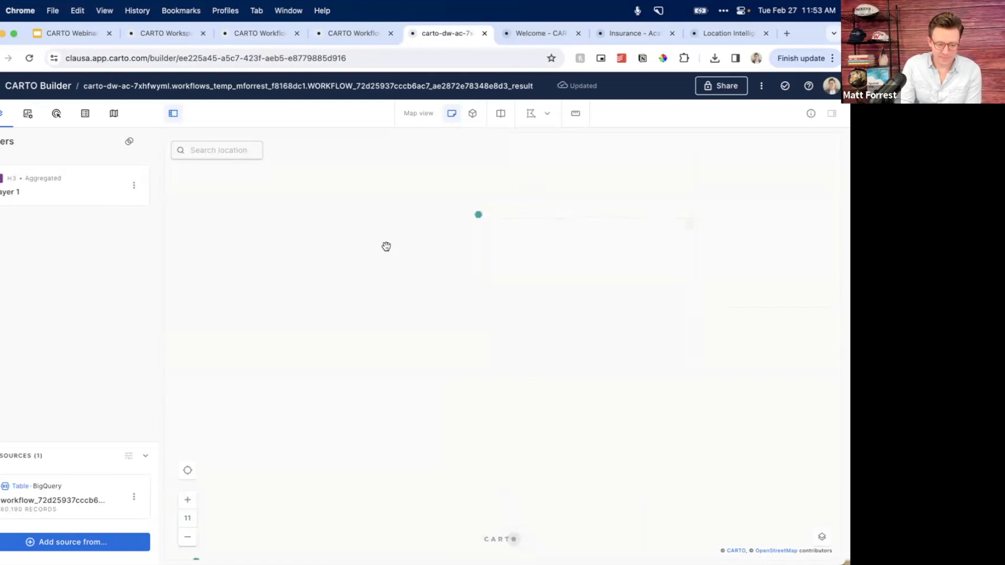
- Zoom out to see the H3 storm cells across the continental United States and Puerto Rico
{"action": "scroll", "coordinate": [382, 255], "scroll_direction": "down", "scroll_amount": 10}
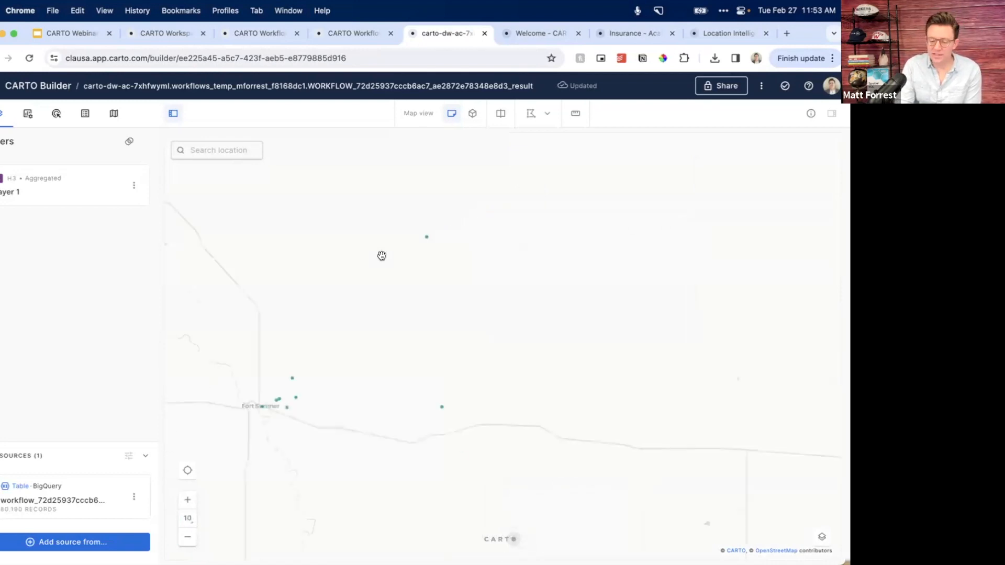
{"action": "scroll", "coordinate": [382, 256], "scroll_direction": "down", "scroll_amount": 2}
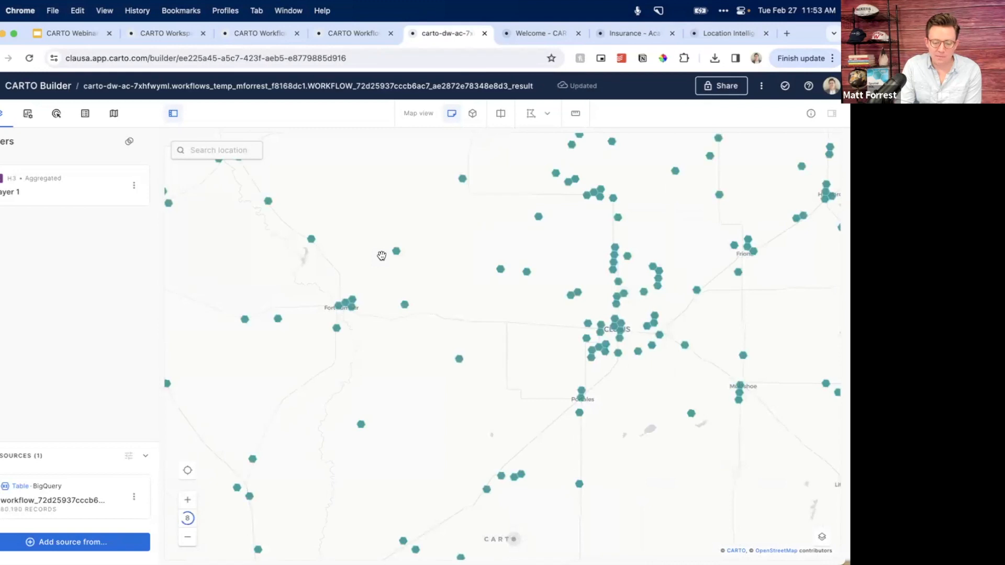
{"action": "scroll", "coordinate": [382, 255], "scroll_direction": "down", "scroll_amount": 10}
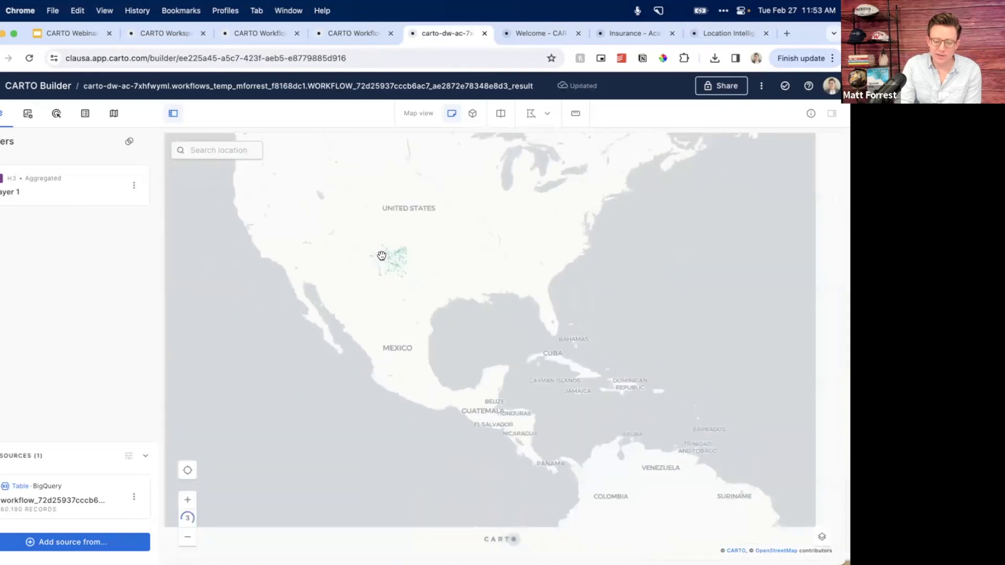
{"action": "scroll", "coordinate": [403, 244], "scroll_direction": "up", "scroll_amount": 3}
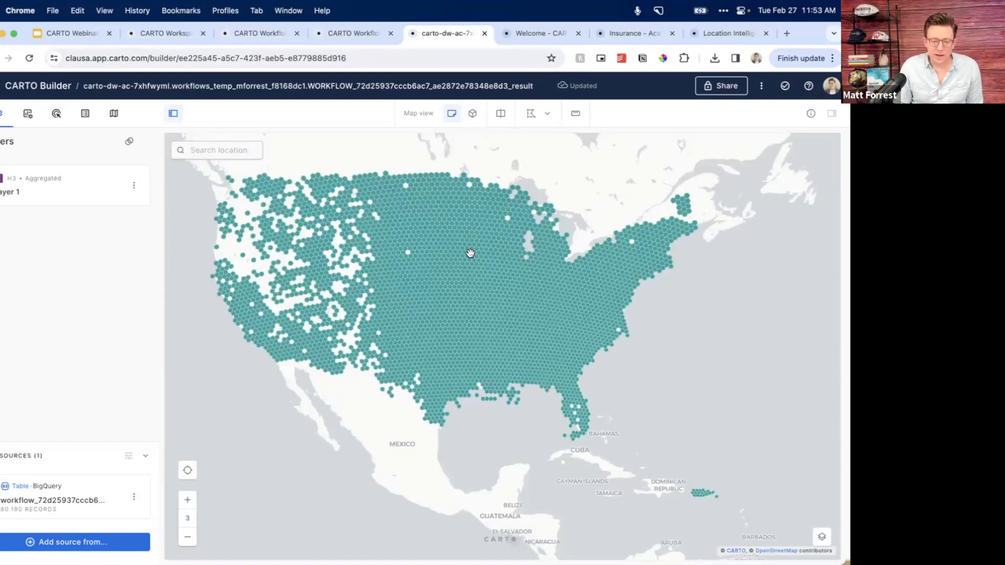
- Create a second Builder map from the Enrich Polygons output previewed by geom, then return to the hexagon map
{"action": "left_click", "coordinate": [315, 33]}
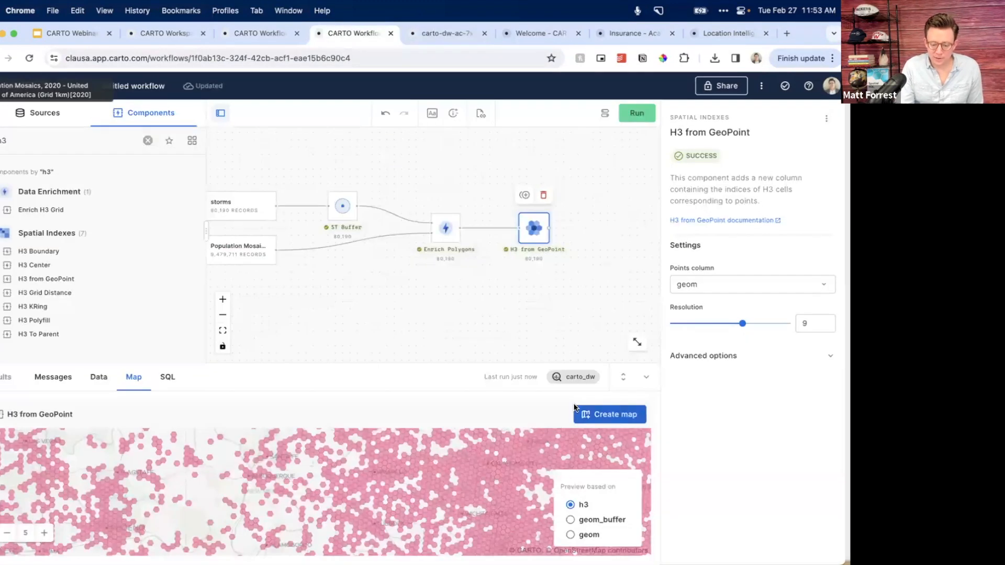
{"action": "left_click", "coordinate": [440, 228]}
{"action": "left_click", "coordinate": [576, 534]}
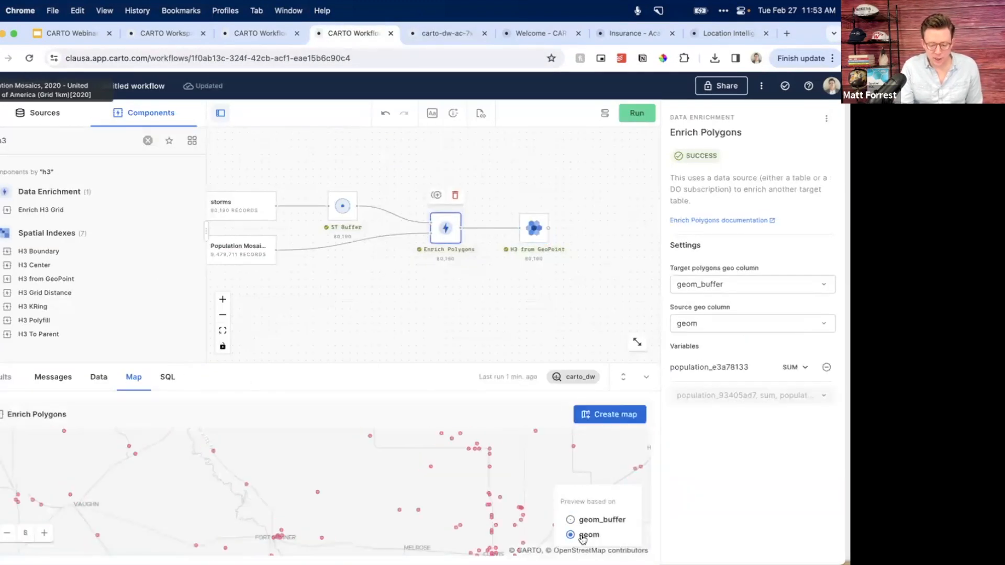
{"action": "left_click", "coordinate": [602, 414]}
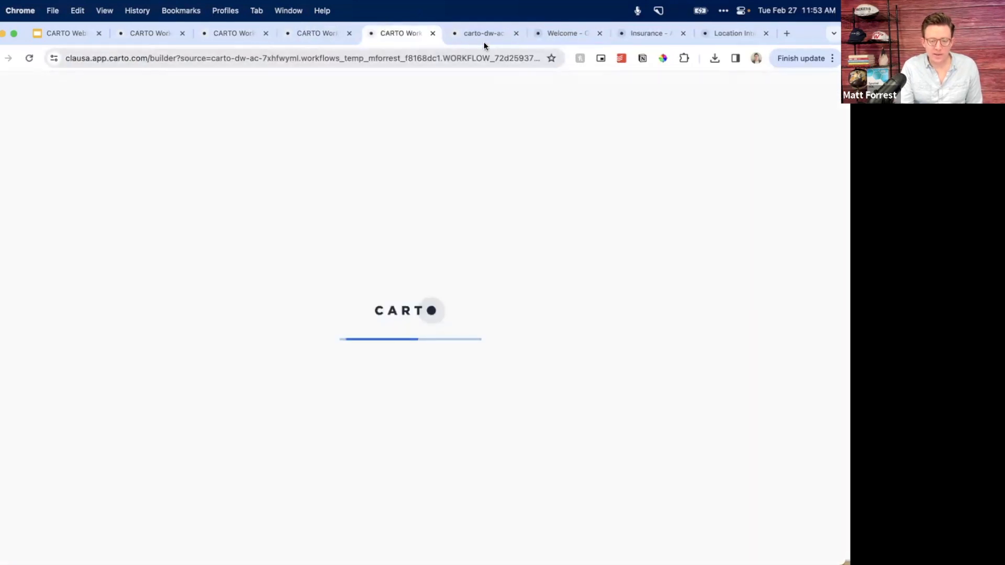
{"action": "left_click", "coordinate": [483, 39]}
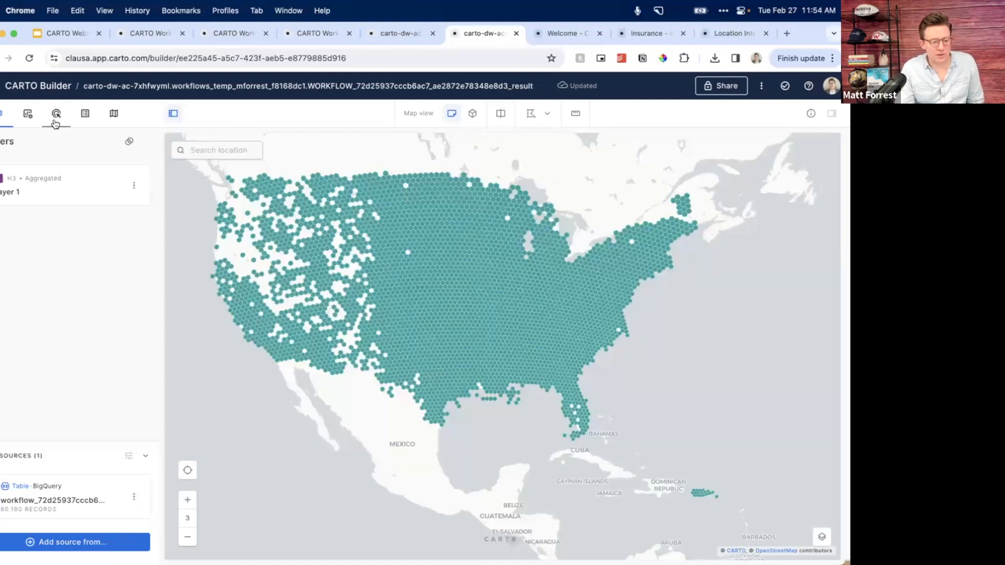
- Compare Voyager, Google Roadmap and Hybrid basemaps, settling on Google Maps Voyager
{"action": "left_click", "coordinate": [111, 116]}
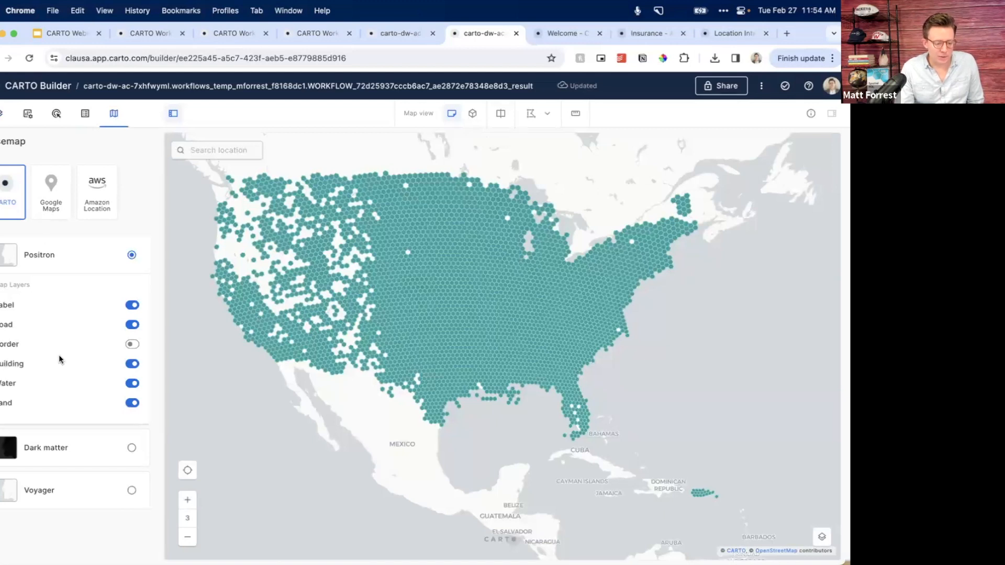
{"action": "left_click", "coordinate": [67, 493]}
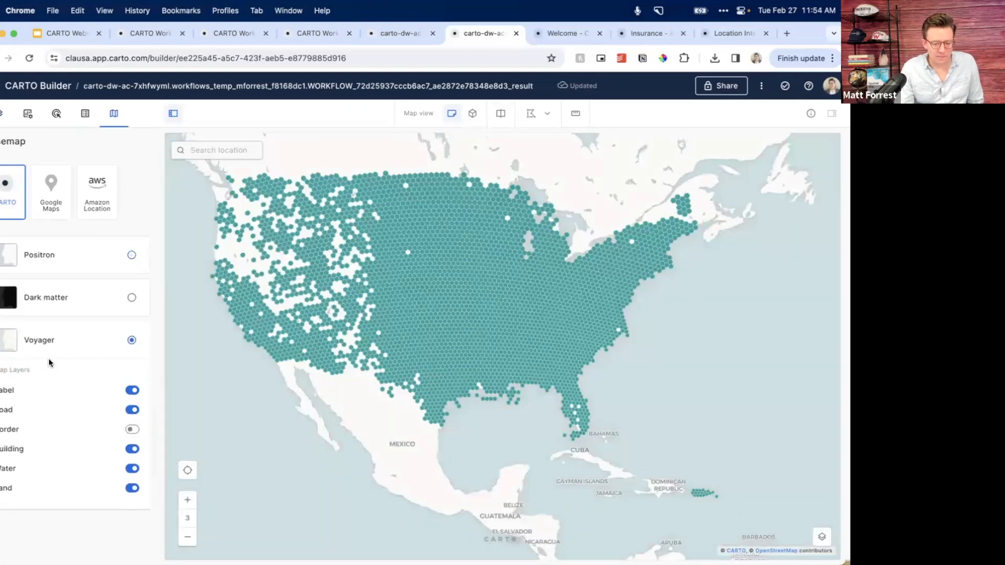
{"action": "left_click", "coordinate": [50, 212]}
{"action": "left_click", "coordinate": [47, 395]}
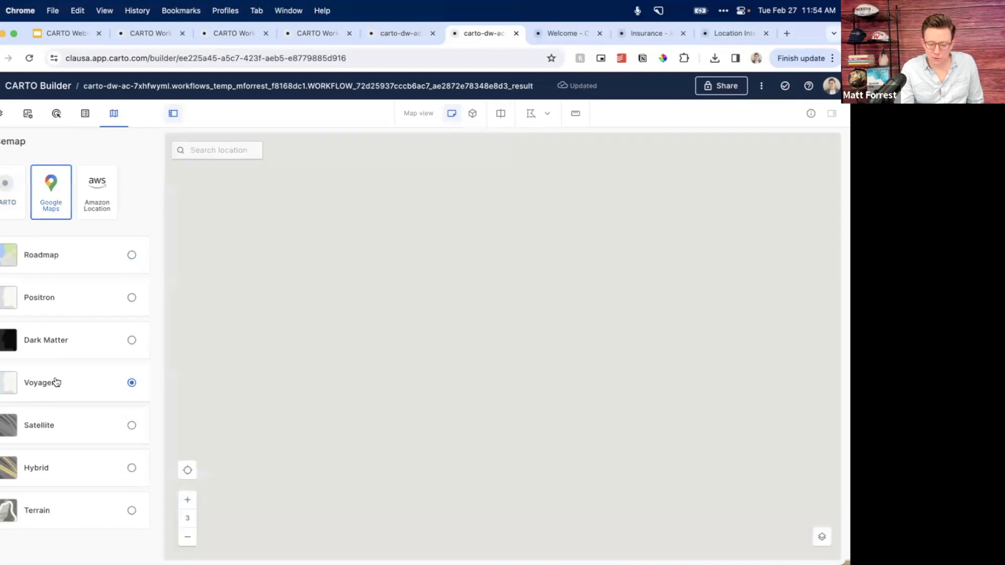
{"action": "left_click", "coordinate": [73, 270]}
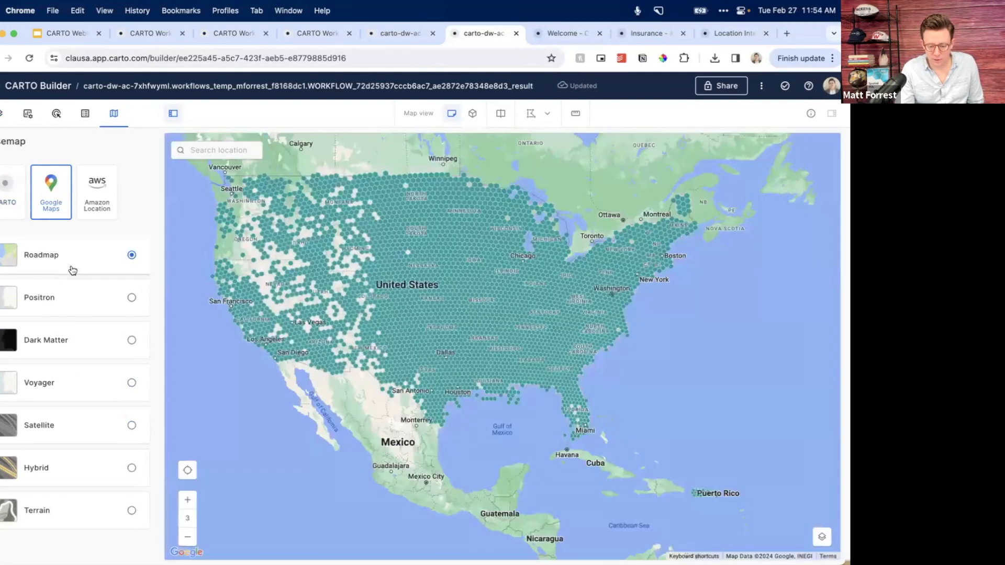
{"action": "left_click", "coordinate": [74, 385]}
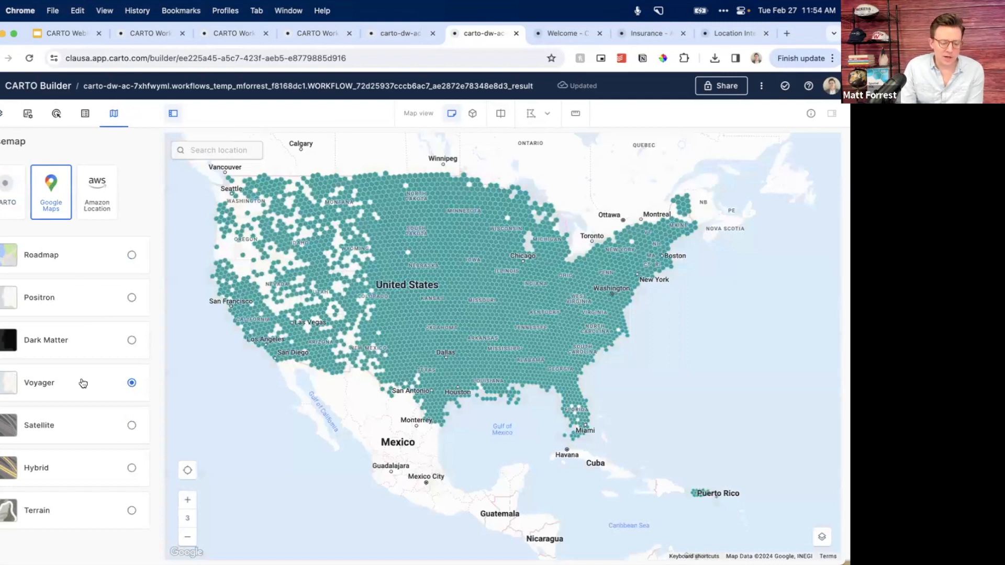
{"action": "left_click", "coordinate": [94, 465]}
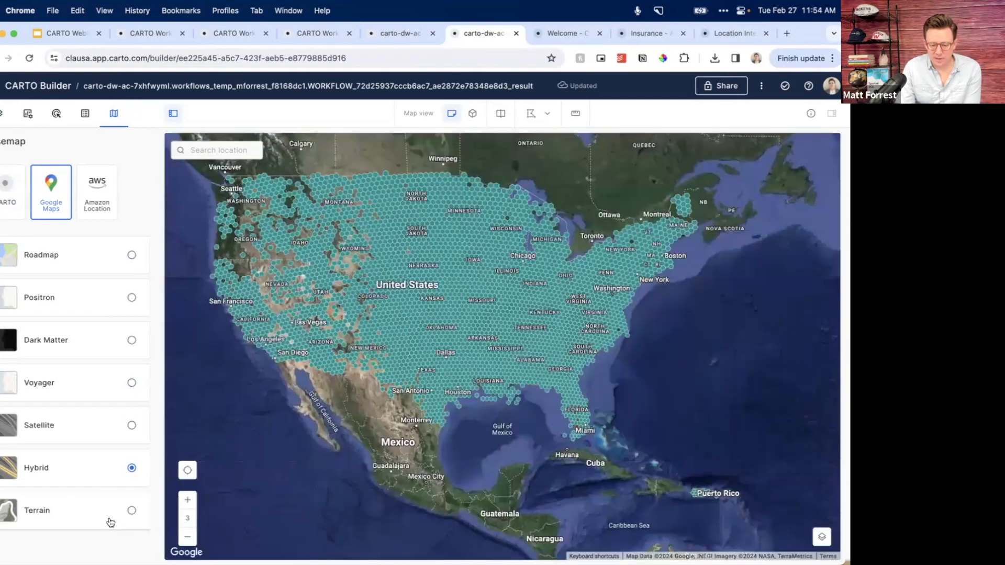
{"action": "left_click", "coordinate": [70, 392]}
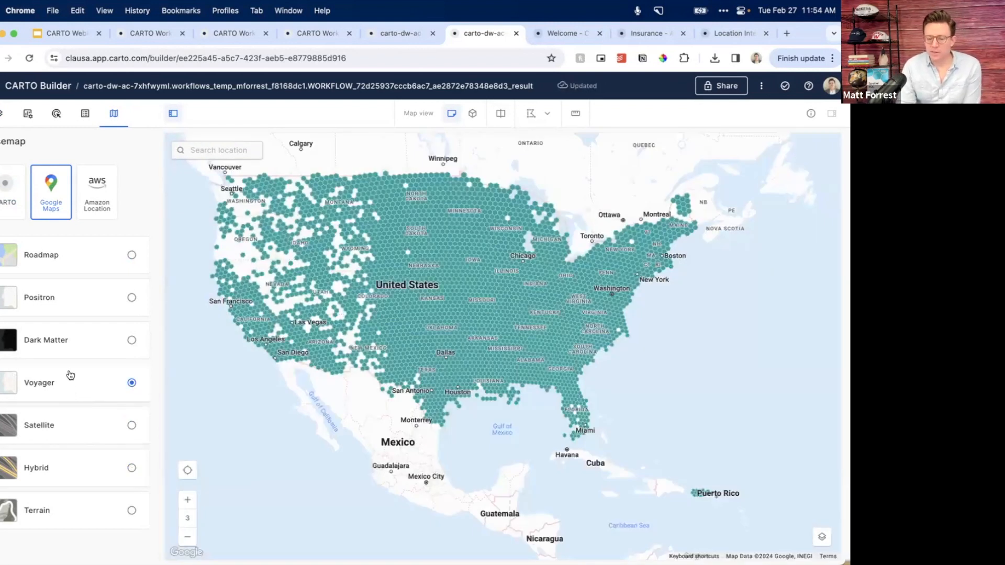
{"action": "left_click", "coordinate": [3, 116]}
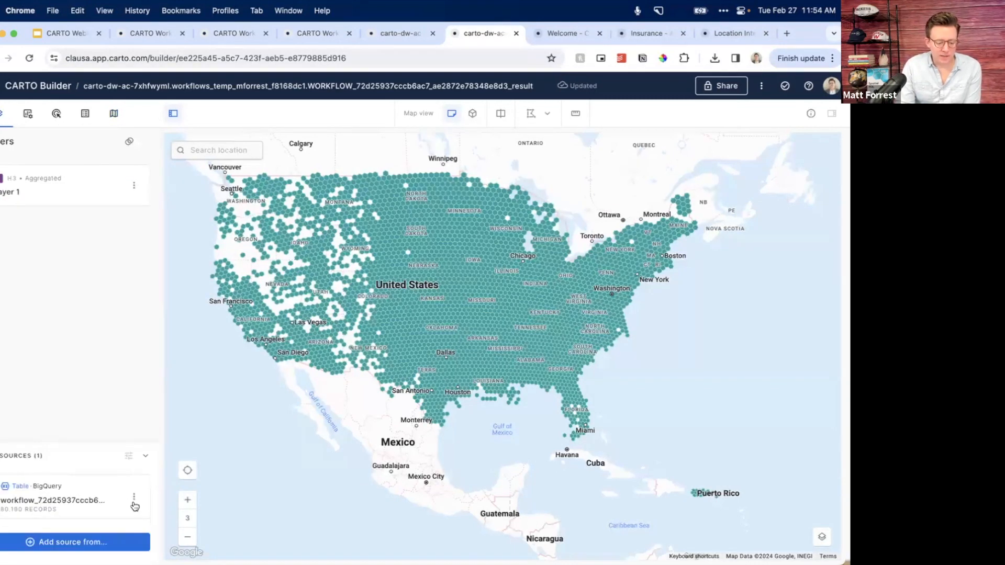
- Browse the CARTO Data Warehouse organization data in Data Explorer as a folder tree
{"action": "left_click", "coordinate": [116, 540]}
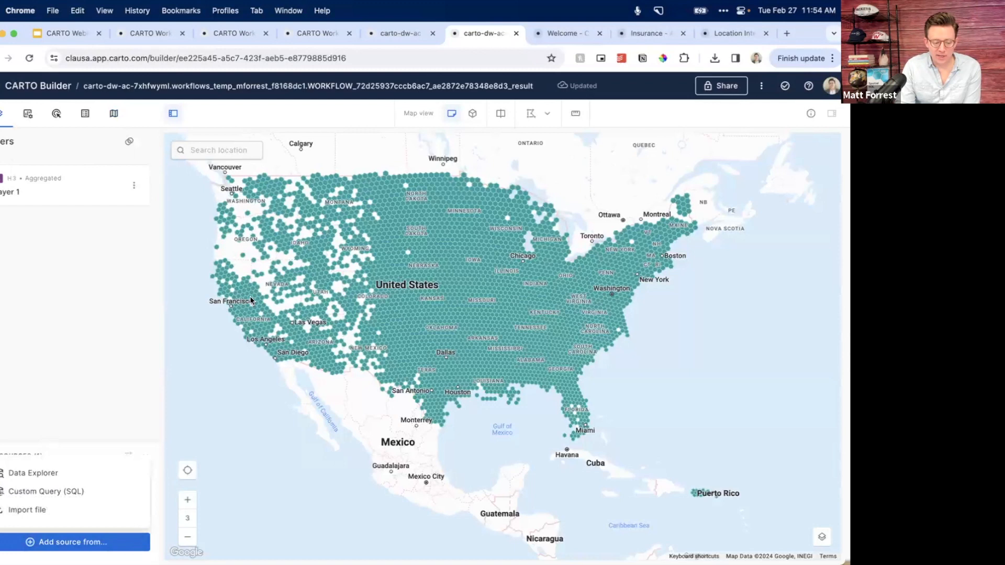
{"action": "left_click", "coordinate": [33, 477]}
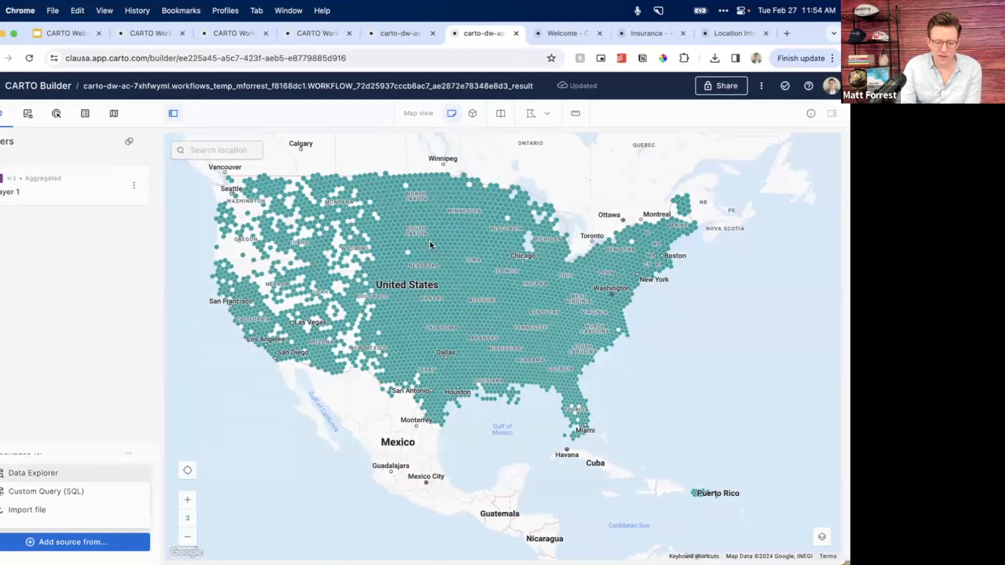
{"action": "scroll", "coordinate": [259, 361], "scroll_direction": "down", "scroll_amount": 5}
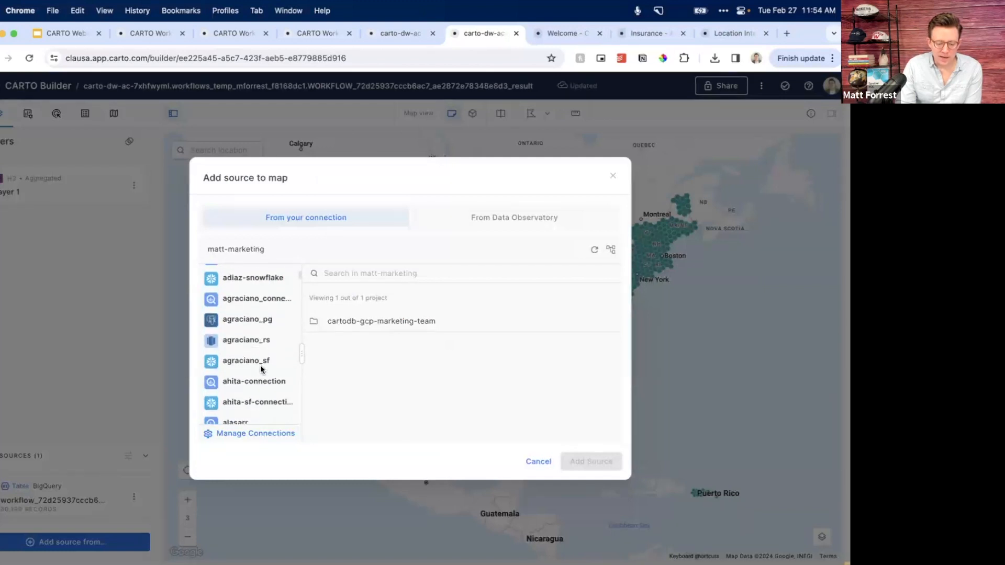
{"action": "scroll", "coordinate": [259, 357], "scroll_direction": "down", "scroll_amount": 2}
{"action": "scroll", "coordinate": [258, 361], "scroll_direction": "down", "scroll_amount": 10}
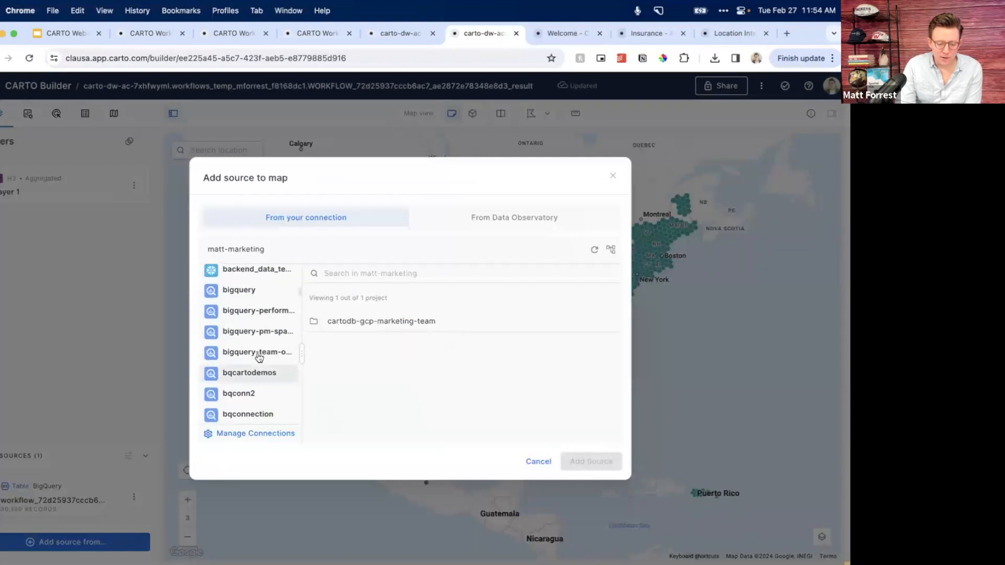
{"action": "left_click", "coordinate": [268, 314]}
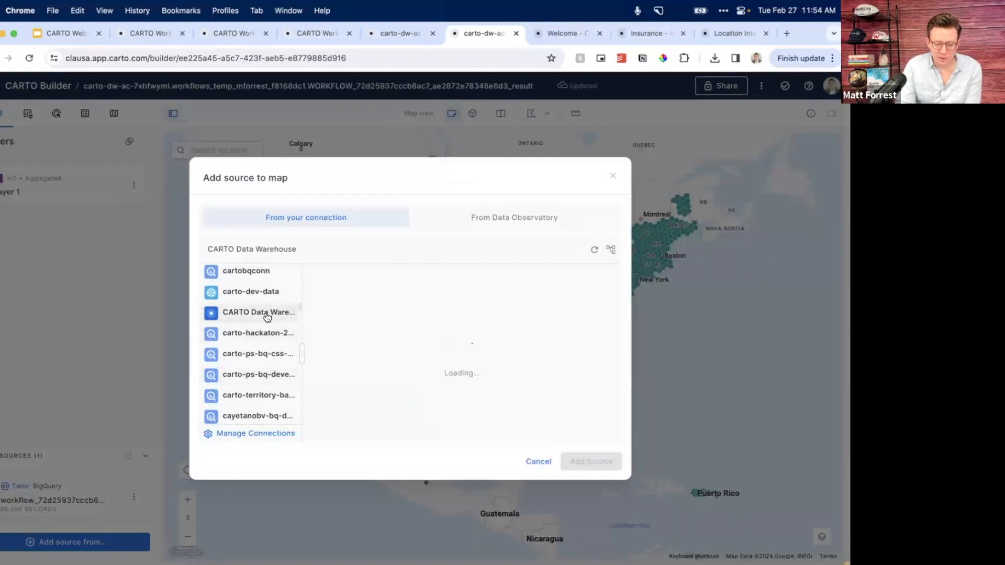
{"action": "left_click", "coordinate": [368, 322]}
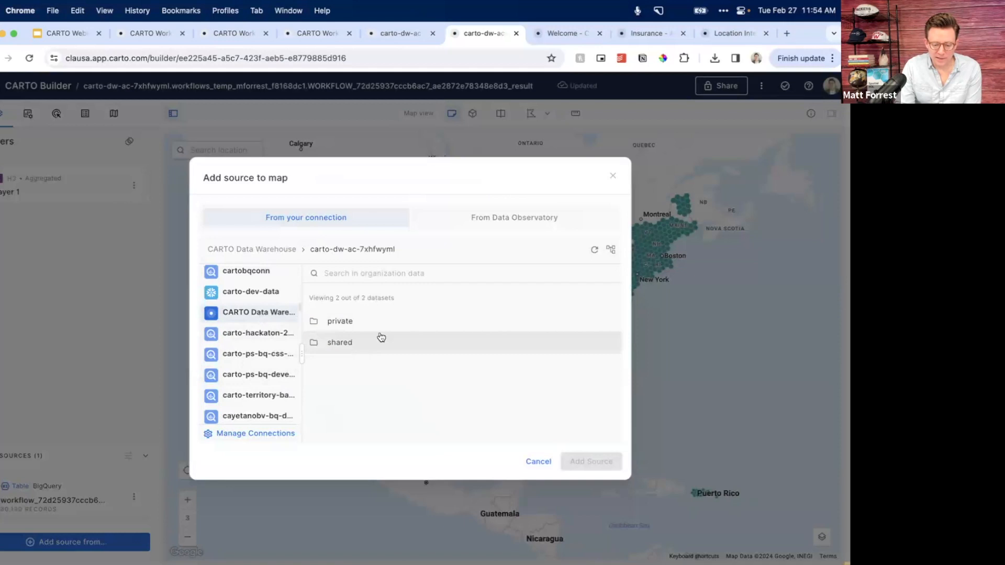
{"action": "left_click", "coordinate": [611, 251]}
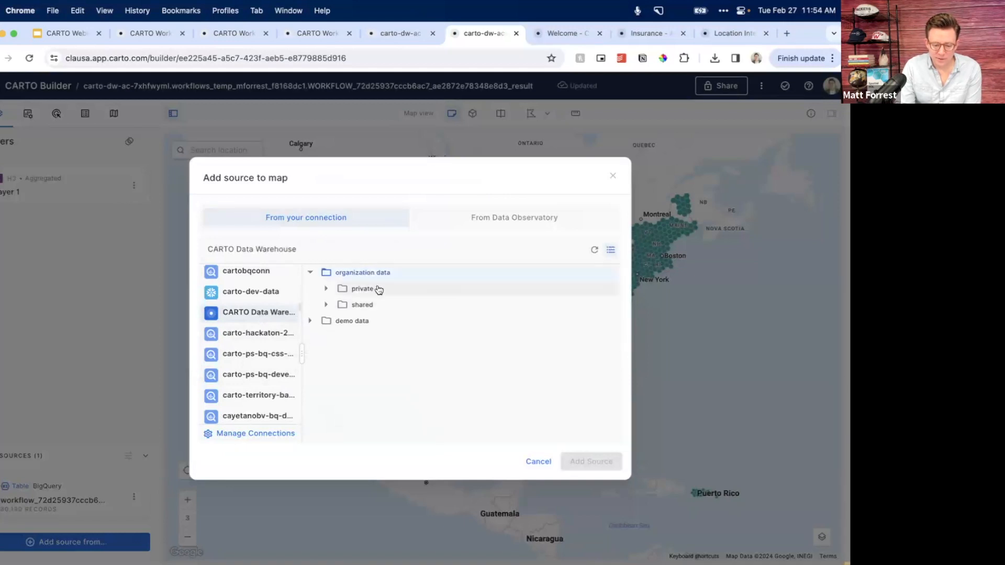
- Expand demo data > demo_tilesets and add the osm_buildings tileset as a source
{"action": "left_click", "coordinate": [314, 323]}
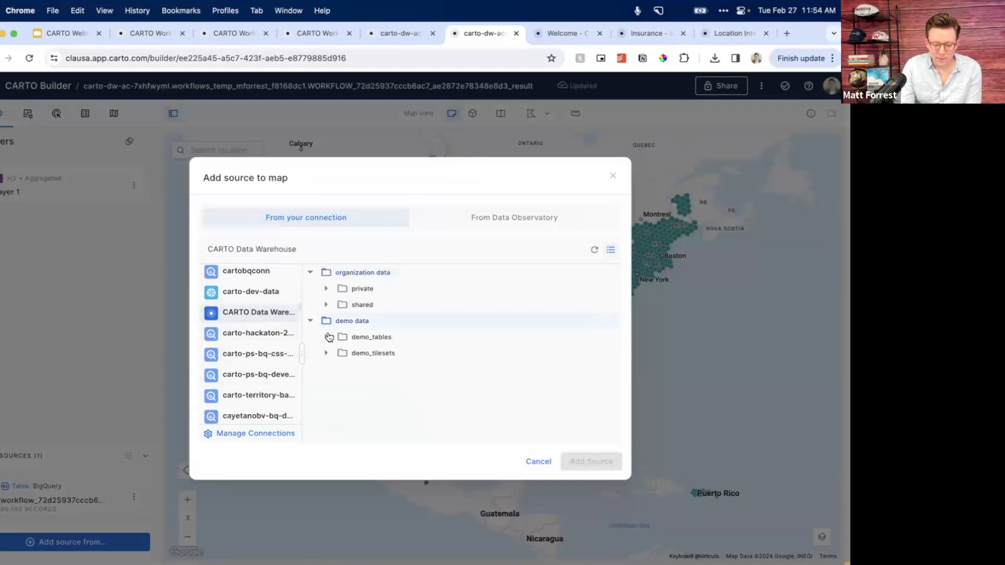
{"action": "left_click", "coordinate": [332, 338]}
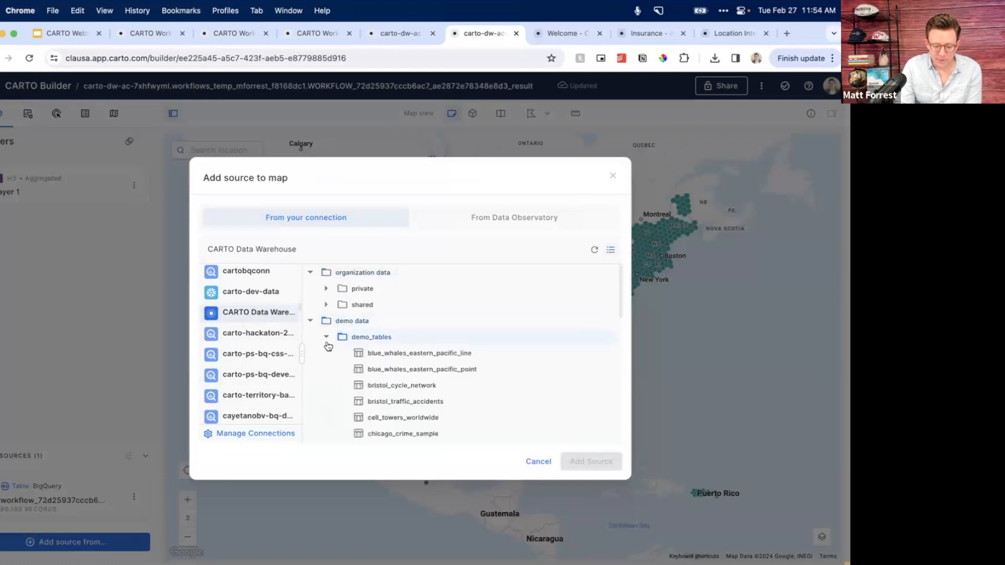
{"action": "left_click", "coordinate": [326, 338]}
{"action": "left_click", "coordinate": [325, 354]}
{"action": "scroll", "coordinate": [337, 377], "scroll_direction": "down", "scroll_amount": 5}
{"action": "scroll", "coordinate": [336, 380], "scroll_direction": "down", "scroll_amount": 2}
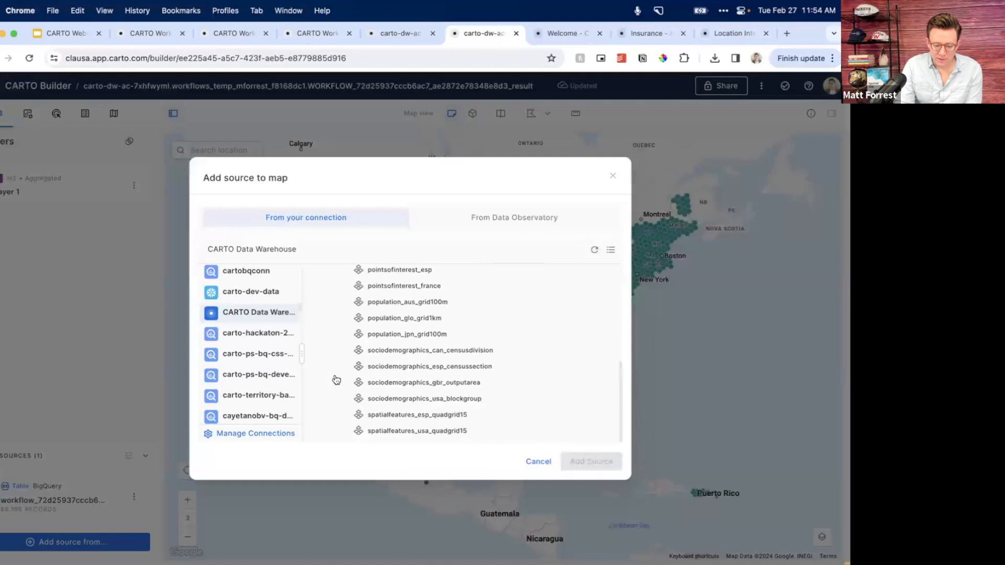
{"action": "scroll", "coordinate": [337, 378], "scroll_direction": "up", "scroll_amount": 5}
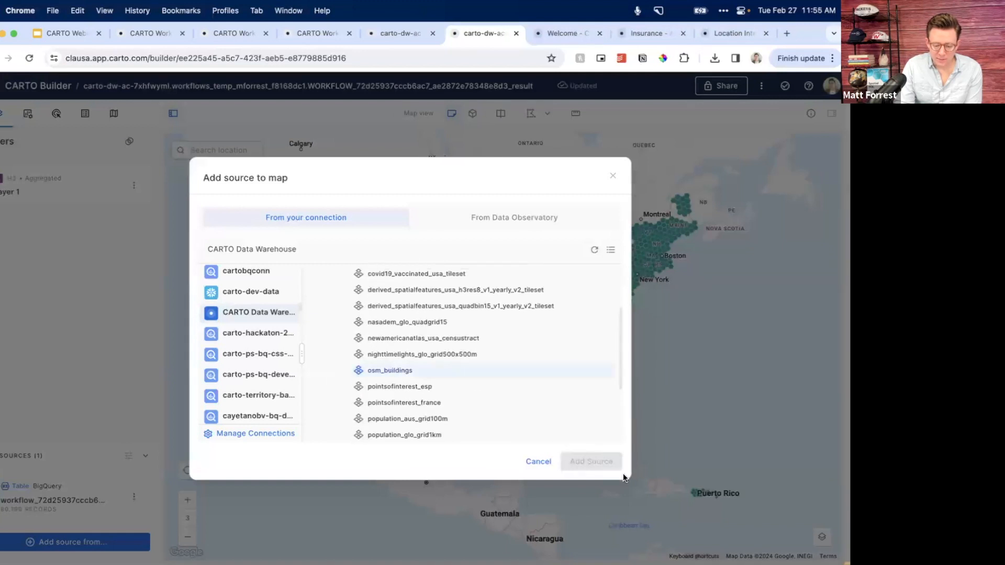
{"action": "left_click", "coordinate": [390, 370]}
{"action": "left_click", "coordinate": [607, 466]}
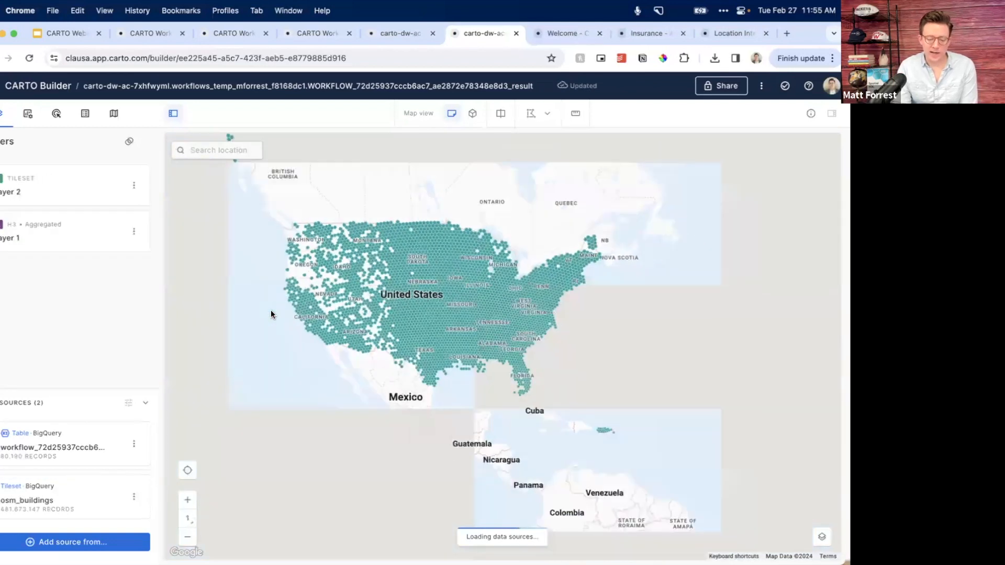
- Zoom into the northern US and hide the pink osm_buildings Layer 2
{"action": "scroll", "coordinate": [389, 319], "scroll_direction": "up", "scroll_amount": 5}
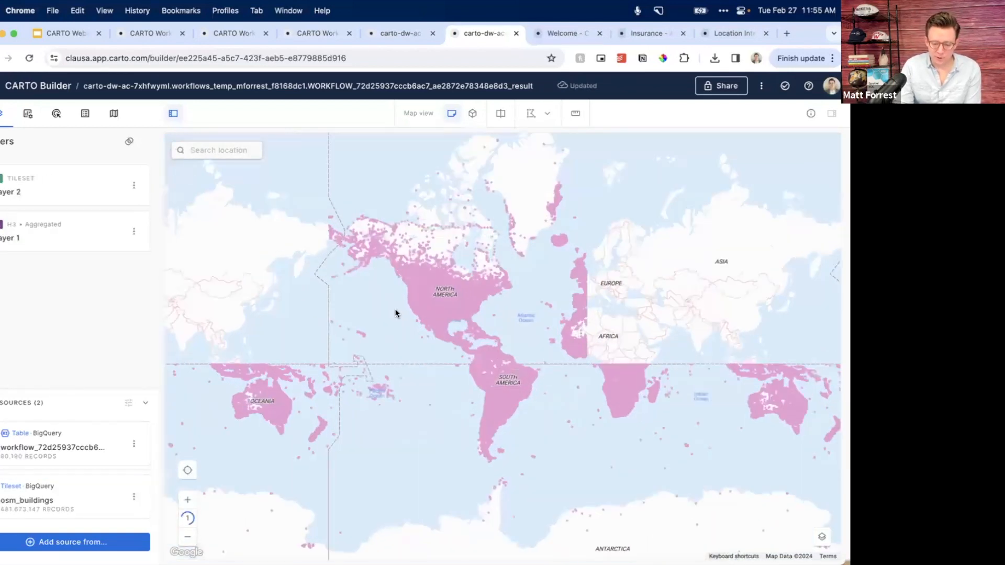
{"action": "scroll", "coordinate": [453, 276], "scroll_direction": "up", "scroll_amount": 5}
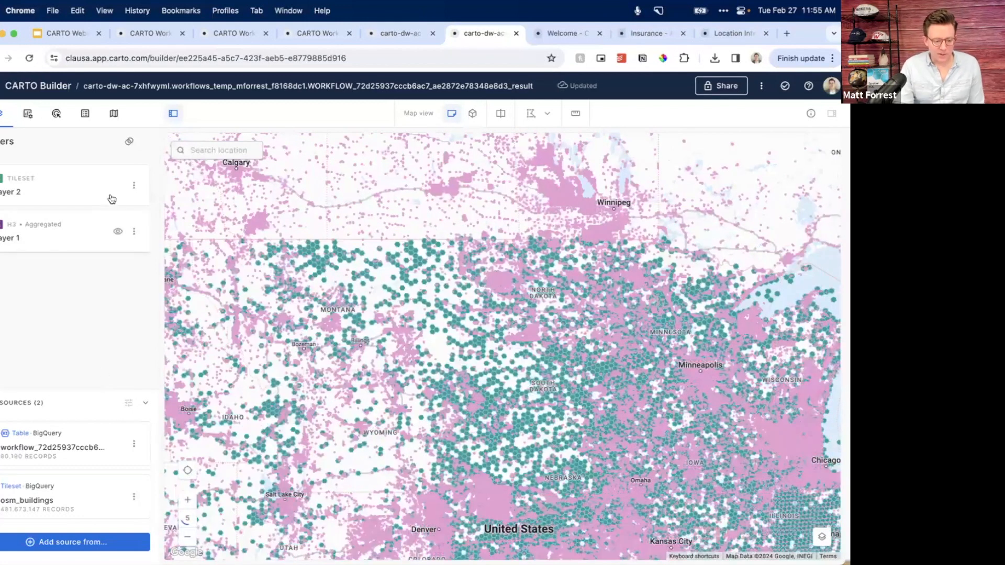
{"action": "left_click", "coordinate": [117, 189]}
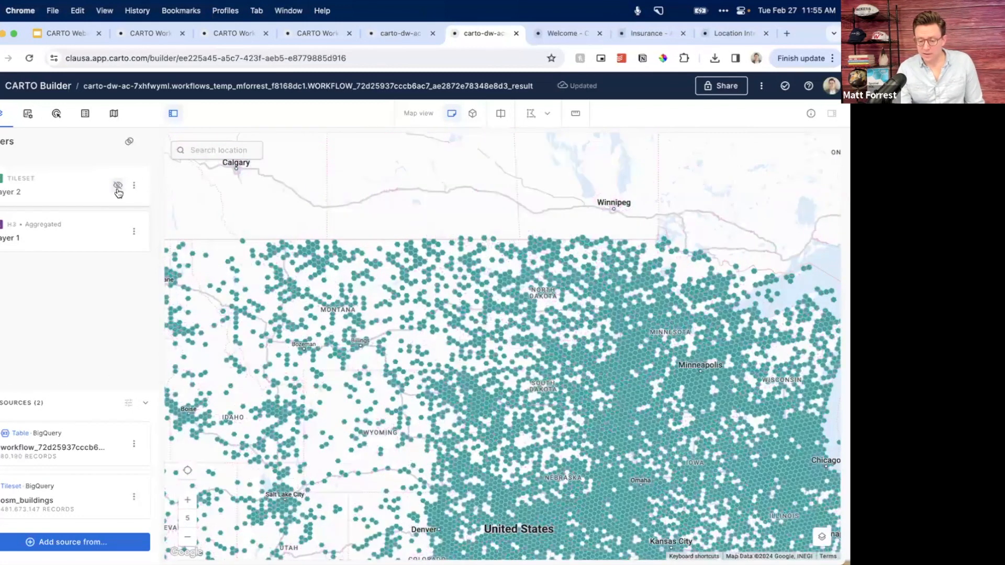
{"action": "left_click", "coordinate": [85, 237]}
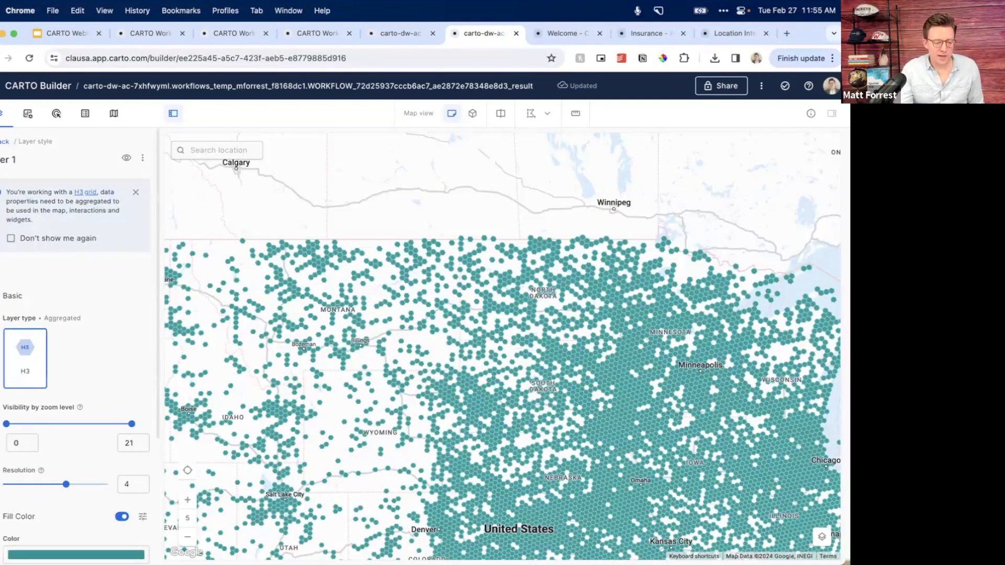
- Rename Layer 1 to 'Storm Population', keeping zoom range 0–21 and H3 resolution 4
{"action": "left_click", "coordinate": [17, 160]}
{"action": "key", "text": "BackSpace"}
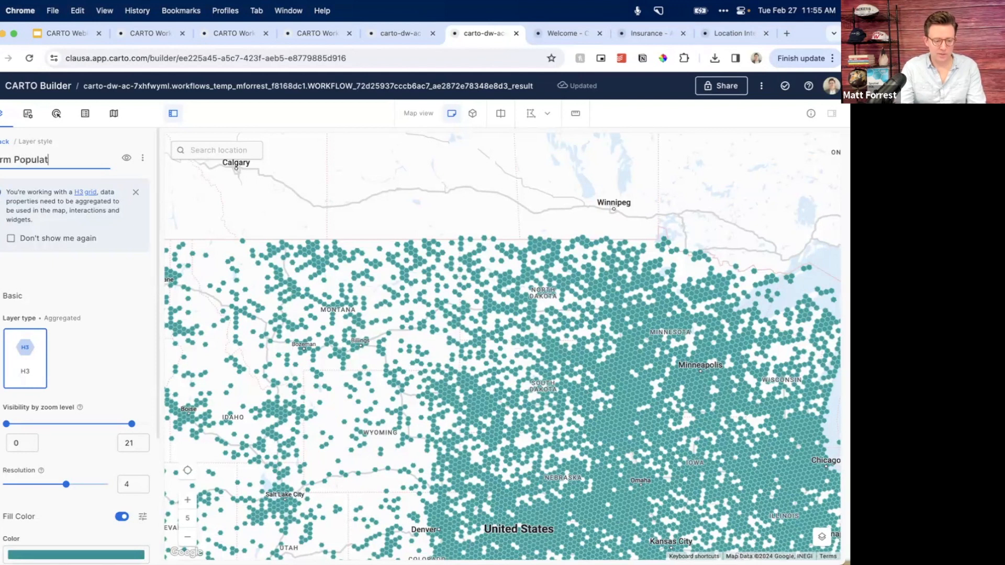
{"action": "scroll", "coordinate": [50, 318], "scroll_direction": "down", "scroll_amount": 2}
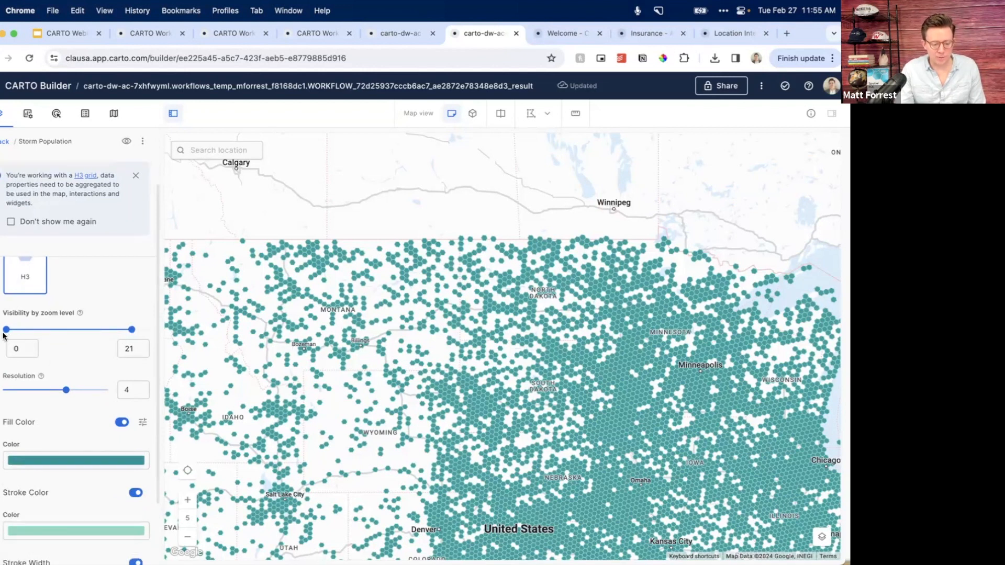
{"action": "mouse_move", "coordinate": [7, 334]}
{"action": "left_mouse_down"}
{"action": "mouse_move", "coordinate": [78, 333]}
{"action": "mouse_move", "coordinate": [6, 331]}
{"action": "left_mouse_up"}
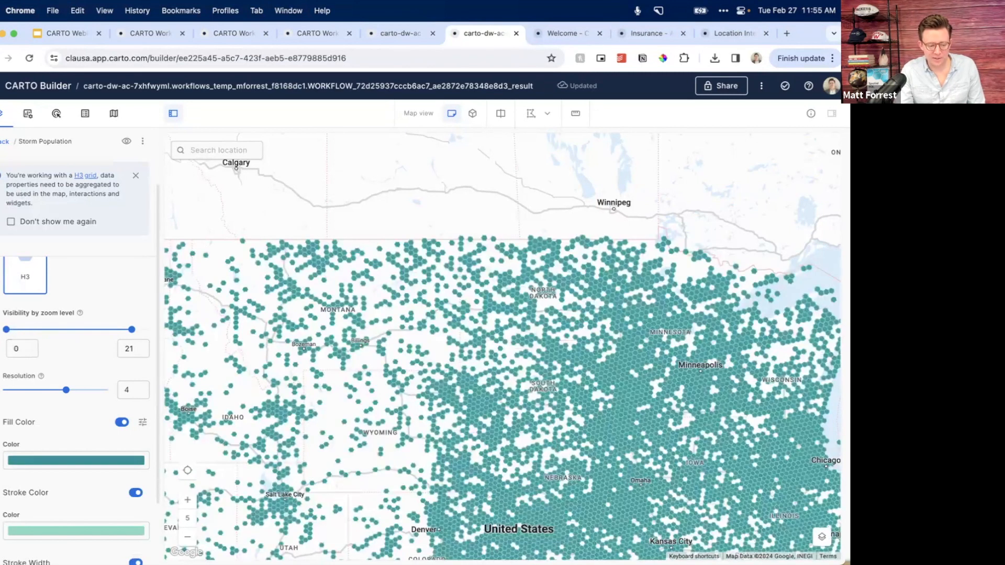
{"action": "scroll", "coordinate": [79, 372], "scroll_direction": "down", "scroll_amount": 2}
{"action": "mouse_move", "coordinate": [66, 344]}
{"action": "left_mouse_down"}
{"action": "mouse_move", "coordinate": [87, 343]}
{"action": "mouse_move", "coordinate": [65, 343]}
{"action": "left_mouse_up"}
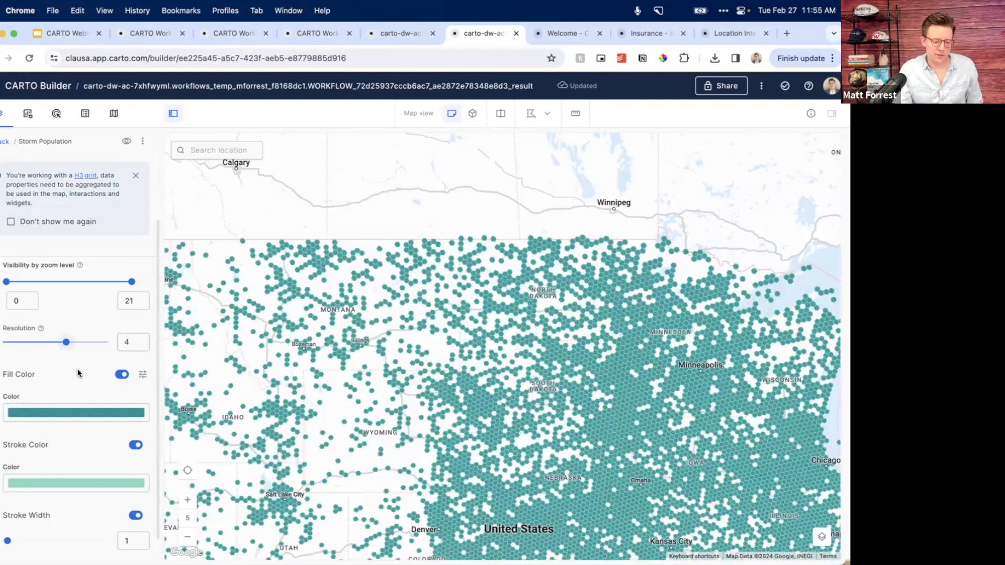
{"action": "scroll", "coordinate": [77, 370], "scroll_direction": "down", "scroll_amount": 2}
- Give the hexagons a pale fill colour and reveal the data-driven fill options
{"action": "left_click", "coordinate": [76, 385]}
{"action": "left_click", "coordinate": [33, 304]}
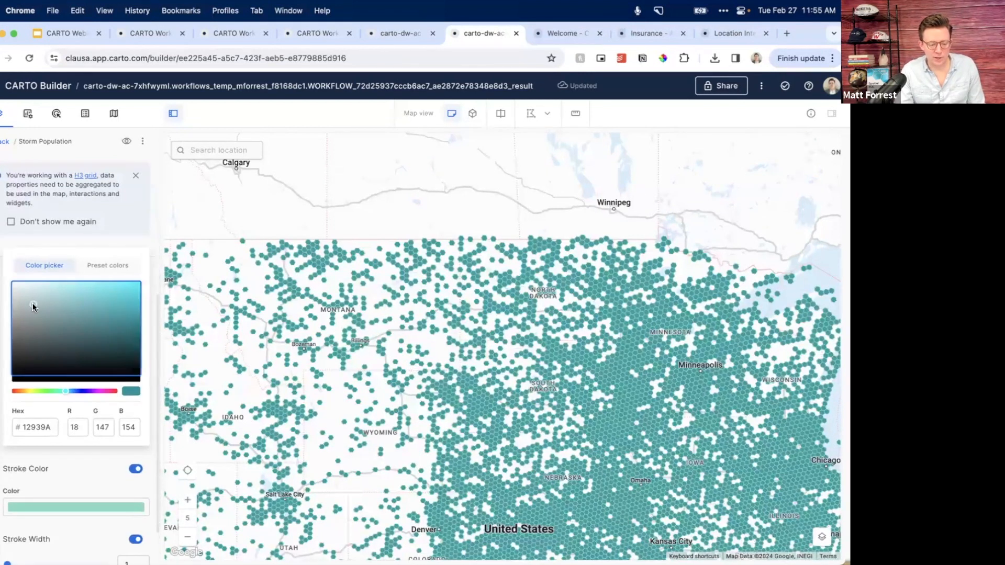
{"action": "left_click", "coordinate": [1, 304]}
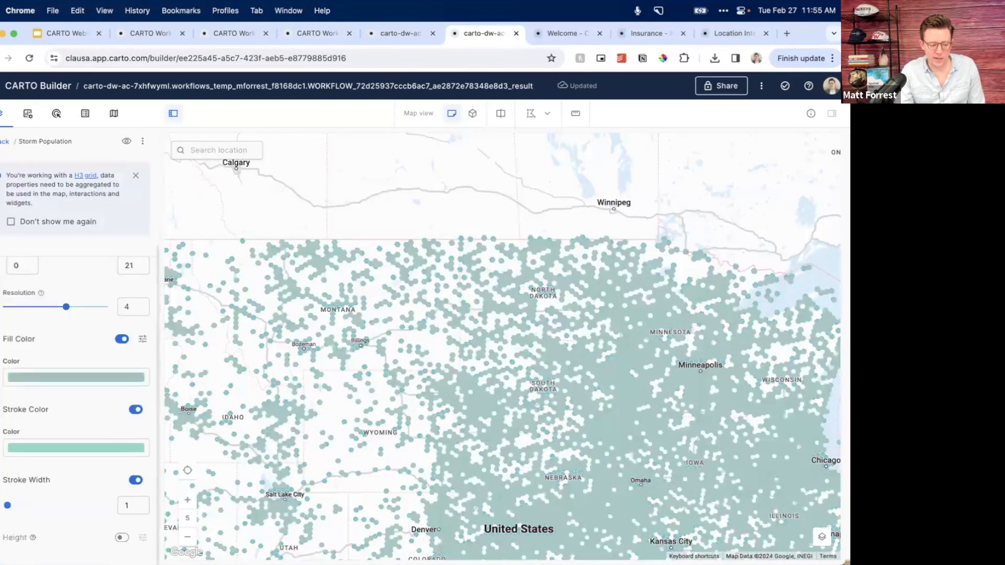
{"action": "scroll", "coordinate": [73, 300], "scroll_direction": "up", "scroll_amount": 1}
{"action": "left_click", "coordinate": [141, 388]}
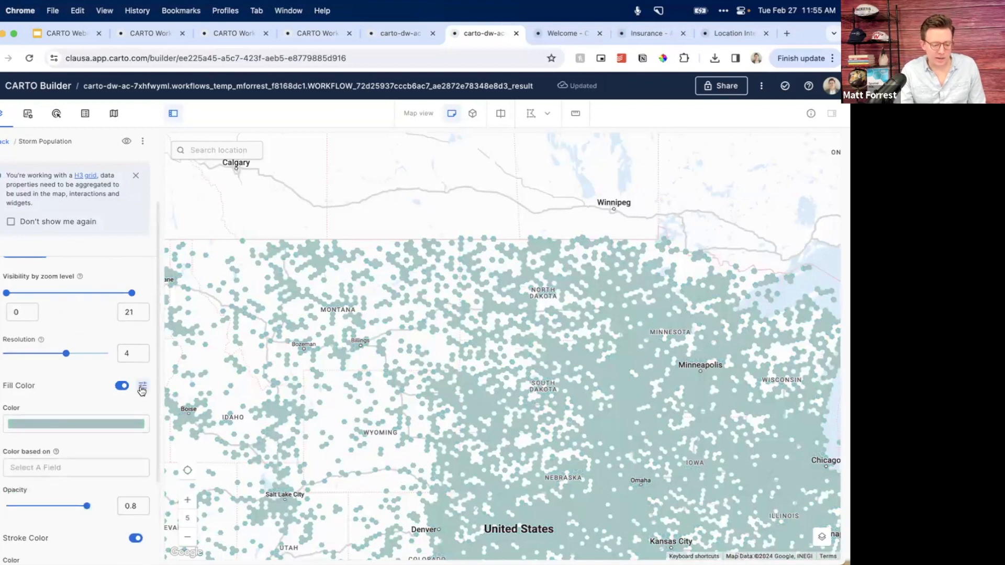
{"action": "scroll", "coordinate": [108, 415], "scroll_direction": "down", "scroll_amount": 2}
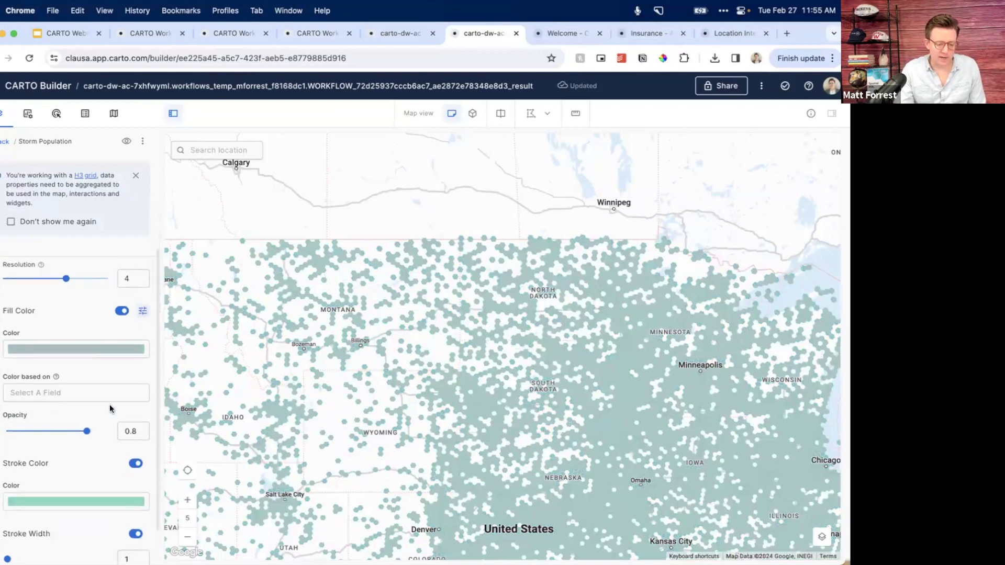
{"action": "left_click", "coordinate": [122, 312]}
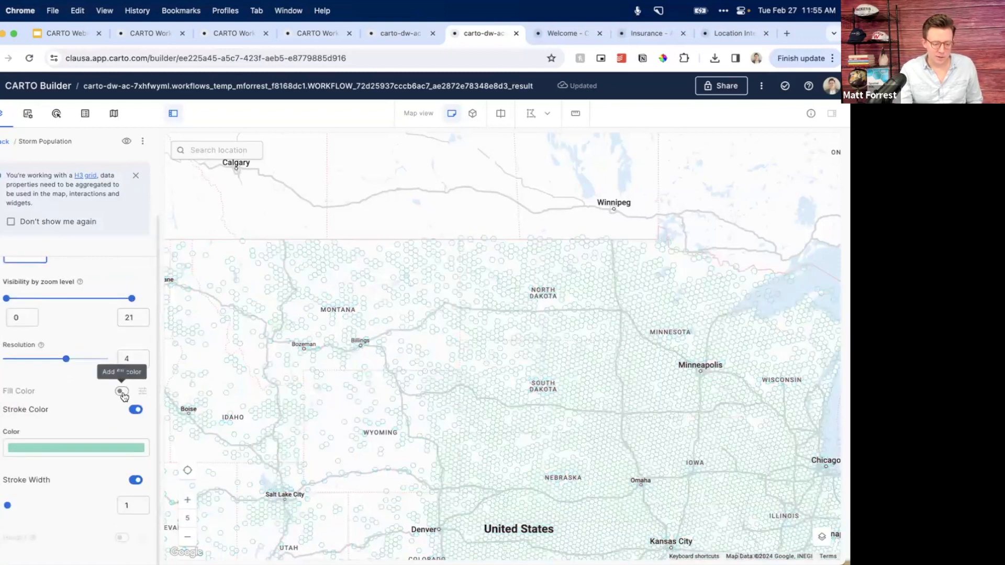
{"action": "left_click", "coordinate": [128, 386]}
- Colour the hexagons by SUM of population_e3a78133_sum
{"action": "left_click", "coordinate": [94, 394]}
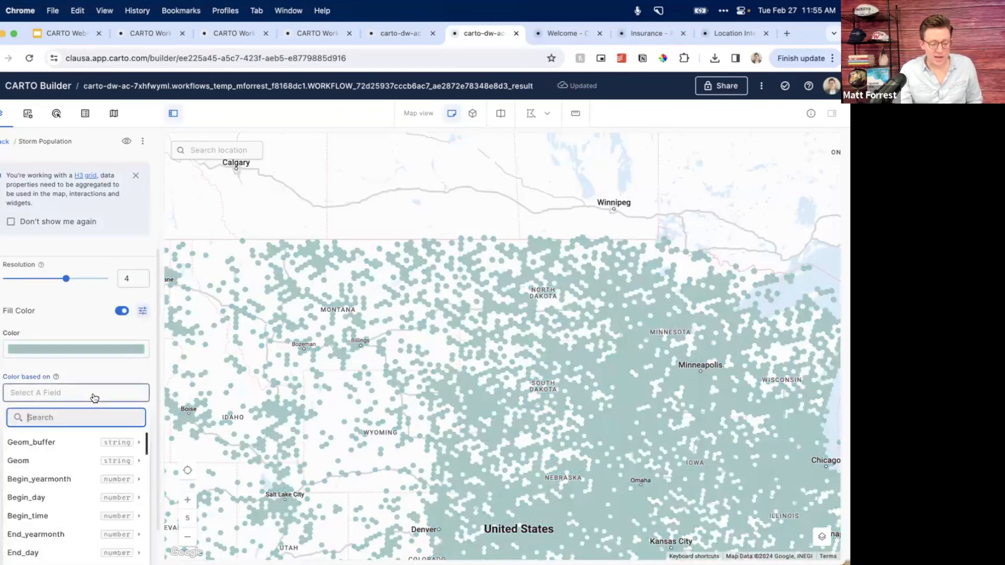
{"action": "scroll", "coordinate": [83, 471], "scroll_direction": "down", "scroll_amount": 10}
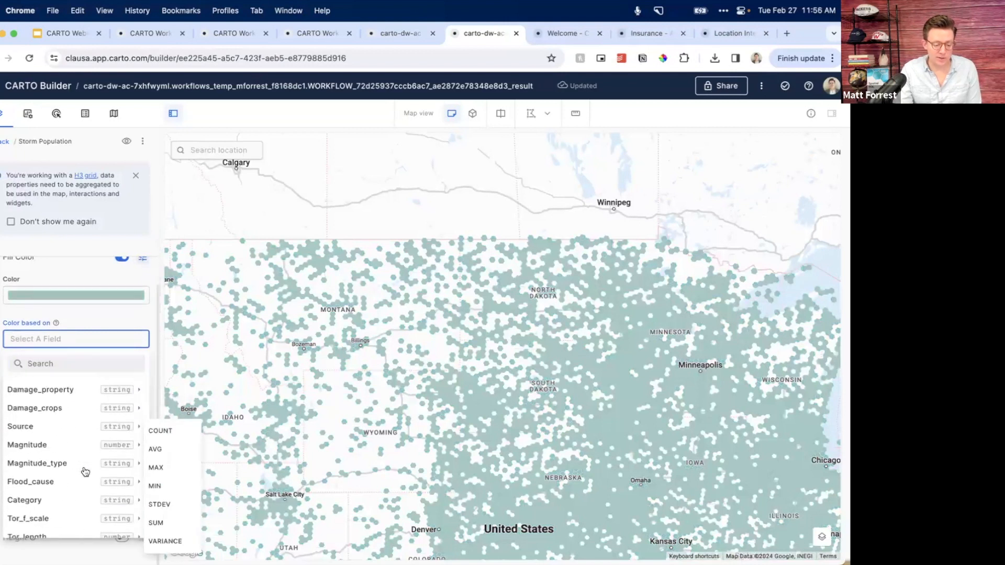
{"action": "mouse_move", "coordinate": [84, 525]}
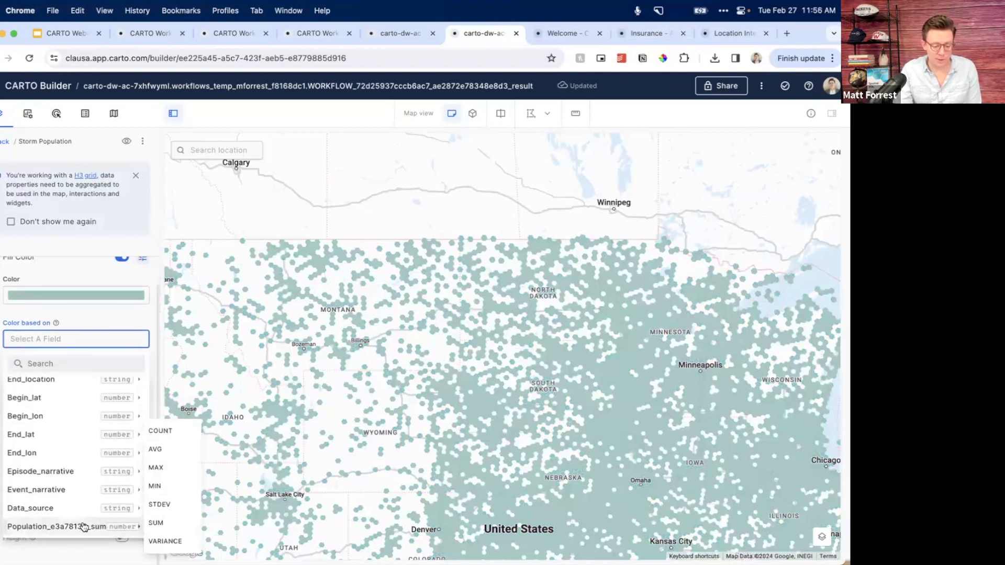
{"action": "left_click", "coordinate": [153, 523]}
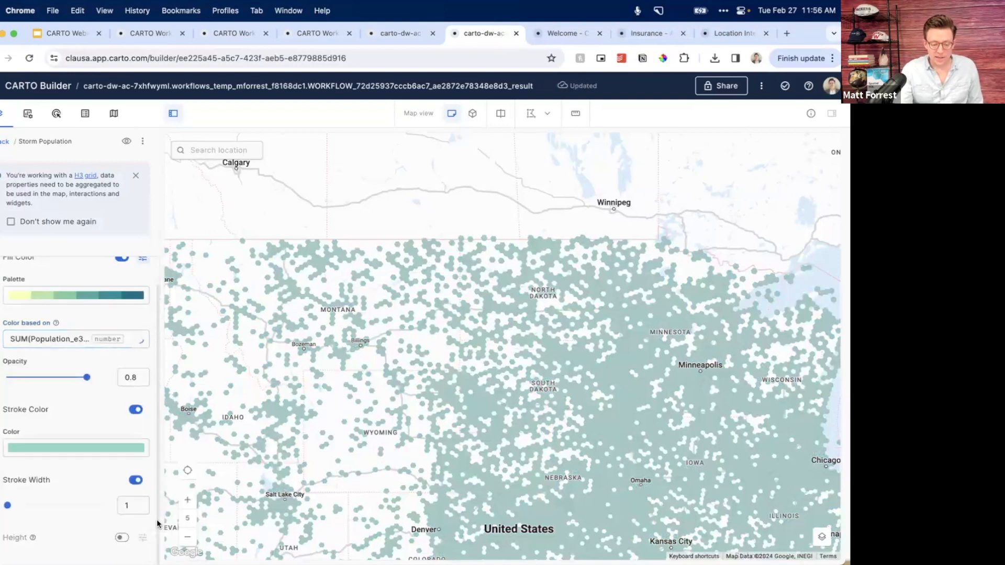
{"action": "scroll", "coordinate": [91, 287], "scroll_direction": "up", "scroll_amount": 1}
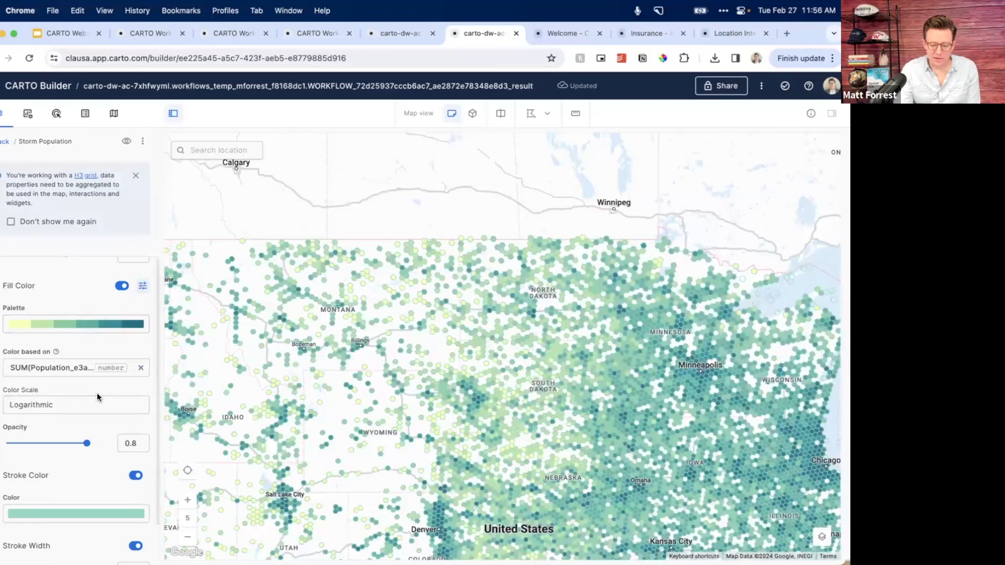
- Switch the fill colour field to AVG of population_e3a78133_sum
{"action": "left_click_drag", "start_coordinate": [602, 461], "coordinate": [407, 245]}
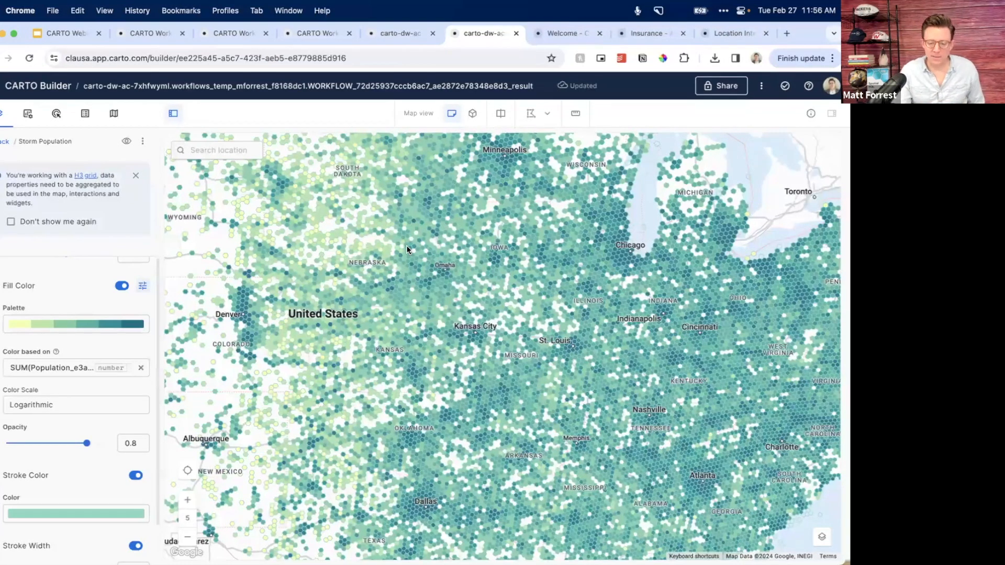
{"action": "left_click", "coordinate": [79, 368]}
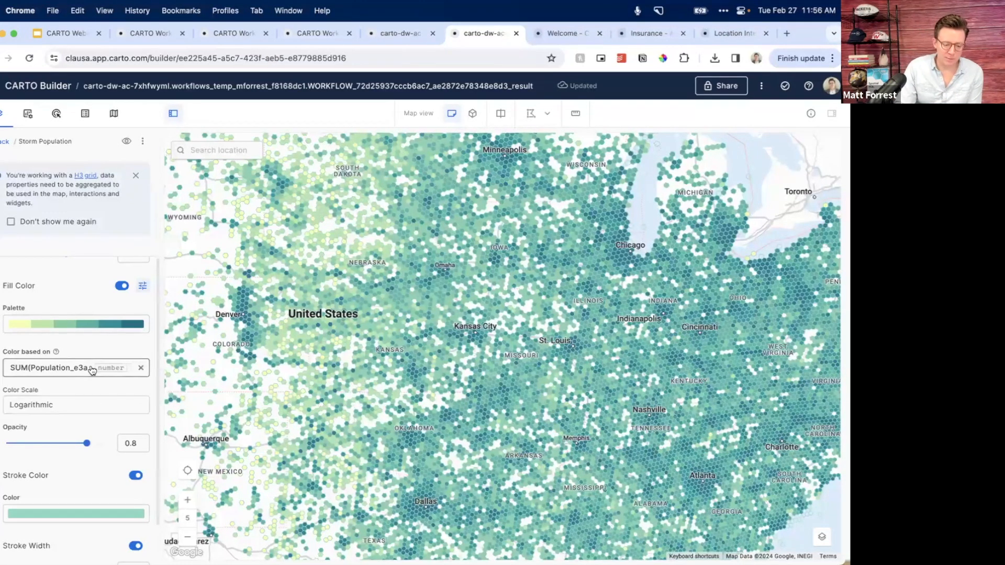
{"action": "scroll", "coordinate": [94, 503], "scroll_direction": "down", "scroll_amount": 5}
{"action": "scroll", "coordinate": [97, 524], "scroll_direction": "down", "scroll_amount": 2}
{"action": "mouse_move", "coordinate": [105, 488]}
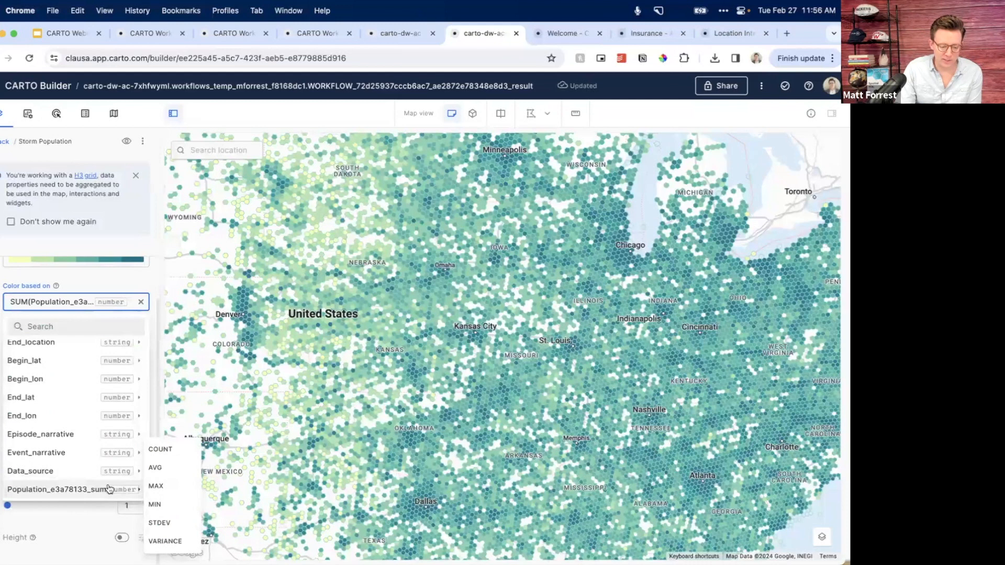
{"action": "left_click", "coordinate": [155, 468]}
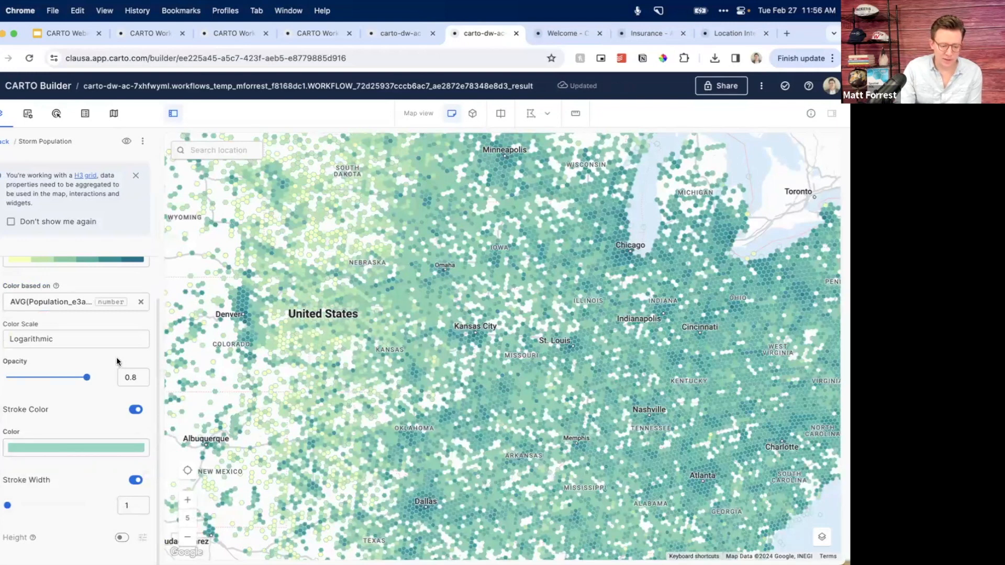
{"action": "left_click", "coordinate": [104, 314]}
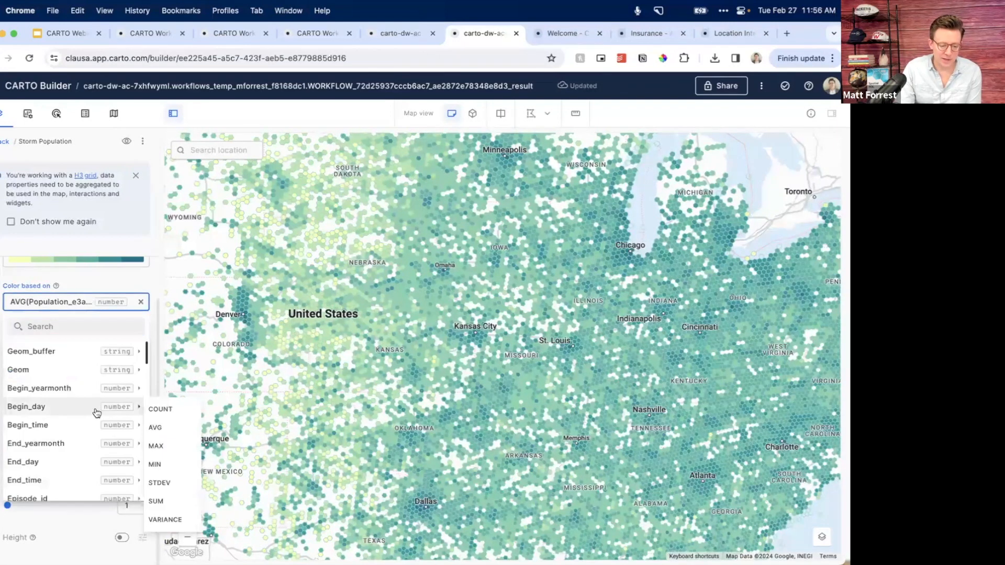
{"action": "left_click", "coordinate": [99, 279]}
{"action": "scroll", "coordinate": [99, 279], "scroll_direction": "up", "scroll_amount": 3}
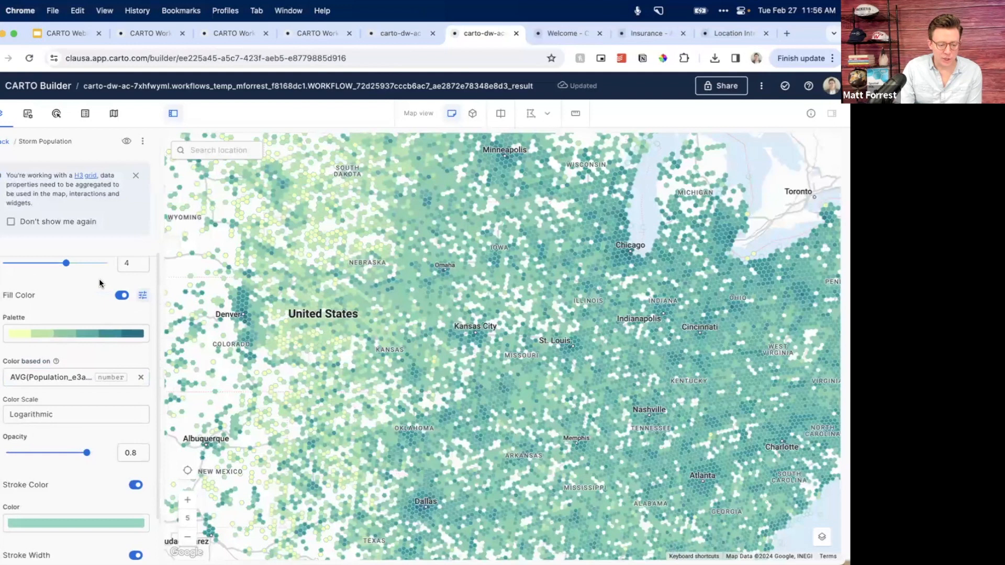
- Set the colour scale classification method to Quantile
{"action": "left_click", "coordinate": [89, 430]}
{"action": "left_click", "coordinate": [52, 311]}
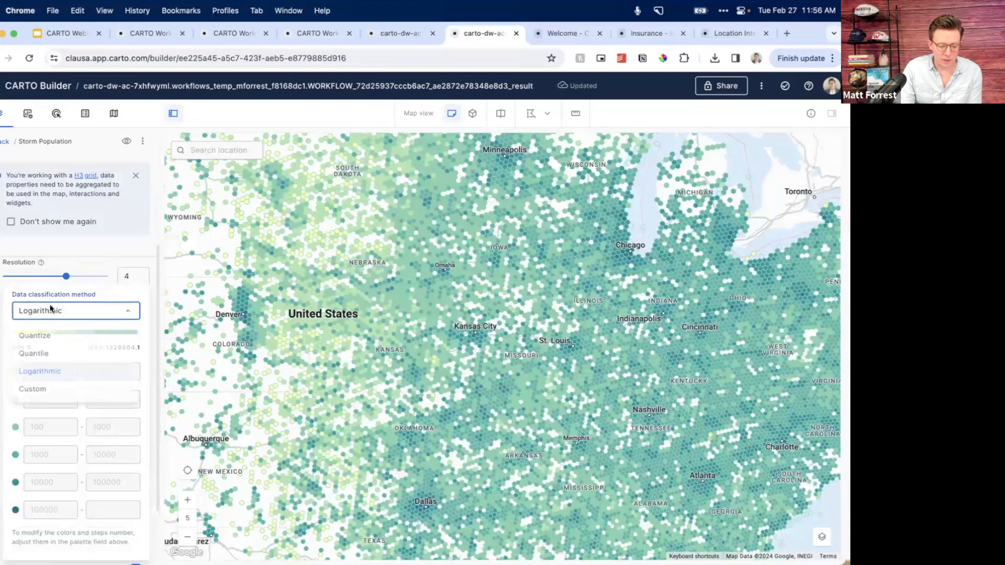
{"action": "left_click", "coordinate": [52, 343]}
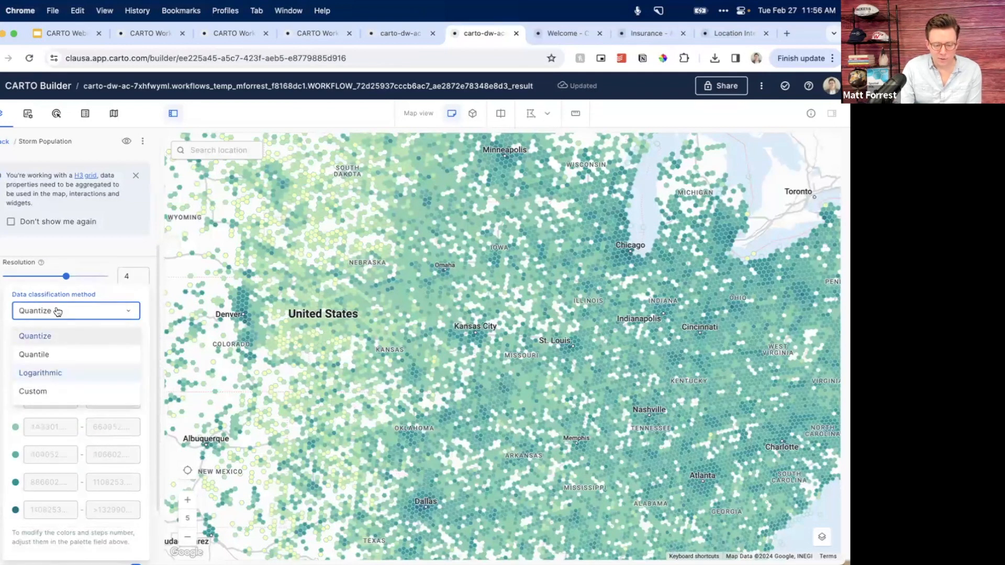
{"action": "left_click", "coordinate": [50, 347]}
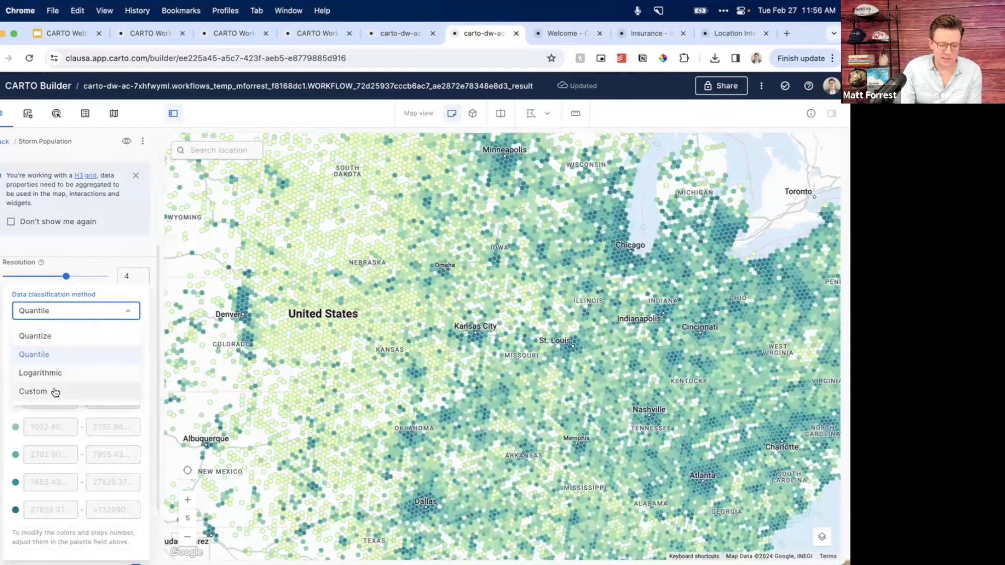
{"action": "left_click", "coordinate": [74, 266]}
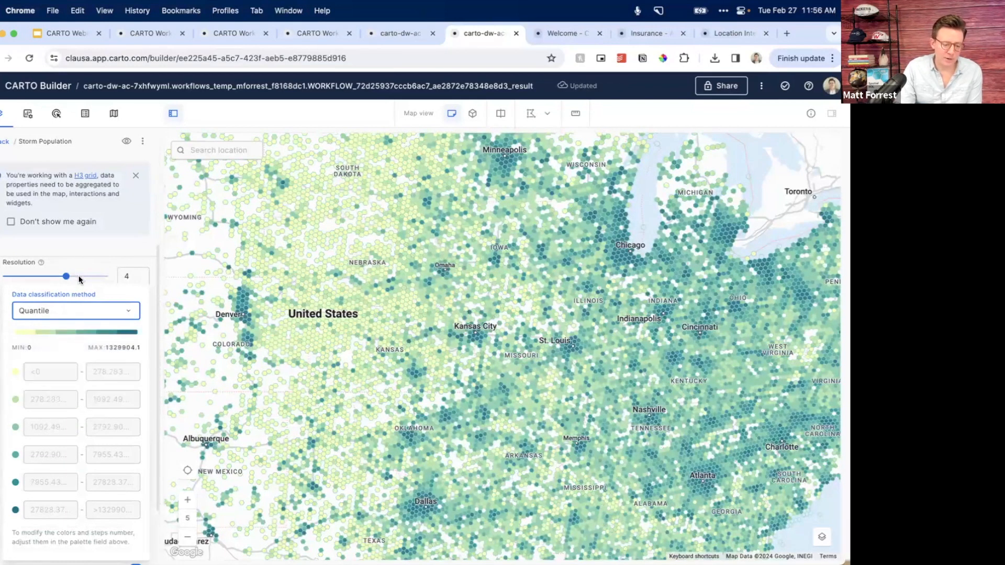
{"action": "left_click", "coordinate": [81, 267]}
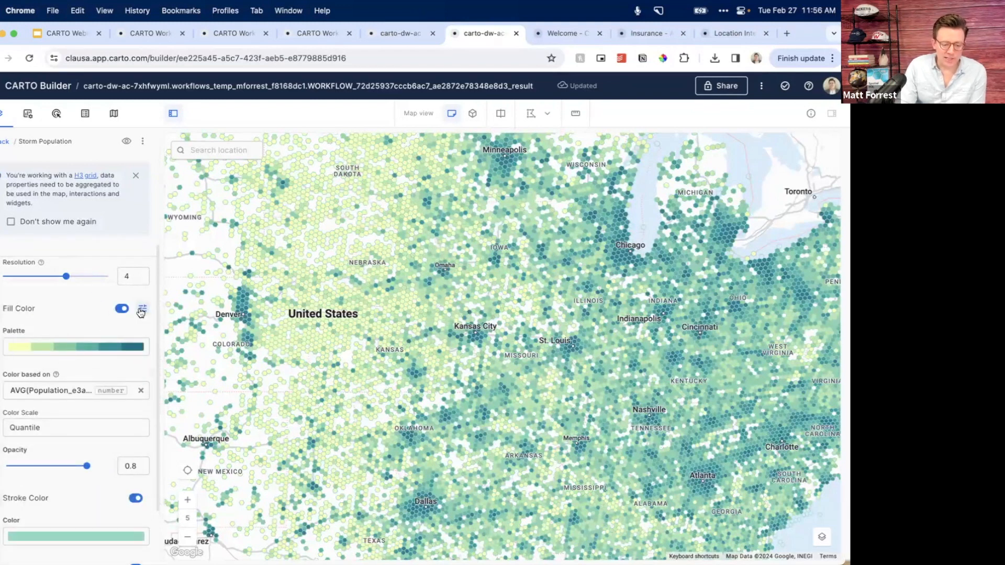
- Apply a reversed 8-step pink-to-dark-blue palette to the hexagon fill
{"action": "left_click", "coordinate": [116, 350]}
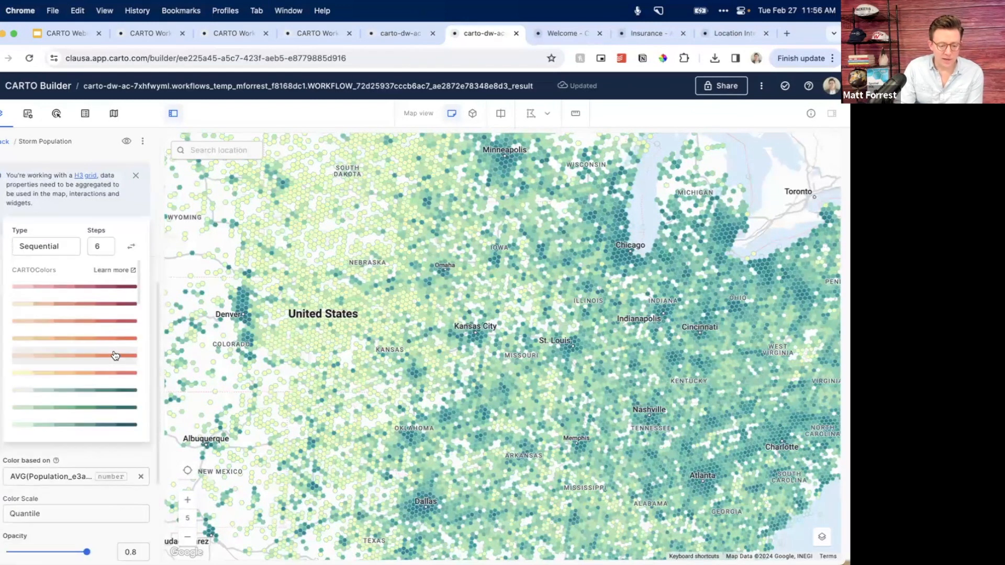
{"action": "left_click", "coordinate": [103, 250]}
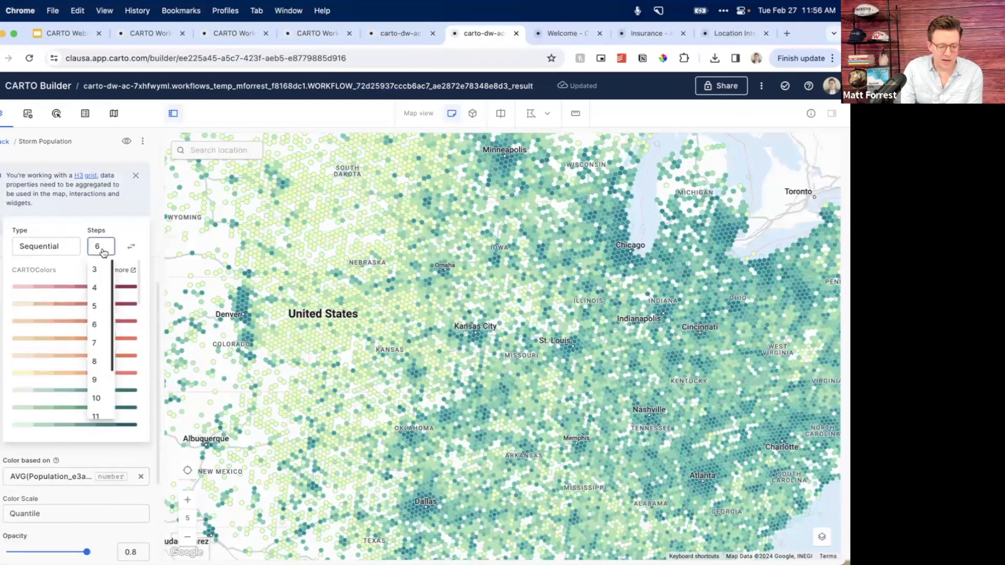
{"action": "left_click", "coordinate": [102, 363]}
{"action": "left_click", "coordinate": [131, 246]}
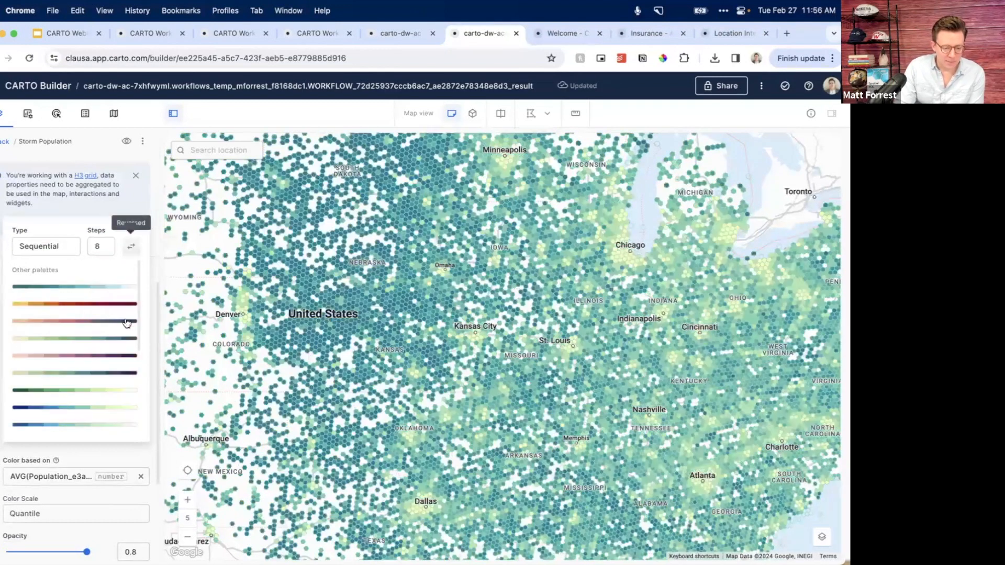
{"action": "left_click", "coordinate": [127, 323]}
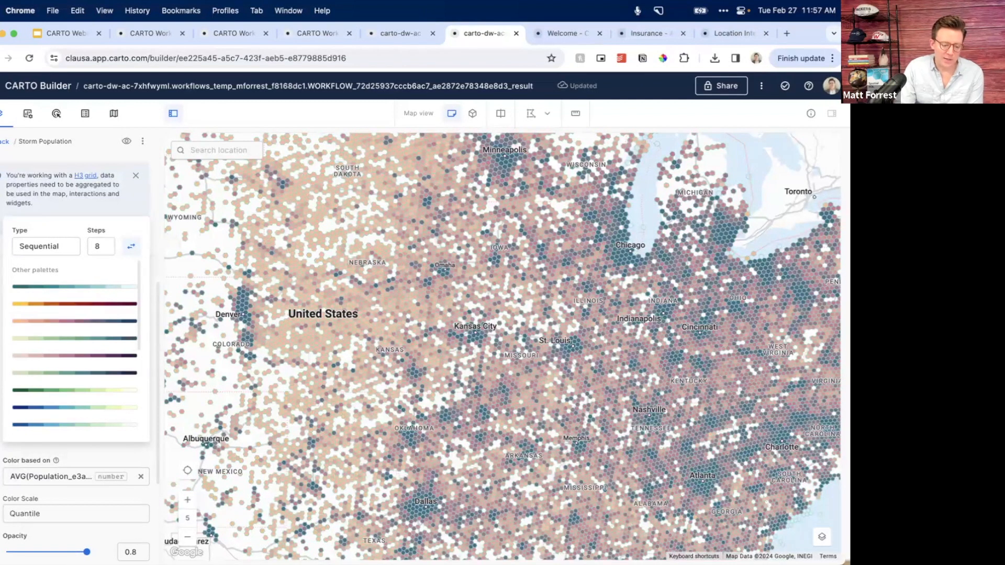
{"action": "left_click", "coordinate": [48, 326]}
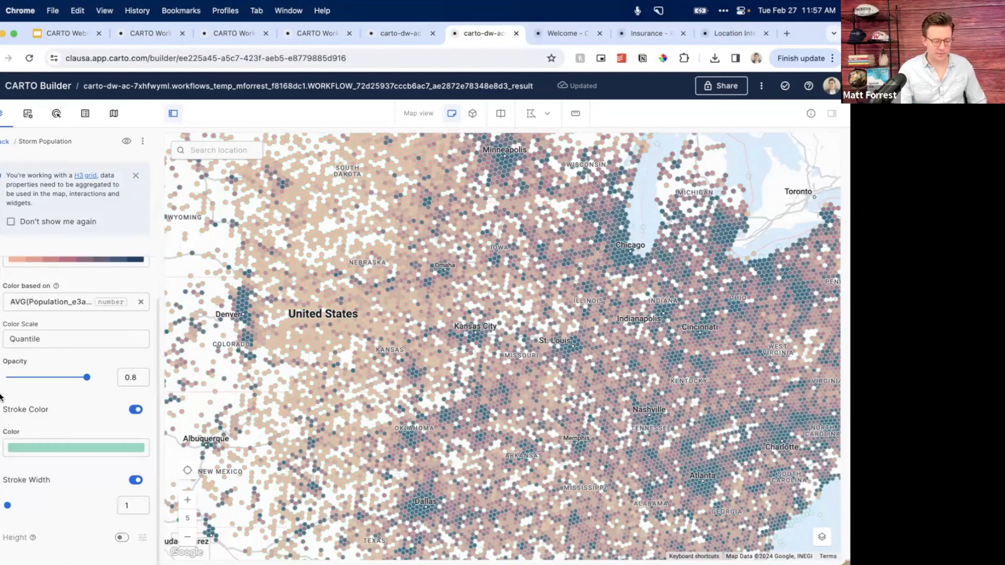
- Turn off the hexagon stroke and pan across the central and eastern US
{"action": "scroll", "coordinate": [2, 397], "scroll_direction": "up", "scroll_amount": 2}
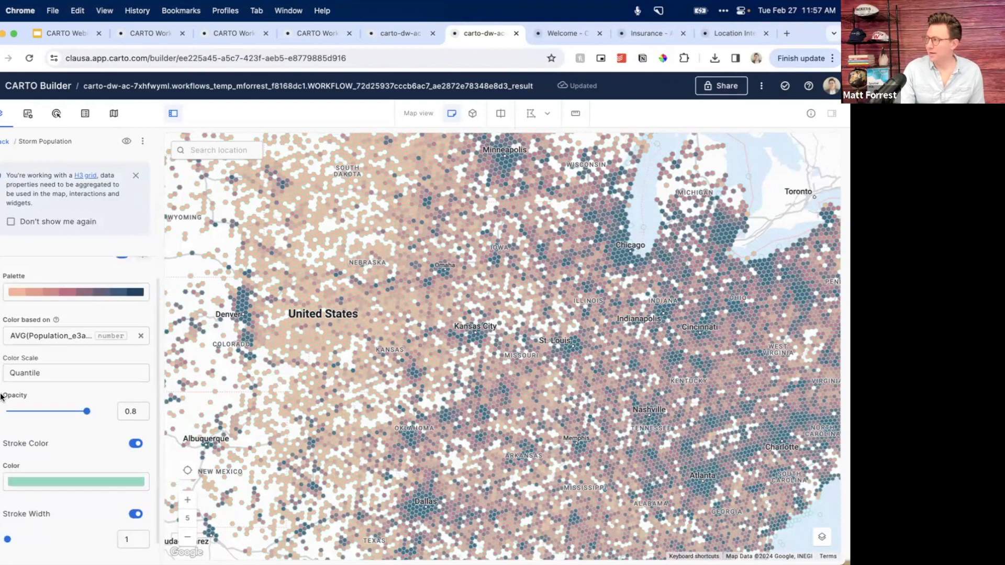
{"action": "scroll", "coordinate": [2, 397], "scroll_direction": "down", "scroll_amount": 2}
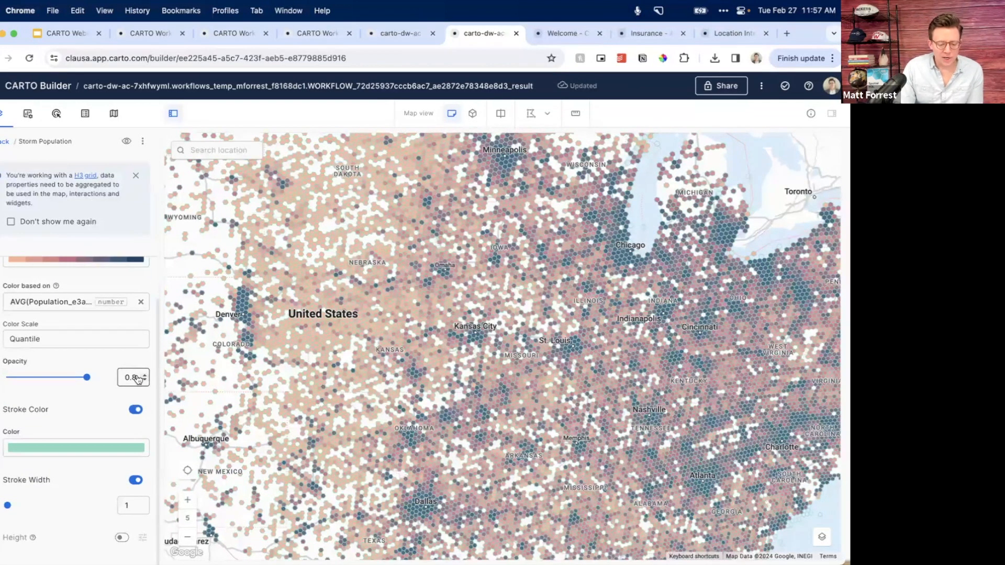
{"action": "left_click", "coordinate": [136, 411]}
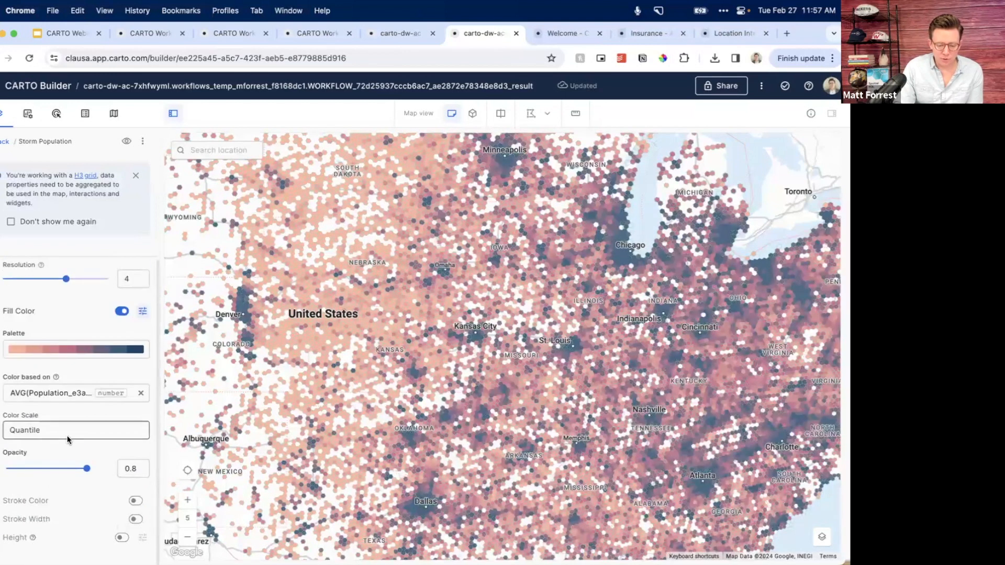
{"action": "left_click_drag", "start_coordinate": [404, 307], "coordinate": [229, 269]}
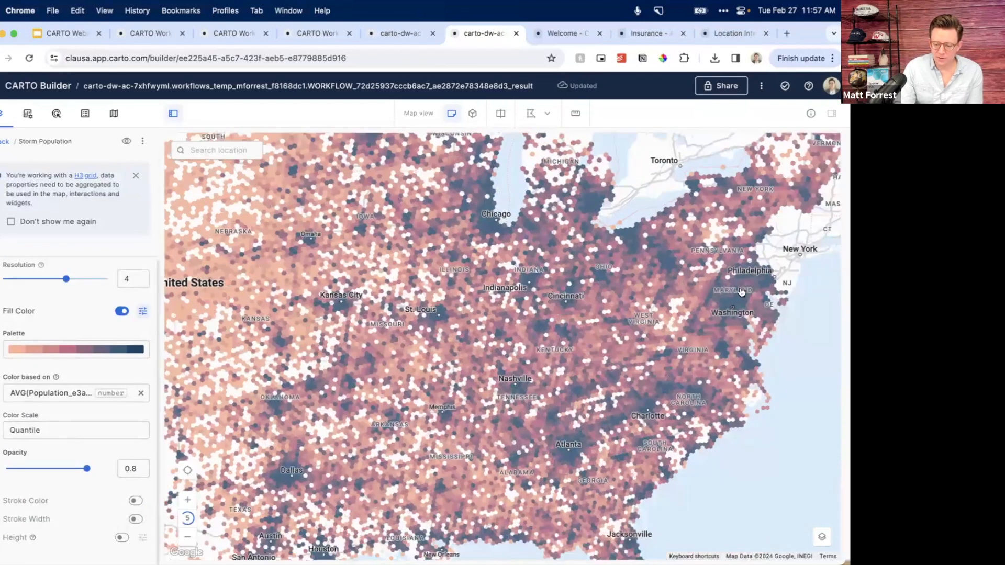
{"action": "left_click_drag", "start_coordinate": [764, 249], "coordinate": [818, 129]}
{"action": "left_click_drag", "start_coordinate": [350, 288], "coordinate": [487, 313]}
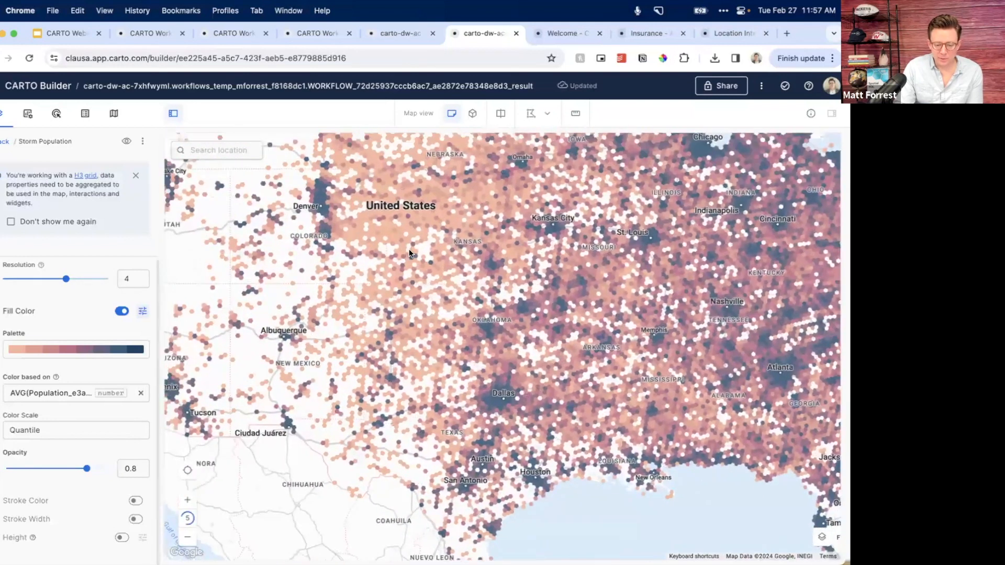
{"action": "scroll", "coordinate": [410, 256], "scroll_direction": "up", "scroll_amount": 3}
{"action": "scroll", "coordinate": [410, 257], "scroll_direction": "up", "scroll_amount": 5}
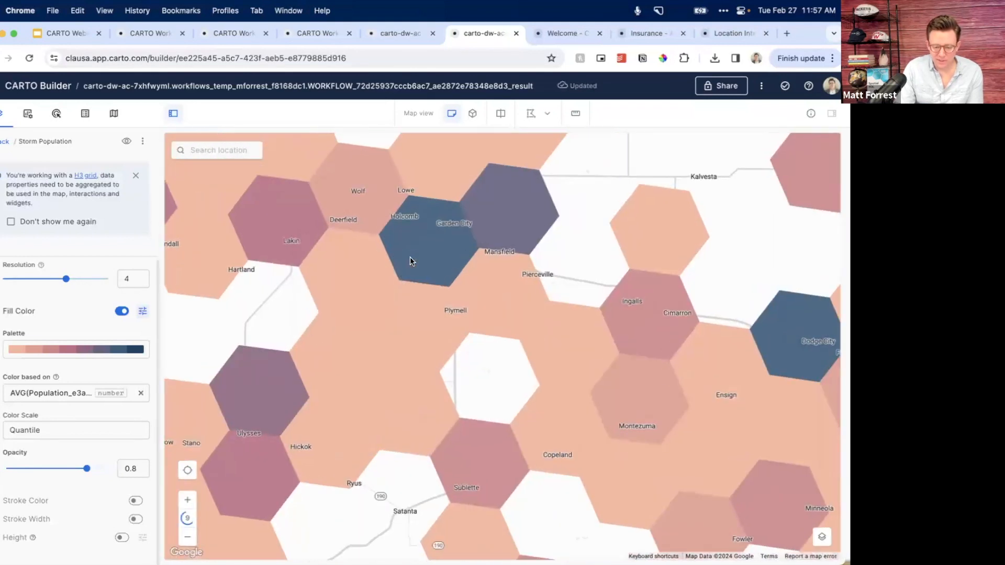
{"action": "scroll", "coordinate": [410, 256], "scroll_direction": "down", "scroll_amount": 5}
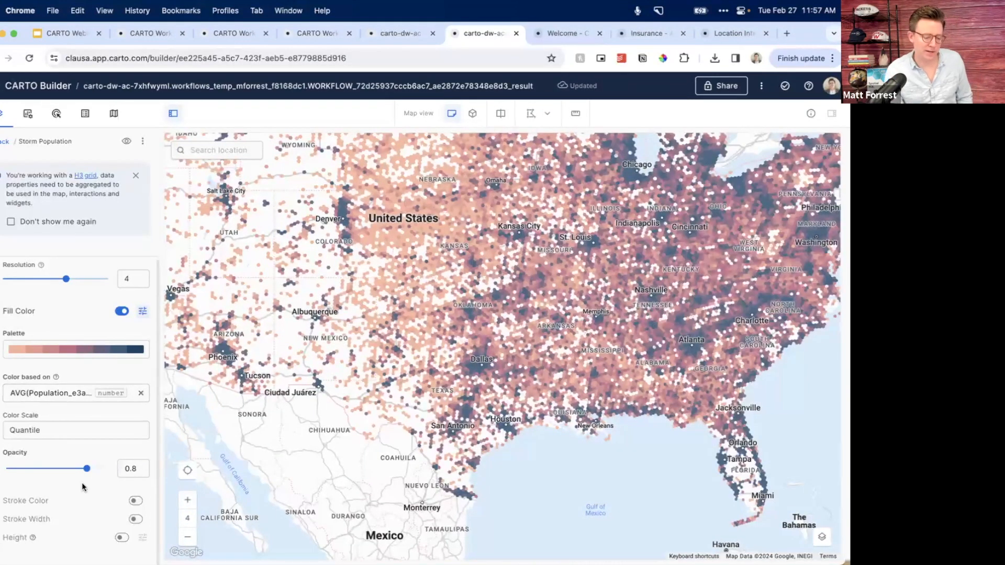
- Extrude the hexagons by SUM of Injuries_direct
{"action": "left_click", "coordinate": [120, 537]}
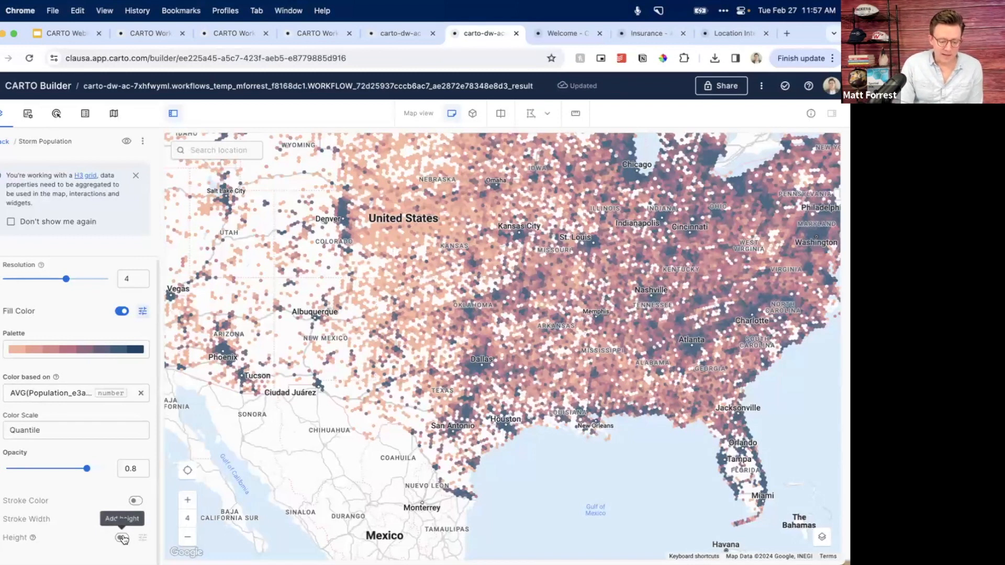
{"action": "left_click", "coordinate": [143, 501]}
{"action": "scroll", "coordinate": [50, 521], "scroll_direction": "down", "scroll_amount": 2}
{"action": "left_click", "coordinate": [52, 500]}
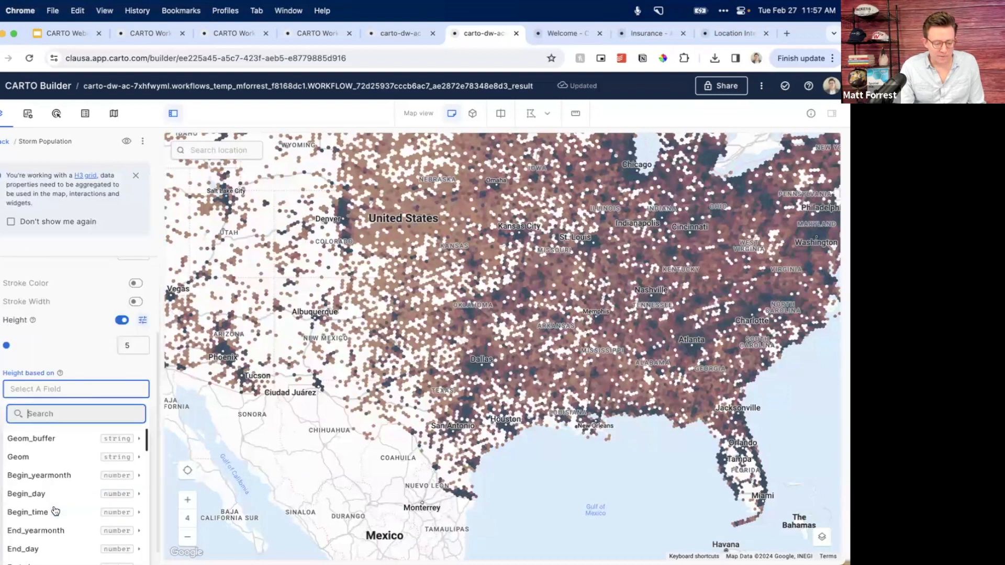
{"action": "scroll", "coordinate": [55, 511], "scroll_direction": "down", "scroll_amount": 15}
{"action": "mouse_move", "coordinate": [58, 554]}
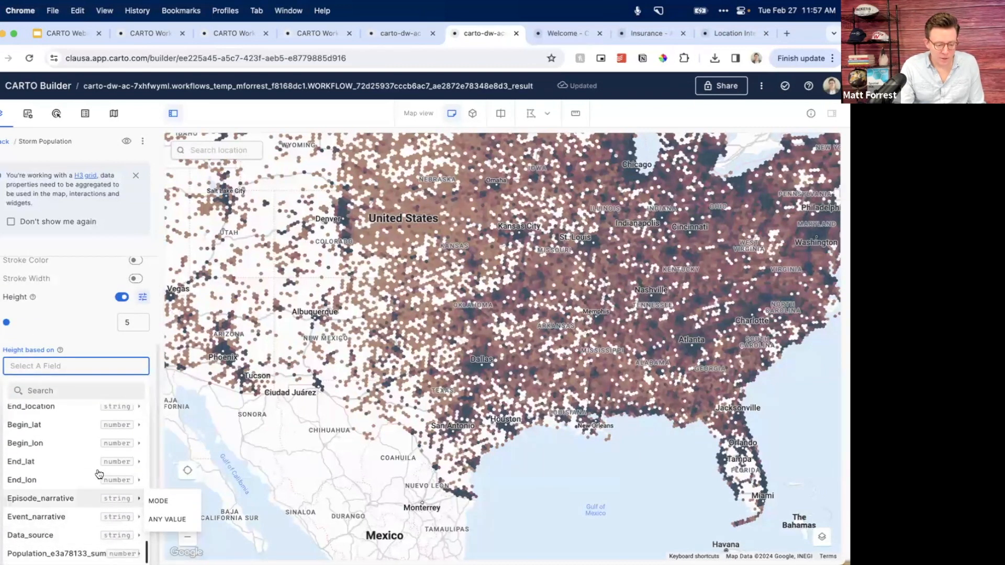
{"action": "scroll", "coordinate": [99, 473], "scroll_direction": "up", "scroll_amount": 1}
{"action": "scroll", "coordinate": [99, 473], "scroll_direction": "up", "scroll_amount": 6}
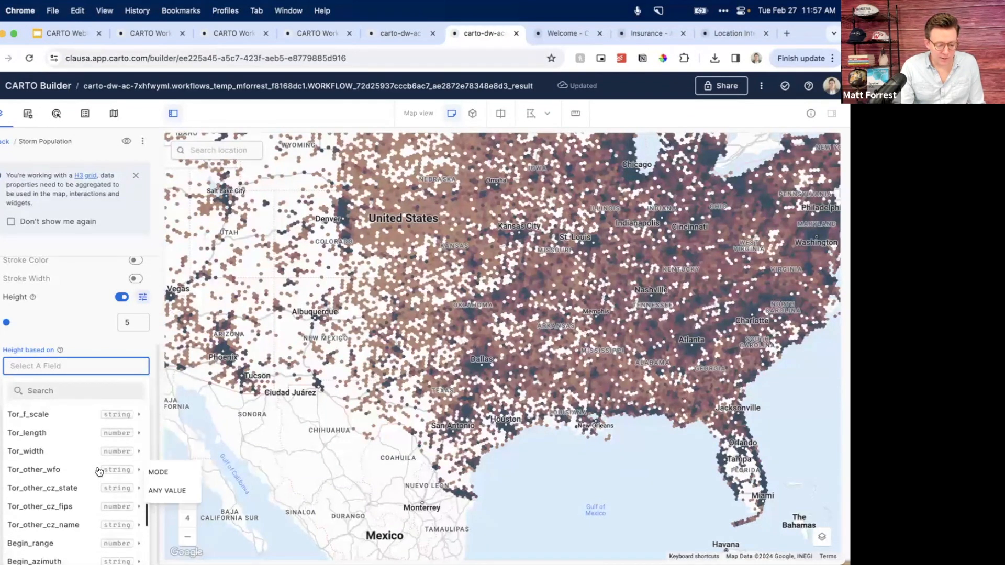
{"action": "scroll", "coordinate": [99, 473], "scroll_direction": "up", "scroll_amount": 4}
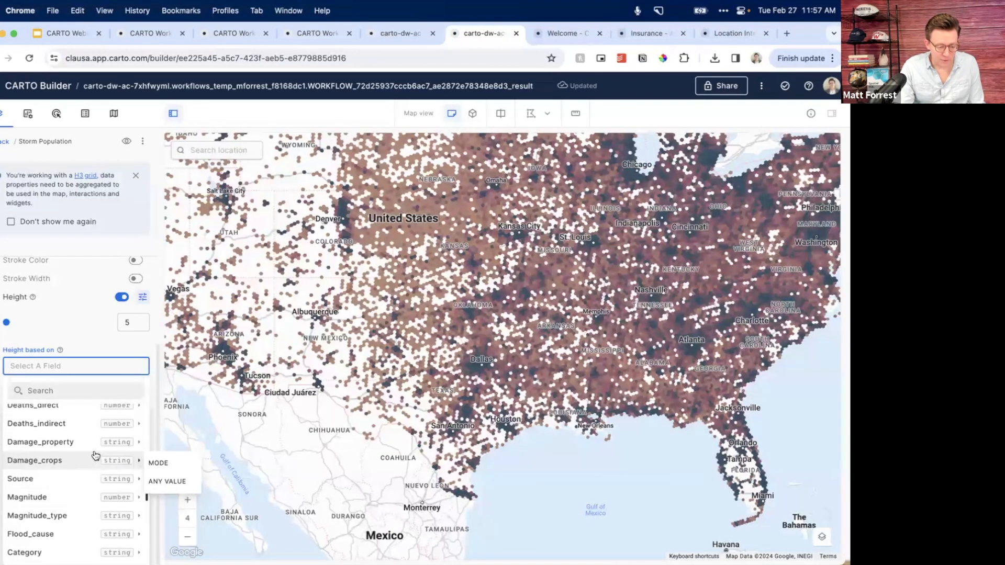
{"action": "mouse_move", "coordinate": [93, 454]}
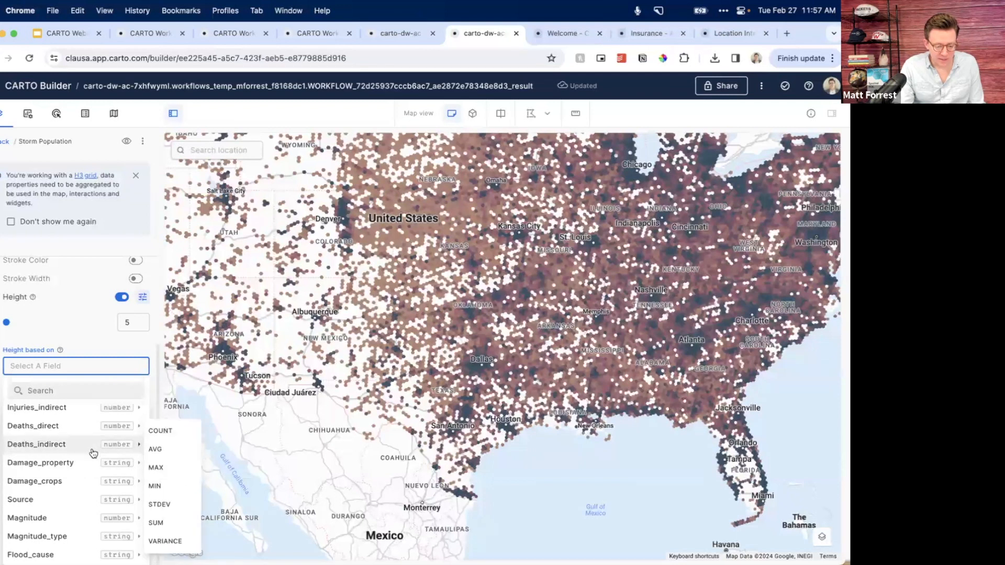
{"action": "scroll", "coordinate": [92, 453], "scroll_direction": "up", "scroll_amount": 2}
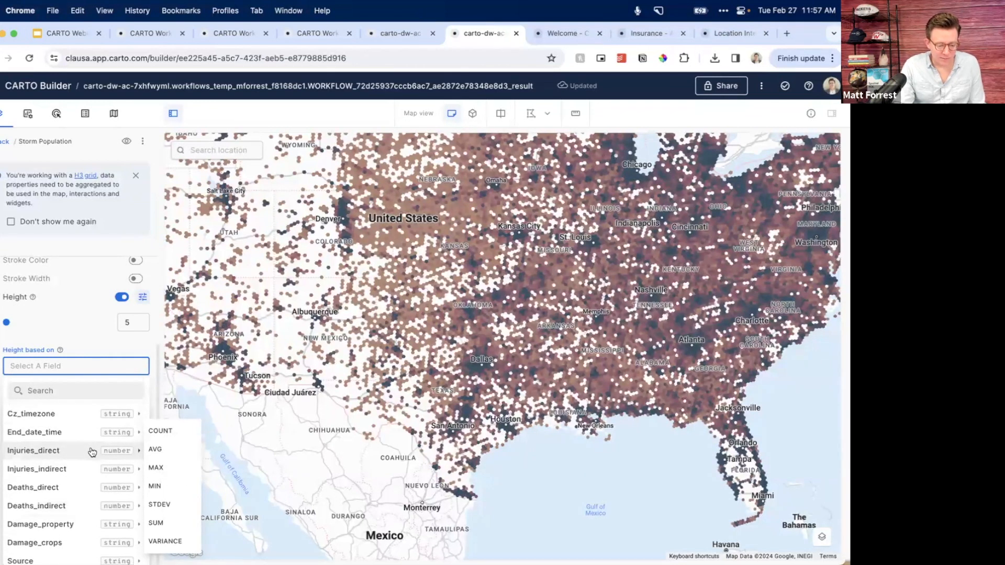
{"action": "left_click", "coordinate": [164, 524]}
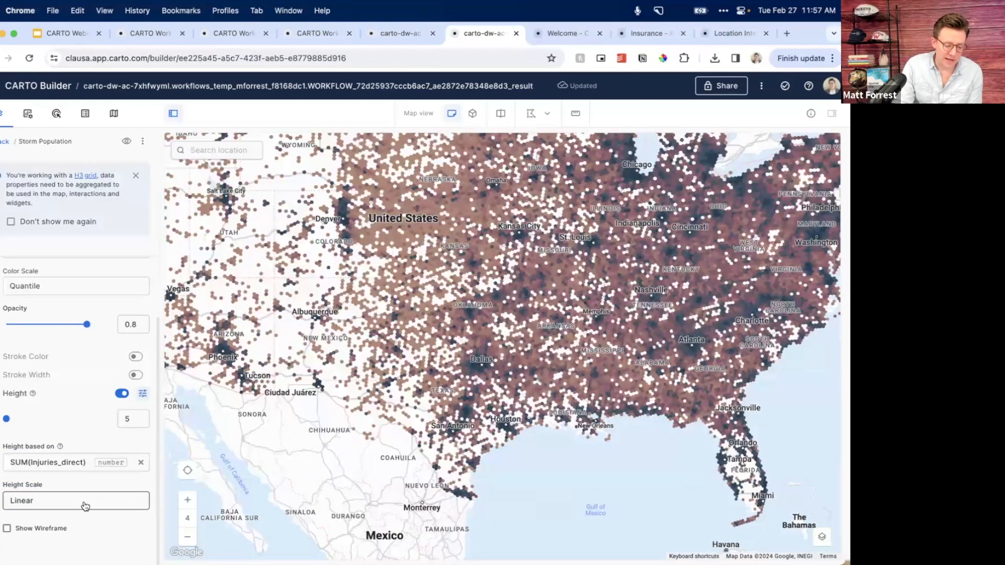
- Keep a Linear height scale, raise the height to about 571, and tilt to 3D
{"action": "left_click", "coordinate": [85, 506]}
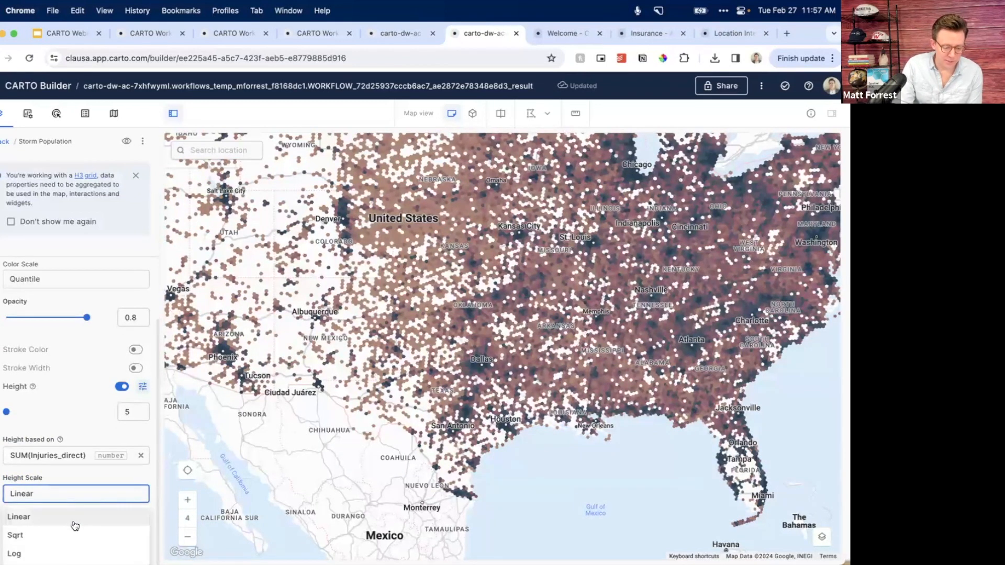
{"action": "left_click", "coordinate": [72, 477]}
{"action": "left_click_drag", "start_coordinate": [8, 418], "coordinate": [18, 425]}
{"action": "left_click", "coordinate": [473, 113]}
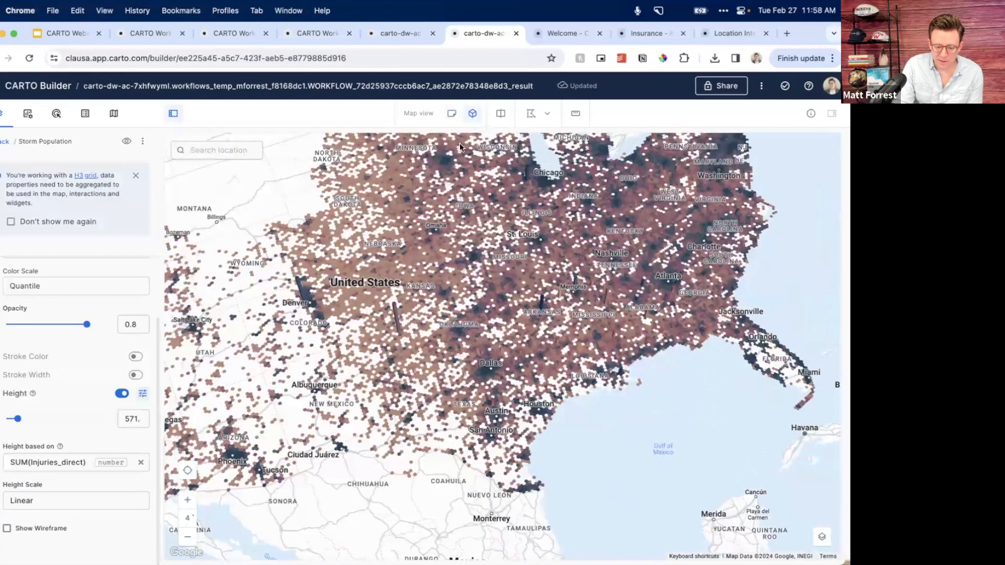
{"action": "left_click_drag", "start_coordinate": [429, 313], "coordinate": [454, 325]}
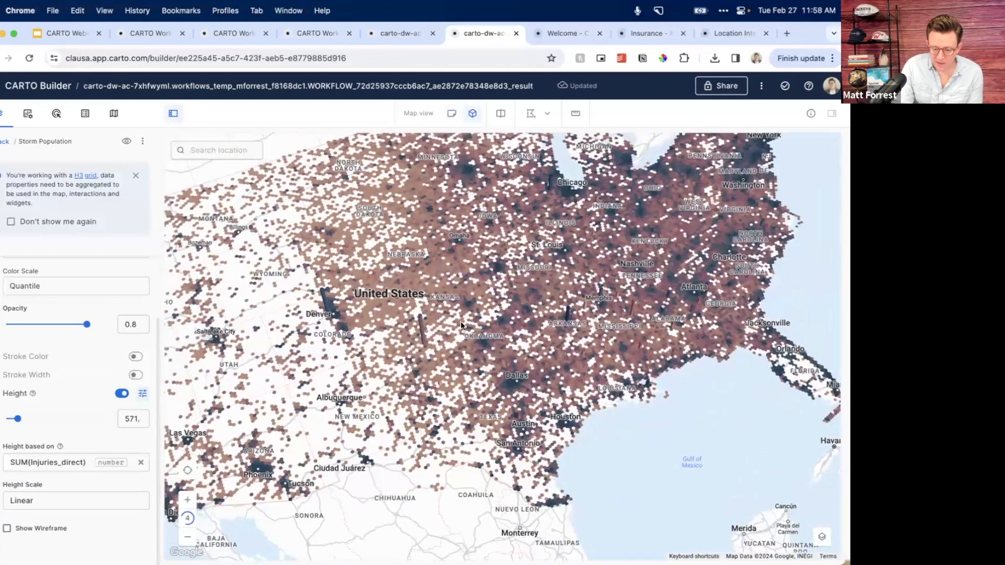
{"action": "scroll", "coordinate": [420, 343], "scroll_direction": "up", "scroll_amount": 6}
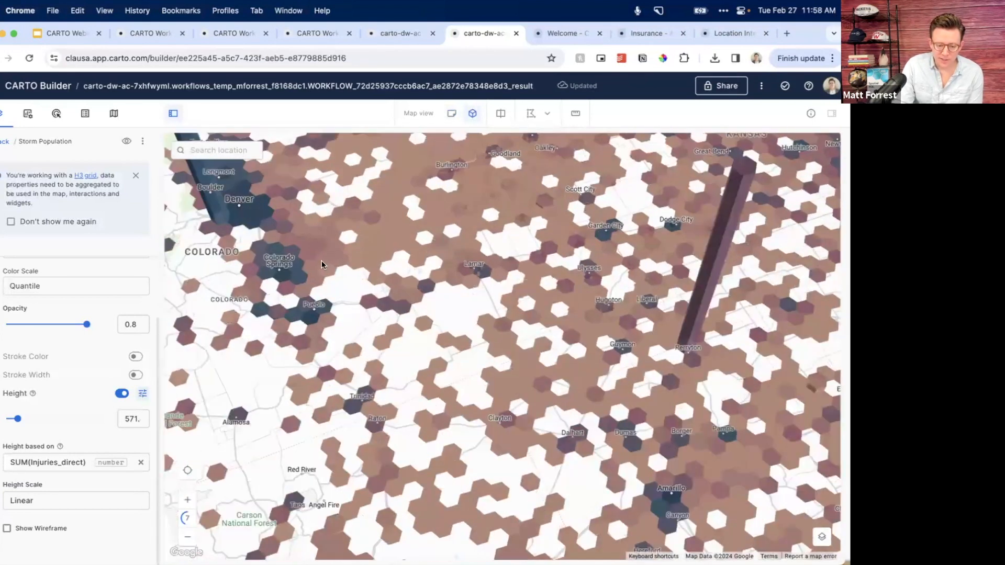
{"action": "left_click_drag", "start_coordinate": [322, 261], "coordinate": [469, 308]}
{"action": "left_click_drag", "start_coordinate": [404, 251], "coordinate": [403, 341]}
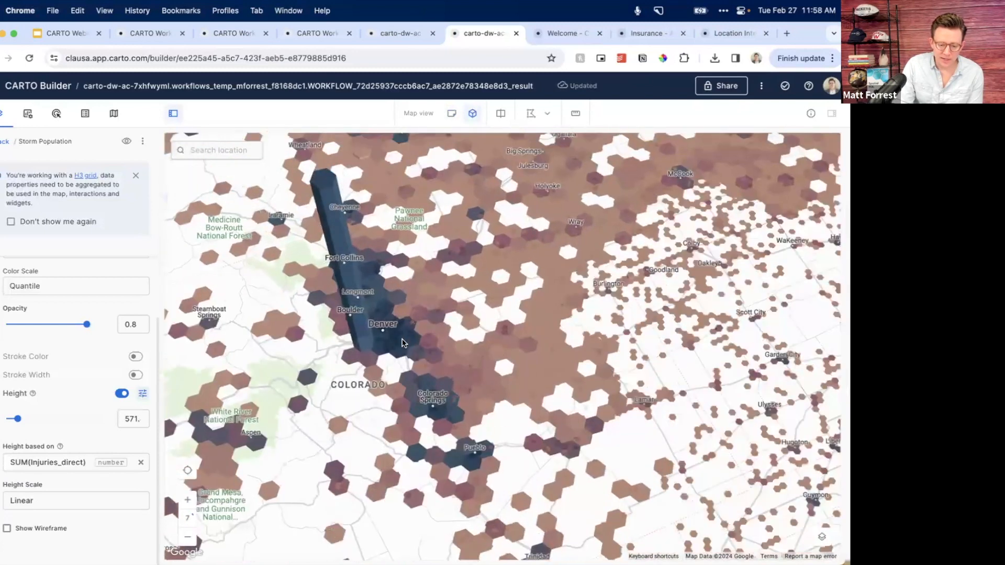
{"action": "scroll", "coordinate": [438, 327], "scroll_direction": "down", "scroll_amount": 1}
{"action": "scroll", "coordinate": [340, 384], "scroll_direction": "down", "scroll_amount": 2}
{"action": "left_click_drag", "start_coordinate": [339, 384], "coordinate": [210, 438]}
{"action": "left_click_drag", "start_coordinate": [497, 308], "coordinate": [385, 360]}
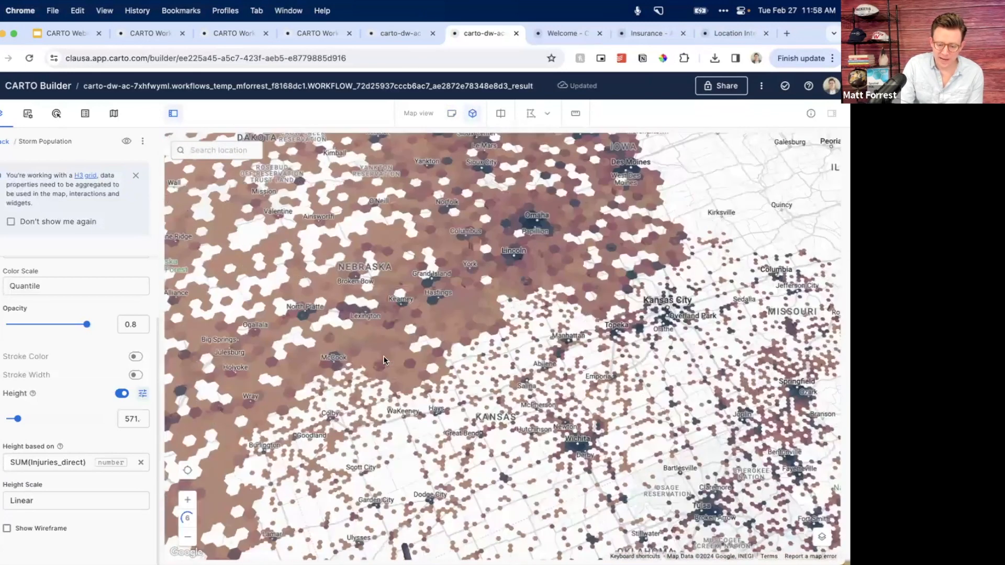
{"action": "left_click_drag", "start_coordinate": [512, 245], "coordinate": [506, 281]}
{"action": "scroll", "coordinate": [505, 281], "scroll_direction": "down", "scroll_amount": 1}
{"action": "scroll", "coordinate": [506, 281], "scroll_direction": "down", "scroll_amount": 3}
{"action": "left_click_drag", "start_coordinate": [598, 277], "coordinate": [466, 275]}
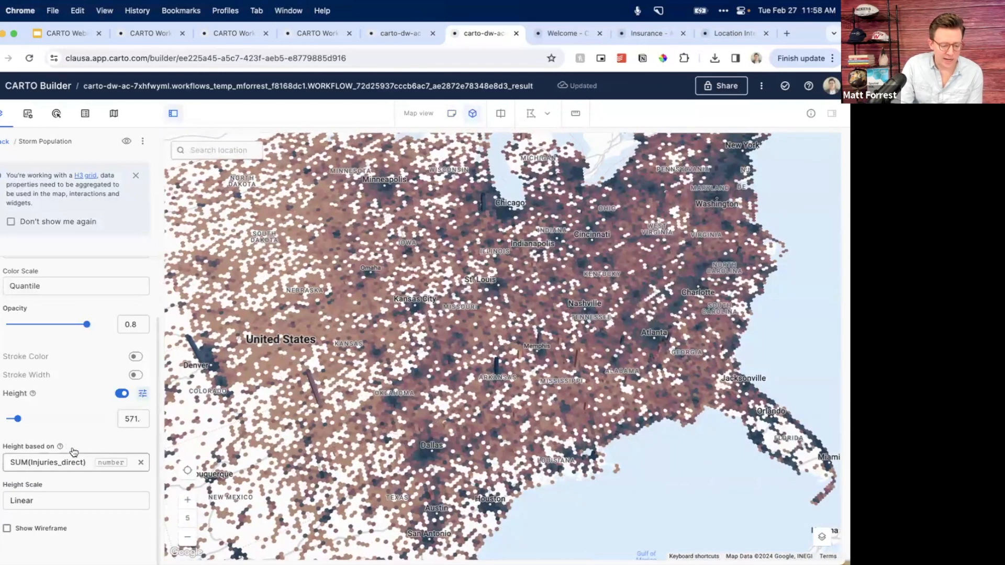
{"action": "left_click", "coordinate": [71, 468]}
{"action": "scroll", "coordinate": [67, 513], "scroll_direction": "down", "scroll_amount": 5}
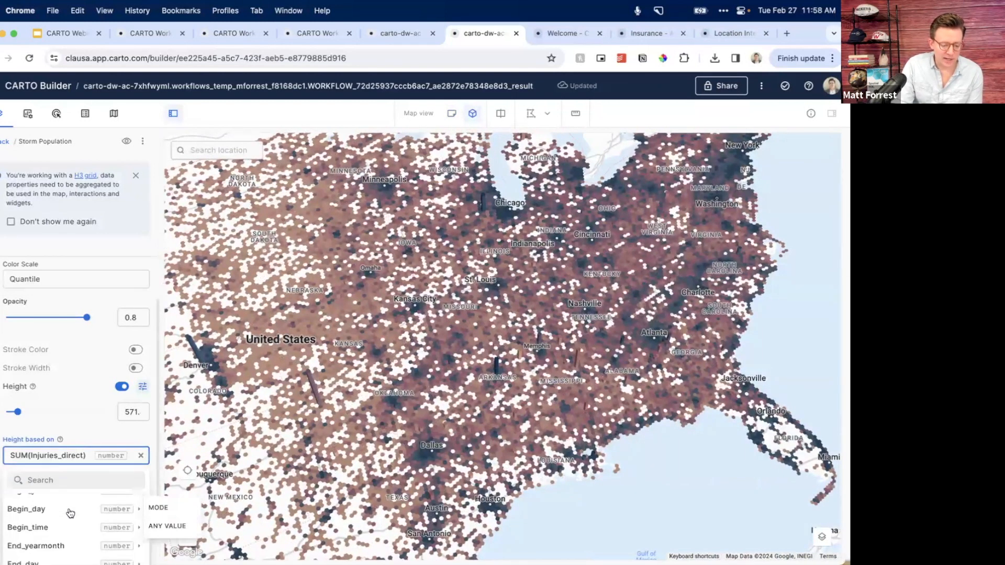
{"action": "left_click", "coordinate": [85, 426]}
- Enable a Dark, highlighted-first-value hover pop-up on the Storm Population layer
{"action": "left_click", "coordinate": [57, 114]}
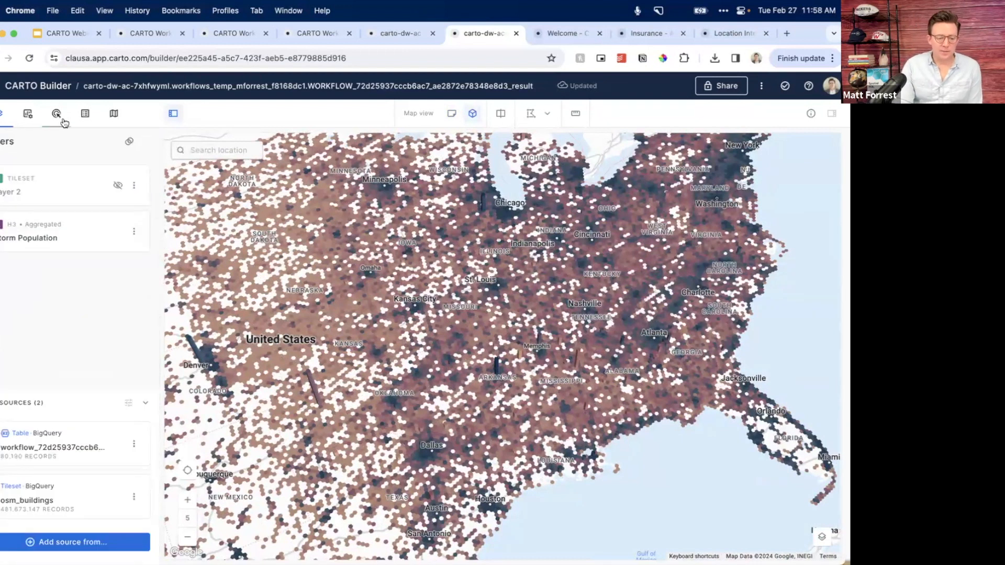
{"action": "left_click", "coordinate": [131, 217]}
{"action": "left_click", "coordinate": [49, 254]}
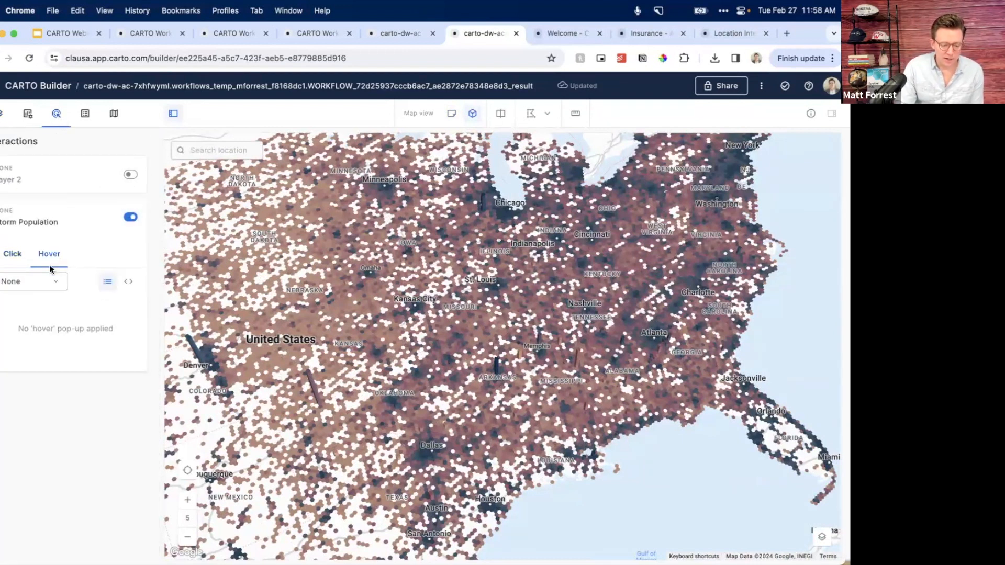
{"action": "left_click", "coordinate": [43, 283]}
{"action": "left_click", "coordinate": [36, 382]}
- Show SUM of population_e3a78133_sum in the pop-up formatted as 12.3k, and test it
{"action": "left_click", "coordinate": [53, 359]}
{"action": "scroll", "coordinate": [49, 466], "scroll_direction": "down", "scroll_amount": 3}
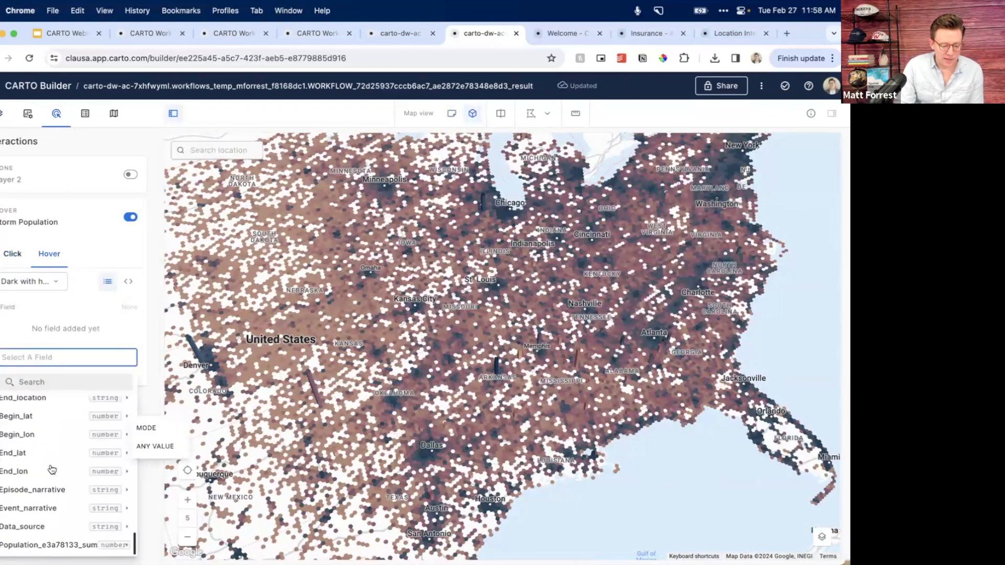
{"action": "mouse_move", "coordinate": [57, 545]}
{"action": "left_click", "coordinate": [170, 524]}
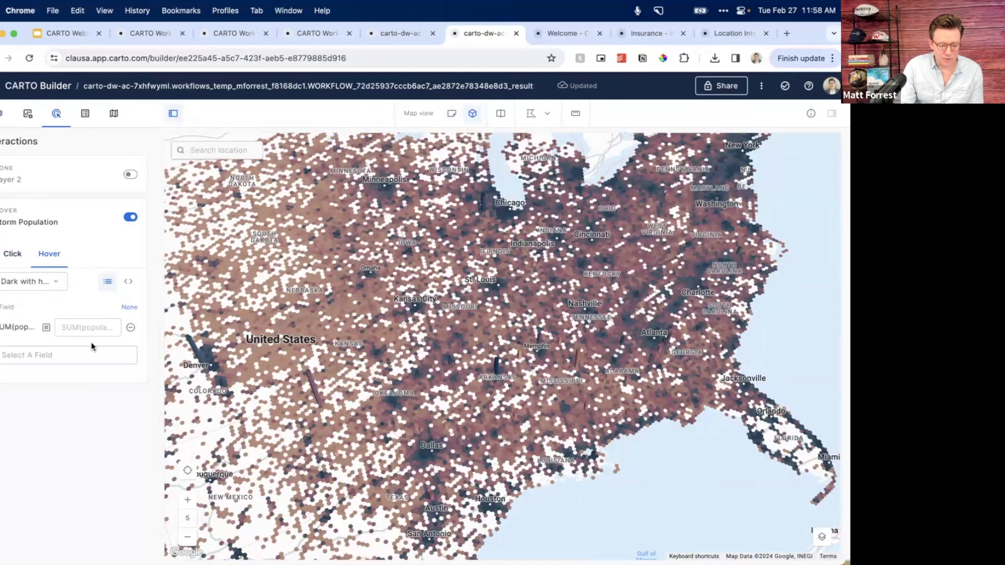
{"action": "left_click", "coordinate": [49, 327]}
{"action": "left_click", "coordinate": [61, 374]}
{"action": "mouse_move", "coordinate": [421, 293]}
{"action": "left_click", "coordinate": [46, 327]}
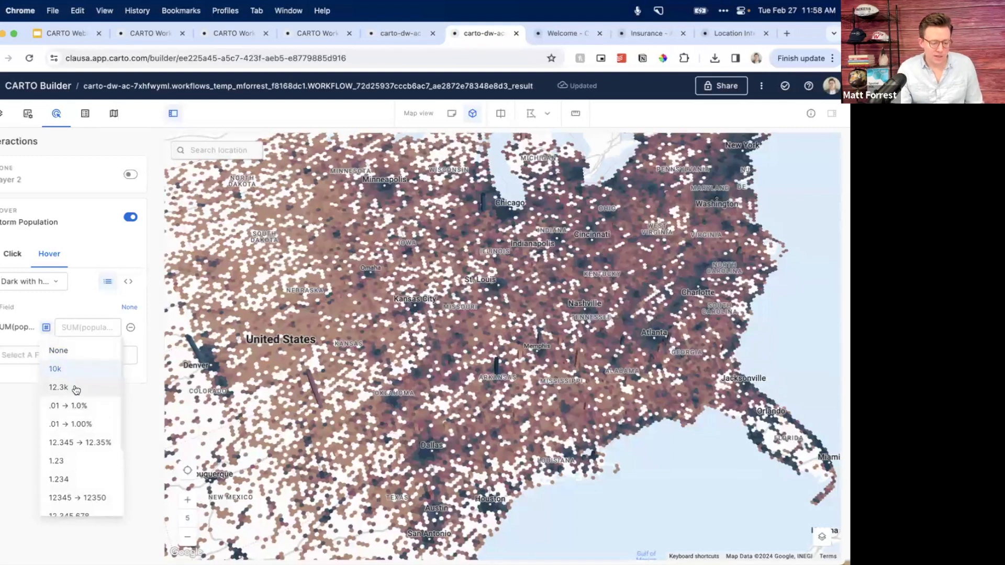
{"action": "left_click", "coordinate": [58, 388]}
{"action": "left_click", "coordinate": [47, 328]}
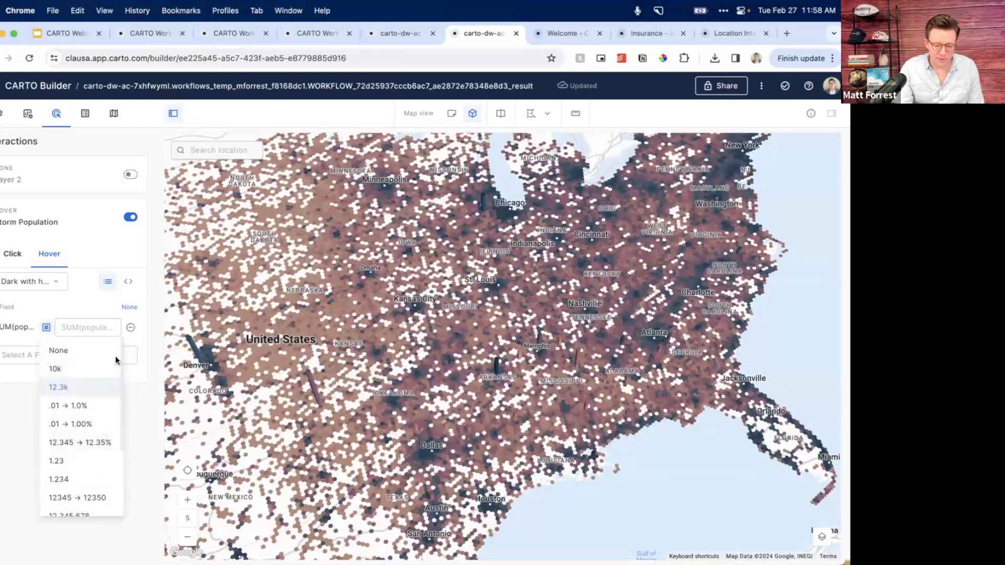
{"action": "left_click", "coordinate": [443, 226]}
{"action": "mouse_move", "coordinate": [506, 213]}
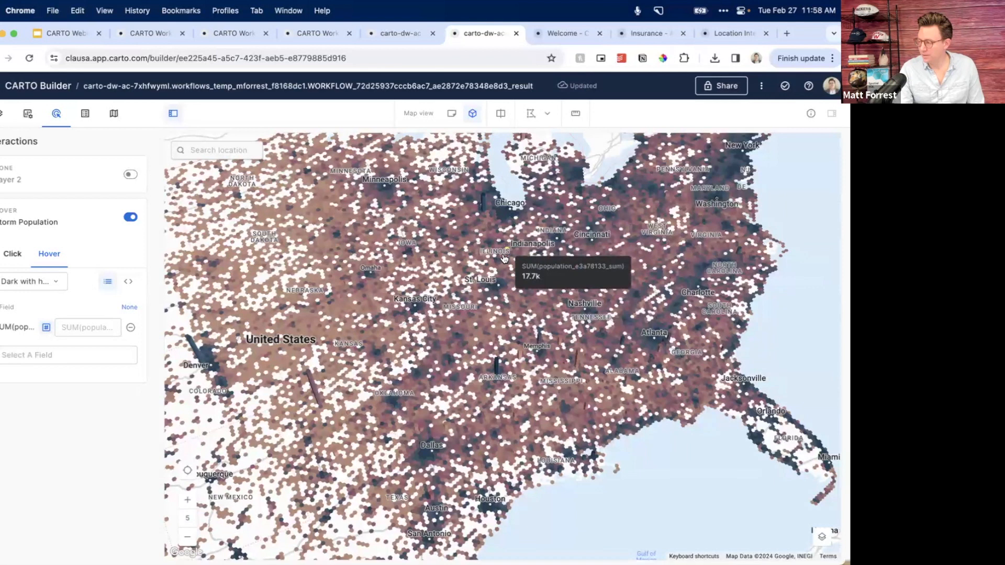
- Browse the pop-up field list and close it without adding another field
{"action": "left_click", "coordinate": [67, 355]}
{"action": "scroll", "coordinate": [68, 437], "scroll_direction": "down", "scroll_amount": 5}
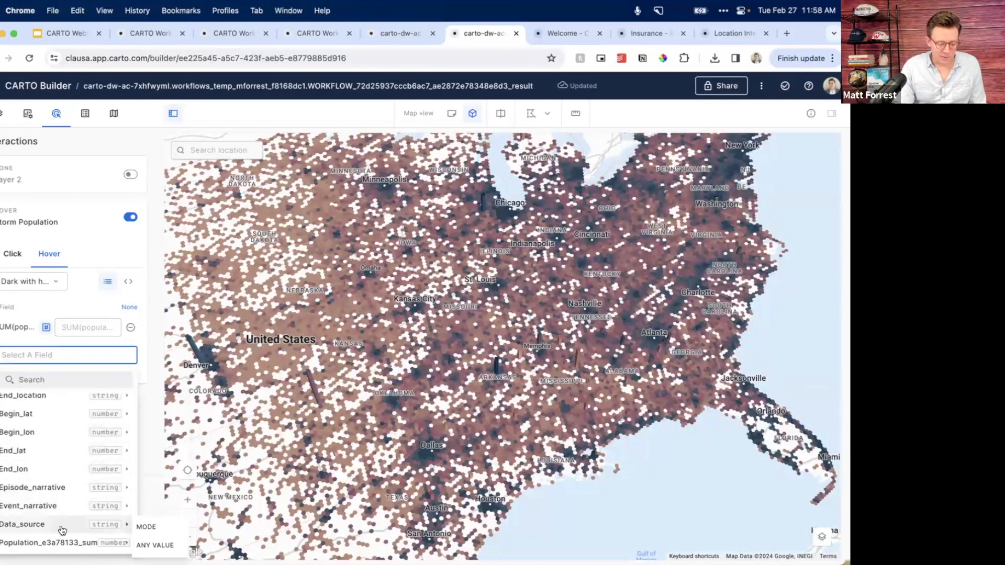
{"action": "mouse_move", "coordinate": [58, 524]}
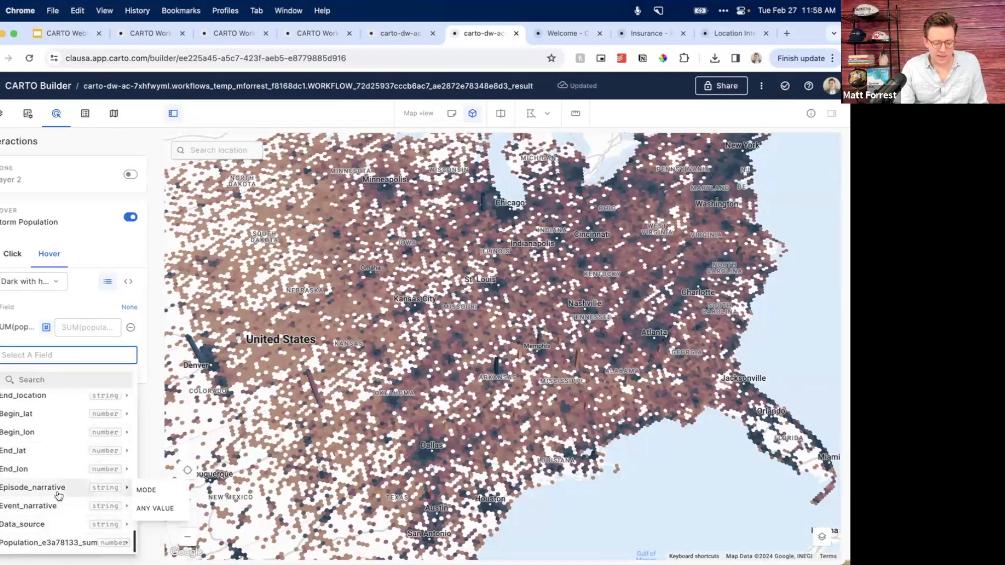
{"action": "left_click", "coordinate": [81, 240]}
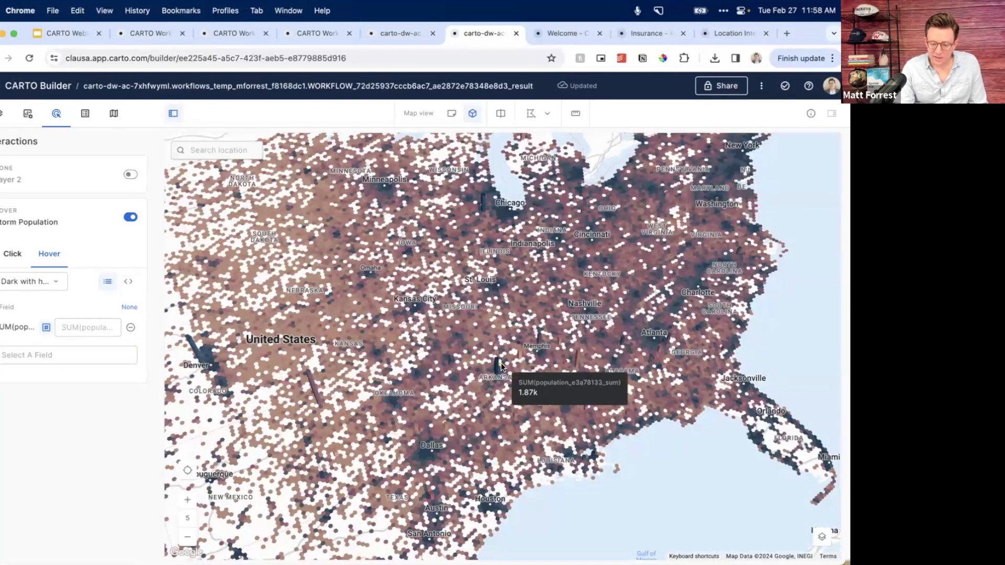
{"action": "scroll", "coordinate": [498, 365], "scroll_direction": "down", "scroll_amount": 3}
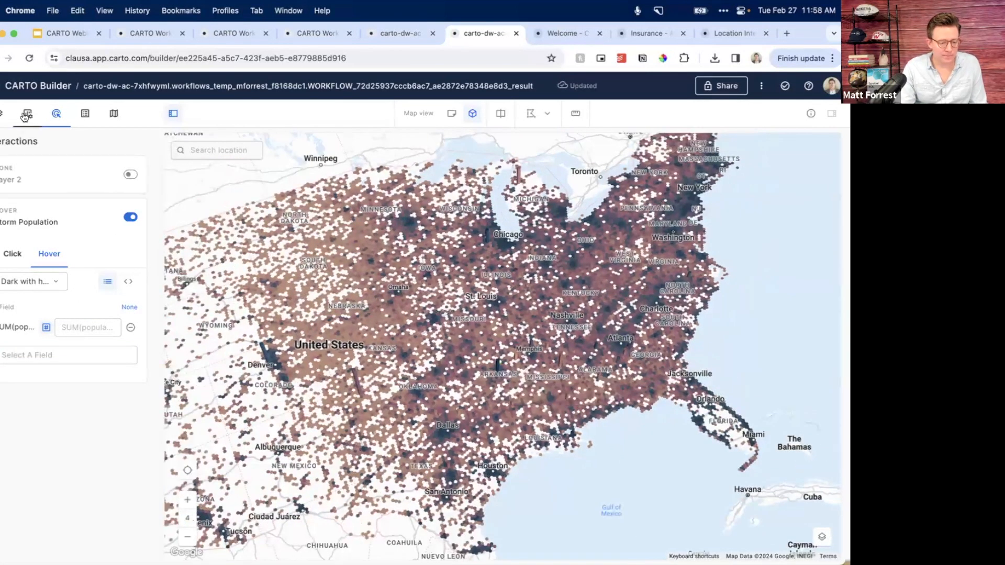
- Display the eight-class Storm Population legend on the map and return to Layers
{"action": "left_click", "coordinate": [85, 113]}
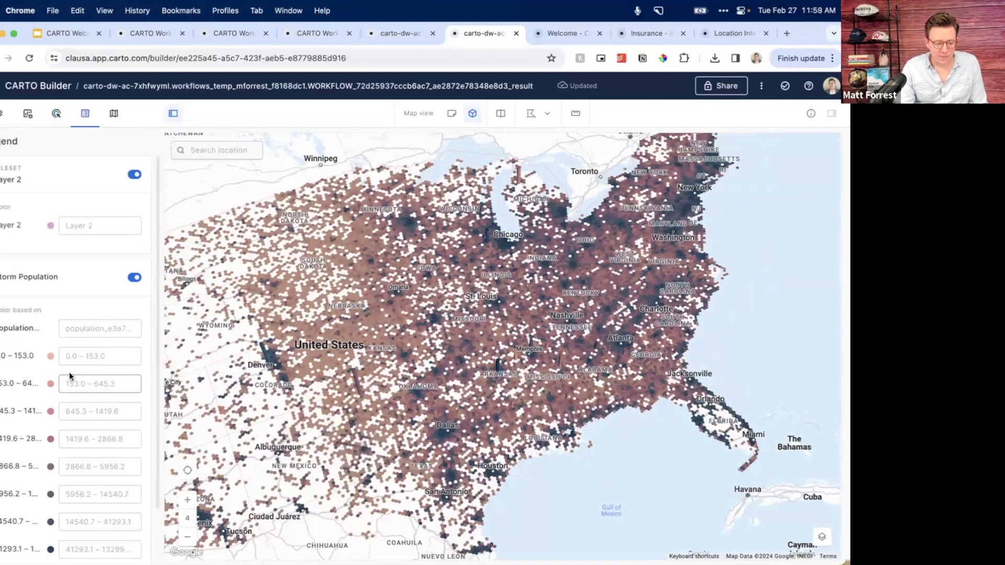
{"action": "scroll", "coordinate": [78, 327], "scroll_direction": "down", "scroll_amount": 1}
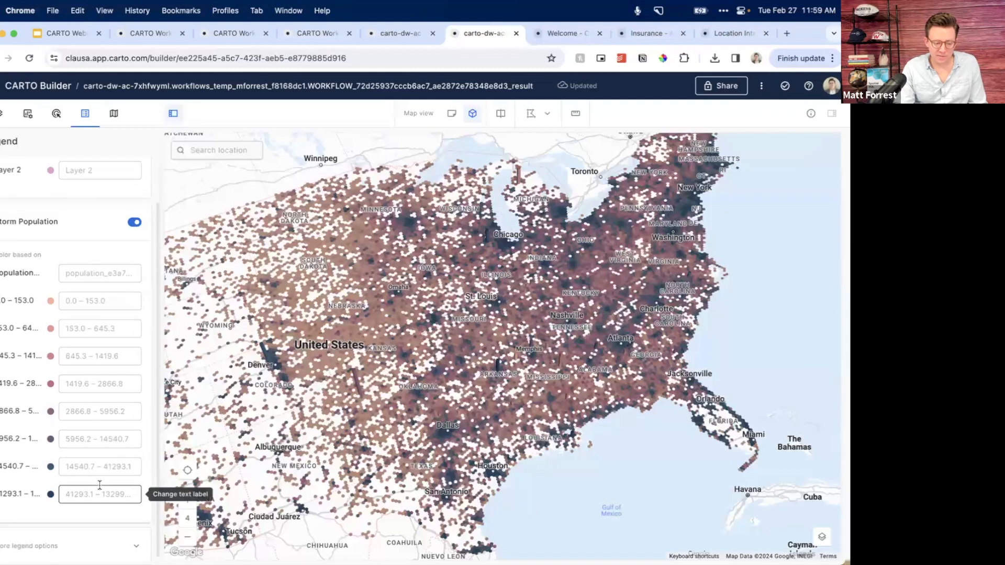
{"action": "left_click", "coordinate": [822, 536]}
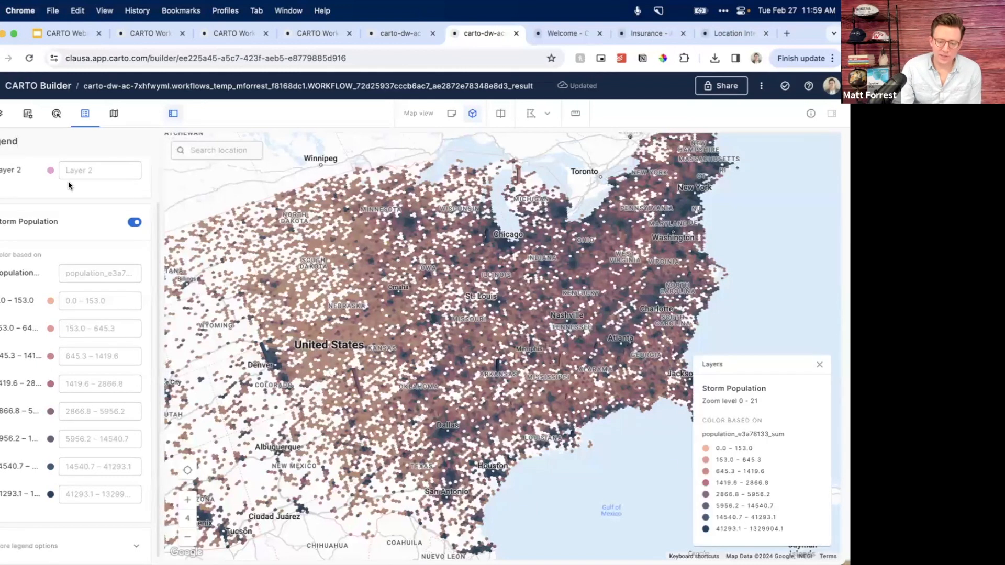
{"action": "left_click", "coordinate": [1, 115]}
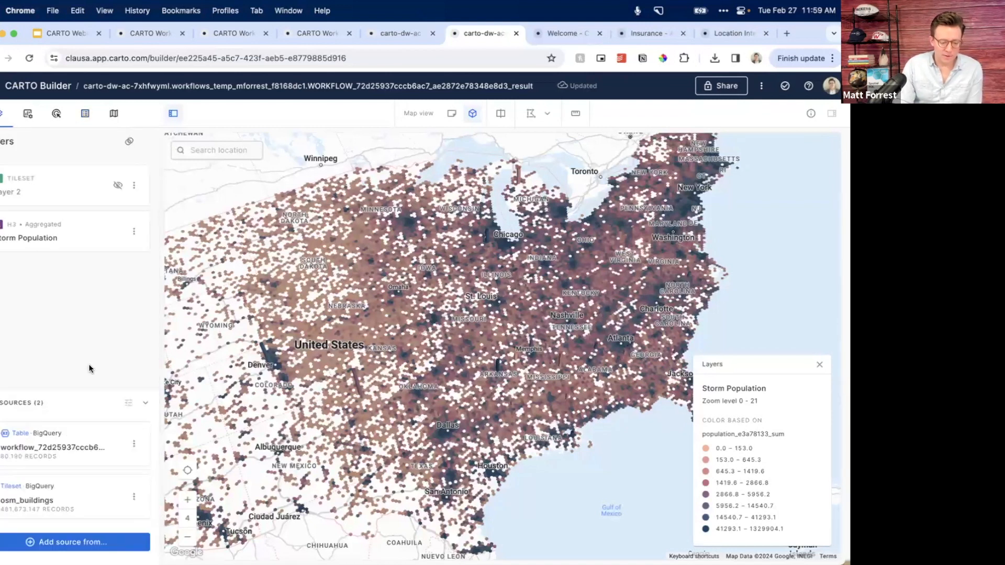
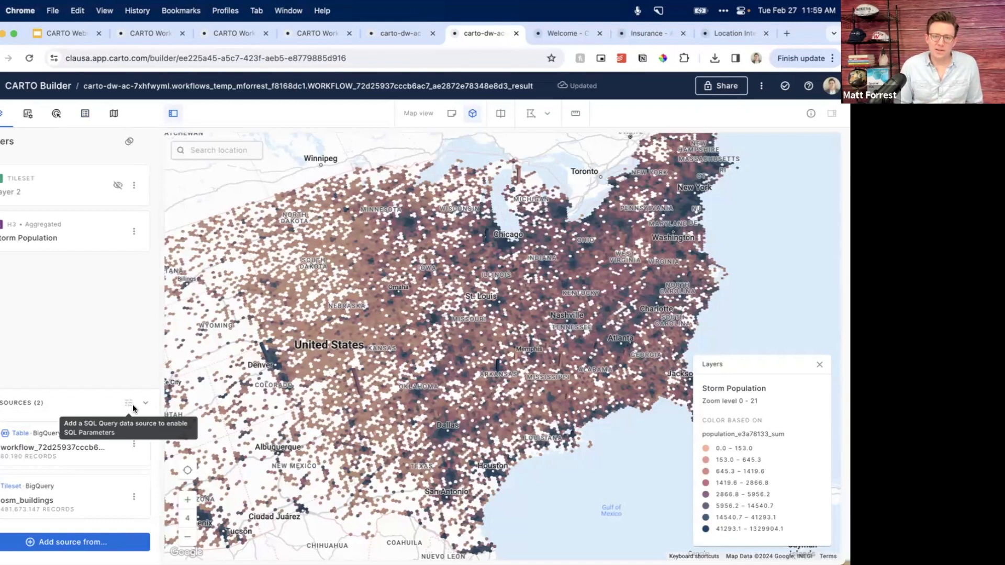
- Preview the custom SQL source editor and the split-map view, then return to a single map unchanged
{"action": "left_click", "coordinate": [78, 543]}
{"action": "left_click", "coordinate": [65, 492]}
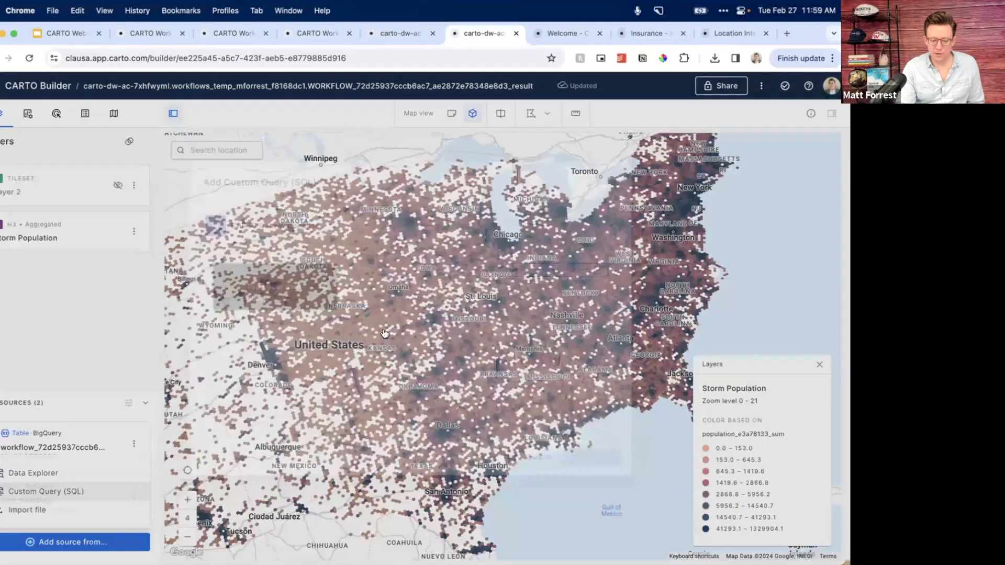
{"action": "left_click", "coordinate": [592, 457]}
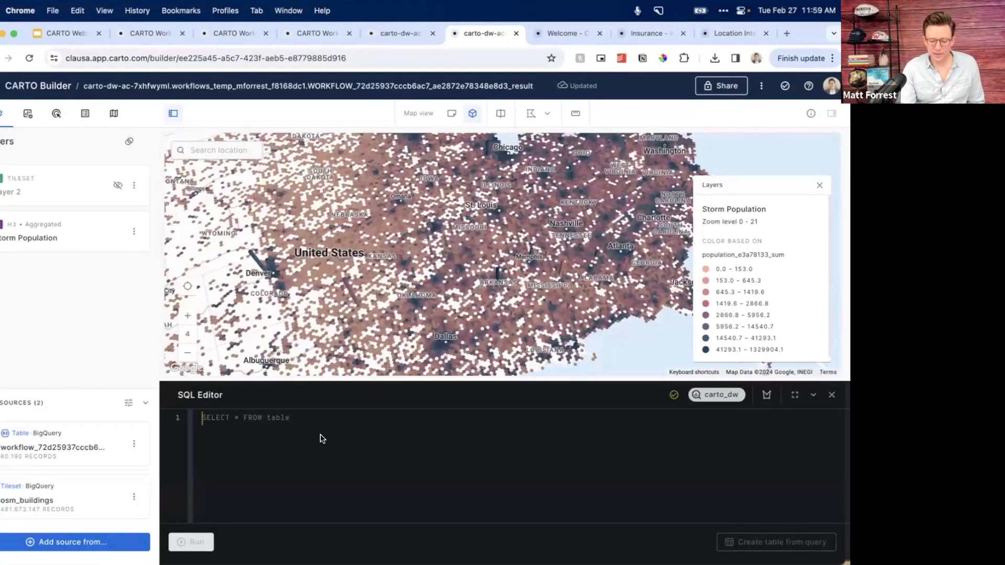
{"action": "left_click", "coordinate": [832, 394]}
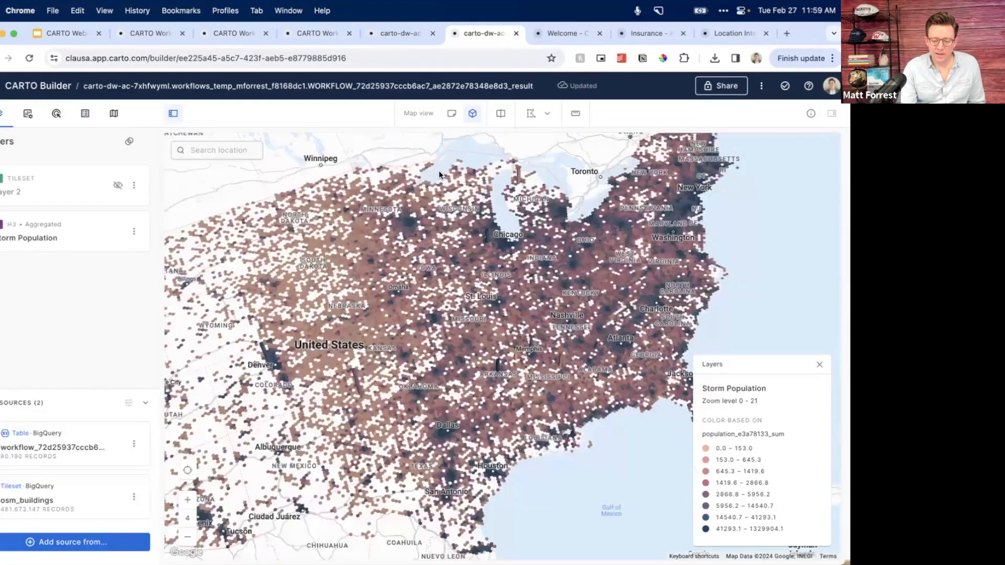
{"action": "left_click", "coordinate": [501, 119]}
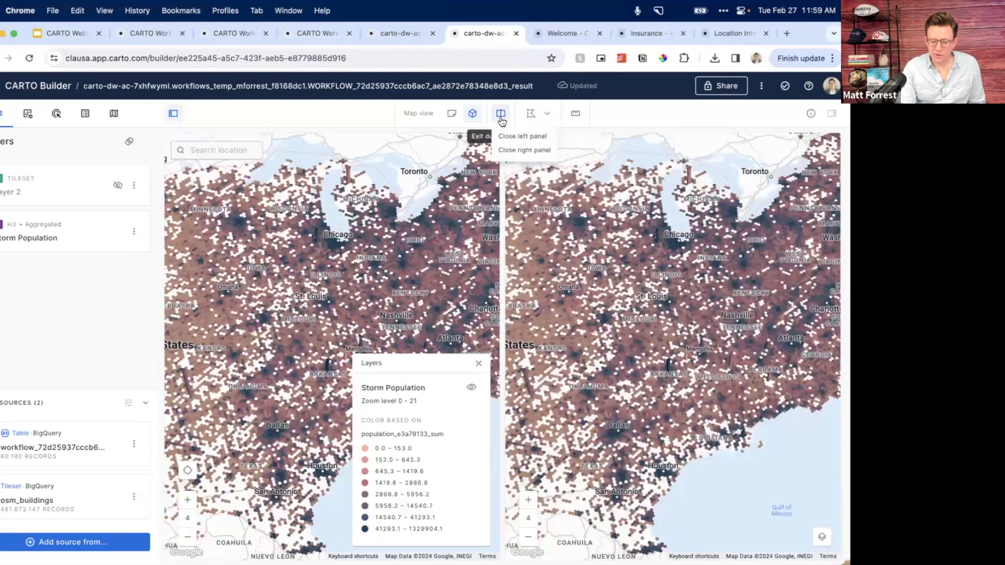
{"action": "left_click", "coordinate": [531, 155]}
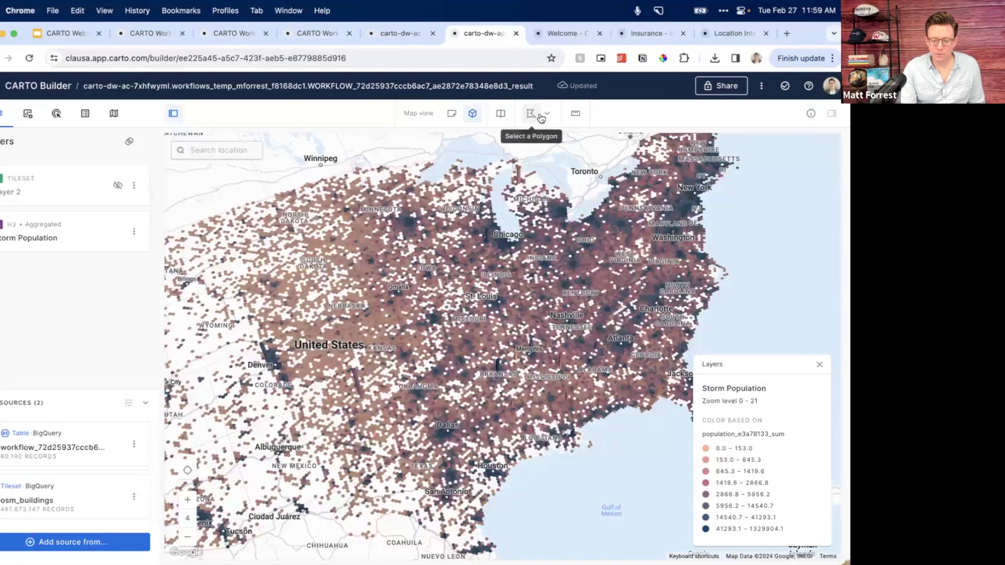
- Create a pie widget on the workflow result that charts storms by Event_type
{"action": "left_click", "coordinate": [28, 113]}
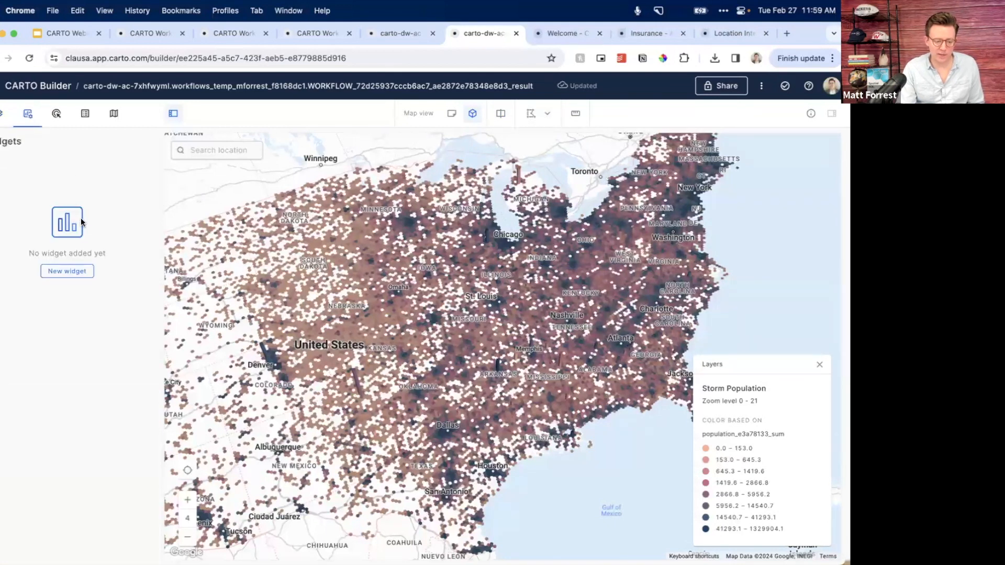
{"action": "left_click", "coordinate": [77, 272]}
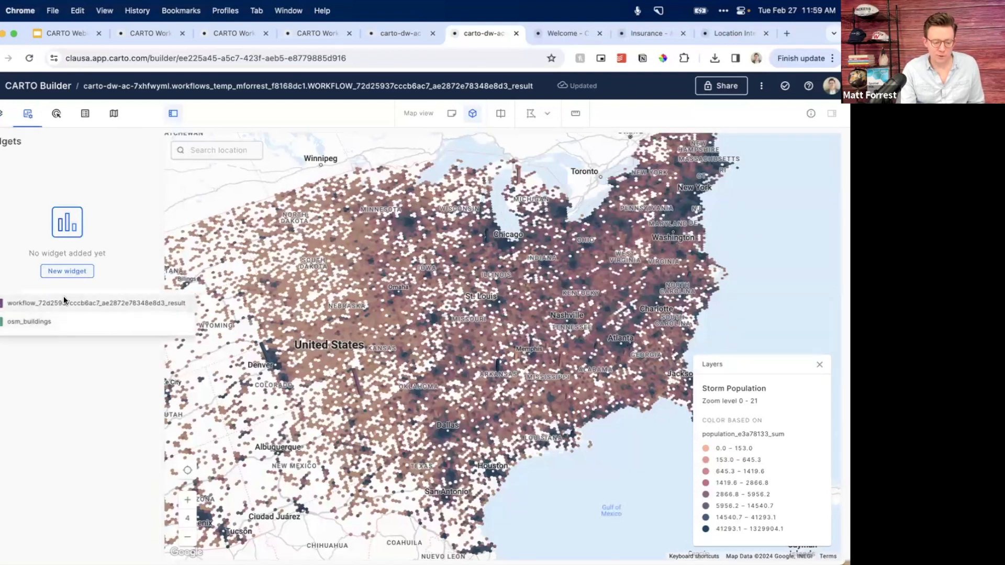
{"action": "left_click", "coordinate": [64, 302]}
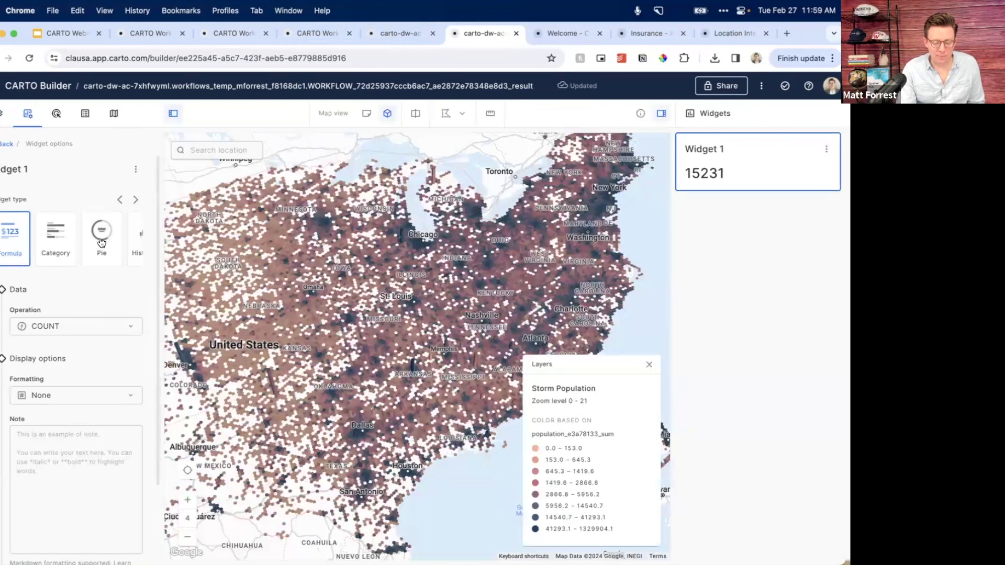
{"action": "left_click", "coordinate": [102, 242]}
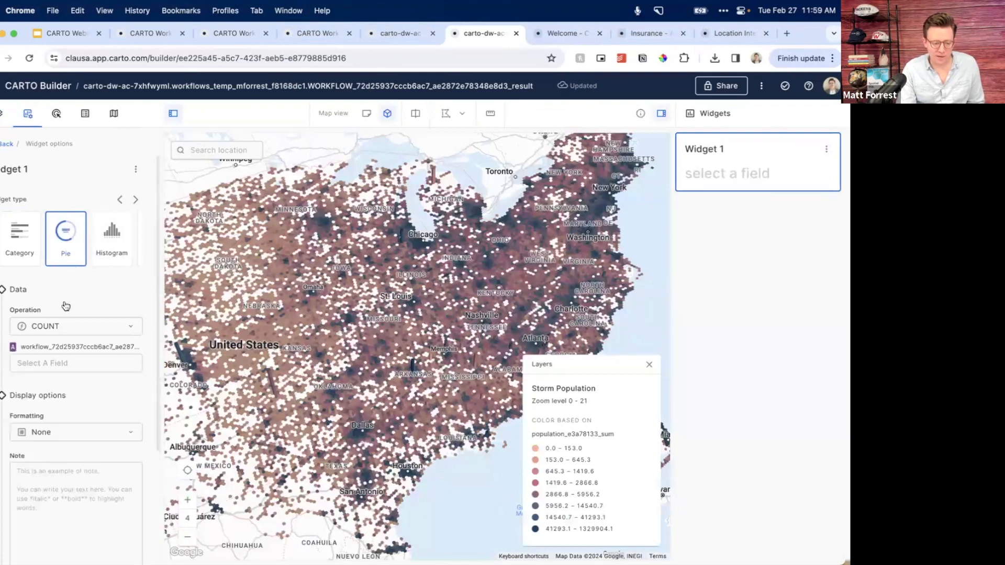
{"action": "left_click", "coordinate": [54, 364]}
{"action": "scroll", "coordinate": [45, 434], "scroll_direction": "down", "scroll_amount": 1}
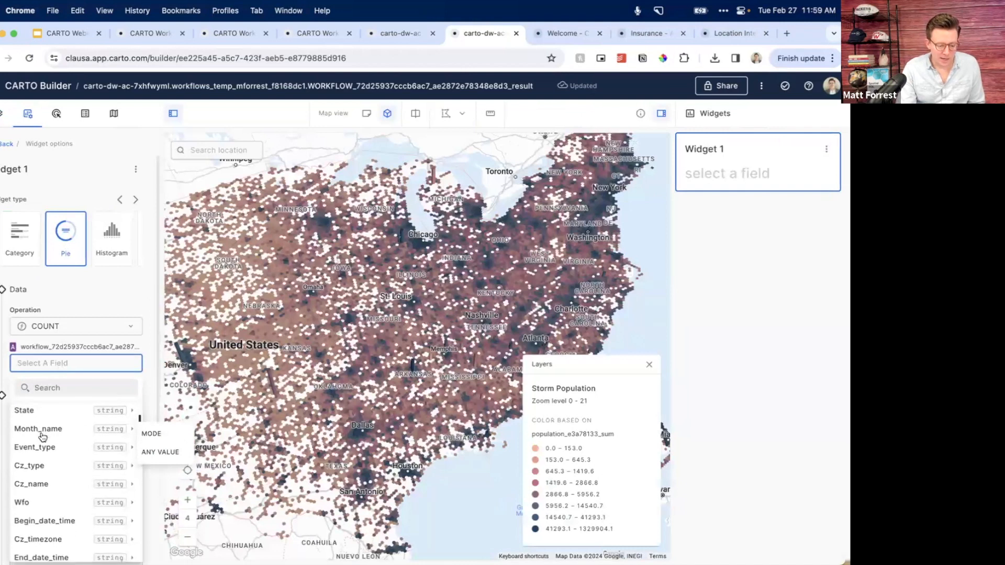
{"action": "mouse_move", "coordinate": [42, 447]}
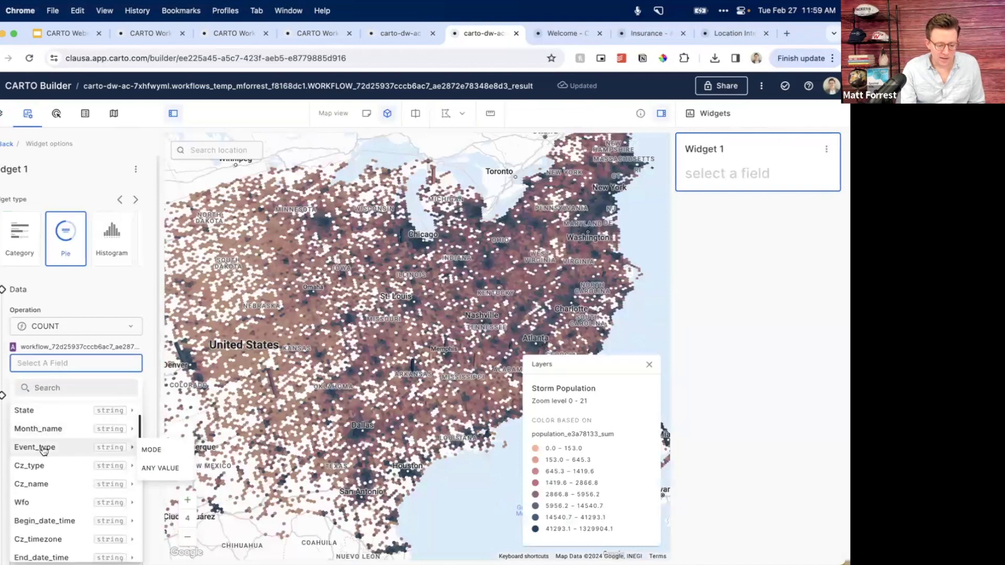
{"action": "left_click", "coordinate": [152, 452]}
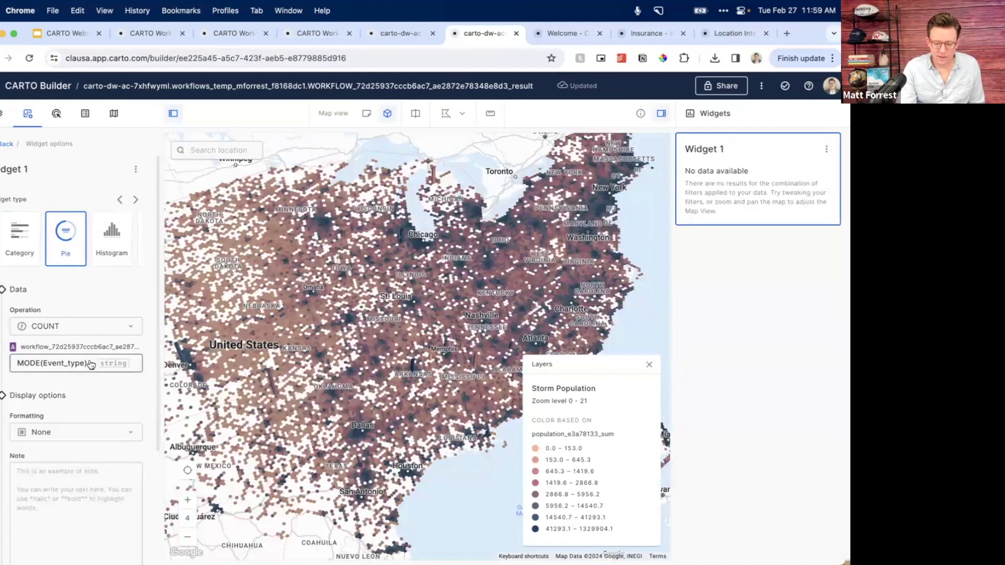
- Test the pie slices (HAIL, thunderstorm wind, marine thunderstorm wind, flood, tornado), ending with all events shown
{"action": "mouse_move", "coordinate": [725, 278]}
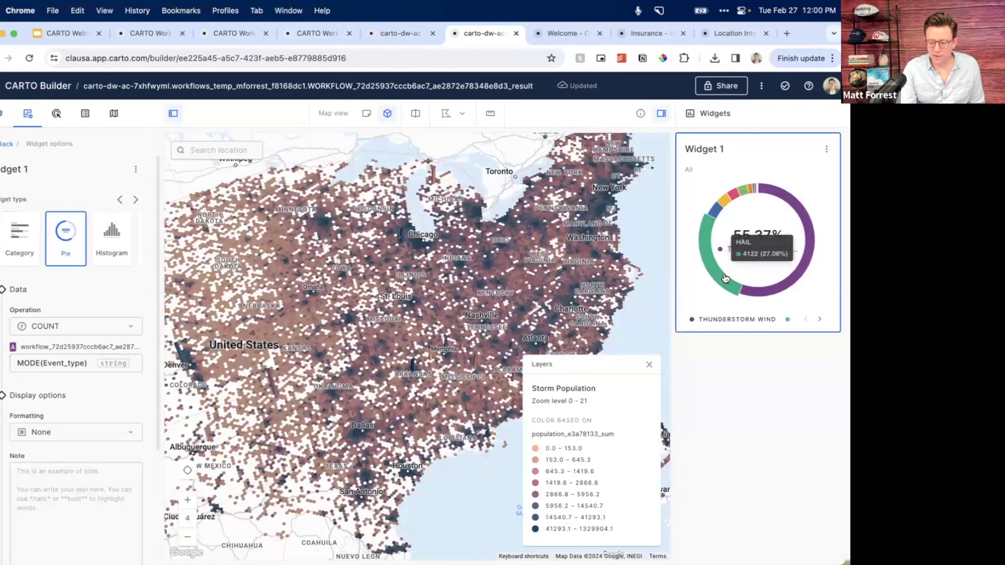
{"action": "mouse_move", "coordinate": [767, 295]}
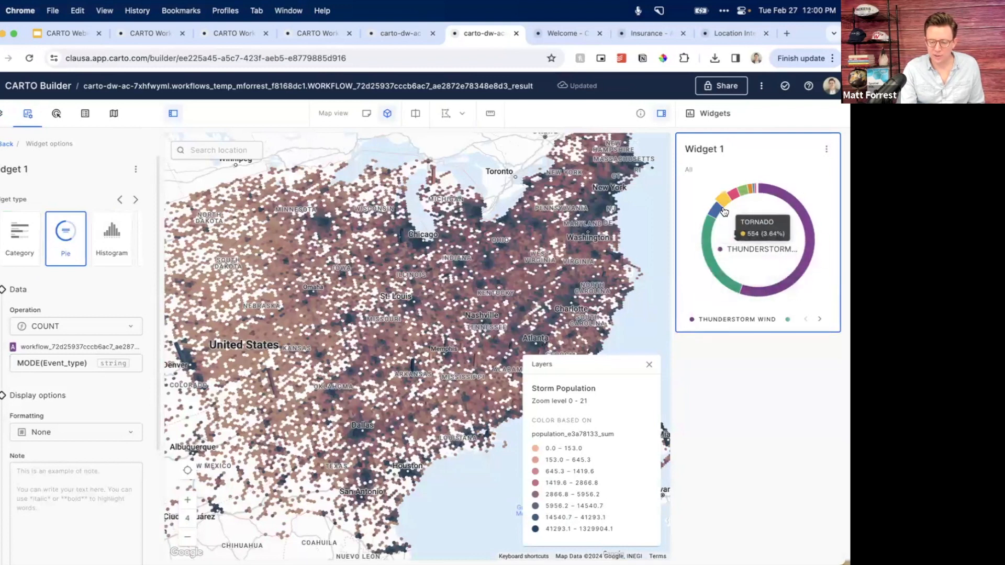
{"action": "mouse_move", "coordinate": [708, 242]}
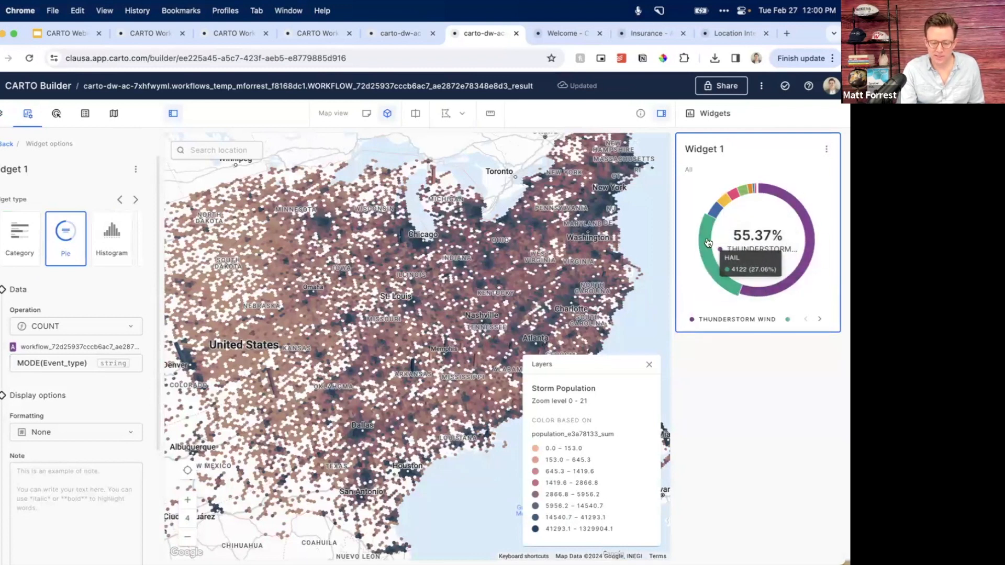
{"action": "left_click", "coordinate": [707, 243]}
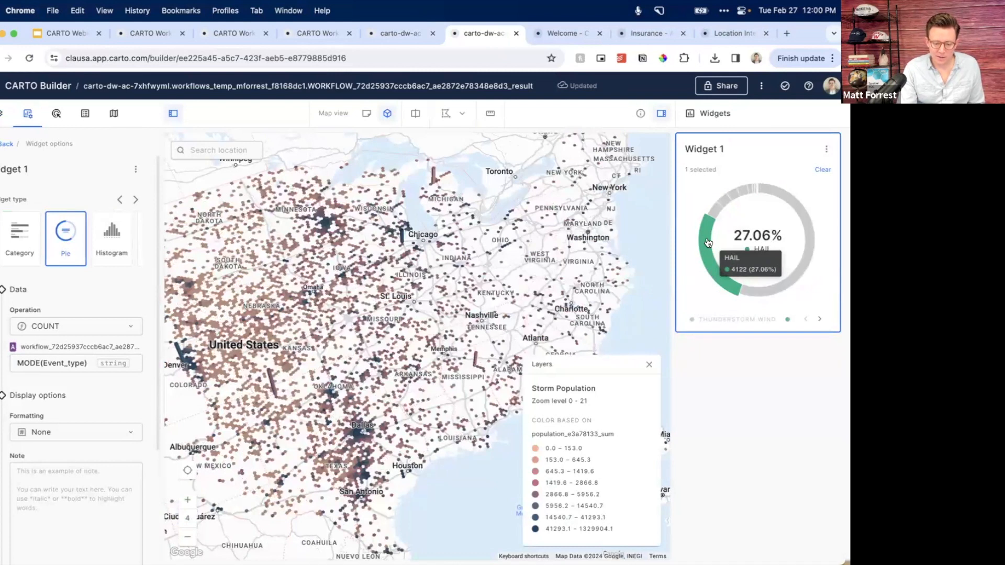
{"action": "left_click", "coordinate": [809, 232]}
{"action": "left_click", "coordinate": [809, 232]}
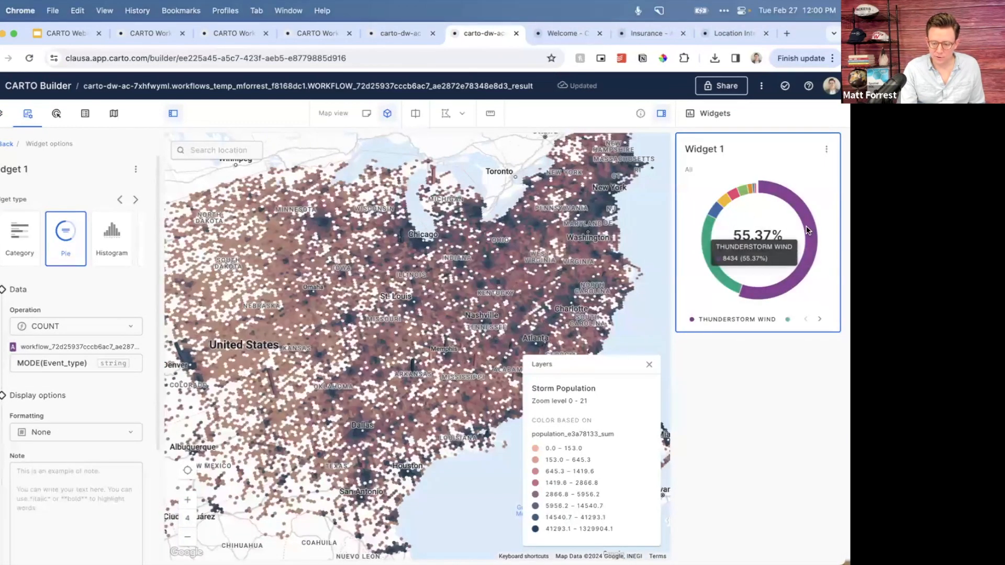
{"action": "left_click", "coordinate": [743, 199]}
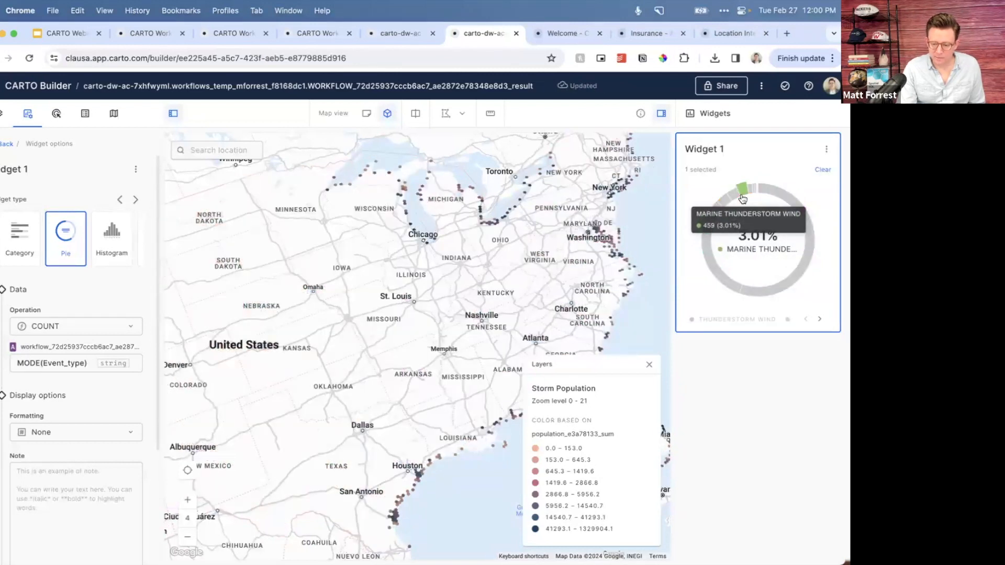
{"action": "left_click", "coordinate": [743, 198]}
{"action": "left_click", "coordinate": [735, 198]}
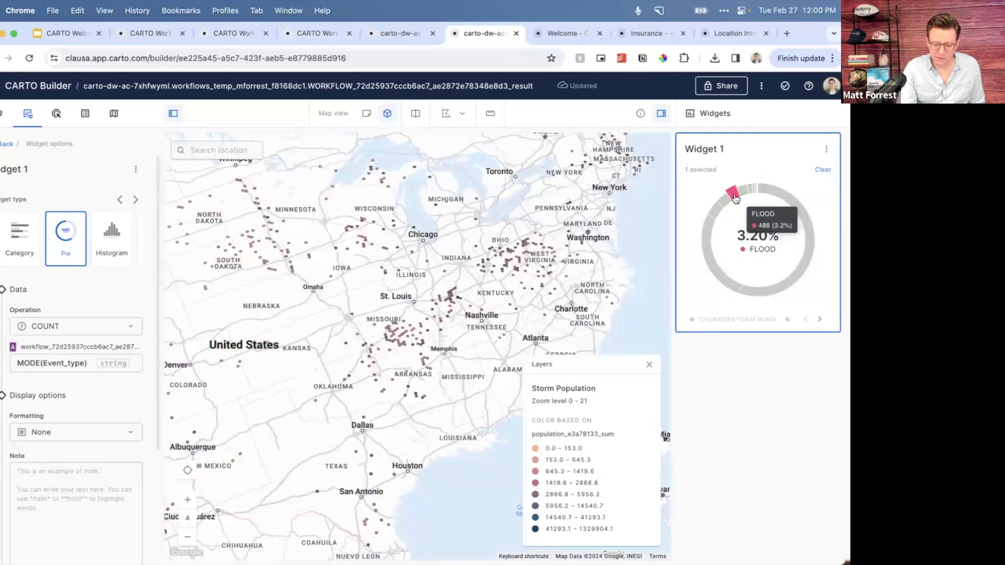
{"action": "left_click", "coordinate": [735, 198]}
{"action": "left_click", "coordinate": [726, 201]}
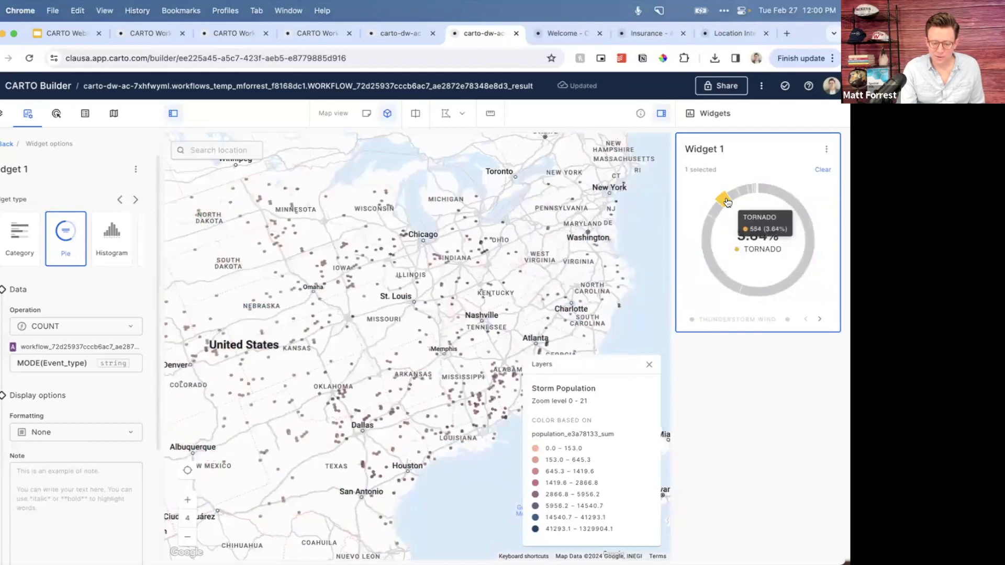
{"action": "left_click", "coordinate": [727, 202]}
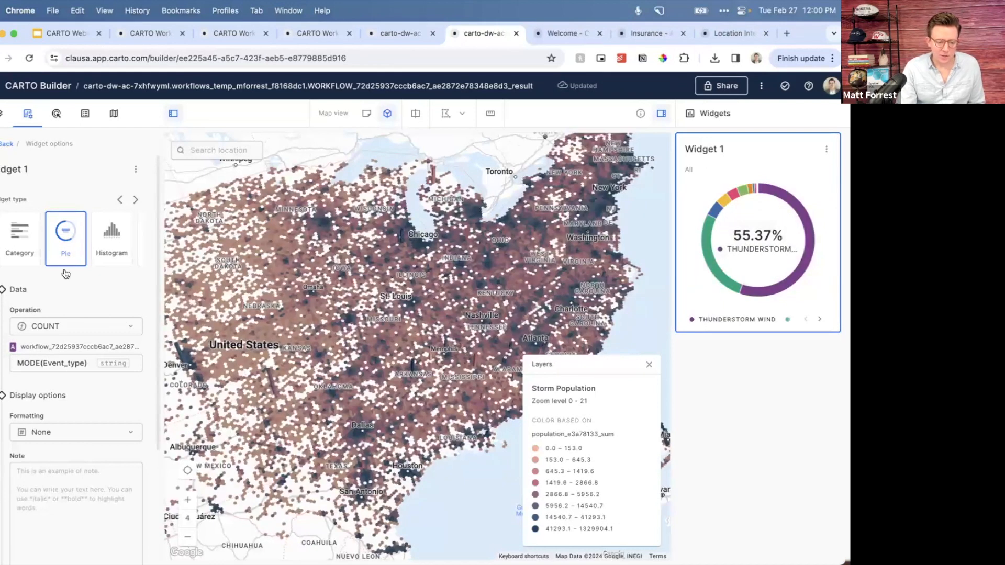
- Rename the pie widget to 'Type' and return to the widget list
{"action": "scroll", "coordinate": [121, 251], "scroll_direction": "right", "scroll_amount": 2}
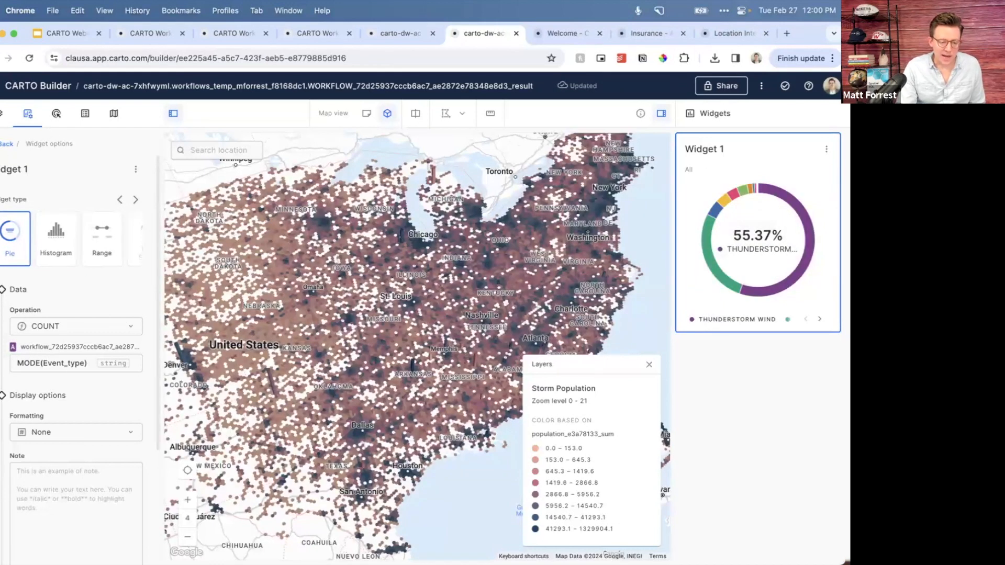
{"action": "left_click", "coordinate": [15, 167]}
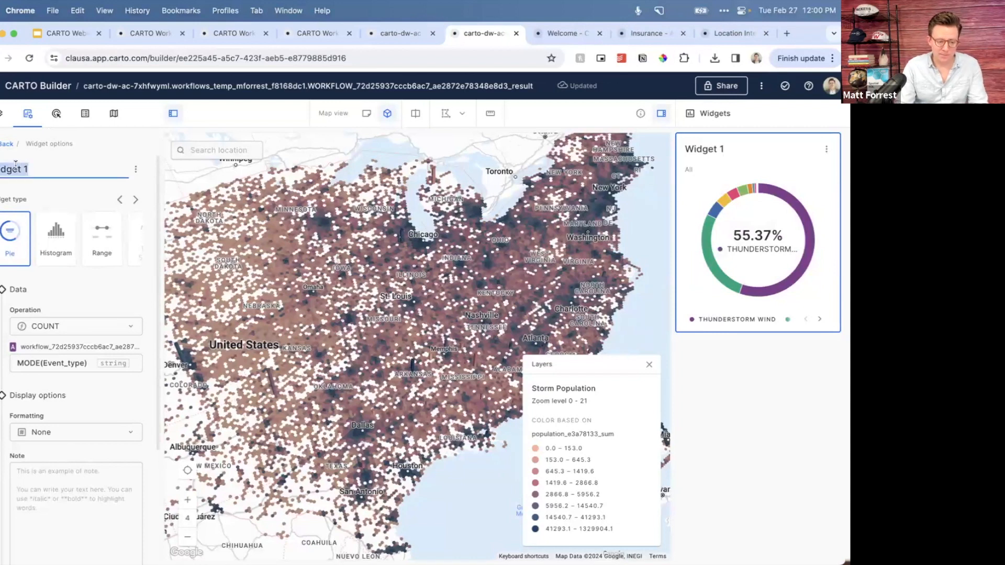
{"action": "type", "text": "Type"}
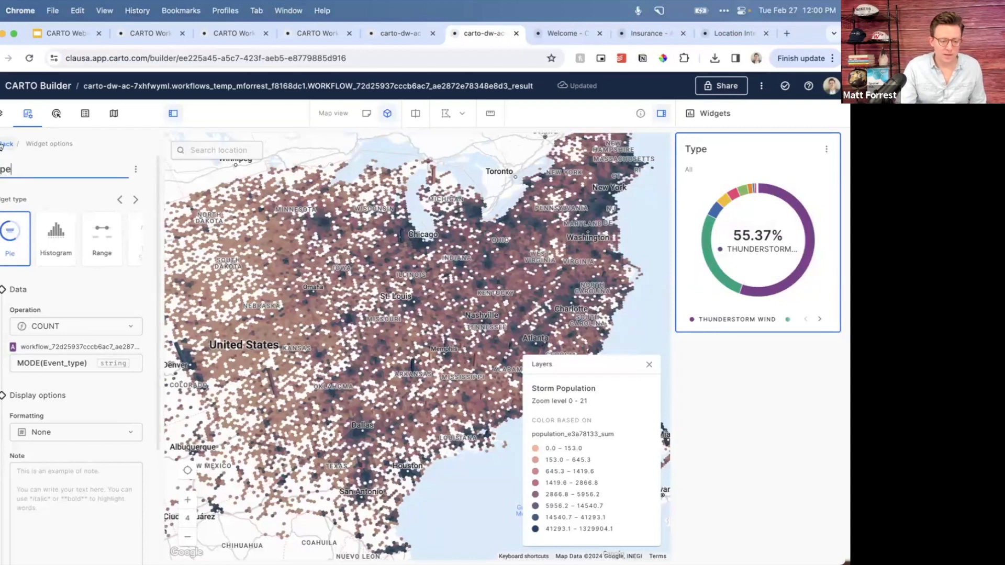
{"action": "left_click", "coordinate": [6, 143]}
{"action": "left_click", "coordinate": [134, 141]}
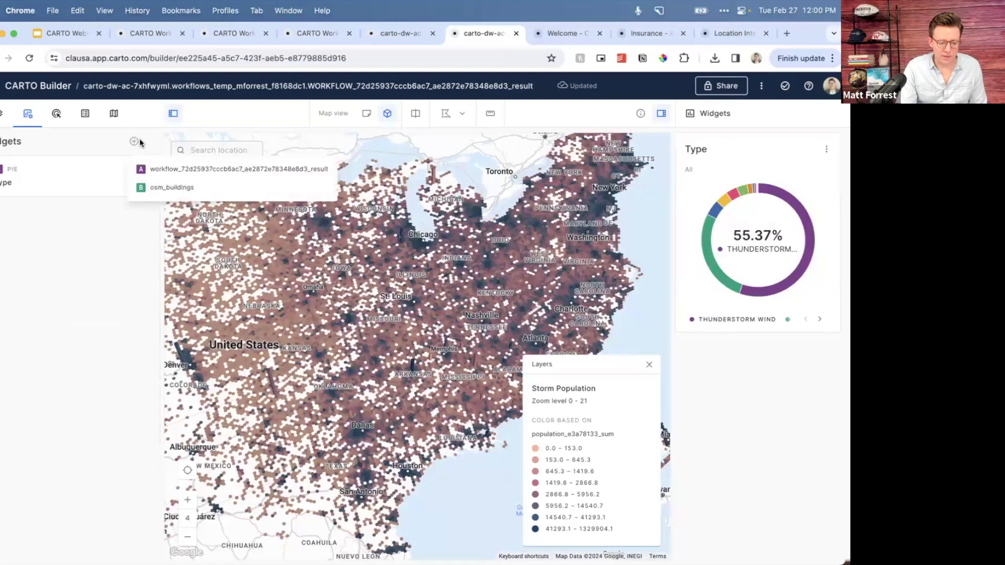
- Base Widget 2 on the workflow result and try the Table type without choosing a field
{"action": "left_click", "coordinate": [166, 169]}
{"action": "scroll", "coordinate": [62, 258], "scroll_direction": "right", "scroll_amount": 4}
{"action": "scroll", "coordinate": [61, 257], "scroll_direction": "left", "scroll_amount": 4}
{"action": "scroll", "coordinate": [61, 257], "scroll_direction": "right", "scroll_amount": 4}
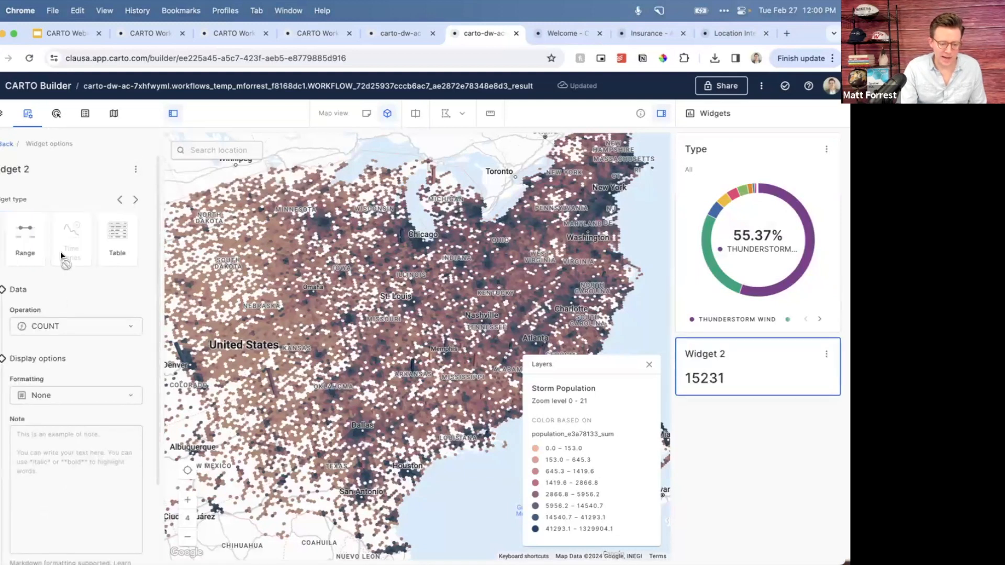
{"action": "left_click", "coordinate": [127, 245]}
{"action": "left_click", "coordinate": [62, 326]}
{"action": "mouse_move", "coordinate": [58, 392]}
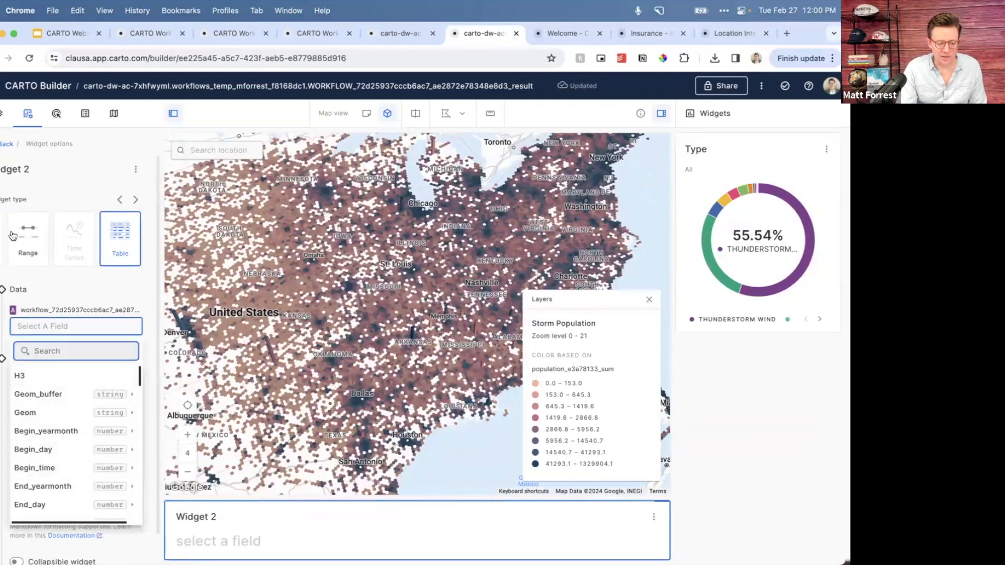
{"action": "left_click", "coordinate": [51, 263]}
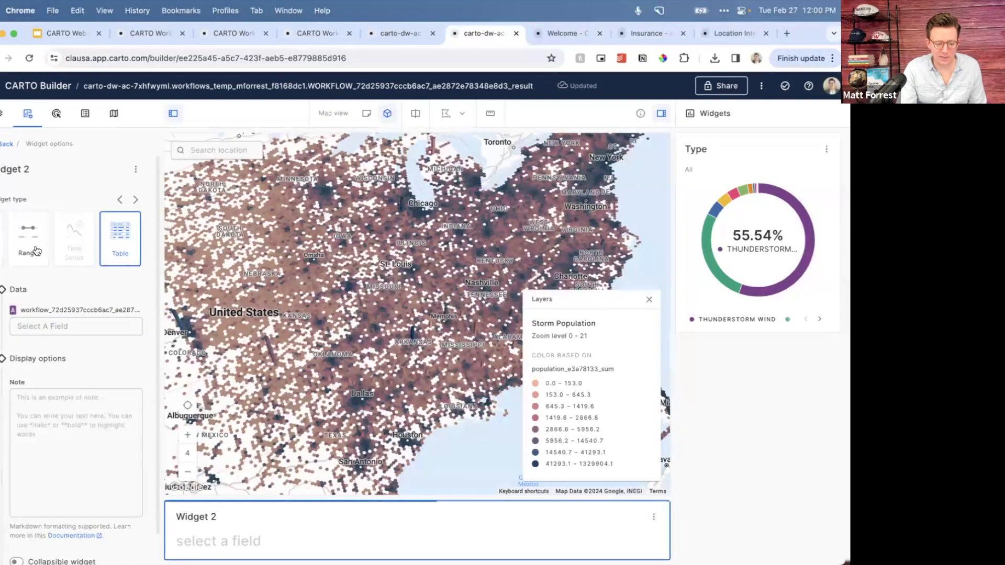
{"action": "scroll", "coordinate": [36, 250], "scroll_direction": "left", "scroll_amount": 5}
- Make Widget 2 a formula widget using COUNT with 10k number formatting
{"action": "left_click", "coordinate": [22, 258]}
{"action": "left_click", "coordinate": [58, 325]}
{"action": "left_click", "coordinate": [53, 360]}
{"action": "left_click", "coordinate": [57, 326]}
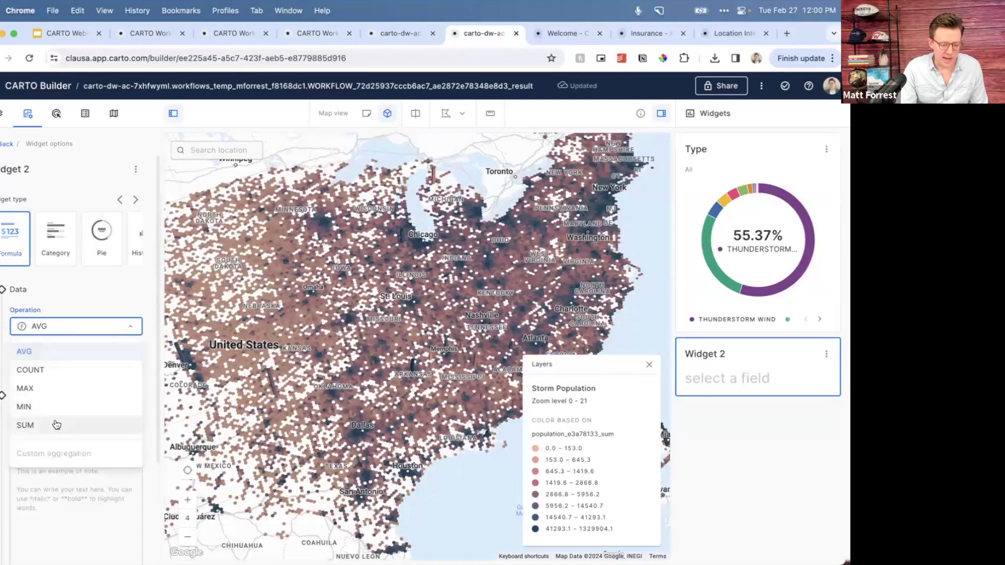
{"action": "left_click", "coordinate": [37, 370]}
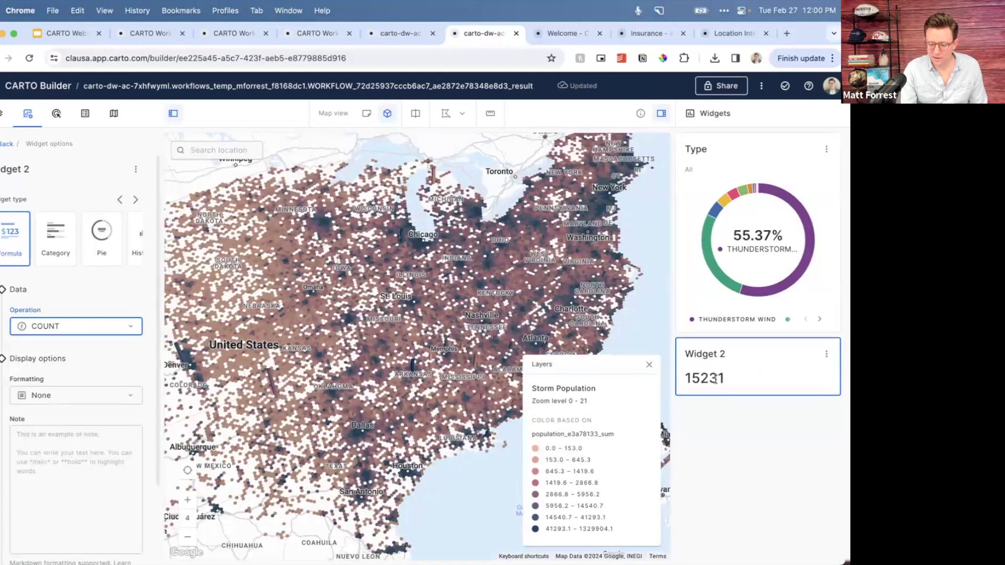
{"action": "left_click", "coordinate": [72, 395]}
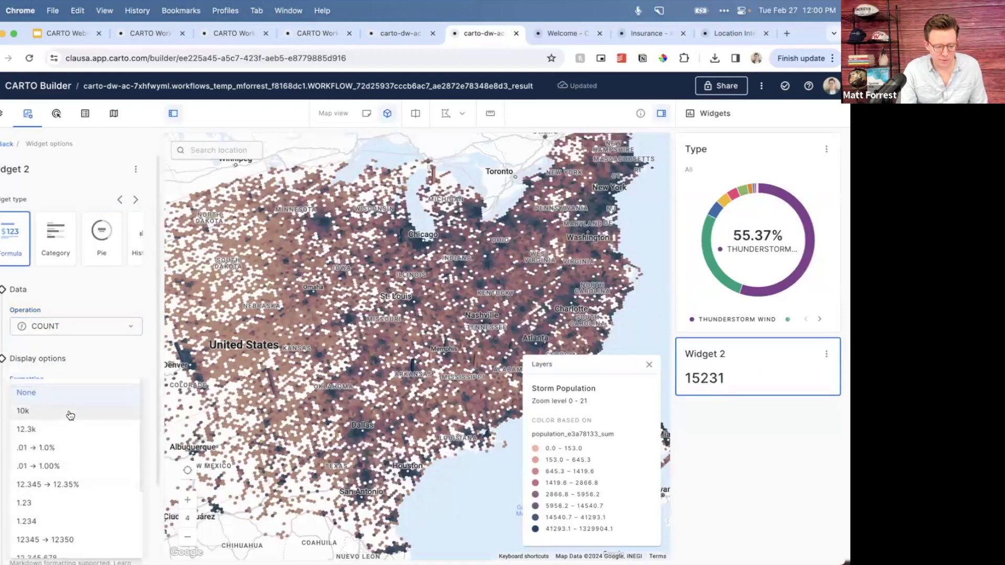
{"action": "left_click", "coordinate": [70, 413]}
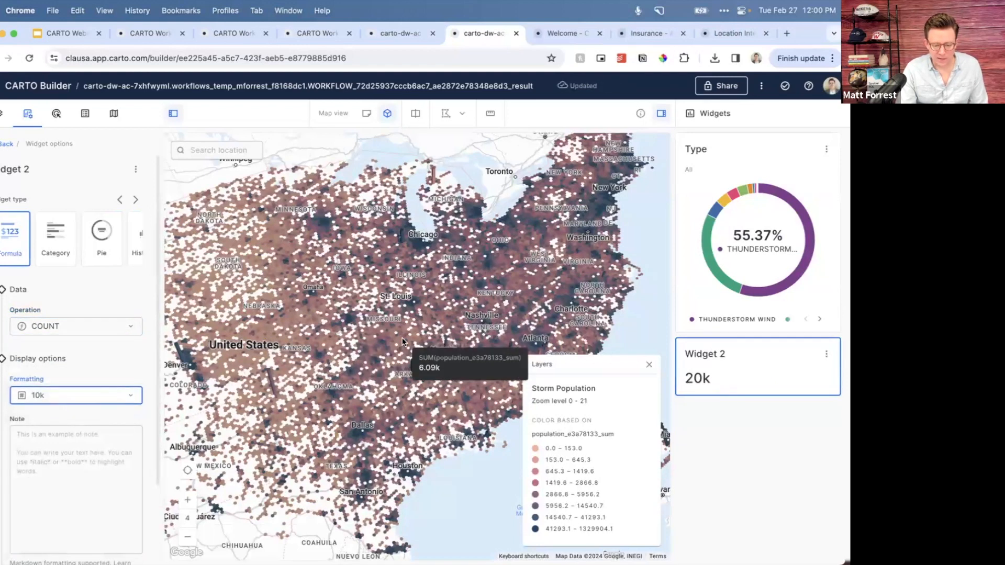
{"action": "scroll", "coordinate": [403, 338], "scroll_direction": "down", "scroll_amount": 3}
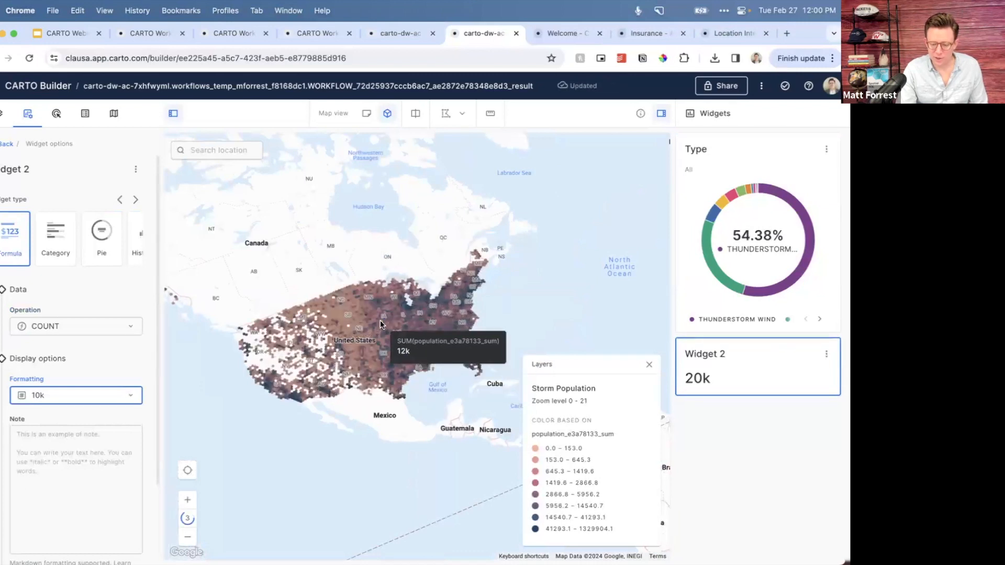
{"action": "scroll", "coordinate": [380, 324], "scroll_direction": "up", "scroll_amount": 6}
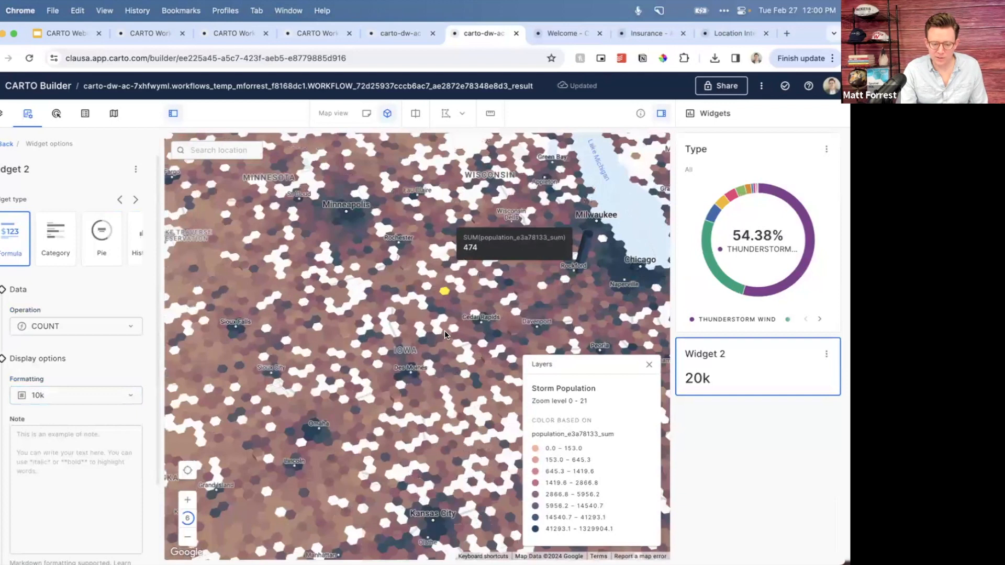
- Pan the map over the Midwest and test the tornado pie filter, then clear it
{"action": "left_click_drag", "start_coordinate": [445, 331], "coordinate": [445, 371]}
{"action": "mouse_move", "coordinate": [743, 195]}
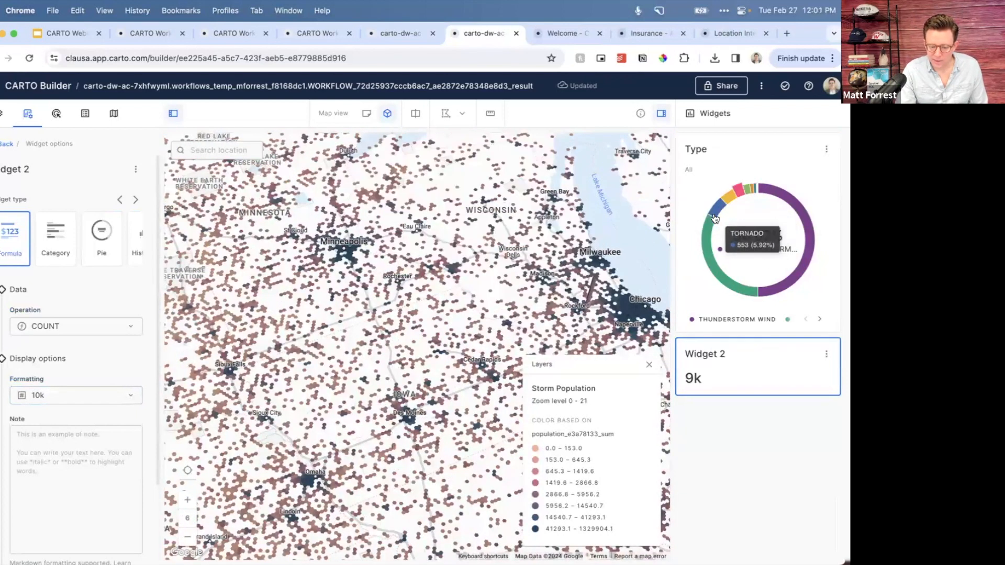
{"action": "left_click", "coordinate": [715, 207]}
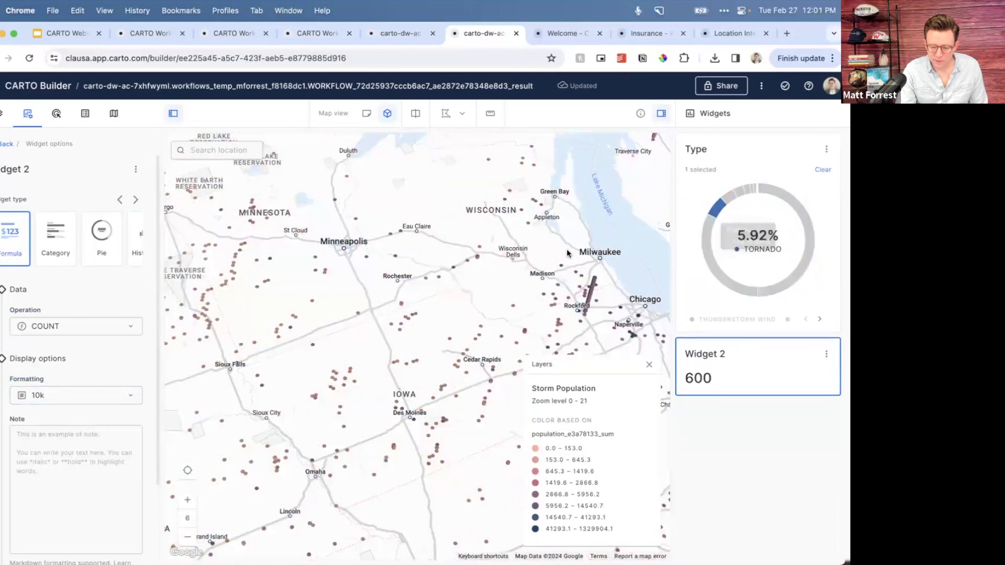
{"action": "left_click", "coordinate": [719, 206]}
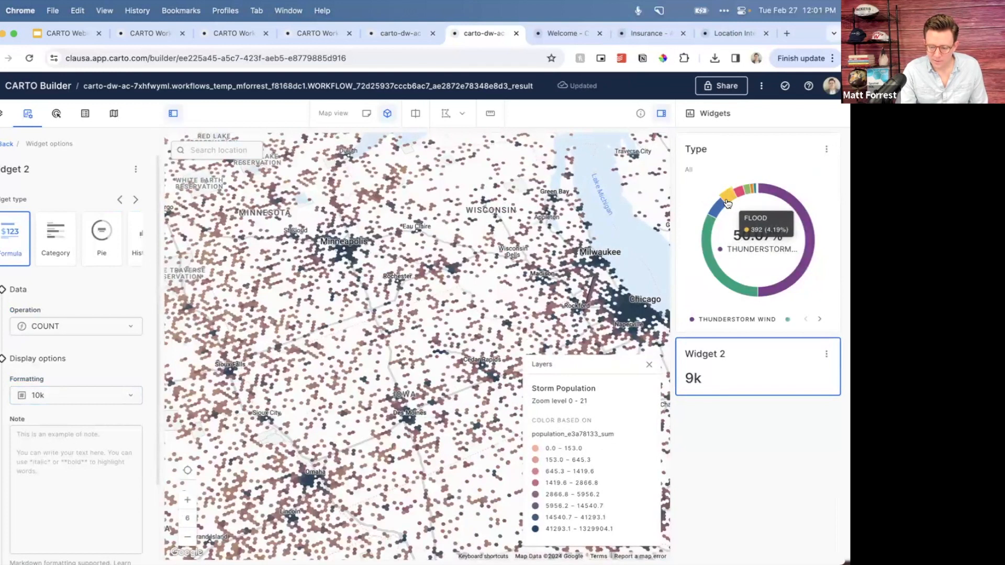
{"action": "left_click", "coordinate": [728, 203]}
{"action": "left_click", "coordinate": [738, 191]}
{"action": "left_click_drag", "start_coordinate": [574, 236], "coordinate": [459, 232]}
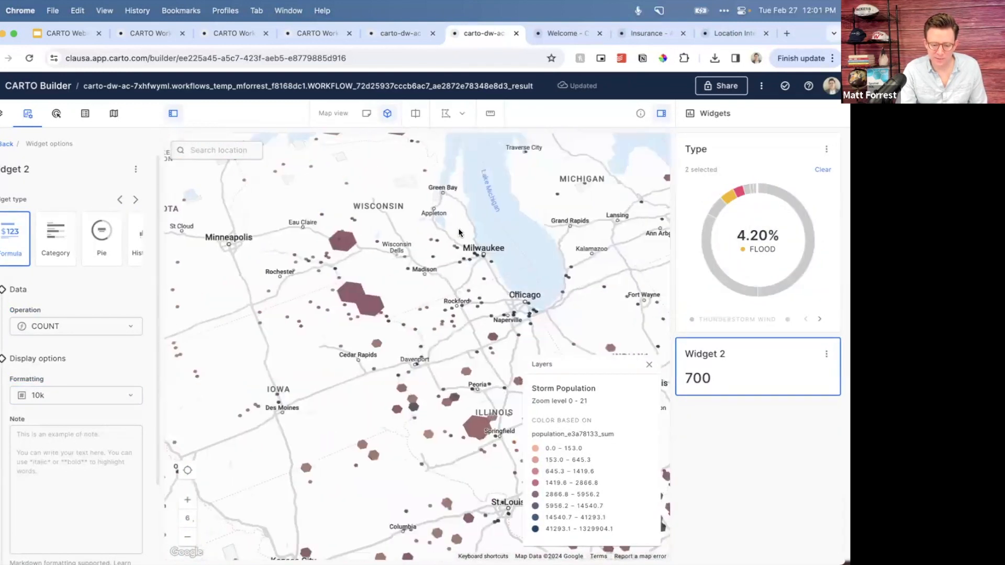
{"action": "mouse_move", "coordinate": [513, 322]}
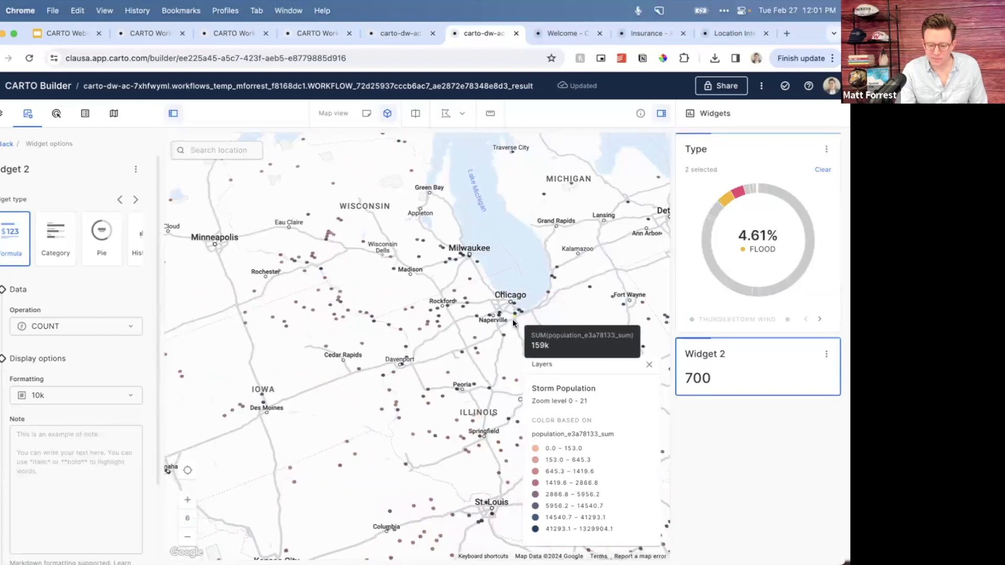
{"action": "left_click", "coordinate": [404, 39]}
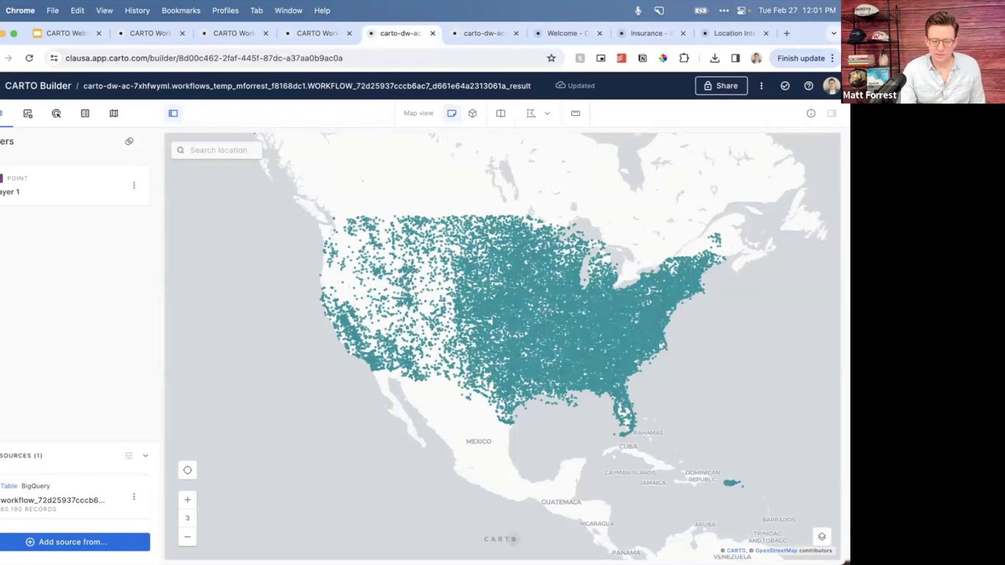
{"action": "left_click", "coordinate": [334, 34]}
{"action": "left_click", "coordinate": [483, 34]}
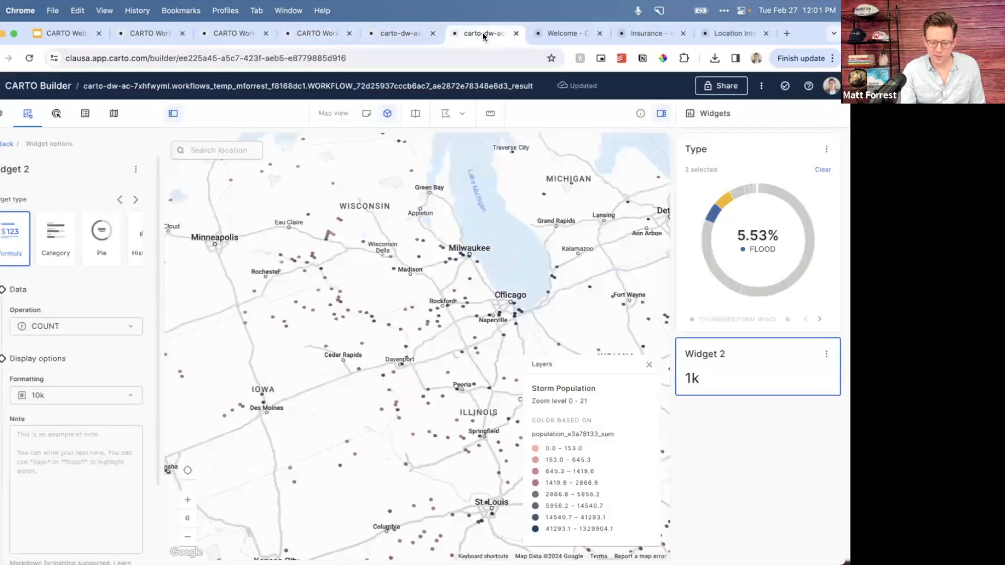
{"action": "left_click", "coordinate": [823, 171]}
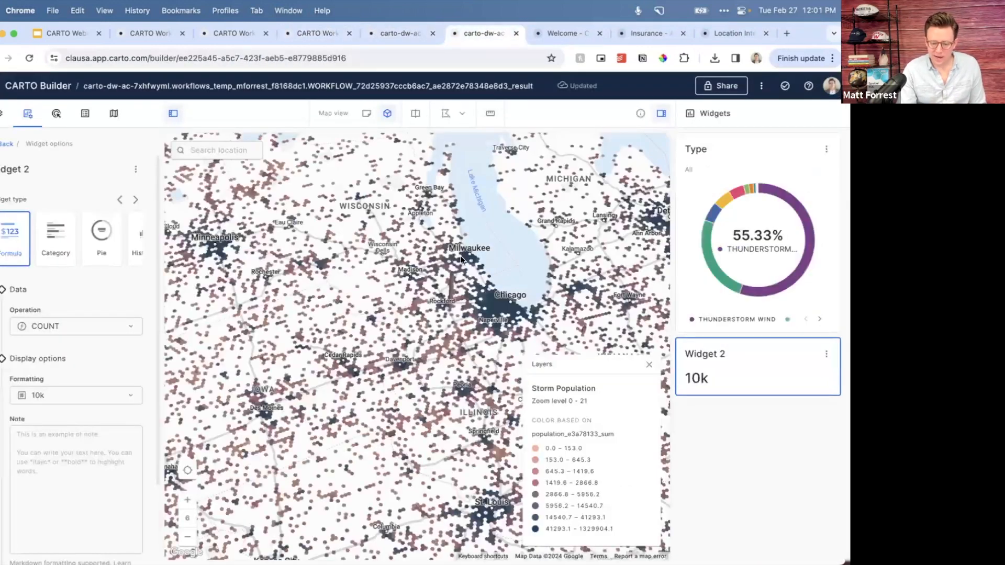
- Draw a circular mask around Chicago, then remove it
{"action": "left_click", "coordinate": [462, 113]}
{"action": "left_click", "coordinate": [503, 193]}
{"action": "left_click_drag", "start_coordinate": [498, 306], "coordinate": [490, 370]}
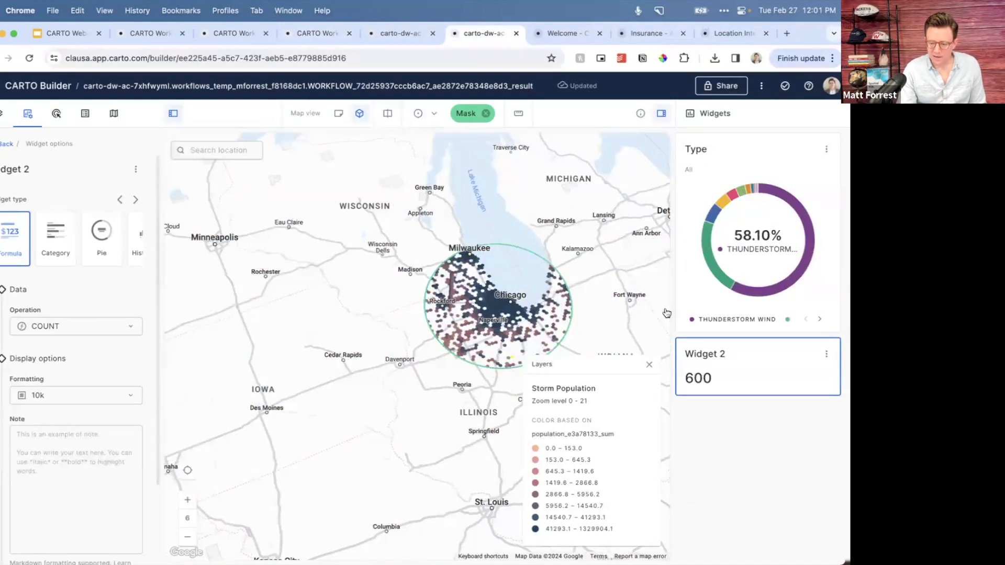
{"action": "left_click", "coordinate": [488, 116]}
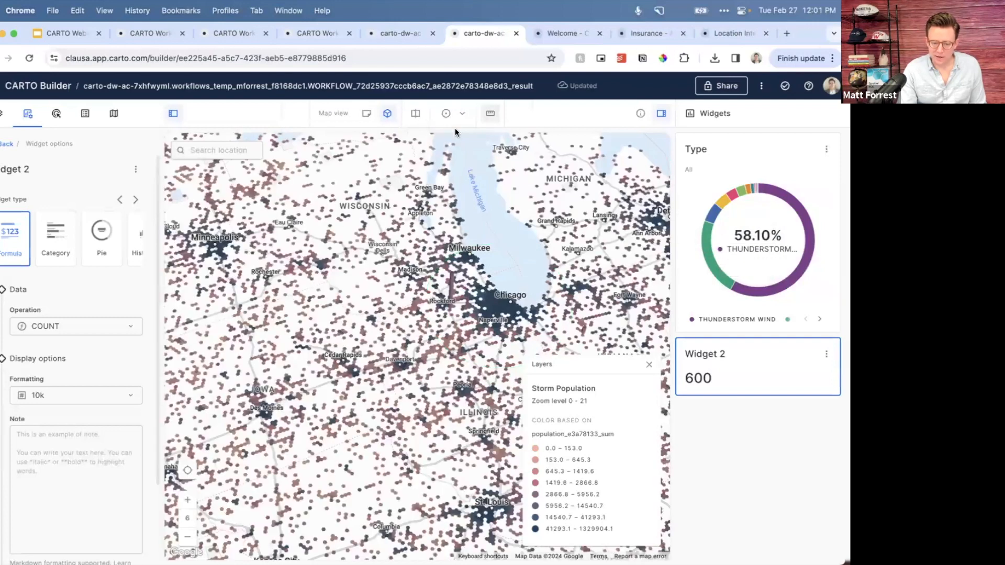
- Lasso around Milwaukee and Chicago, filter to Marine Thunderstorm Wind, then remove the lasso mask
{"action": "left_click", "coordinate": [462, 113]}
{"action": "left_click", "coordinate": [490, 213]}
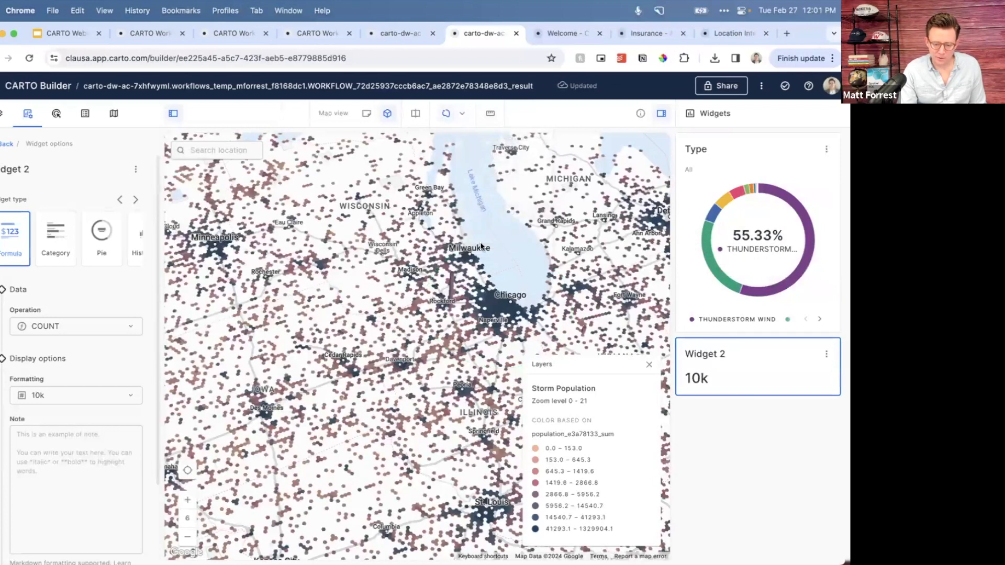
{"action": "mouse_move", "coordinate": [464, 232]}
{"action": "left_mouse_down"}
{"action": "mouse_move", "coordinate": [450, 319]}
{"action": "mouse_move", "coordinate": [527, 359]}
{"action": "mouse_move", "coordinate": [575, 285]}
{"action": "mouse_move", "coordinate": [525, 245]}
{"action": "left_mouse_up"}
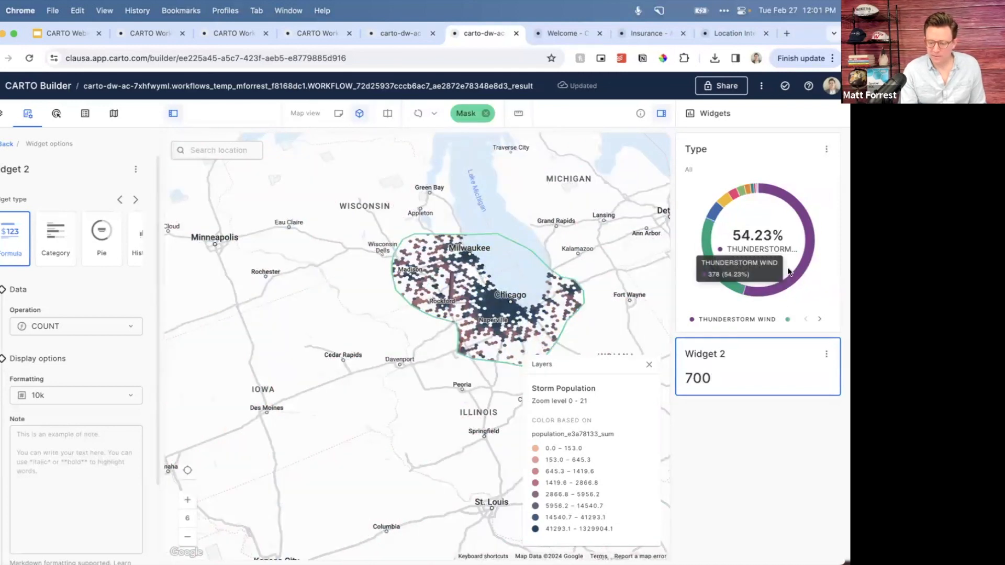
{"action": "left_click", "coordinate": [733, 194]}
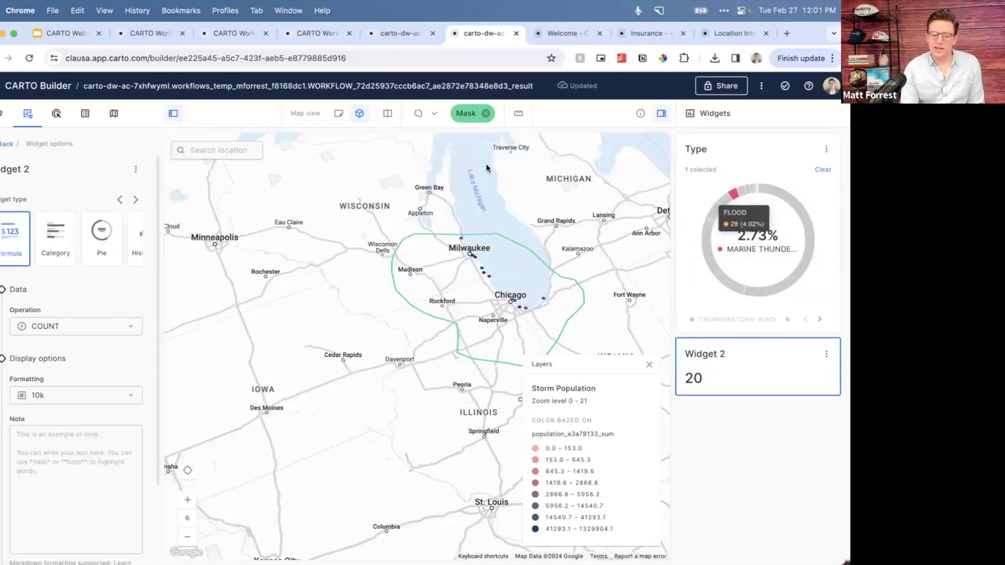
{"action": "left_click", "coordinate": [486, 114]}
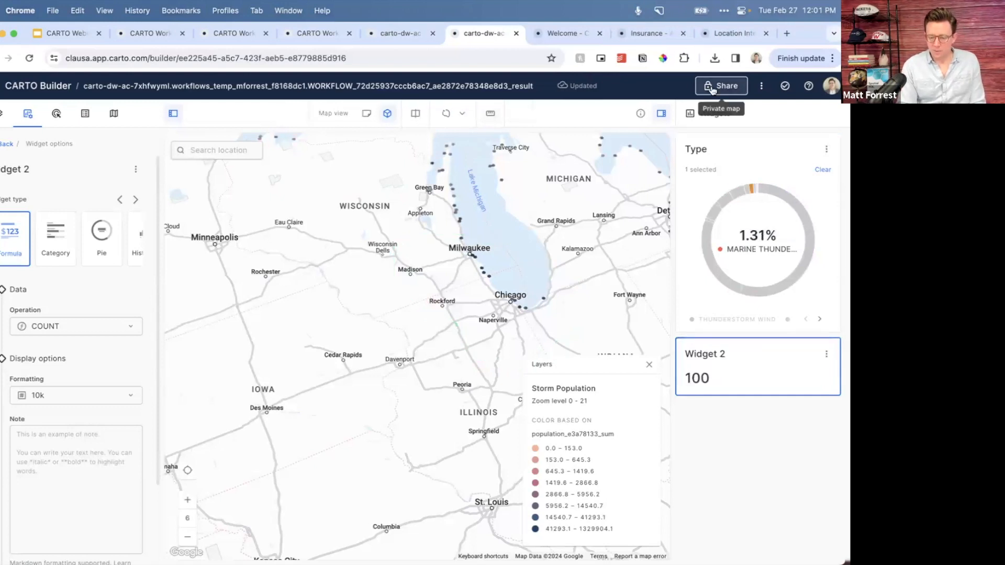
- Make the map public, copy its share link, and load that link in a new tab
{"action": "left_click", "coordinate": [712, 88]}
{"action": "left_click", "coordinate": [476, 381]}
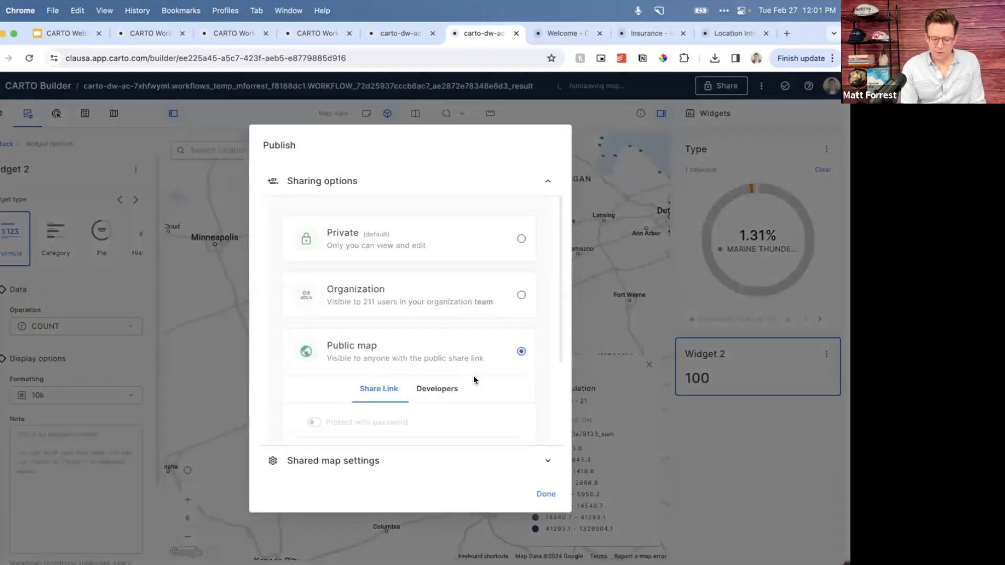
{"action": "left_click", "coordinate": [375, 368]}
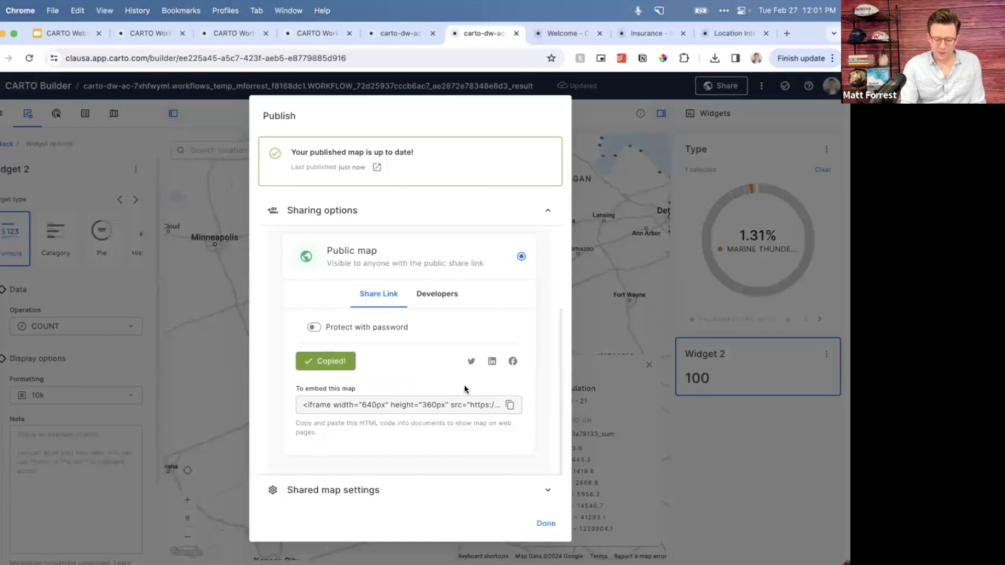
{"action": "key", "text": "ctrl+t"}
{"action": "type", "text": "https://clausa.app.carto.com/map/ee225a45-a5c7-423f-aeb5-e8779885d916"}
{"action": "key", "text": "Return"}
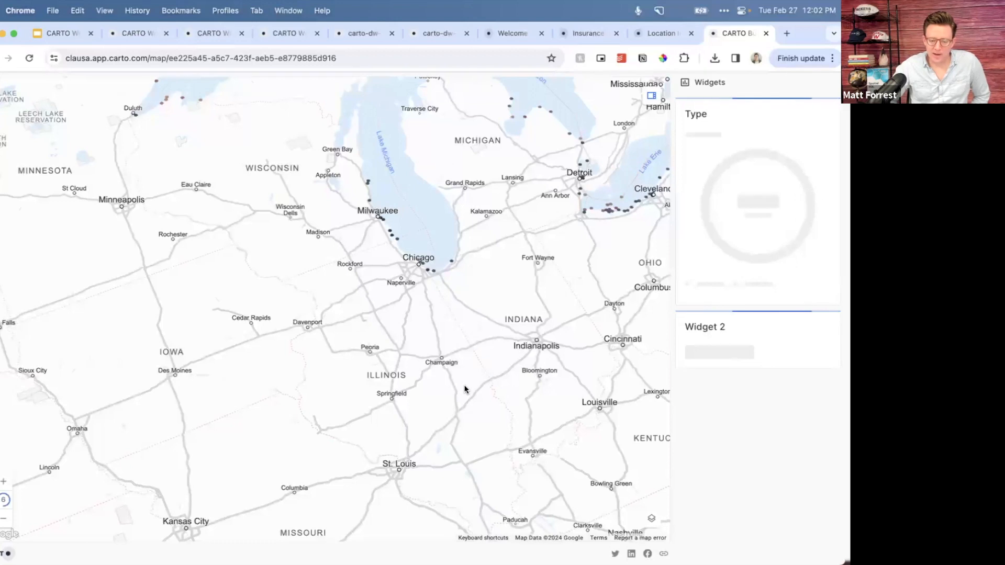
- Look over the carto.com site and Academy insurance page, then return to the storm workflow canvas
{"action": "left_click", "coordinate": [652, 33]}
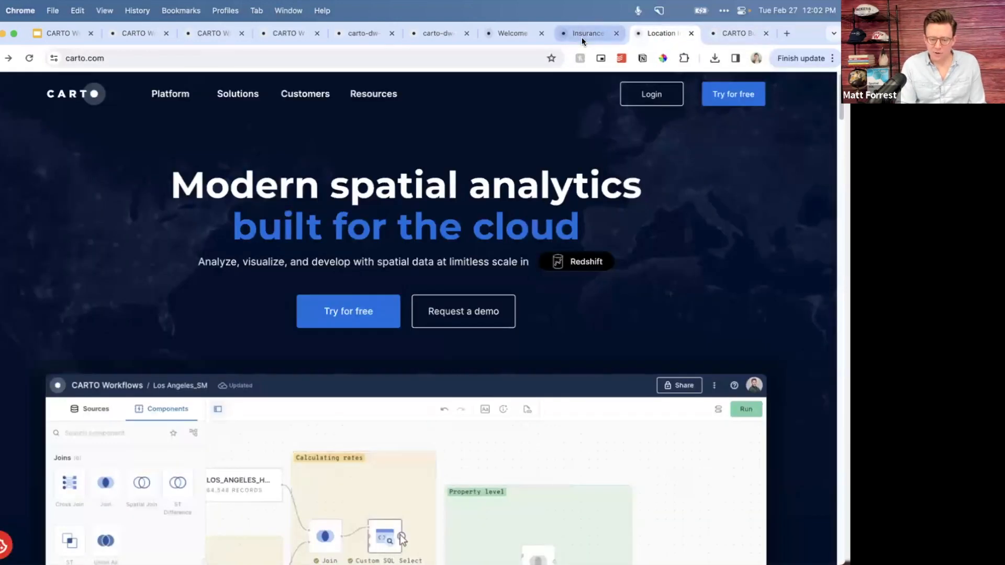
{"action": "left_click", "coordinate": [582, 34]}
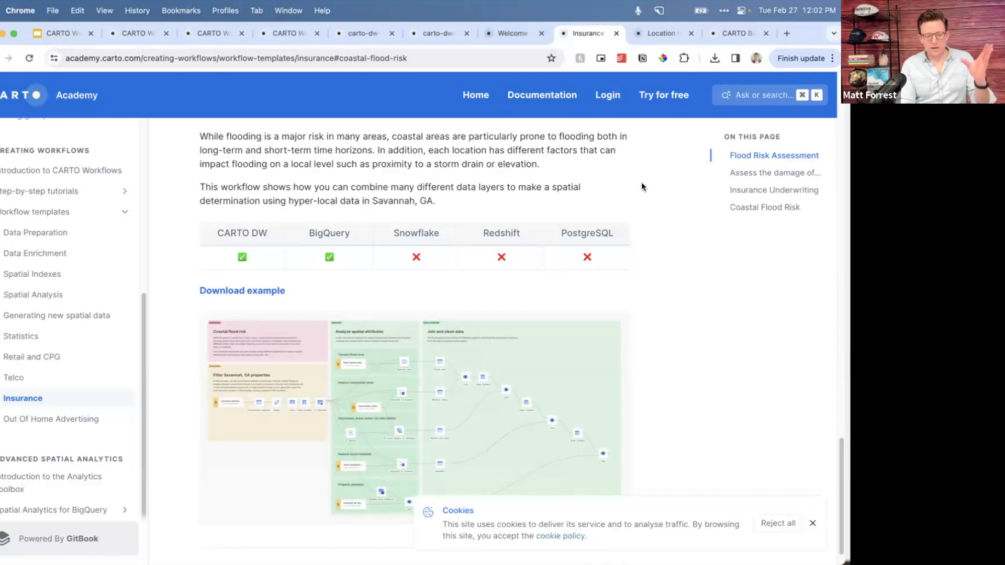
{"action": "left_click", "coordinate": [429, 34]}
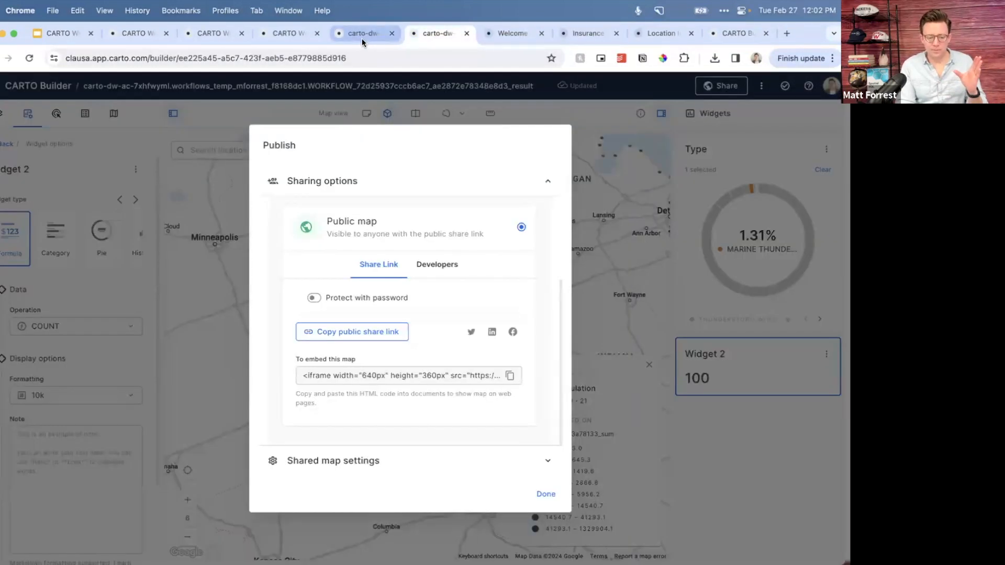
{"action": "left_click", "coordinate": [362, 39]}
{"action": "left_click", "coordinate": [288, 39]}
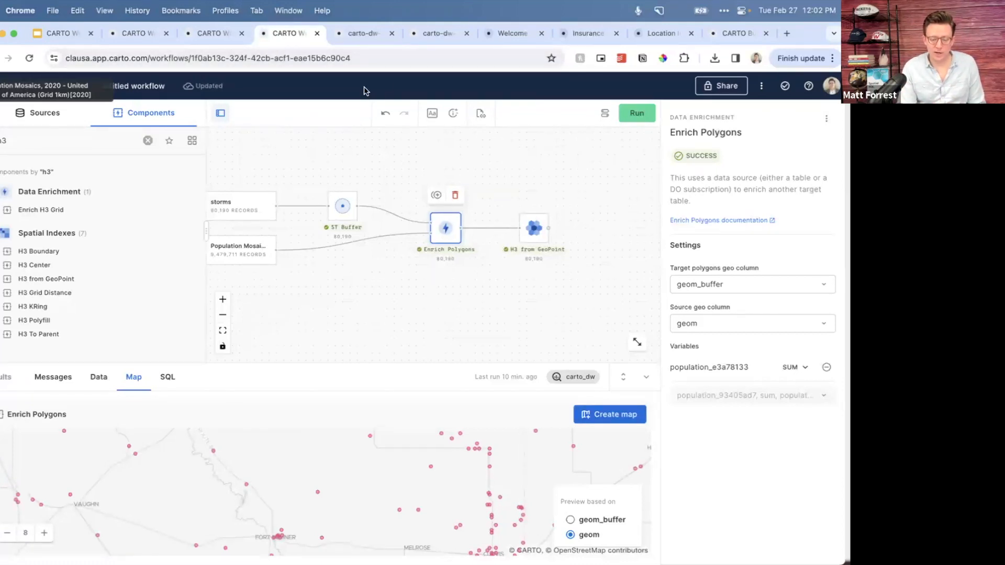
{"action": "left_click", "coordinate": [645, 34]}
- Go from the Academy insurance page to the CARTO Academy home page
{"action": "left_click", "coordinate": [590, 35]}
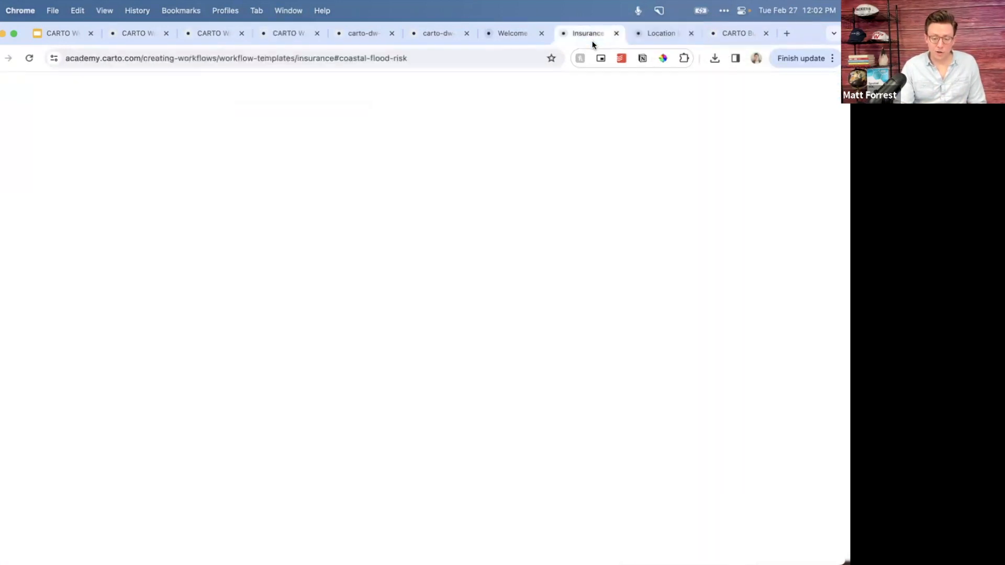
{"action": "left_click", "coordinate": [79, 98]}
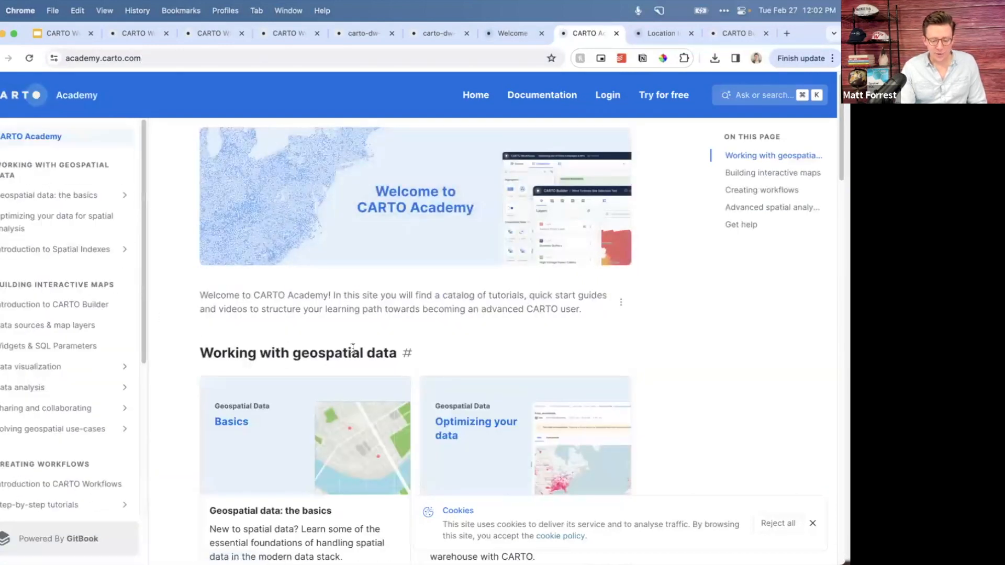
{"action": "scroll", "coordinate": [354, 352], "scroll_direction": "down", "scroll_amount": 5}
{"action": "scroll", "coordinate": [354, 352], "scroll_direction": "down", "scroll_amount": 2}
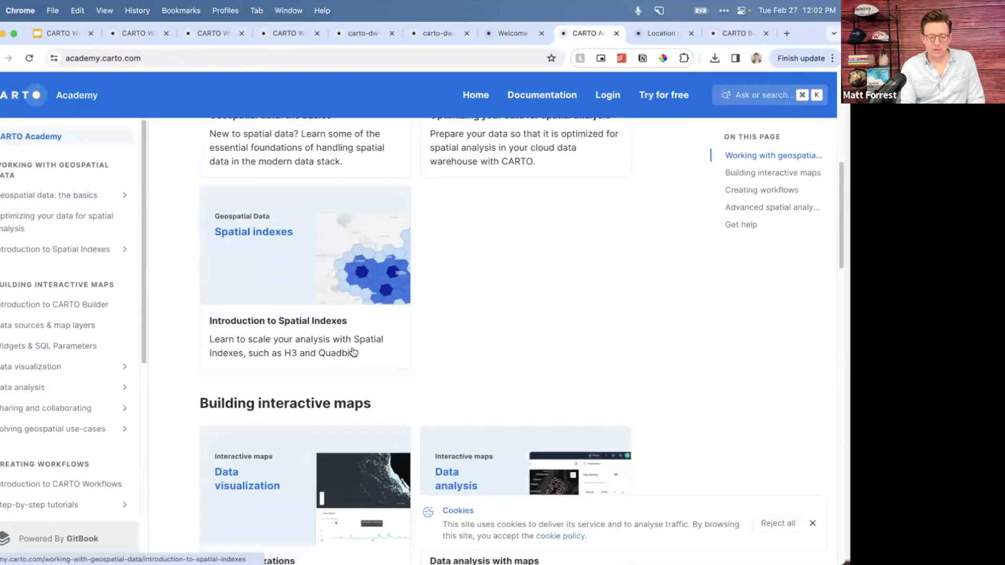
- Scroll through the Introduction to Spatial Indexes article down to S2, then go back to the storm map
{"action": "left_click", "coordinate": [341, 320]}
{"action": "scroll", "coordinate": [299, 274], "scroll_direction": "down", "scroll_amount": 4}
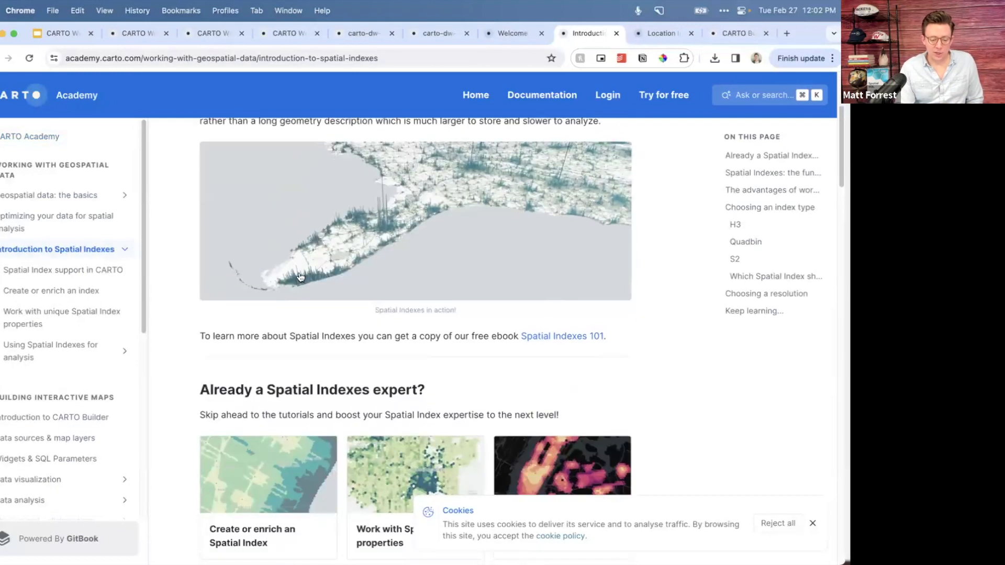
{"action": "scroll", "coordinate": [300, 276], "scroll_direction": "down", "scroll_amount": 13}
{"action": "scroll", "coordinate": [299, 272], "scroll_direction": "down", "scroll_amount": 16}
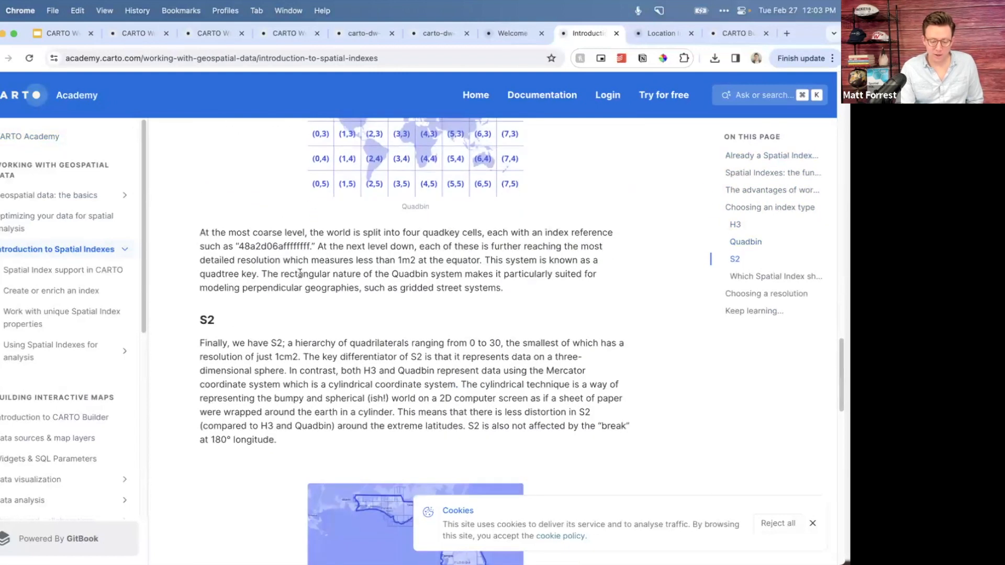
{"action": "scroll", "coordinate": [299, 272], "scroll_direction": "down", "scroll_amount": 5}
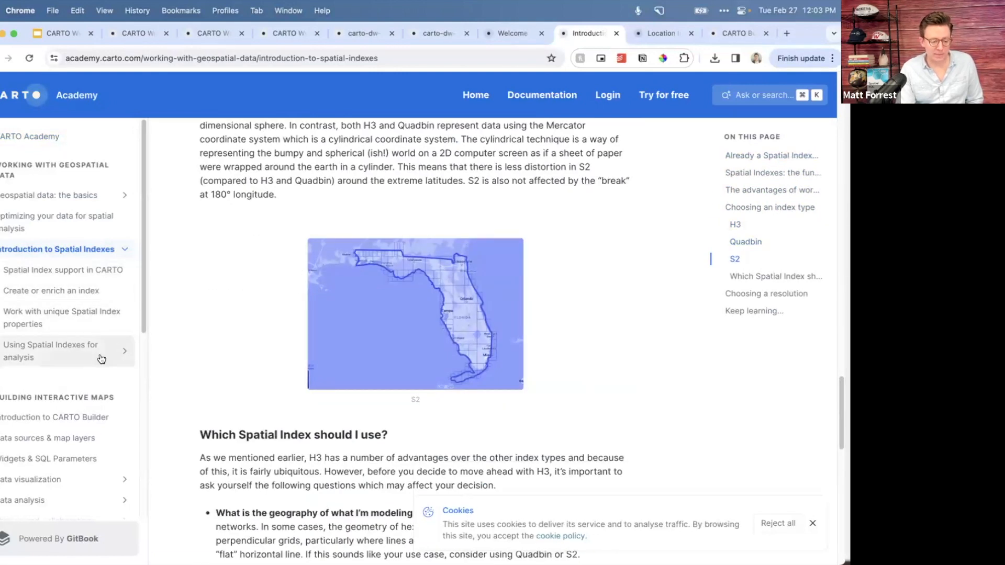
{"action": "scroll", "coordinate": [101, 360], "scroll_direction": "down", "scroll_amount": 6}
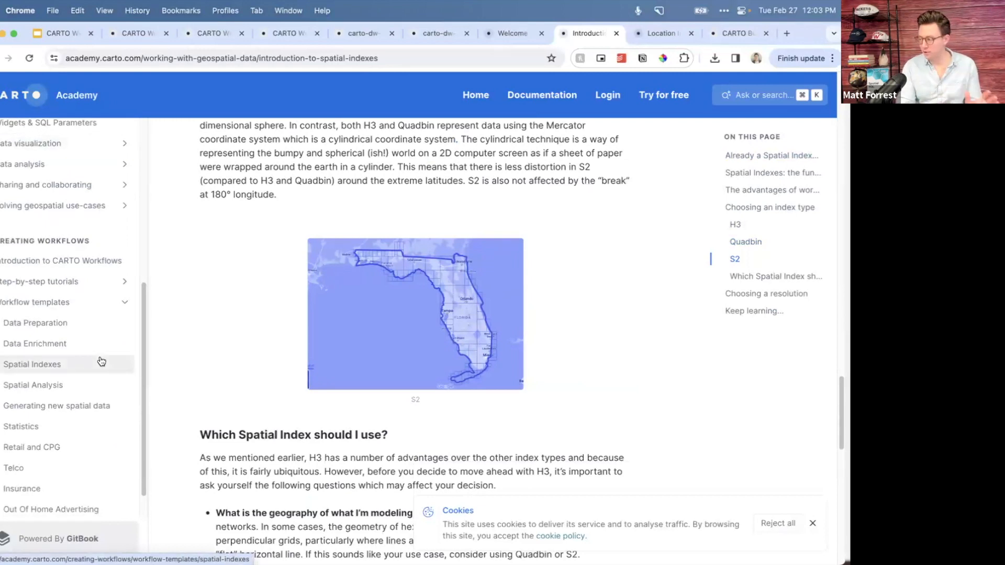
{"action": "left_click", "coordinate": [649, 37]}
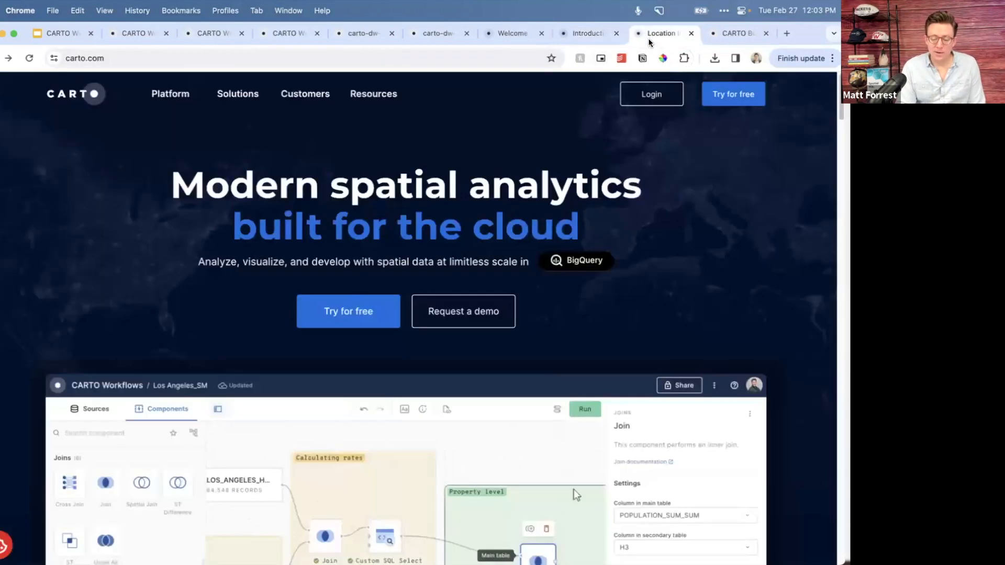
{"action": "left_click", "coordinate": [732, 34]}
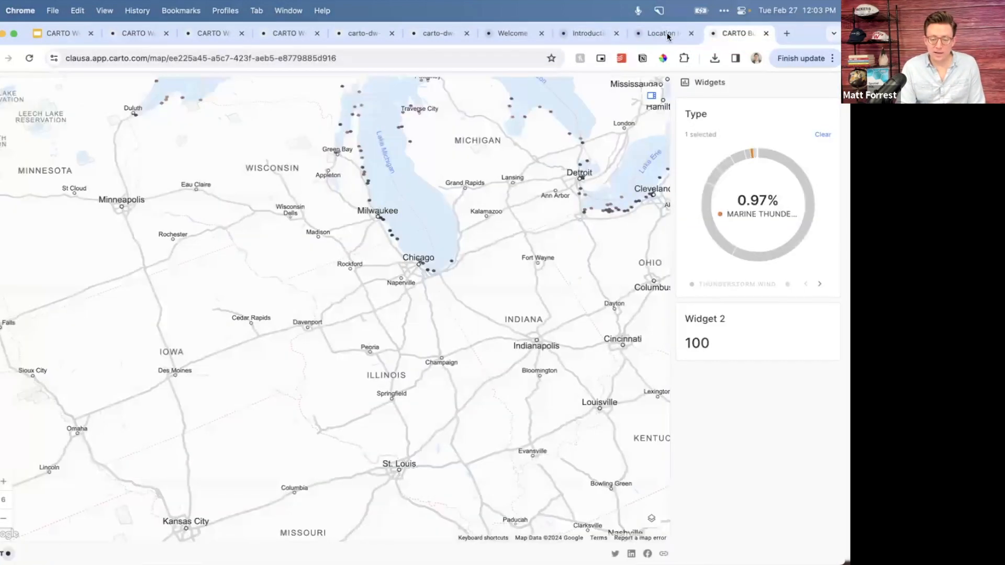
- Browse the Analytics Toolbox docs down to the BigQuery Guides page
{"action": "left_click", "coordinate": [510, 45]}
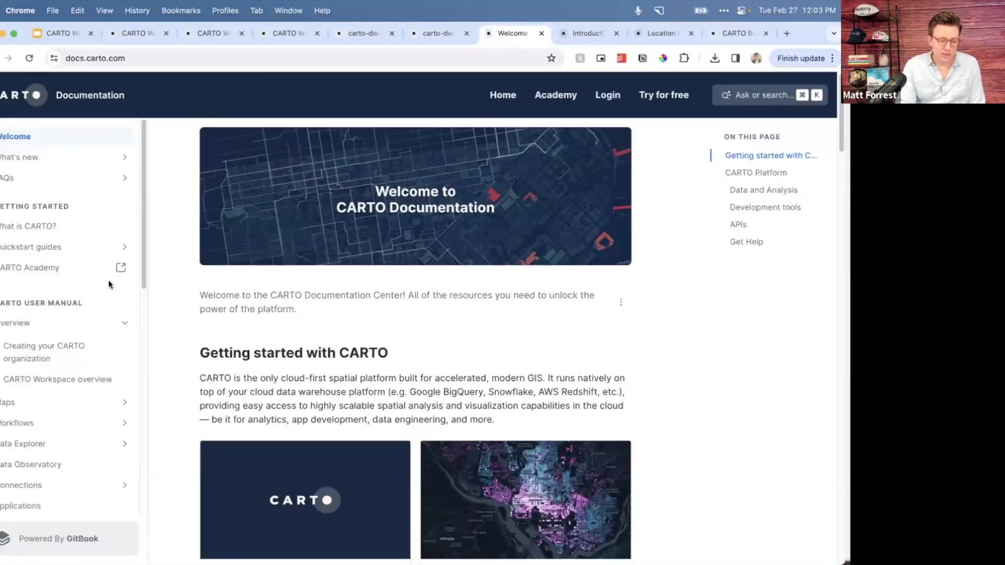
{"action": "scroll", "coordinate": [108, 282], "scroll_direction": "down", "scroll_amount": 10}
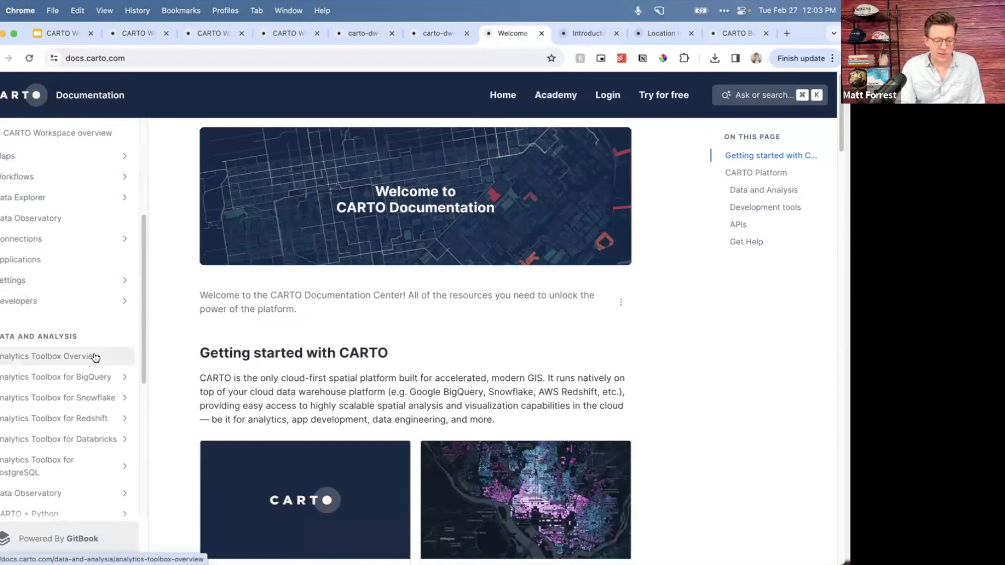
{"action": "left_click", "coordinate": [95, 357]}
{"action": "scroll", "coordinate": [505, 291], "scroll_direction": "down", "scroll_amount": 5}
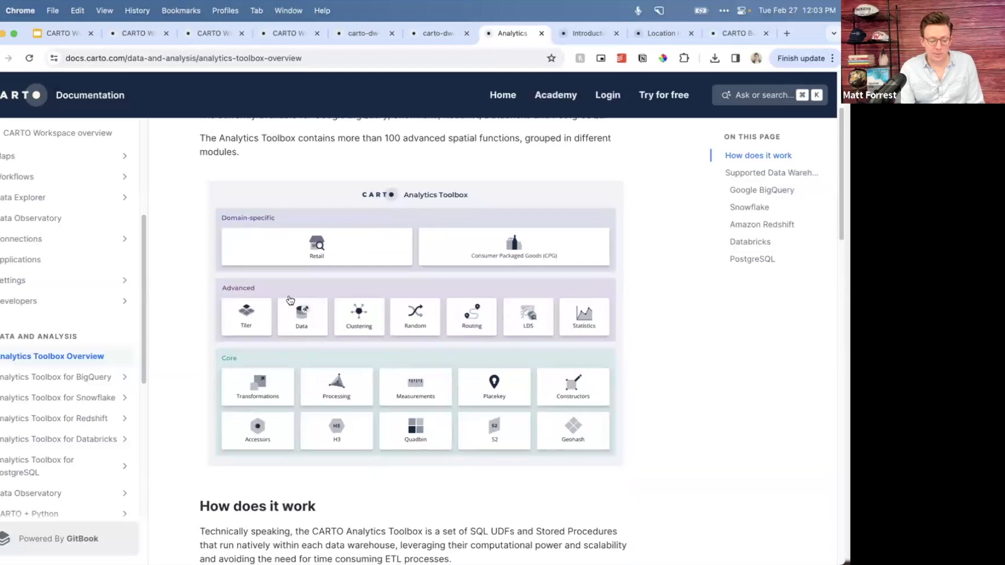
{"action": "scroll", "coordinate": [84, 374], "scroll_direction": "down", "scroll_amount": 2}
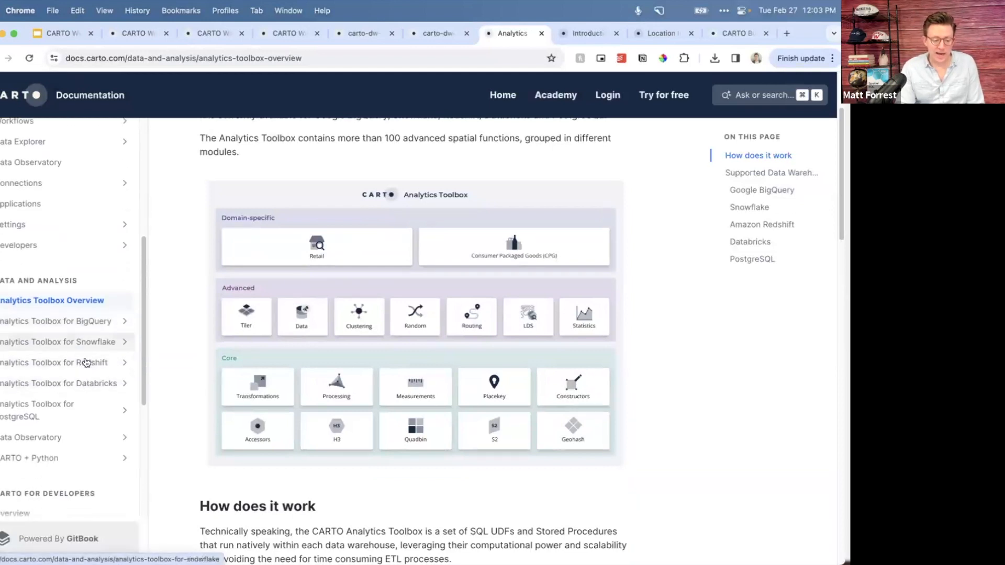
{"action": "left_click", "coordinate": [85, 321]}
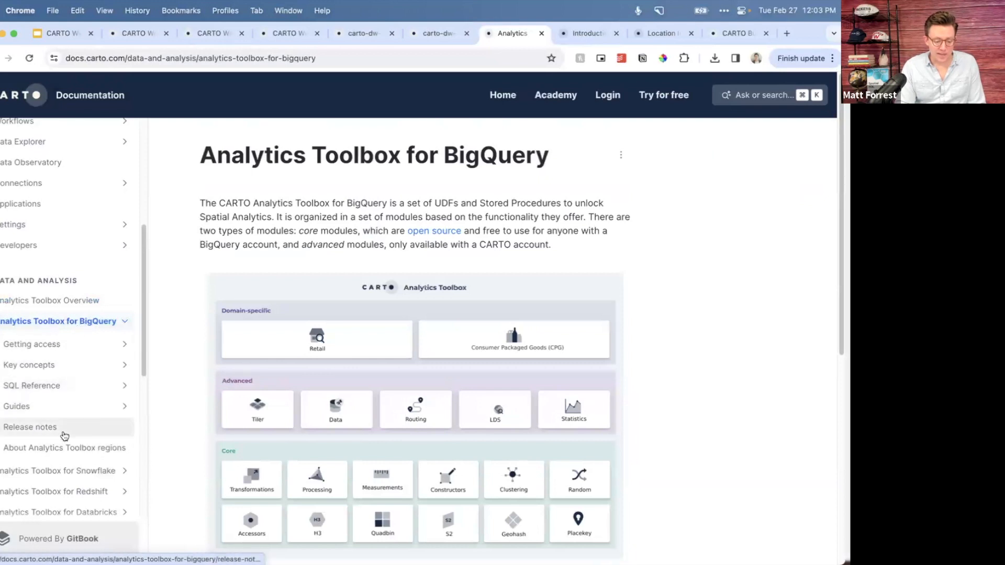
{"action": "left_click", "coordinate": [58, 407]}
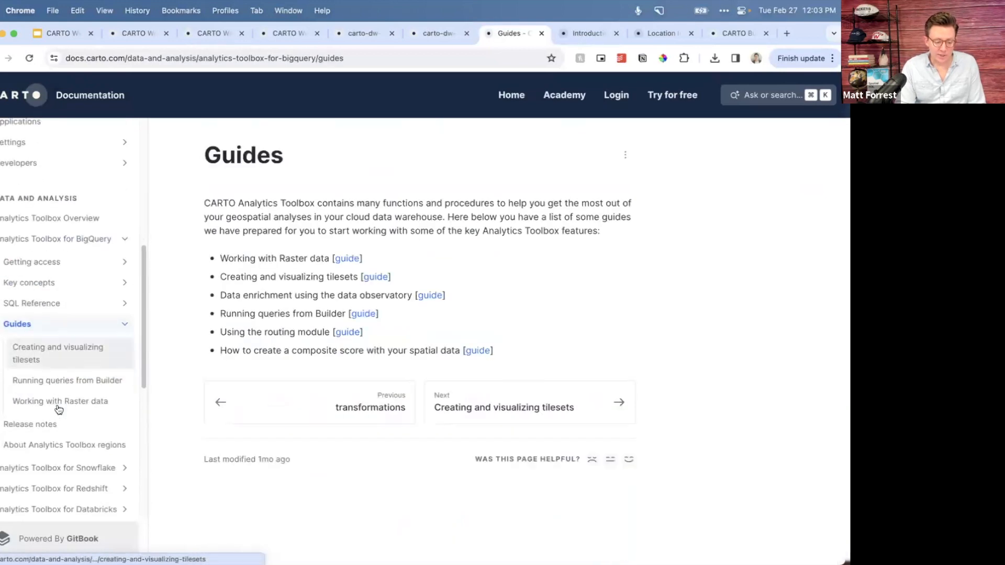
{"action": "scroll", "coordinate": [71, 314], "scroll_direction": "down", "scroll_amount": 3}
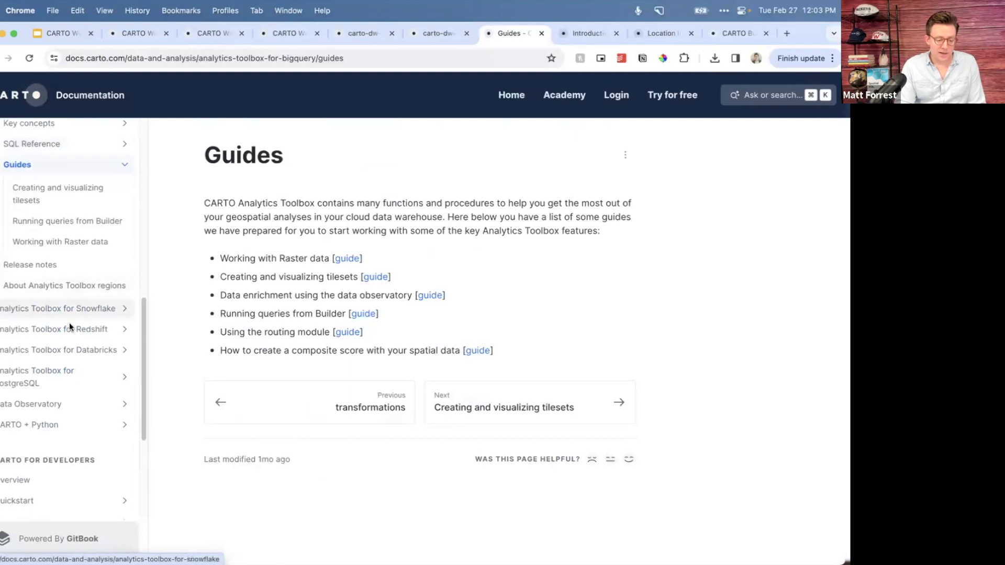
{"action": "scroll", "coordinate": [68, 401], "scroll_direction": "down", "scroll_amount": 1}
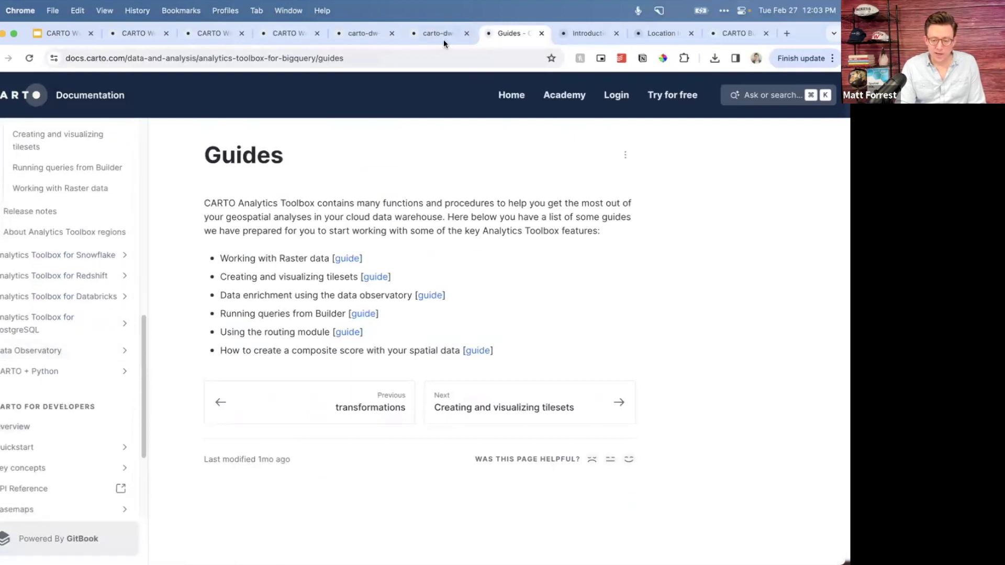
- In Academy's BigQuery tutorials, view the Berlin POI autocorrelation tutorial, then the space-time hotspot one
{"action": "left_click", "coordinate": [574, 32]}
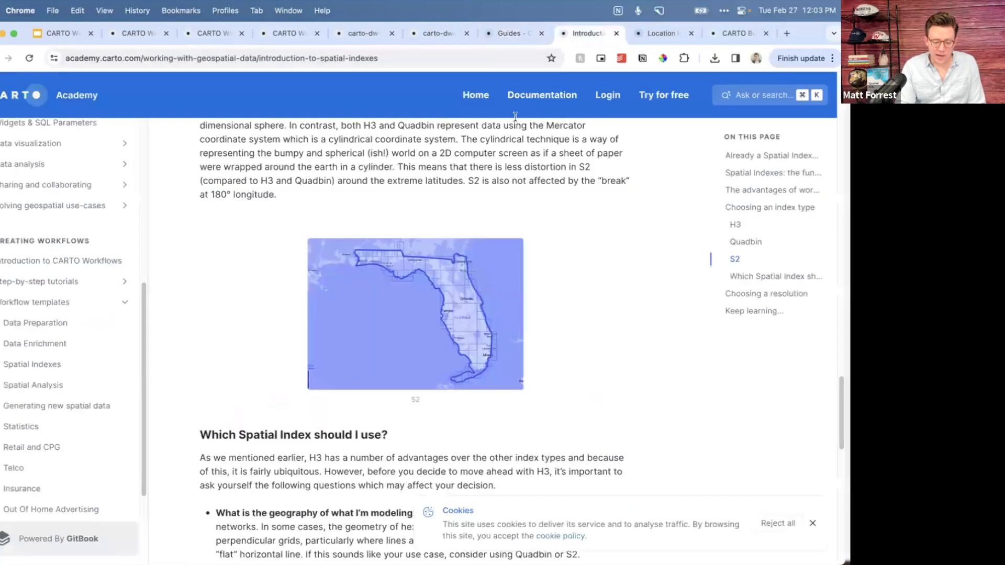
{"action": "scroll", "coordinate": [94, 246], "scroll_direction": "down", "scroll_amount": 3}
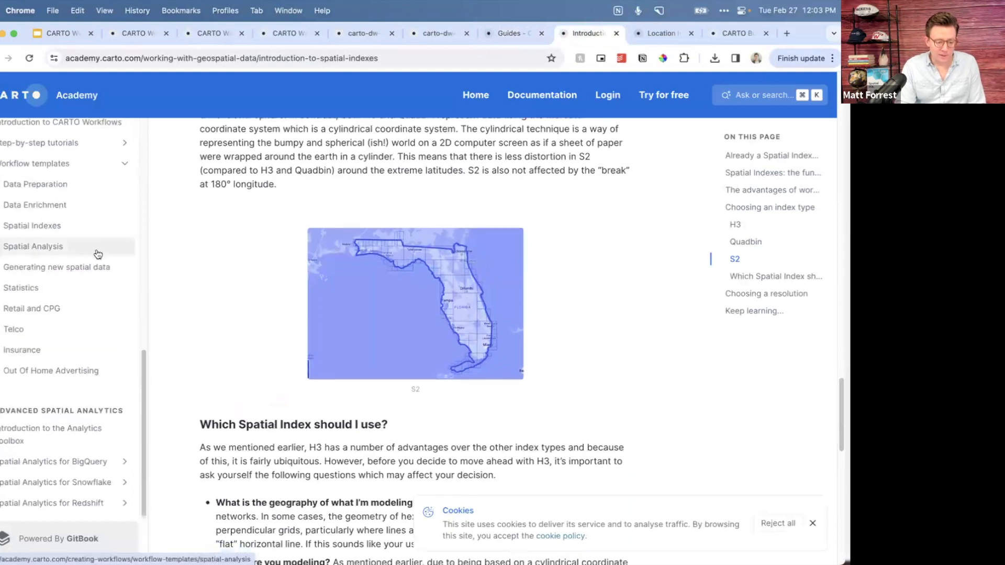
{"action": "left_click", "coordinate": [101, 459]}
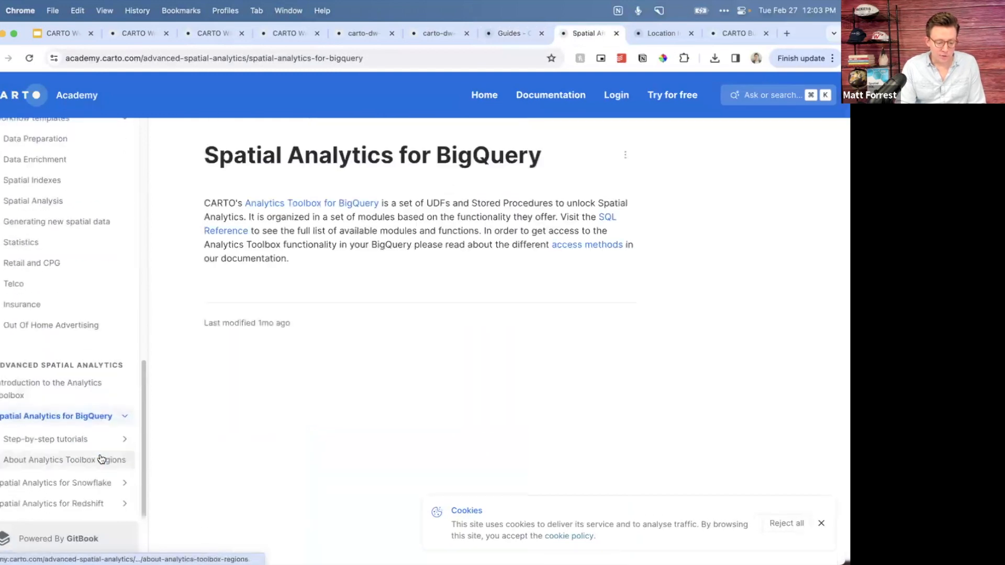
{"action": "left_click", "coordinate": [97, 441]}
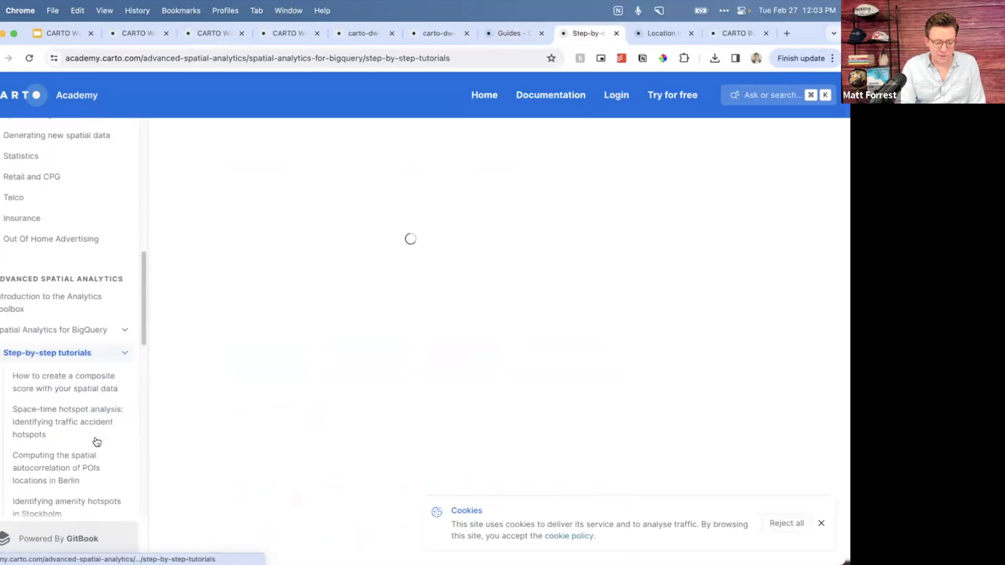
{"action": "left_click", "coordinate": [85, 373]}
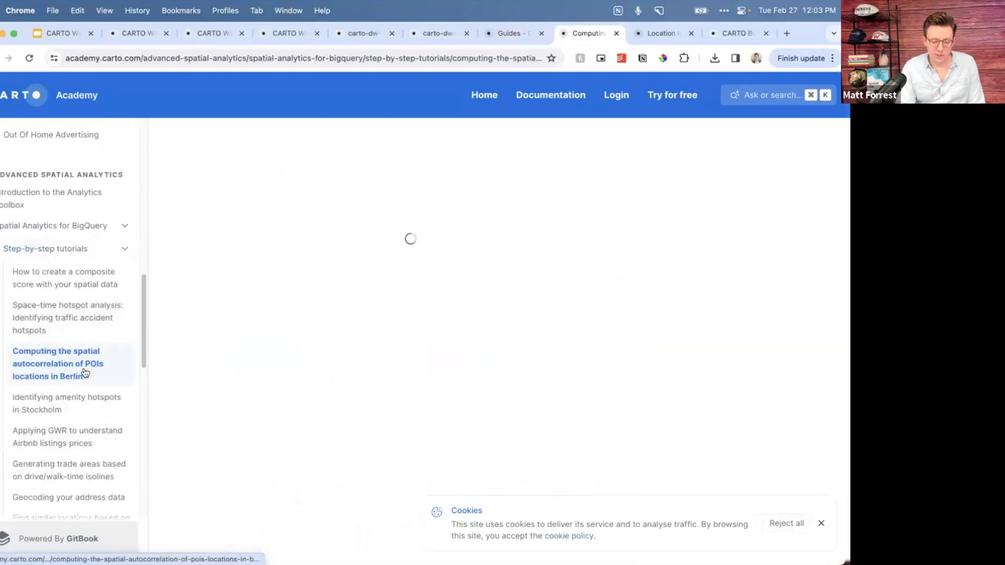
{"action": "scroll", "coordinate": [304, 338], "scroll_direction": "down", "scroll_amount": 3}
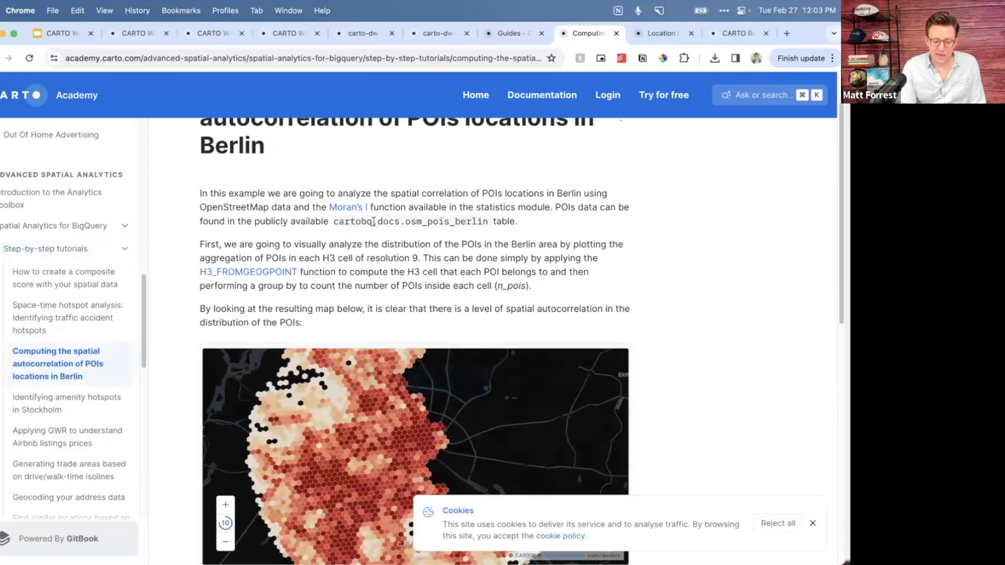
{"action": "scroll", "coordinate": [365, 285], "scroll_direction": "down", "scroll_amount": 5}
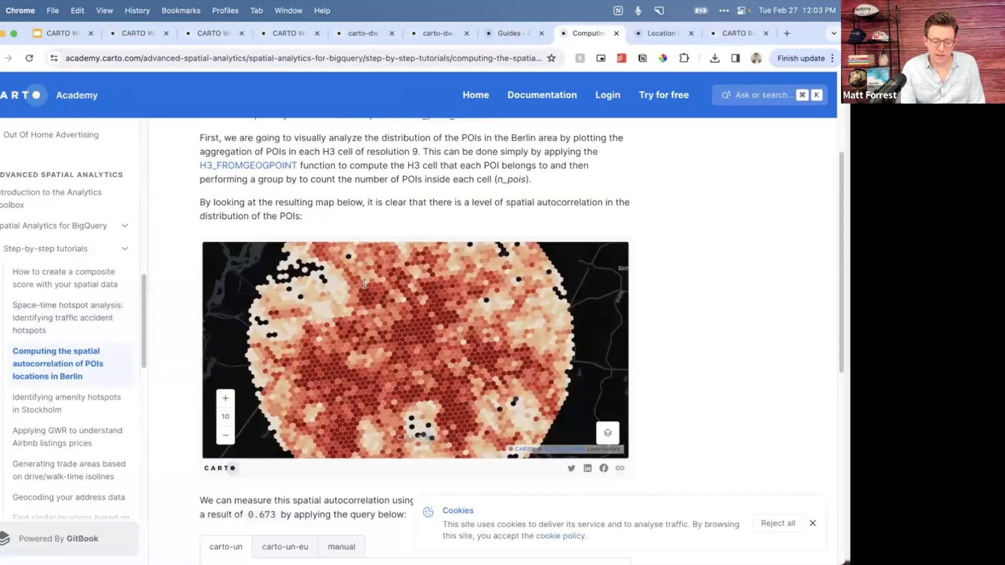
{"action": "scroll", "coordinate": [342, 457], "scroll_direction": "down", "scroll_amount": 4}
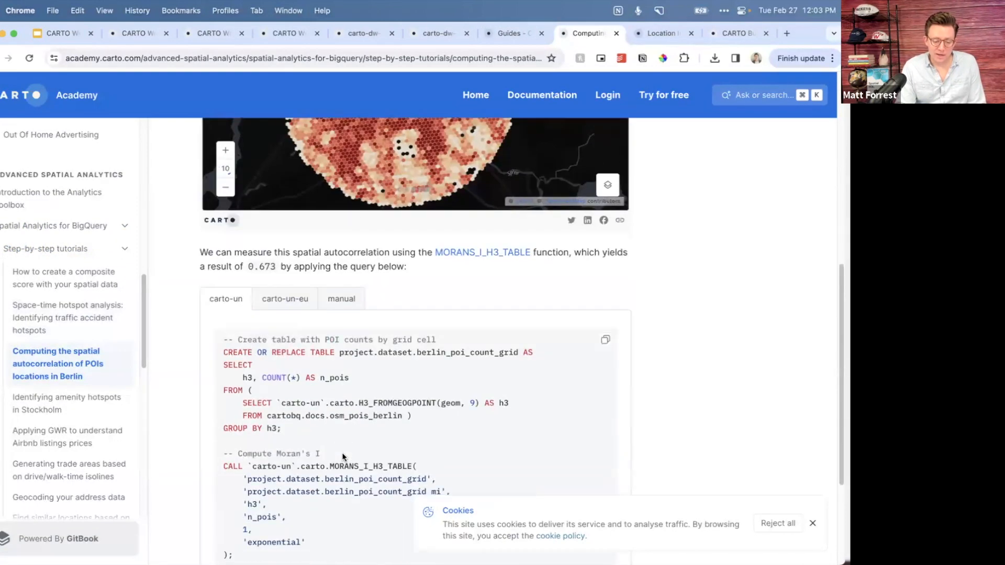
{"action": "left_click", "coordinate": [84, 326]}
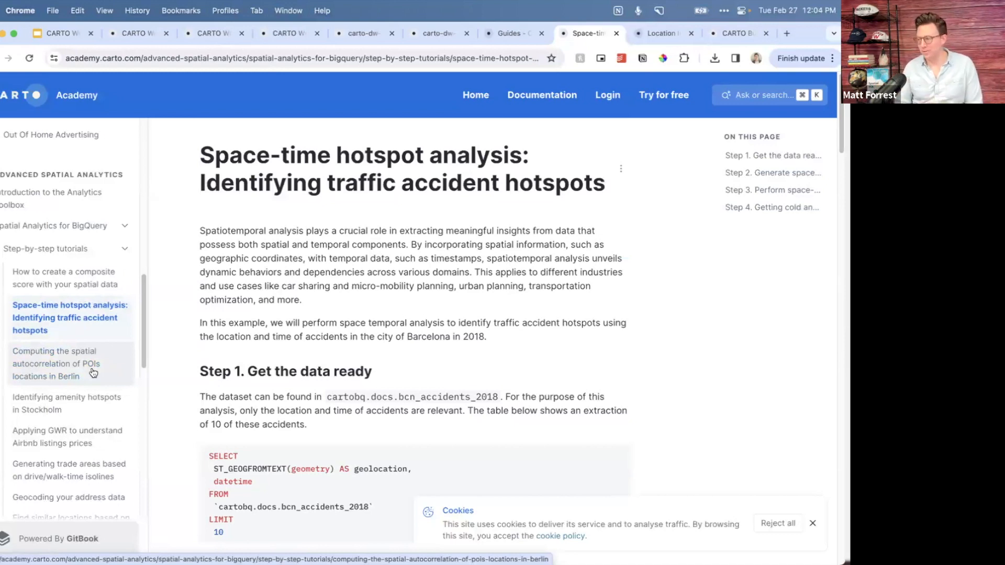
- Dismiss a stray search overlay, glance at the Guides page, and scroll back up the hotspot tutorial
{"action": "key", "text": "shift+super+k"}
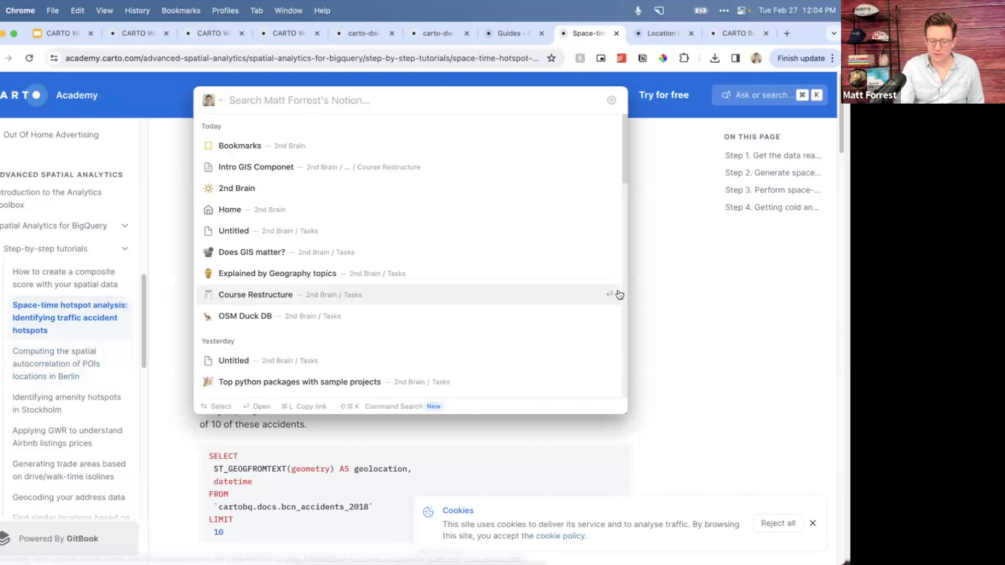
{"action": "left_click", "coordinate": [683, 292]}
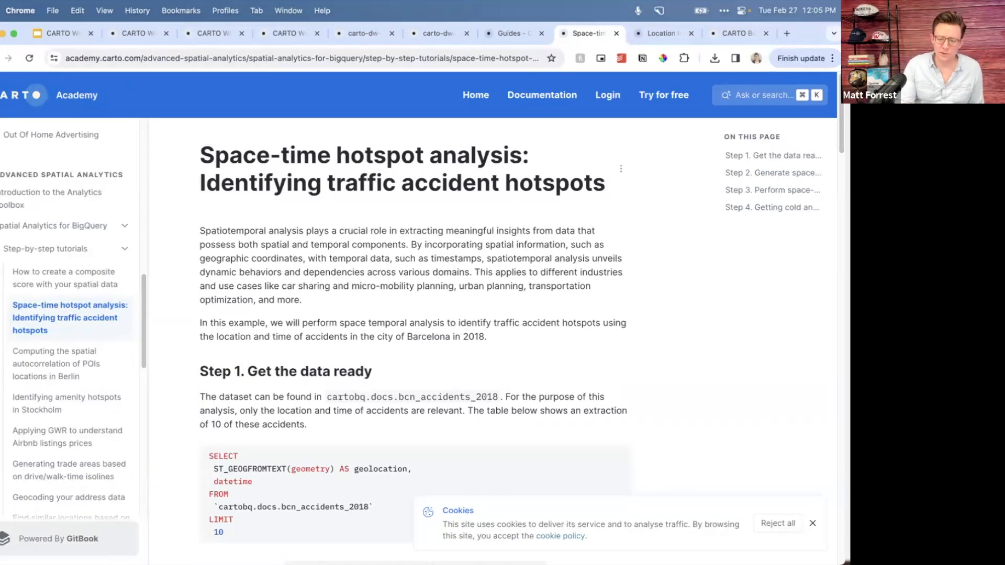
{"action": "left_click", "coordinate": [511, 33]}
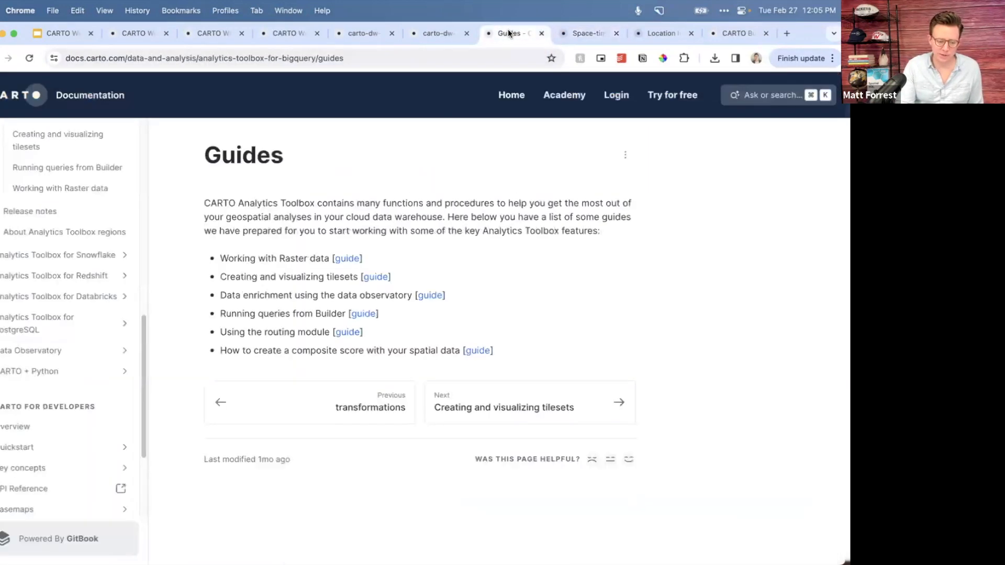
{"action": "left_click", "coordinate": [586, 33]}
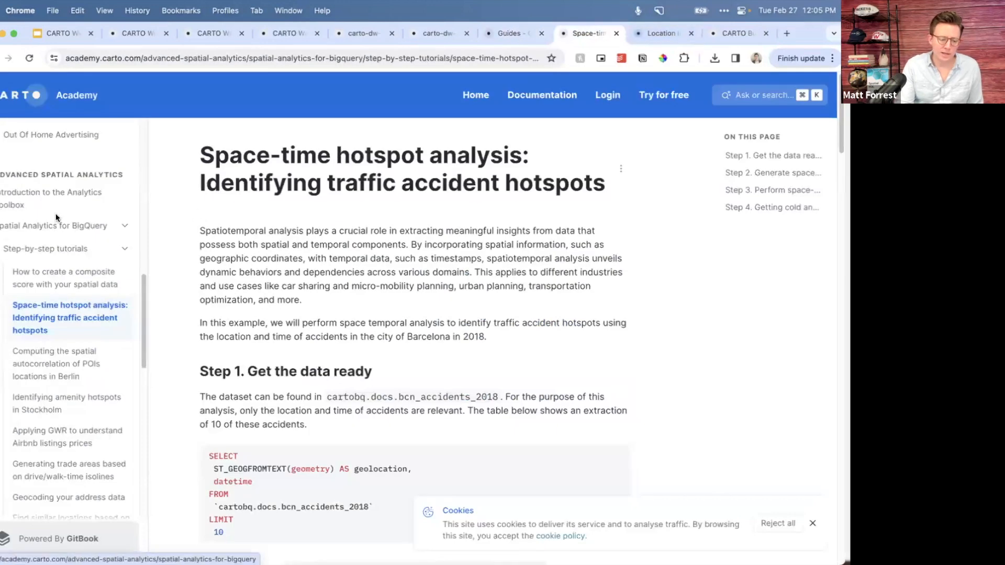
{"action": "scroll", "coordinate": [56, 218], "scroll_direction": "up", "scroll_amount": 3}
{"action": "scroll", "coordinate": [47, 231], "scroll_direction": "up", "scroll_amount": 2}
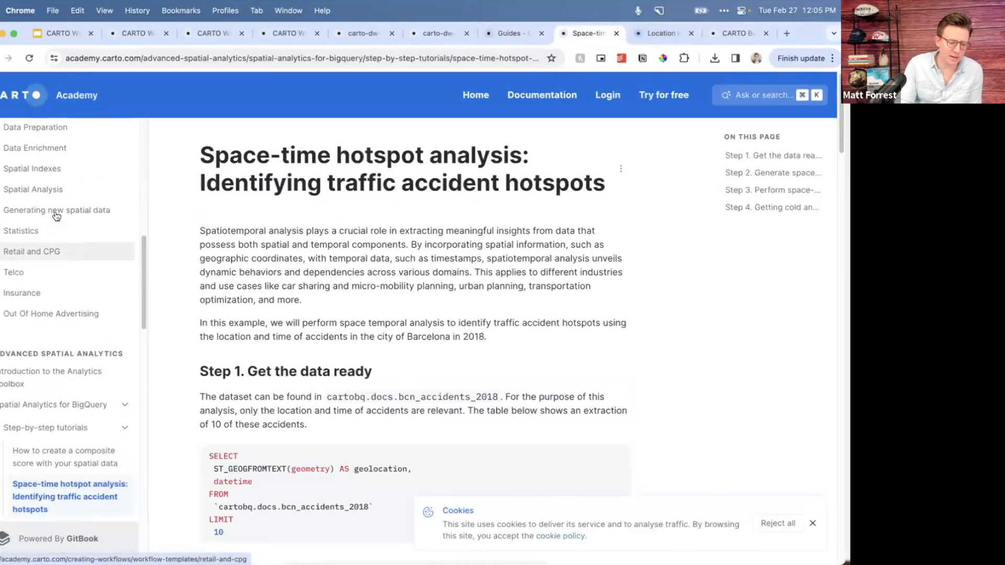
- Open the Retail and CPG templates and scroll to the Commercial Hotspot Analysis Pizza Hut example
{"action": "left_click", "coordinate": [41, 245]}
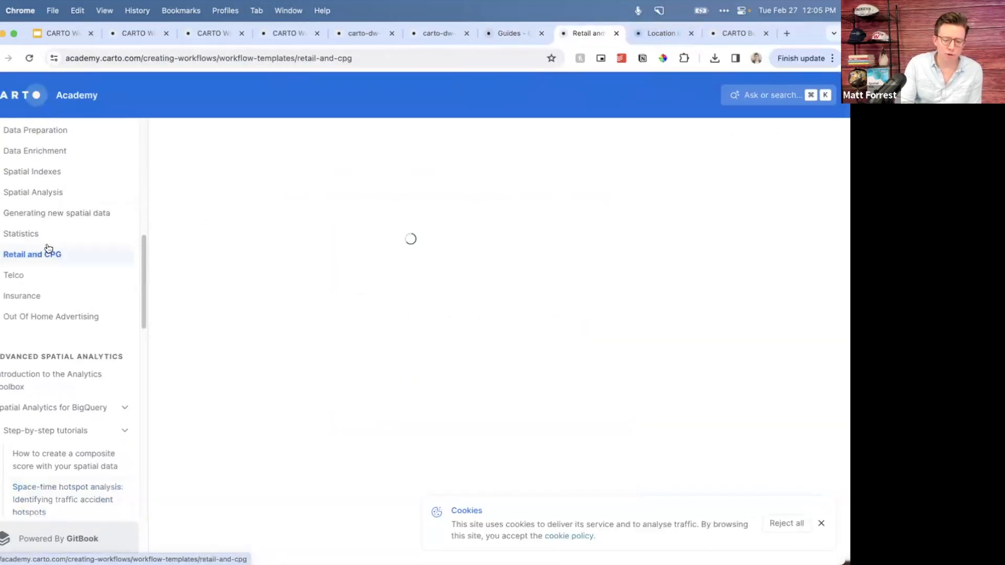
{"action": "scroll", "coordinate": [432, 241], "scroll_direction": "down", "scroll_amount": 1}
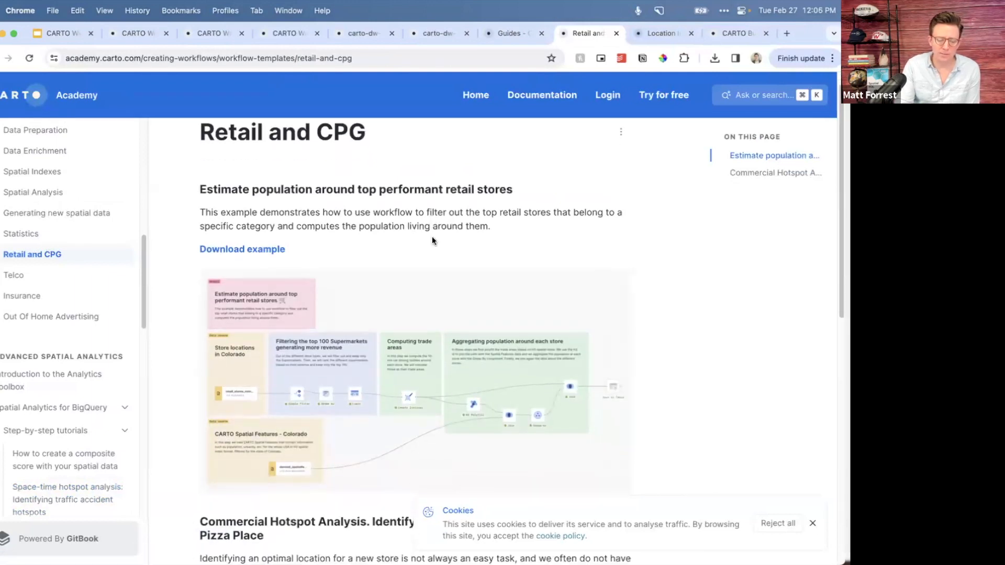
{"action": "scroll", "coordinate": [432, 240], "scroll_direction": "down", "scroll_amount": 1}
{"action": "scroll", "coordinate": [369, 242], "scroll_direction": "down", "scroll_amount": 2}
{"action": "scroll", "coordinate": [371, 264], "scroll_direction": "up", "scroll_amount": 2}
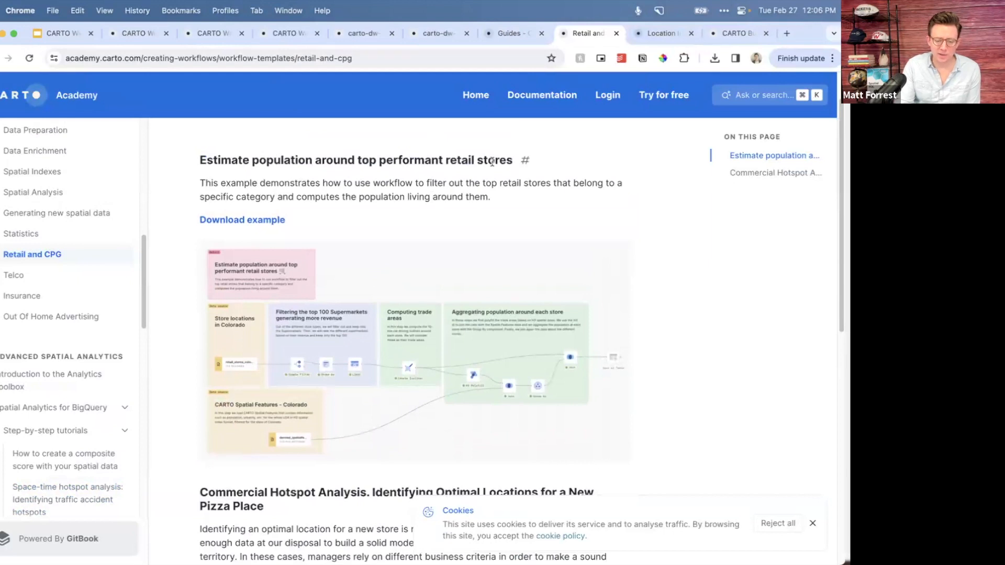
{"action": "scroll", "coordinate": [279, 341], "scroll_direction": "down", "scroll_amount": 7}
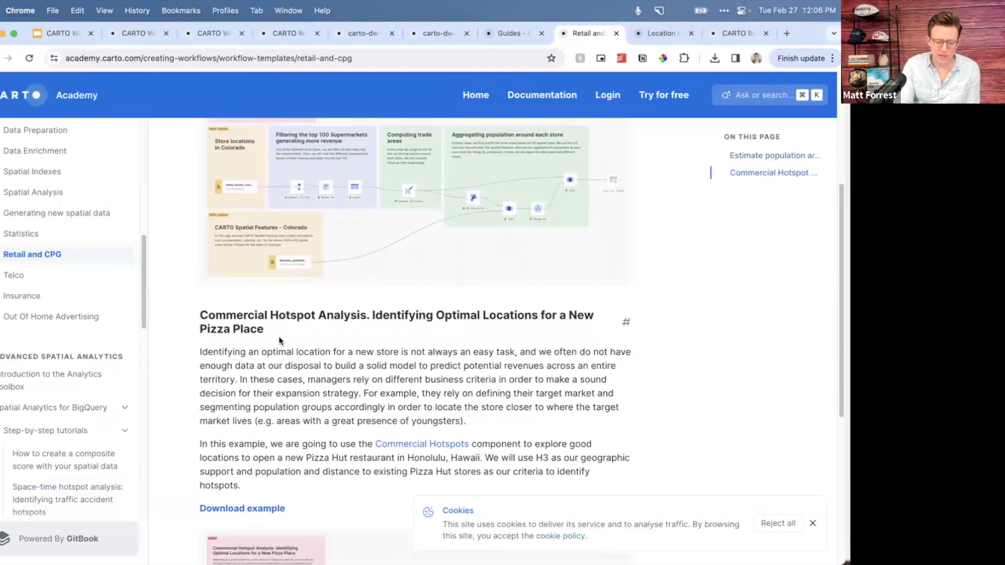
{"action": "scroll", "coordinate": [272, 338], "scroll_direction": "down", "scroll_amount": 10}
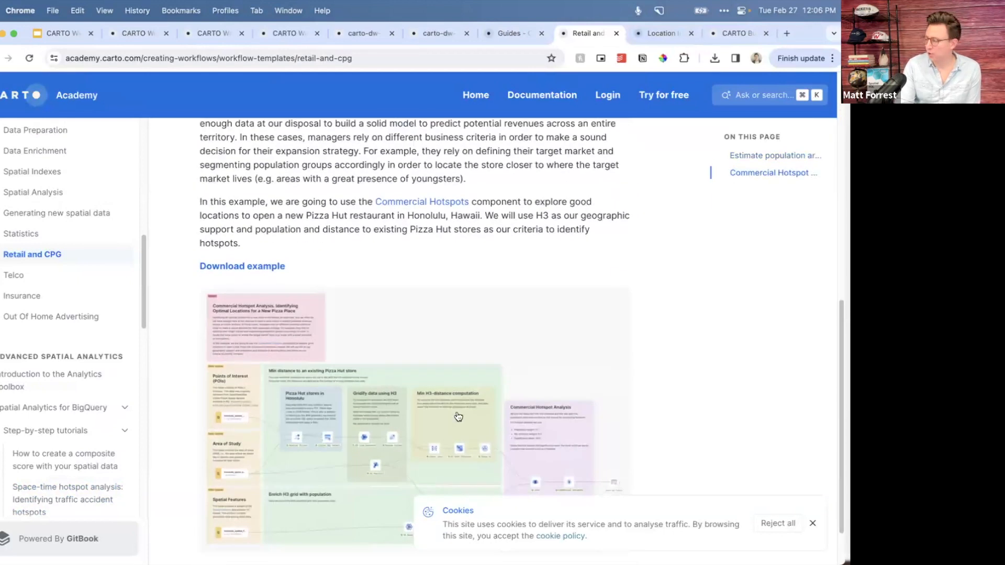
{"action": "scroll", "coordinate": [491, 398], "scroll_direction": "down", "scroll_amount": 1}
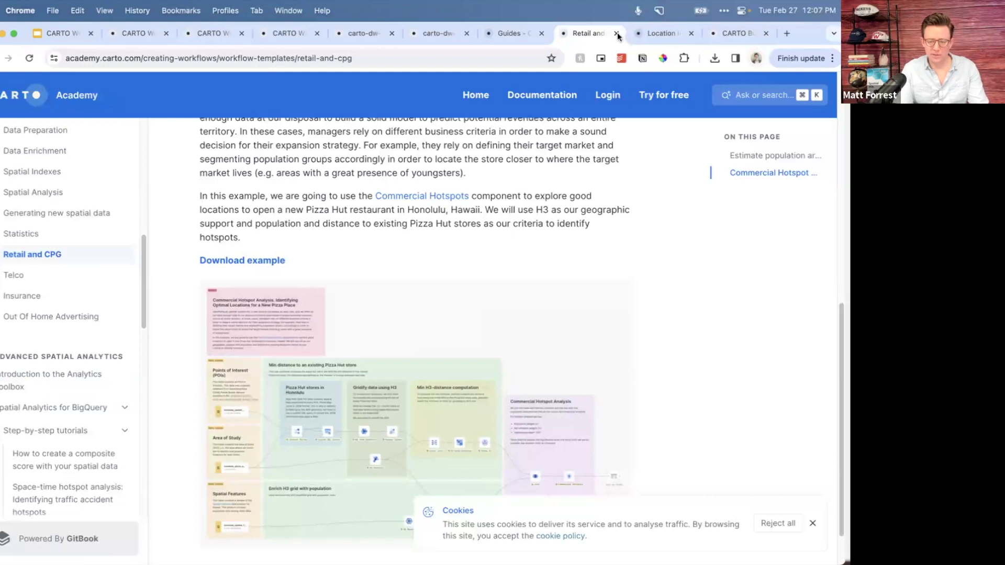
- Open the Utilities industry page from the carto.com Solutions menu
{"action": "left_click", "coordinate": [671, 32]}
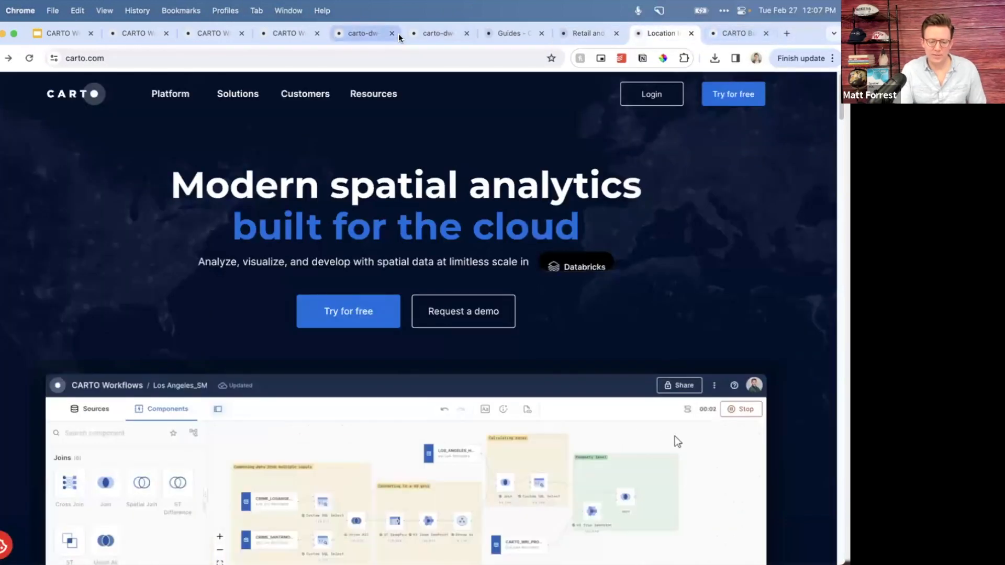
{"action": "mouse_move", "coordinate": [234, 97]}
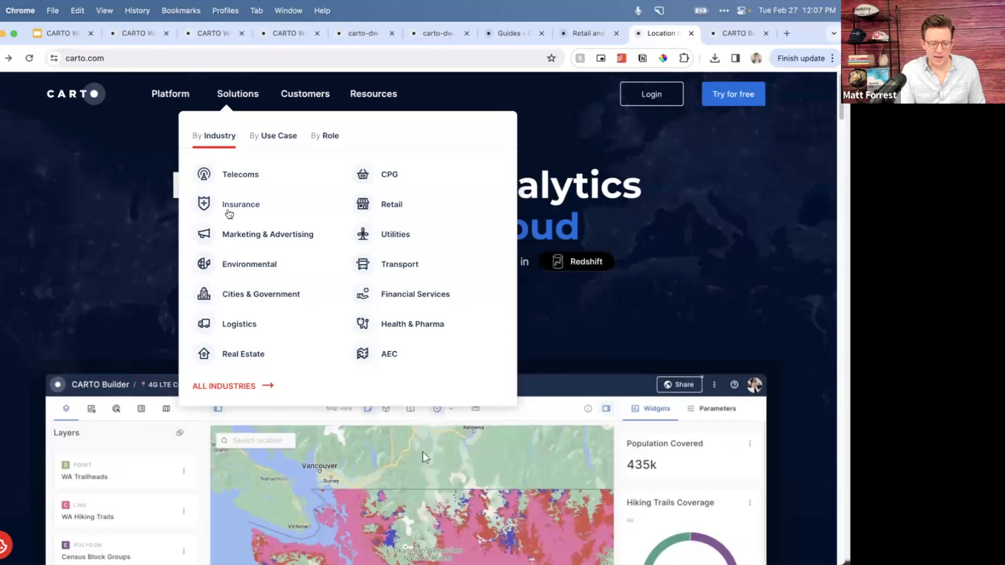
{"action": "left_click", "coordinate": [392, 237]}
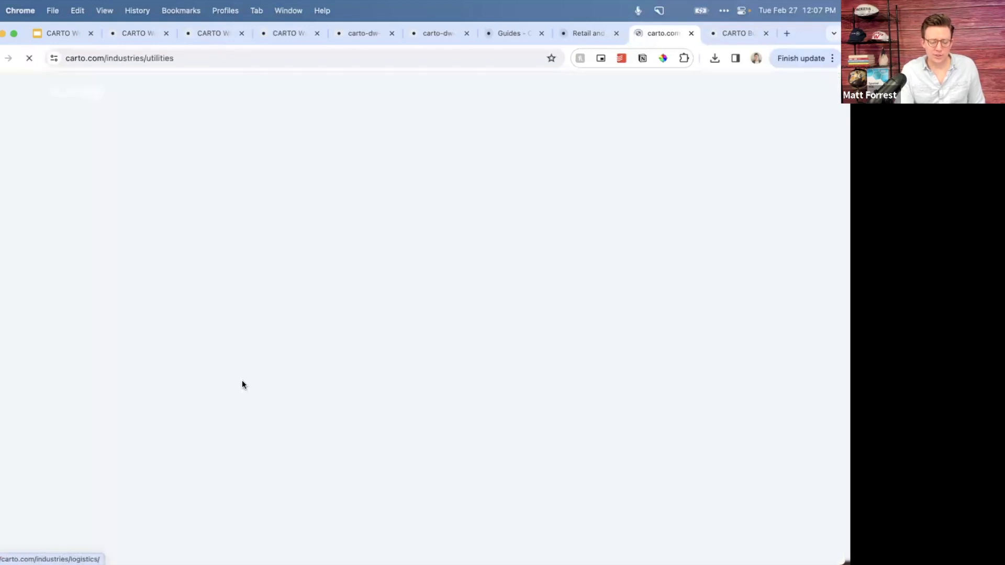
- Scroll through the Utilities use cases to Network Planning, then return to the carto.com homepage
{"action": "scroll", "coordinate": [241, 405], "scroll_direction": "down", "scroll_amount": 4}
{"action": "scroll", "coordinate": [239, 404], "scroll_direction": "down", "scroll_amount": 12}
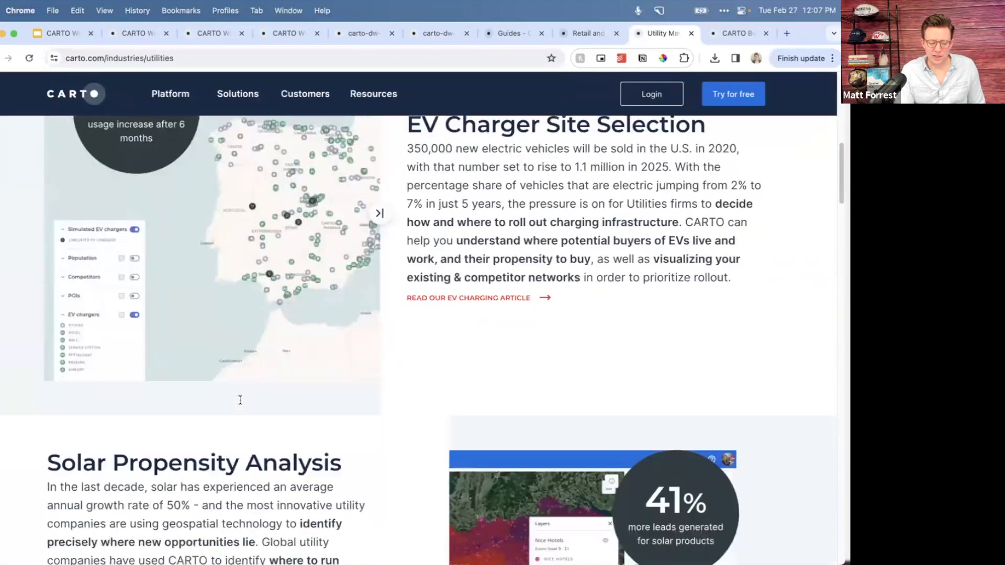
{"action": "scroll", "coordinate": [240, 404], "scroll_direction": "down", "scroll_amount": 5}
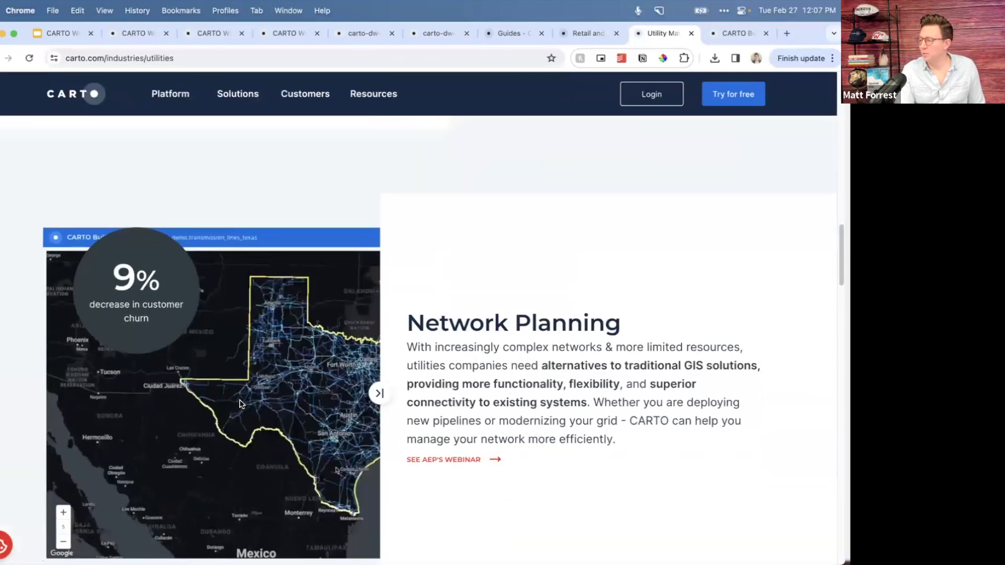
{"action": "scroll", "coordinate": [240, 404], "scroll_direction": "up", "scroll_amount": 5}
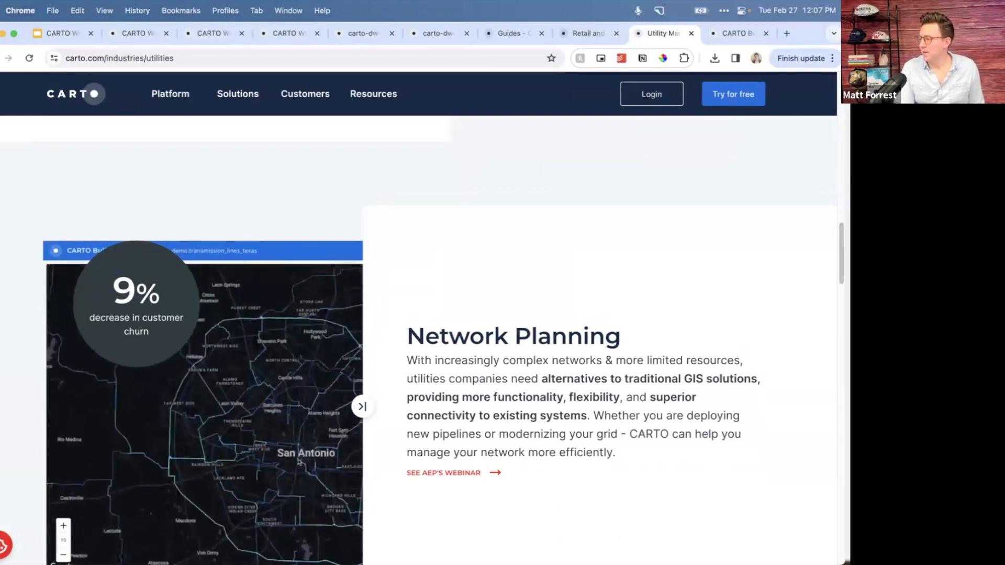
{"action": "mouse_move", "coordinate": [300, 464]}
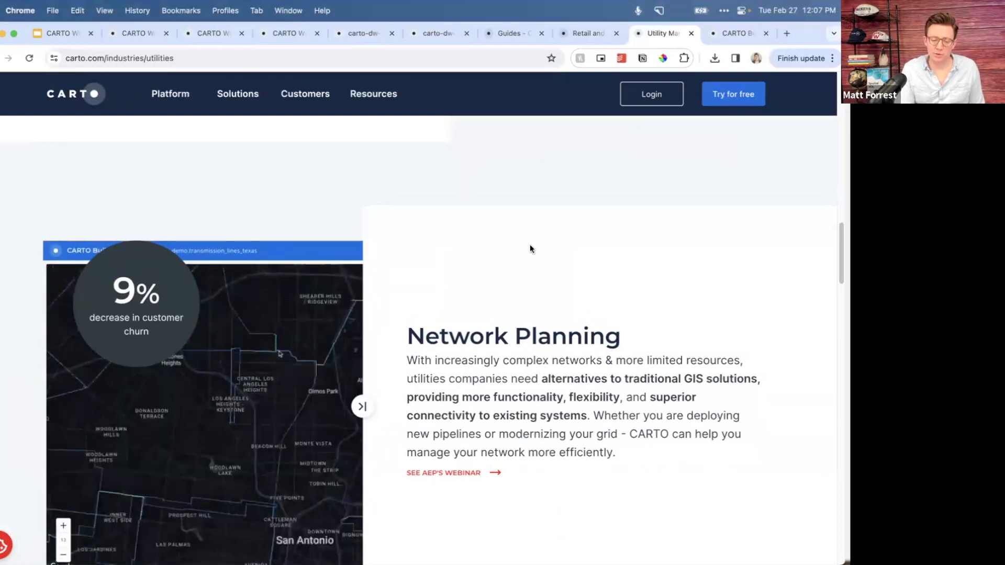
{"action": "left_click", "coordinate": [84, 95]}
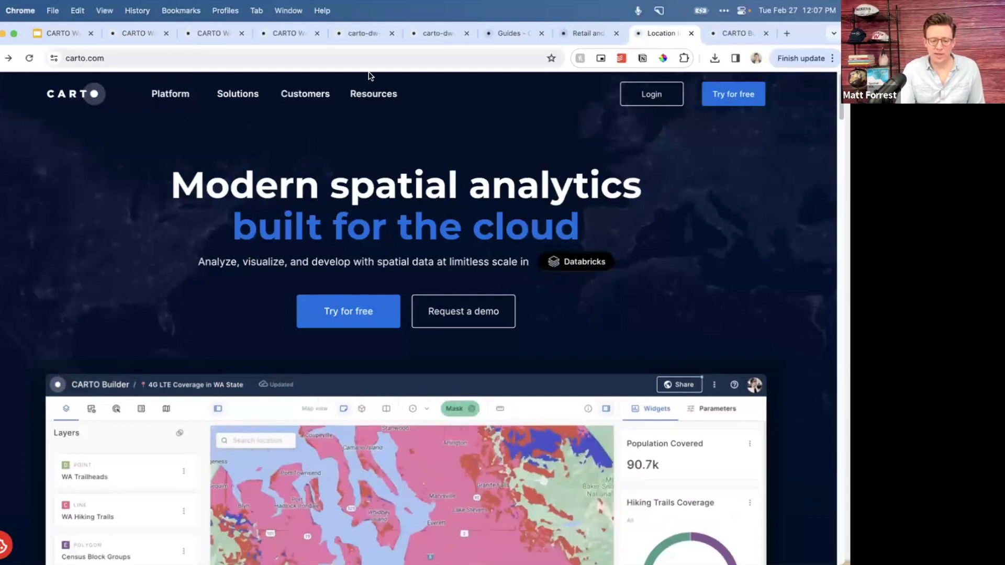
- Go from the open workflow tabs to the Workflows list and open the Developers page
{"action": "left_click", "coordinate": [288, 33]}
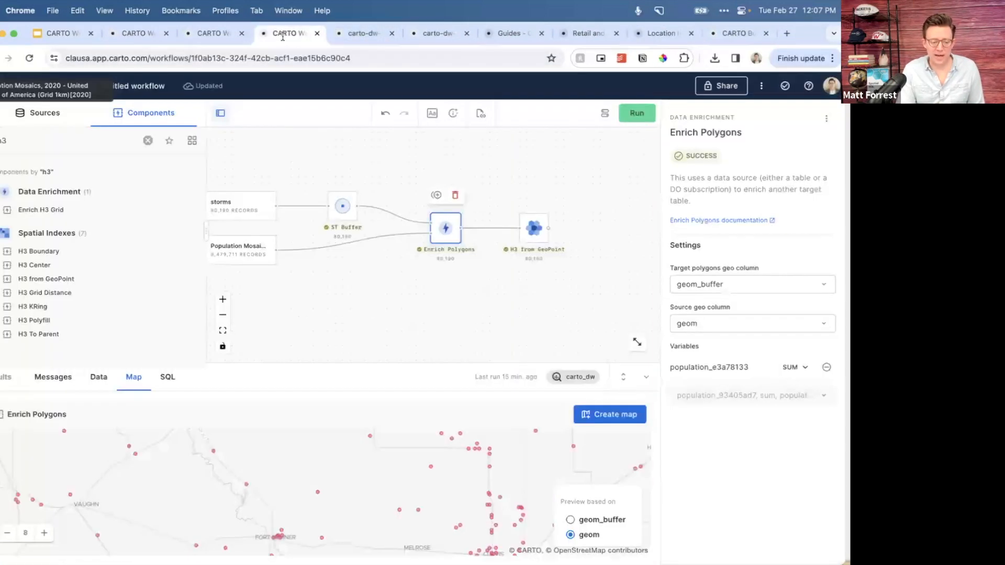
{"action": "left_click", "coordinate": [209, 33]}
{"action": "left_click", "coordinate": [134, 33]}
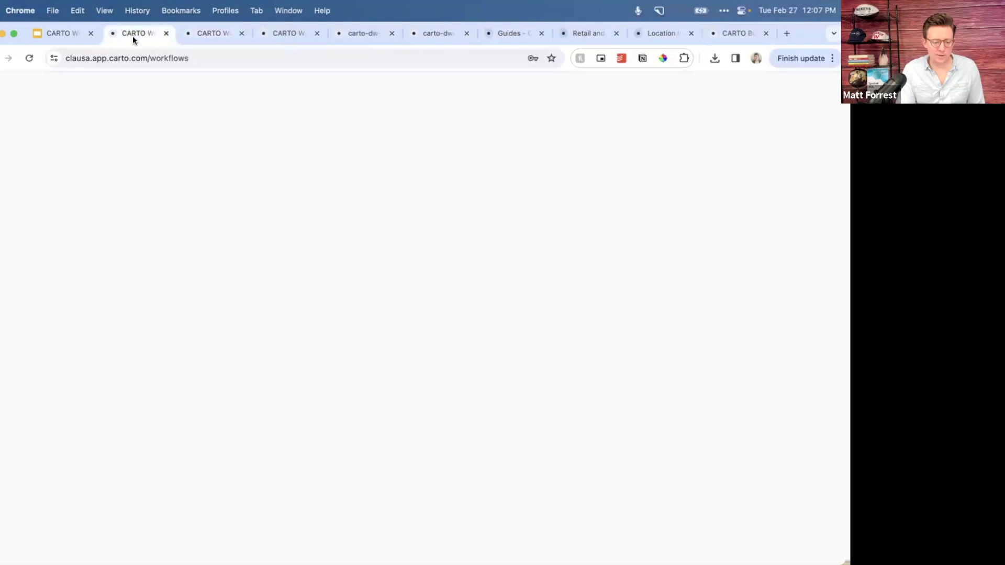
{"action": "left_click", "coordinate": [11, 295]}
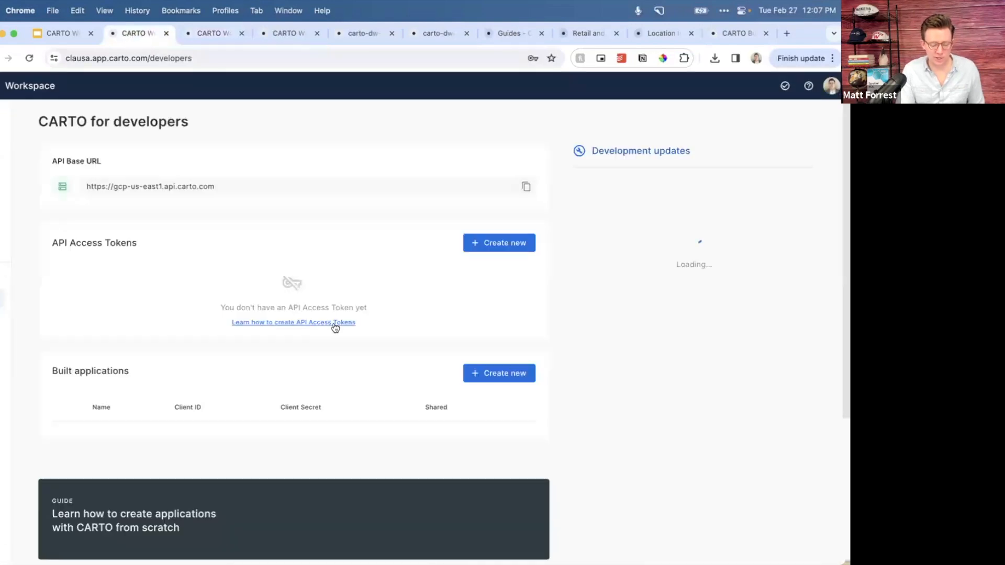
- Review API access tokens, built applications and featured documentation, then return to the Retail and CPG Academy page
{"action": "scroll", "coordinate": [323, 282], "scroll_direction": "down", "scroll_amount": 1}
{"action": "scroll", "coordinate": [323, 281], "scroll_direction": "up", "scroll_amount": 1}
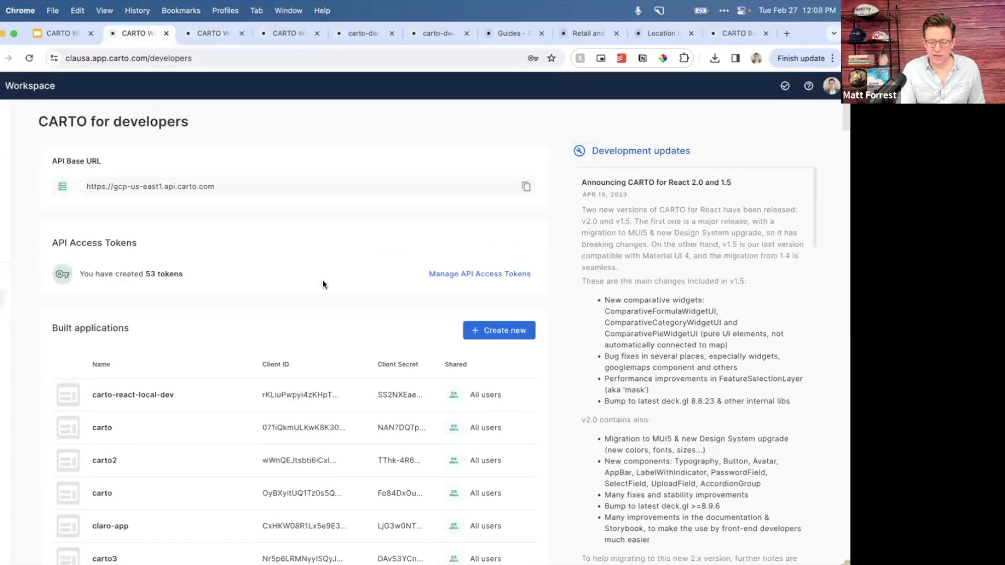
{"action": "scroll", "coordinate": [719, 276], "scroll_direction": "down", "scroll_amount": 5}
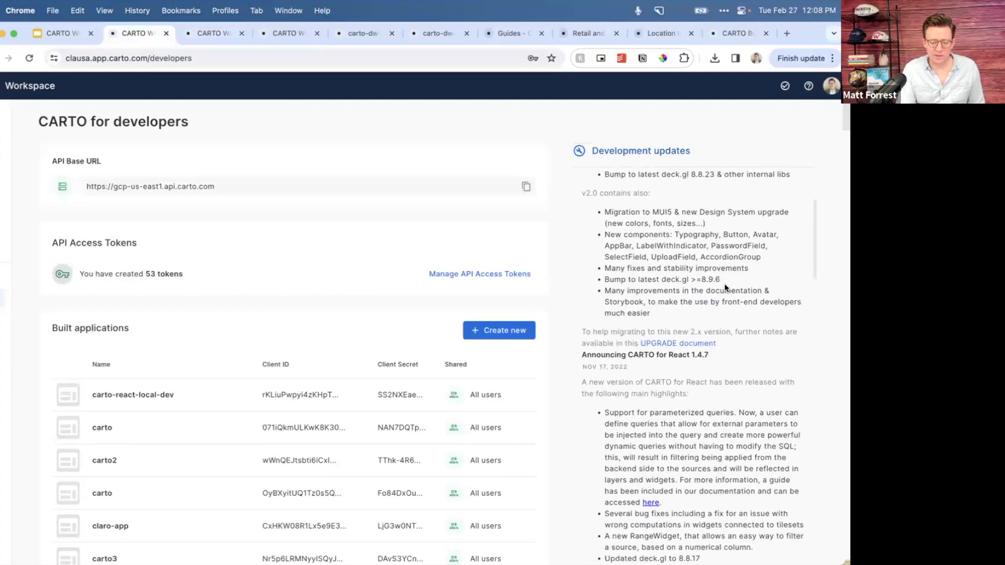
{"action": "scroll", "coordinate": [438, 321], "scroll_direction": "down", "scroll_amount": 4}
{"action": "scroll", "coordinate": [438, 321], "scroll_direction": "down", "scroll_amount": 15}
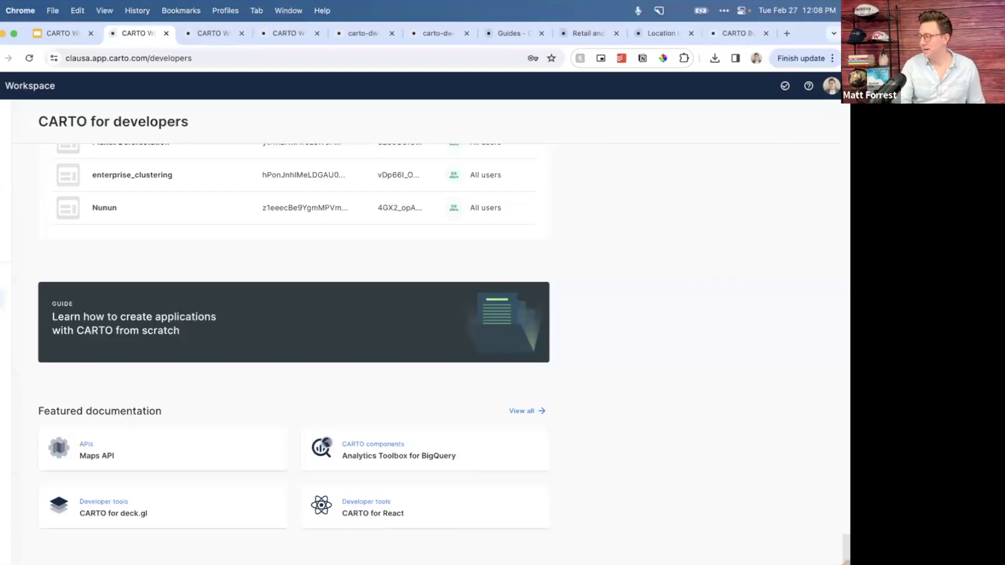
{"action": "left_click", "coordinate": [661, 34]}
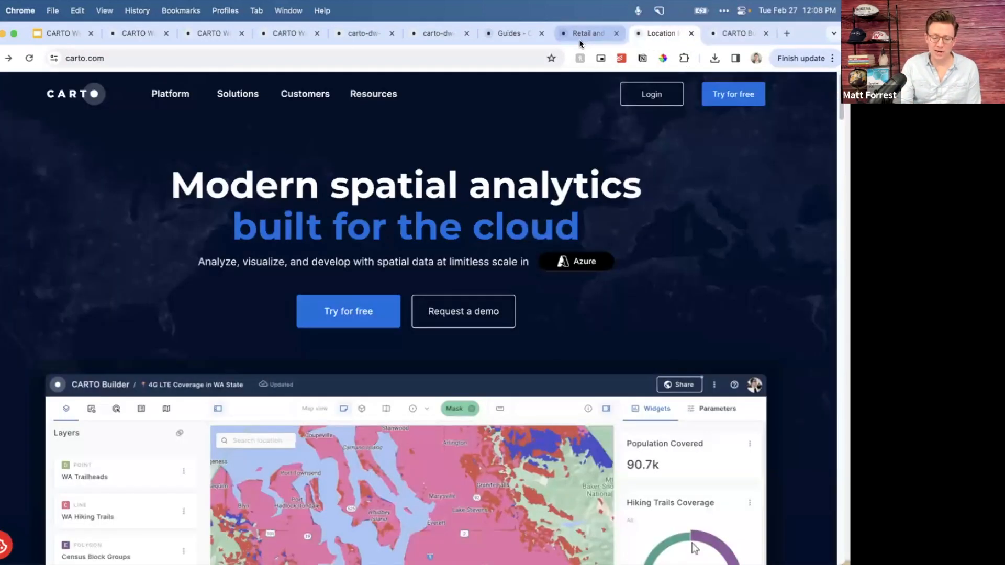
{"action": "left_click", "coordinate": [586, 35]}
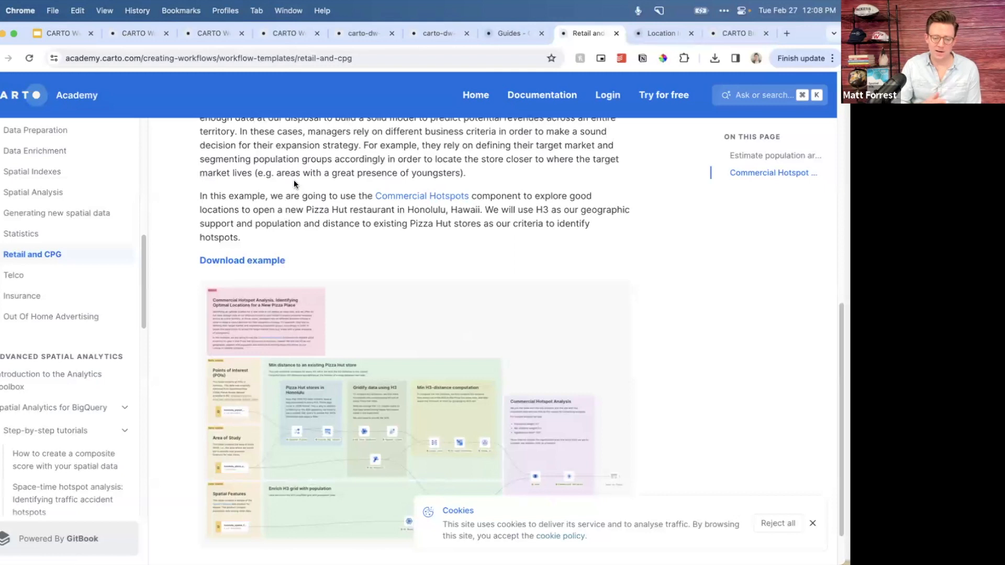